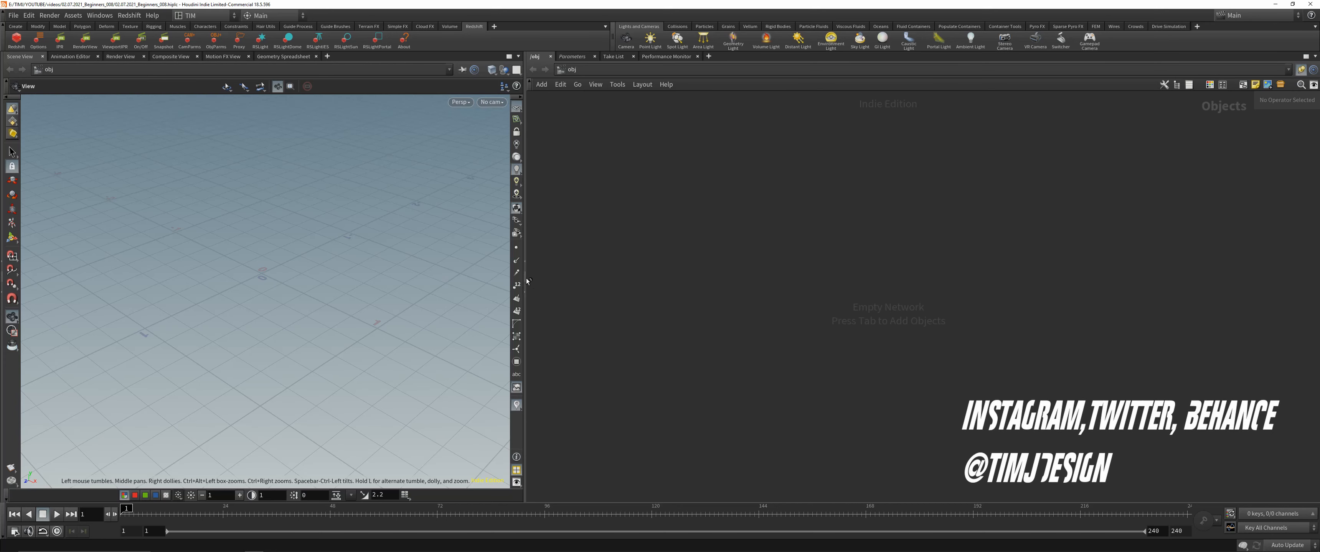
Widen the scene view pane and add a Geometry node to the object network.
left_click_drag(527, 280, 567, 281)
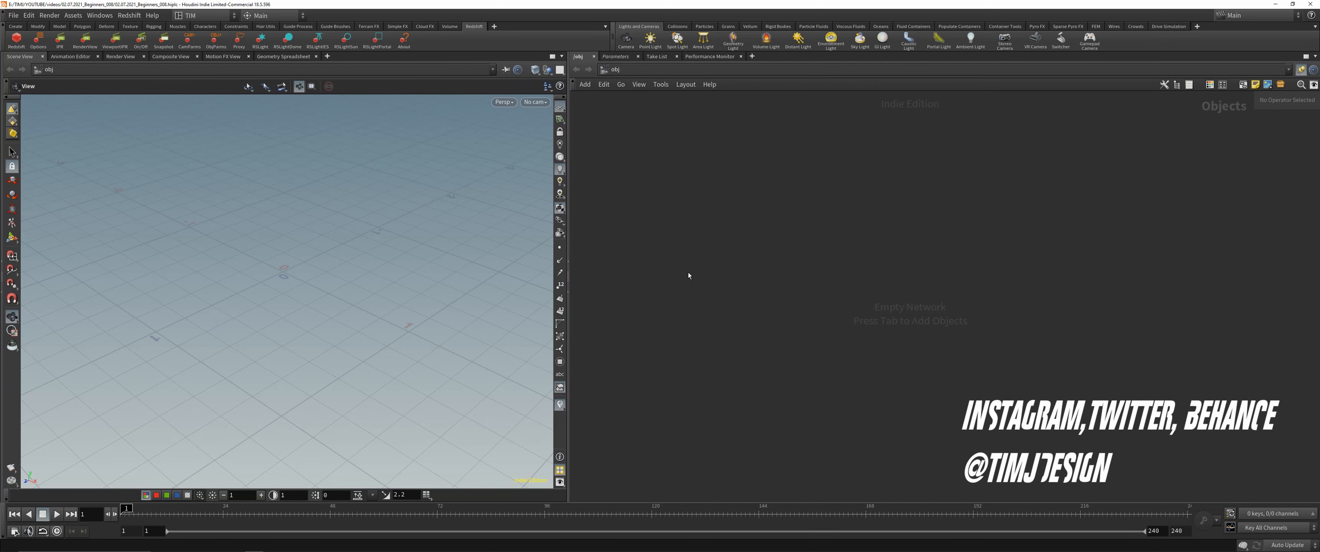
key("Tab")
mouse_move(717, 259)
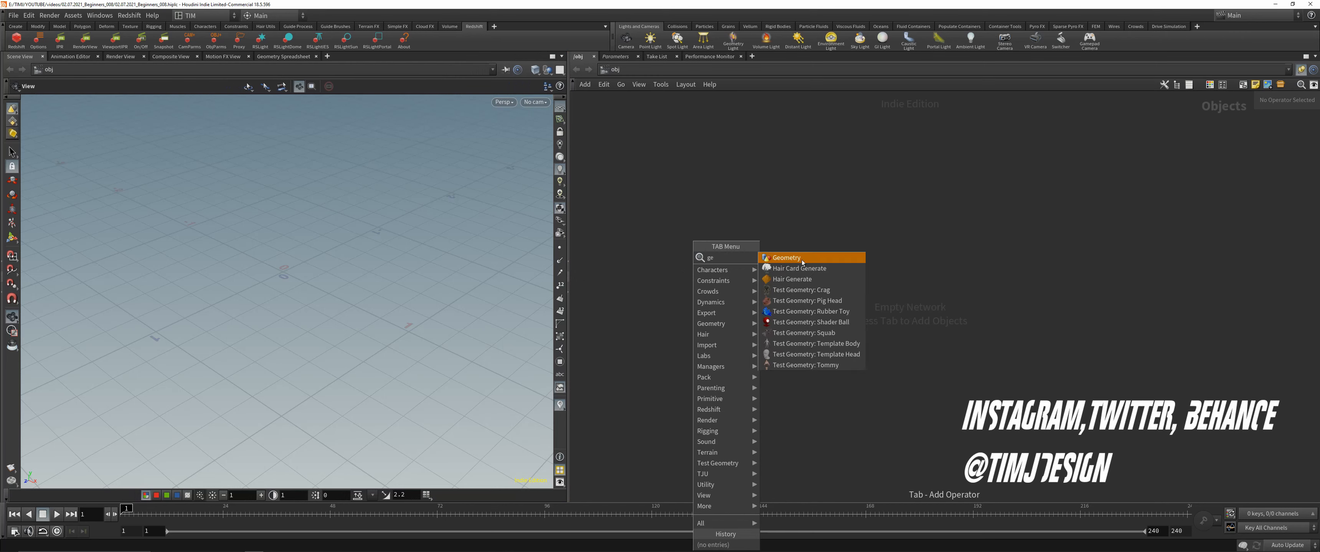
left_click(781, 254)
left_click(732, 269)
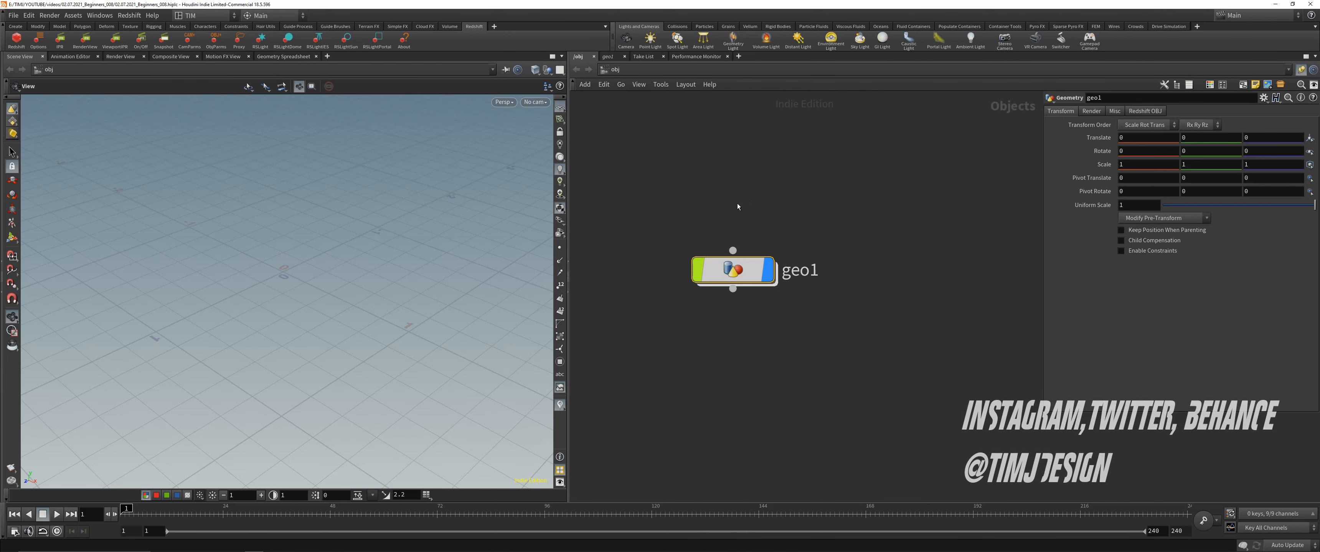
Hide and show the geometry node's parameters inside the network editor, and make the parameter display narrower.
key("p")
left_click_drag(629, 165, 838, 353)
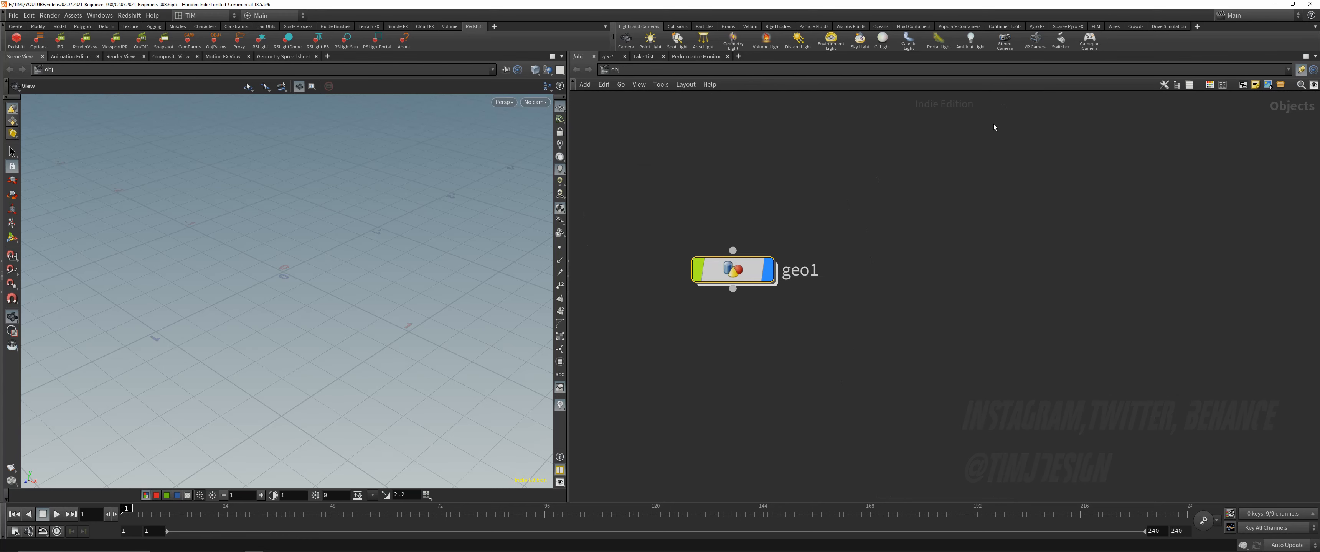
left_click_drag(654, 180, 865, 349)
key("p")
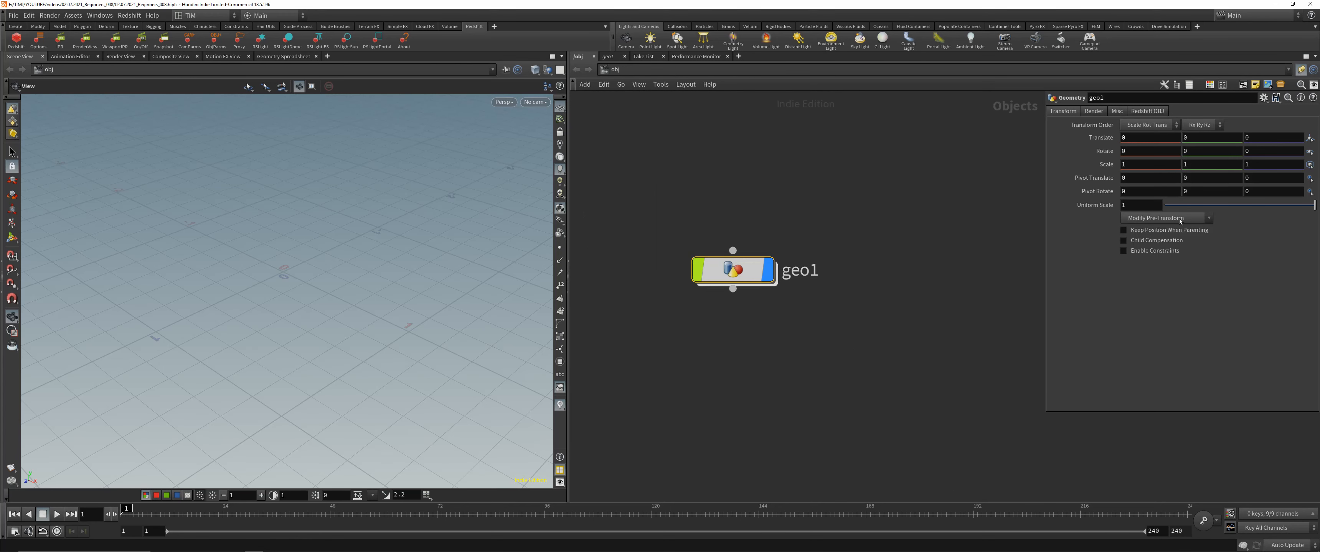
mouse_move(1046, 244)
left_mouse_down()
mouse_move(1101, 244)
mouse_move(1067, 243)
left_mouse_up()
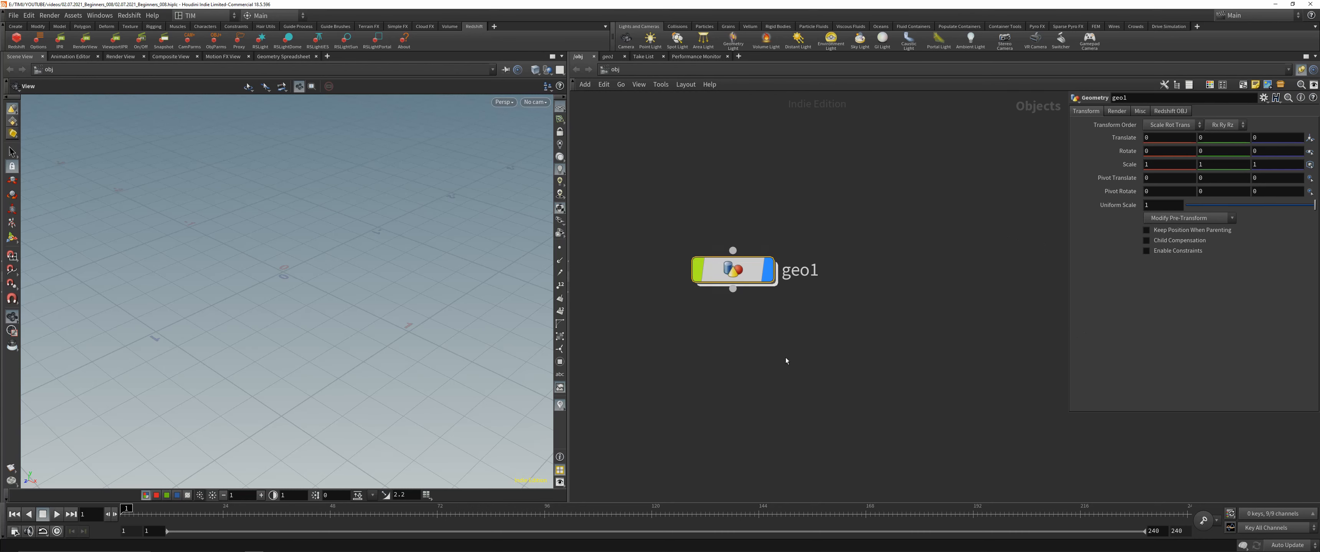
Switch the network editor's parameter display off and on repeatedly with the geometry node selected.
key("p")
key("p")
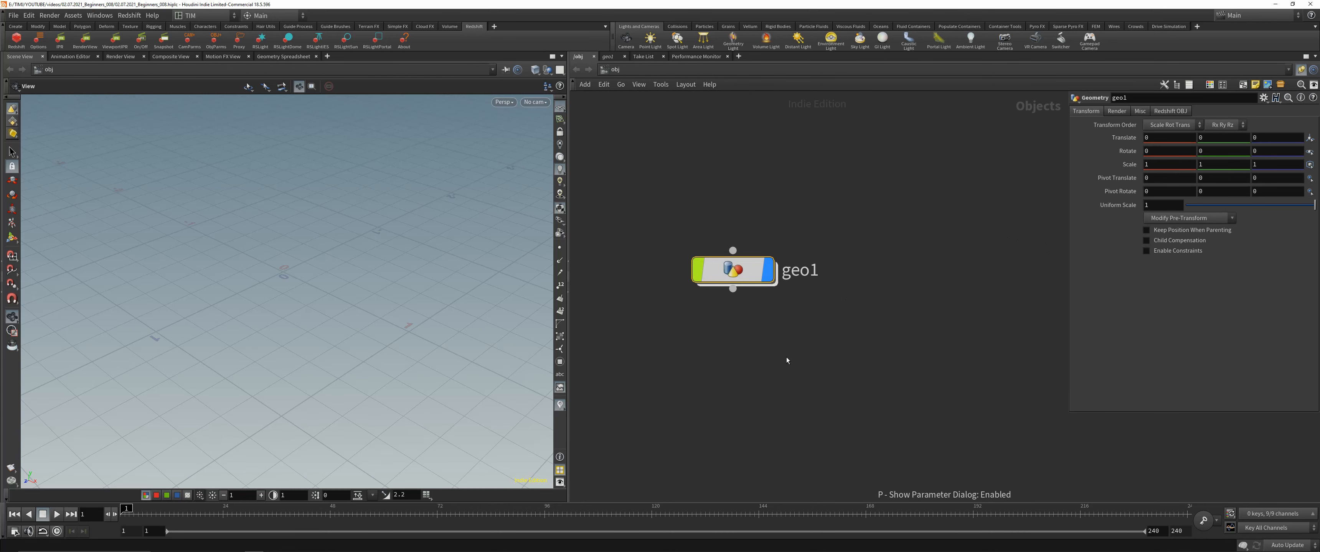
key("p")
key("p")
key("p")
key("p")
left_click_drag(627, 158, 839, 355)
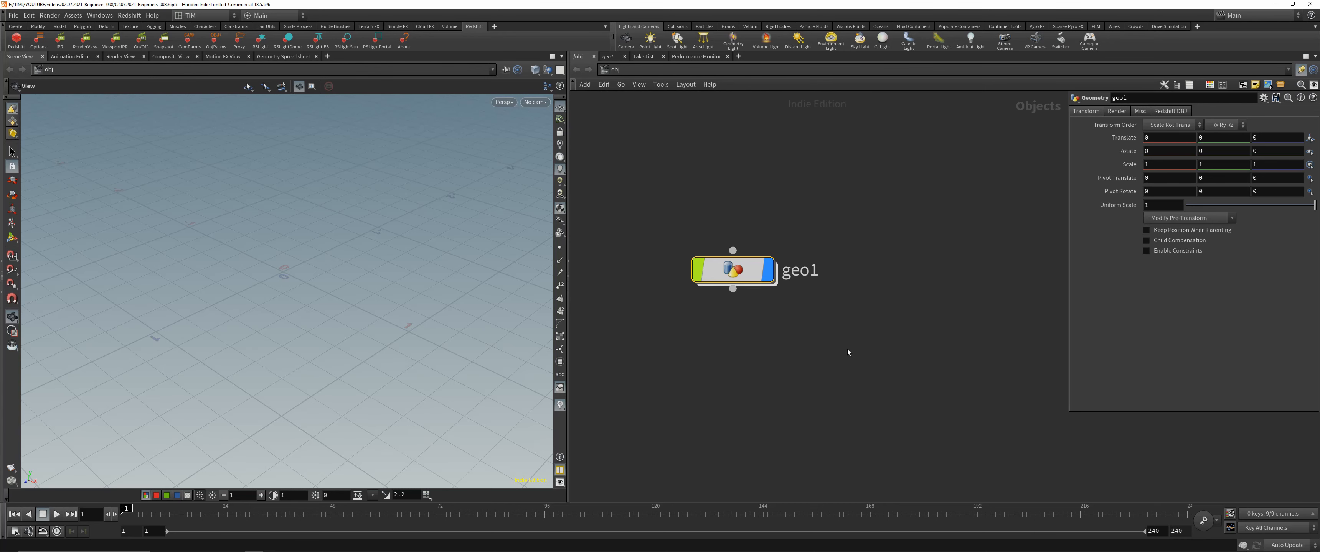
Toggle a pane between maximized and the split layout several times.
key("ctrl+b")
key("ctrl+b")
key("ctrl+b")
key("ctrl+b")
key("ctrl+b")
key("ctrl+b")
key("ctrl+b")
key("ctrl+b")
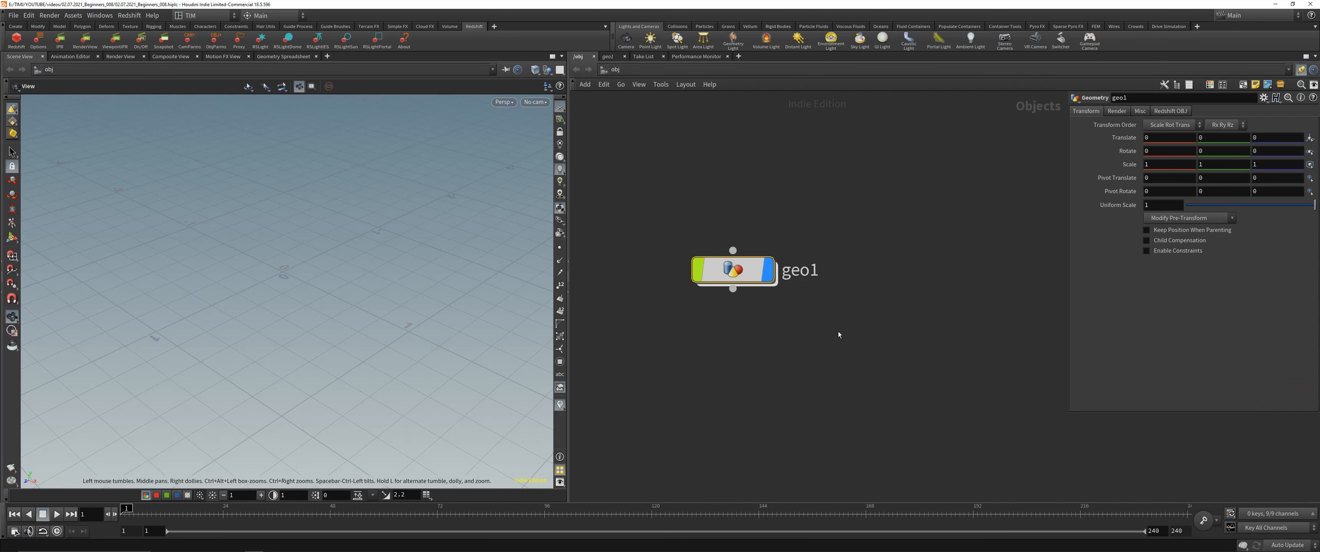
key("ctrl+b")
key("ctrl+b")
key("ctrl+b")
key("ctrl+b")
Maximize the scene view, look around the empty grid in 3D, and restore the split pane layout.
key("ctrl+b")
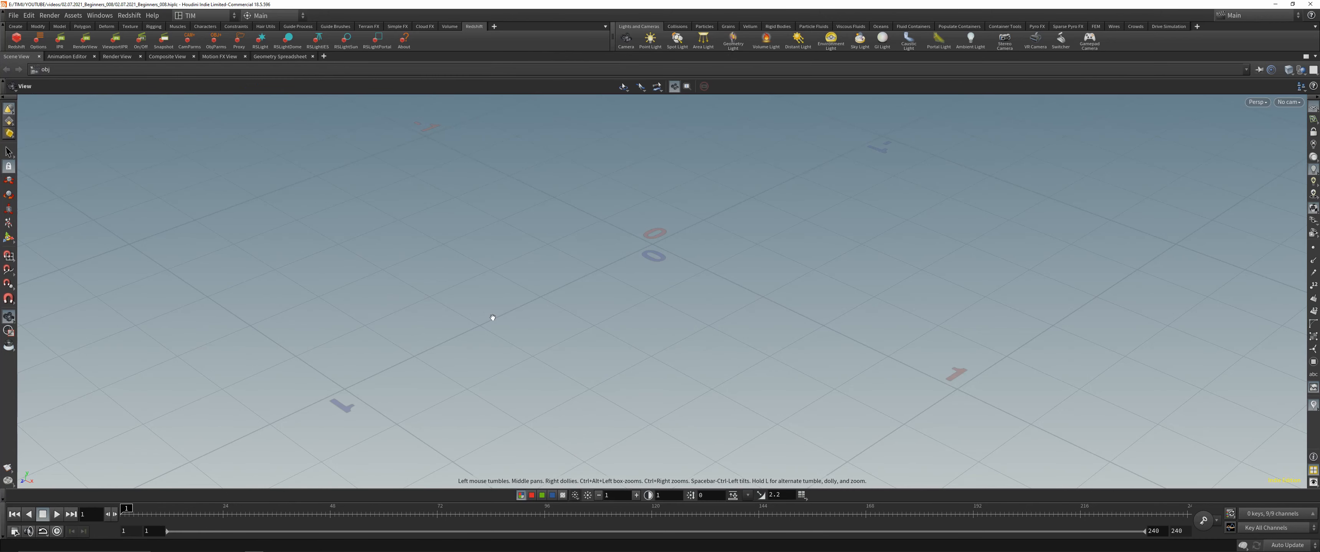
right_click_drag(592, 212, 508, 452)
right_click_drag(628, 290, 510, 471)
left_click_drag(616, 440, 620, 327)
key("ctrl+b")
Delete the geometry node from the object network.
mouse_move(686, 224)
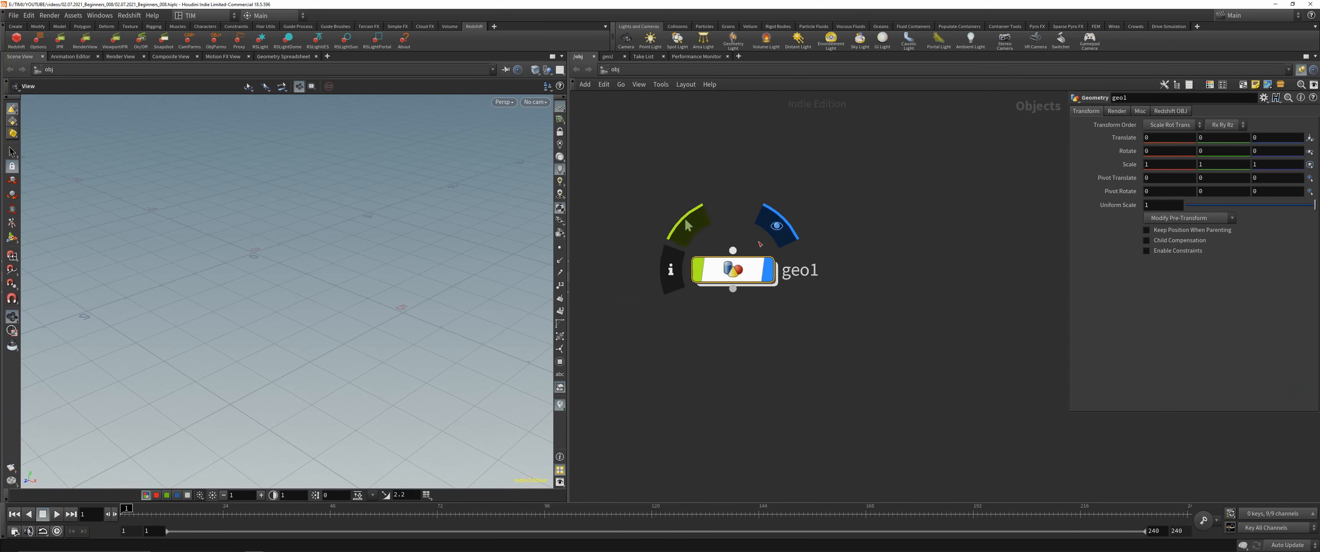
left_click_drag(733, 270, 750, 242)
left_click_drag(625, 179, 896, 323)
key("Delete")
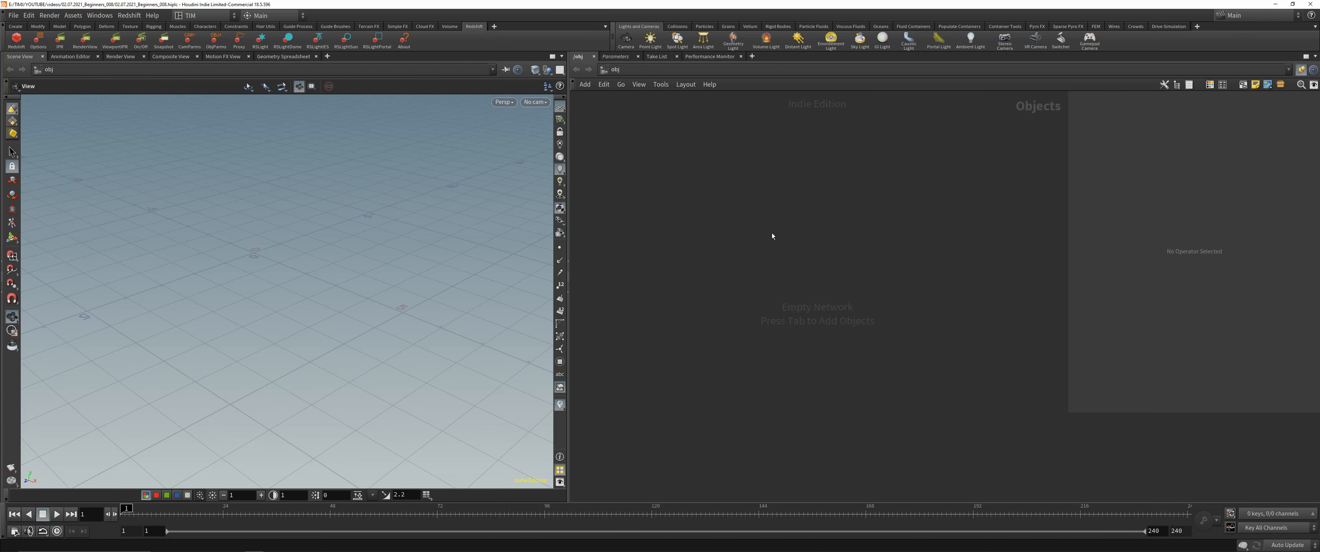
key("Tab")
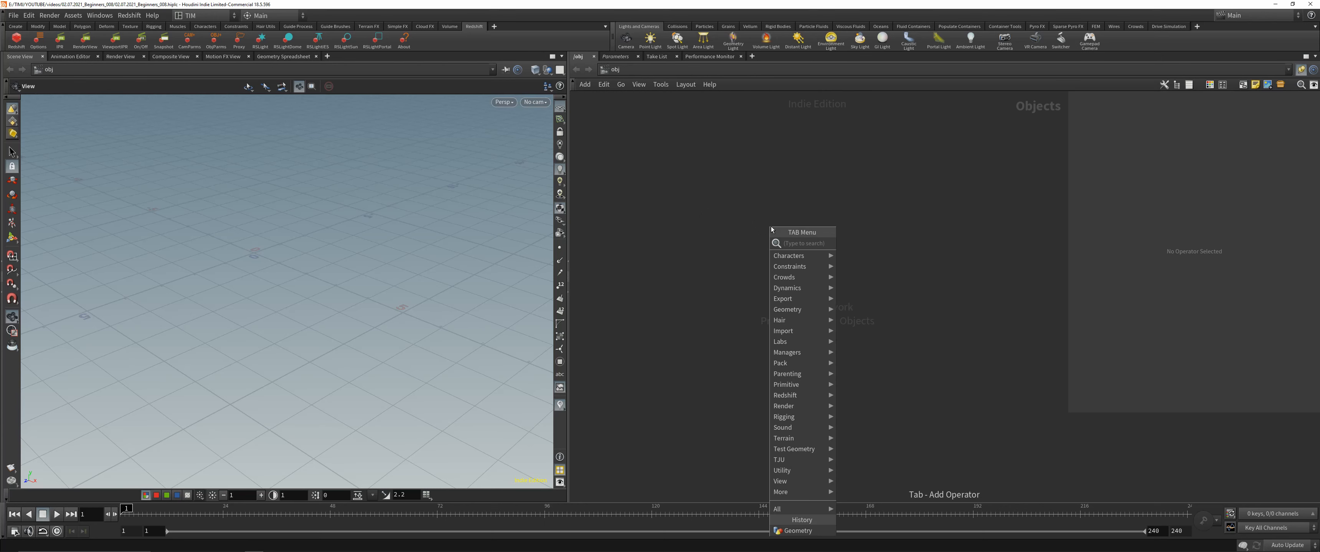
left_click(739, 216)
key("Tab")
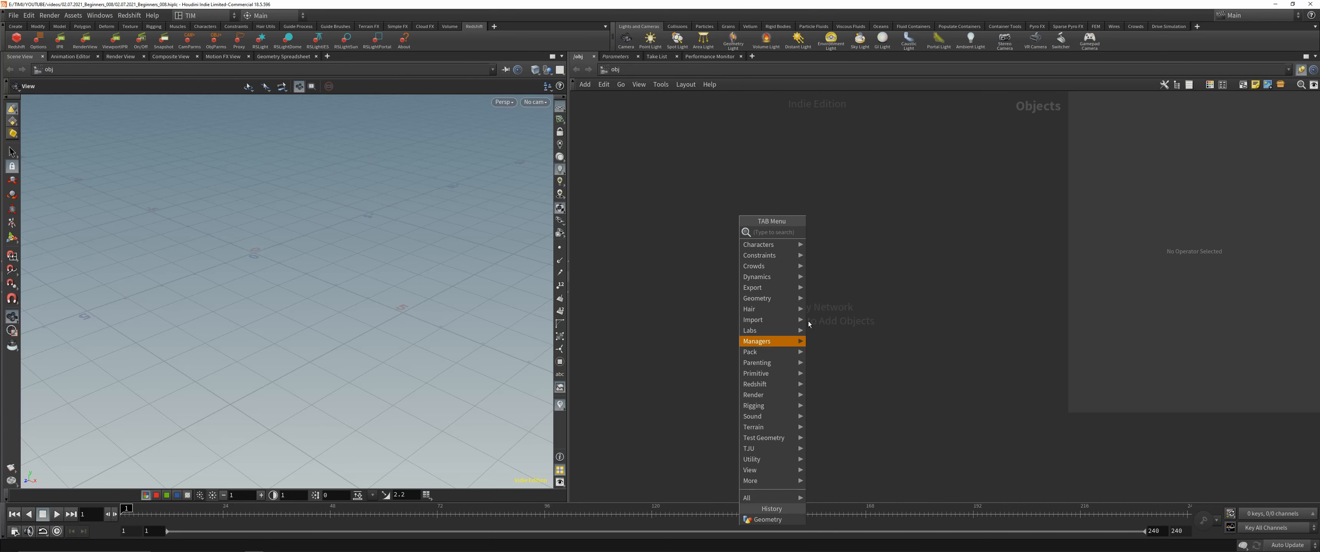
left_click(731, 221)
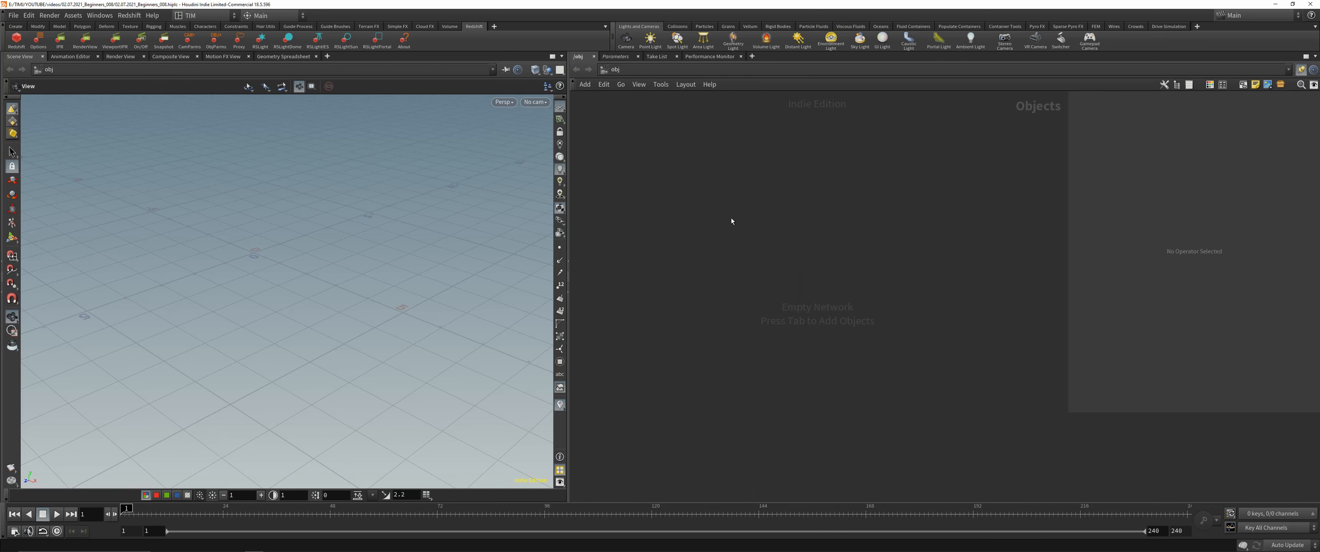
Add a new Geometry node to the object network and rename it GEO_BASIC.
key("Tab")
type("ge")
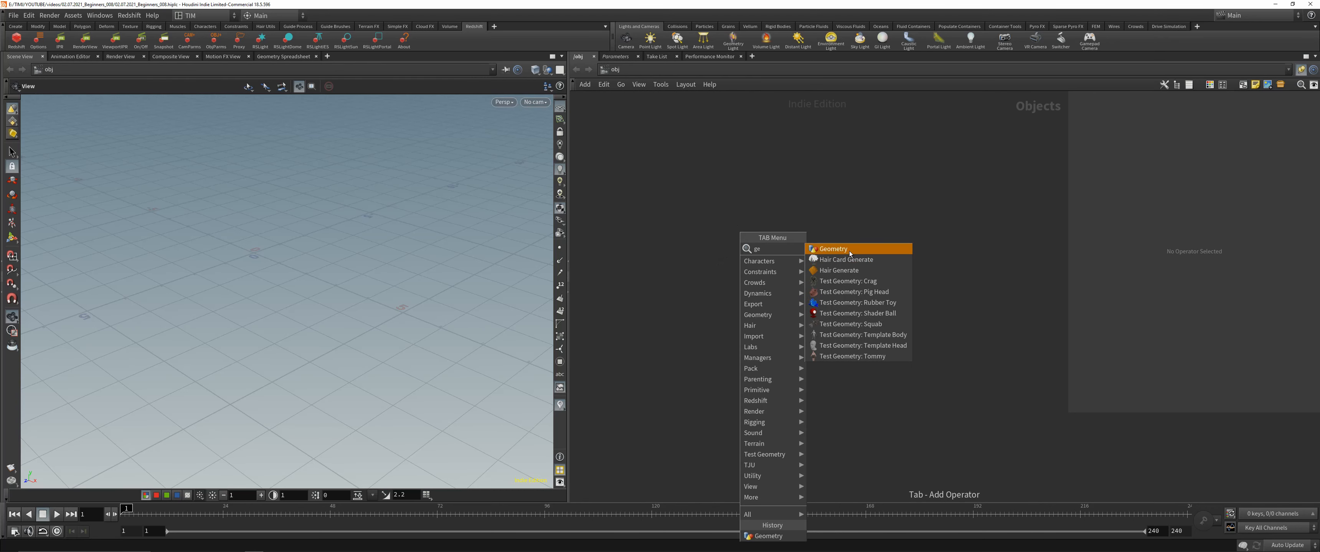
left_click(848, 251)
left_click(740, 217)
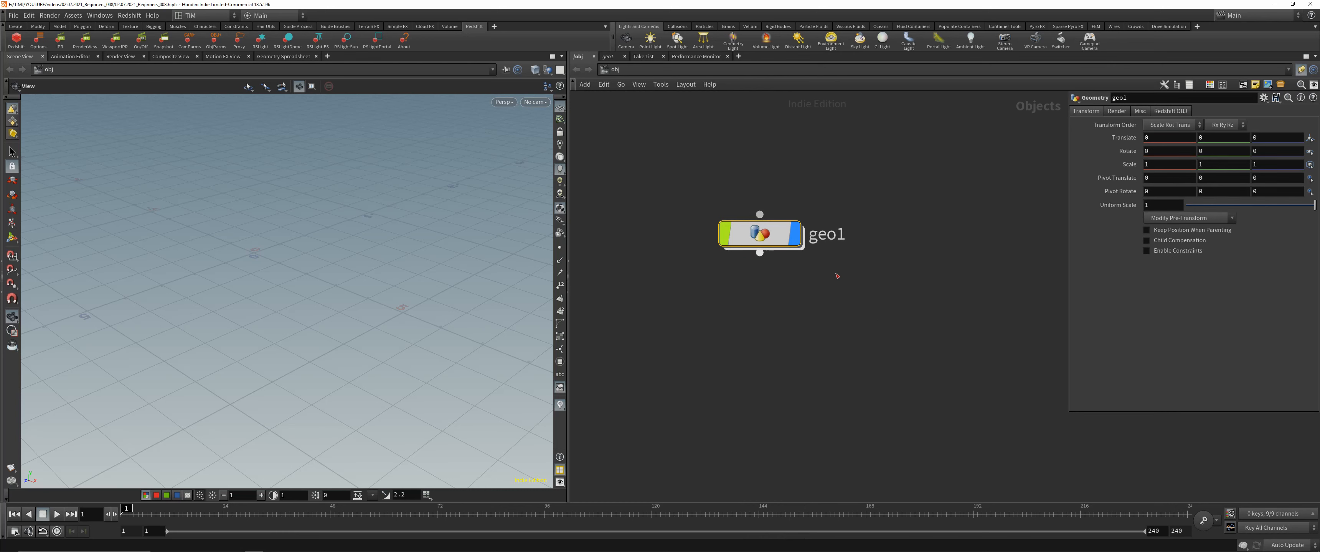
double_click(830, 244)
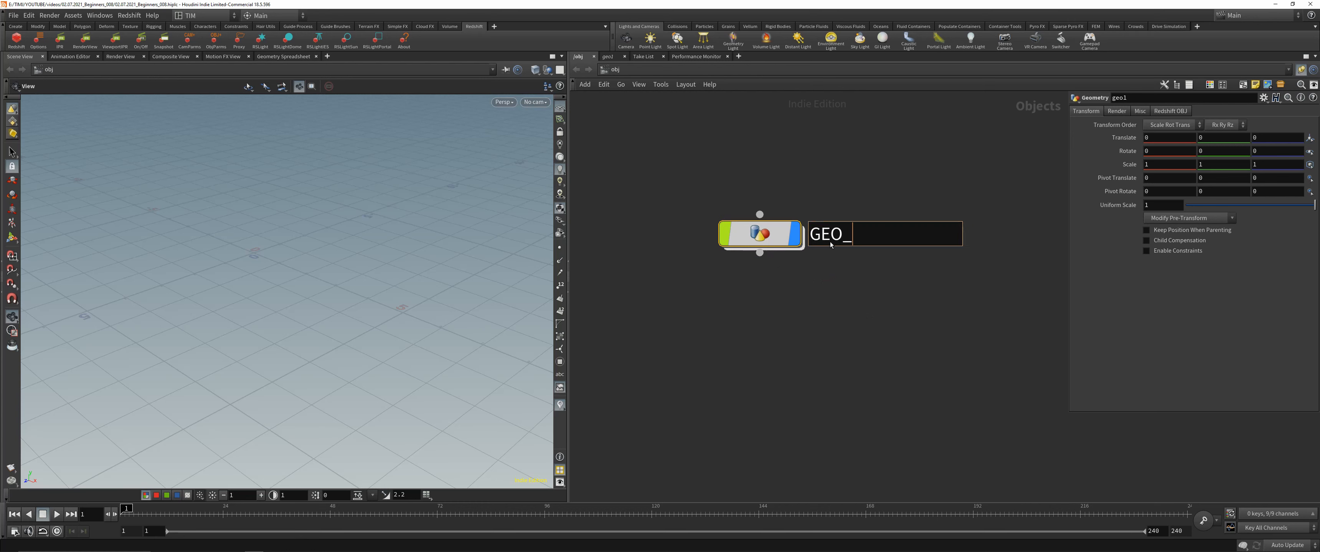
type("GEO_BASIC")
key("Return")
Color the GEO_BASIC node black and give it the circle node shape.
key("c")
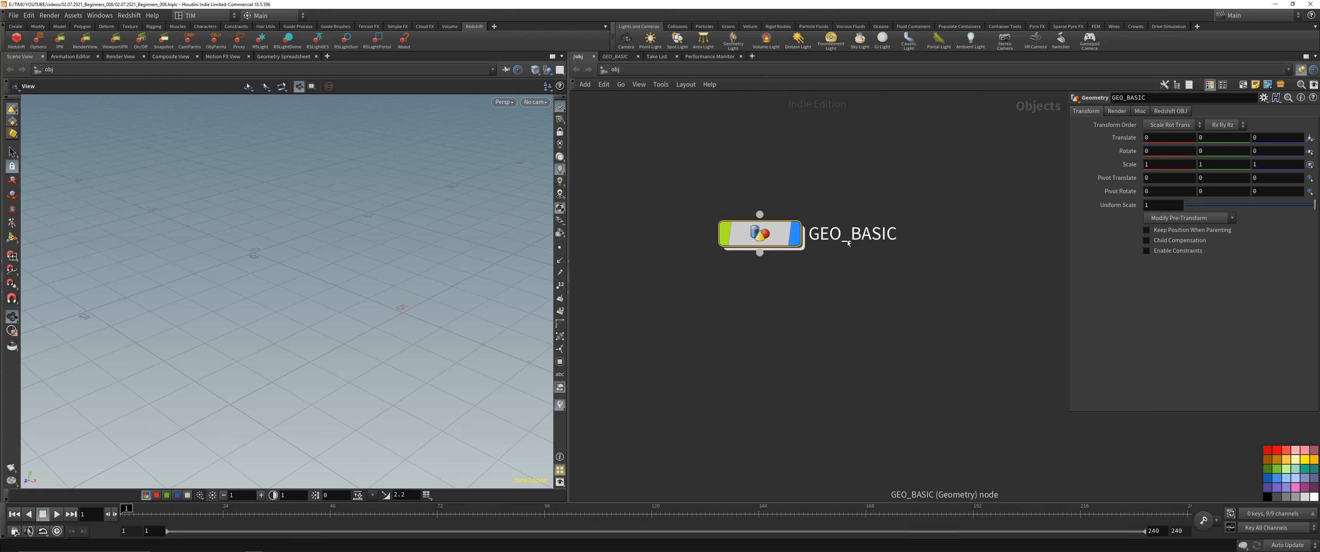
left_click(1269, 496)
key("z")
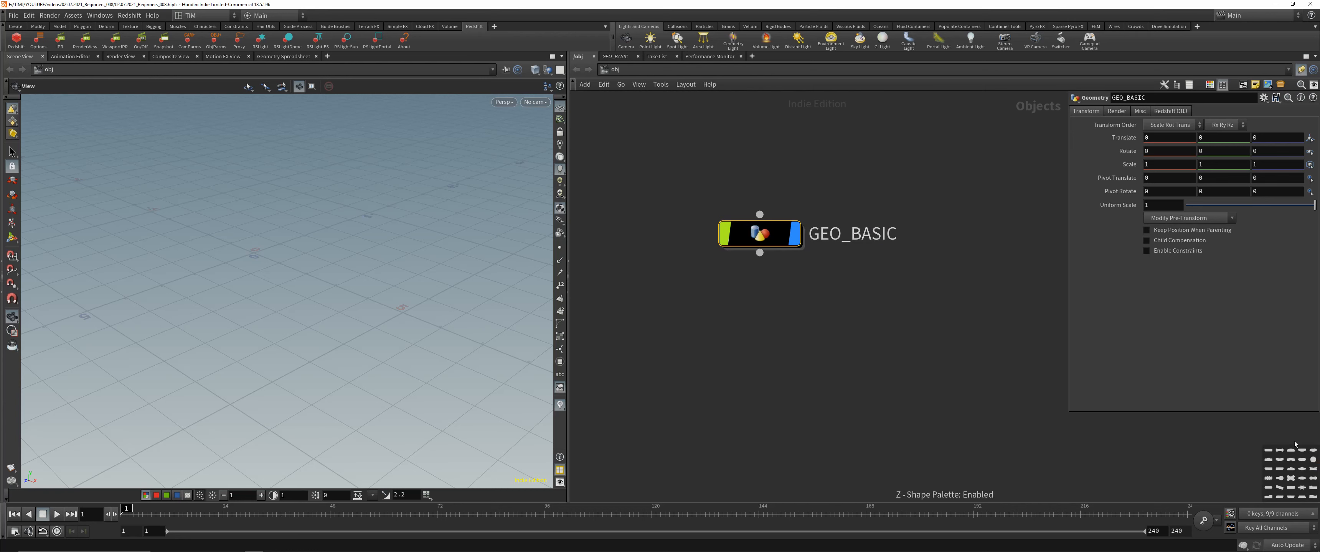
left_click(1312, 462)
left_click(778, 327)
key("c")
key("c")
Enter the GEO_BASIC node's network, widen the network editor slightly, and save the scene.
double_click(757, 236)
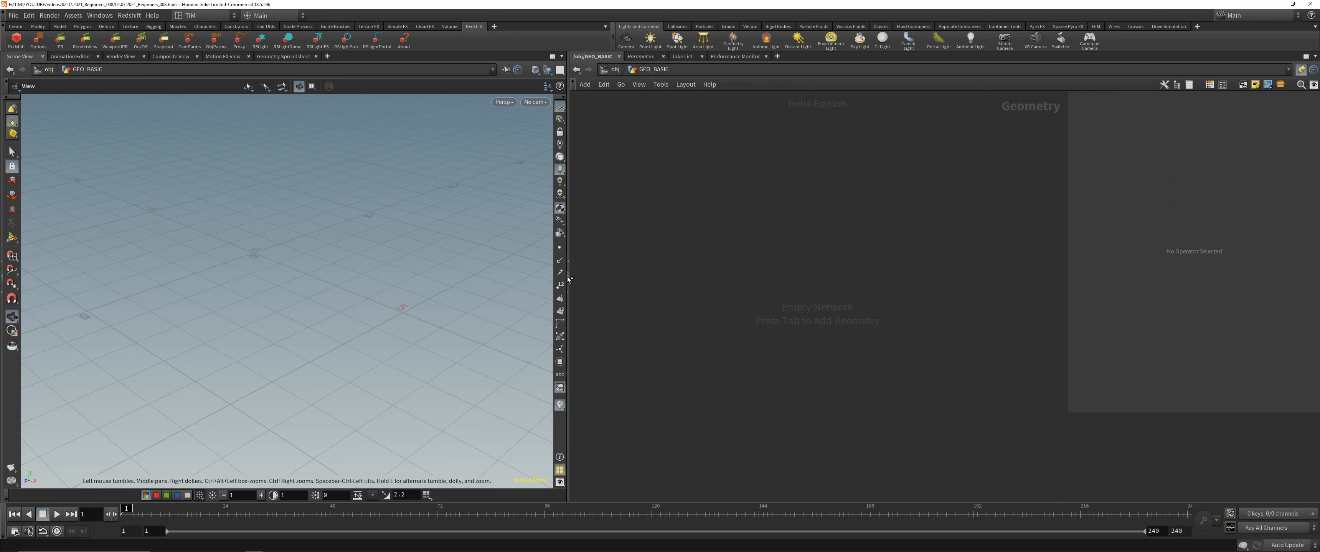
left_click_drag(568, 280, 559, 281)
key("ctrl+s")
scroll(263, 201, "down", 3)
middle_click_drag(263, 201, 297, 258)
scroll(297, 290, "up", 1)
middle_click_drag(296, 315, 295, 289)
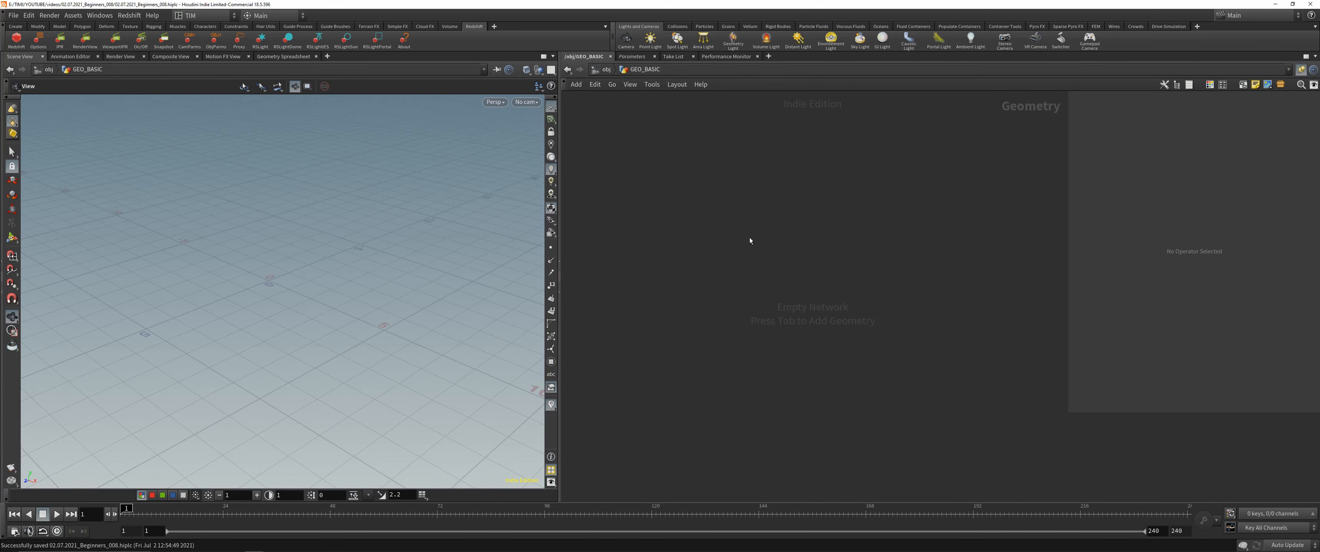
Add a Sphere node inside GEO_BASIC and place it in the empty network.
key("Tab")
type("s")
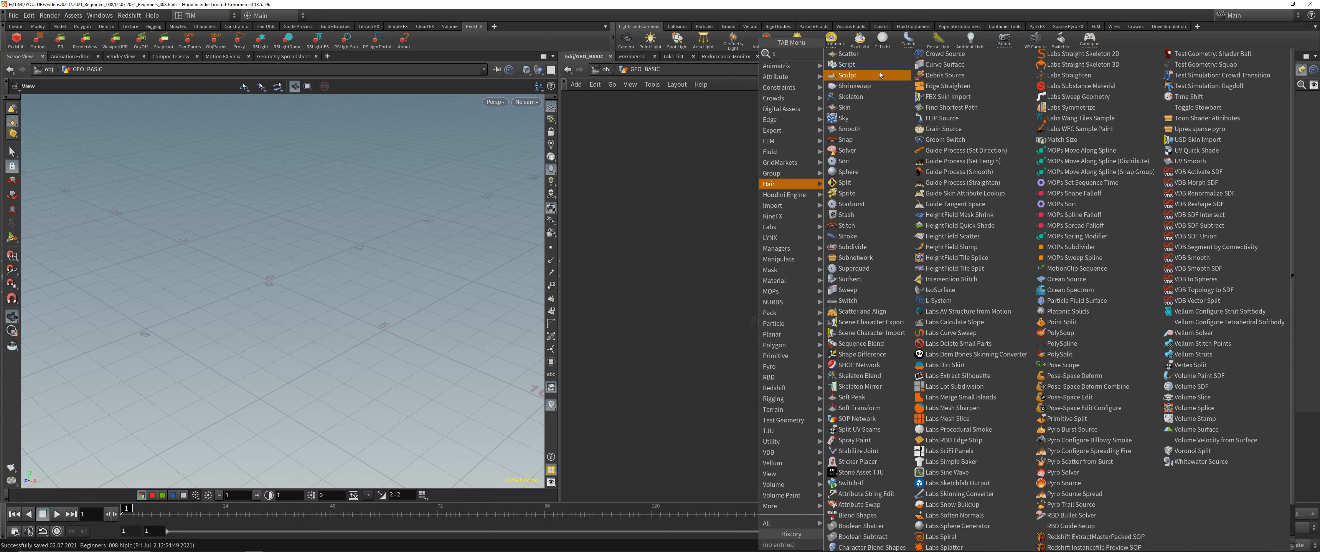
type("ph")
key("Return")
left_click(774, 243)
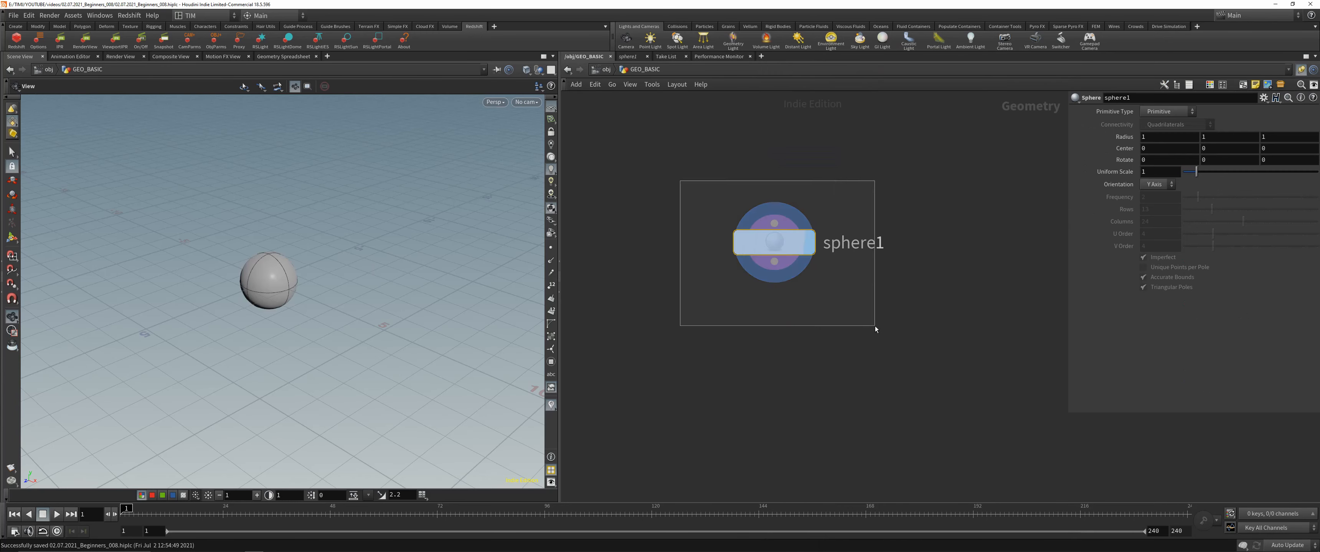
left_click_drag(874, 327, 874, 325)
Set the sphere's primitive type to Polygon and its frequency to 15.
left_click(1167, 111)
left_click(1163, 124)
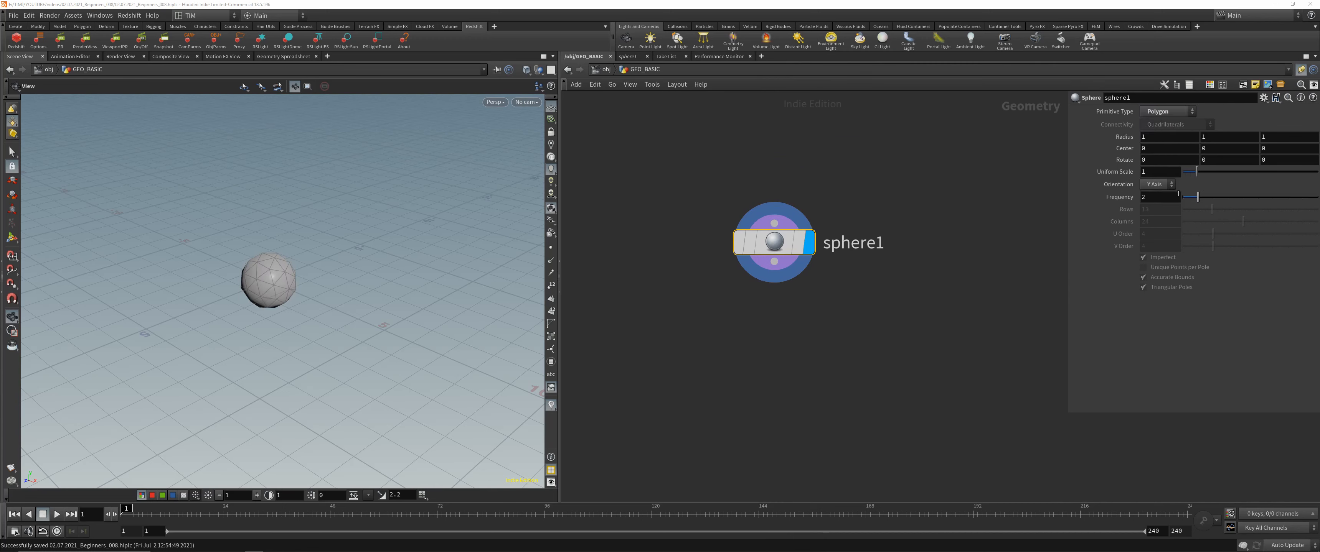
left_click_drag(1200, 199, 1315, 199)
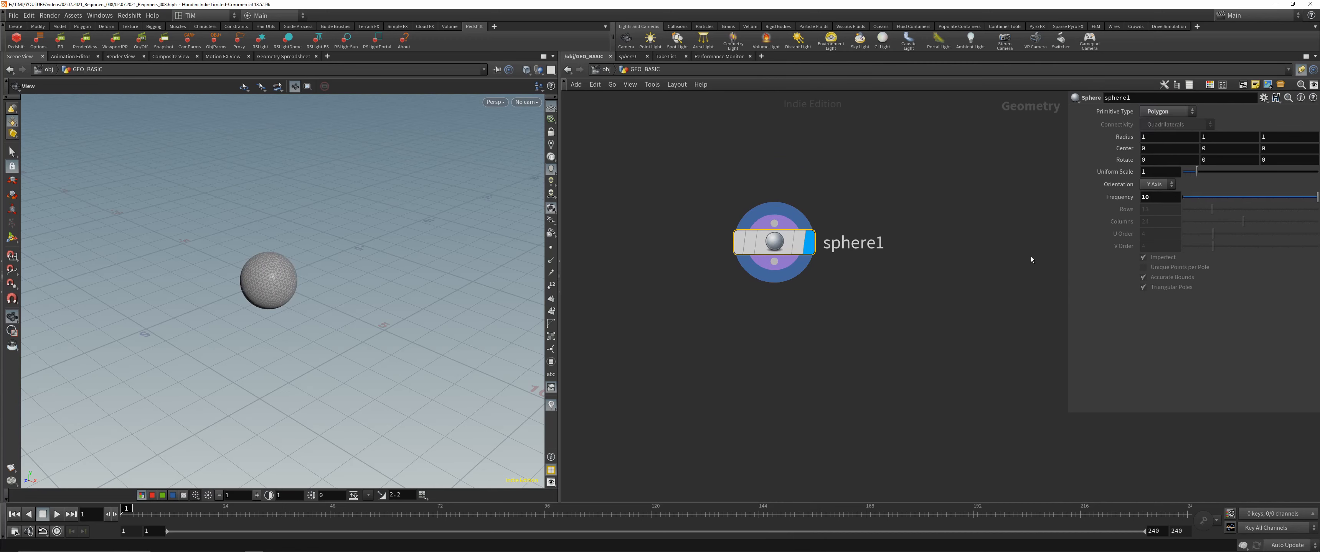
scroll(265, 270, "up", 10)
left_click(1148, 199)
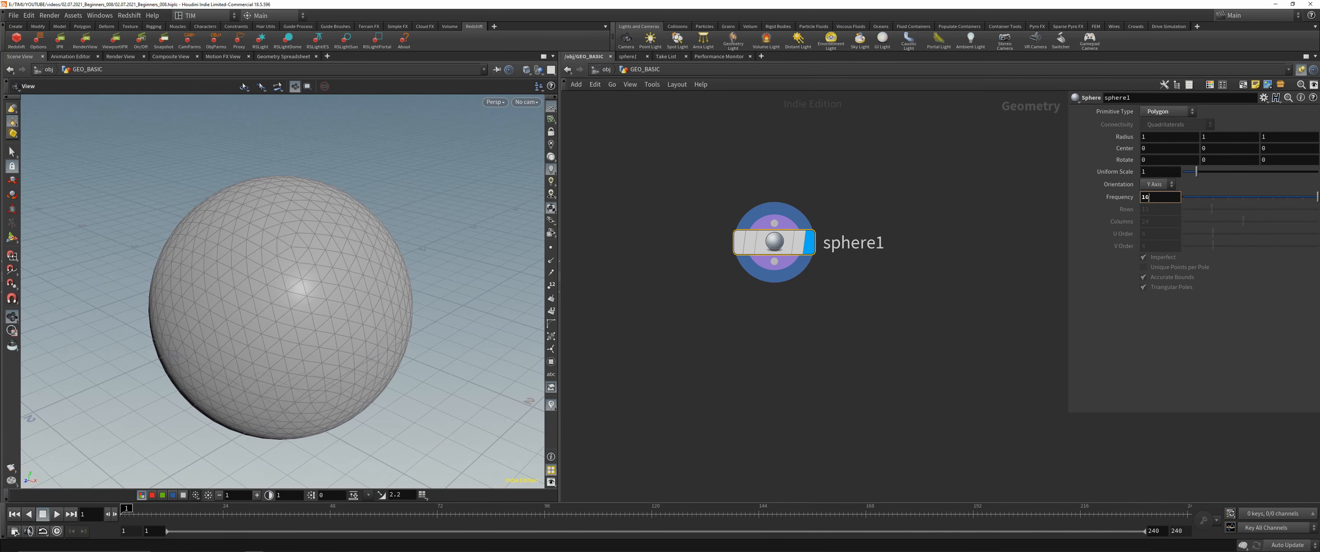
double_click(1148, 199)
type("15")
key("Return")
Deselect the sphere node and save the scene file.
left_click(855, 331)
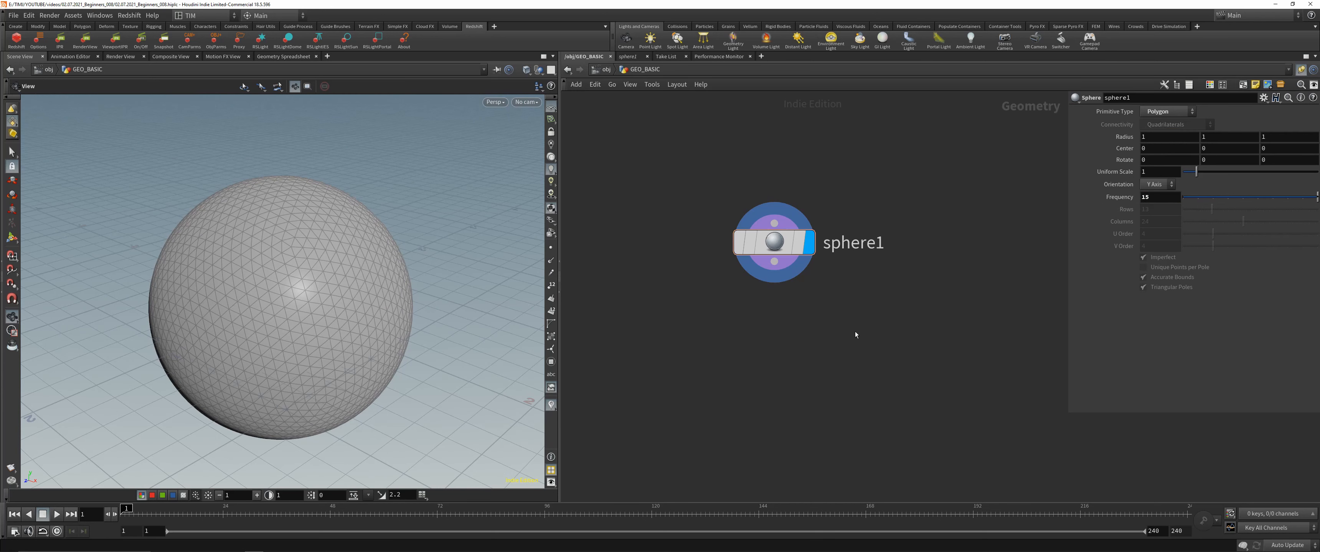
scroll(854, 331, "down", 1)
middle_click_drag(826, 319, 788, 305)
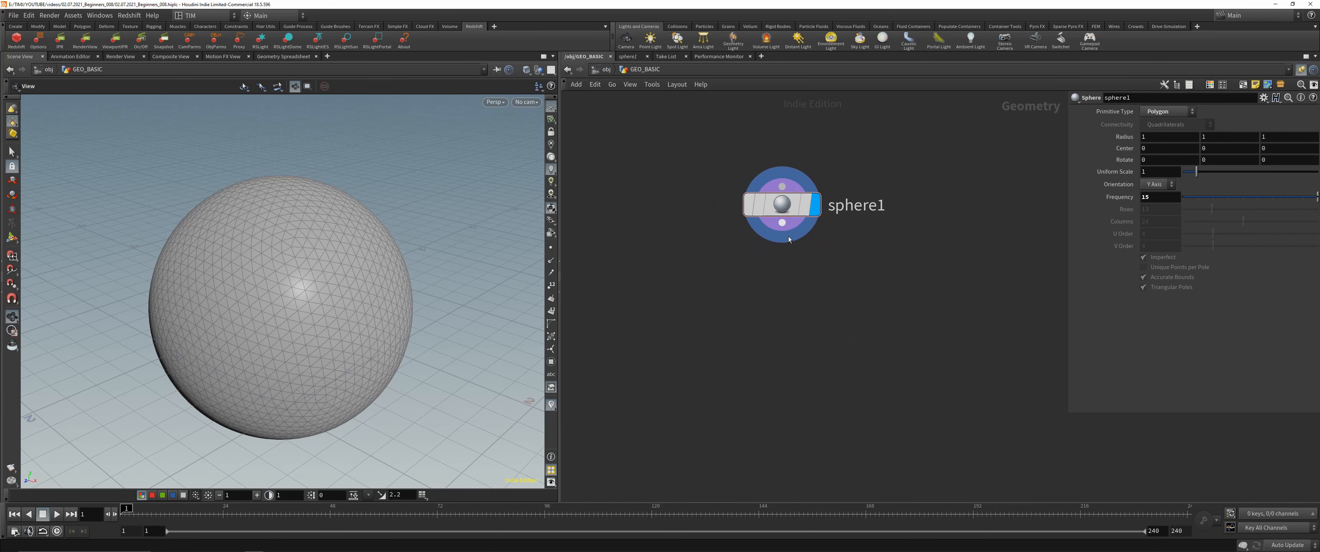
key("ctrl+s")
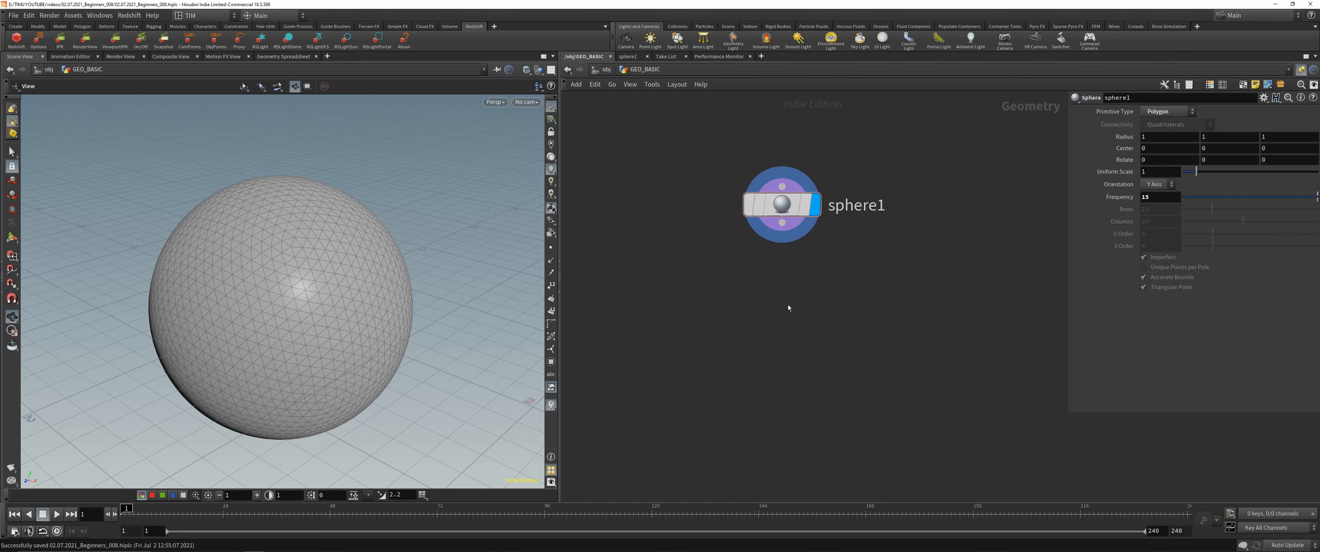
key("Tab")
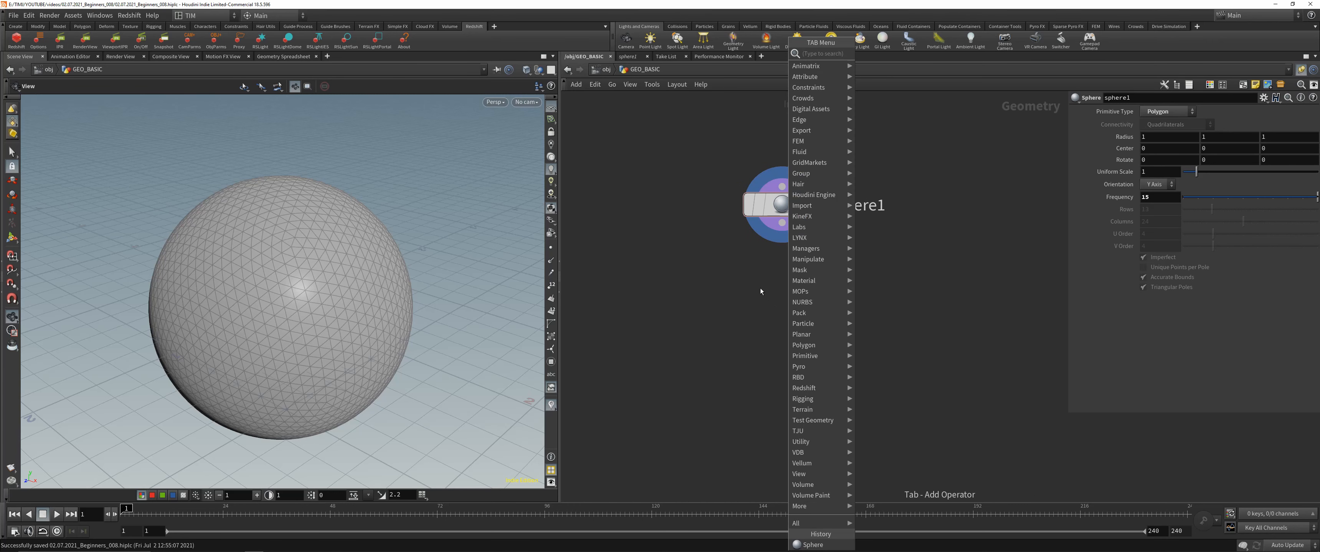
key("Escape")
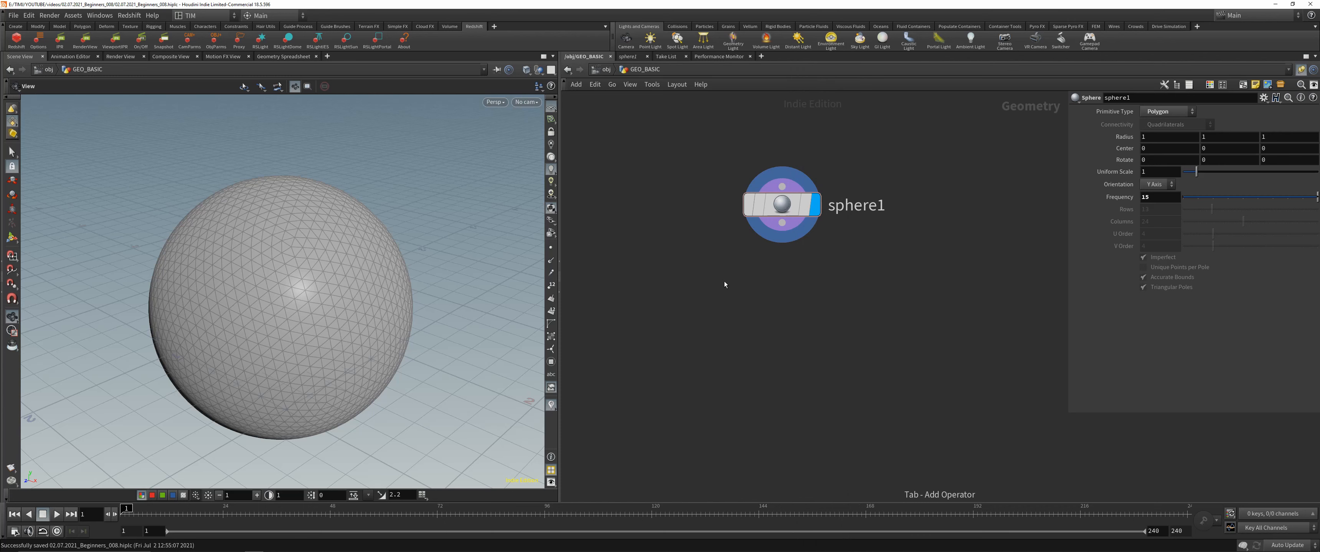
key("Tab")
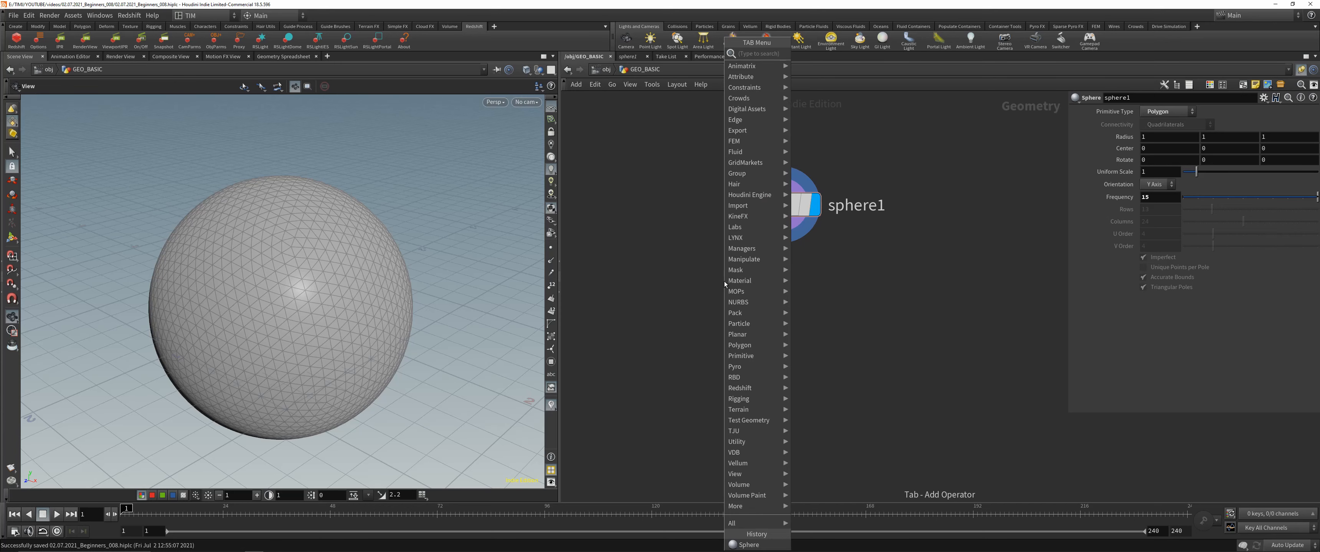
left_click(680, 226)
Add a Scatter node below the sphere node, wire the sphere's output into it, and display the scatter result.
mouse_move(782, 205)
left_mouse_down()
mouse_move(835, 221)
mouse_move(769, 190)
left_mouse_up()
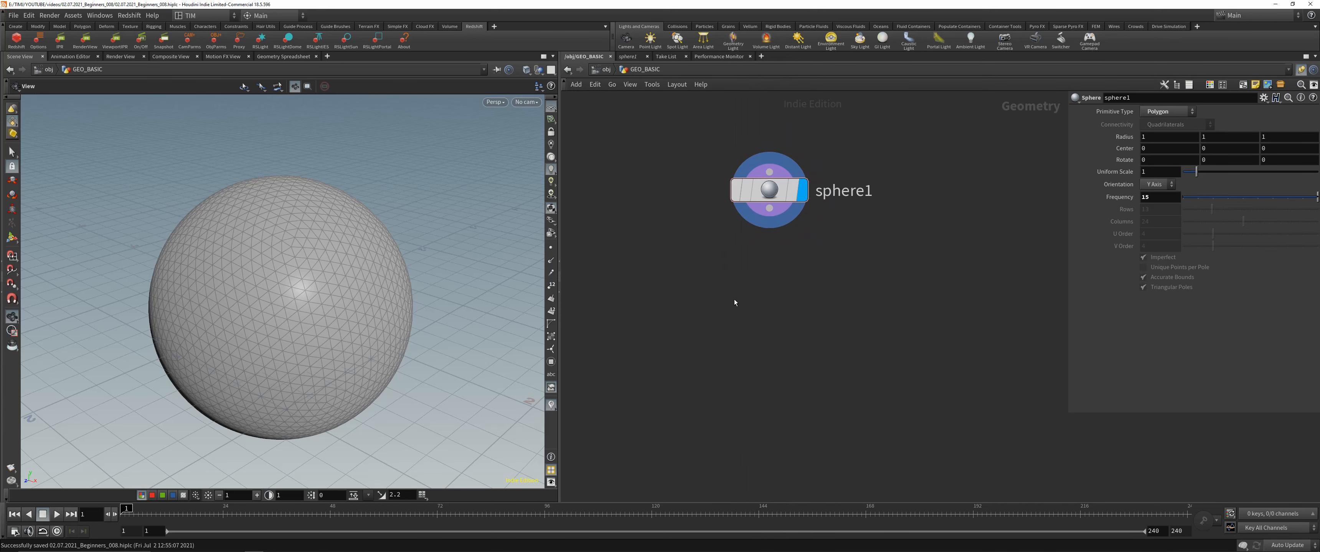
key("Tab")
type("sca")
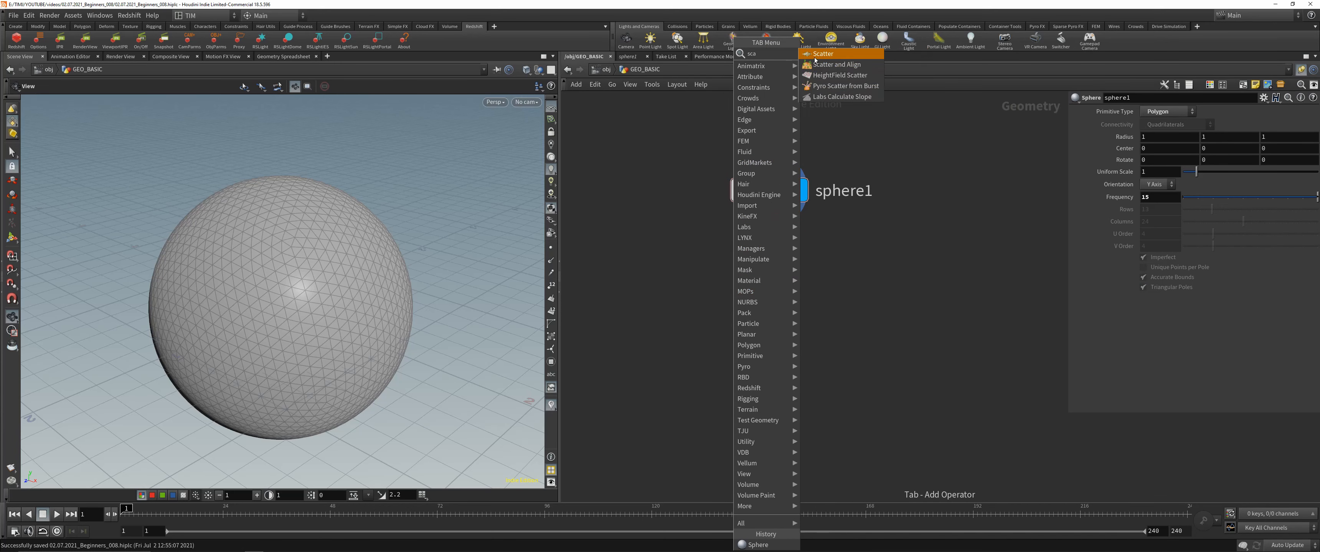
key("Return")
left_click(764, 292)
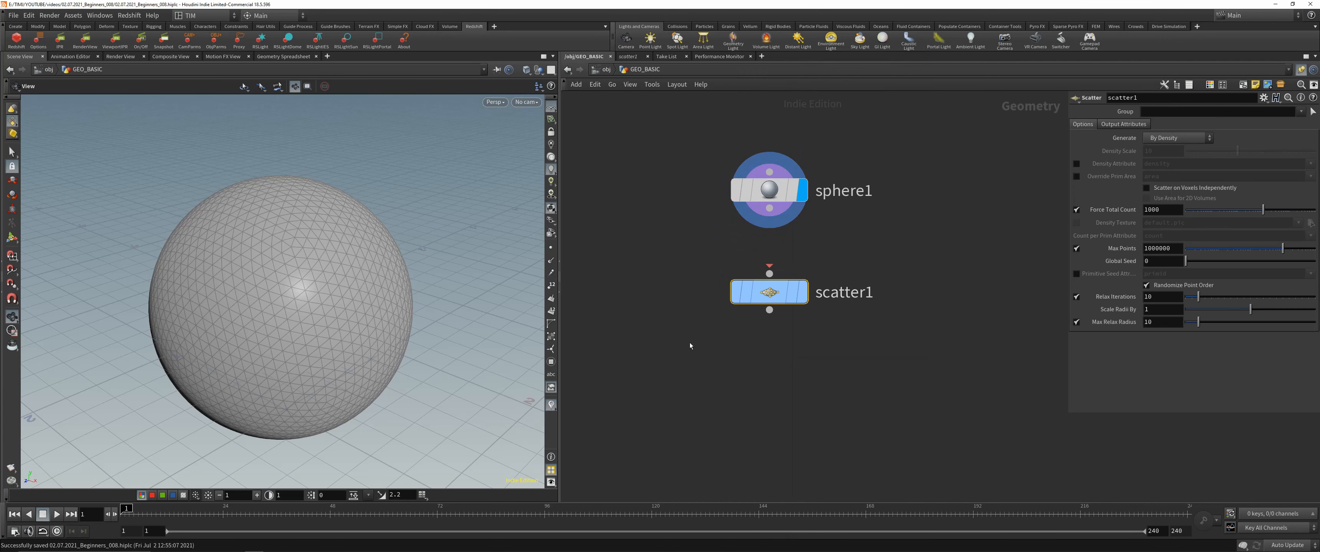
left_click_drag(769, 208, 769, 273)
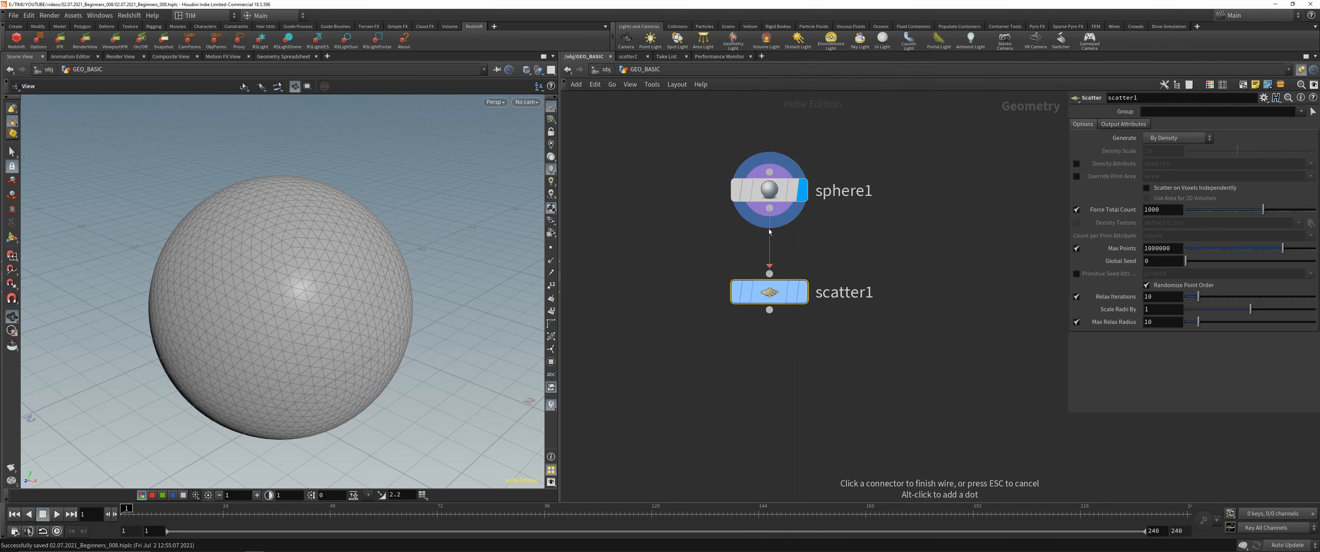
left_click(804, 292)
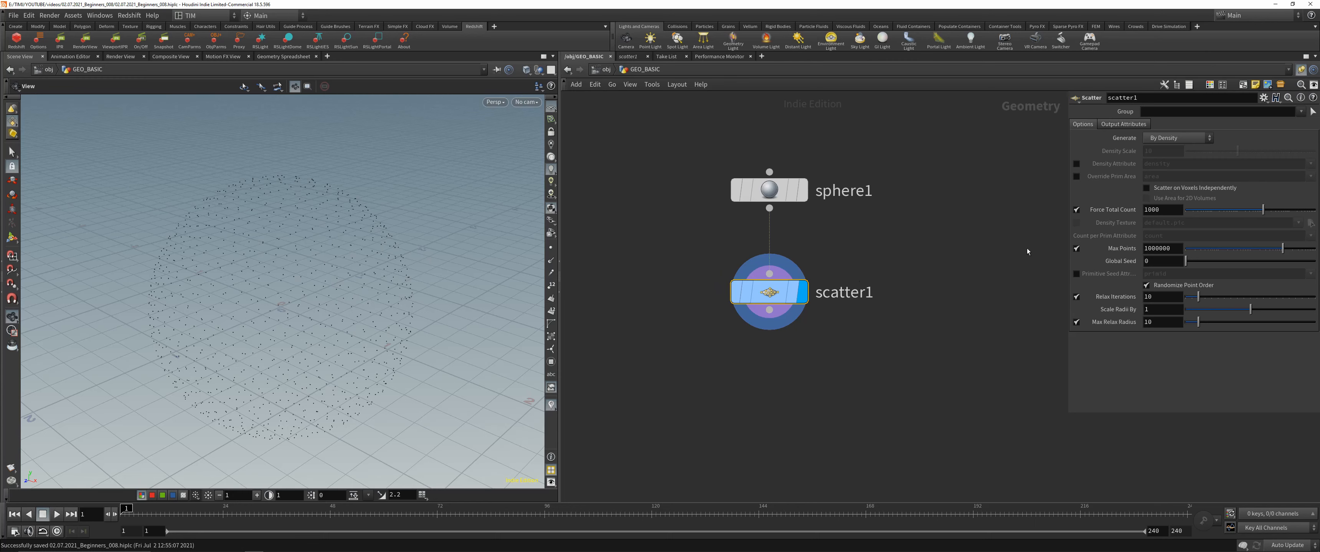
Check the scatter node's information and move the node farther below the sphere node.
middle_click(763, 298)
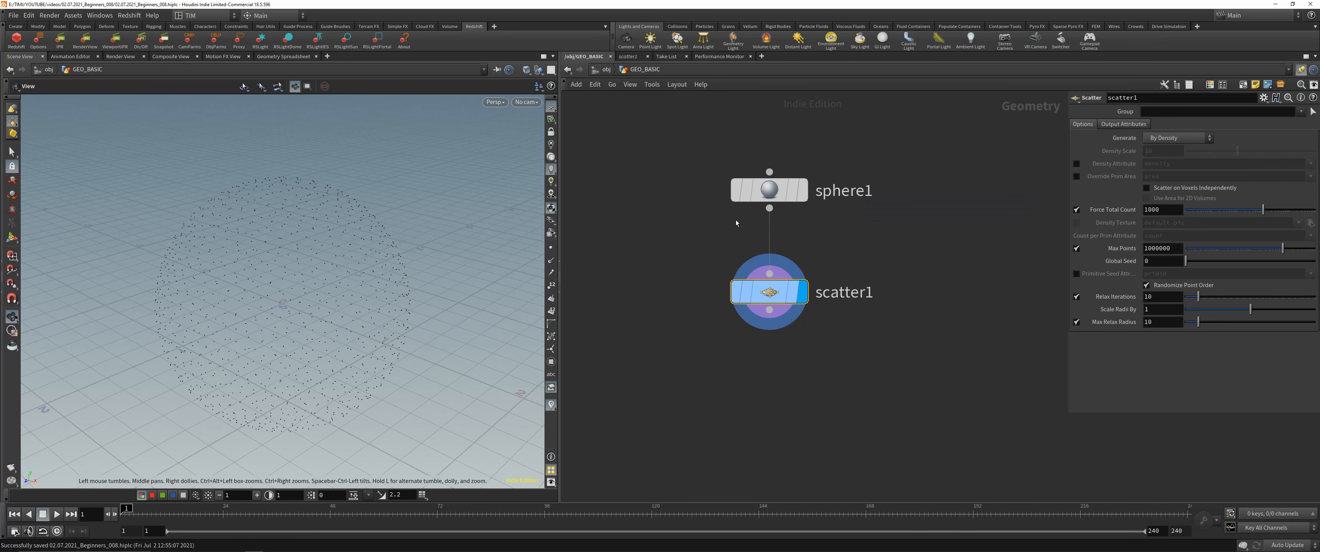
middle_click_drag(666, 214, 653, 241)
left_click_drag(746, 321, 746, 362)
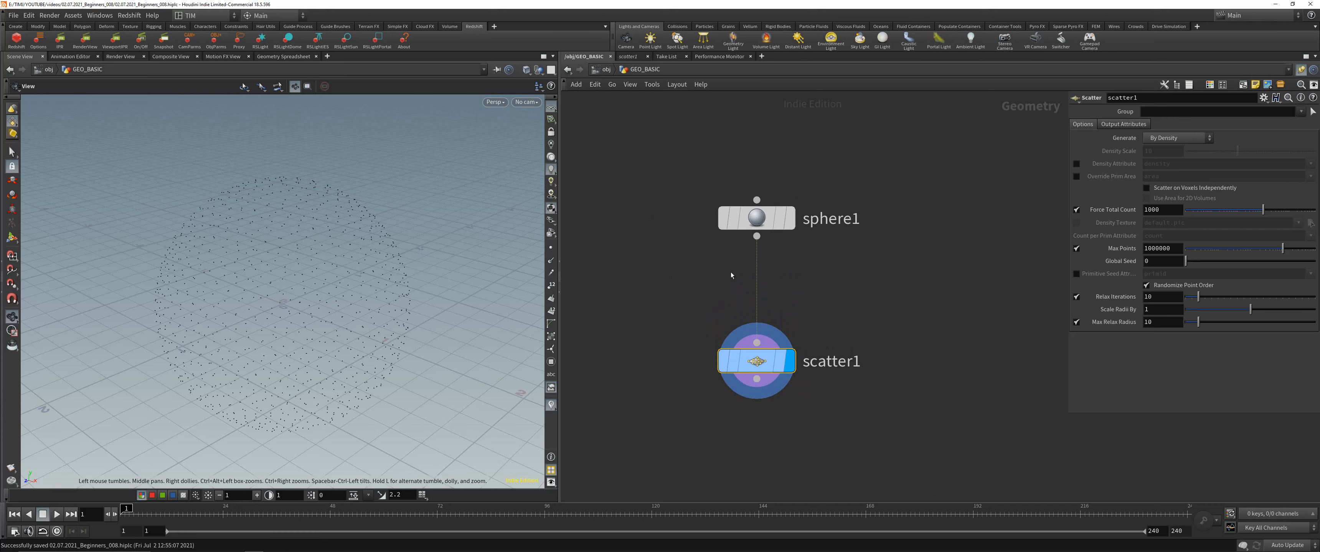
Try stretching the sphere through its Y radius, and restore that radius to 1.
left_click_drag(660, 165, 863, 248)
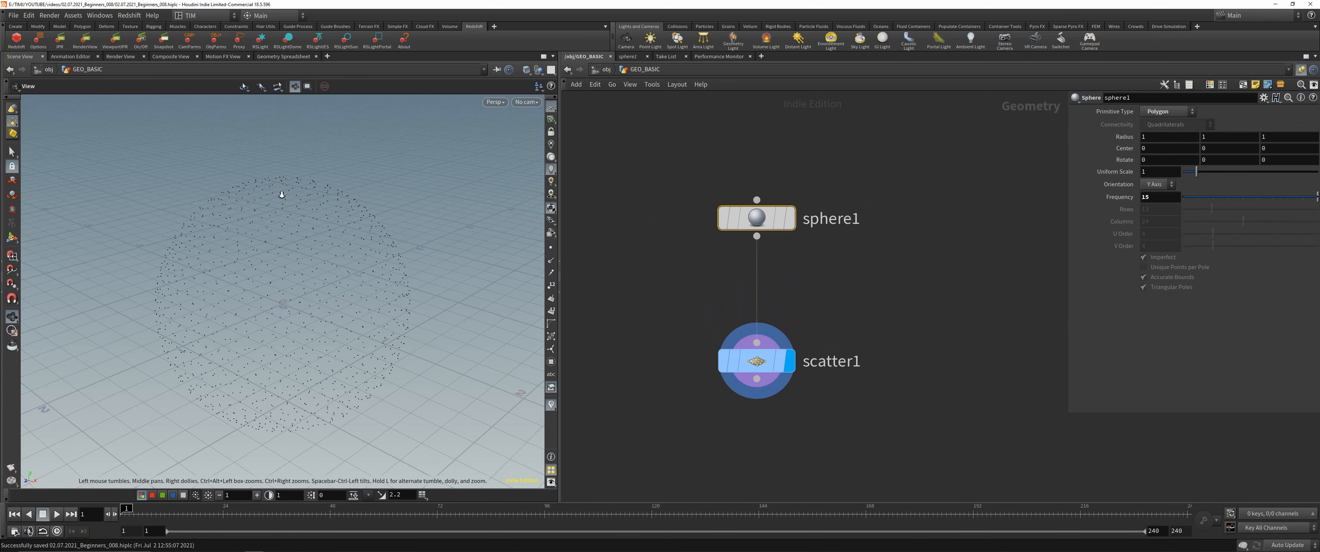
scroll(283, 195, "down", 5)
middle_click_drag(301, 276, 296, 302)
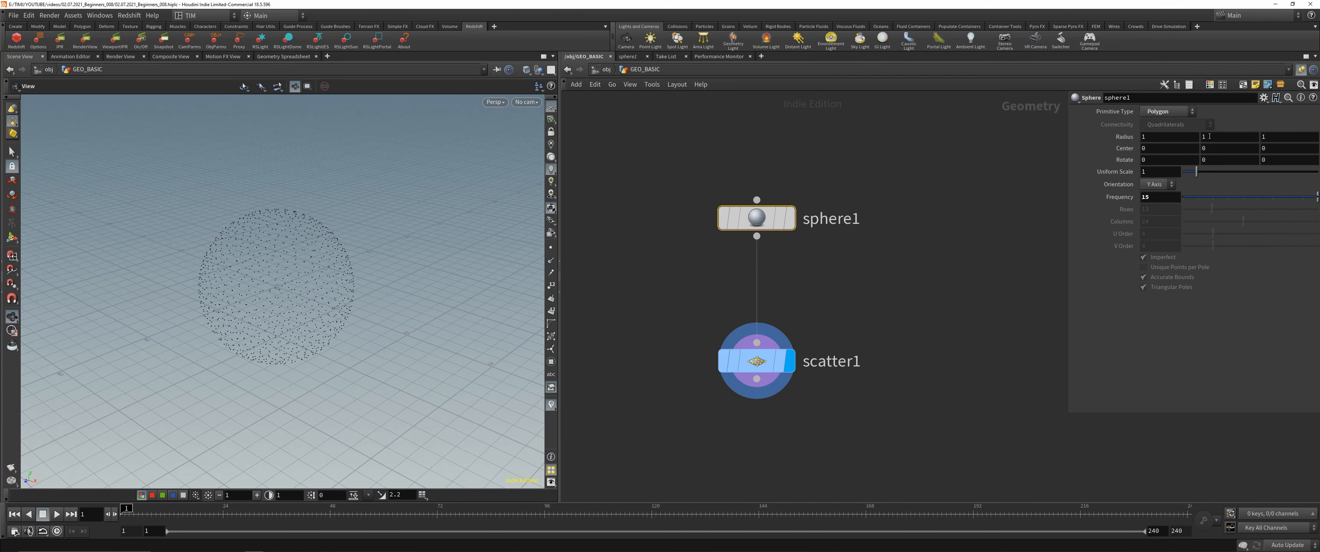
mouse_move(1213, 153)
middle_mouse_down()
mouse_move(1297, 156)
mouse_move(1097, 150)
mouse_move(1210, 138)
middle_mouse_up()
left_click(1230, 136)
type("1")
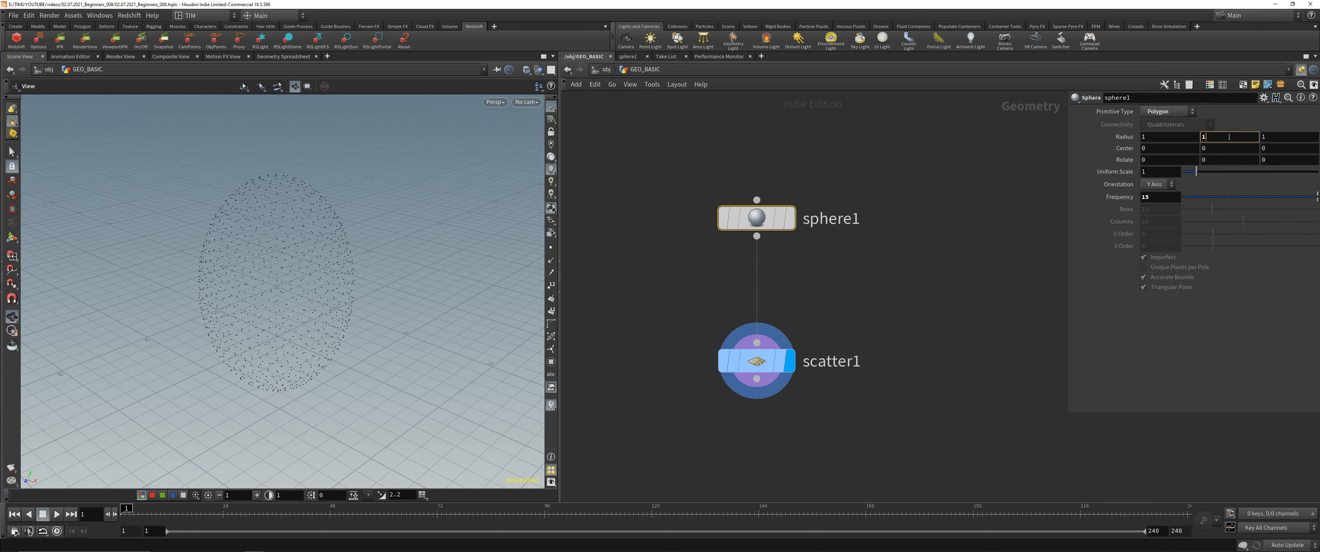
key("Return")
Select the scatter node and inspect its point information and the scattered points.
left_click_drag(646, 288, 758, 366)
right_click_drag(328, 268, 322, 148)
middle_click(758, 359)
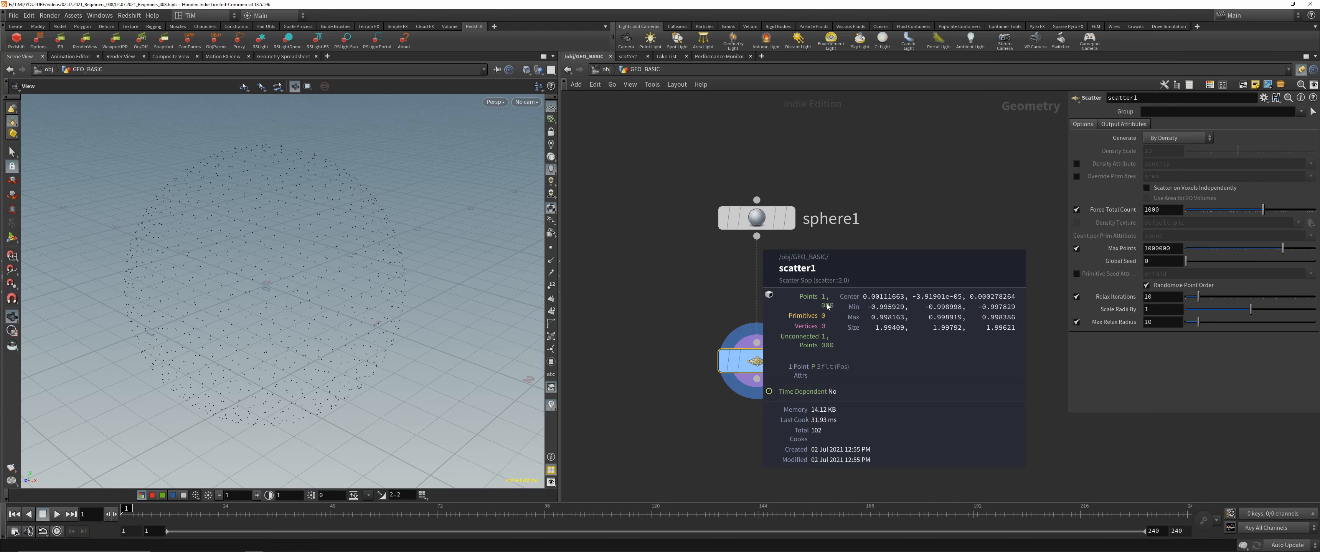
left_click_drag(277, 311, 382, 306)
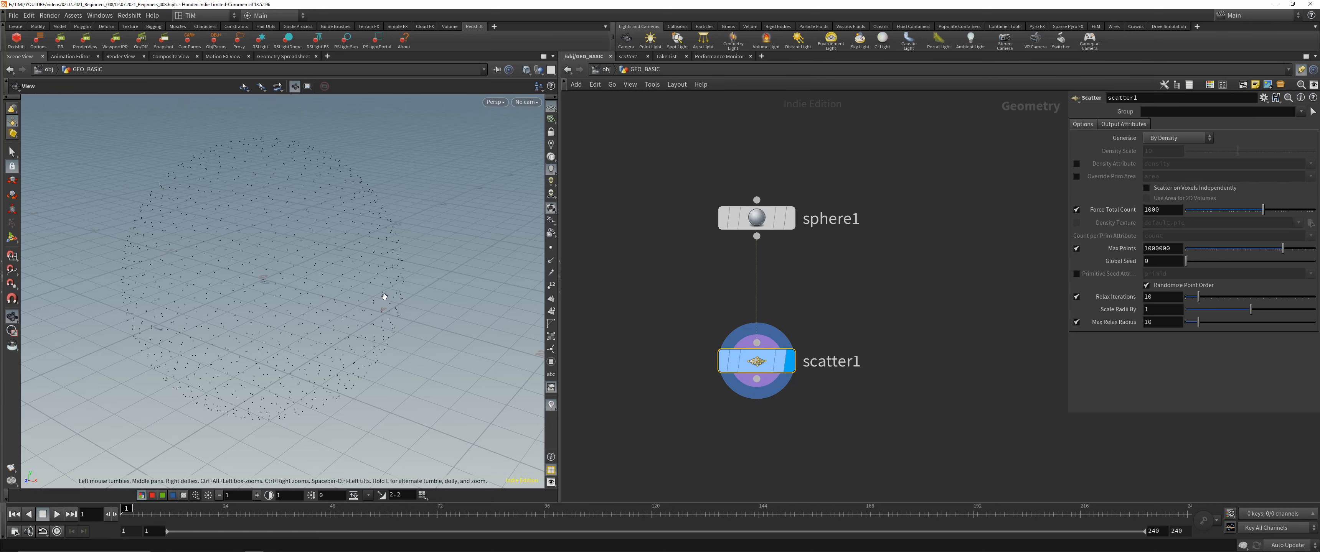
Try a viewport point size of 10 pixels in the geometry display options, and restore it to 3.
key("d")
left_click_drag(369, 144, 472, 180)
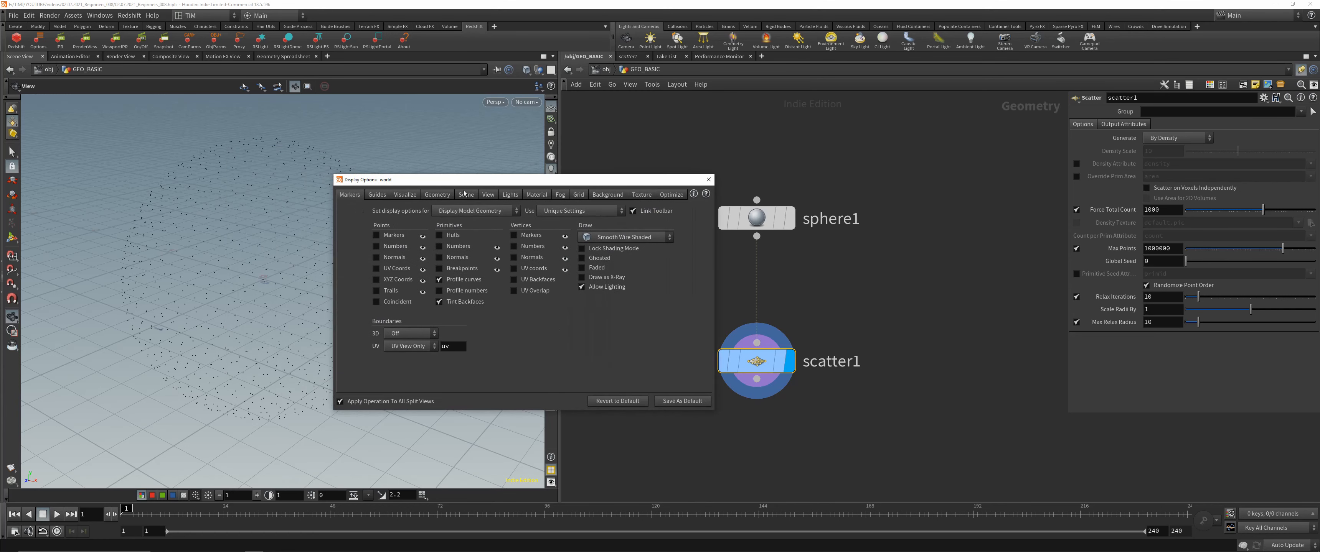
left_click(441, 195)
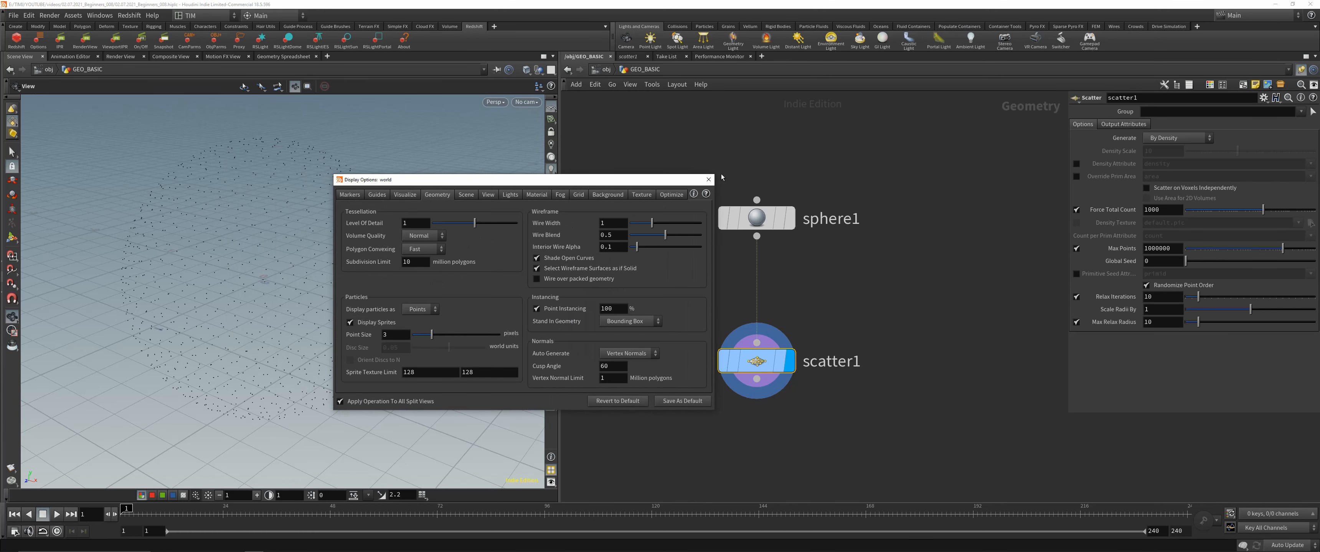
left_click(708, 179)
key("d")
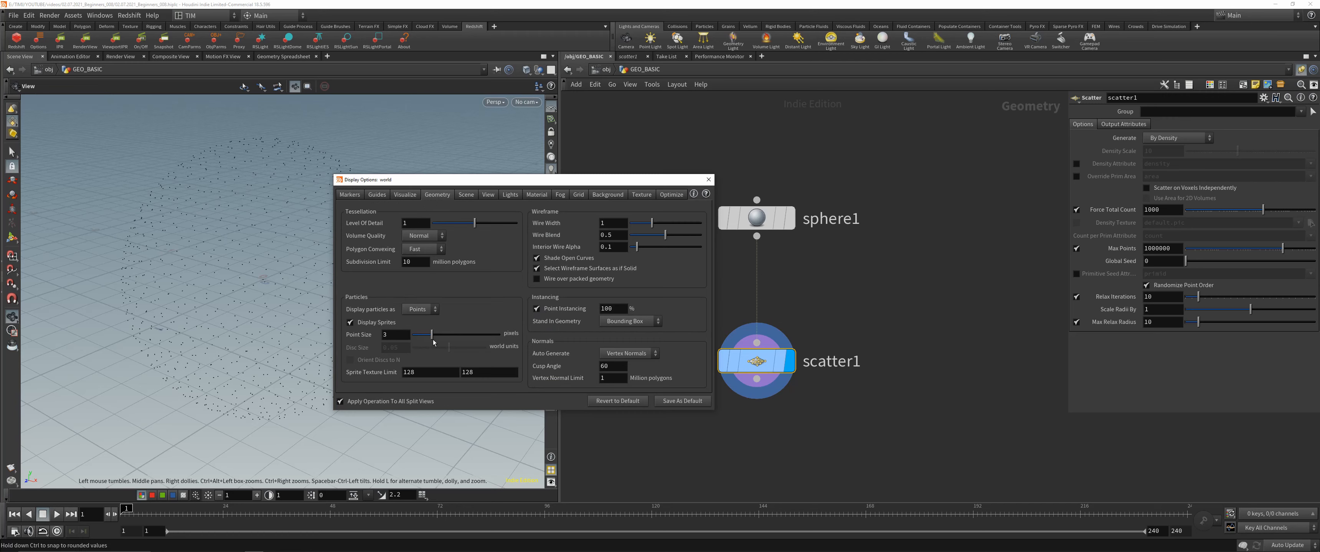
left_click_drag(431, 334, 531, 338)
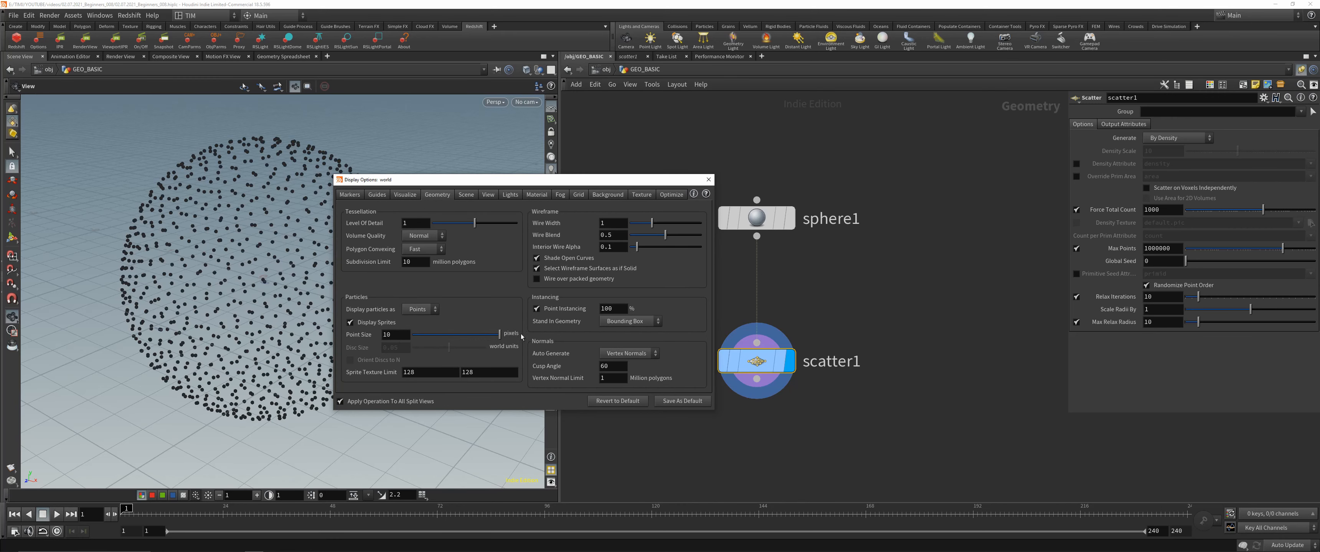
mouse_move(277, 307)
left_mouse_down()
mouse_move(308, 328)
mouse_move(266, 320)
left_mouse_up()
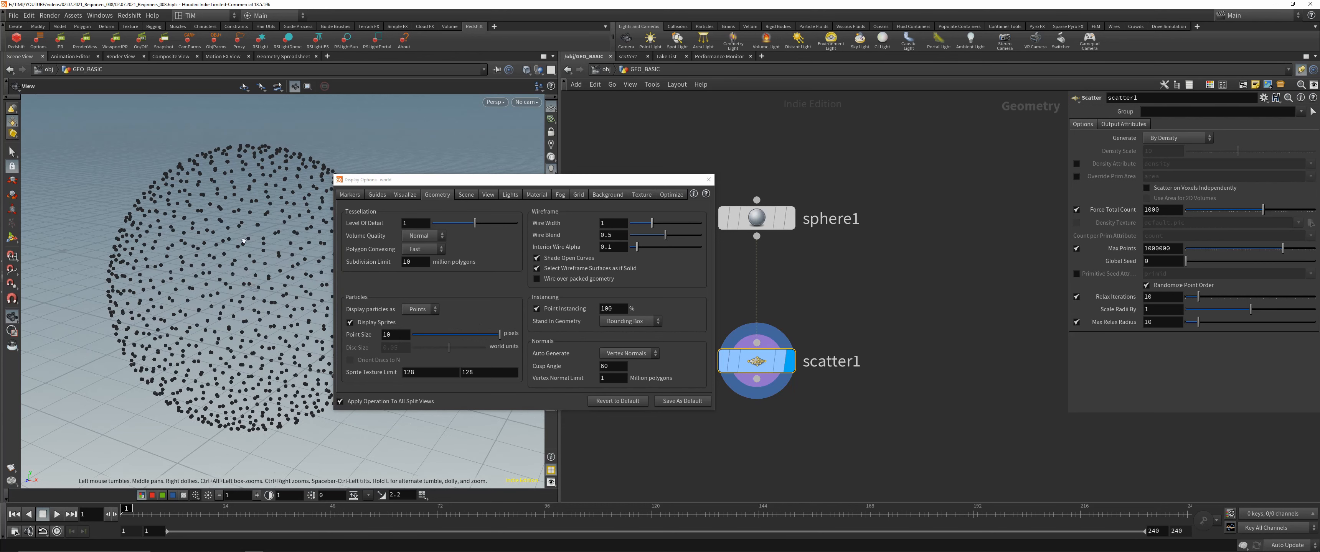
double_click(399, 335)
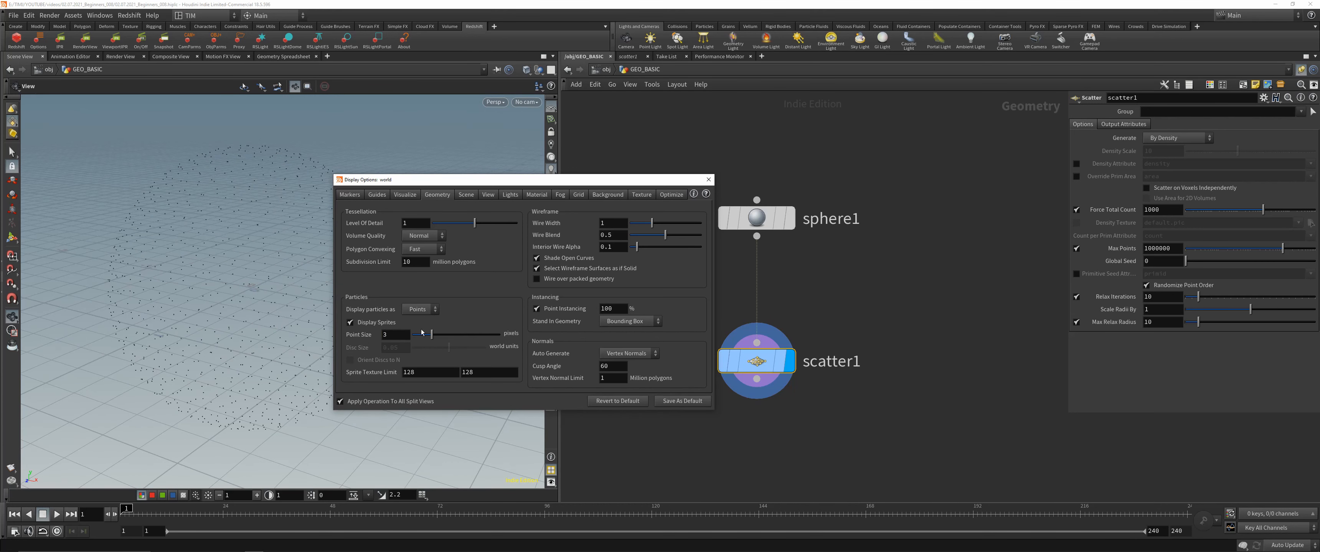
left_click(708, 180)
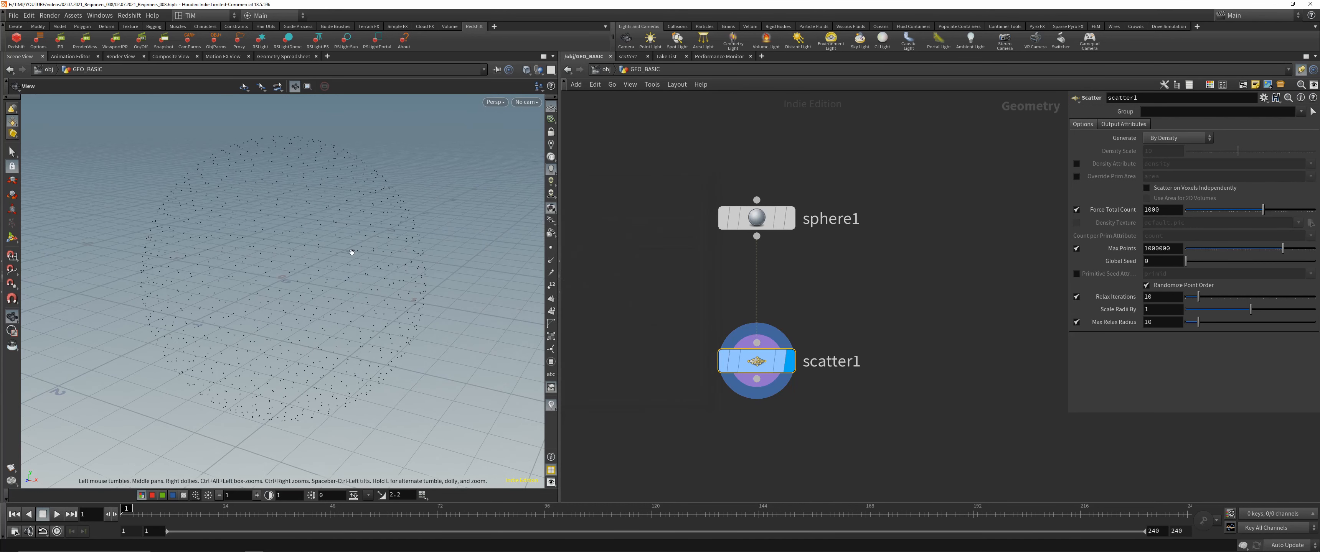
Move the scatter node closer beneath the sphere node.
left_click_drag(741, 360, 742, 320)
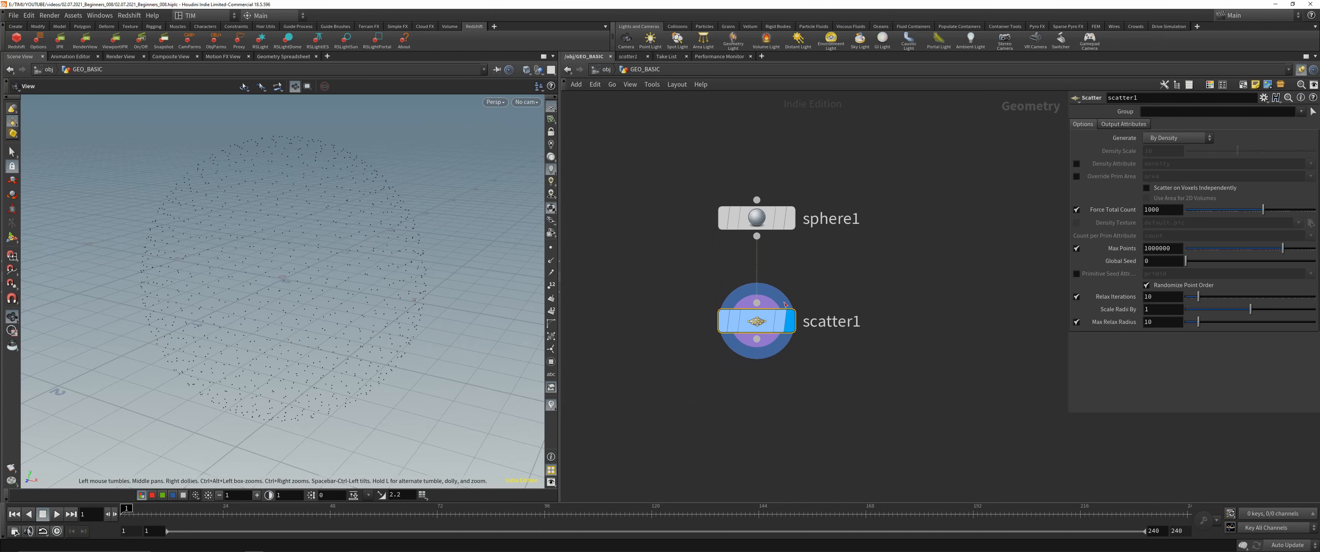
left_click_drag(763, 312, 763, 297)
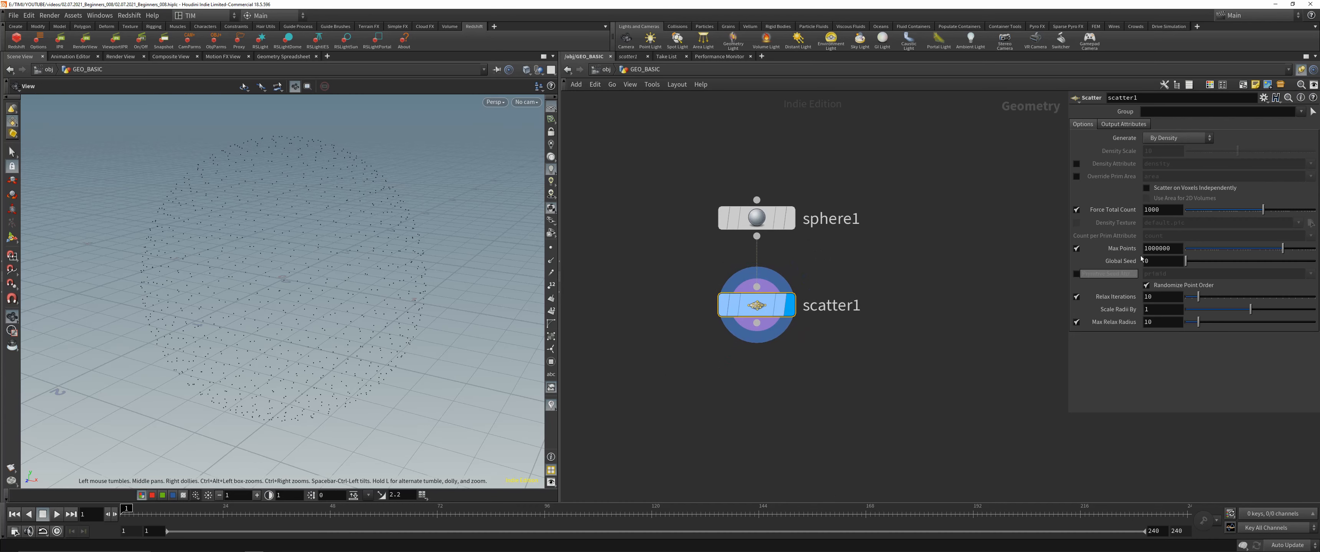
Try Force Total Count values of 100000, 2 and 217 on the scatter node.
double_click(1153, 209)
left_click_drag(1263, 209, 1315, 210)
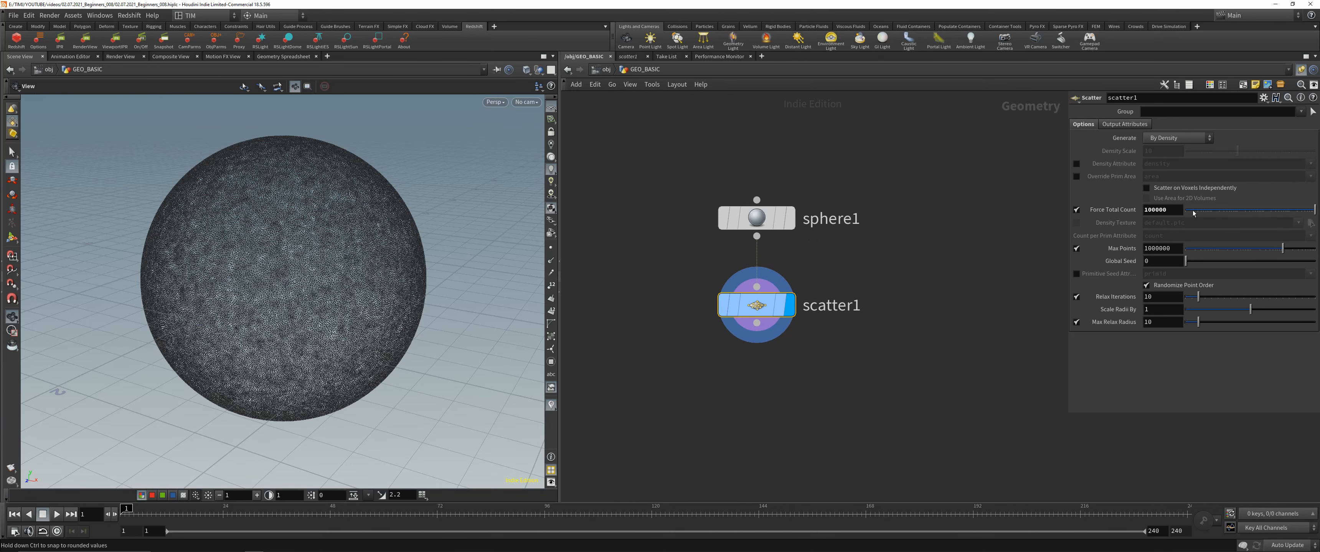
type("2")
key("Return")
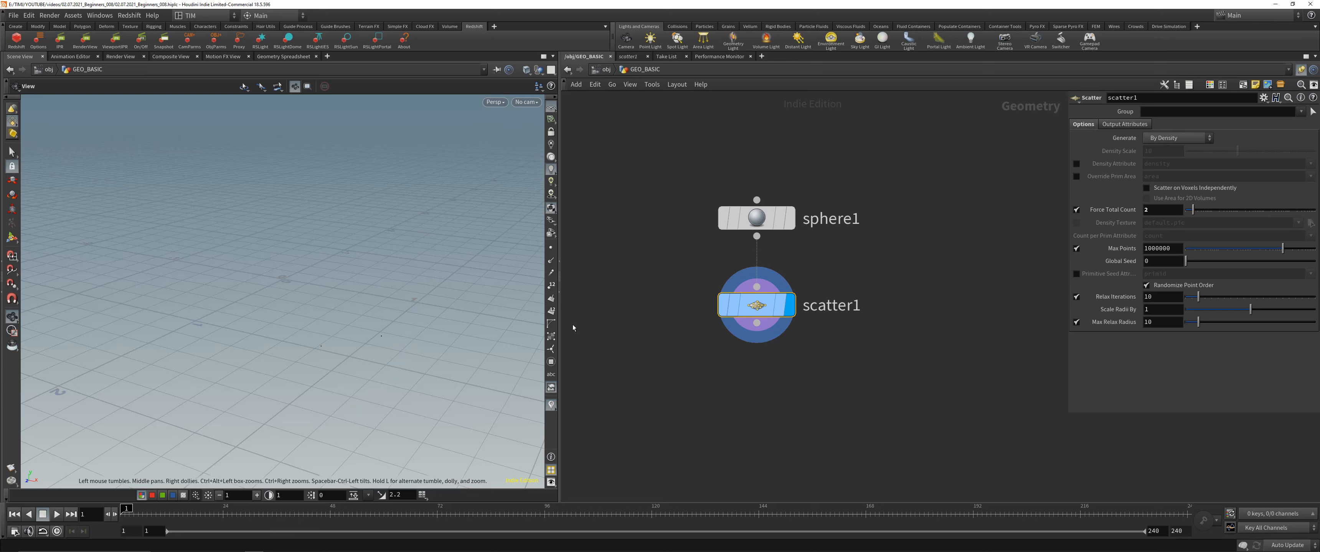
left_click_drag(1192, 210, 1245, 209)
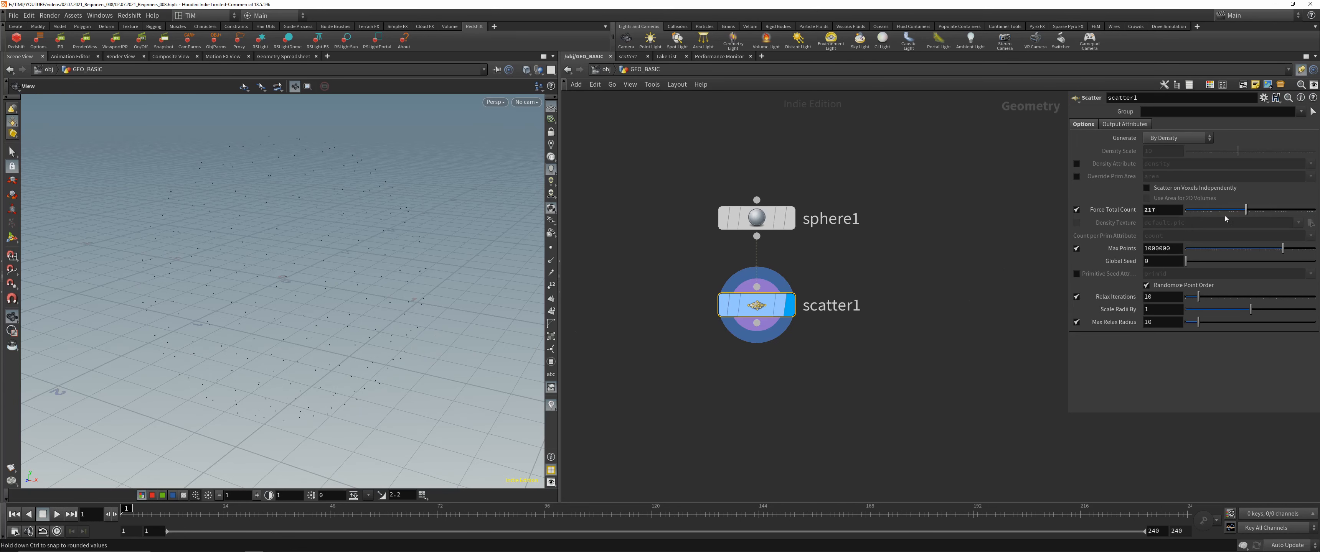
Set the scatter node's Force Total Count to 500.
double_click(1155, 210)
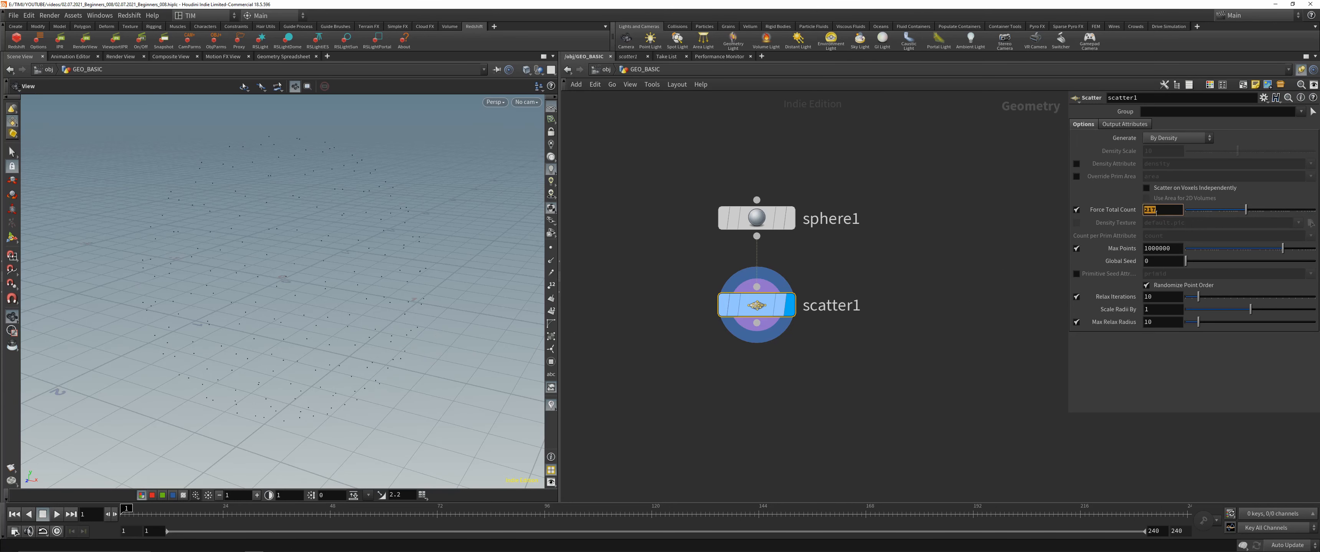
type("500")
key("Return")
left_click(830, 329)
middle_click_drag(755, 348, 756, 317)
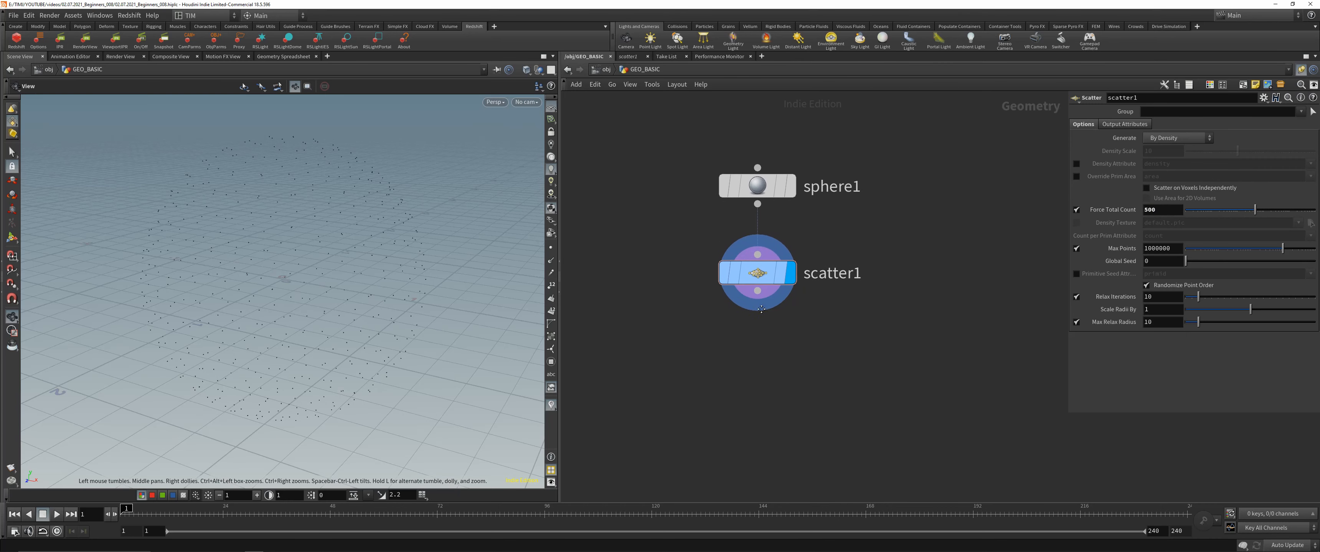
middle_click_drag(728, 381, 725, 355)
key("Tab")
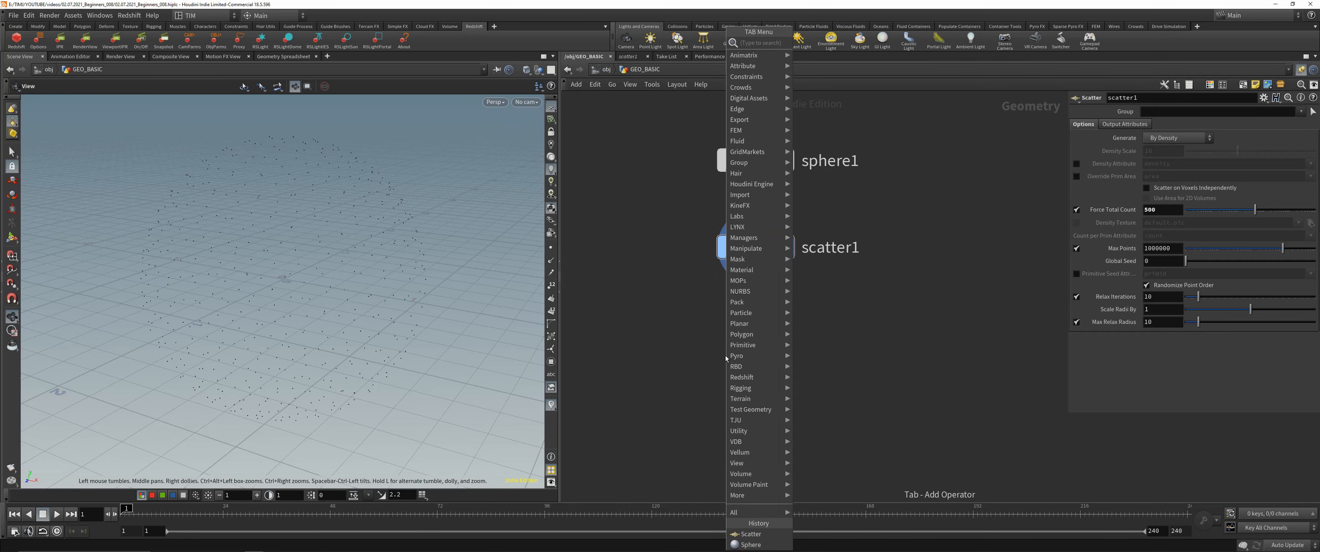
type("cp")
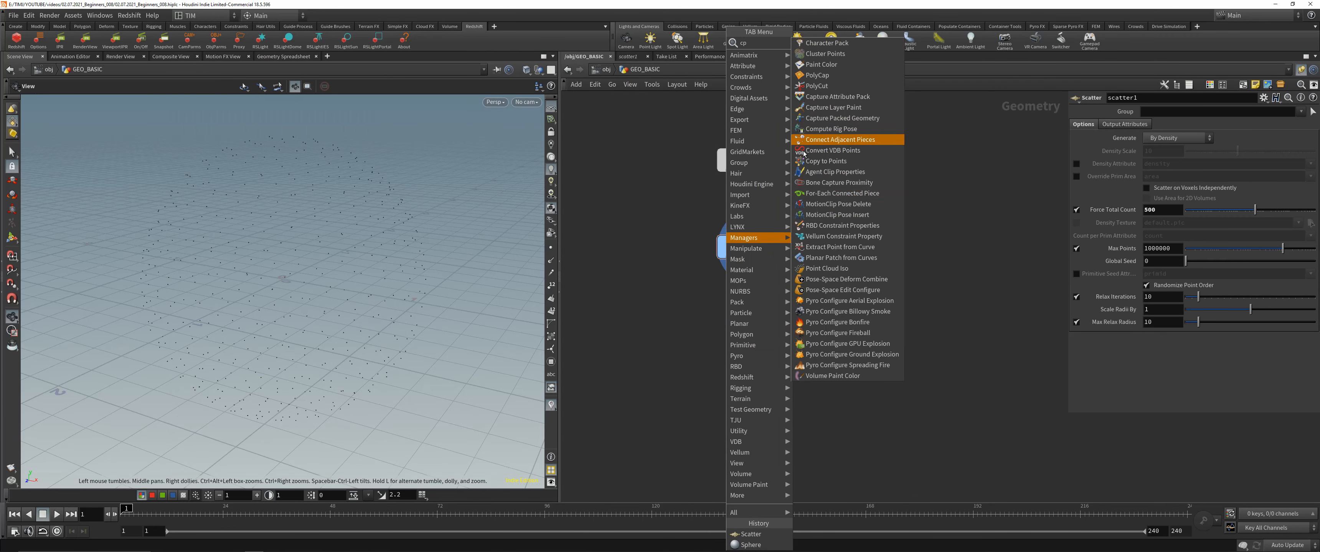
key("Escape")
Add a Copy to Points node and align it below the scatter node with space between them.
key("Tab")
type("ctp")
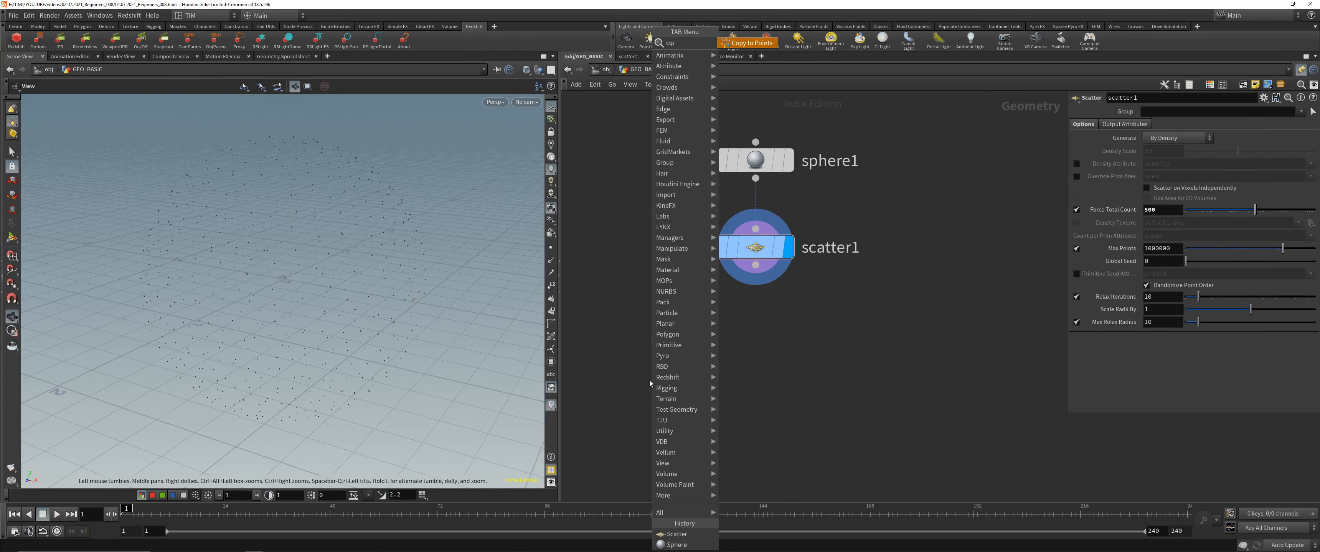
key("Return")
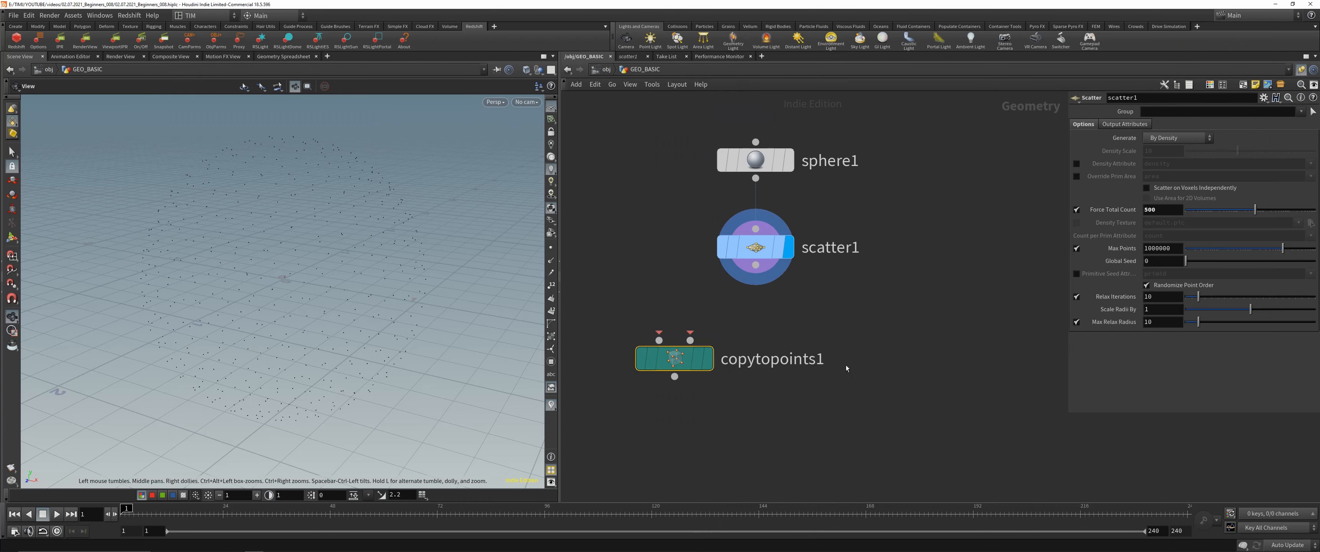
left_click(689, 353)
key("l")
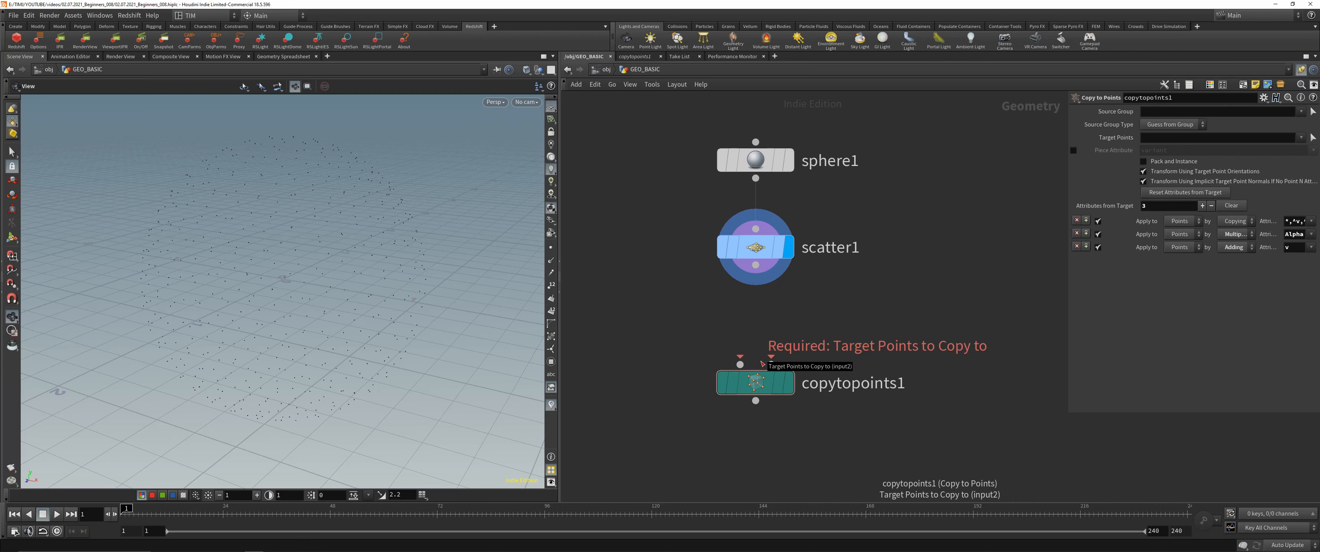
left_click_drag(759, 381, 759, 403)
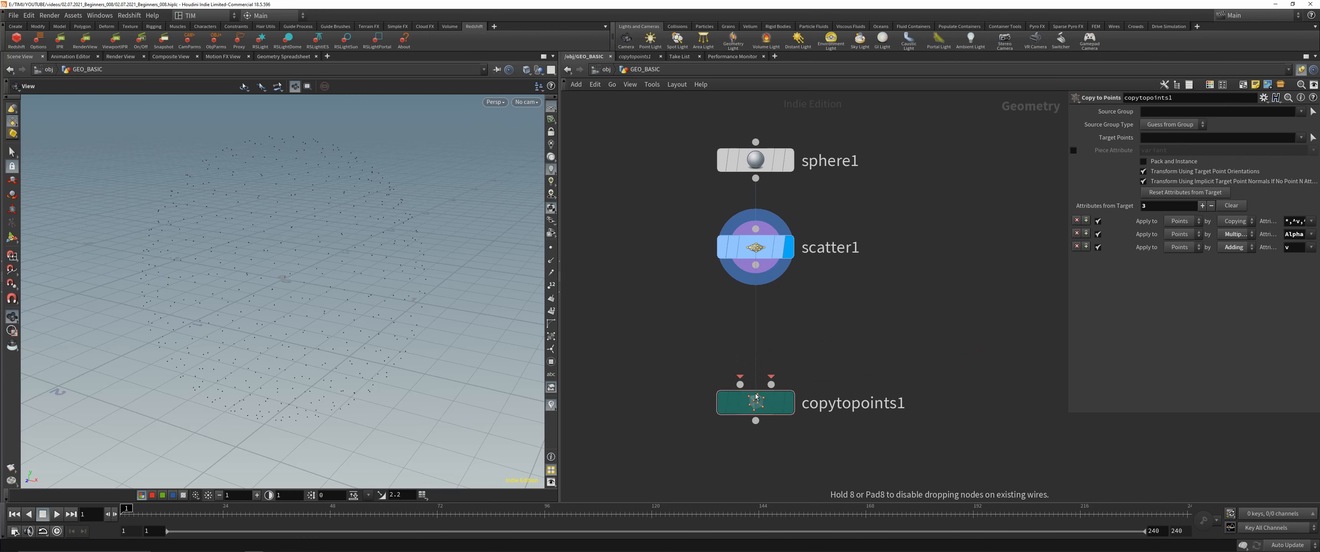
Connect the scatter node's output to the Copy to Points node's target points input, and toggle the network wire style.
left_click(755, 265)
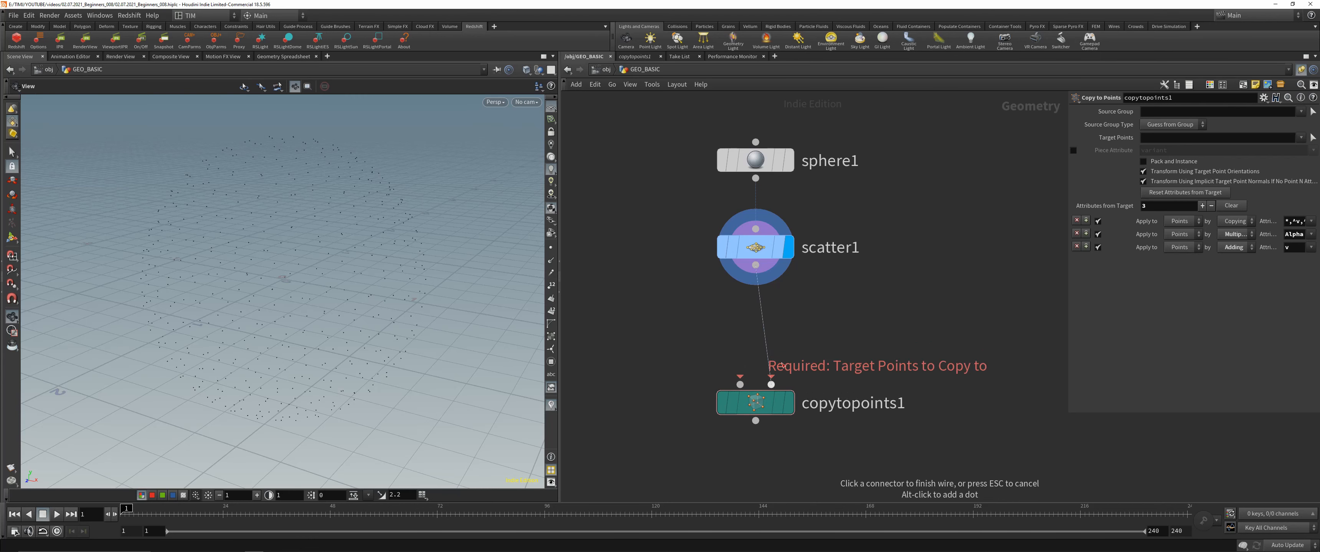
left_click(772, 384)
key("shift+s")
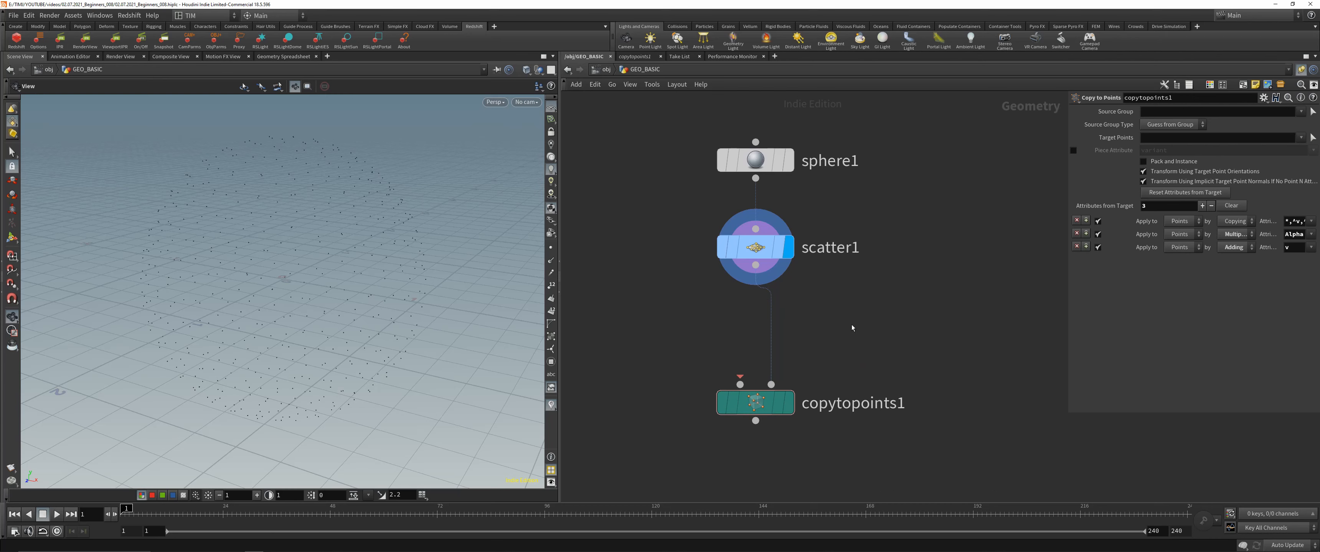
key("shift+s")
key("shift+s")
key("shift+s")
Select the Copy to Points node and turn on its display.
left_click(758, 403)
mouse_move(760, 387)
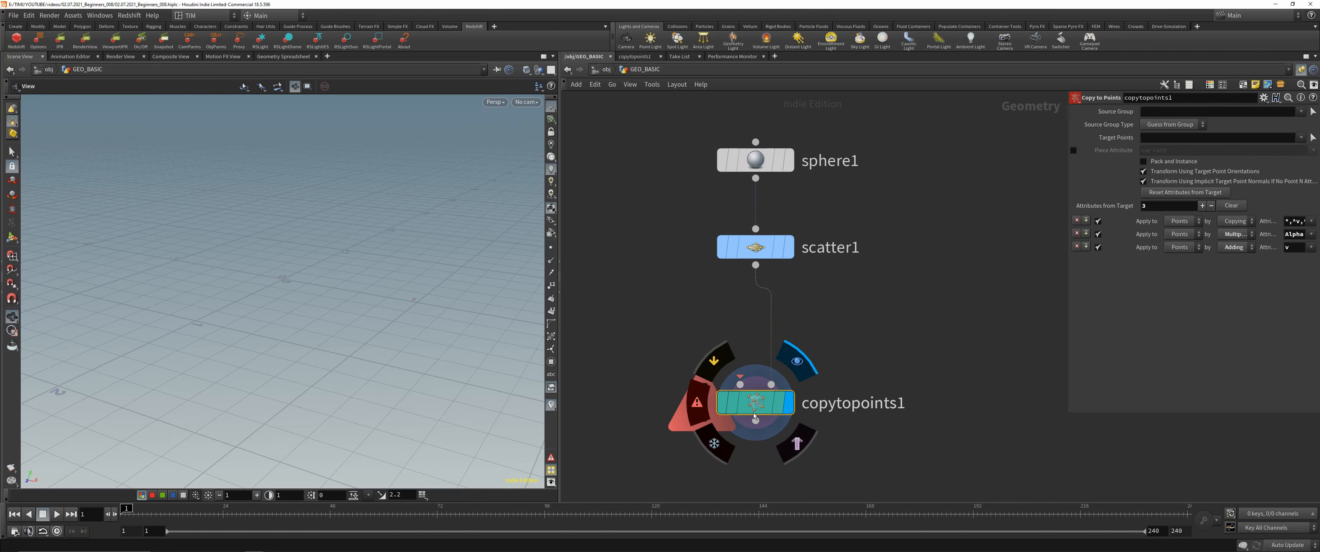
Duplicate the sphere1 node and connect the copy to the Copy to Points node's source geometry input.
middle_click_drag(687, 313, 742, 314)
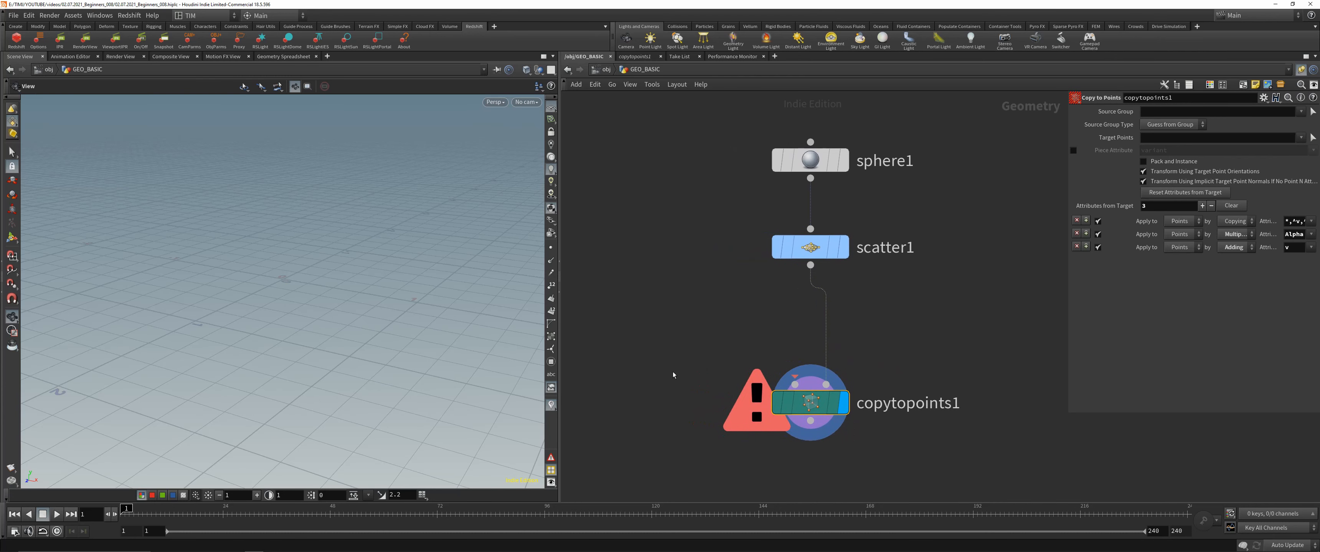
middle_click(812, 404)
left_click_drag(810, 159, 795, 384, "alt")
scroll(342, 241, "down", 5)
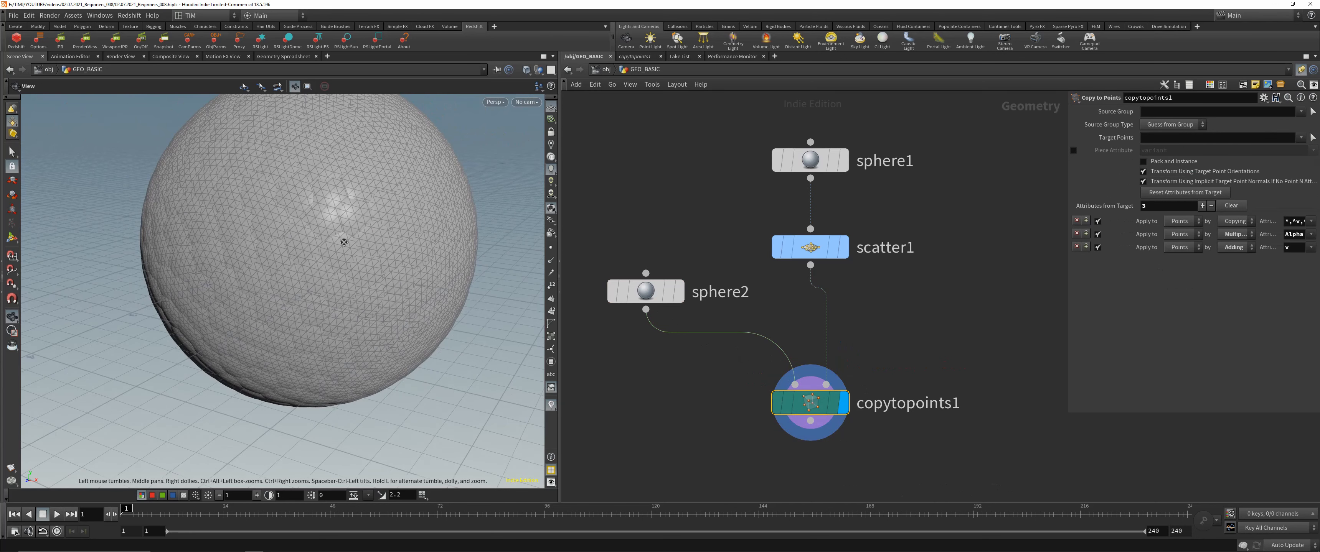
middle_click_drag(342, 241, 319, 271)
Try a Frequency of 5 on the sphere2 node, and then set its Frequency to 10.
left_click(644, 291)
double_click(1147, 197)
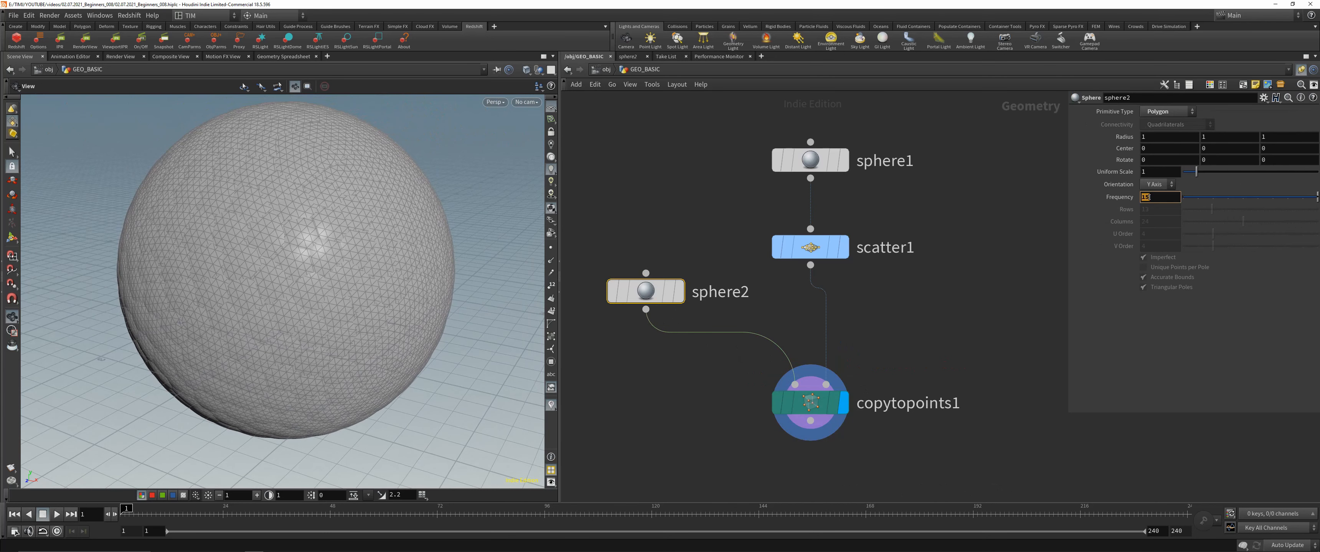
type("5")
key("Return")
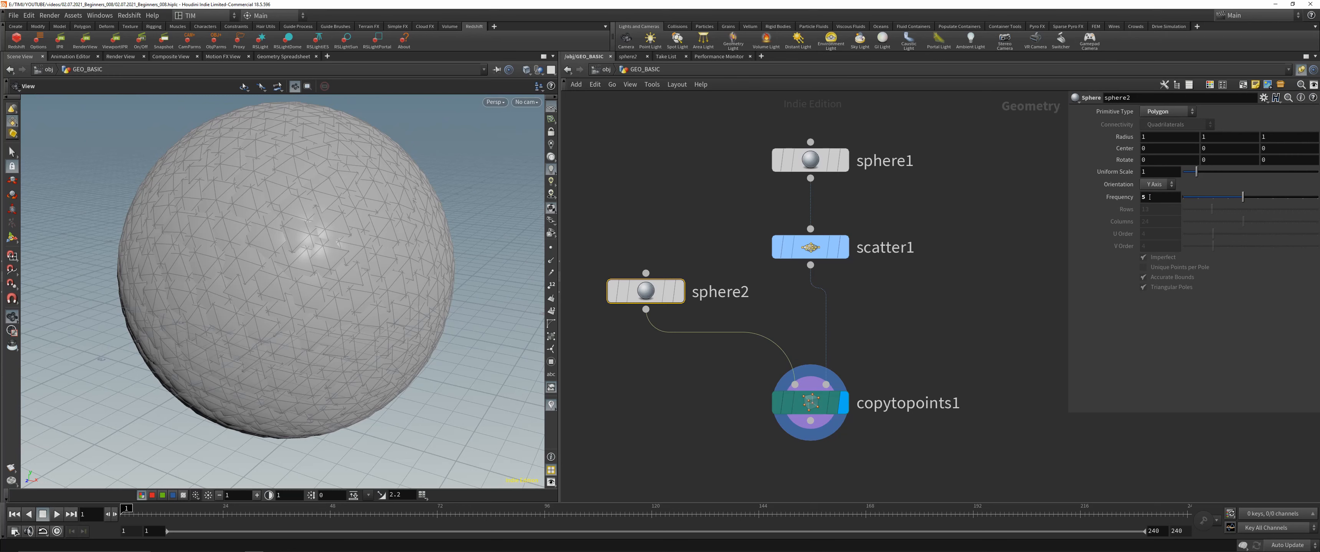
double_click(1148, 197)
type("10")
key("Return")
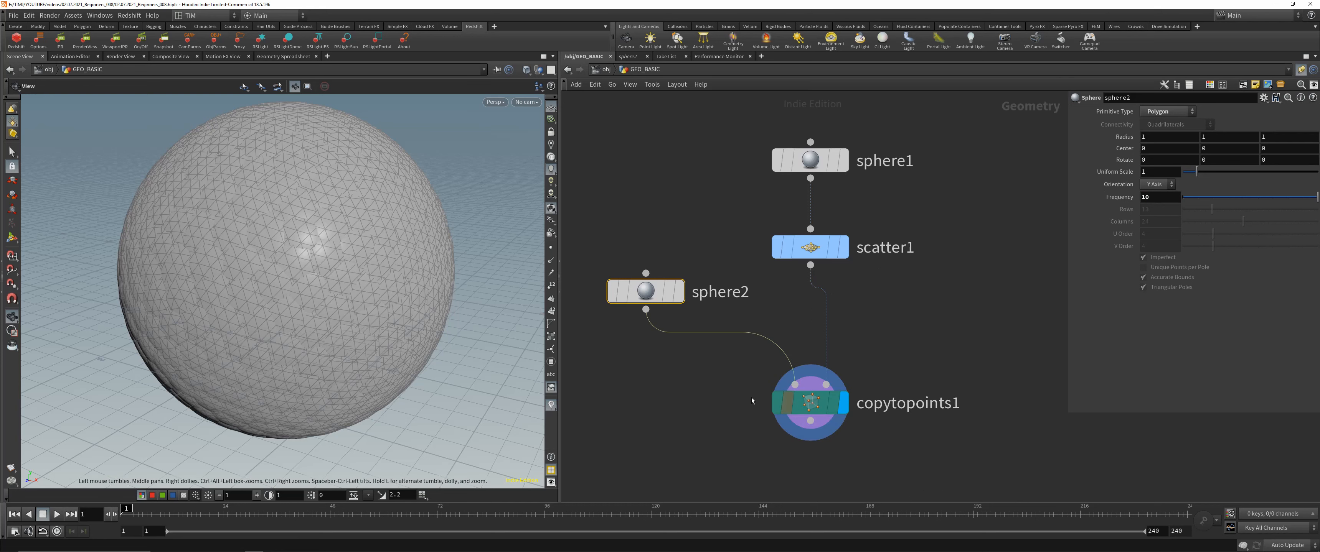
Move the Copy to Points node further down to make room beneath the scatter node.
scroll(751, 401, "down", 1)
middle_click_drag(751, 401, 725, 303)
left_click_drag(751, 301, 752, 400)
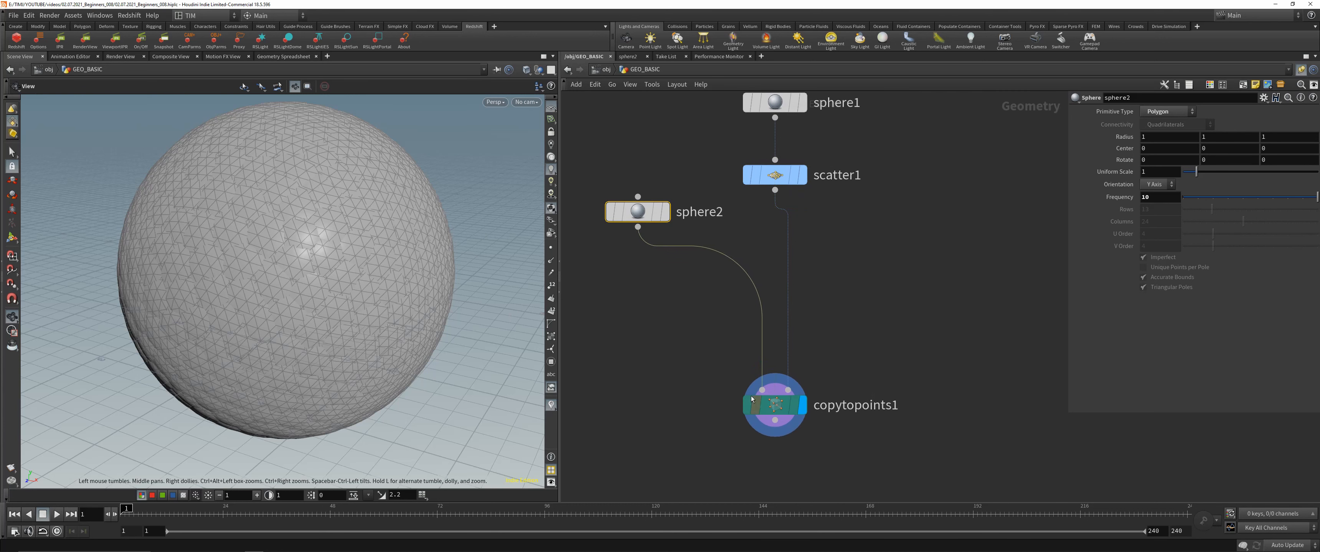
scroll(658, 315, "up", 2)
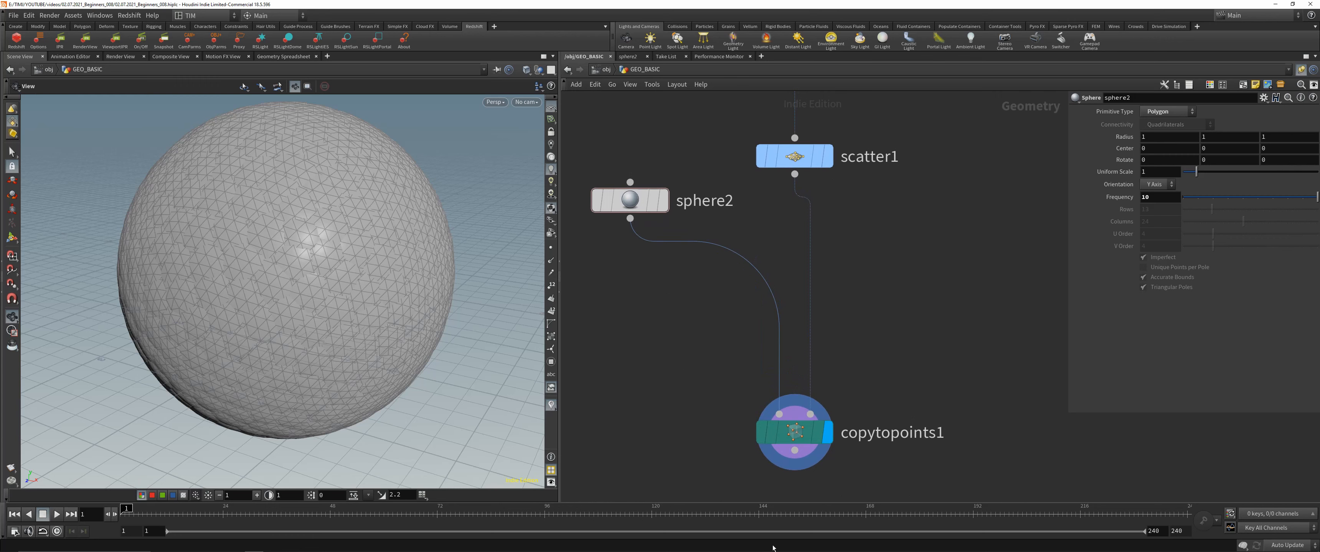
Add an Attribute Randomize node and insert it on the wire between scatter1 and the Copy to Points node.
key("Tab")
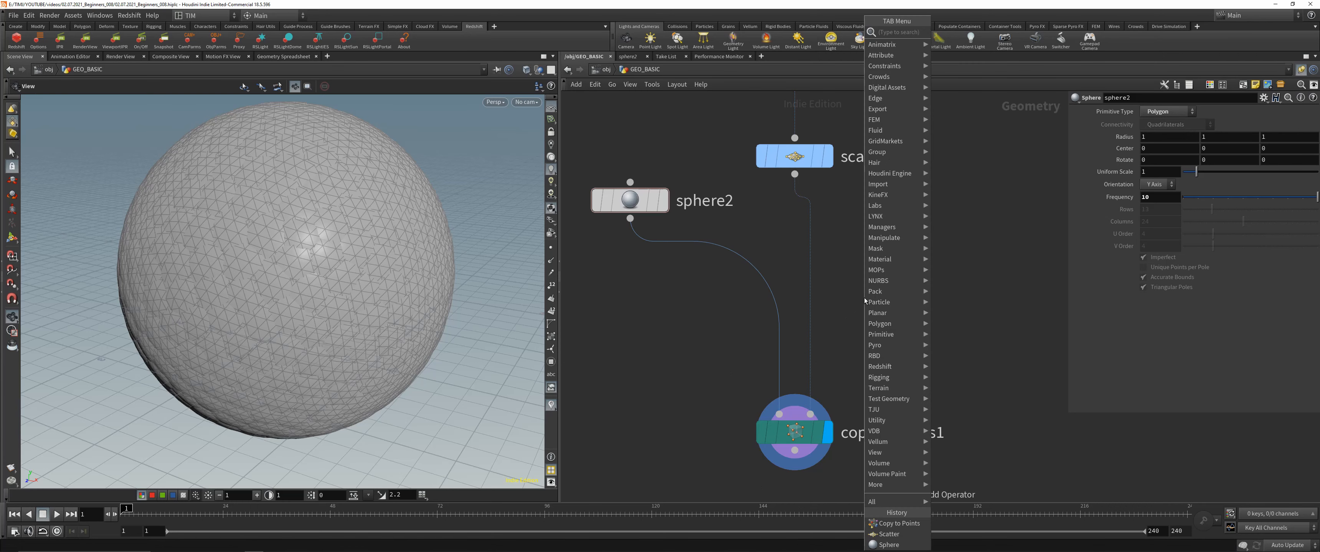
type("a")
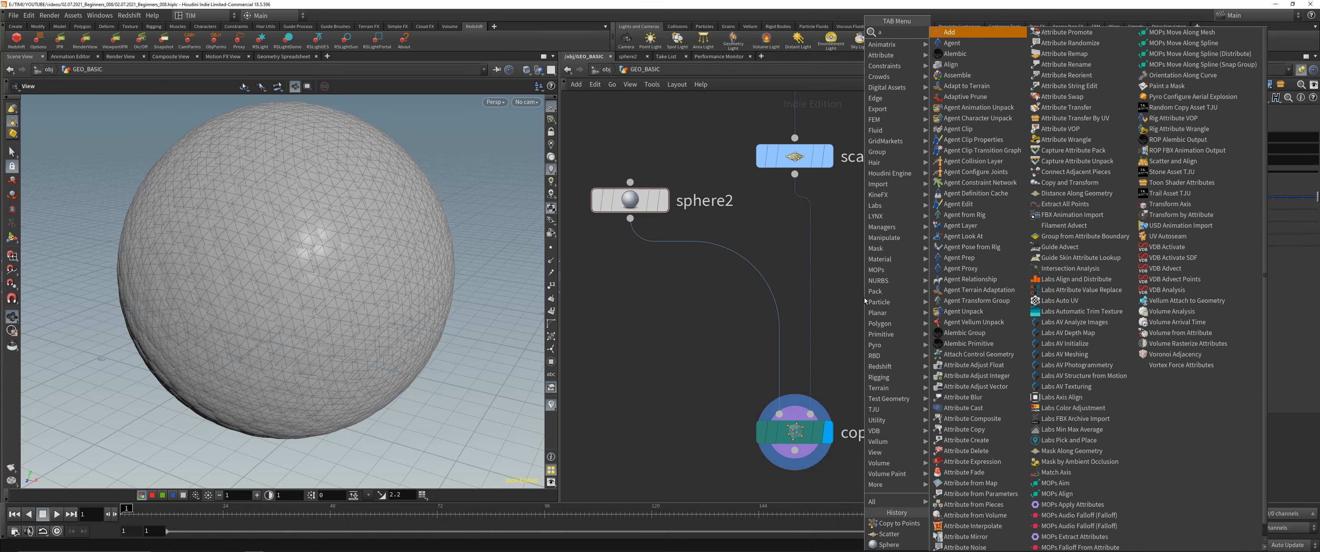
type("ra")
left_click(949, 35)
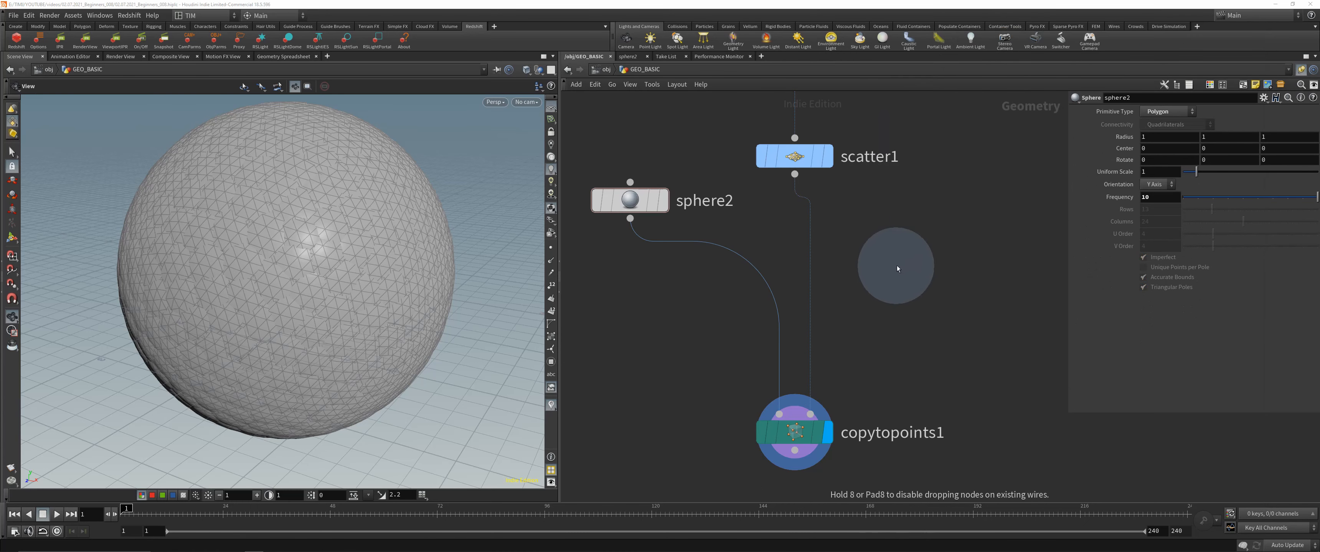
left_click(899, 257)
left_click_drag(895, 259, 791, 239)
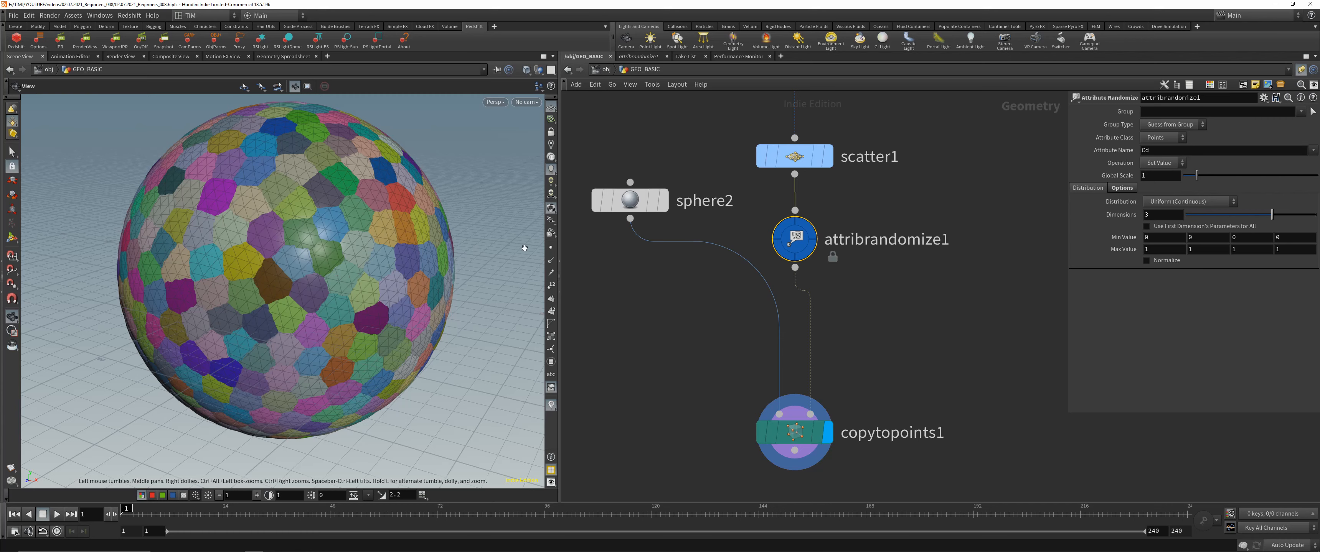
Display the Attribute Randomize node's output and raise the viewport's particle Point Size to 10 pixels.
left_click(833, 199)
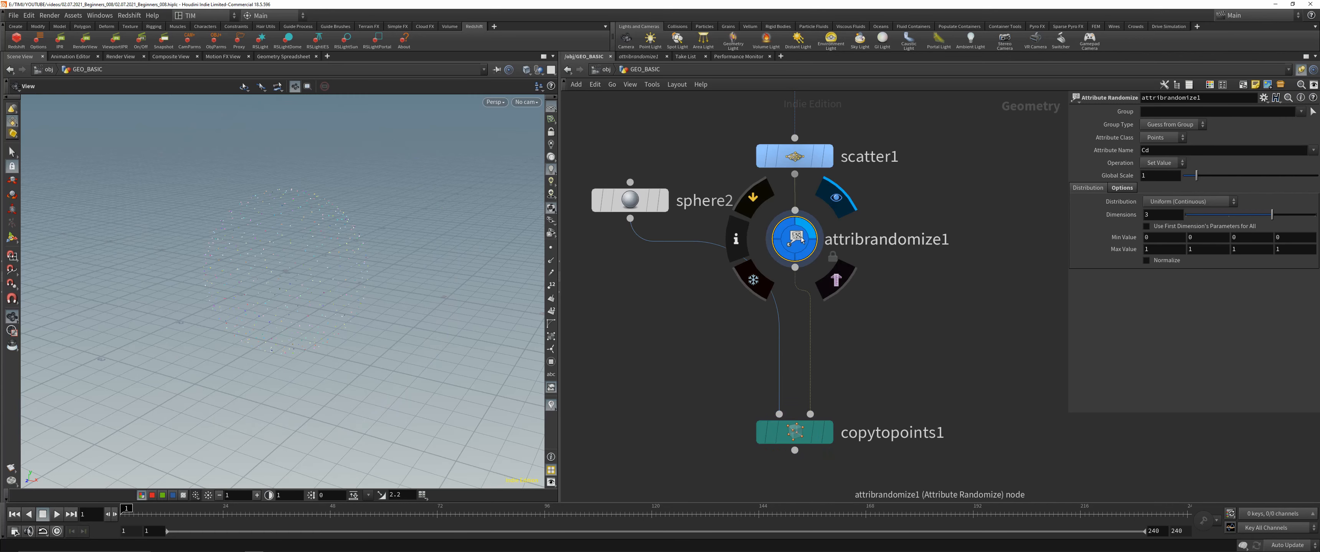
scroll(315, 177, "up", 5)
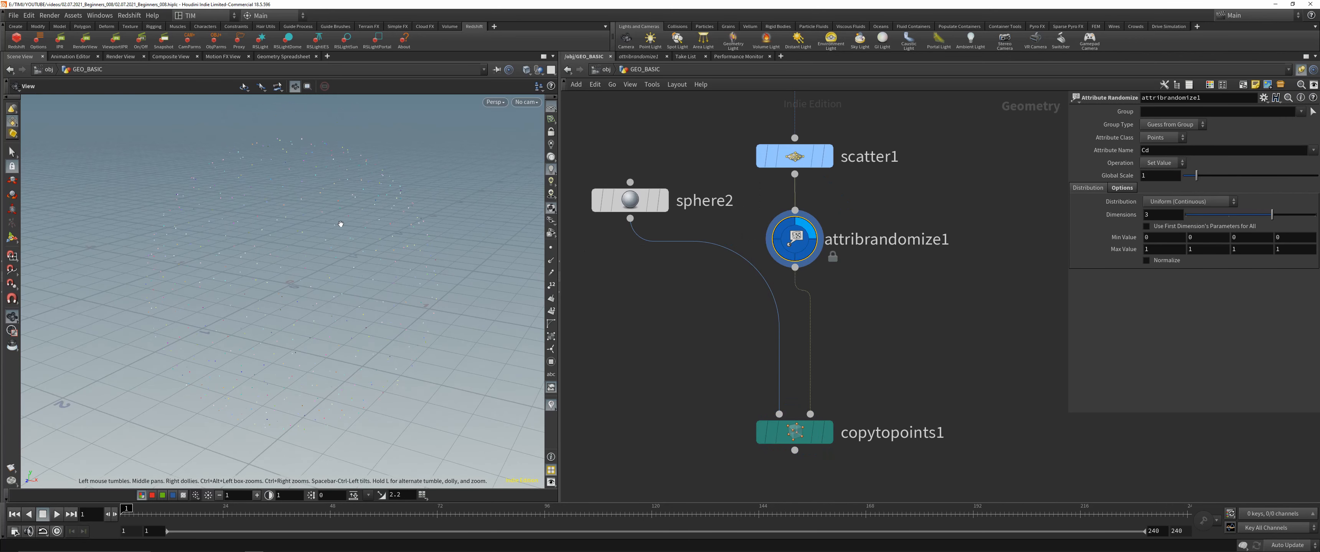
key("d")
left_click_drag(431, 335, 500, 335)
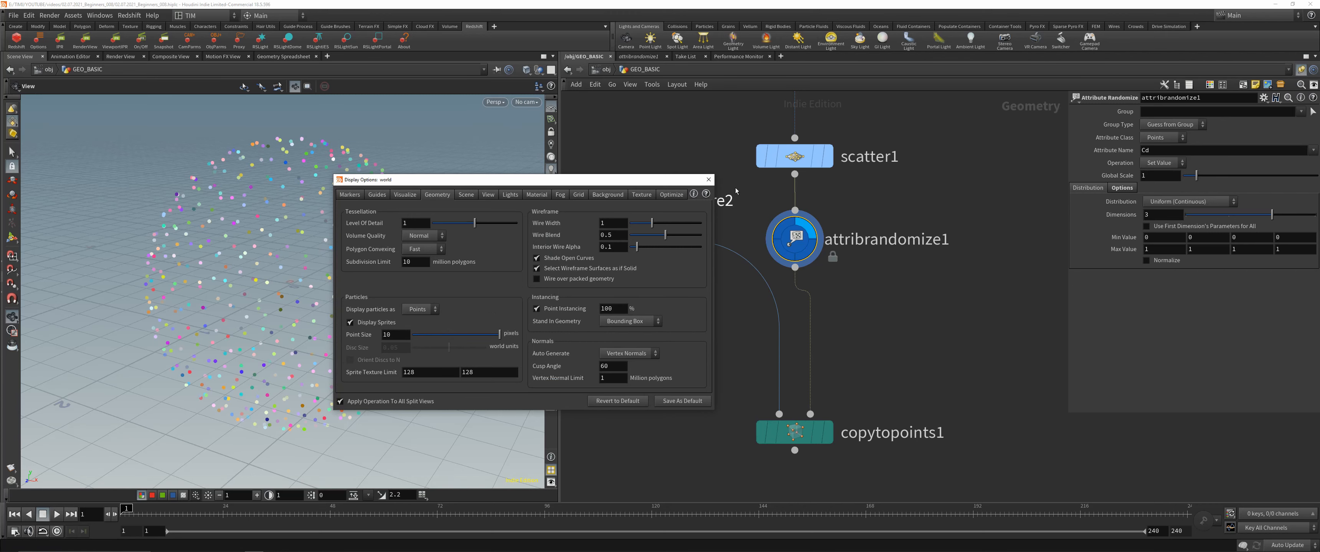
left_click(709, 180)
middle_click_drag(327, 206, 305, 198)
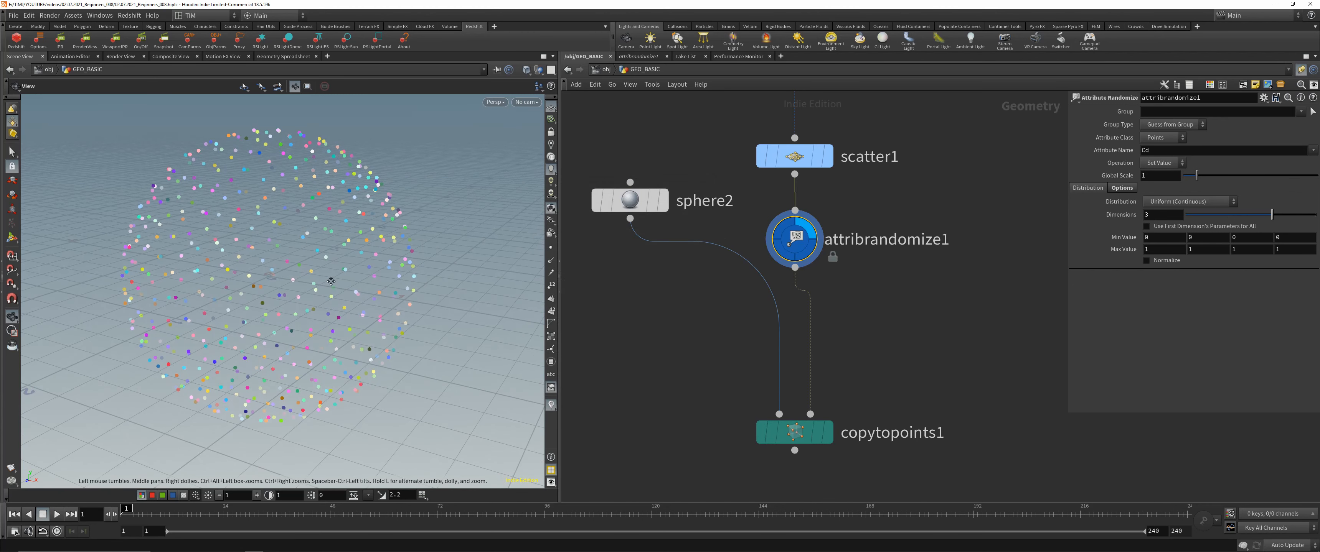
middle_click_drag(331, 281, 330, 282)
Display and select the Copy to Points node, widen its parameter area, and examine the Copying row's attribute list.
left_click_drag(634, 328, 835, 448)
left_click(826, 433)
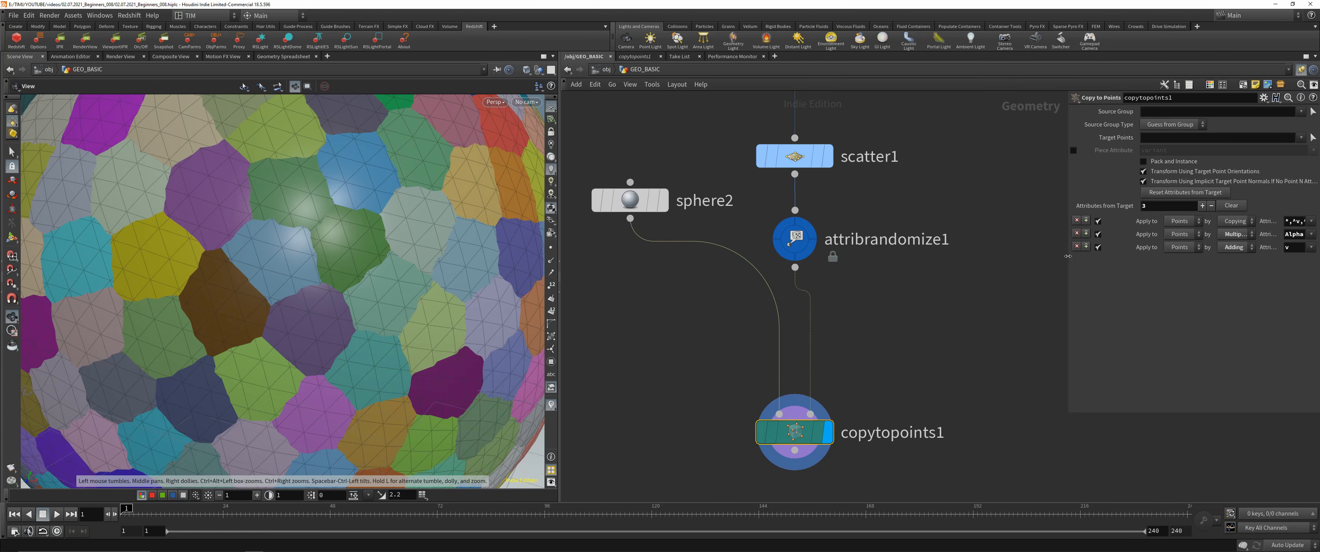
left_click_drag(1068, 256, 903, 255)
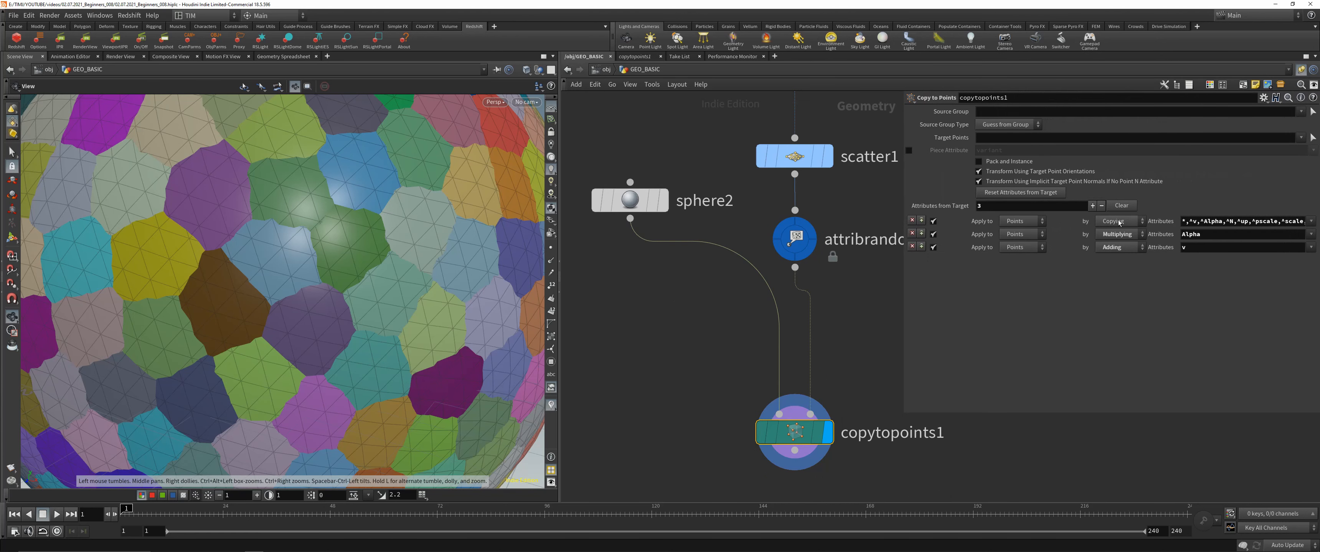
left_click_drag(1186, 221, 1318, 215)
left_click_drag(1223, 221, 1092, 213)
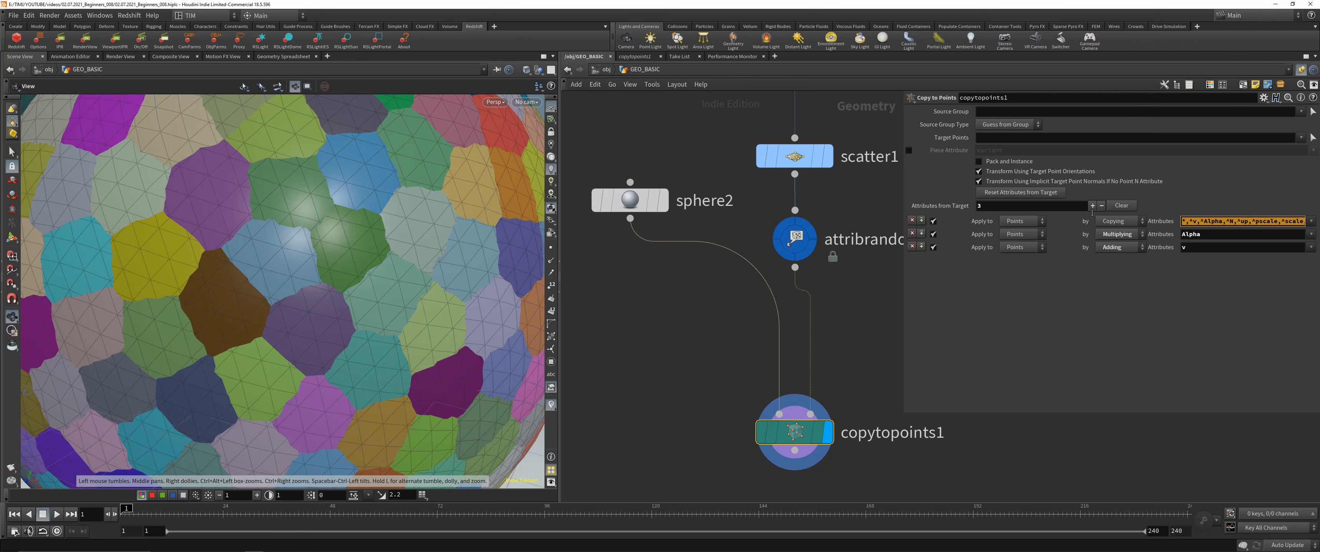
Replace the leading asterisk with Cd in the Copying row's Attributes pattern of the Copy to Points node.
left_click(1187, 221)
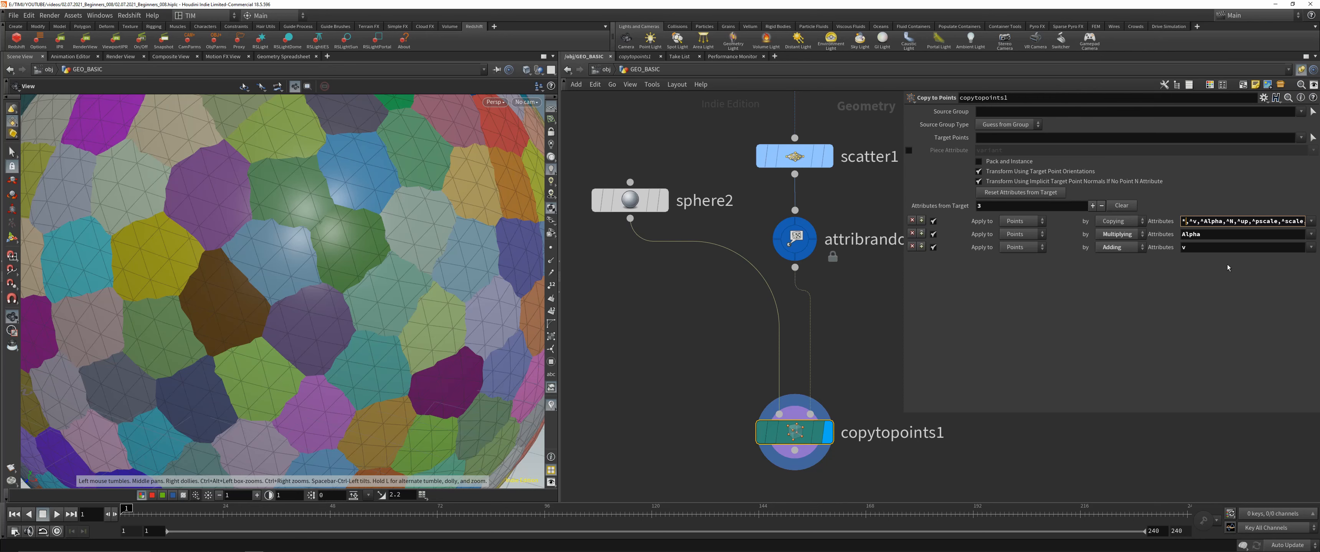
key("BackSpace")
key("BackSpace")
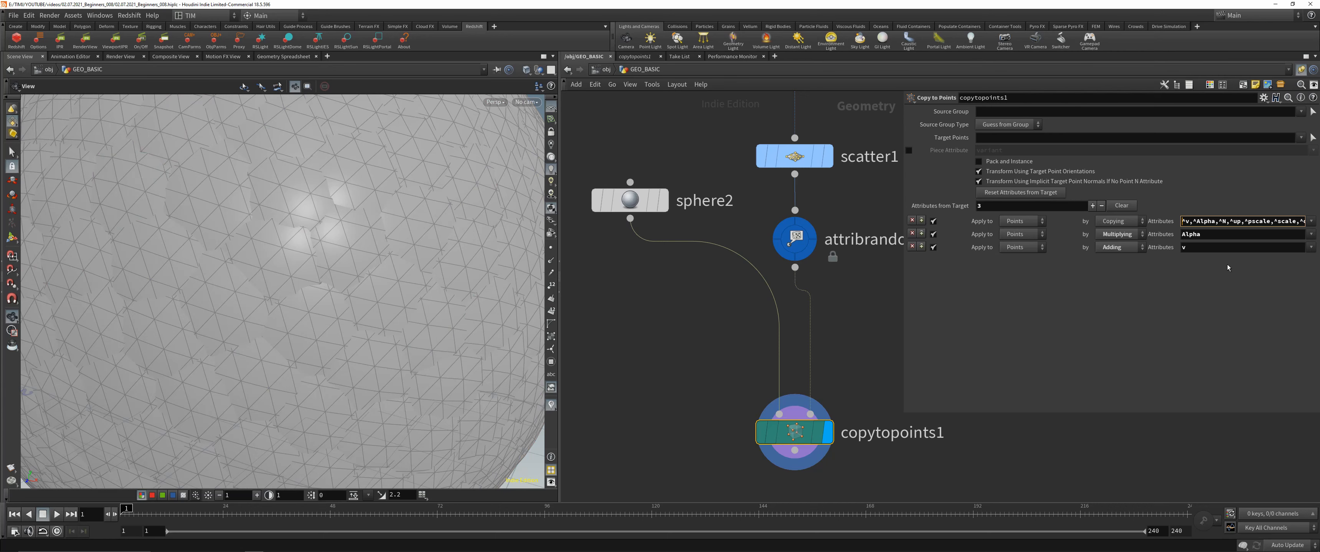
type(",")
key("Home")
type("Cd")
key("Return")
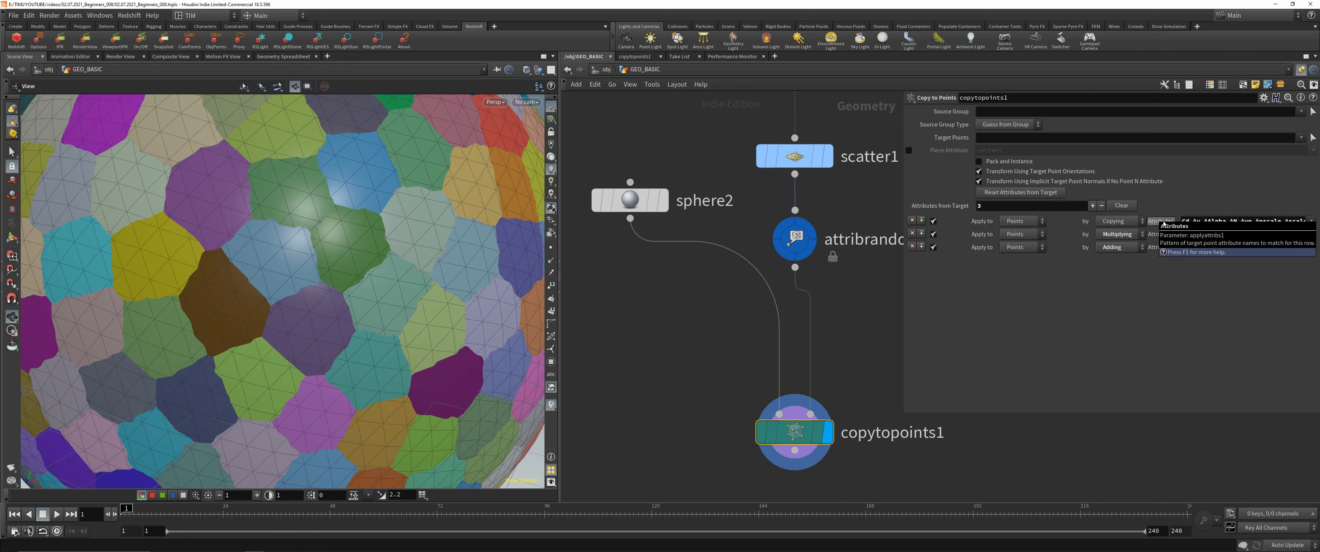
Try to restore the default Attributes pattern in the Copy to Points node's Copying row.
middle_click(1151, 225, "ctrl")
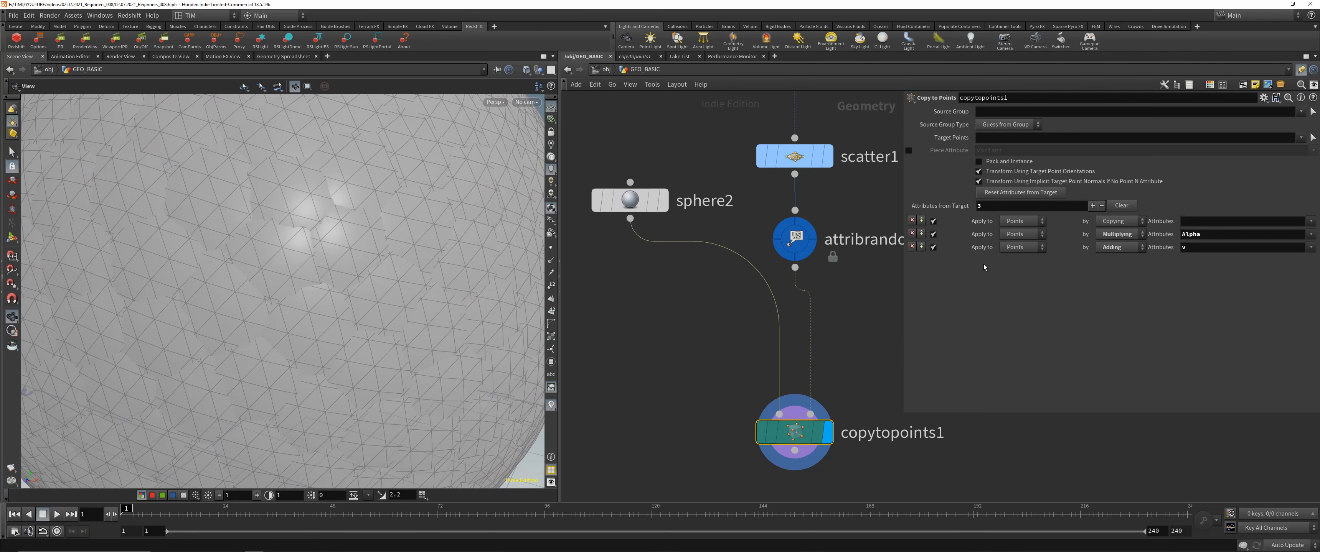
right_click(1187, 220)
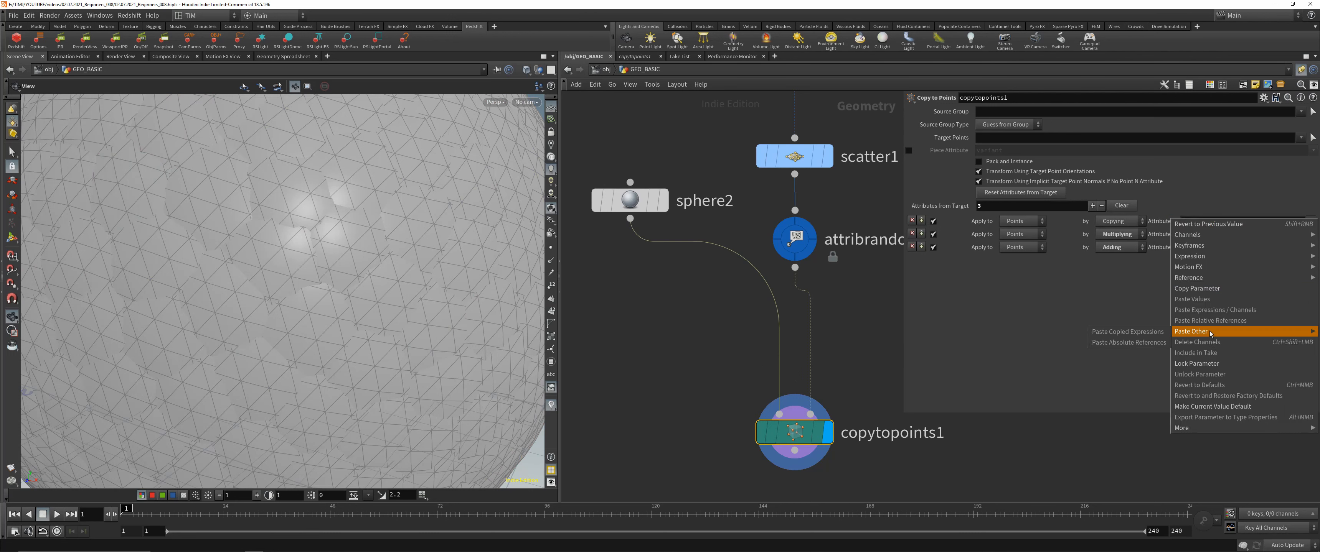
left_click(1091, 377)
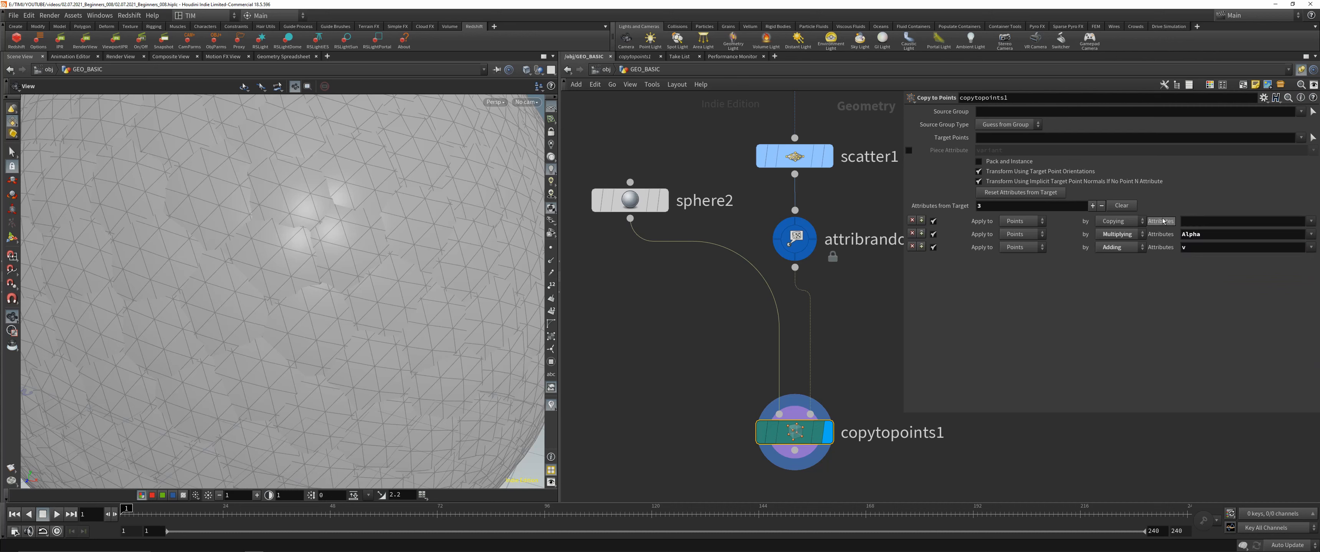
right_click(1160, 218)
left_click(1202, 406)
left_click(1310, 221)
left_click(862, 336)
Delete the Copy to Points node and place a new one below the Attribute Randomize node.
scroll(650, 334, "down", 1)
middle_click_drag(650, 333, 610, 274)
key("Delete")
key("Tab")
type("cop")
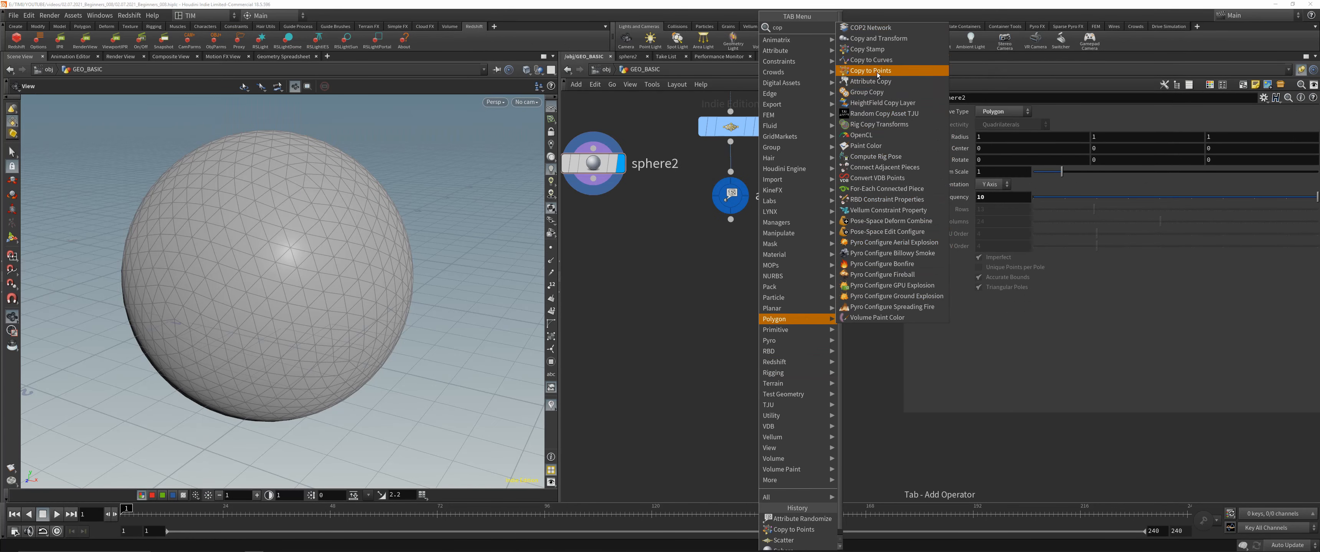
left_click(871, 70)
left_click(707, 339)
Connect Attribute Randomize to the new node's target points input and sphere2 to its source input, and display the node.
left_click_drag(730, 220, 717, 328)
left_click(668, 246)
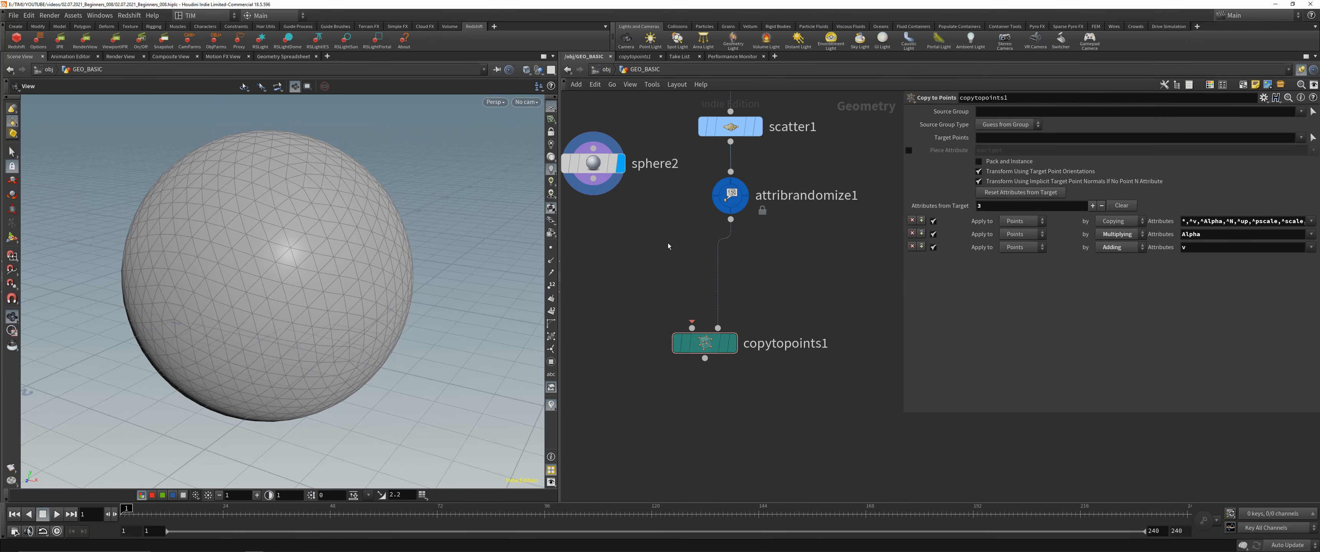
left_click_drag(598, 186, 692, 328)
left_click(733, 343)
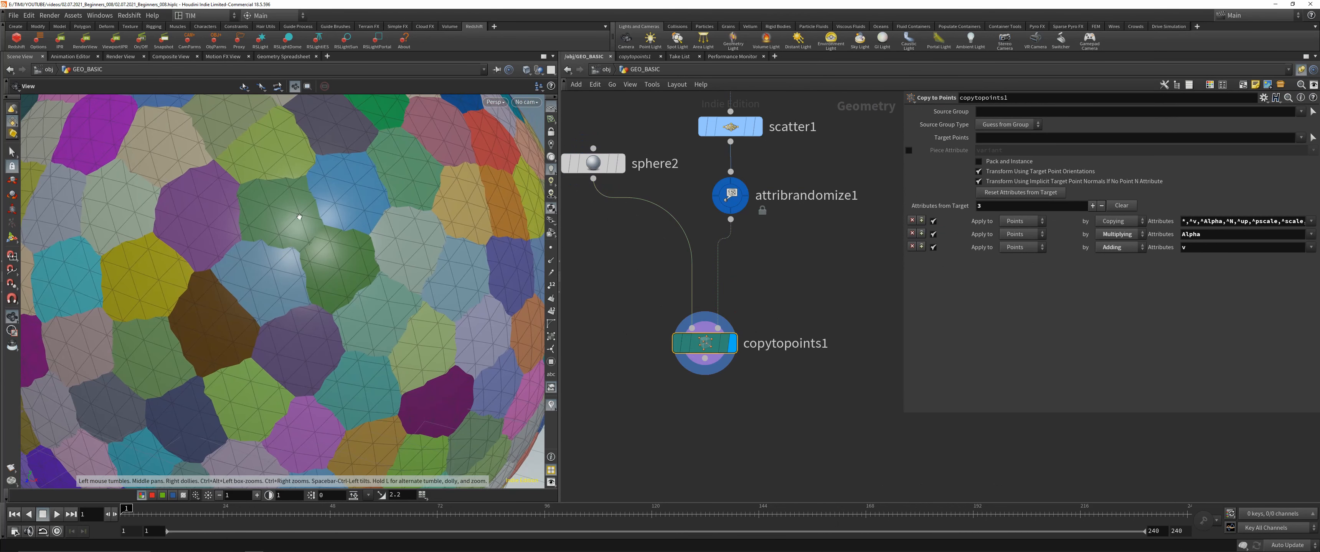
scroll(286, 262, "down", 3)
scroll(287, 262, "down", 2)
Shift the Attribute Randomize node slightly down and set its Attribute Name to pscale.
left_click_drag(730, 195, 730, 207)
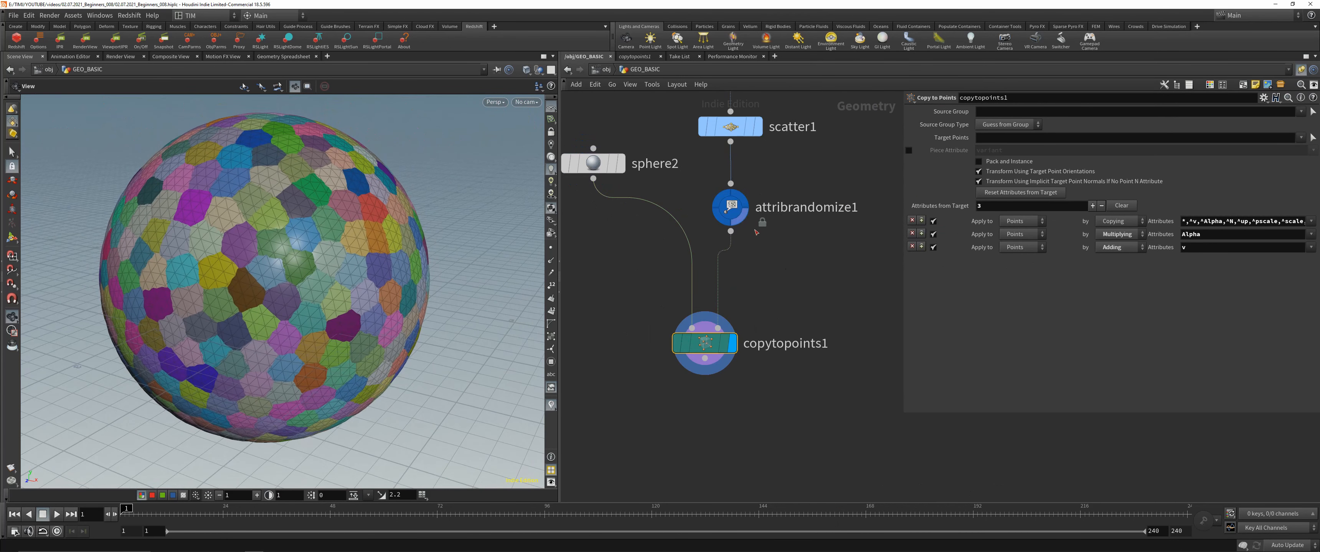
middle_click_drag(815, 193, 797, 252)
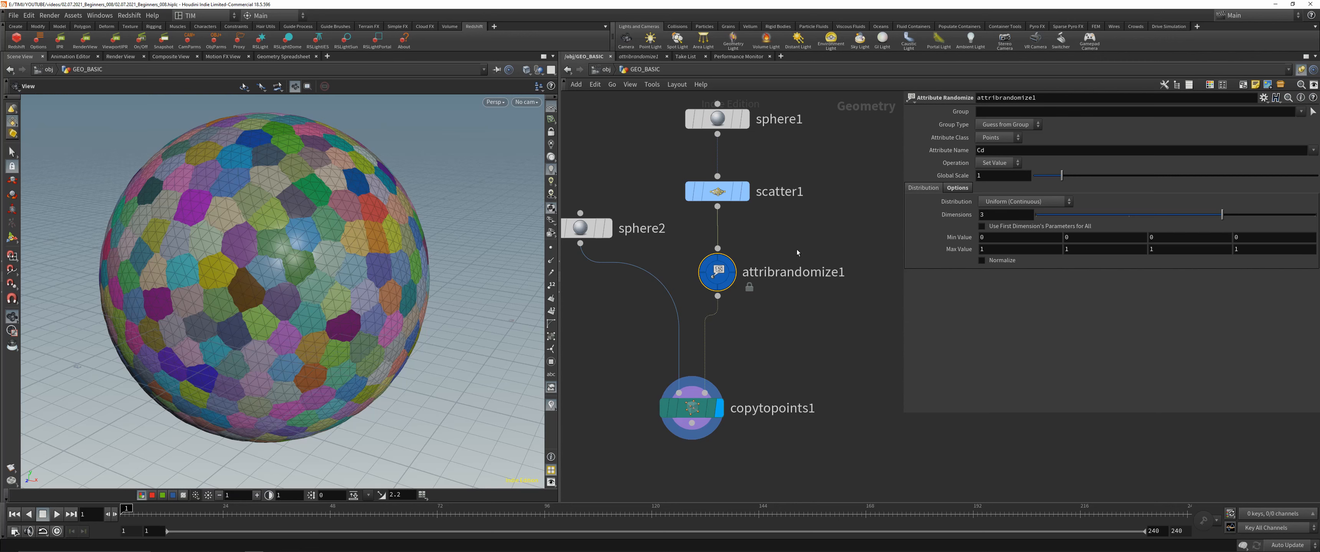
double_click(1003, 150)
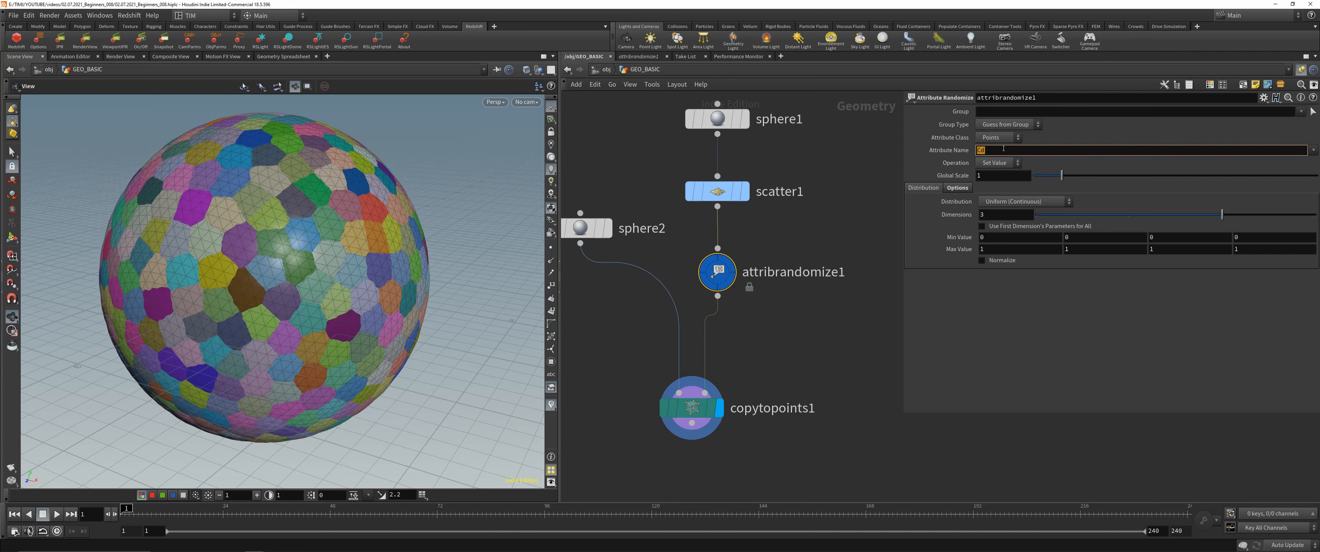
type("pscale")
key("Return")
left_click_drag(399, 240, 365, 226)
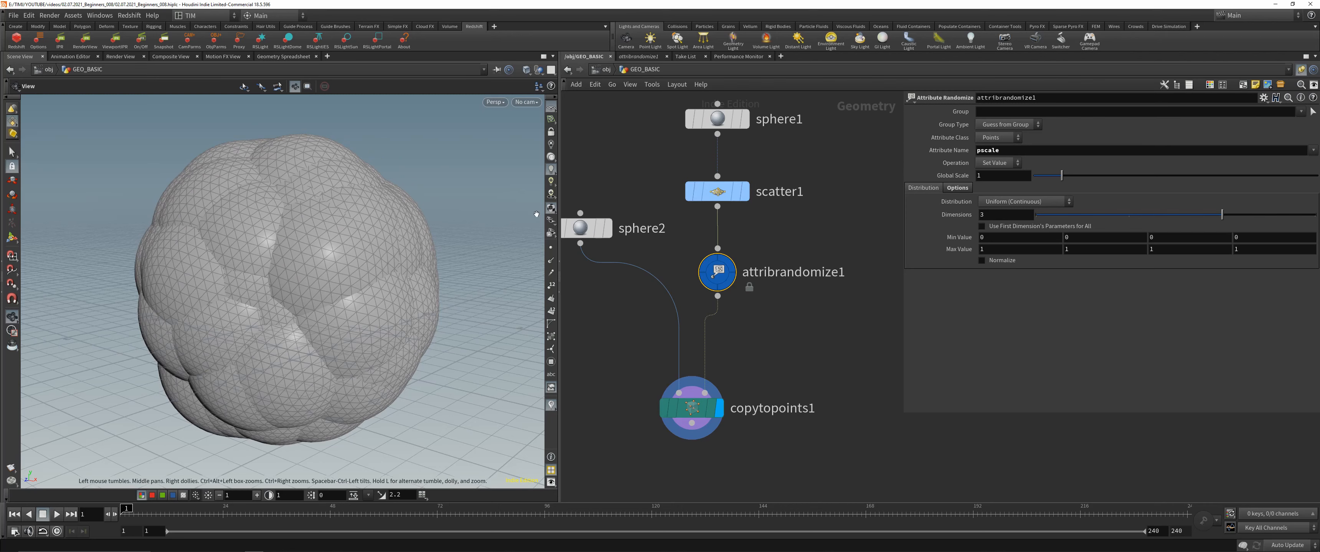
Move the sphere2 node so it lines up horizontally with the Attribute Randomize node.
middle_click_drag(593, 281, 600, 283)
left_click_drag(658, 235, 635, 273)
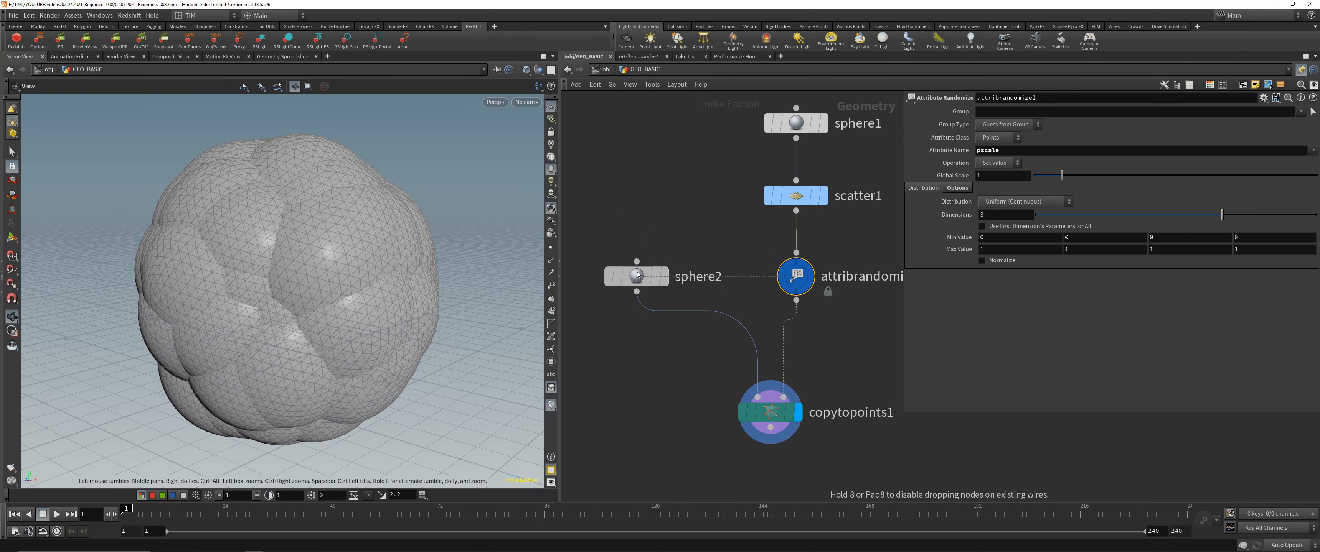
Set the Attribute Randomize node's Global Scale to 0.09 and view the scattered spheres up close.
middle_click_drag(727, 281, 634, 266)
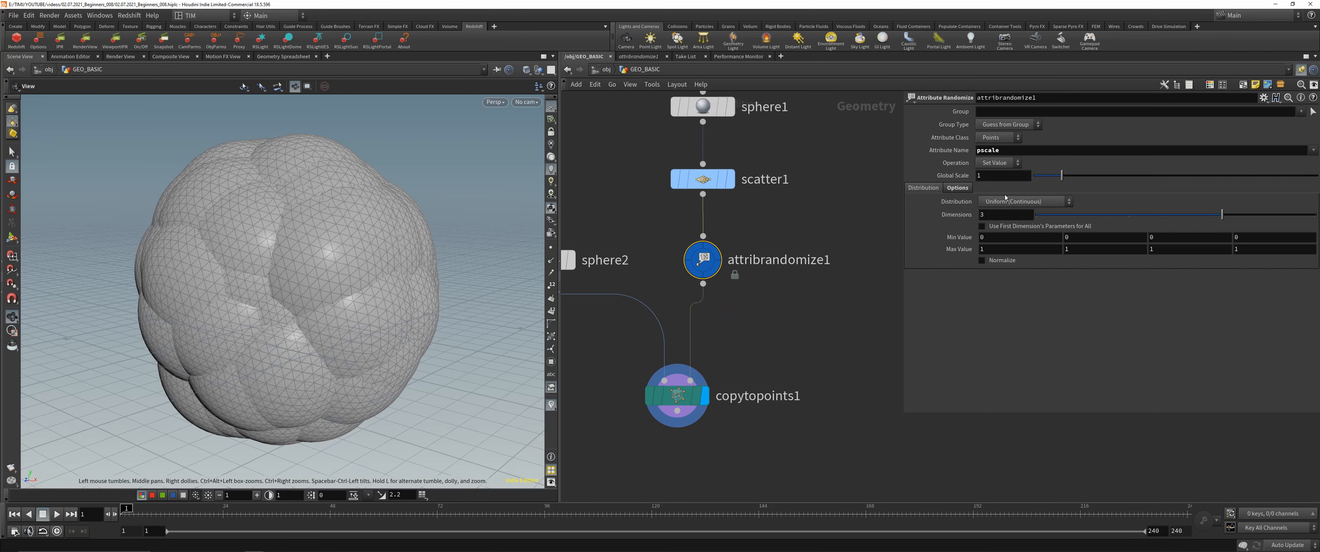
left_click_drag(1061, 176, 1035, 175)
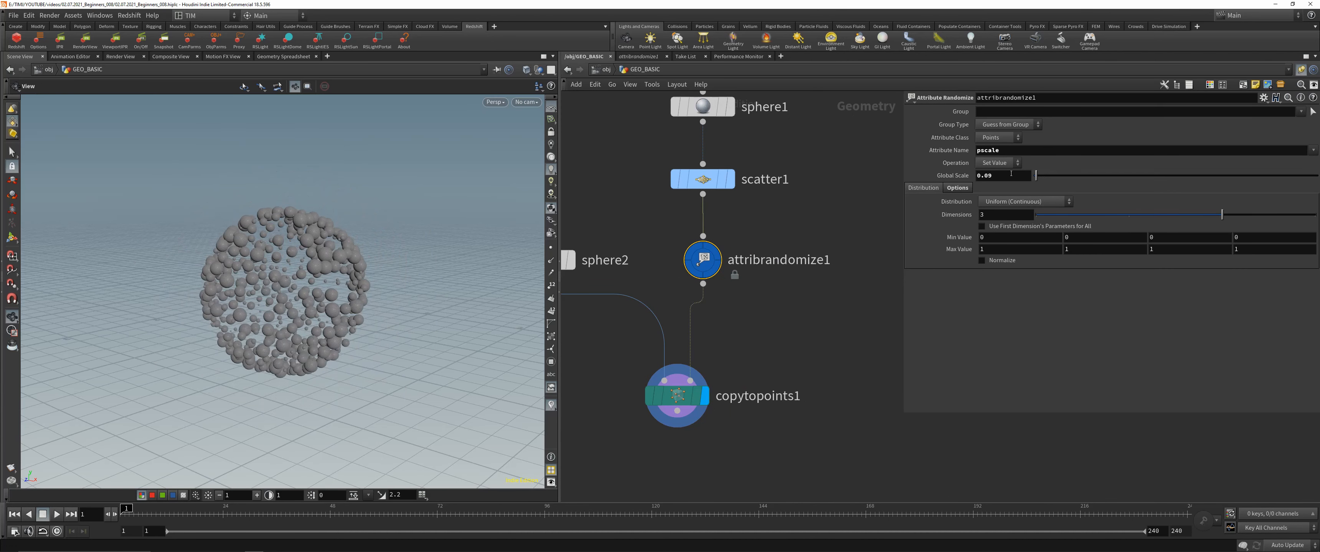
right_click_drag(274, 302, 497, 290)
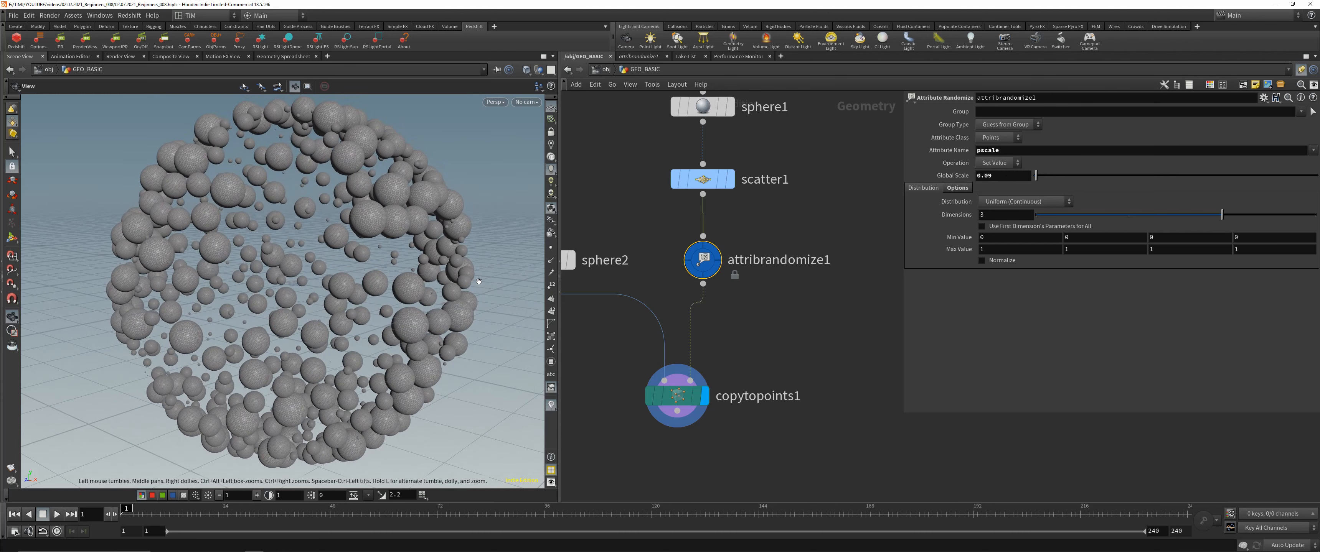
Set the Attribute Randomize node's Distribution to Custom Ramp and select the ramp's first point.
mouse_move(409, 333)
left_mouse_down()
mouse_move(385, 332)
mouse_move(420, 334)
left_mouse_up()
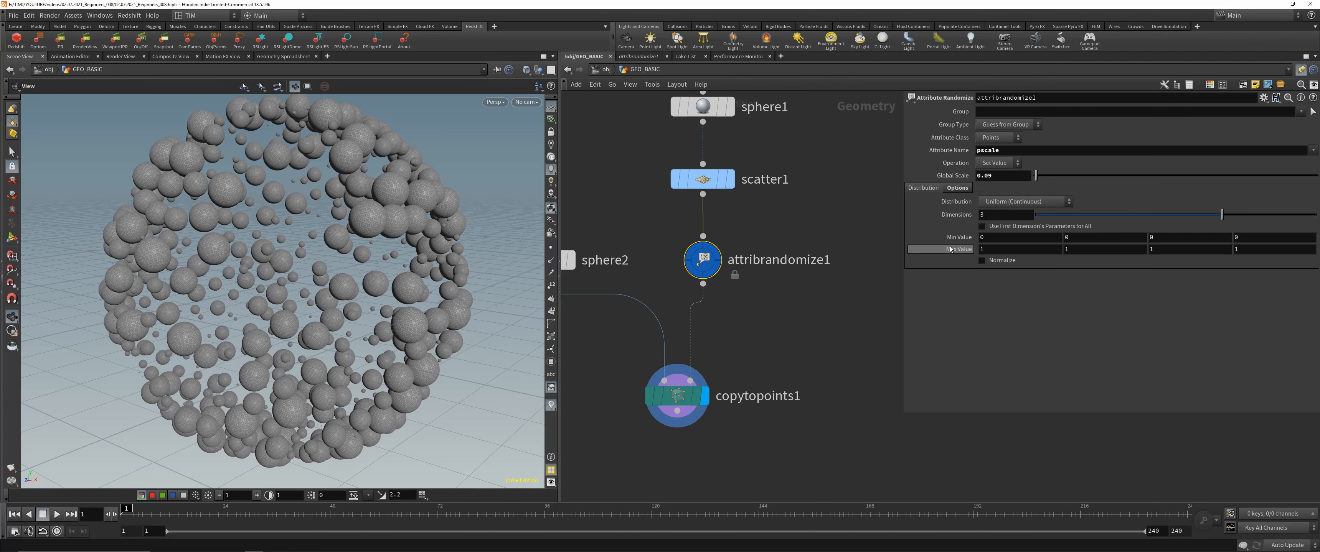
left_click(992, 202)
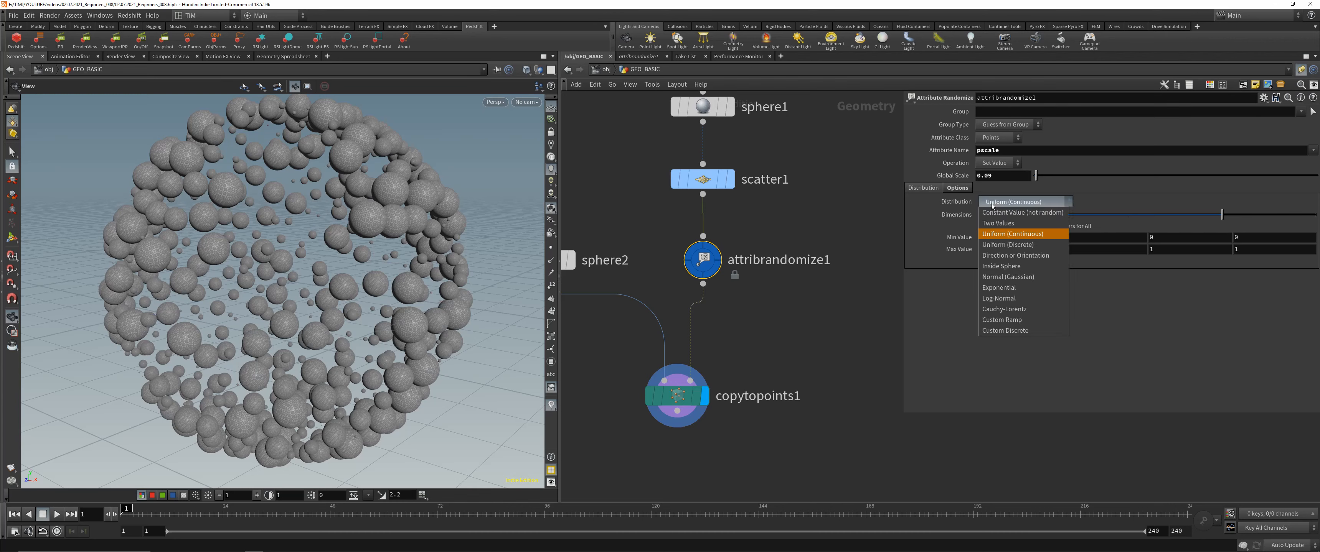
left_click(988, 320)
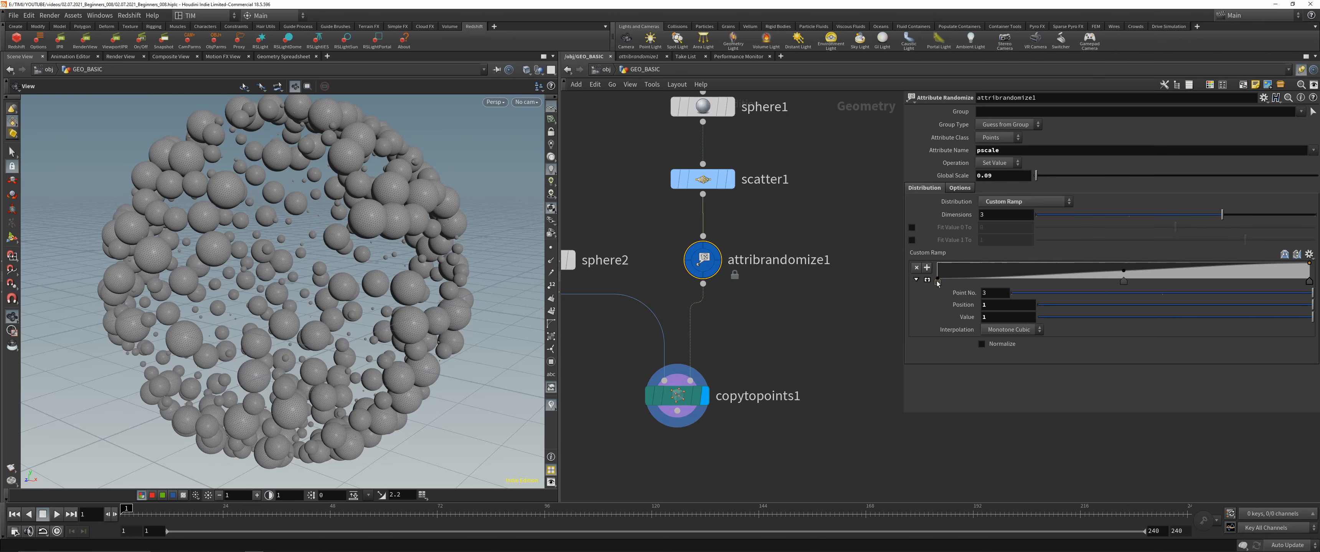
left_click(938, 279)
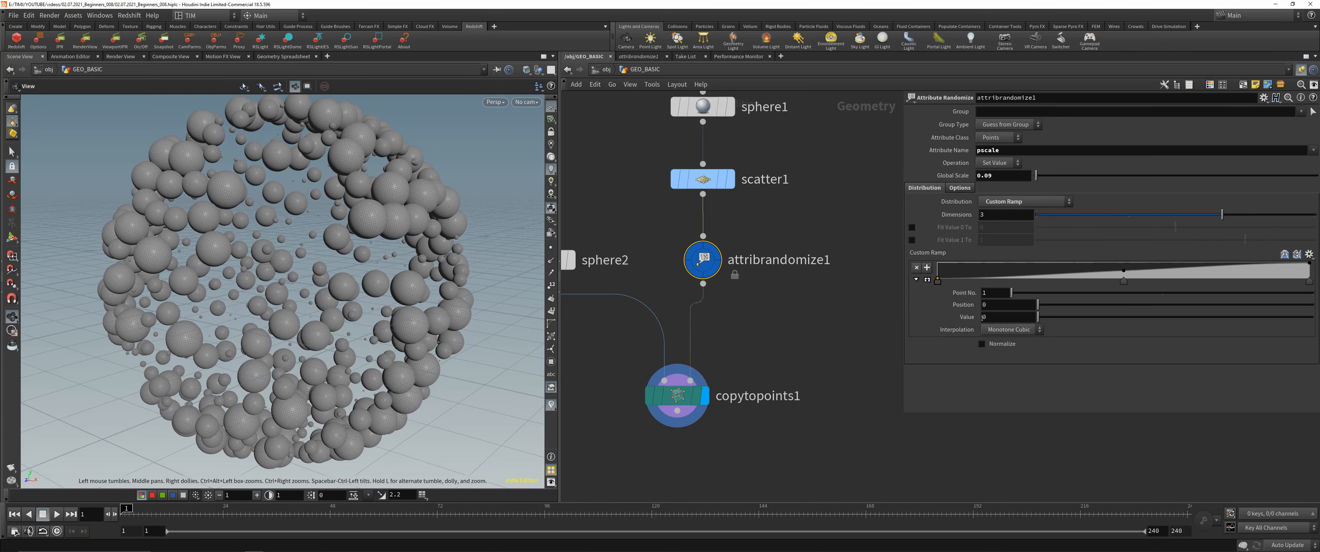
Display the Attribute Randomize node and examine its pscale values in the Geometry Spreadsheet, sorted by pscale[0].
left_click(703, 265)
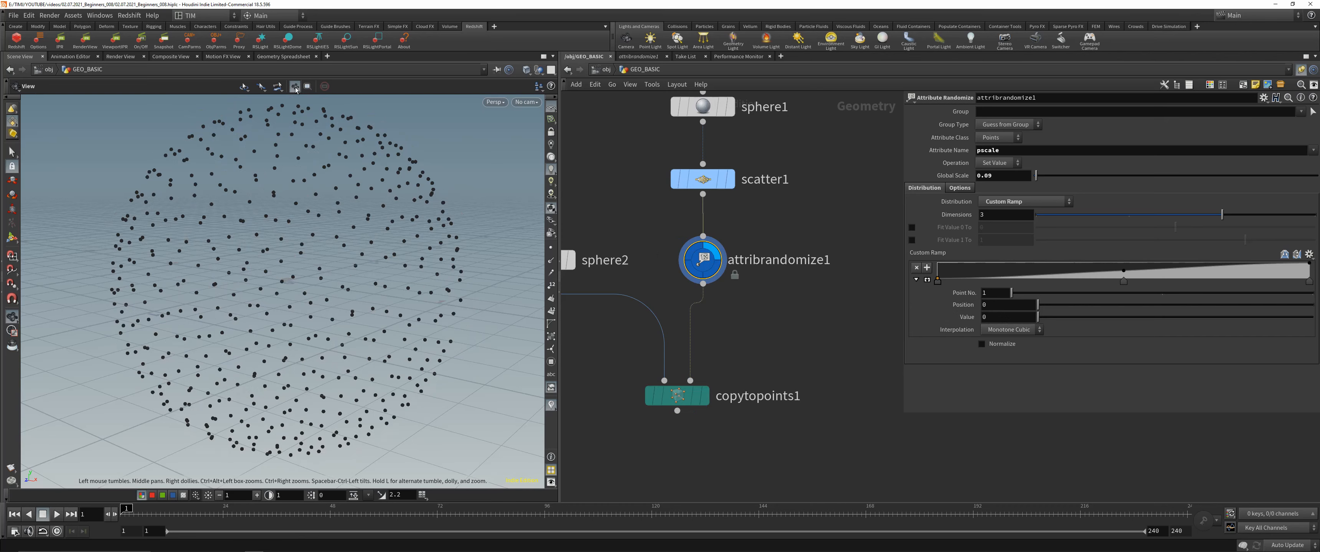
left_click(283, 56)
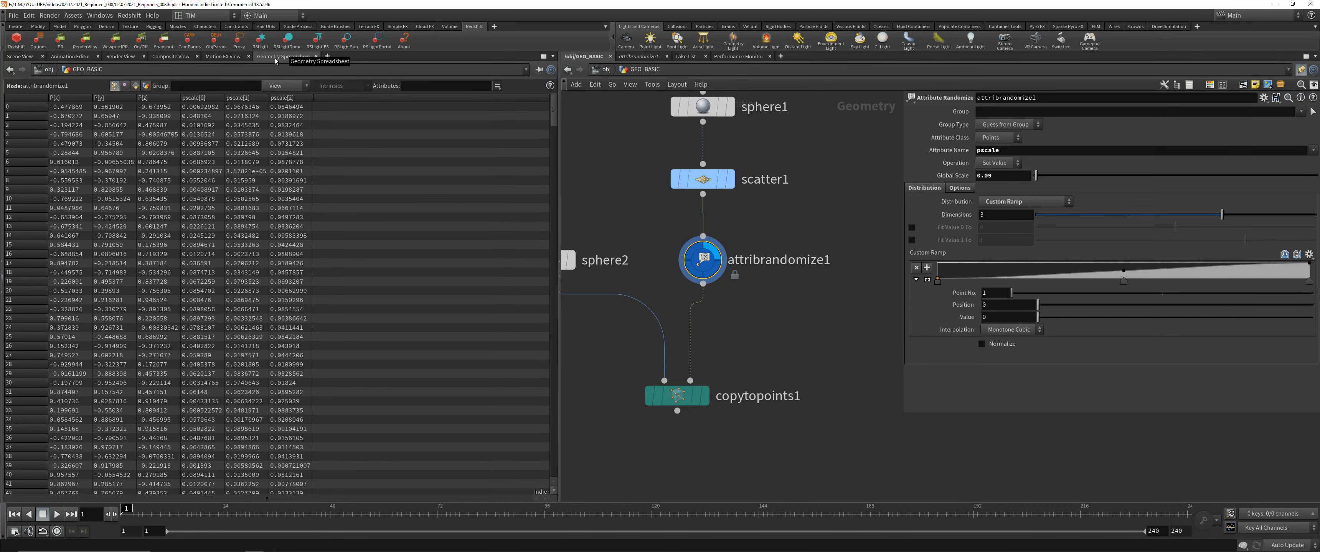
left_click(204, 98)
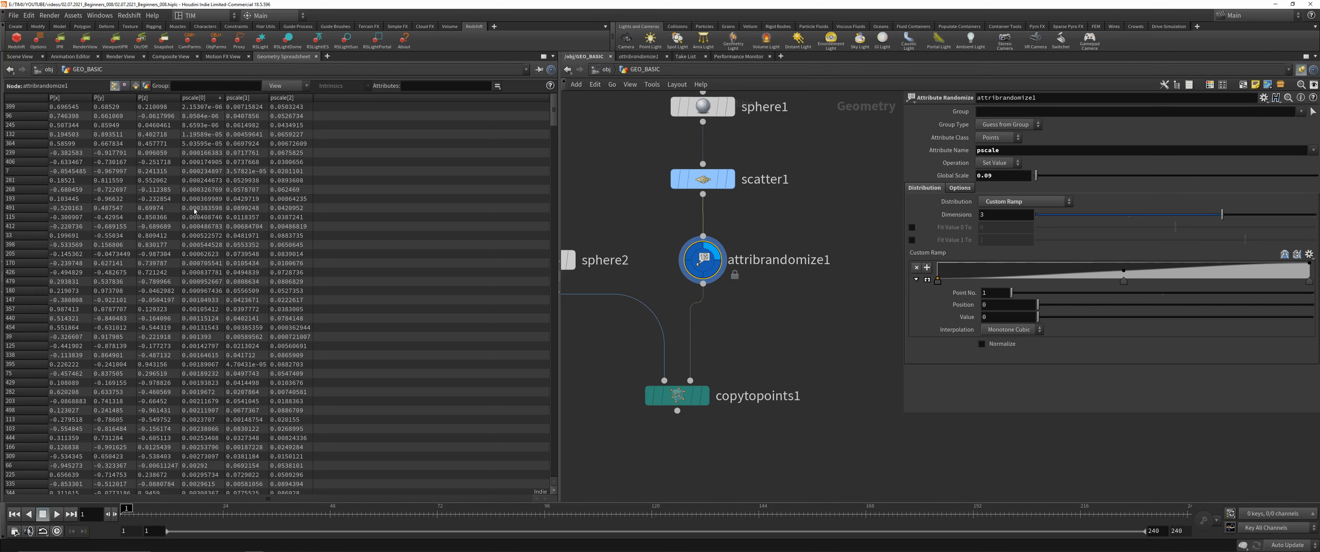
left_click(20, 57)
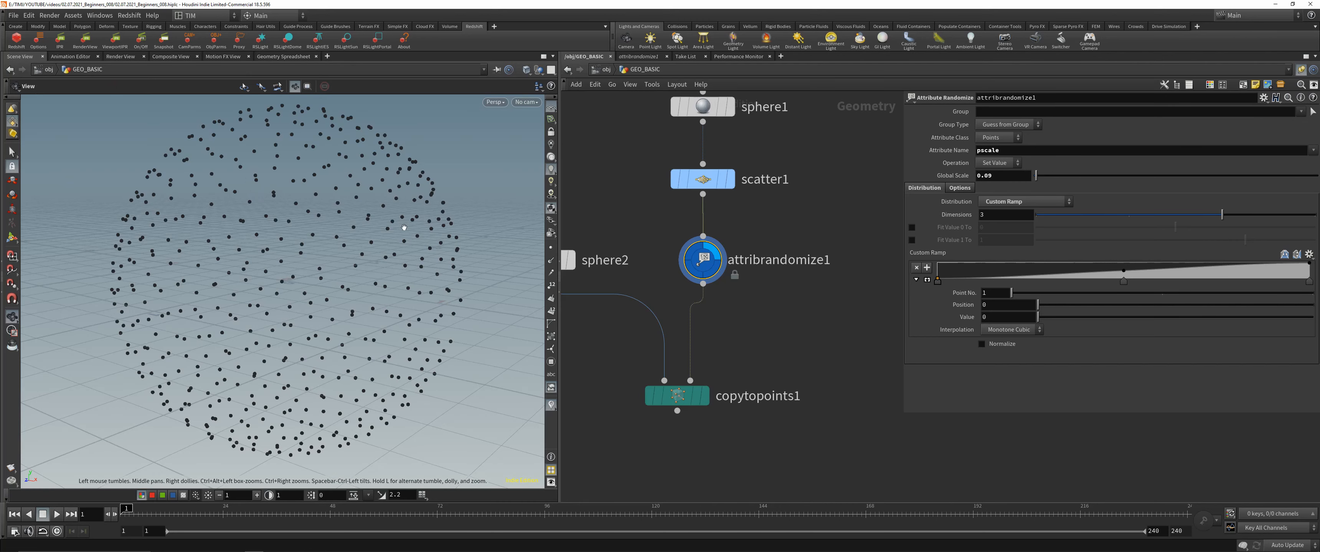
Set Dimensions to 1 and the first ramp point's Value to 0.1, and display the copytopoints1 node.
left_click(998, 316)
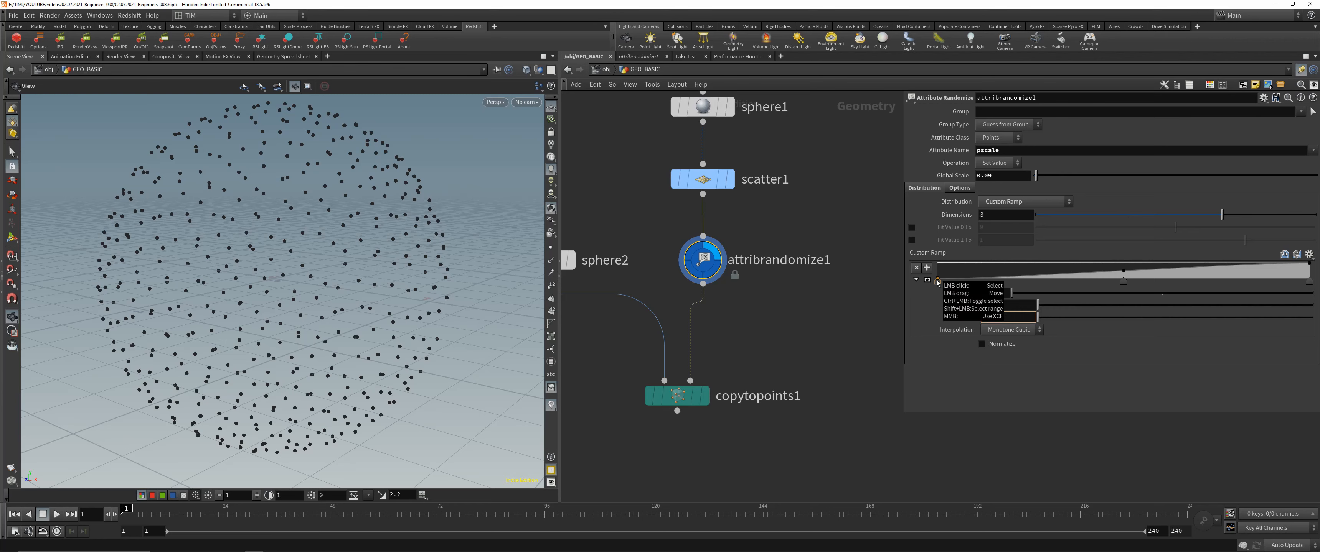
left_click_drag(1222, 215, 1070, 216)
left_click(997, 321)
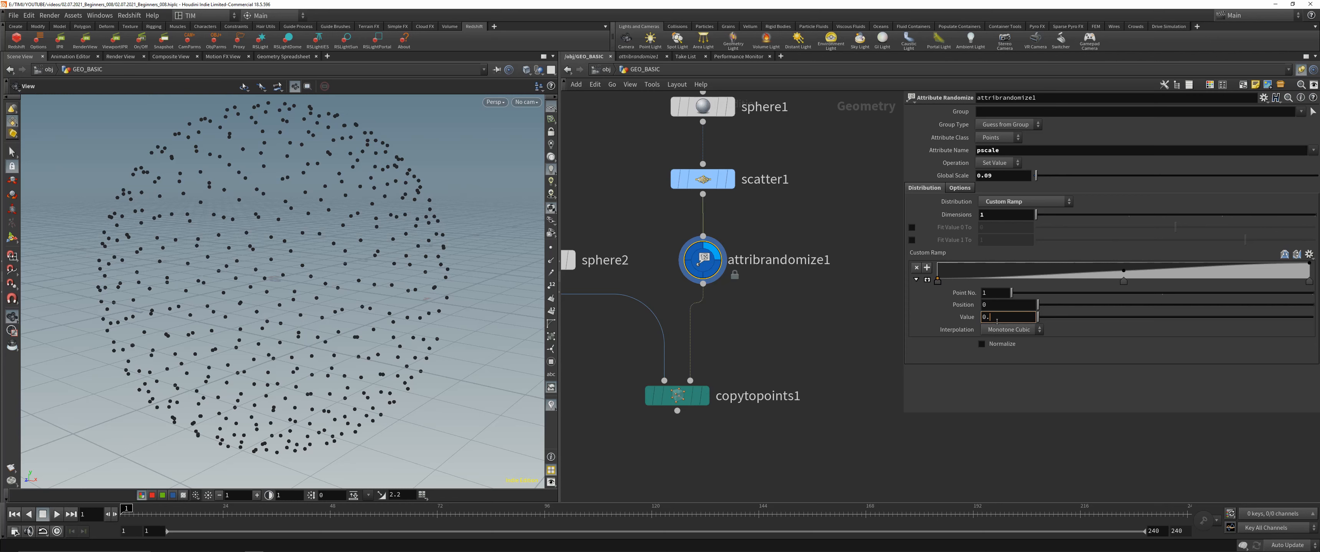
type("0.1")
key("Return")
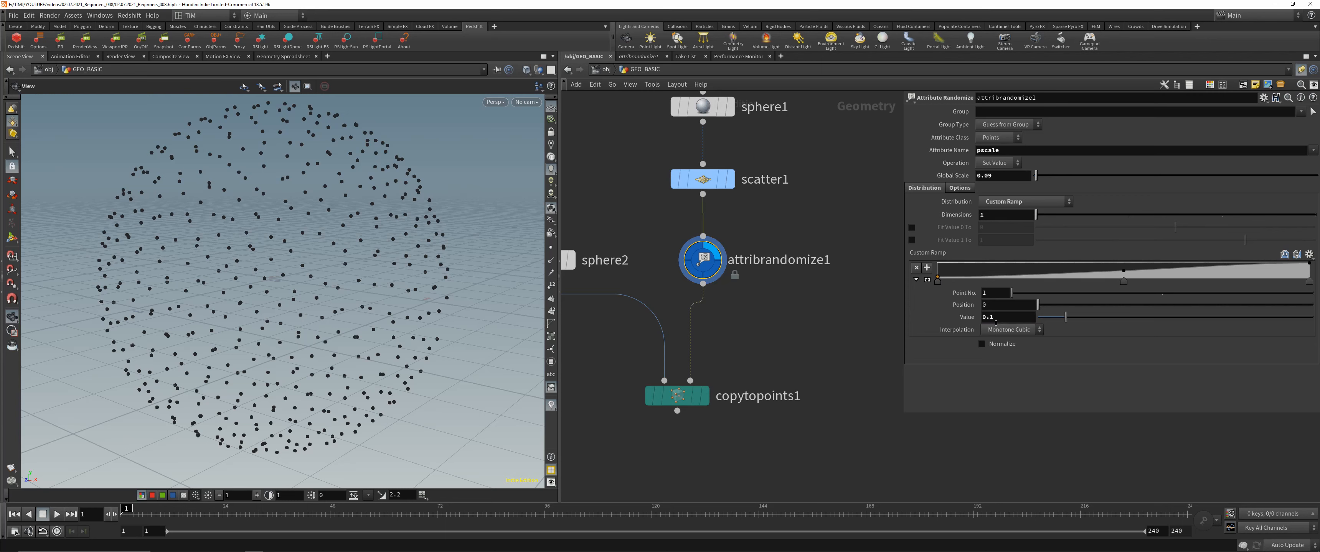
left_click(687, 404)
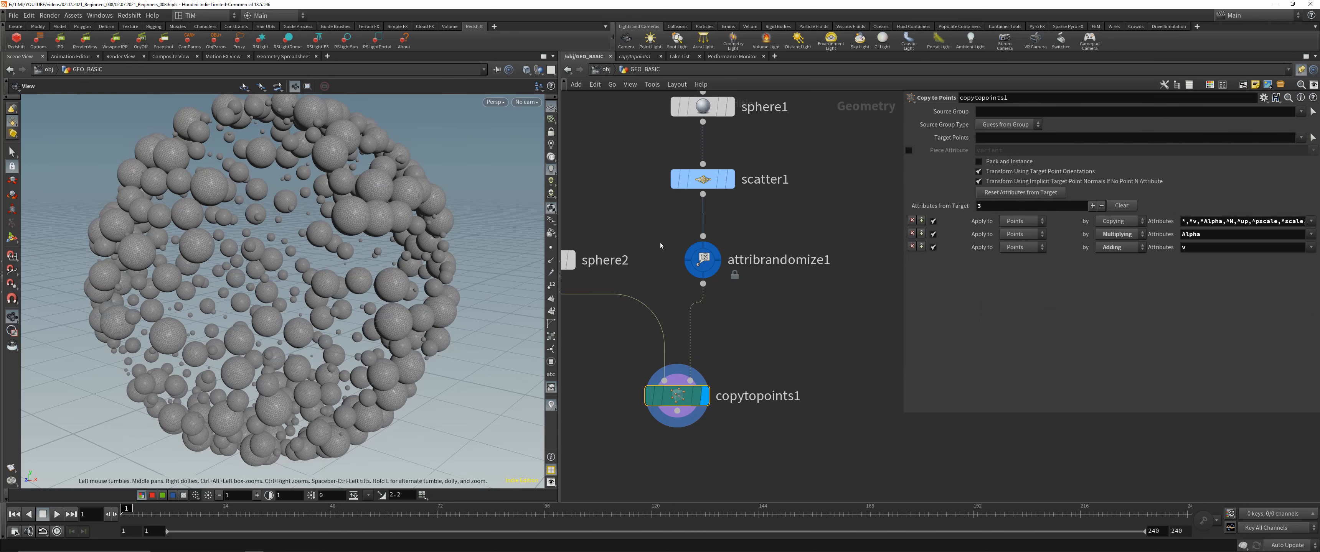
Lower the attribrandomize1 ramp's first point Value to 0 and inspect the smallest spheres up close.
left_click(700, 258)
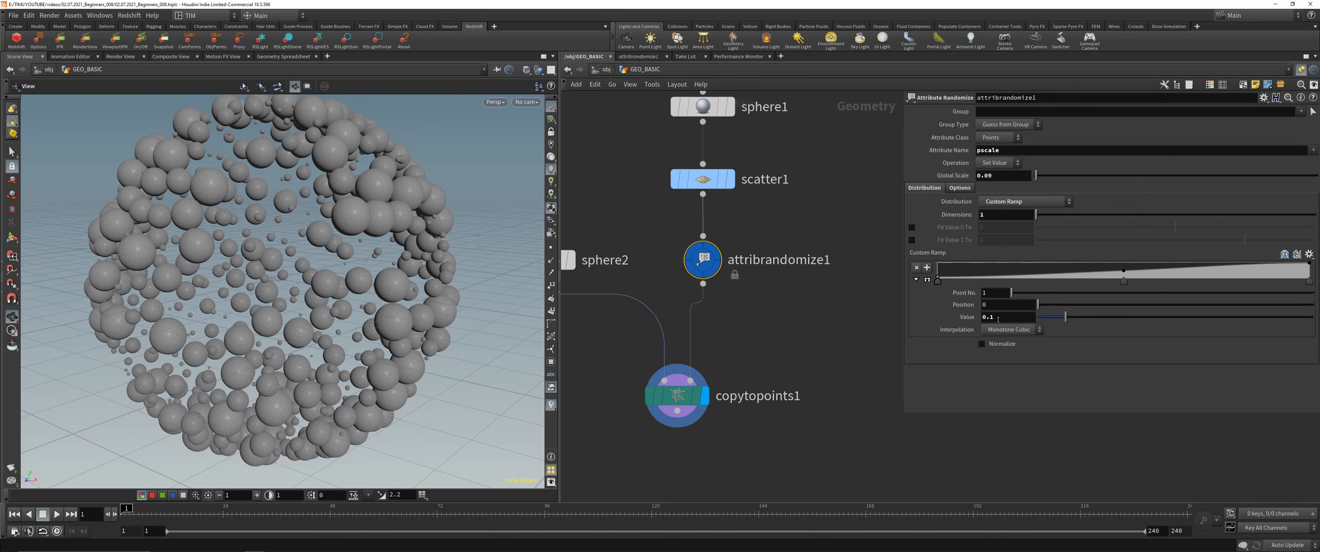
mouse_move(998, 319)
middle_mouse_down()
mouse_move(1014, 323)
mouse_move(977, 326)
middle_mouse_up()
right_click_drag(351, 238, 410, 276)
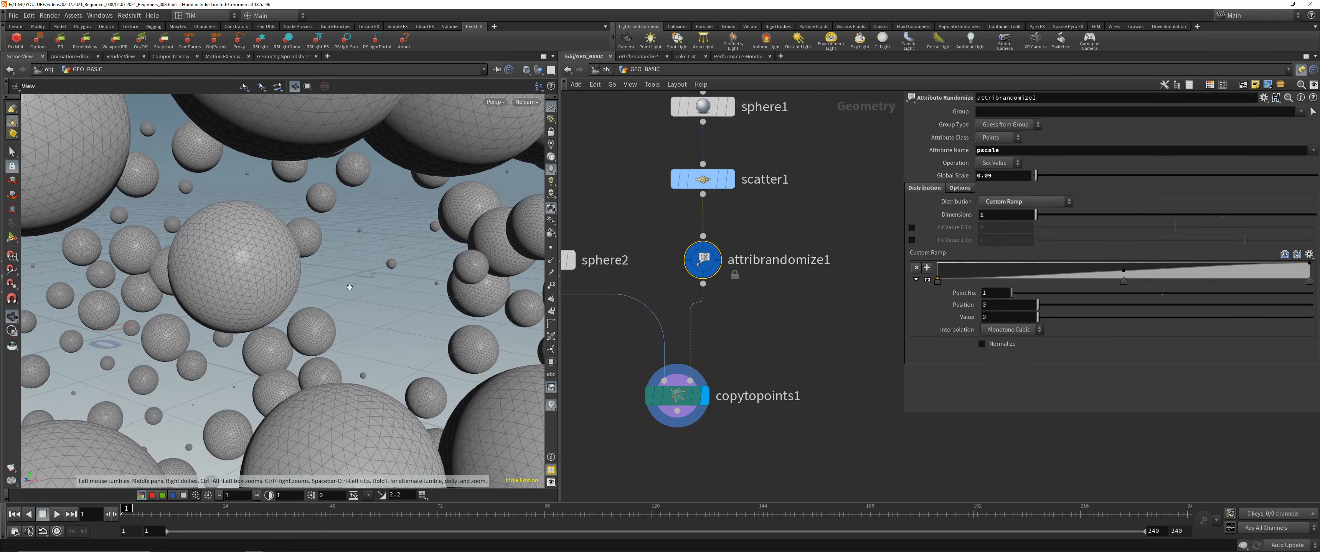
middle_click_drag(410, 276, 384, 219)
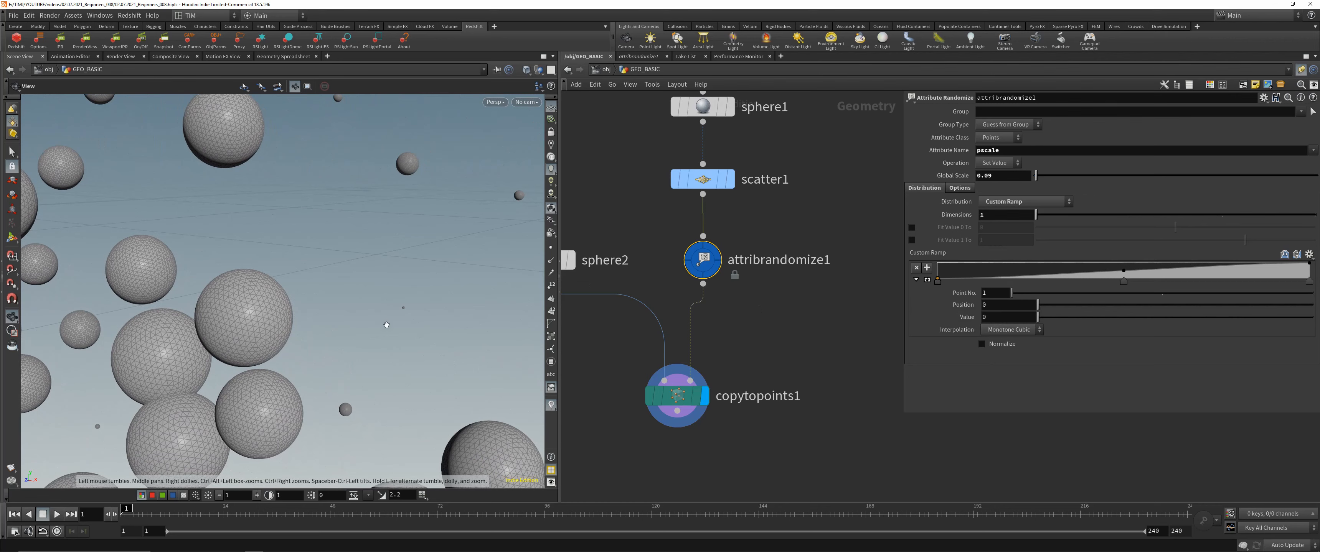
Set the first ramp point's Value to 0.1 and check the whole sphere cluster.
mouse_move(987, 317)
middle_mouse_down()
mouse_move(990, 336)
mouse_move(1005, 323)
middle_mouse_up()
left_click(1000, 318)
type("0.1")
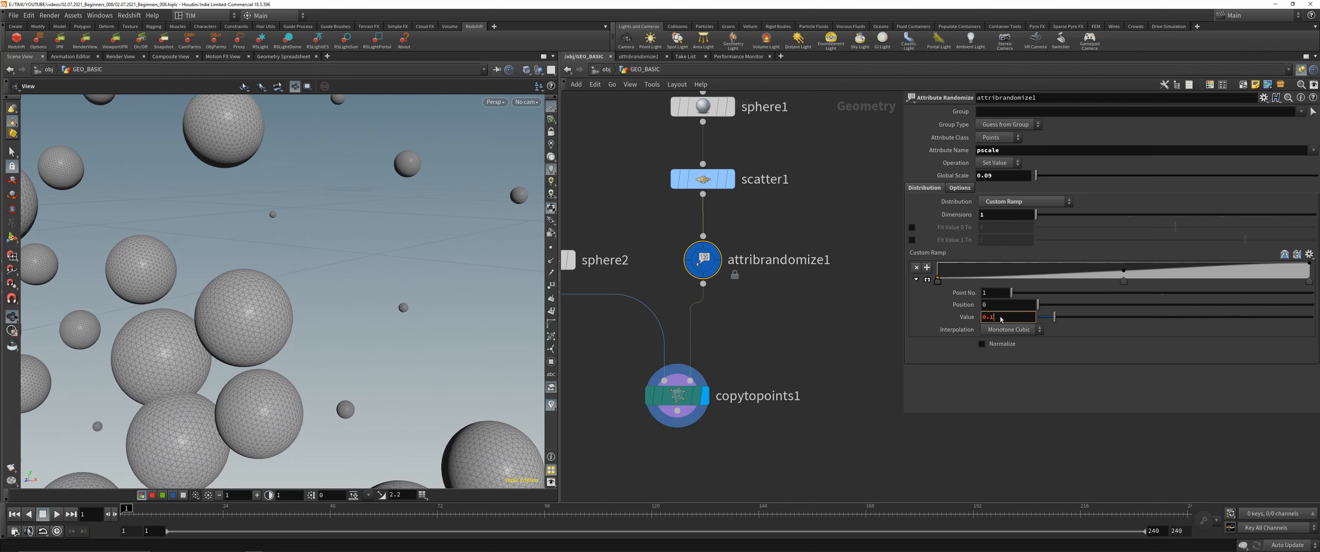
key("Return")
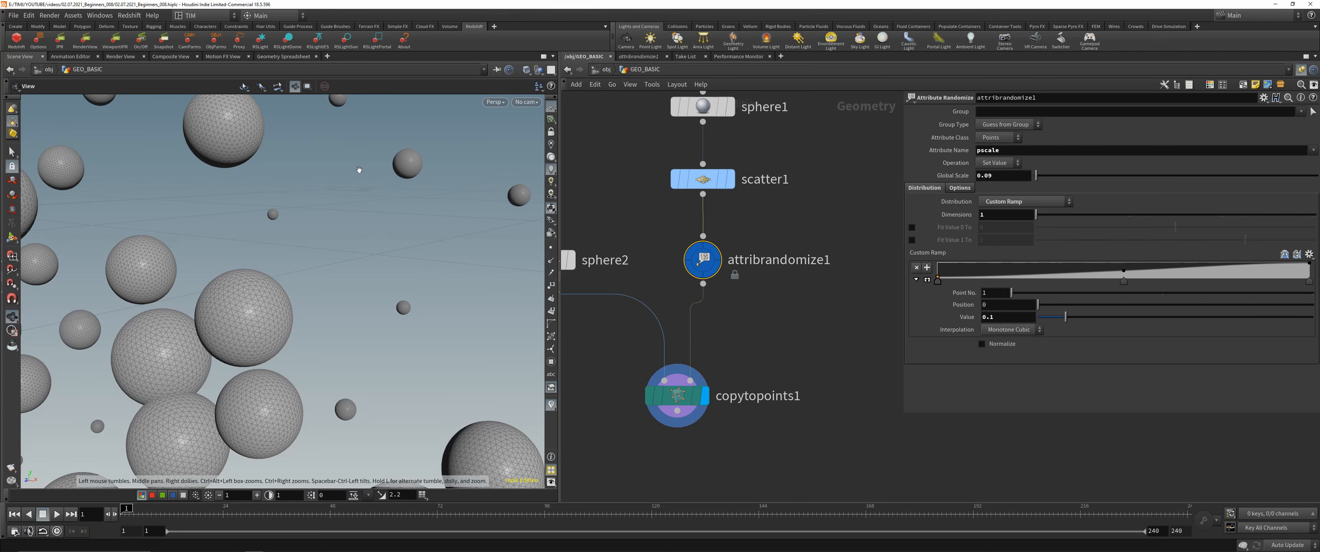
right_click_drag(359, 169, 277, 430)
right_click_drag(324, 194, 303, 375)
middle_click_drag(303, 190, 322, 302)
right_click_drag(322, 256, 323, 308)
middle_click_drag(323, 301, 318, 245)
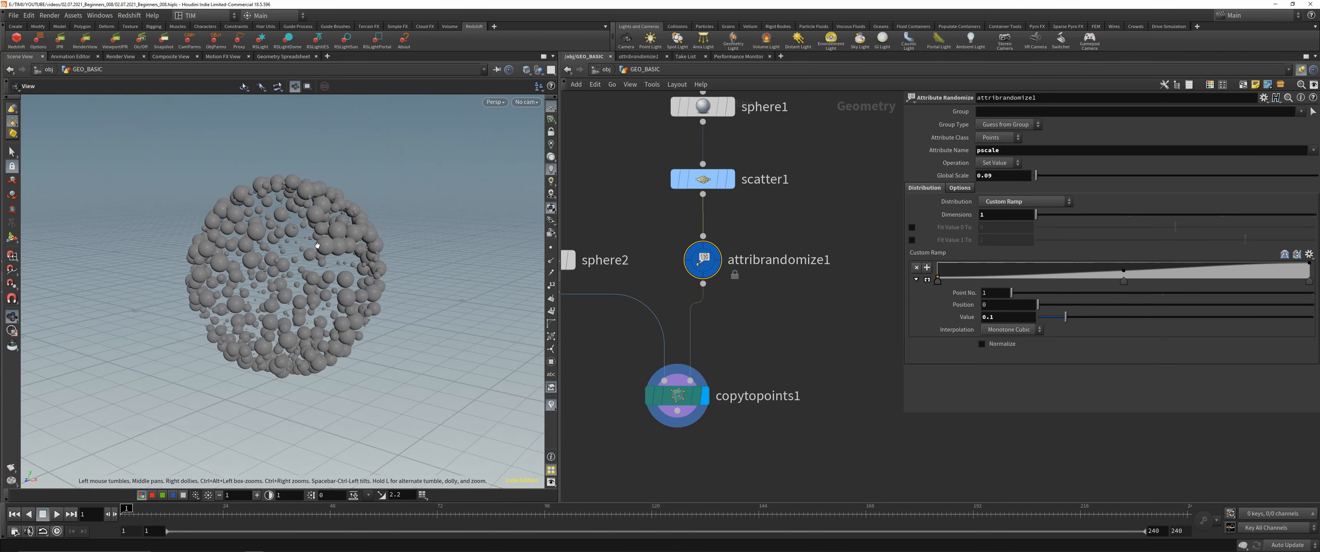
scroll(317, 245, "up", 5)
Move the copytopoints1 node well below attribrandomize1 to make room for another node.
left_click_drag(686, 398, 685, 447)
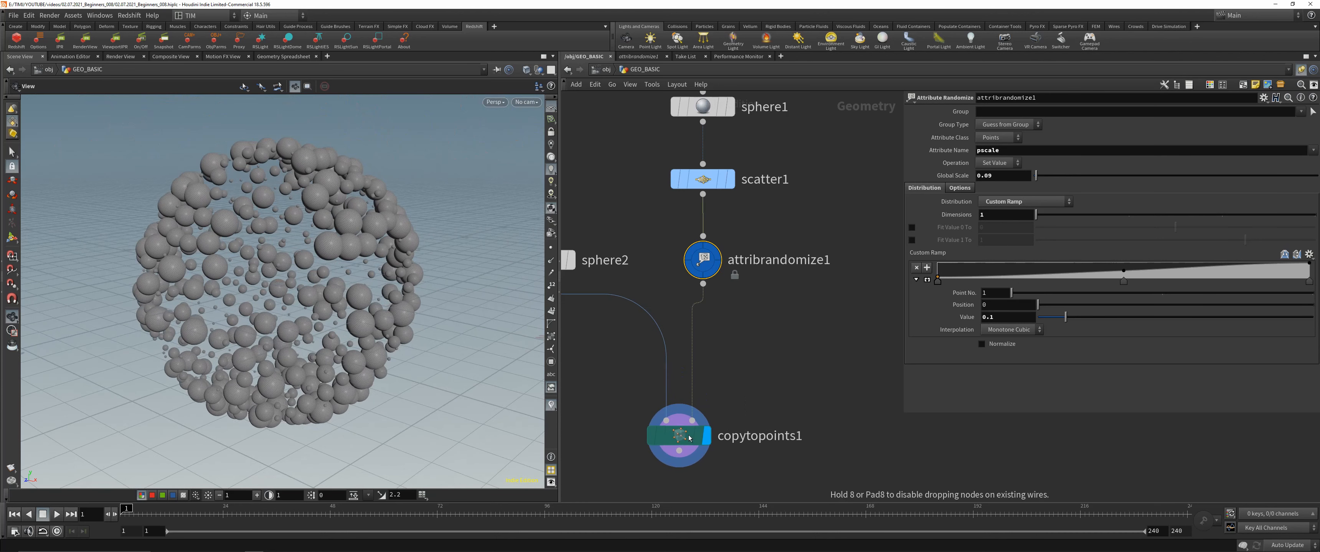
scroll(715, 301, "down", 4)
middle_click_drag(727, 315, 725, 217)
left_click_drag(692, 287, 673, 386)
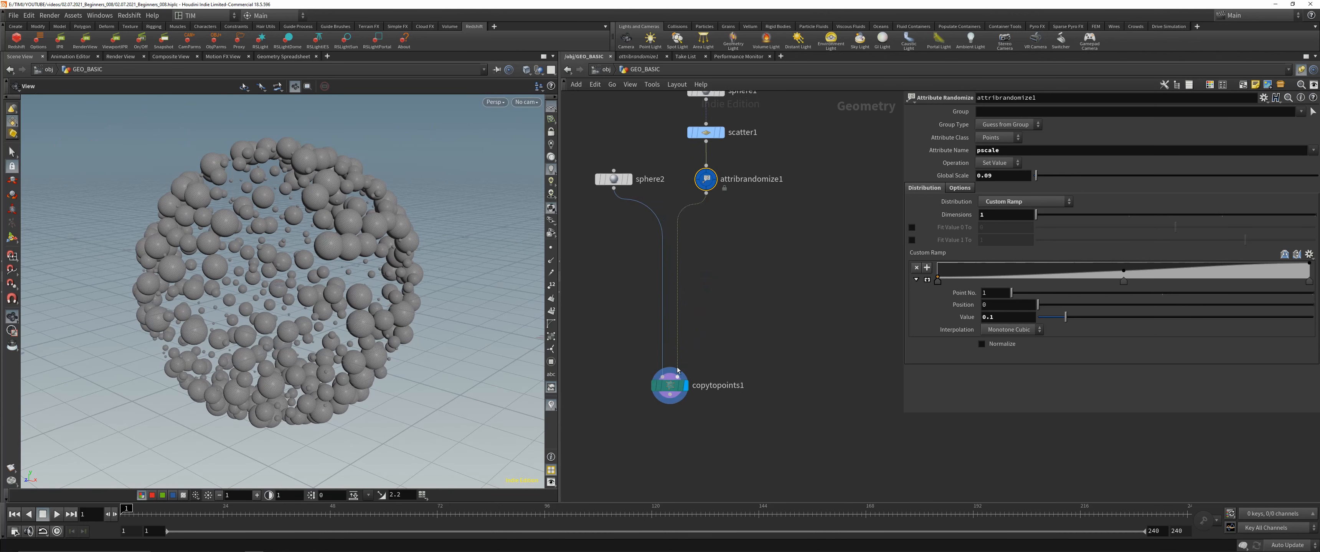
scroll(727, 197, "up", 3)
middle_click_drag(724, 206, 696, 270)
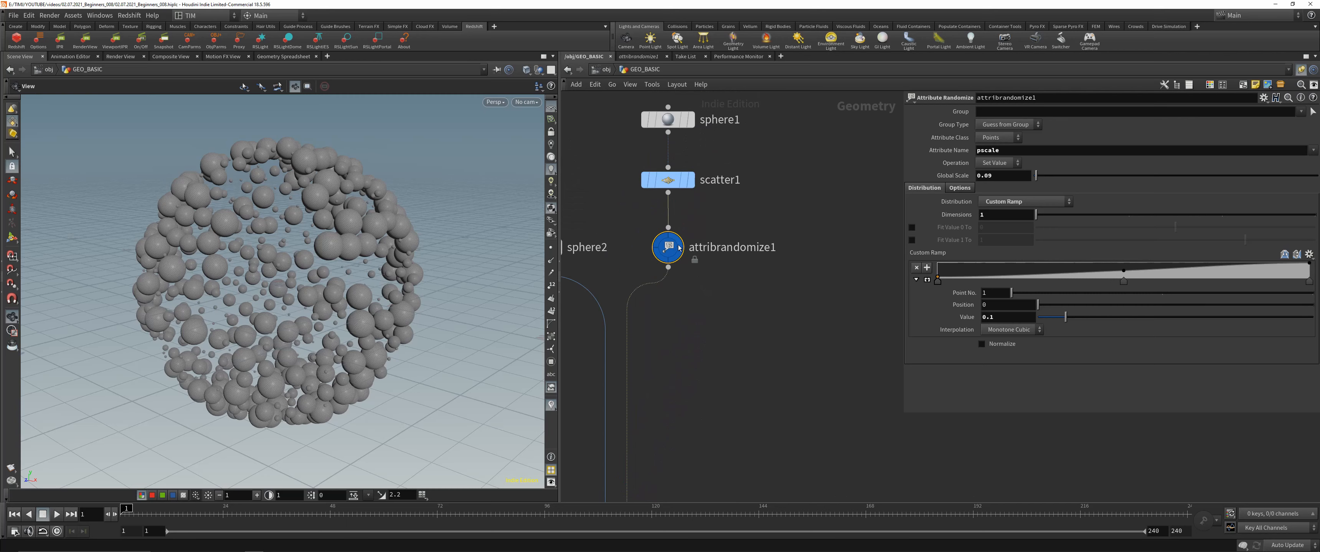
left_click_drag(669, 250, 717, 348, "alt")
key("y")
left_click_drag(748, 309, 700, 309)
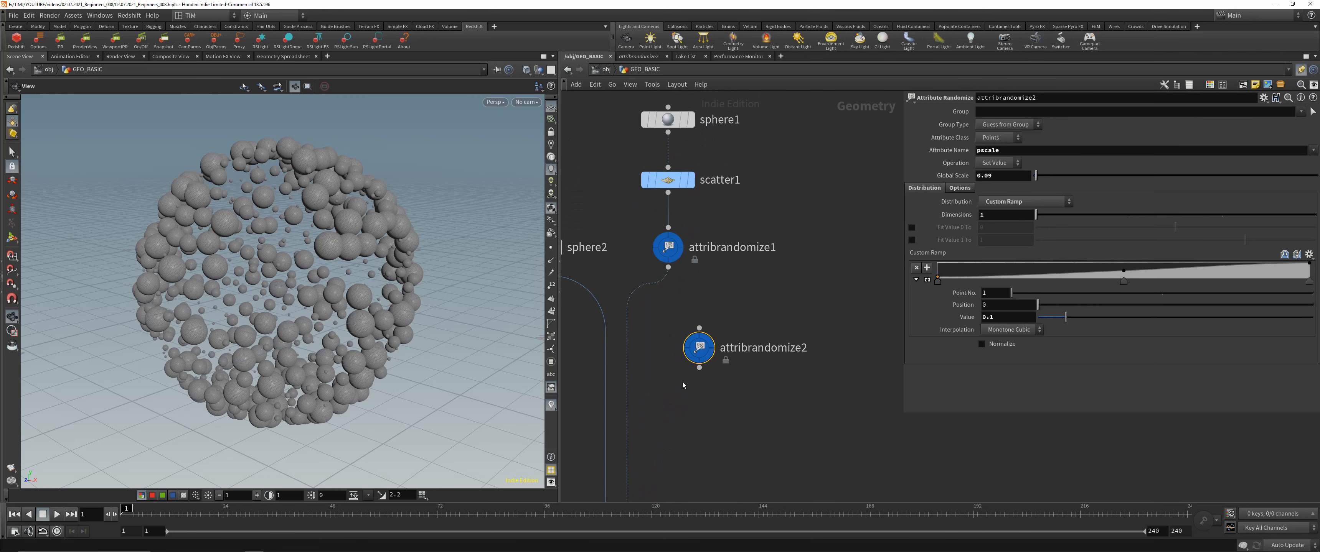
key("Delete")
Insert a second Attribute Randomize node between attribrandomize1 and copytopoints1 to give the copied spheres random Cd colours.
key("Tab")
type("ra")
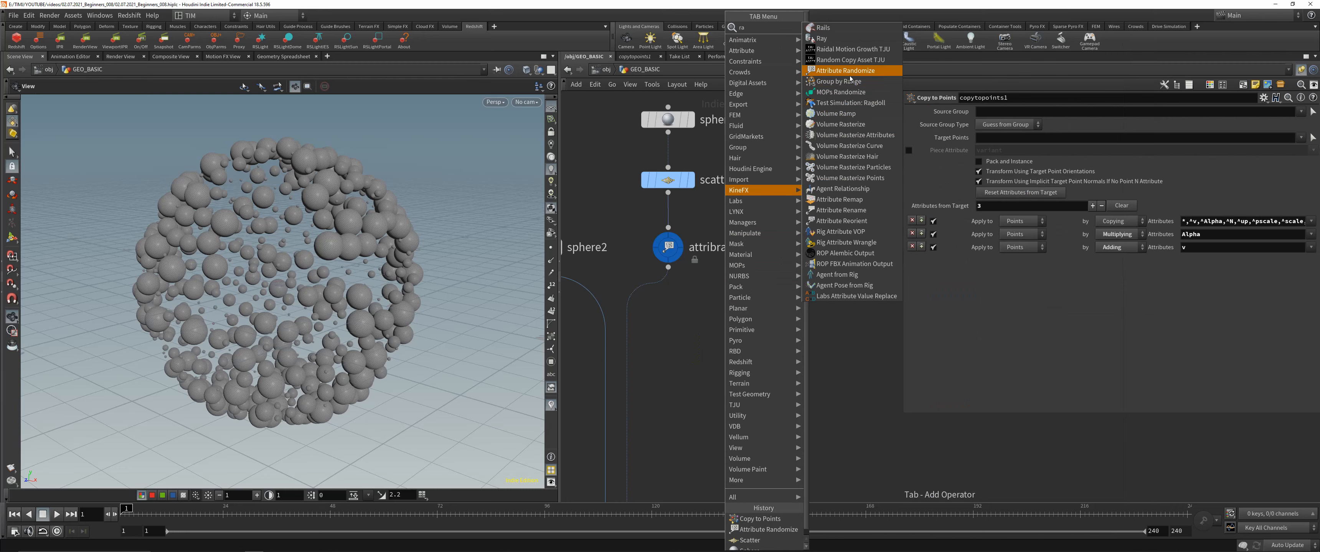
left_click(845, 70)
left_click(635, 314)
left_click_drag(640, 307, 673, 315)
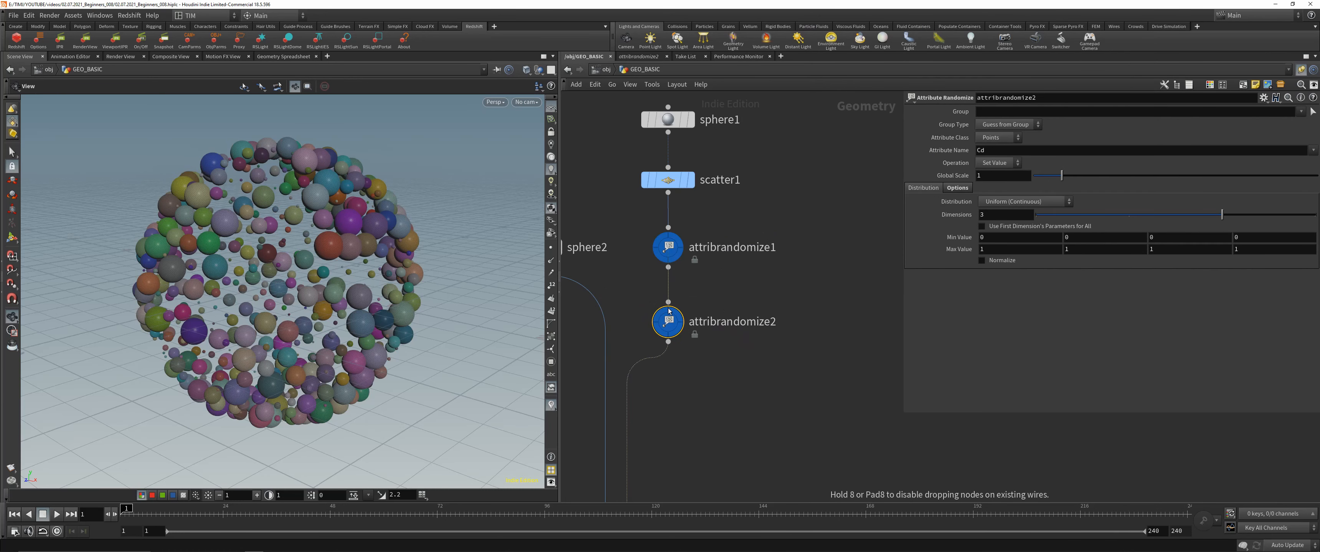
left_click_drag(286, 267, 351, 282)
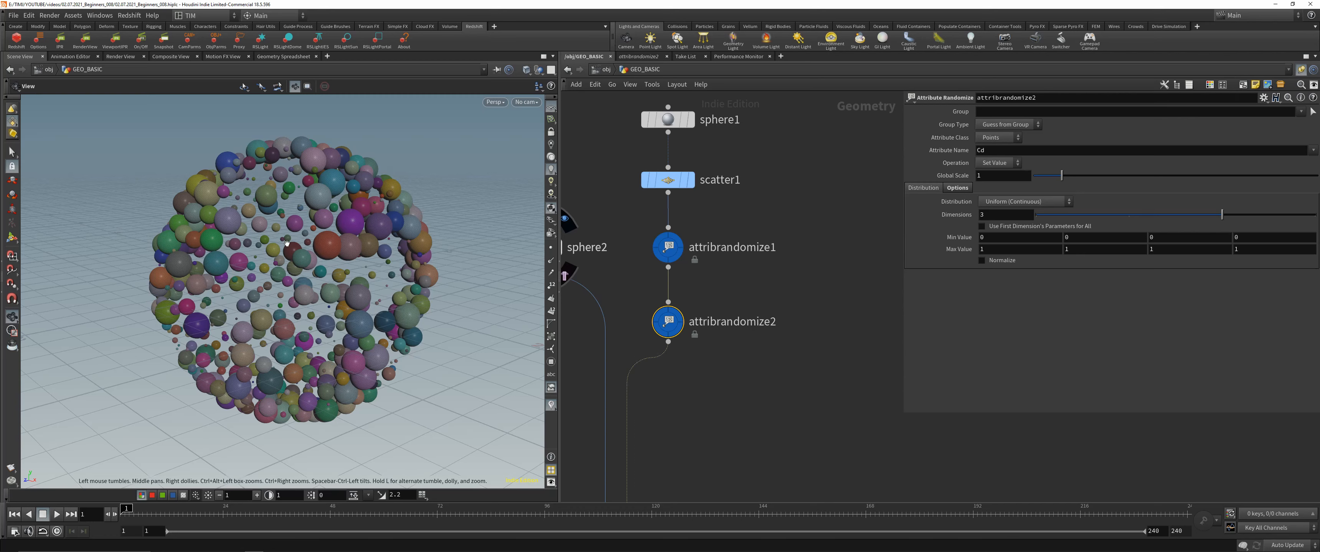
left_click_drag(287, 242, 352, 232)
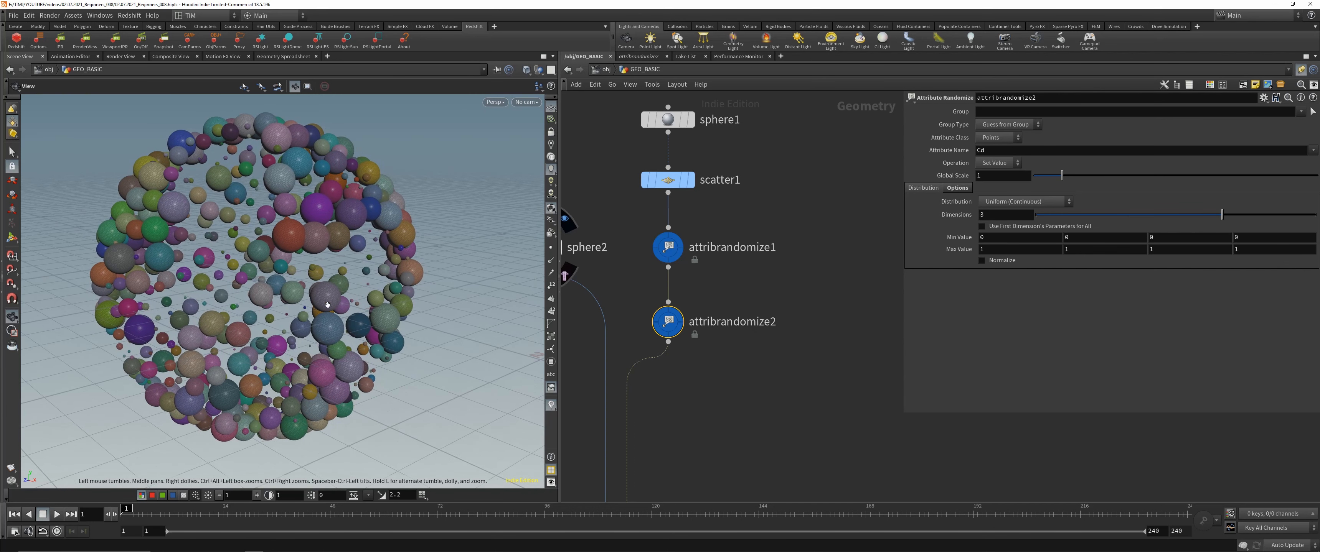
Set the second Attribute Randomize node's Dimensions to 1 so the spheres get random greyscale values.
middle_click(669, 322)
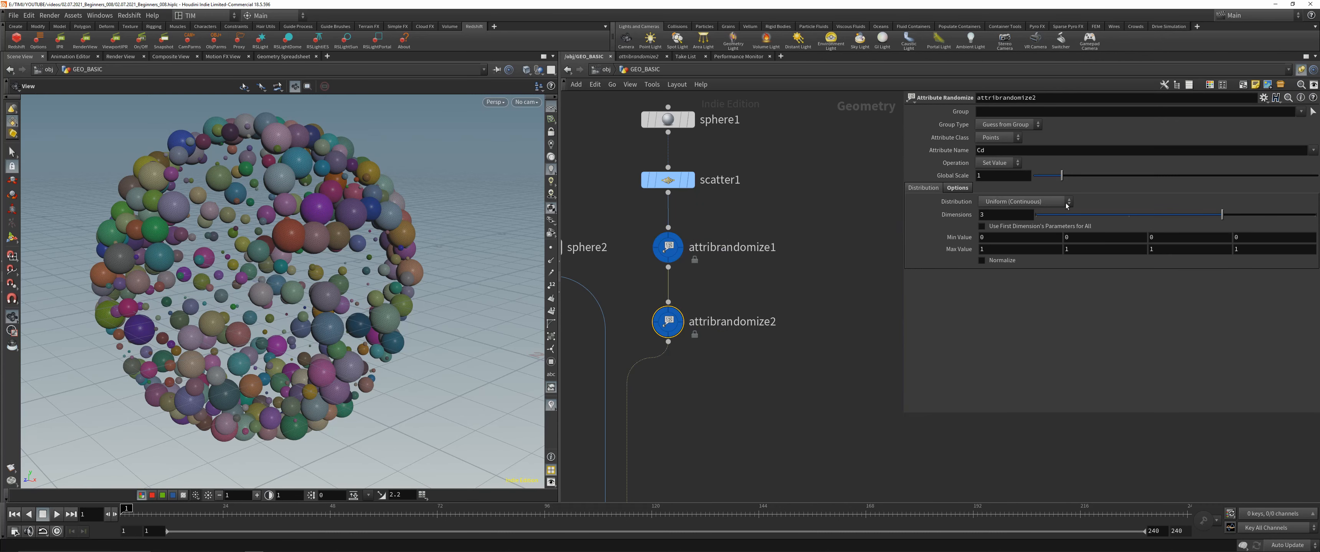
left_click_drag(1222, 214, 1046, 218)
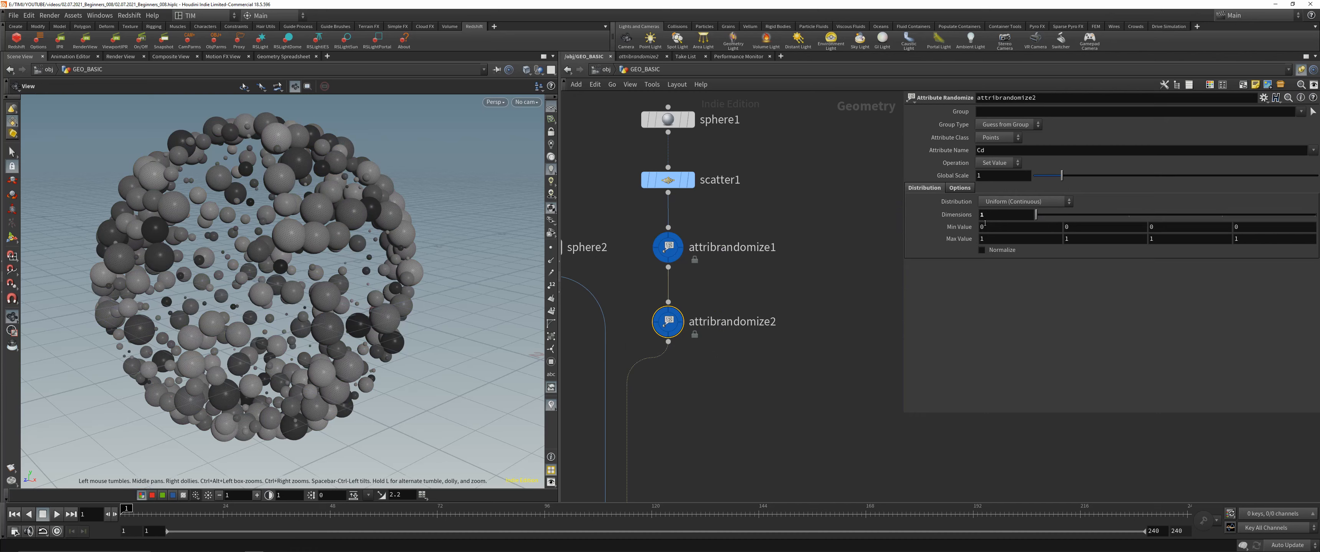
left_click_drag(269, 249, 301, 255)
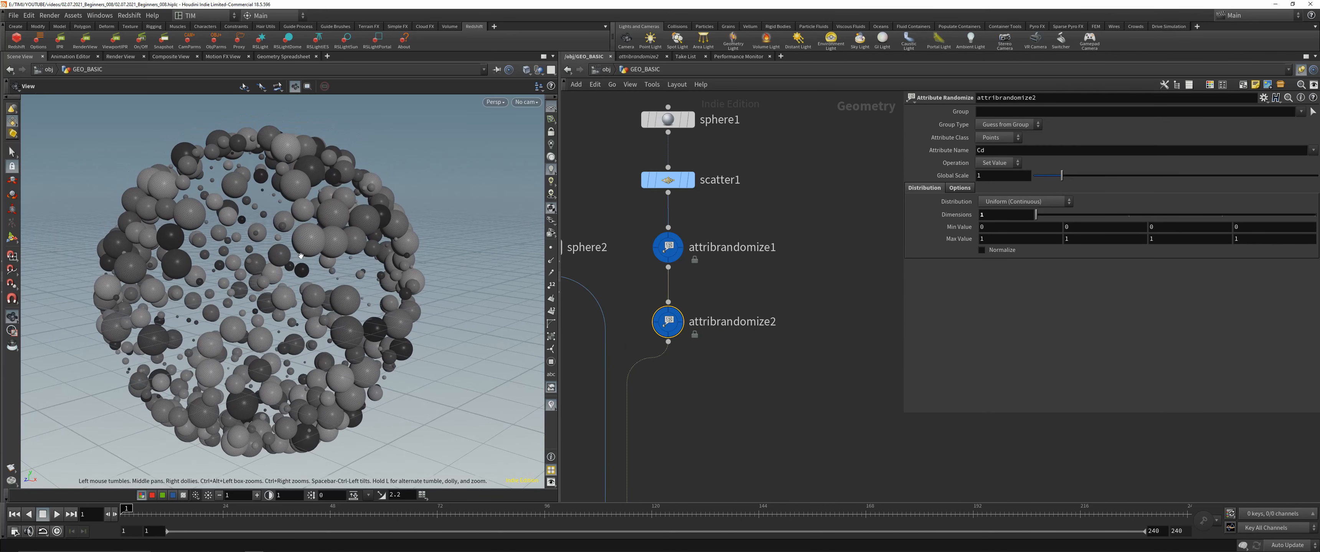
Move the copytopoints1 node so it lines up directly beneath attribrandomize2.
scroll(771, 298, "down", 3)
scroll(770, 399, "up", 1)
middle_click_drag(768, 403, 768, 294)
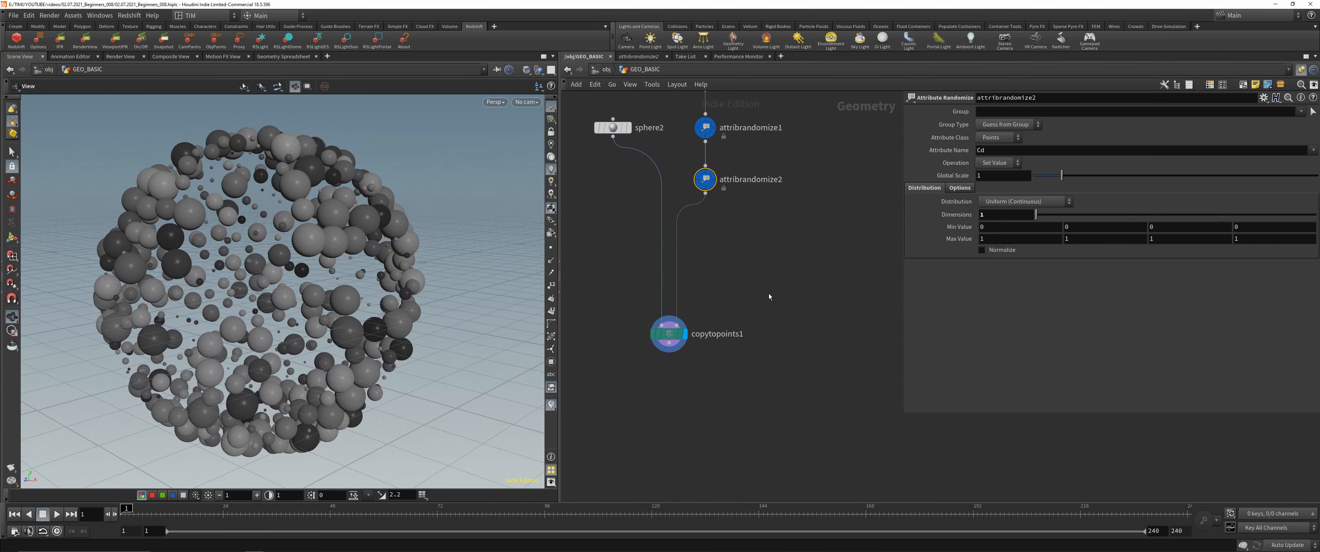
middle_click_drag(724, 238, 724, 273)
left_click_drag(680, 356, 718, 348)
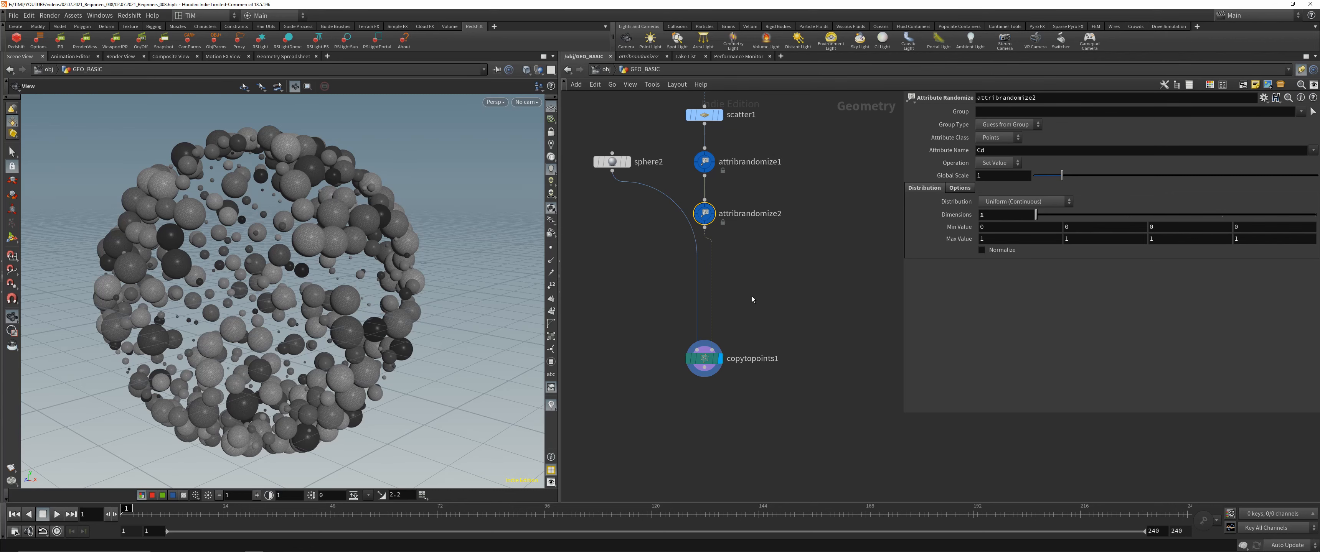
Set attribrandomize1's Global Seed to 5.09 and view the new size variation.
scroll(752, 296, "up", 1)
middle_click_drag(769, 242, 790, 298)
left_click_drag(683, 168, 746, 230)
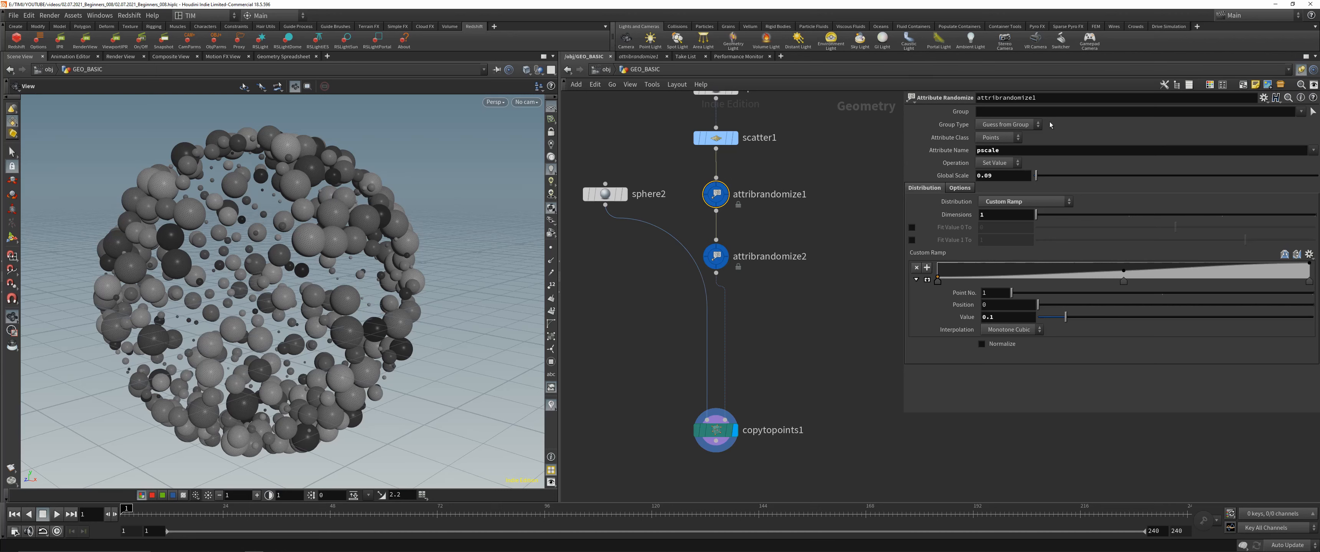
left_click(959, 189)
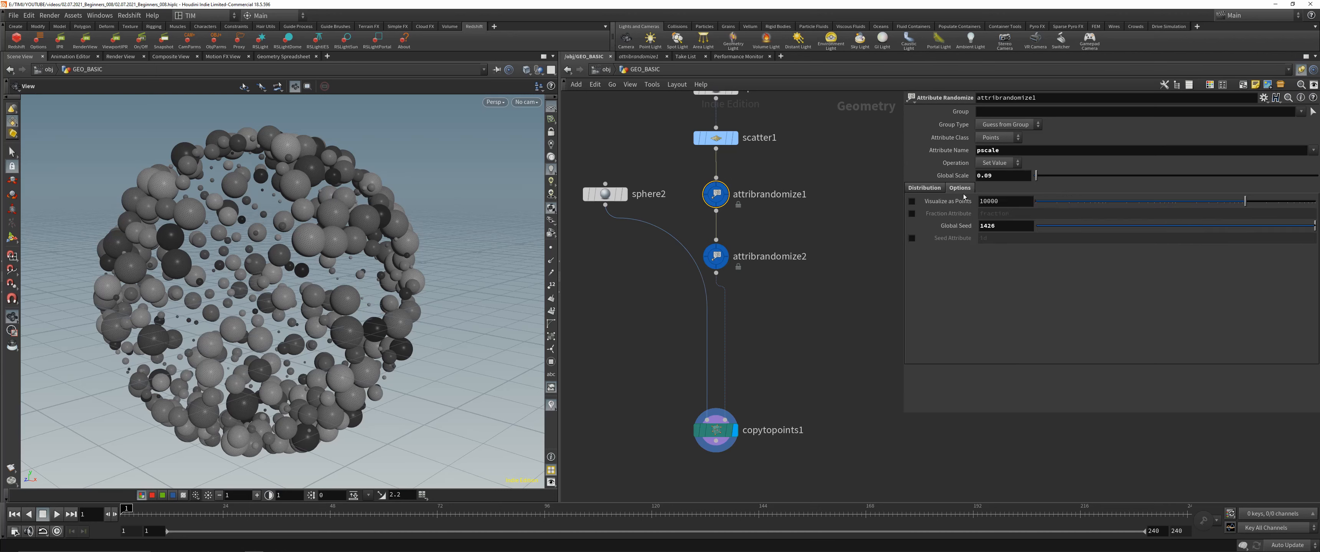
middle_click_drag(999, 225, 1026, 228)
mouse_move(1172, 229)
left_mouse_down()
mouse_move(1074, 225)
mouse_move(1216, 226)
mouse_move(1179, 227)
left_mouse_up()
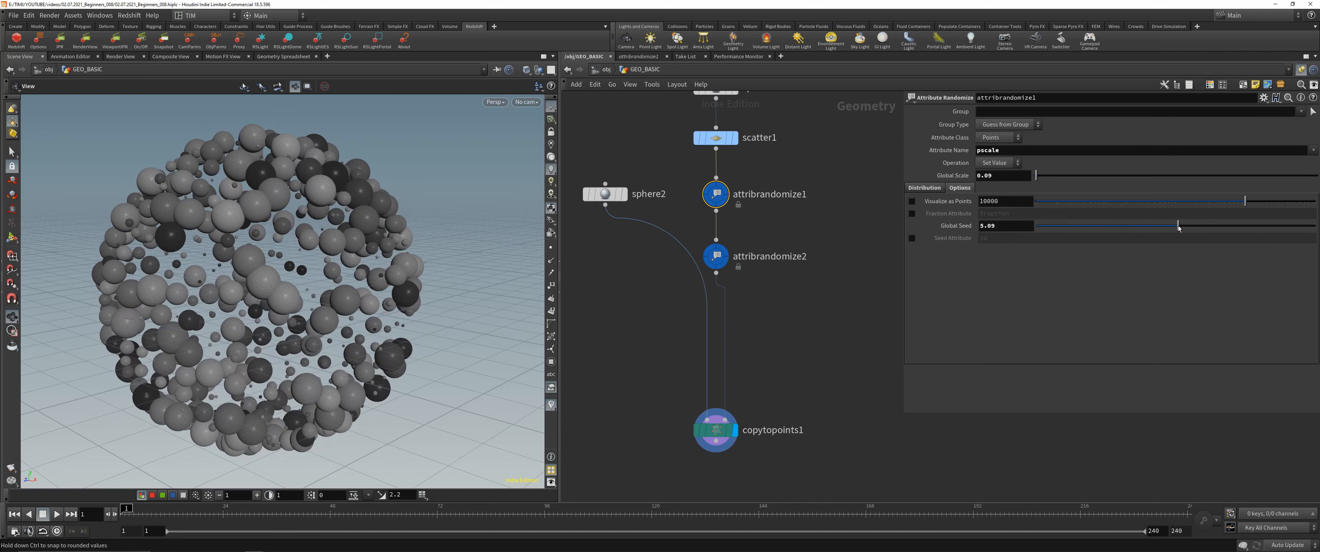
left_click_drag(434, 234, 404, 226)
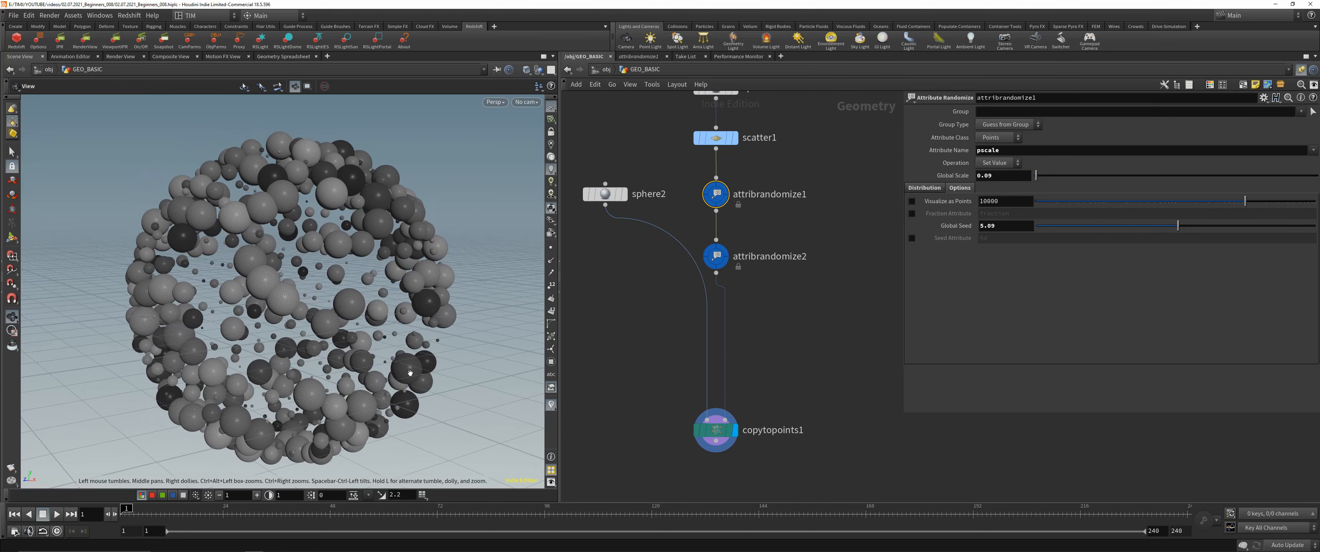
Set attribrandomize1's Global Seed to 4.33 and its Global Scale to 0.065.
mouse_move(1177, 226)
left_mouse_down()
mouse_move(1091, 228)
mouse_move(1217, 229)
mouse_move(1157, 231)
left_mouse_up()
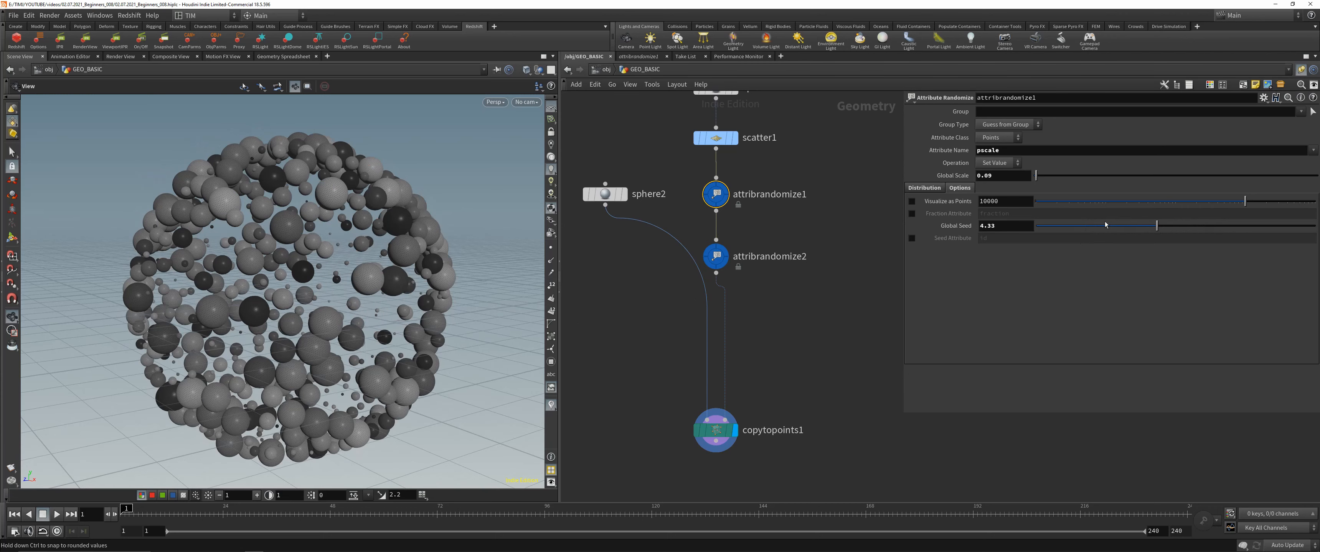
middle_click_drag(998, 176, 870, 218)
Examine attribrandomize1's fit value options and the available distribution types, keeping Custom Ramp.
left_click(924, 188)
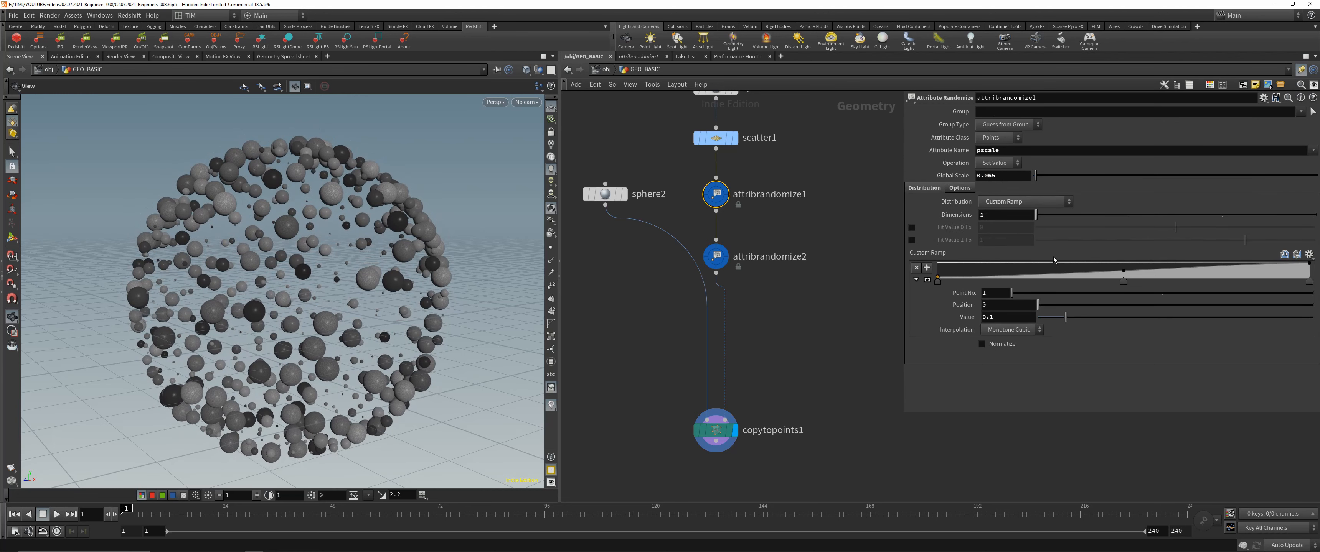
left_click(912, 227)
left_click(912, 241)
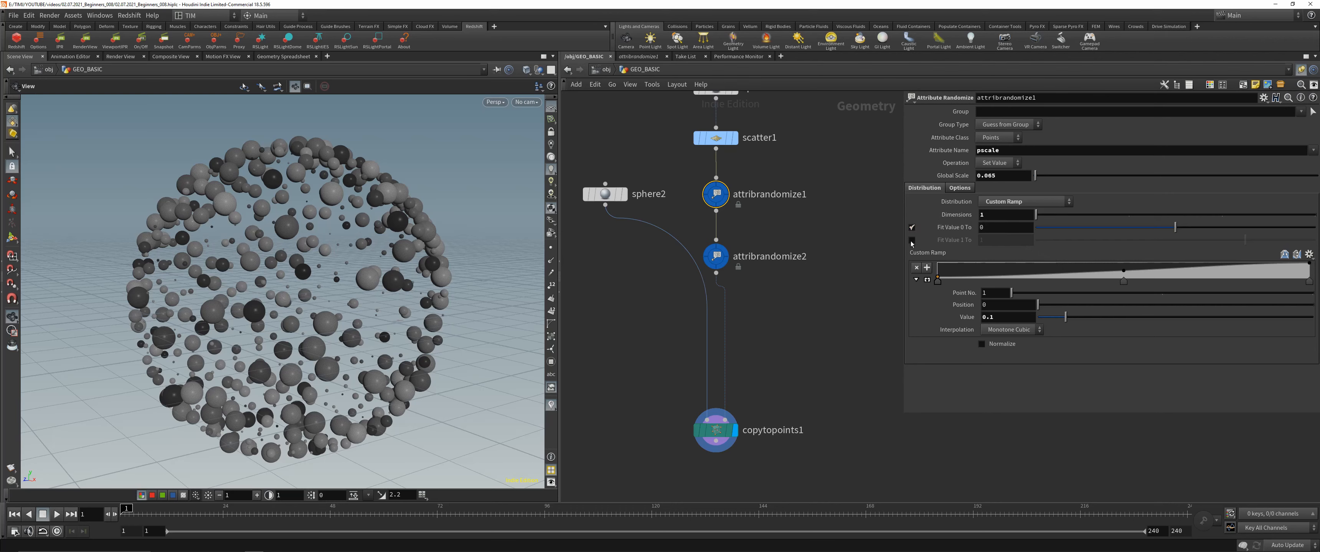
left_click(912, 240)
left_click(912, 227)
left_click(1023, 202)
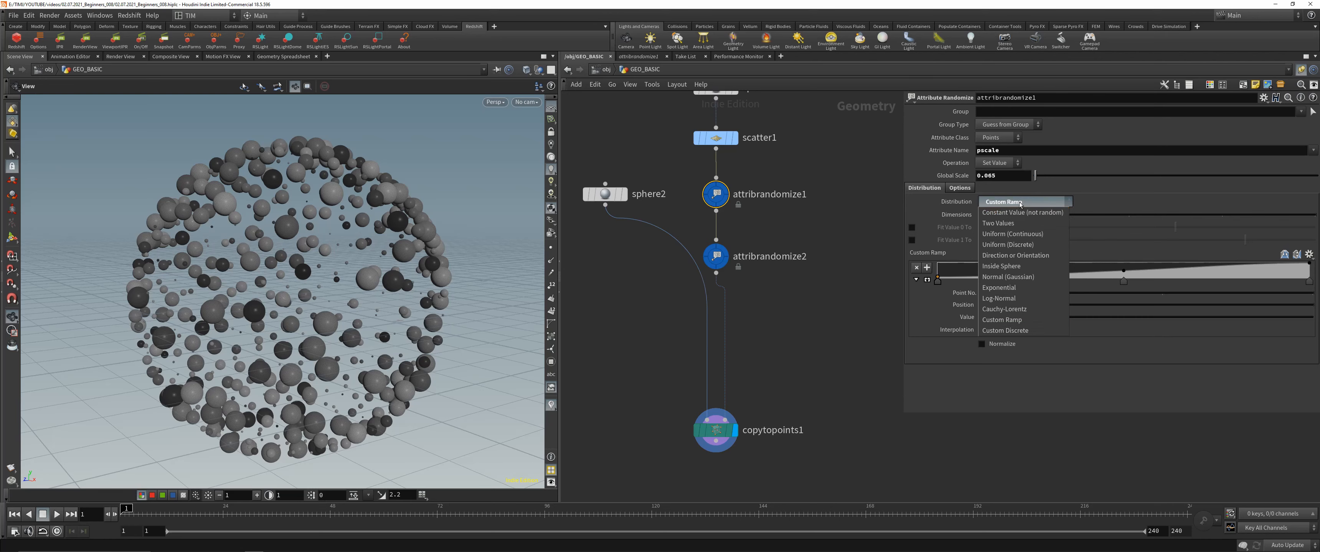
left_click(811, 283)
Move sphere2 down level with attribrandomize2 and save the scene.
scroll(790, 346, "down", 3)
middle_click_drag(797, 353, 773, 267)
scroll(773, 267, "up", 1)
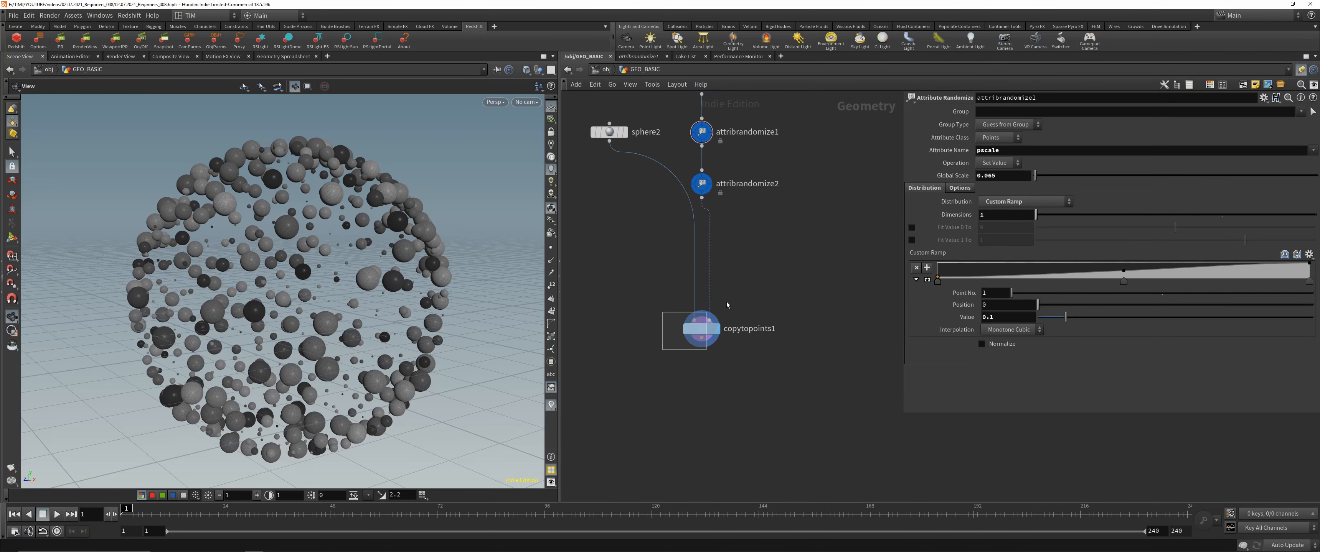
left_click(704, 328)
left_click_drag(611, 133, 596, 184)
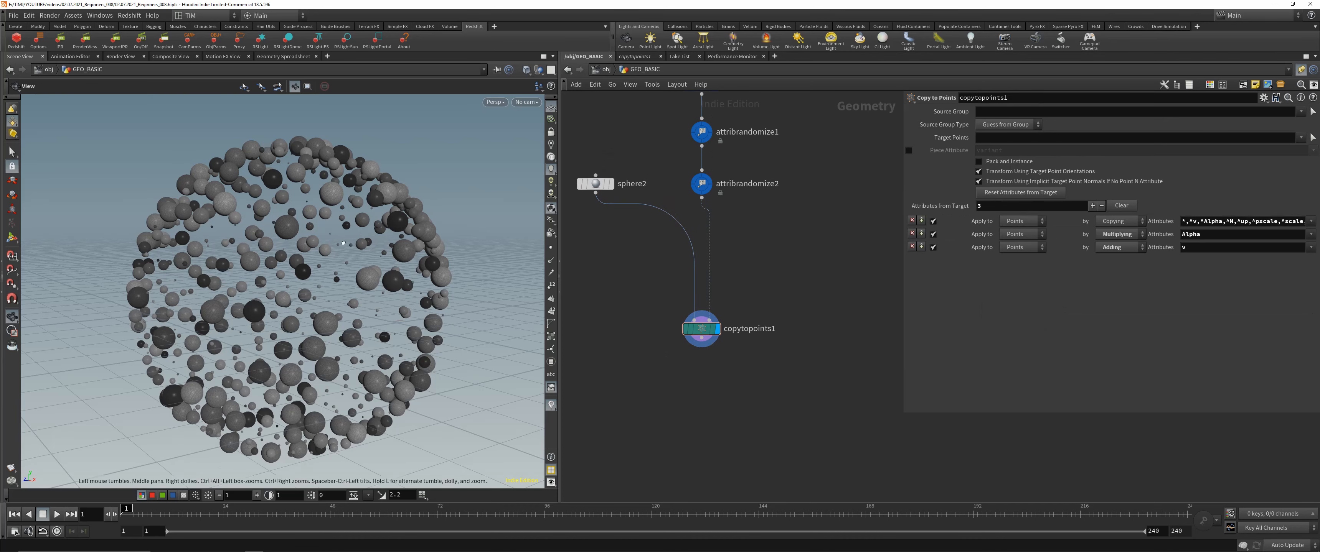
scroll(799, 237, "down", 2)
middle_click_drag(826, 195, 776, 297)
scroll(792, 293, "up", 2)
key("ctrl+s")
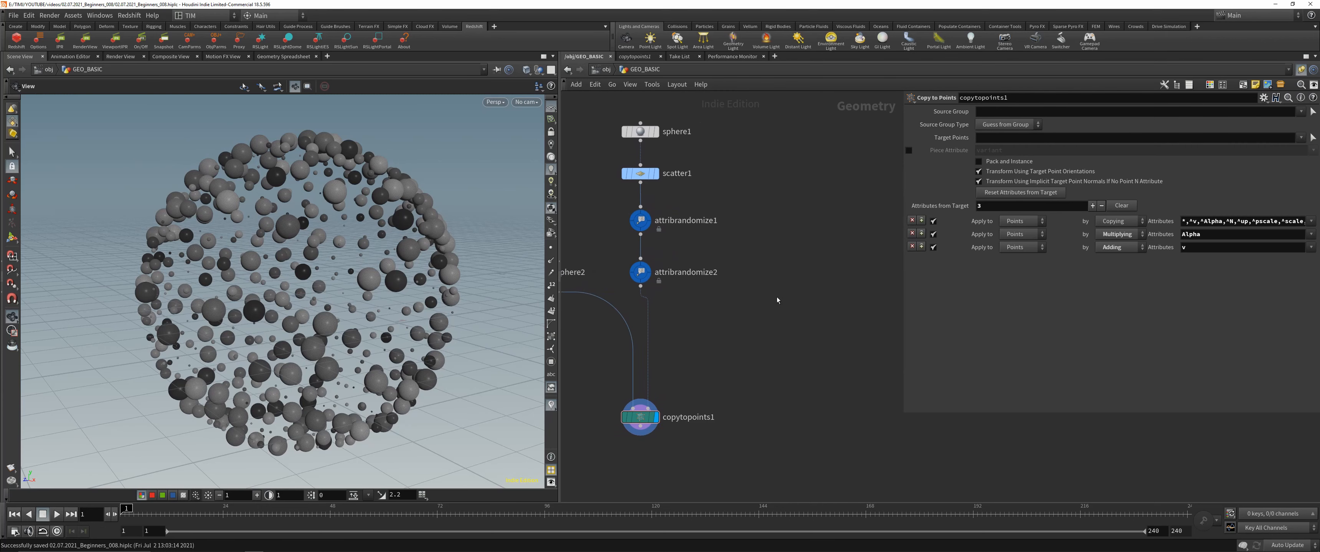
scroll(779, 294, "down", 1)
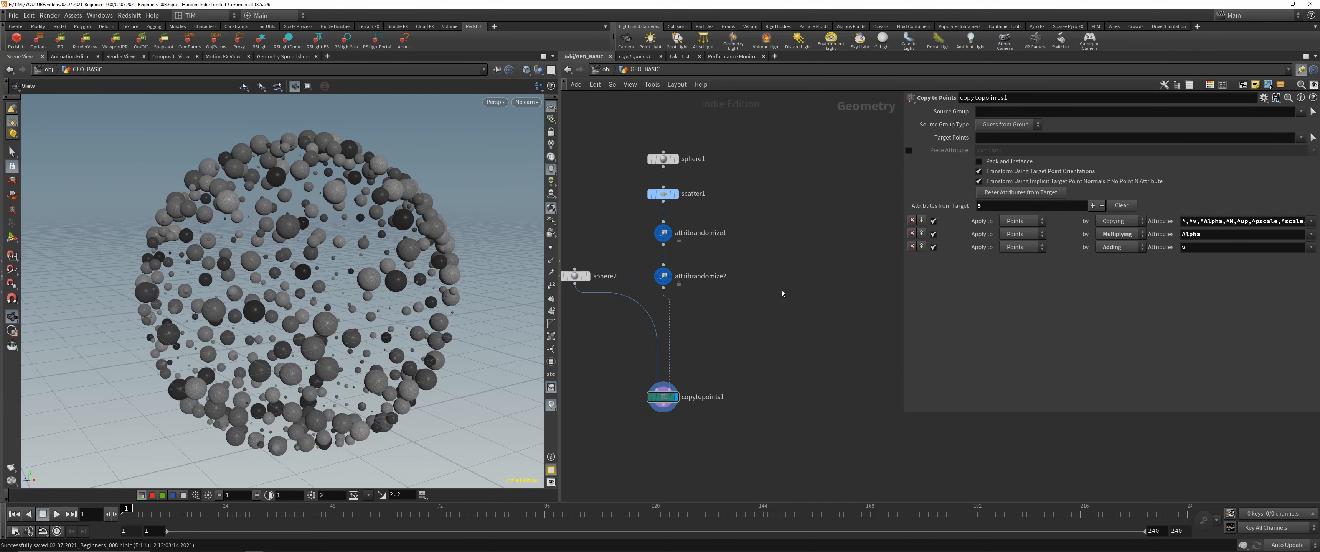
middle_click_drag(815, 279, 805, 289)
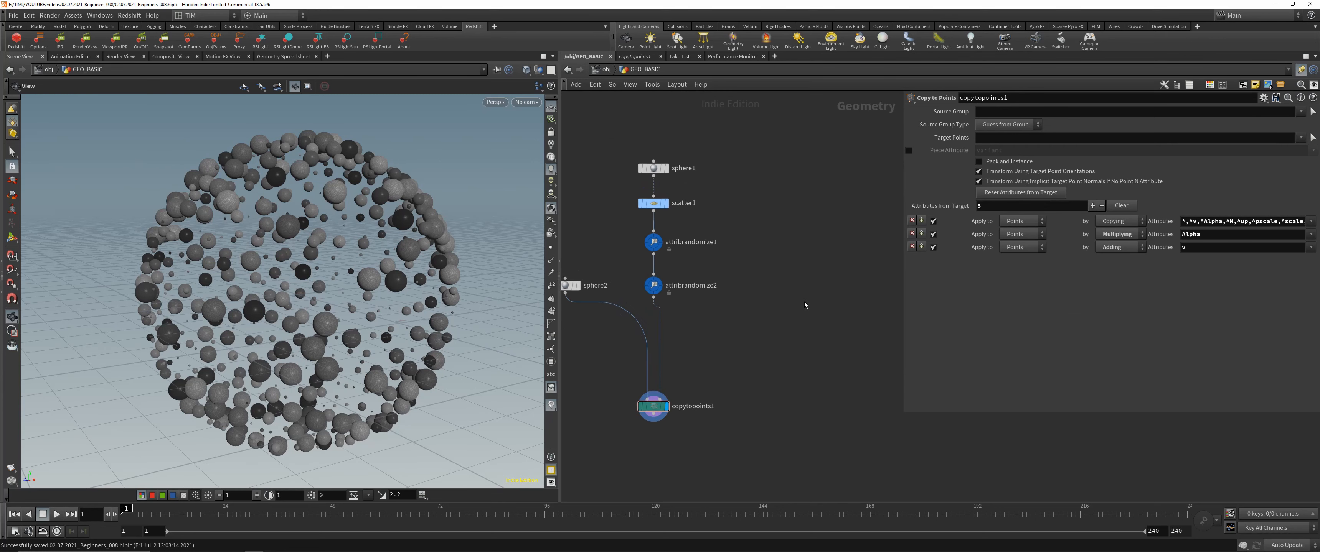
key("Tab")
key("Escape")
key("Tab")
key("Escape")
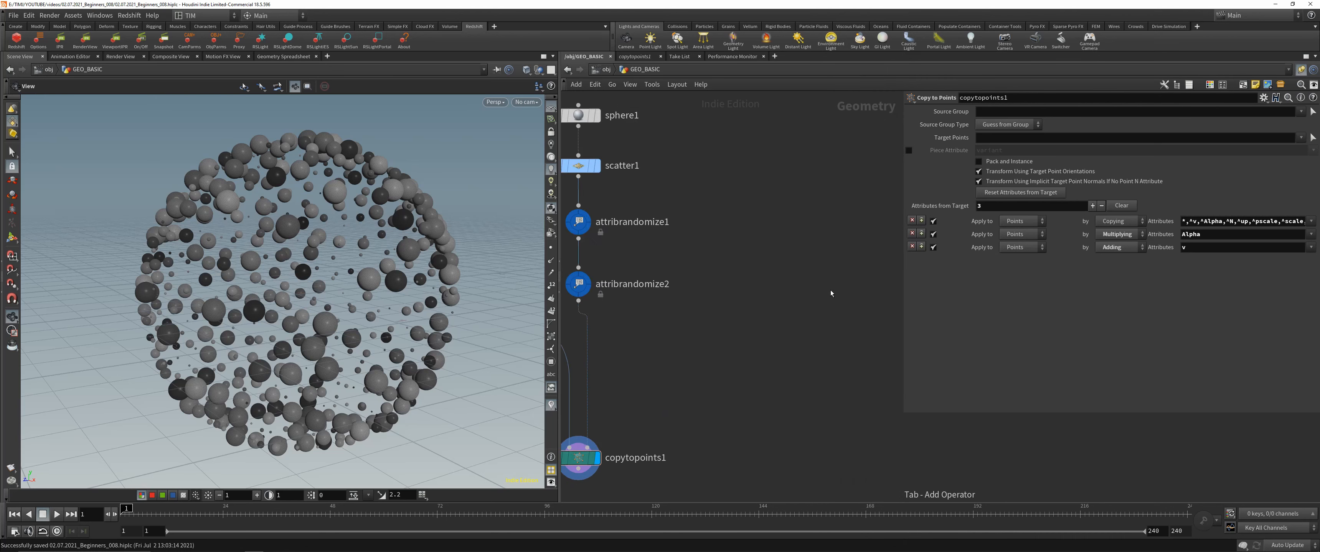
Display sphere1 on its own framed in the viewport, and duplicate the node beside the existing chain.
middle_click_drag(830, 290, 768, 355)
left_click_drag(627, 192, 686, 233)
key("r")
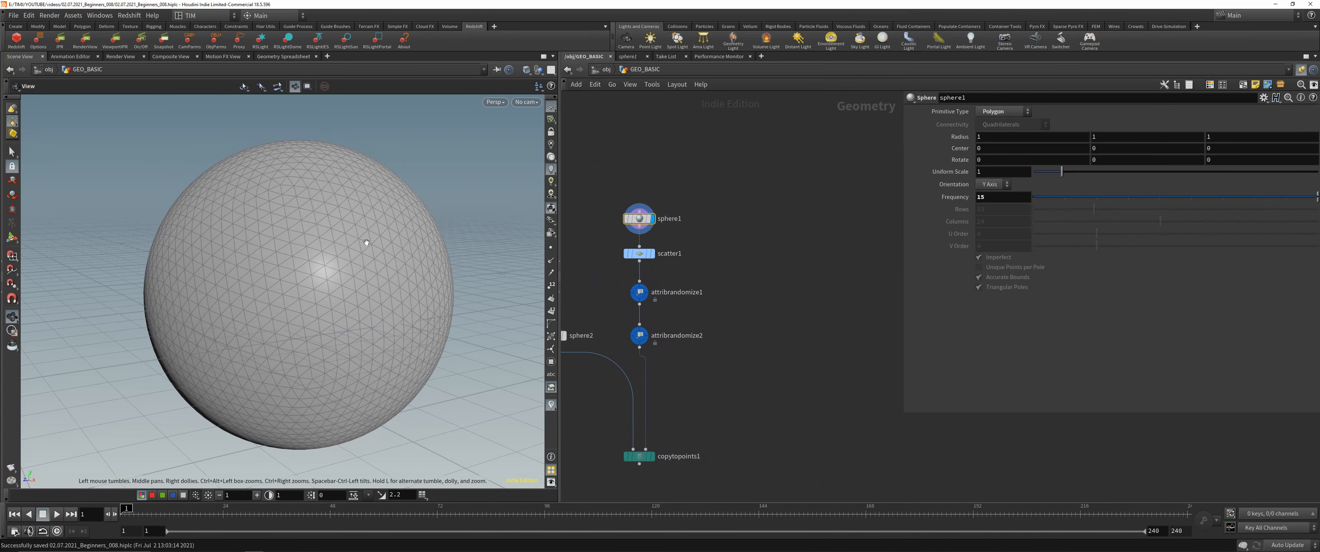
key("space+g")
left_click_drag(315, 212, 325, 230)
right_click_drag(325, 227, 319, 256)
middle_click_drag(343, 267, 310, 267)
left_click_drag(309, 267, 310, 255)
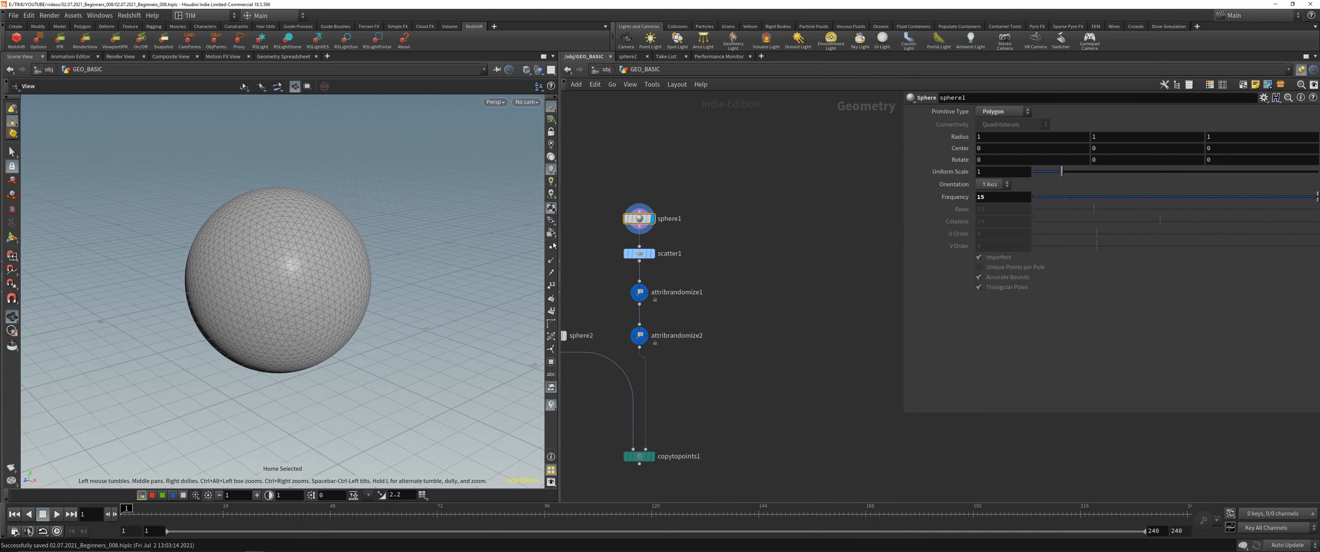
scroll(676, 244, "up", 2)
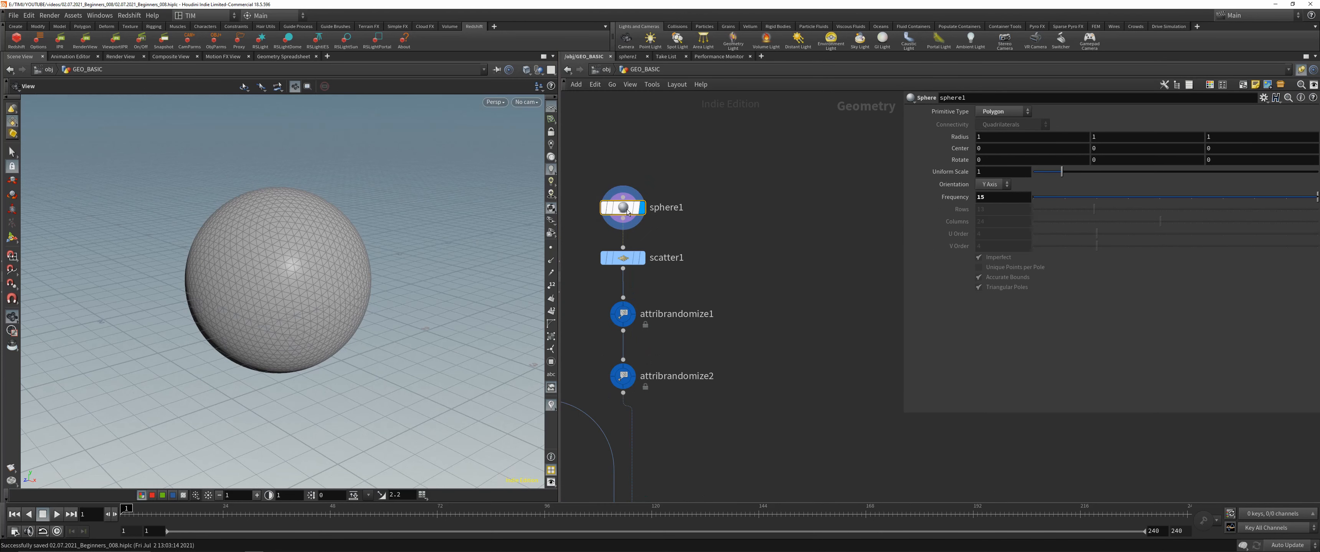
left_click_drag(622, 218, 843, 218, "alt")
mouse_move(763, 227)
middle_mouse_down()
mouse_move(744, 255)
mouse_move(781, 250)
mouse_move(774, 224)
middle_mouse_up()
Try duplicating the sphere again plus scatter1 and both Attribute Randomize nodes, and delete these extra copies.
key("ctrl+c")
key("ctrl+v")
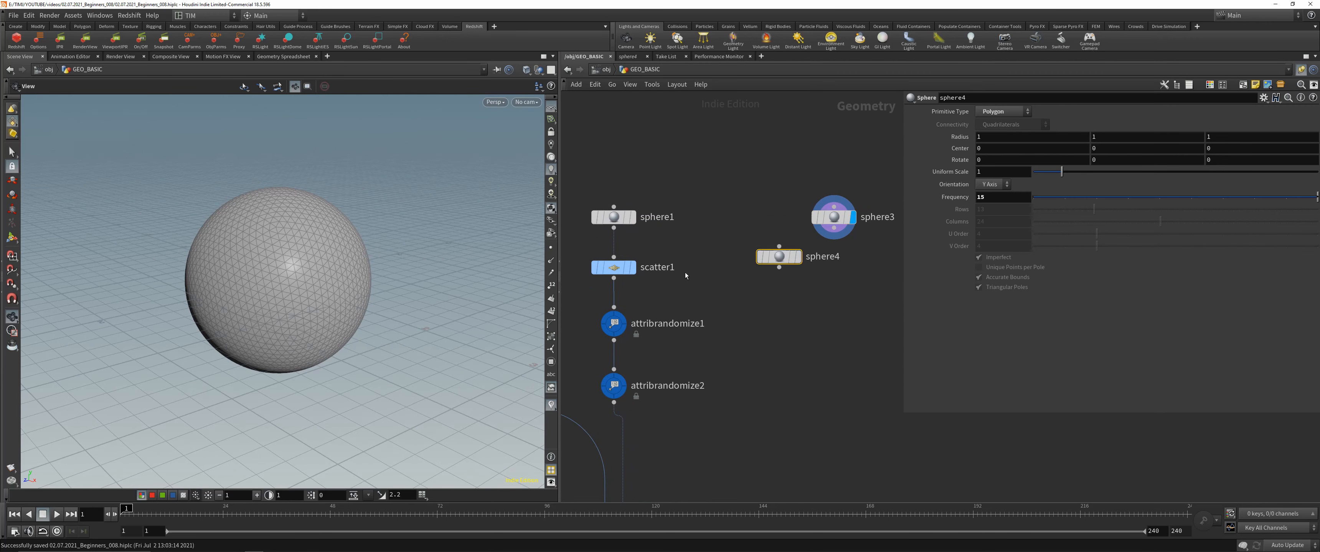
left_click_drag(614, 267, 820, 334, "alt")
left_click_drag(613, 324, 810, 371, "alt")
left_click_drag(614, 386, 765, 417, "alt")
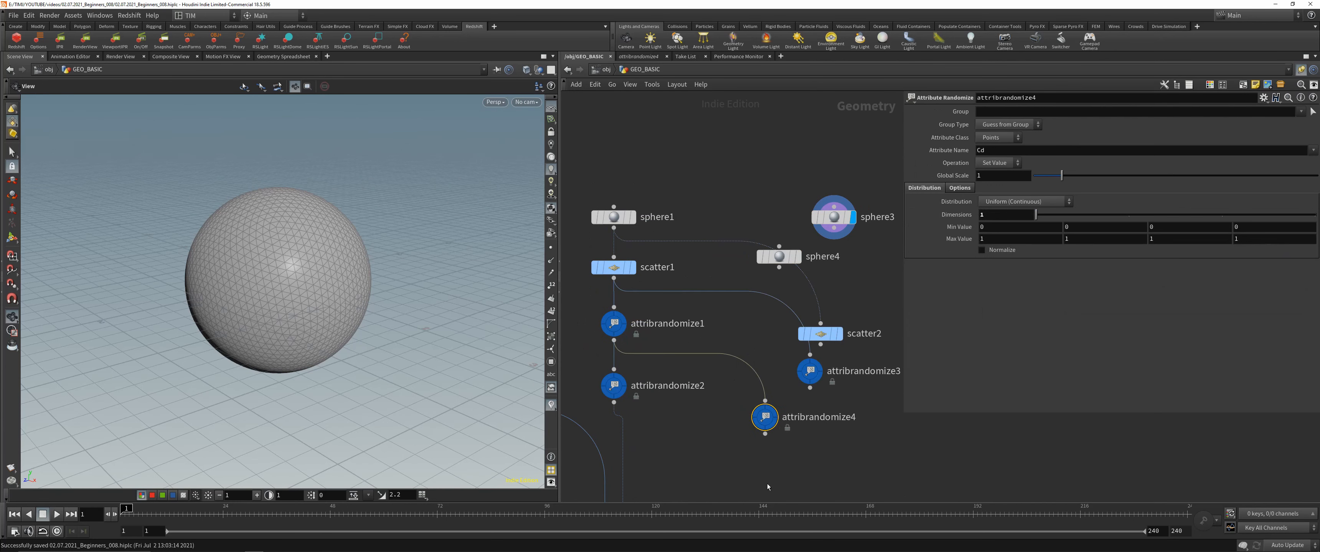
left_click_drag(735, 483, 855, 314)
key("Delete")
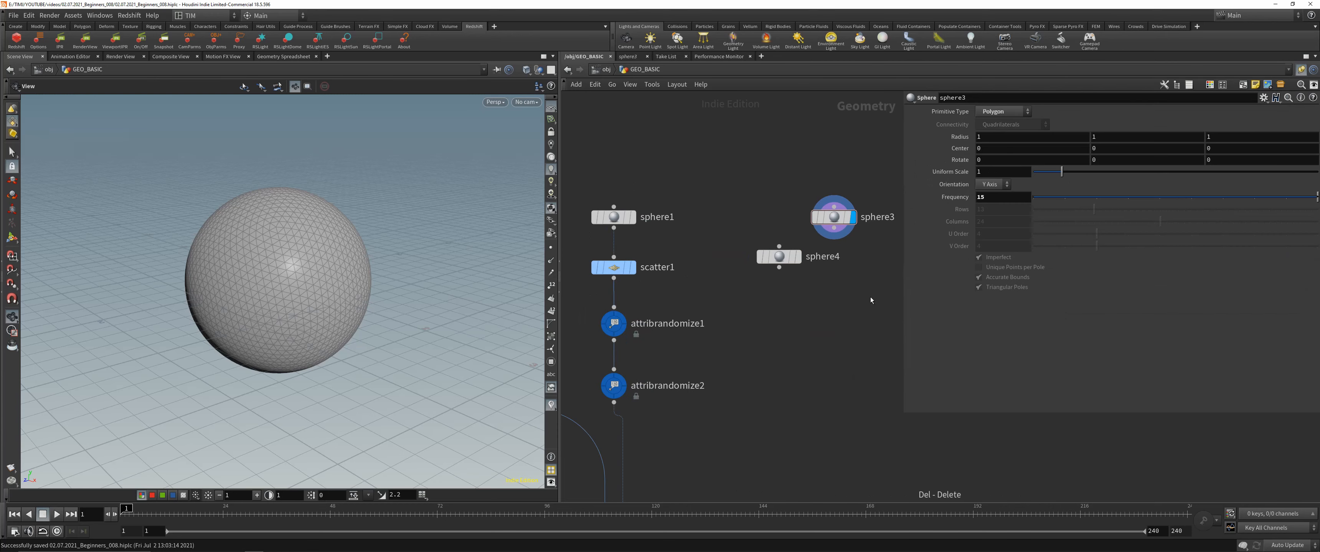
middle_click_drag(794, 264, 711, 268)
left_click(707, 262)
key("Delete")
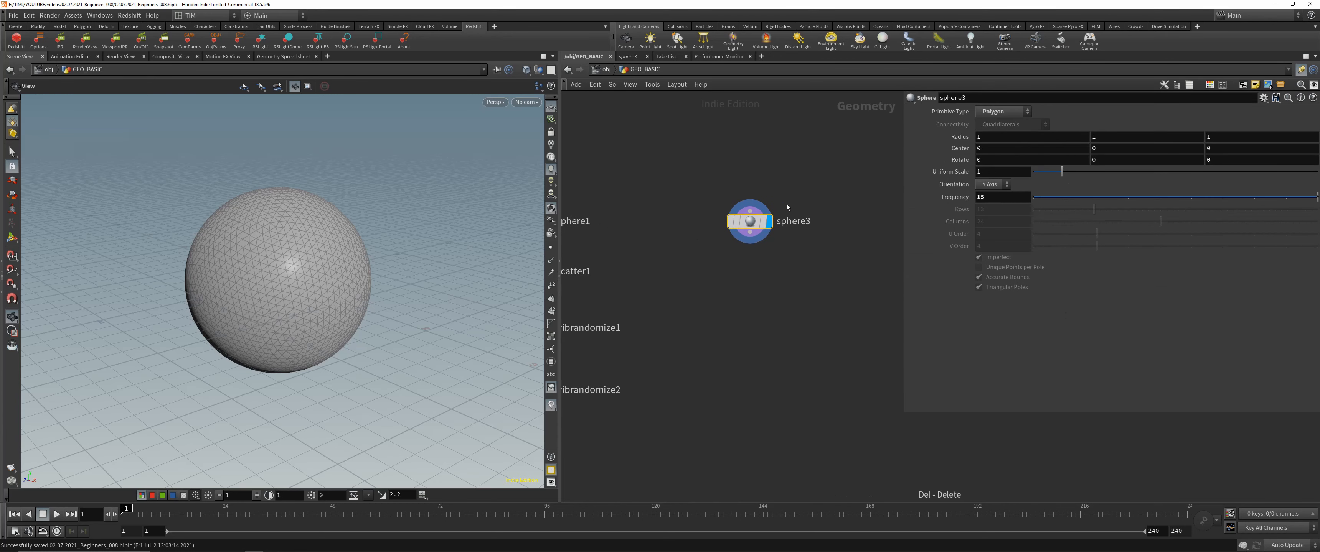
Move sphere3 farther away from the existing node chain to make room for a new setup.
left_click_drag(749, 221, 793, 225)
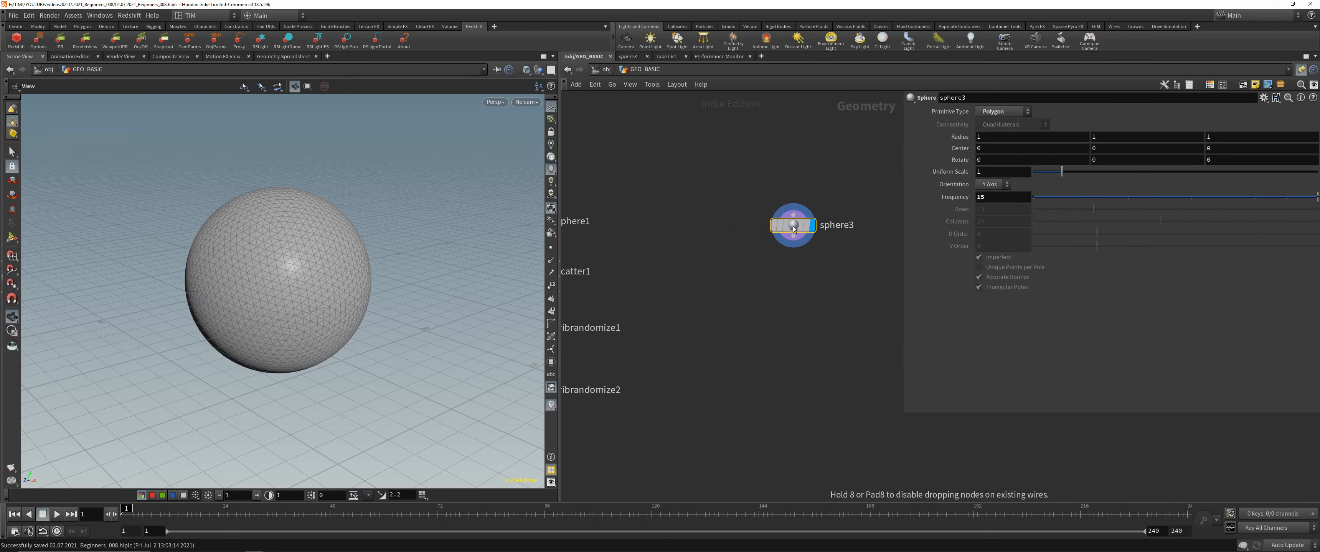
middle_click_drag(751, 242, 843, 260)
scroll(842, 258, "down", 2)
mouse_move(867, 244)
left_mouse_down()
mouse_move(794, 246)
mouse_move(889, 245)
left_mouse_up()
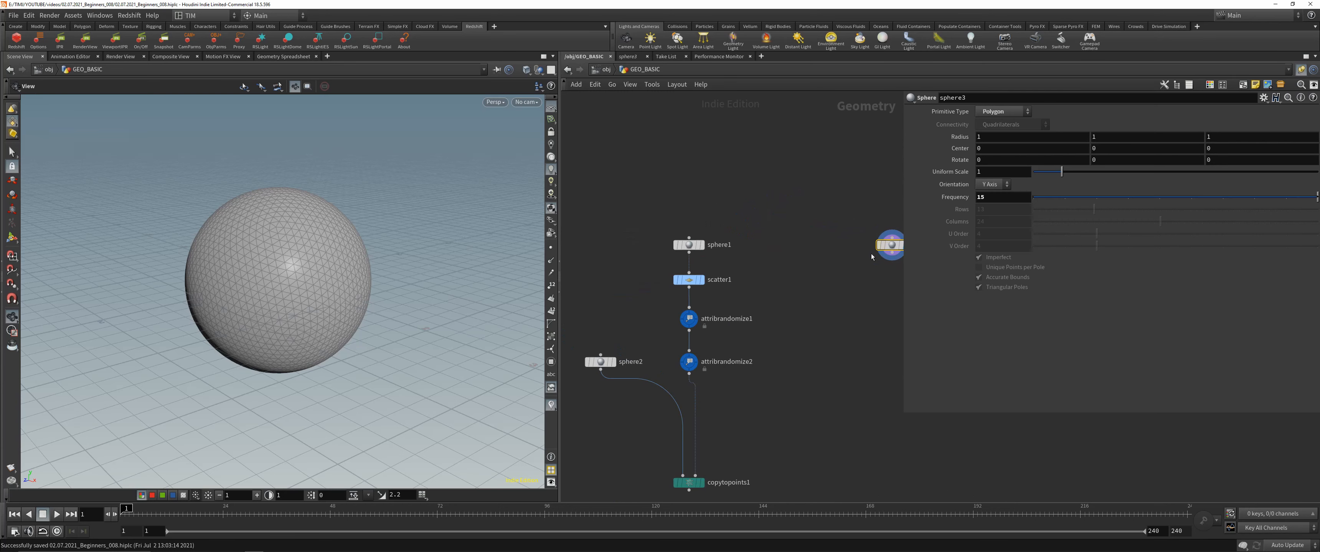
Add a POP Network beneath sphere3, wire sphere3 into its first input and display the network's result.
middle_click_drag(887, 272, 749, 261)
scroll(748, 261, "up", 2)
key("Tab")
type("p")
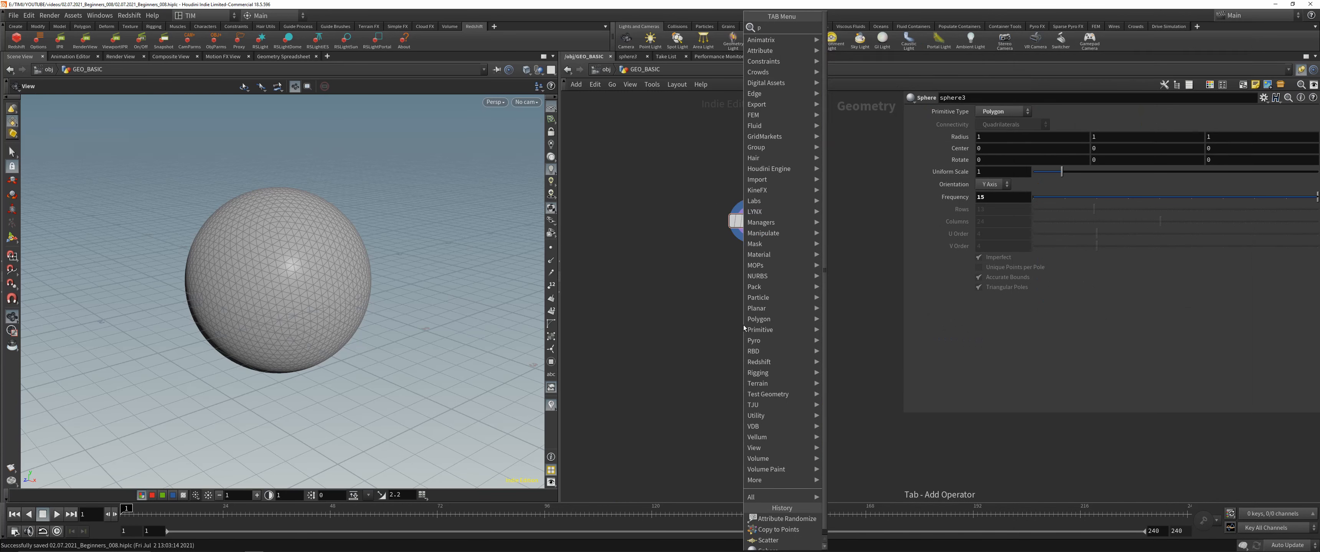
type("op")
left_click(858, 25)
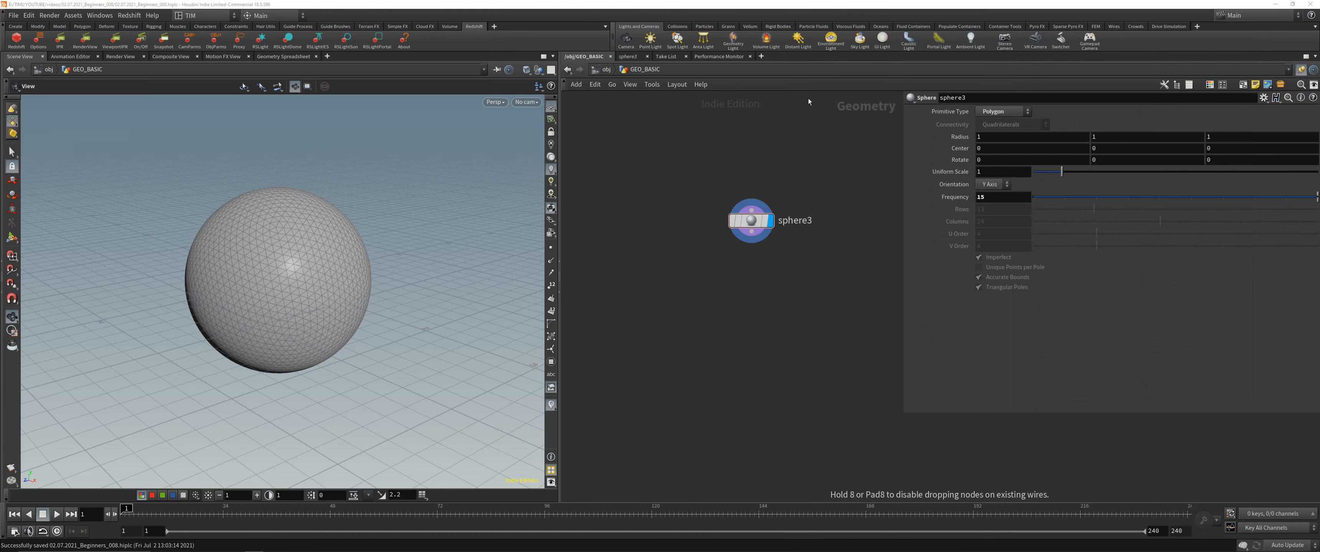
left_click(749, 294)
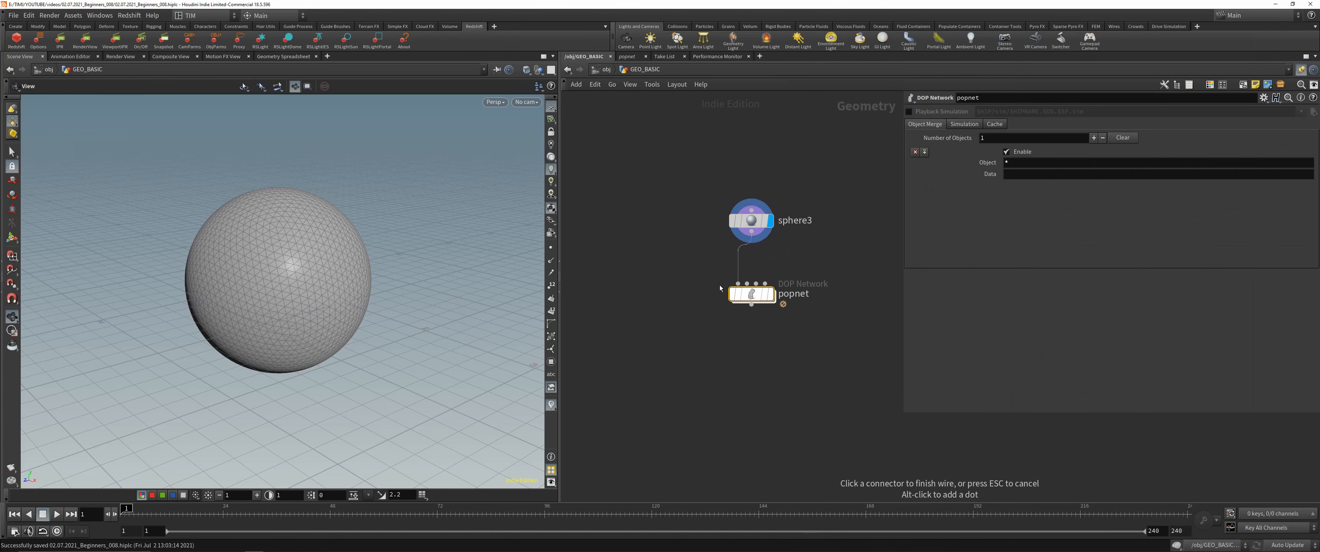
left_click(770, 294)
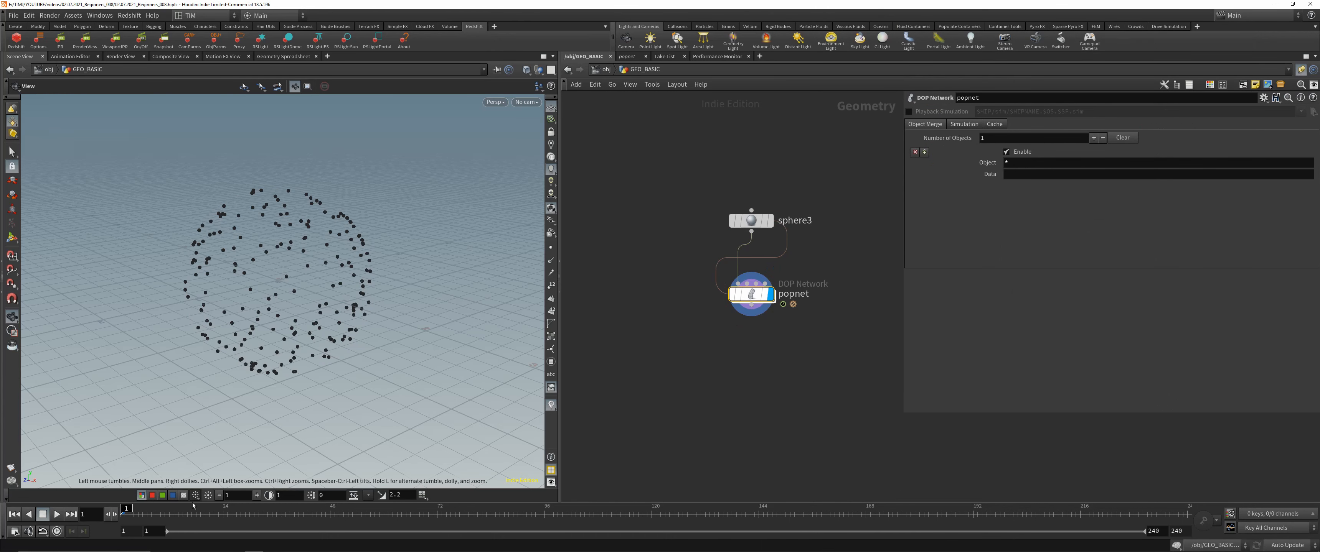
Set the viewport's particle Point Size to 3 pixels in the geometry display options.
key("d")
left_click(407, 335)
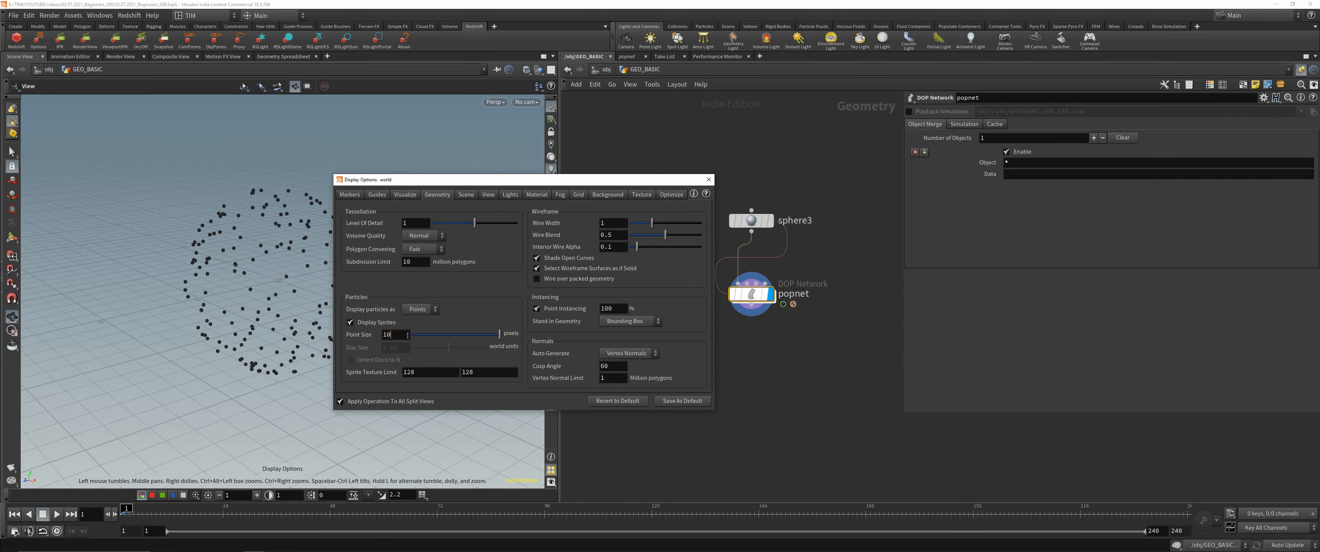
double_click(407, 335)
type("3")
key("Return")
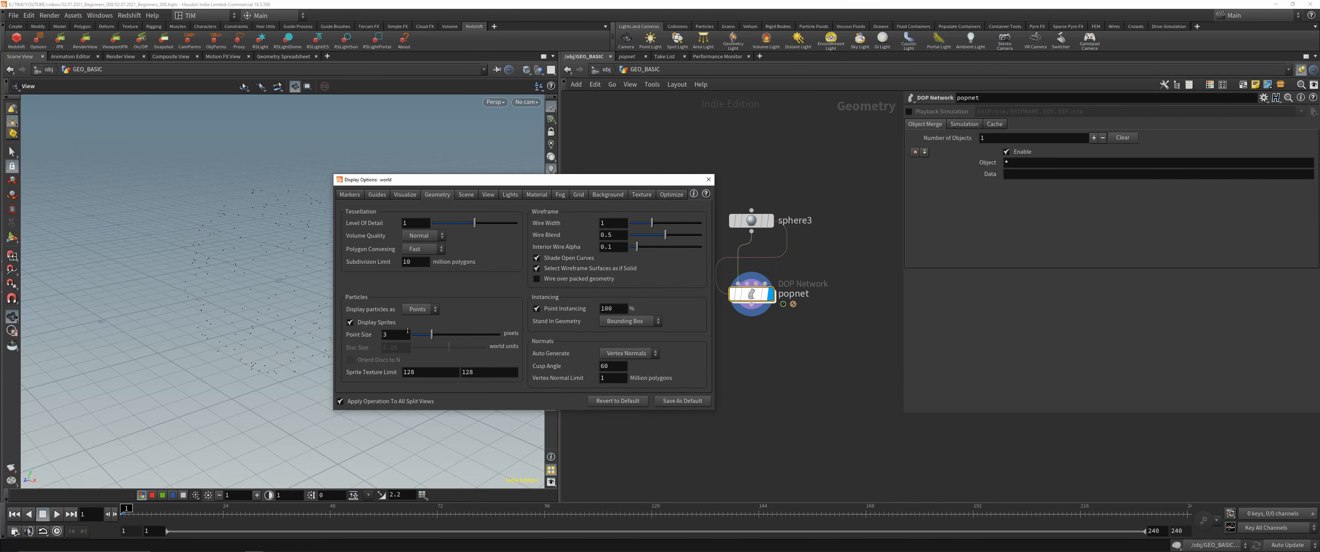
left_click(709, 180)
Play the popnet particle simulation and return it to the first frame.
left_click(56, 515)
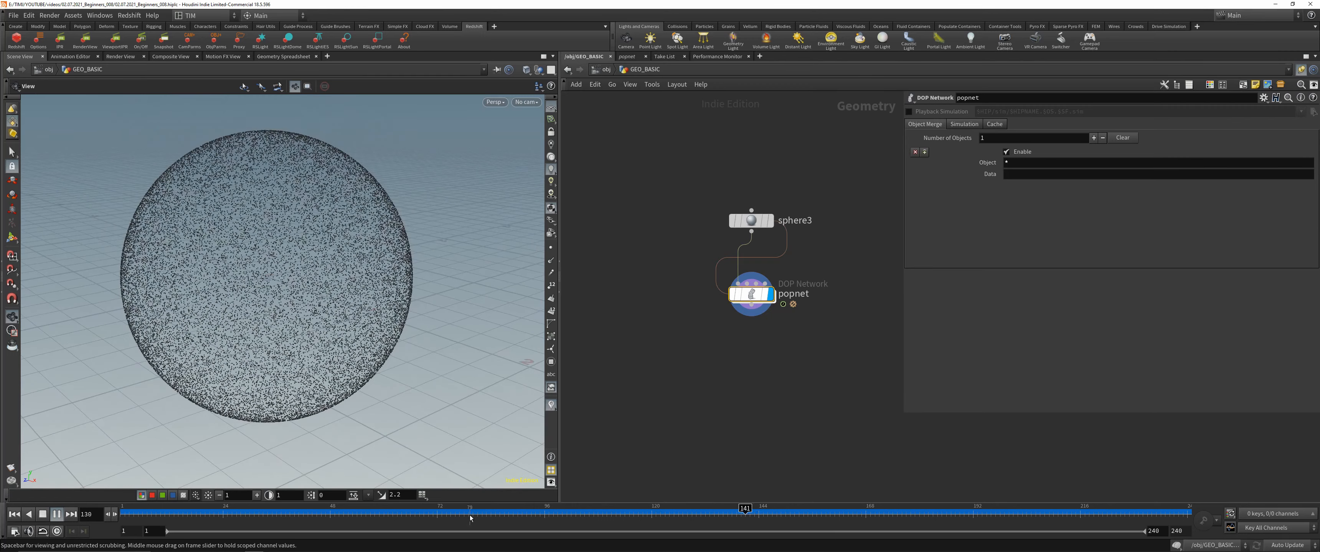
left_click_drag(424, 513, 122, 487)
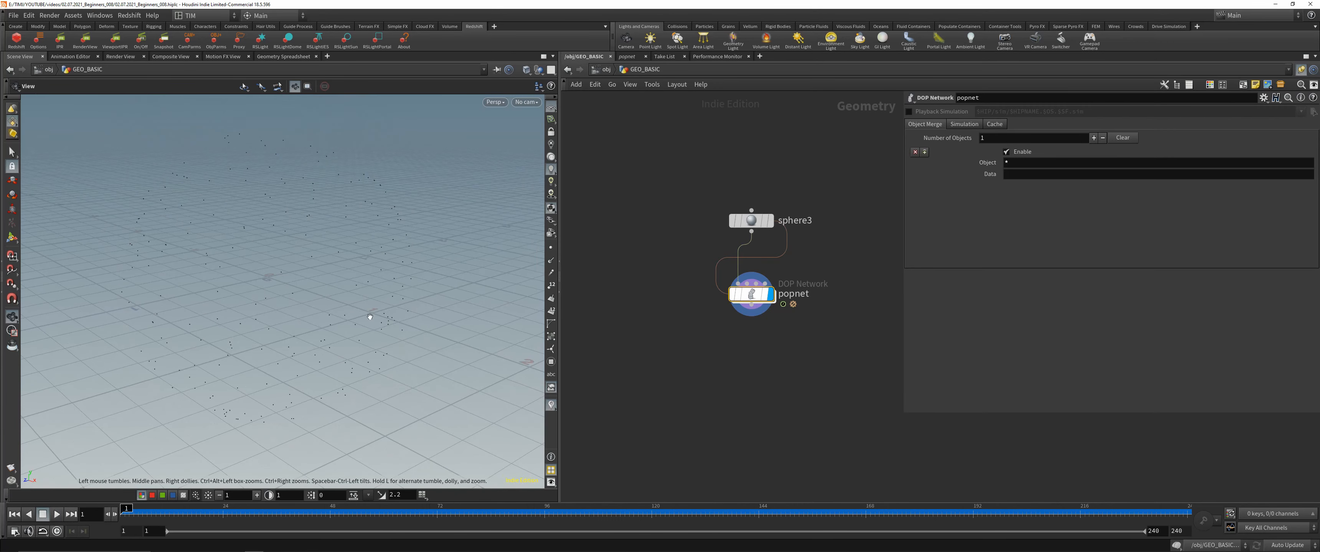
key("Up")
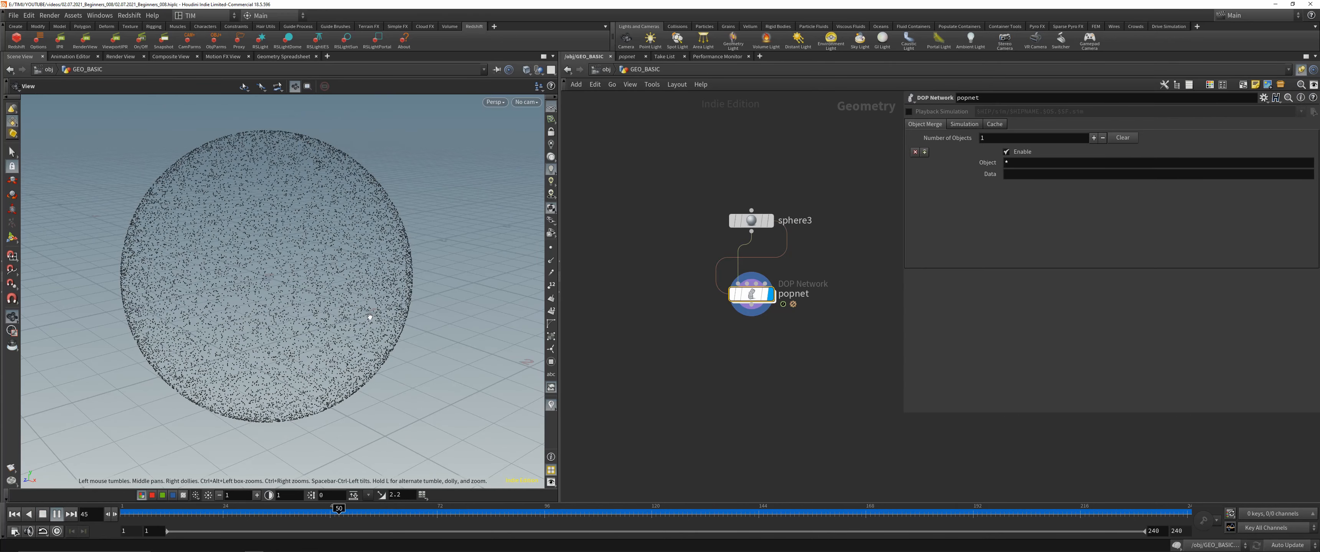
key("Down")
key("ctrl+Up")
key("Up")
key("ctrl+Up")
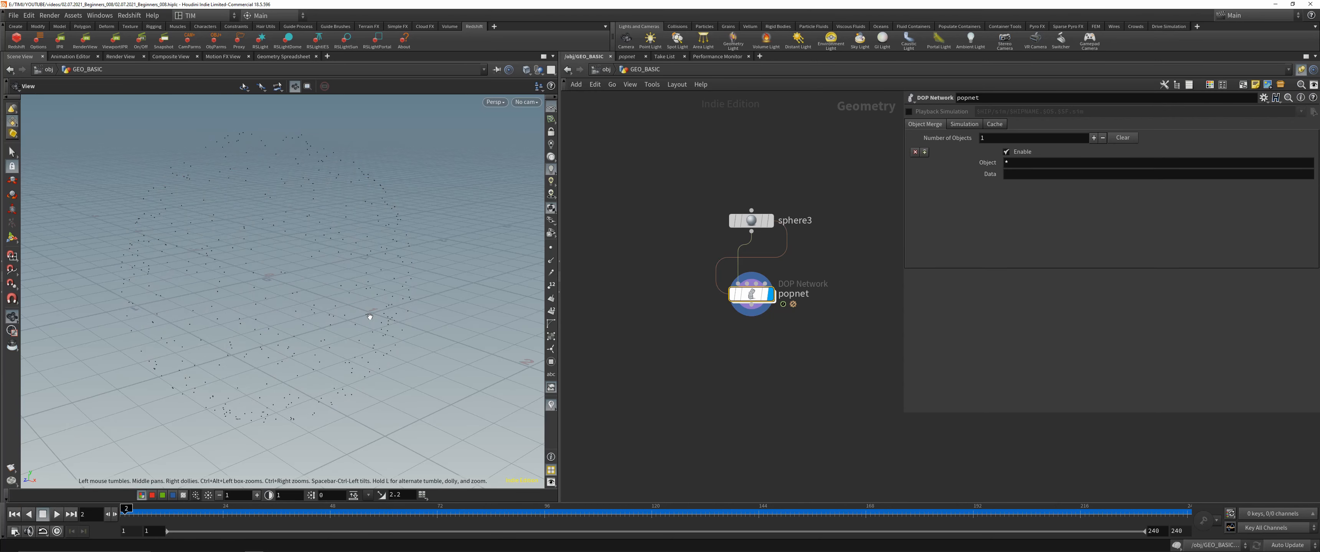
Replay the simulation forwards, pause it partway and play it backwards.
key("Up")
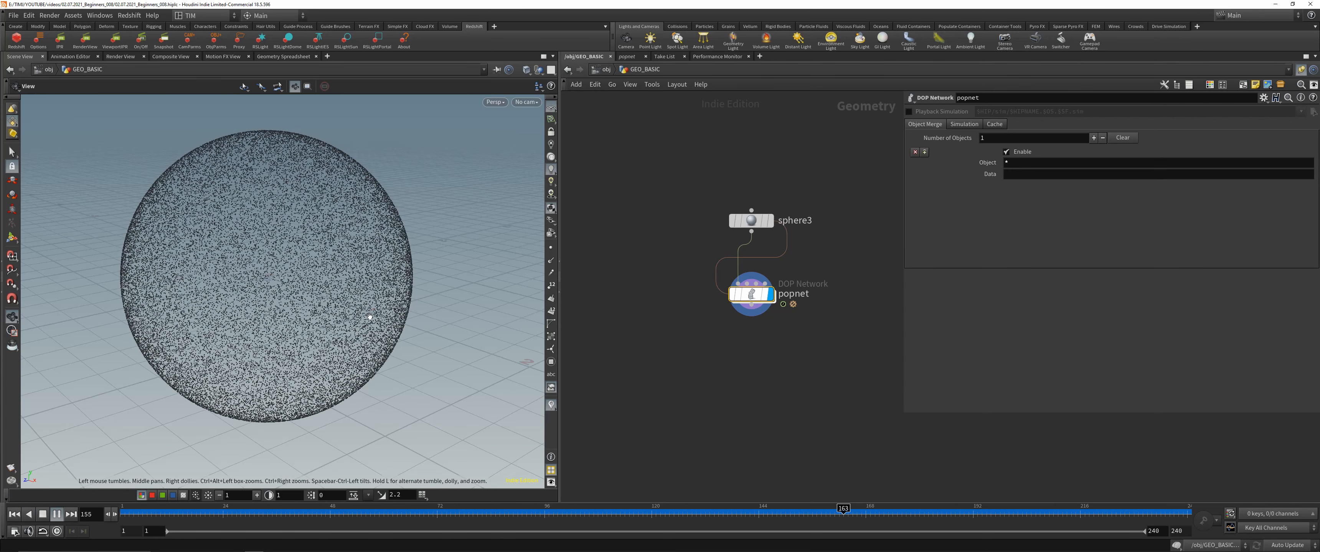
key("ctrl+Up")
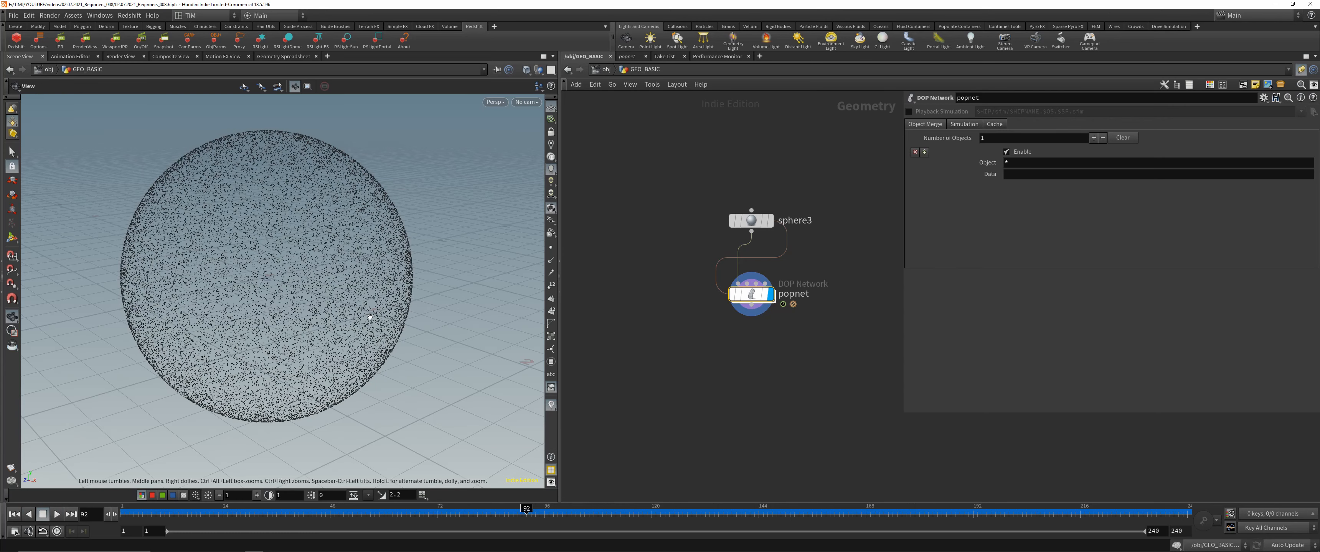
key("Down")
key("Down")
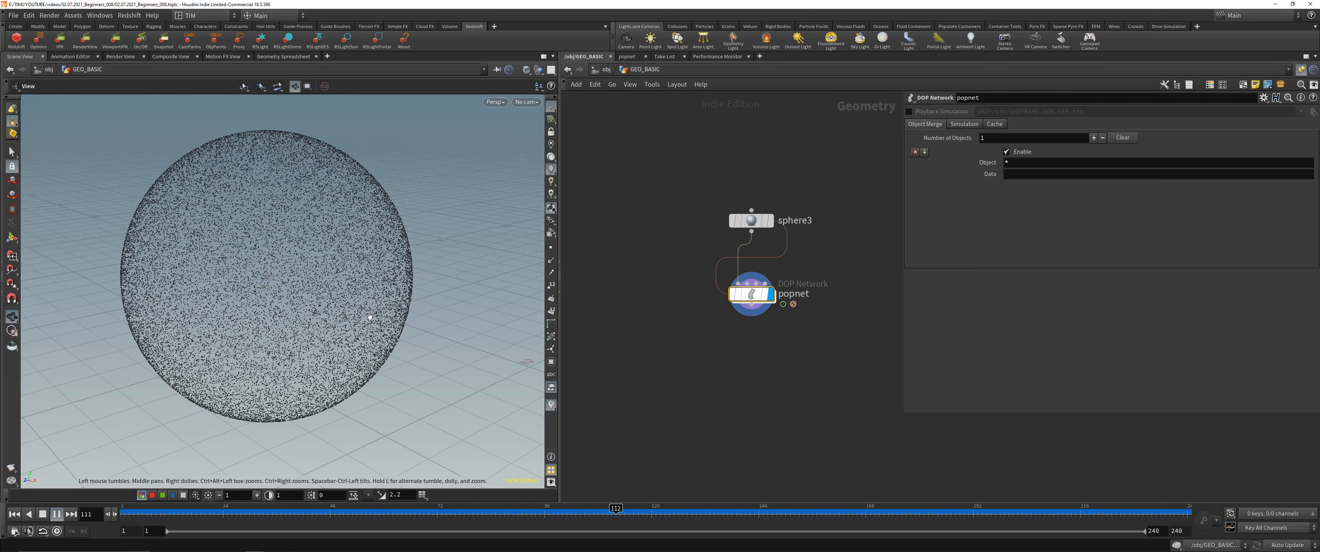
key("Down")
key("Down")
key("Down")
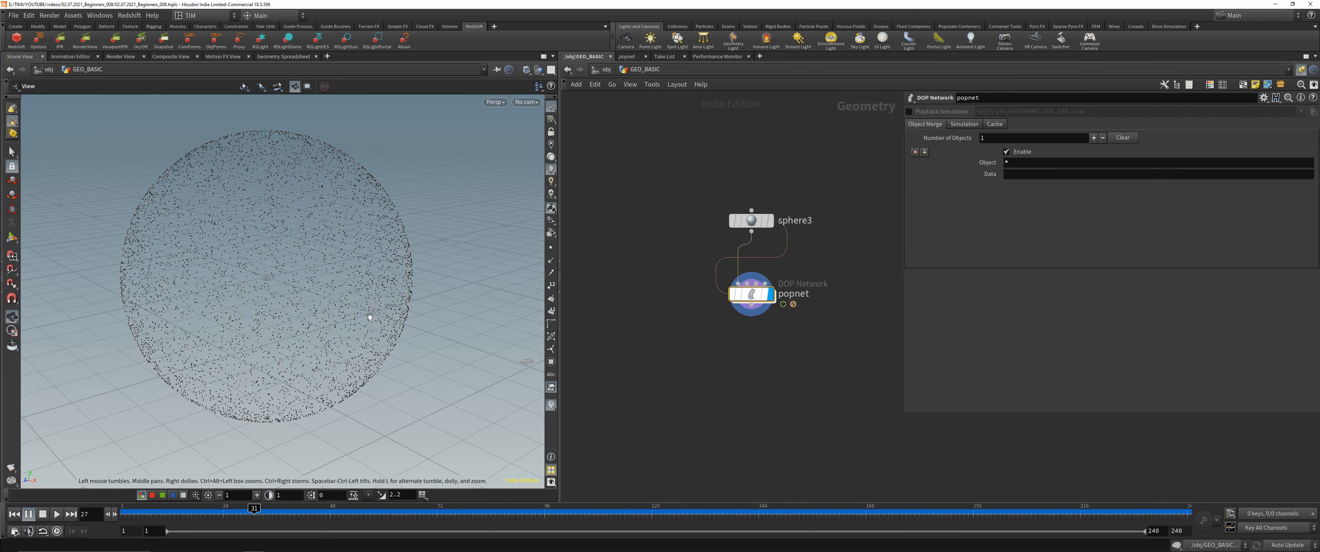
Maximize the scene view pane to inspect the particles at a larger size.
left_click_drag(329, 263, 375, 221)
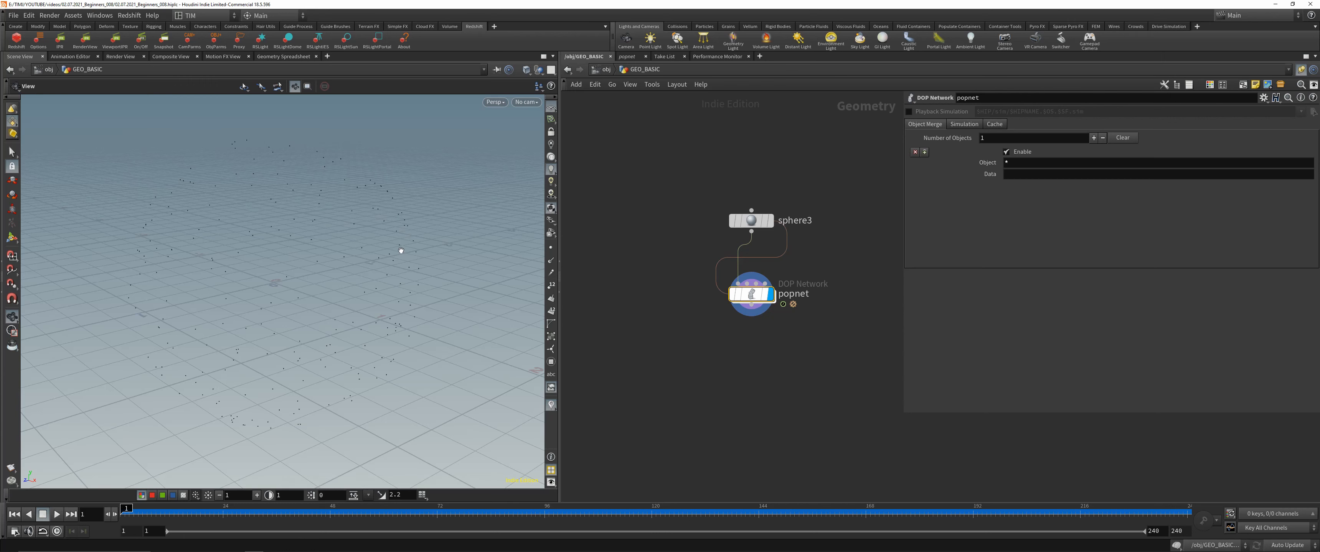
key("ctrl+b")
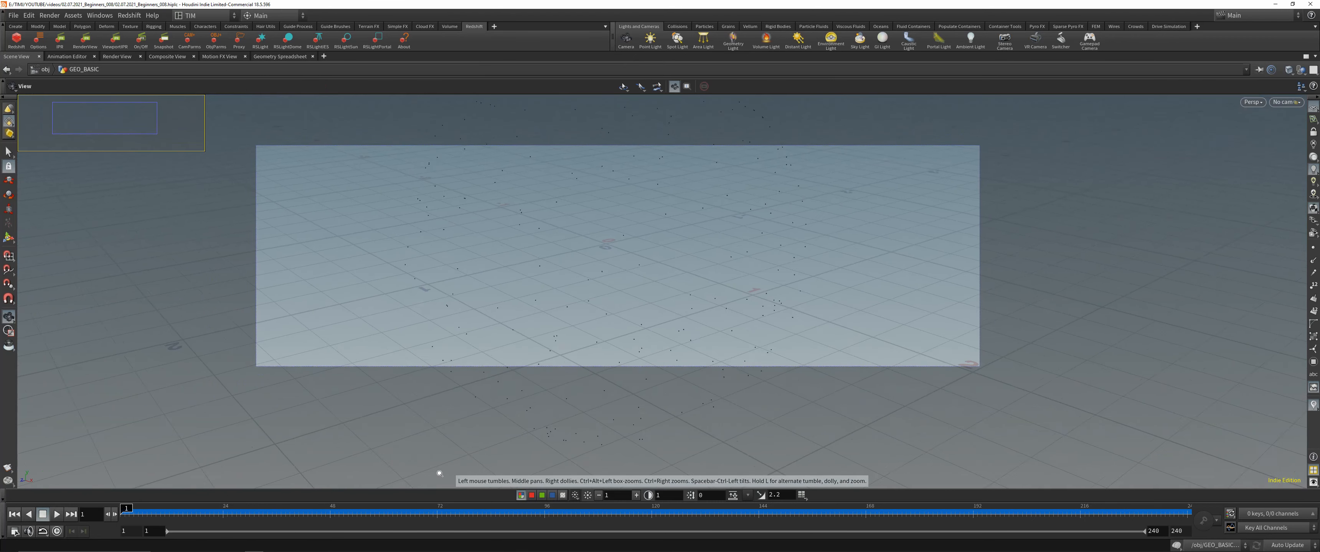
Frame the particles, restore the split pane layout and move the simulation to frame 180.
key("g")
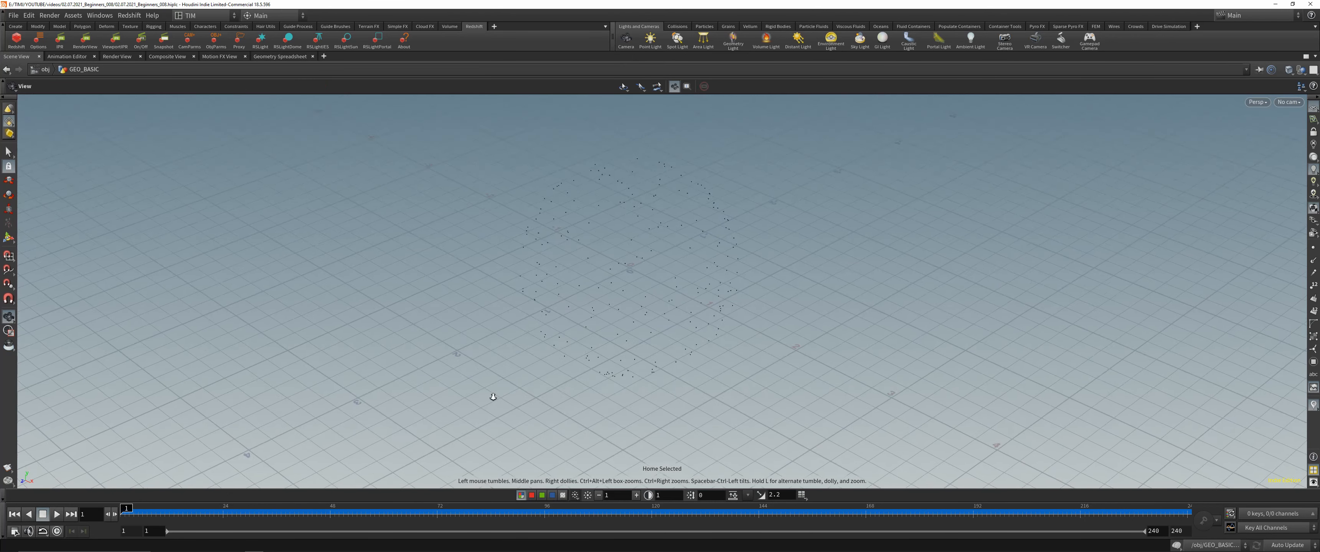
key("ctrl+b")
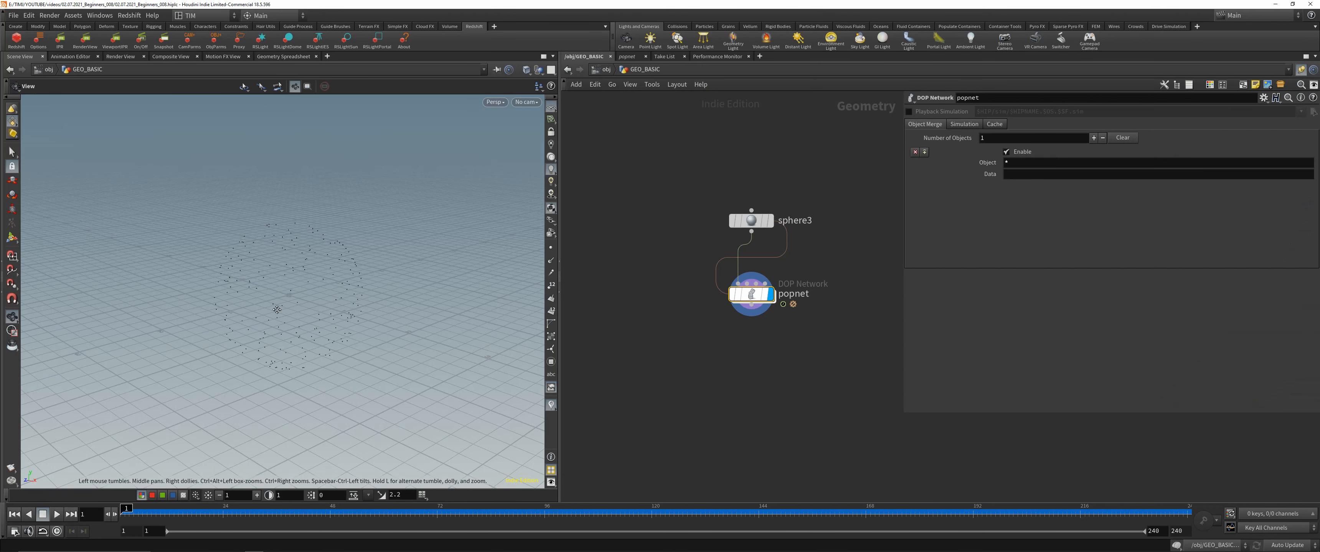
left_click(928, 511)
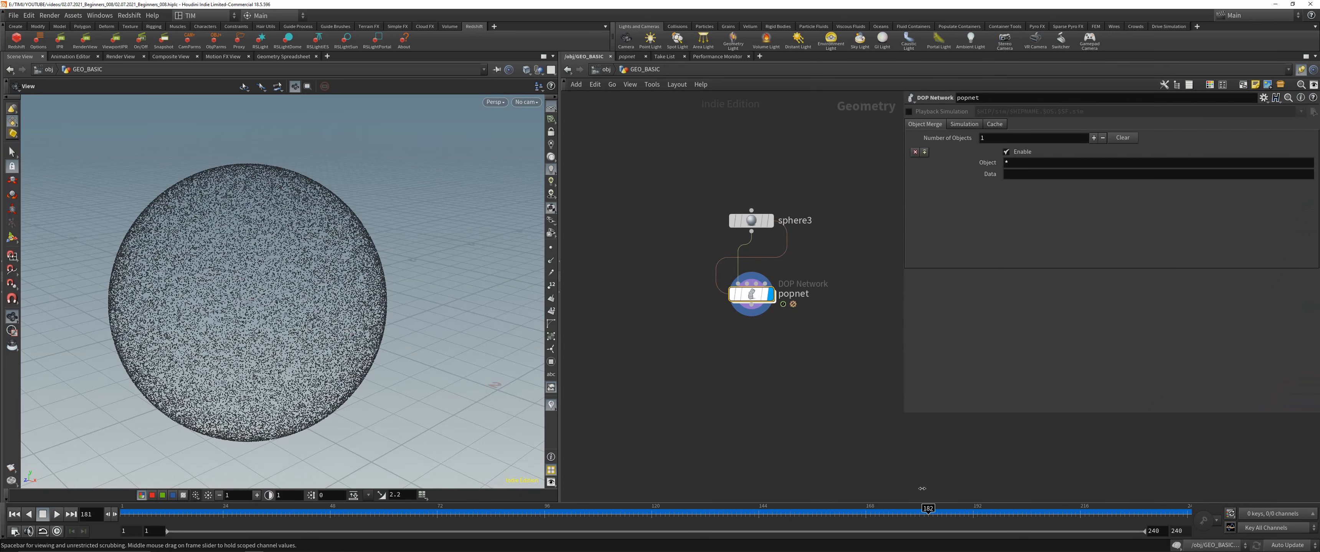
key("Left")
Enter the popnet network, enlarge the network area and space out the popobject, source_first_input and wire_pops_into_here nodes.
double_click(747, 298)
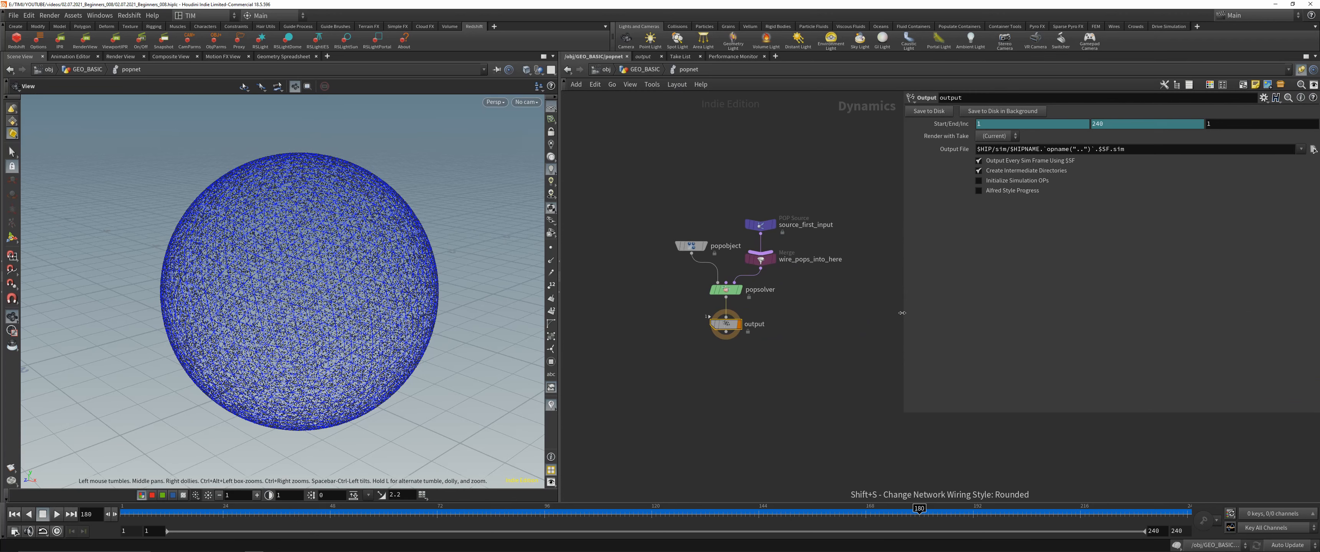
left_click_drag(902, 313, 1050, 313)
left_click_drag(691, 247, 651, 259)
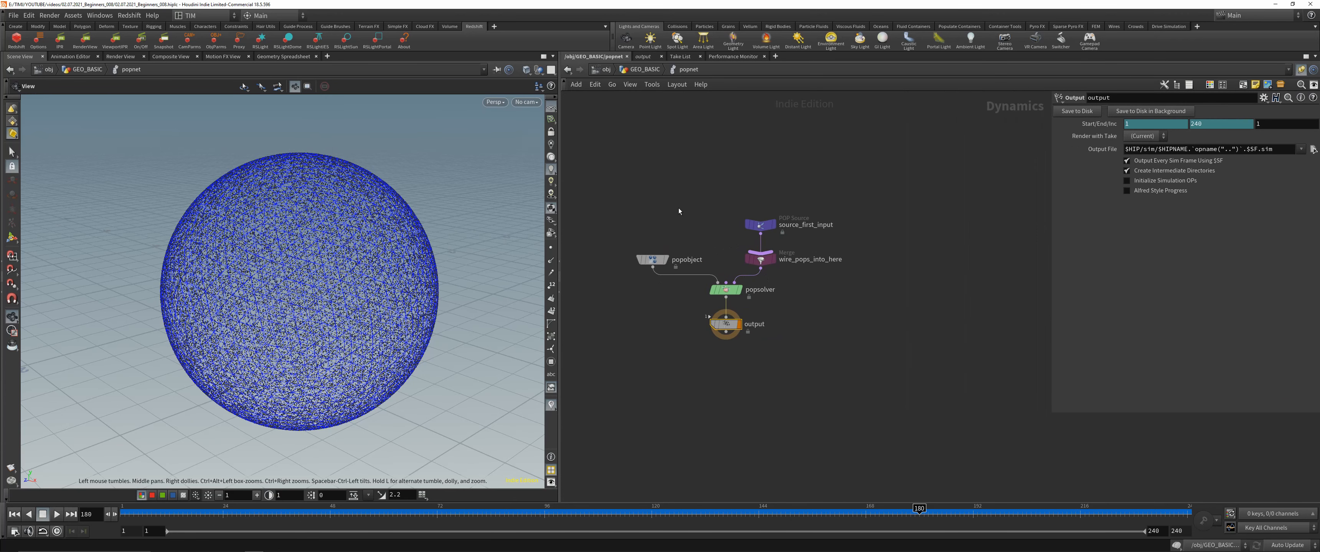
scroll(710, 274, "up", 4)
left_click(831, 256)
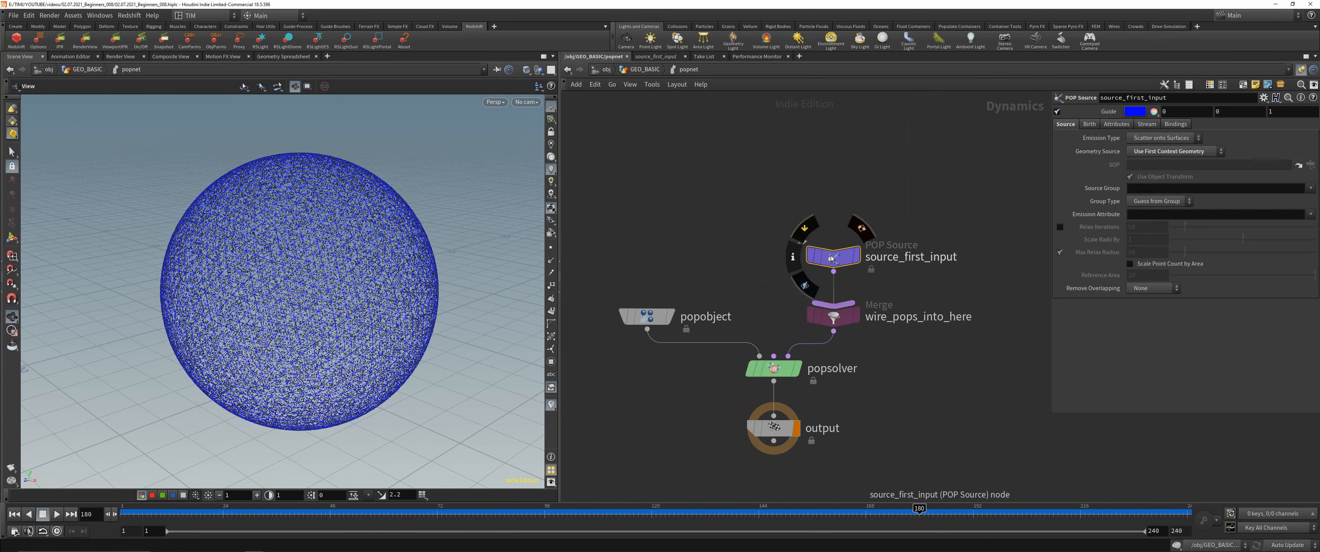
left_click_drag(831, 259, 831, 199)
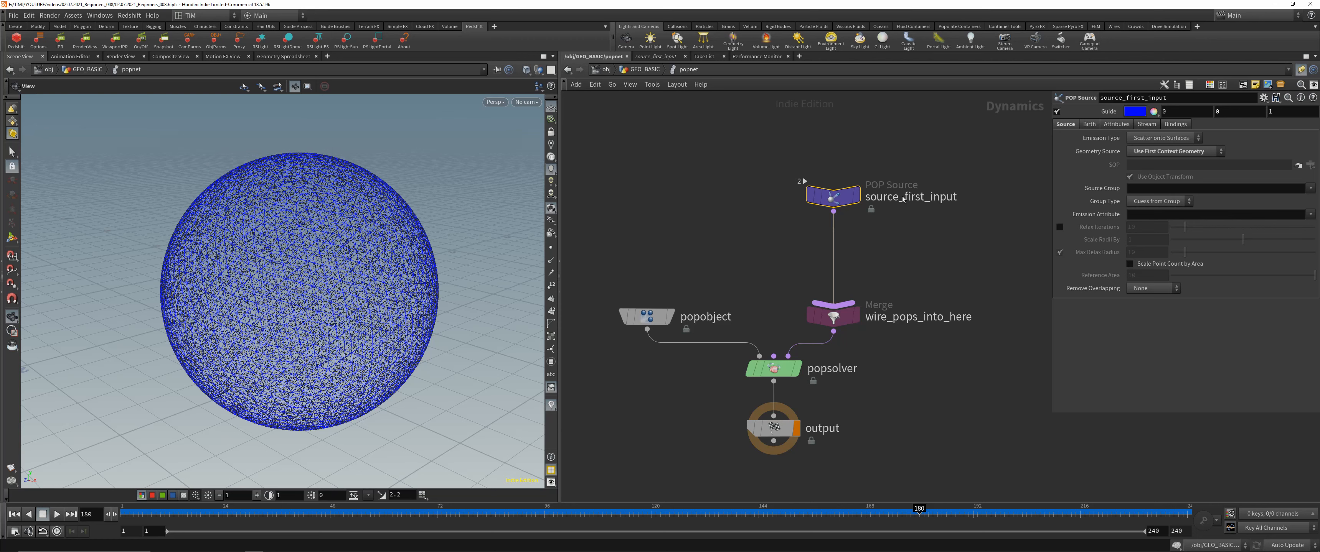
left_click_drag(833, 316, 833, 287)
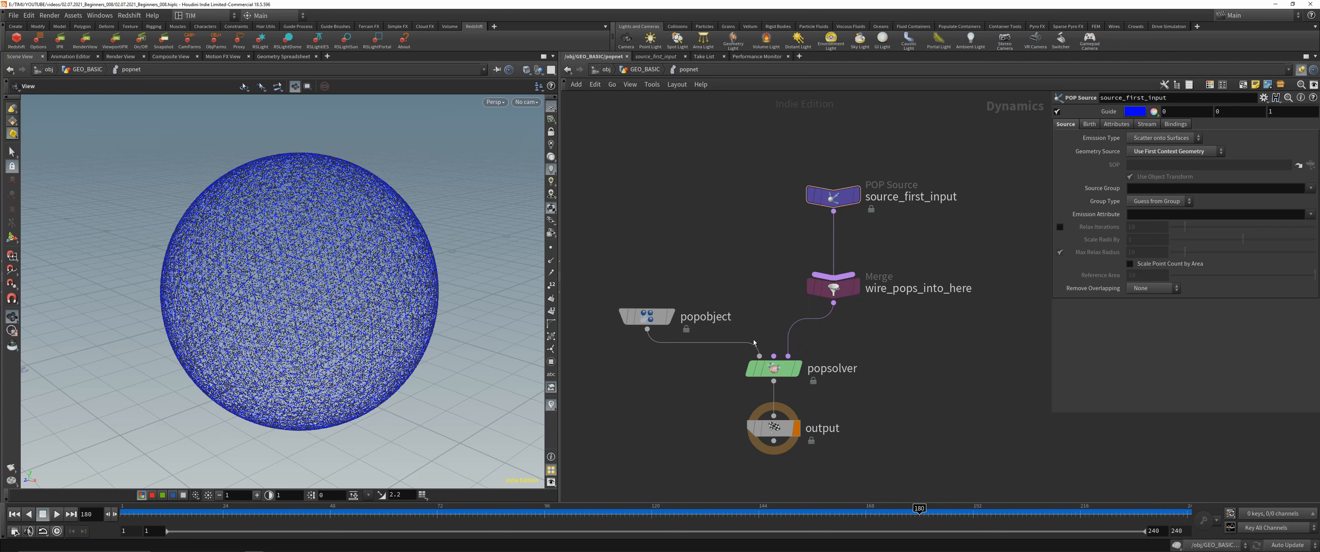
Examine the popsolver, popobject, merge and POP Source nodes, and how sphere3 feeds the popnet one level up.
left_click(773, 368)
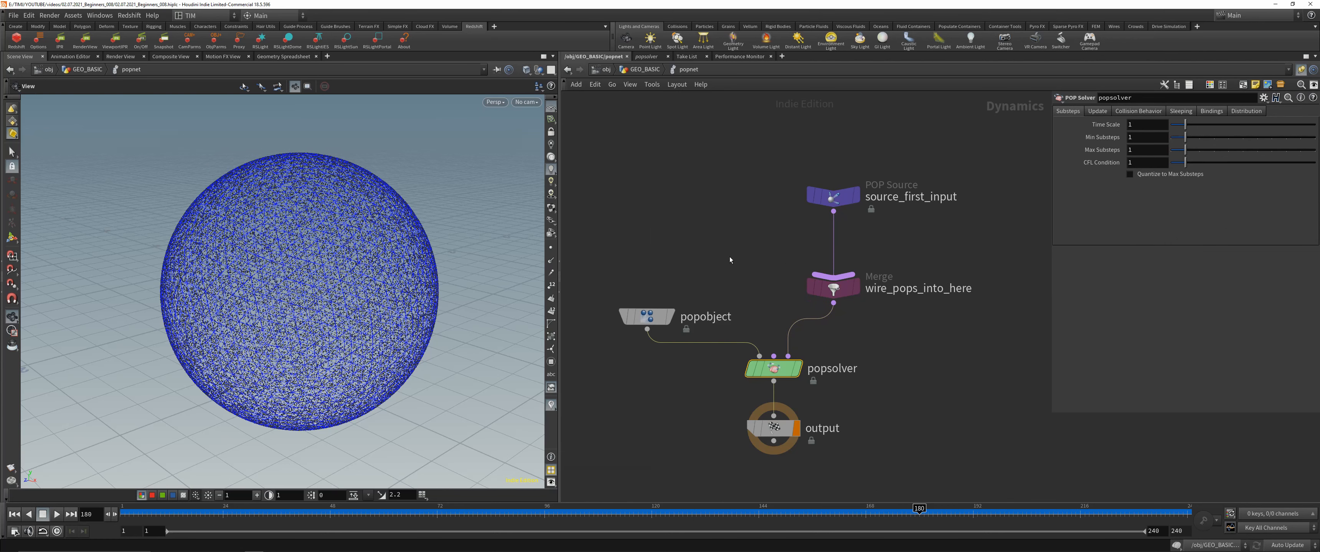
left_click(648, 318)
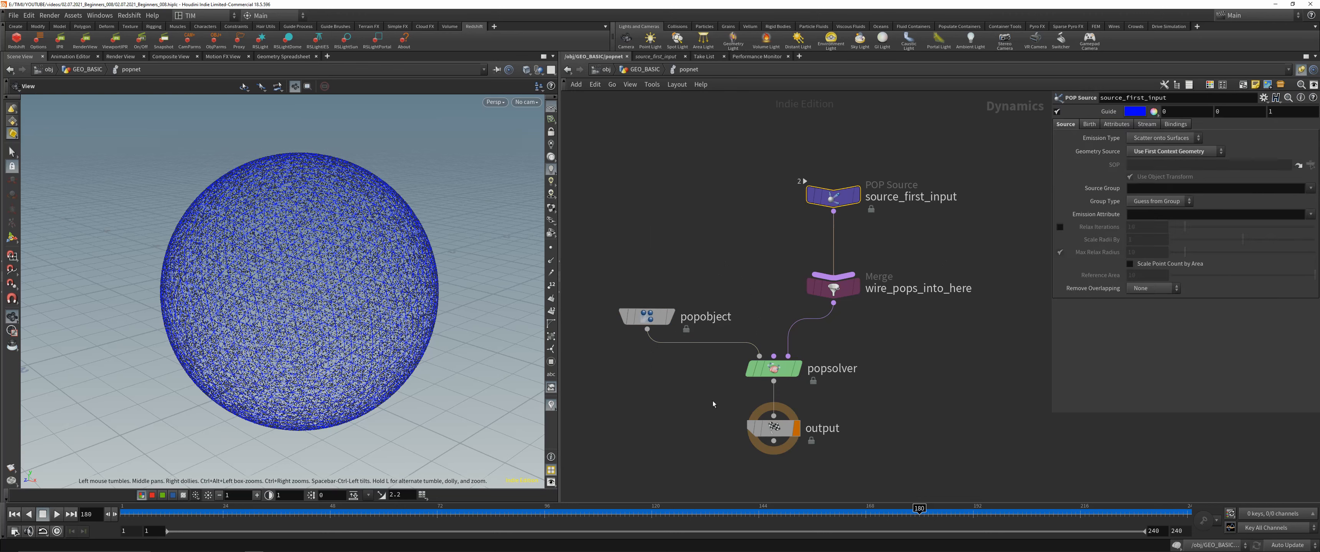
left_click(774, 368)
left_click(1138, 111)
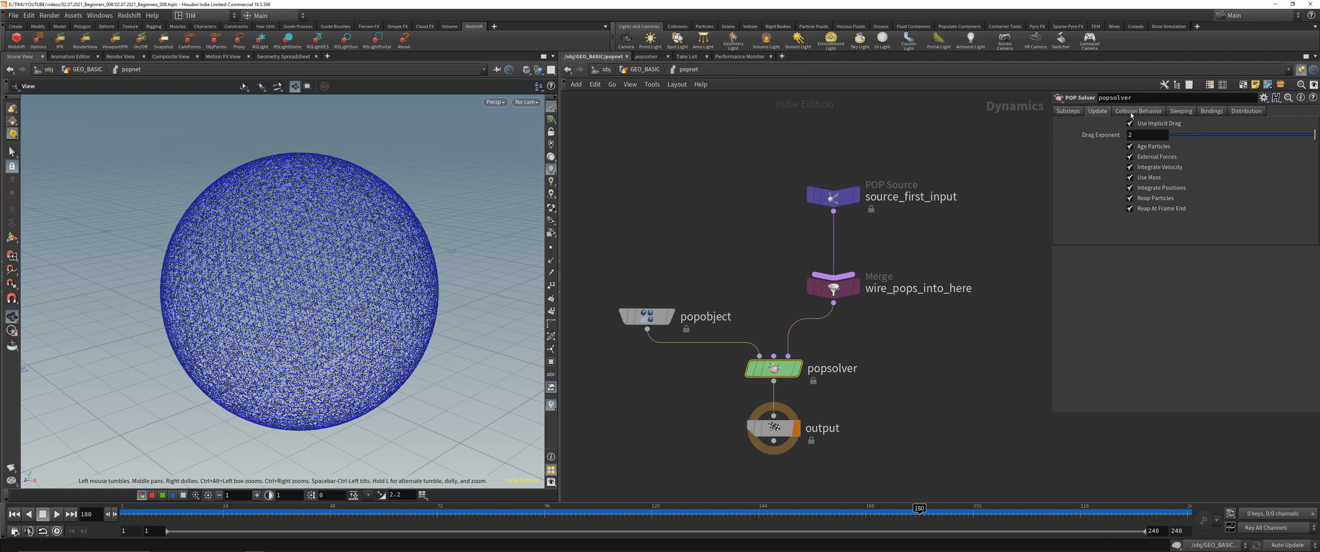
left_click(1181, 111)
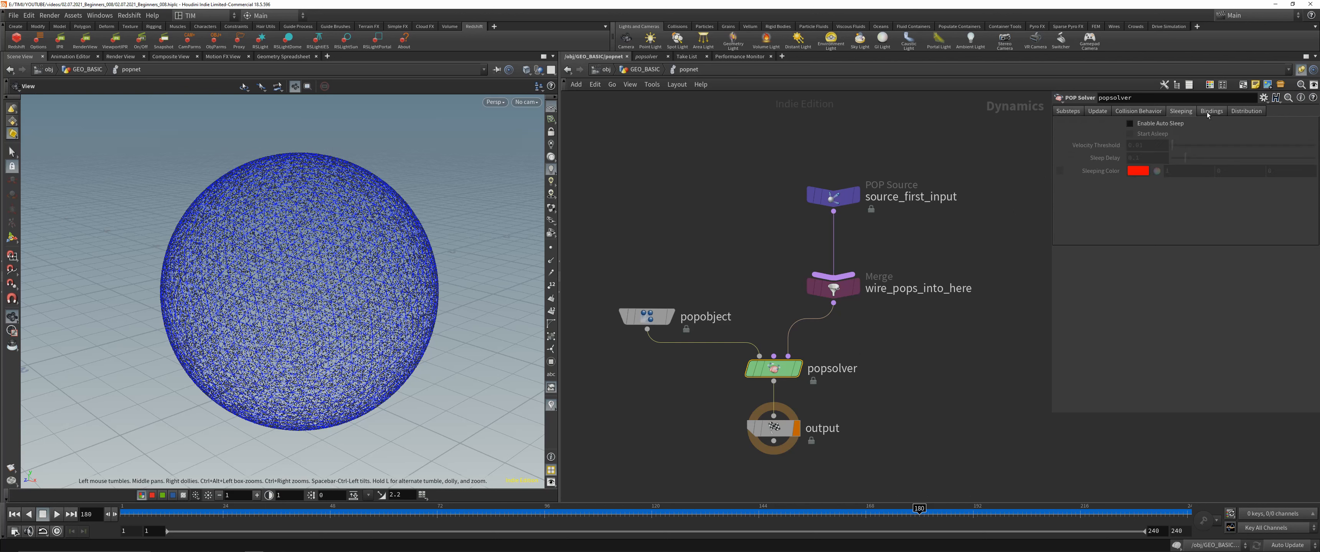
left_click(1246, 111)
left_click(1067, 112)
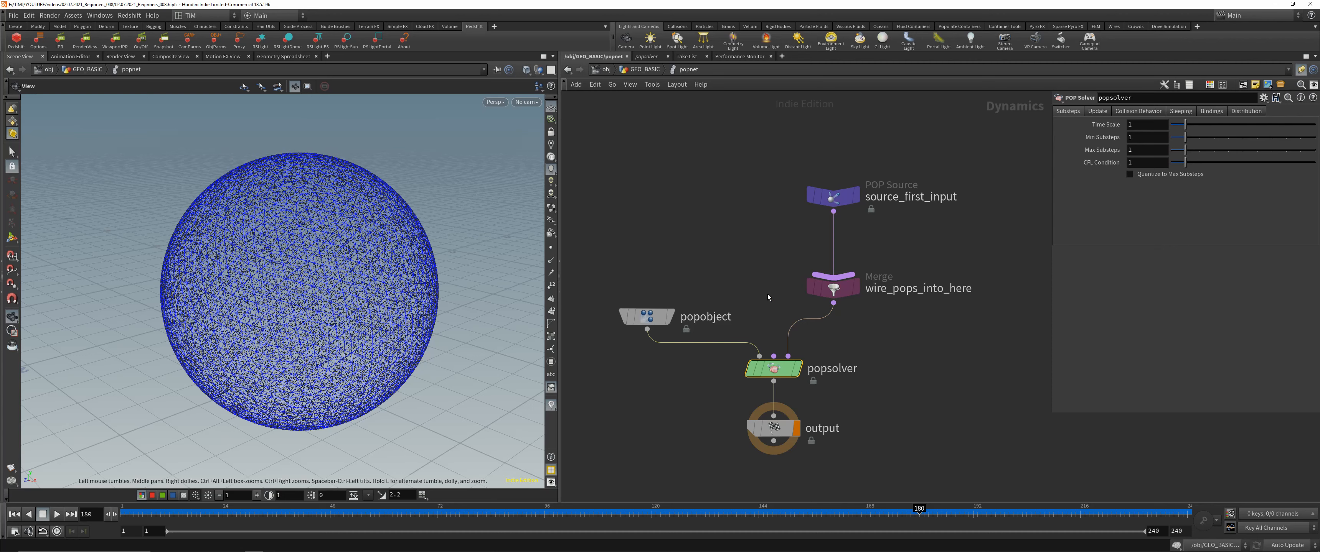
left_click(833, 286)
left_click_drag(855, 222, 873, 231)
middle_click_drag(1036, 222, 988, 265)
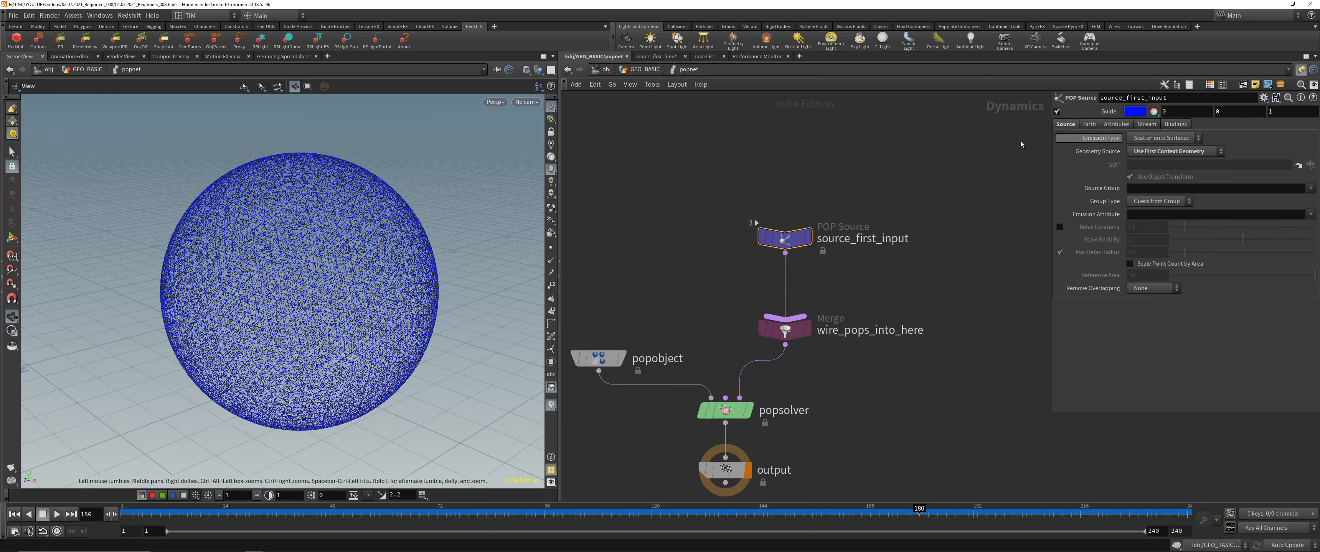
left_click(630, 71)
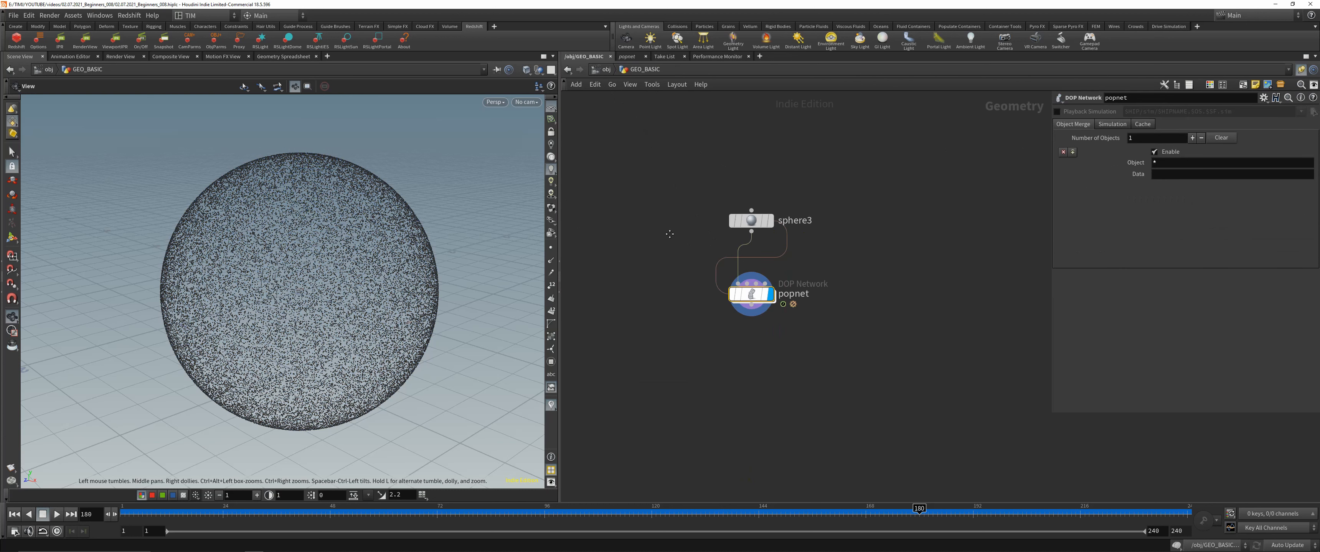
double_click(940, 290)
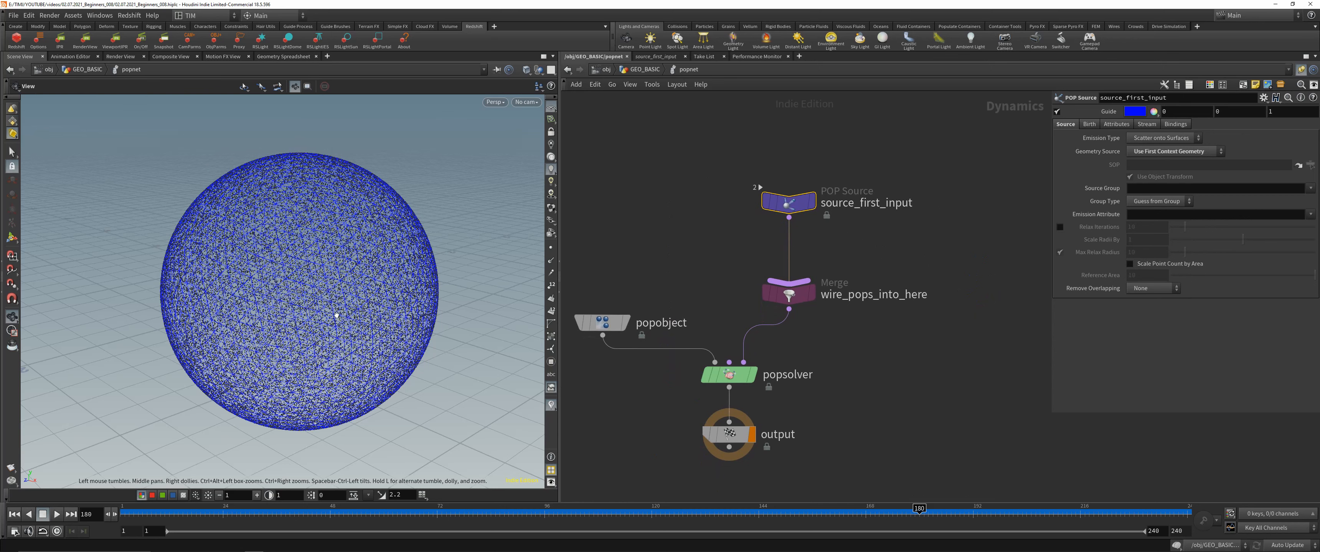
Set source_first_input's Emission Type to All Points and scrub the timeline to check the emission.
left_click(1149, 153)
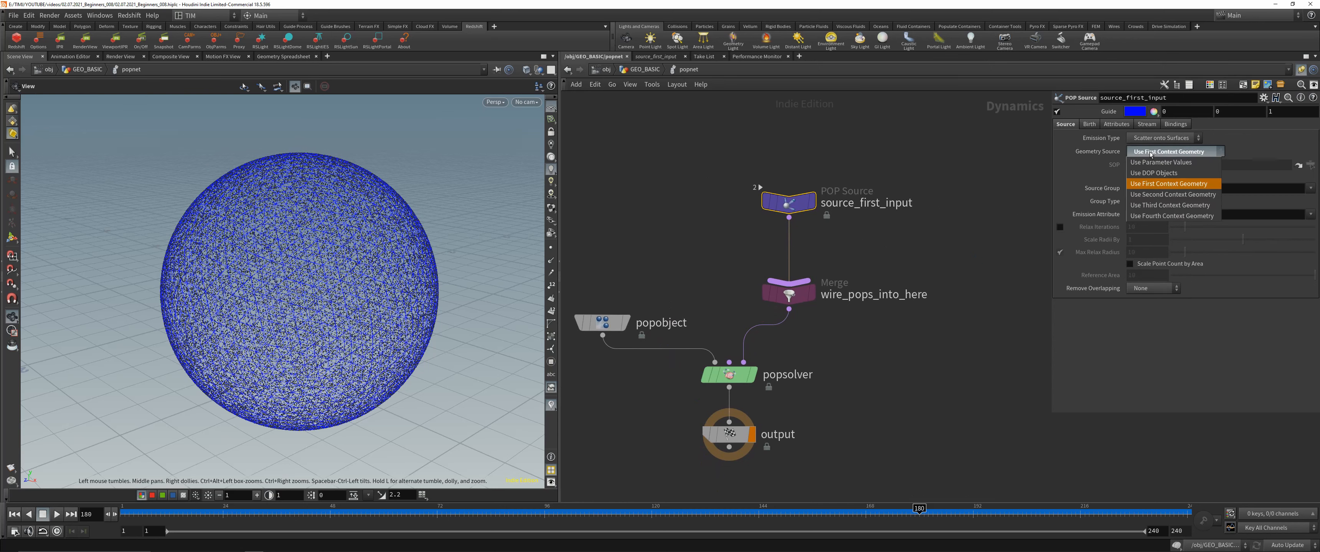
left_click(1150, 153)
left_click(1150, 140)
left_click(1150, 152)
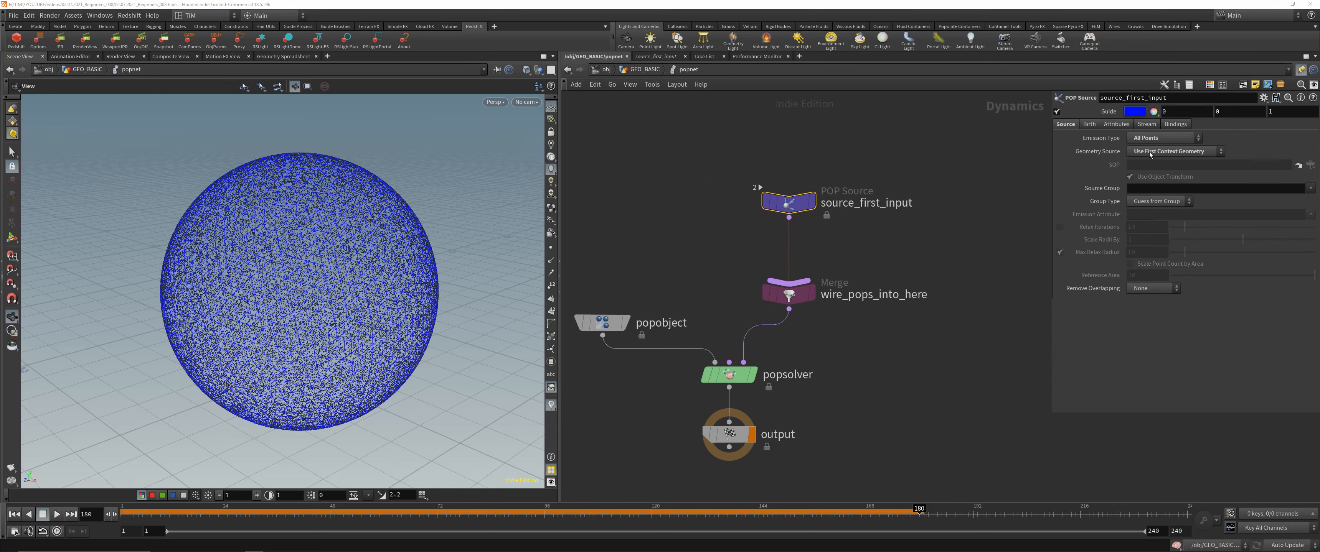
left_click_drag(371, 513, 73, 500)
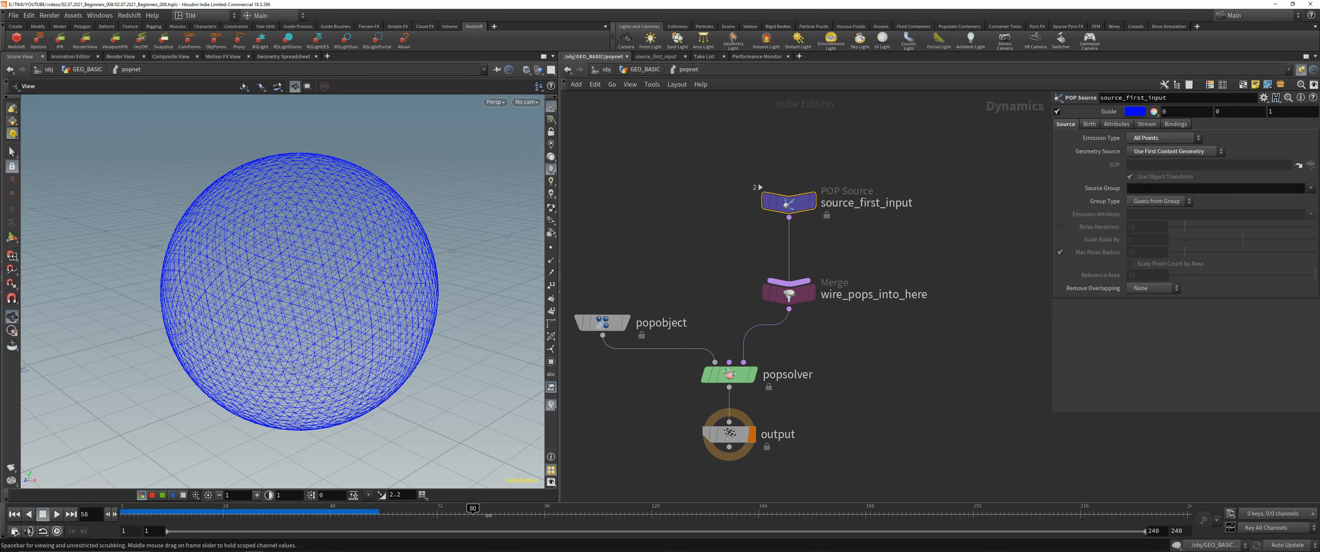
Try the All Geometry and Points emission types on source_first_input.
left_click(1147, 139)
left_click(1136, 159)
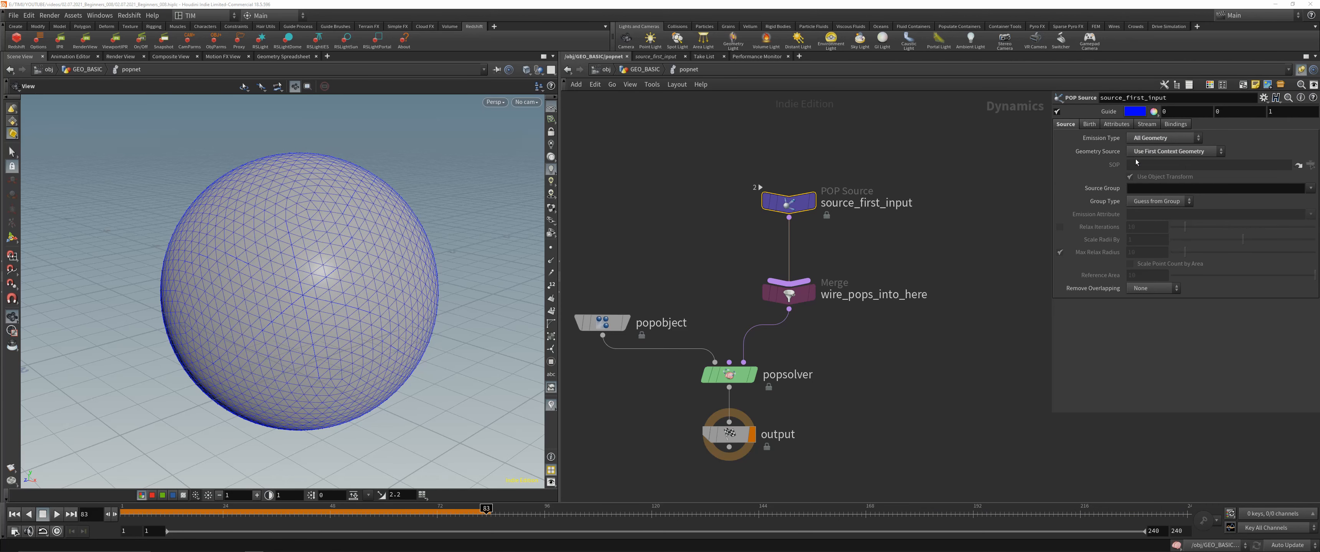
left_click(1144, 142)
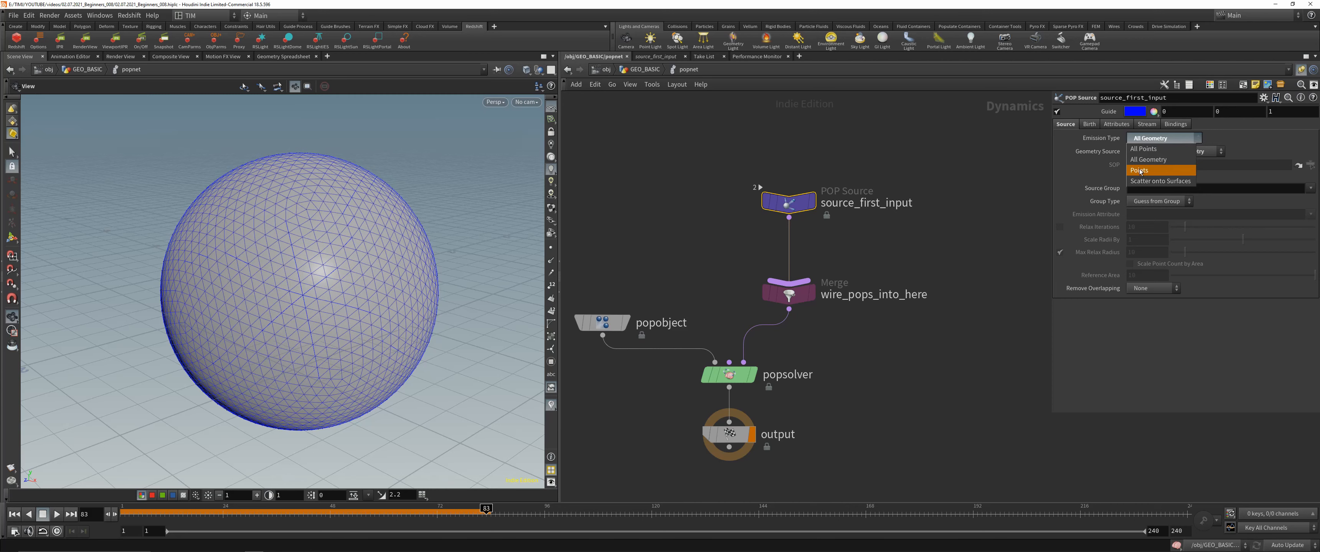
left_click(1139, 170)
Set the Emission Type back to Scatter onto Surfaces and return the timeline to frame 1.
left_click(1149, 141)
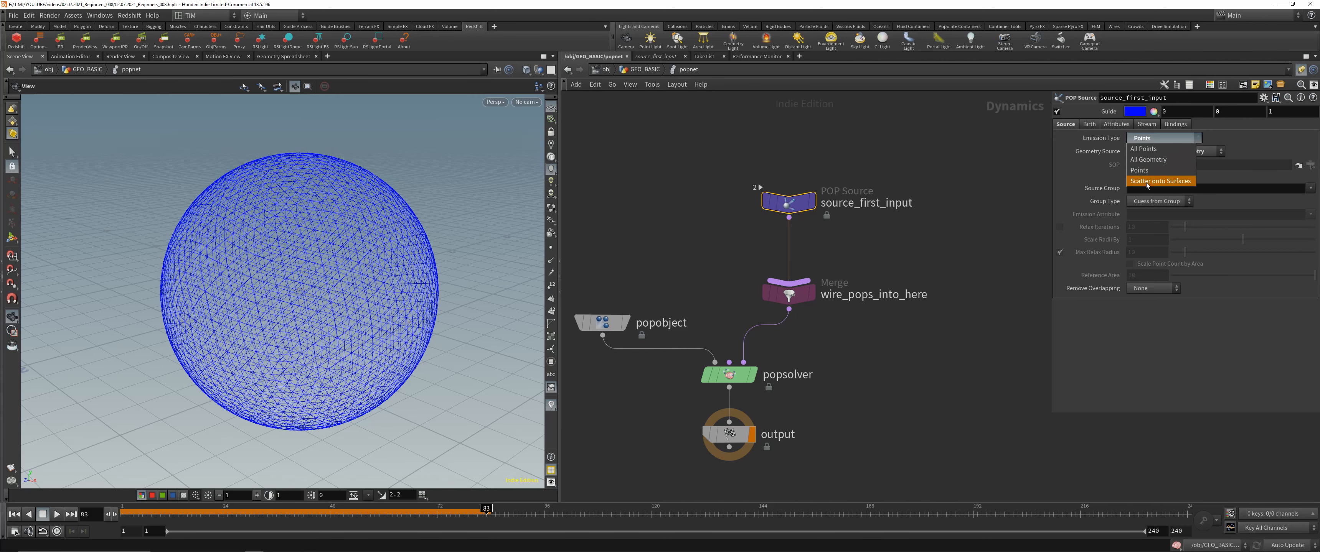
left_click(1141, 181)
left_click_drag(486, 513, 122, 513)
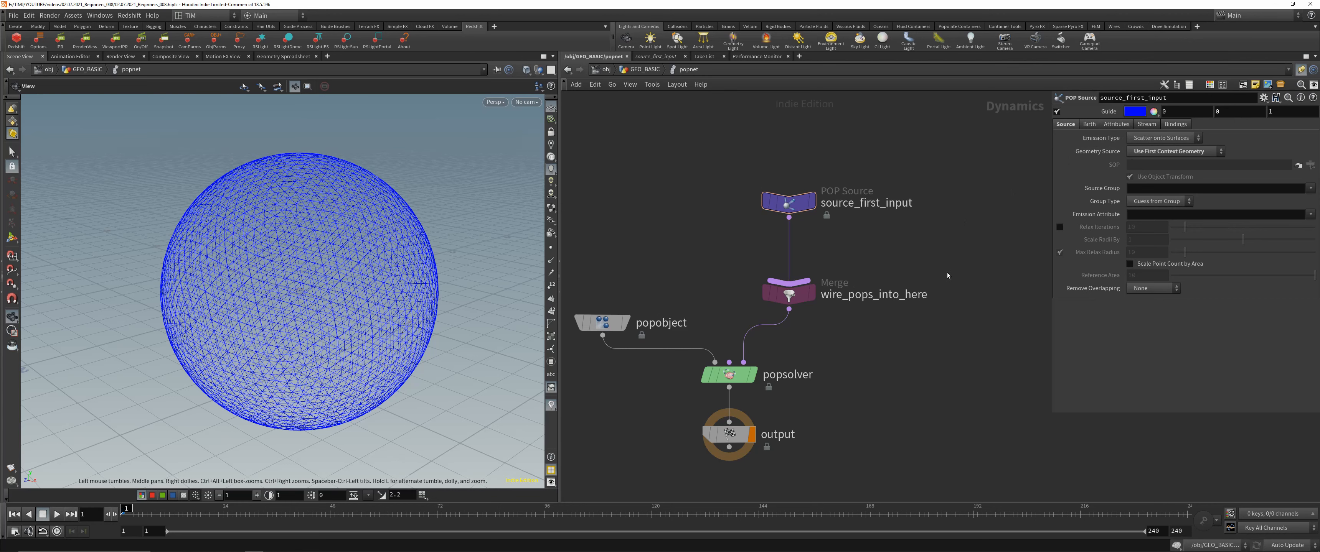
Go up to the geometry level and insert a duplicate of scatter1 between sphere3 and popnet.
key("u")
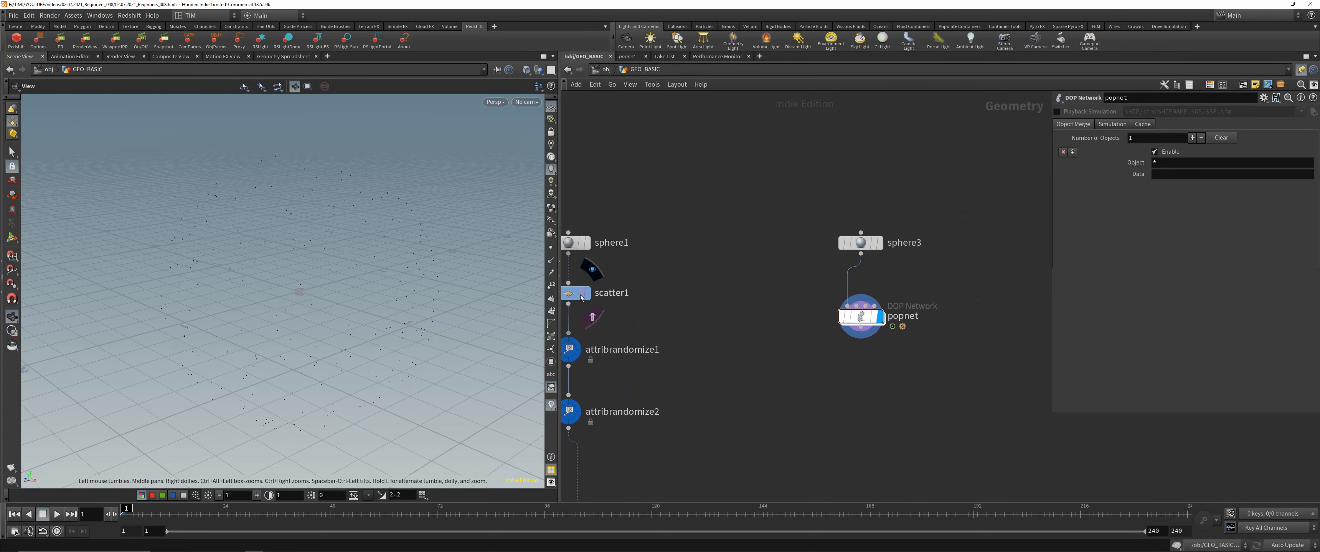
left_click_drag(581, 298, 859, 287, "alt")
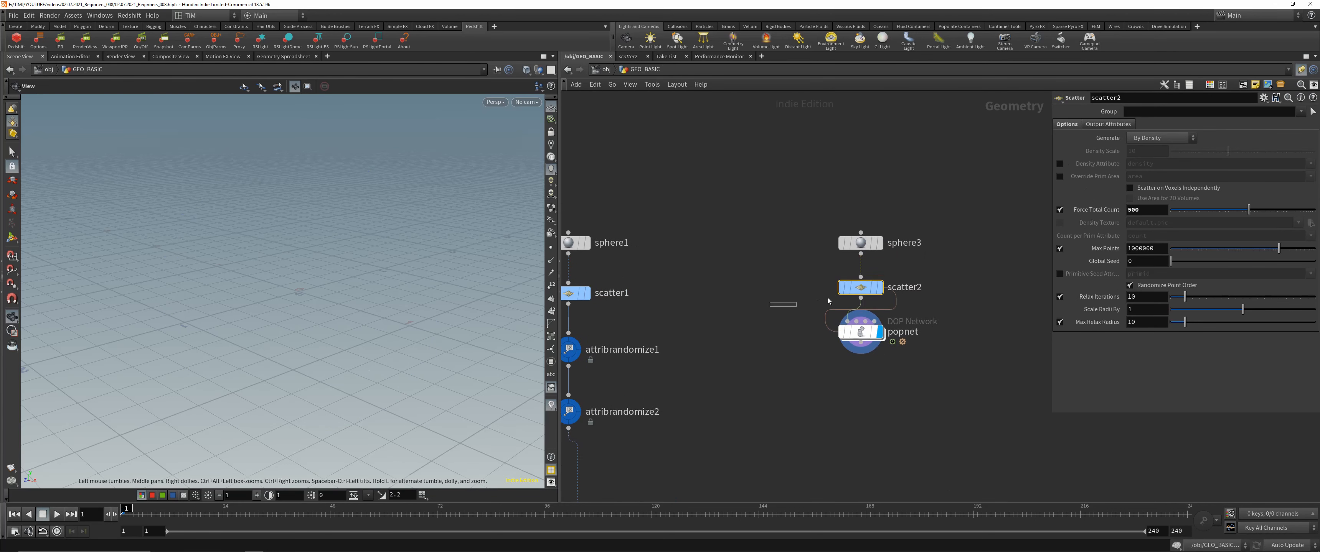
left_click(864, 340)
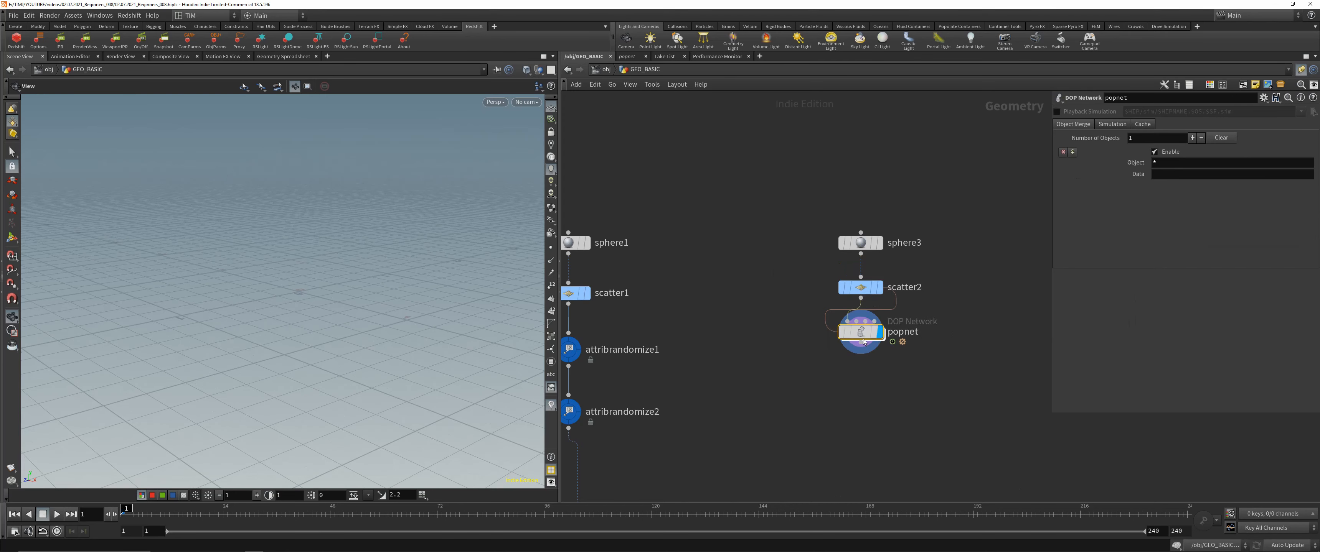
Inside popnet, set source_first_input's Emission Type to All Points and show its birth parameters.
double_click(864, 342)
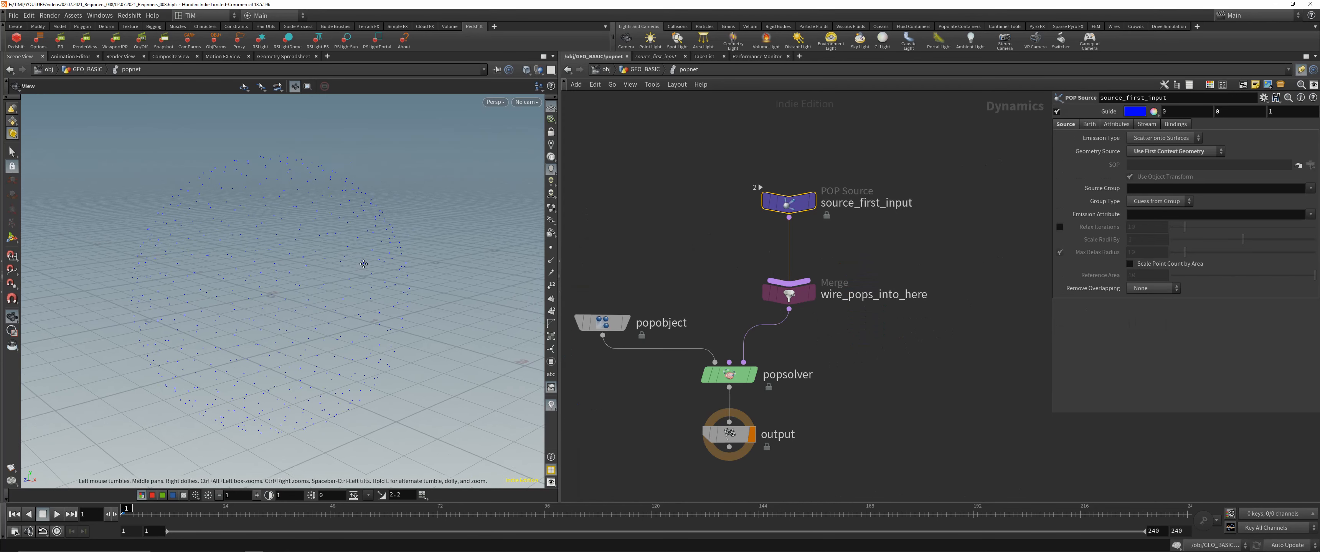
left_click(1159, 137)
left_click(1159, 149)
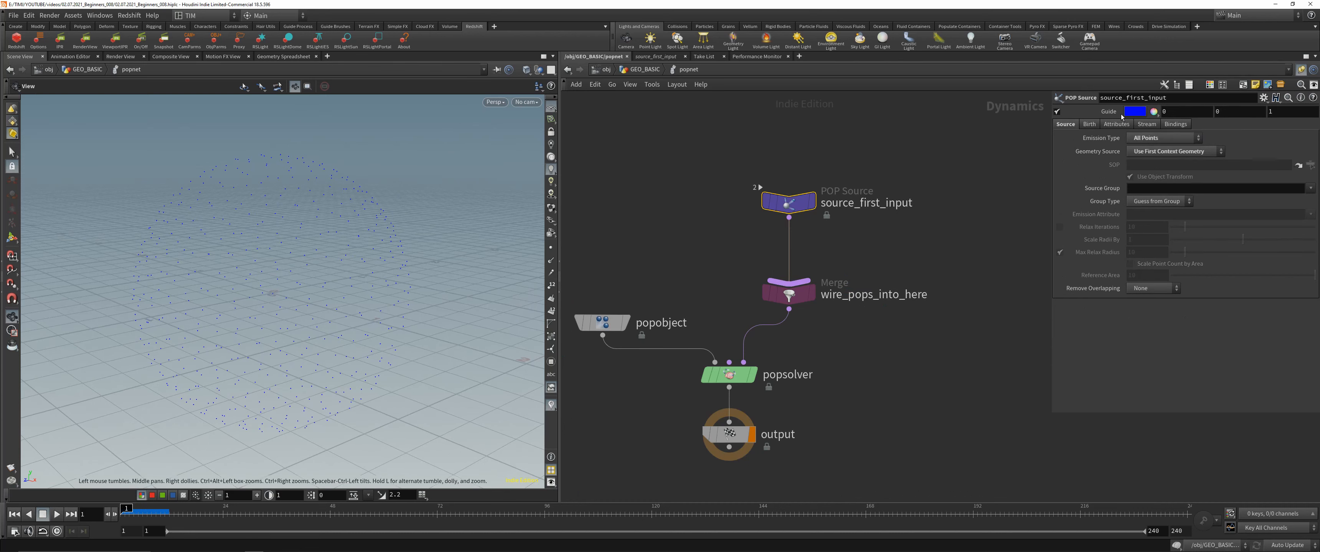
left_click(1094, 125)
left_click(1072, 128)
left_click(1089, 125)
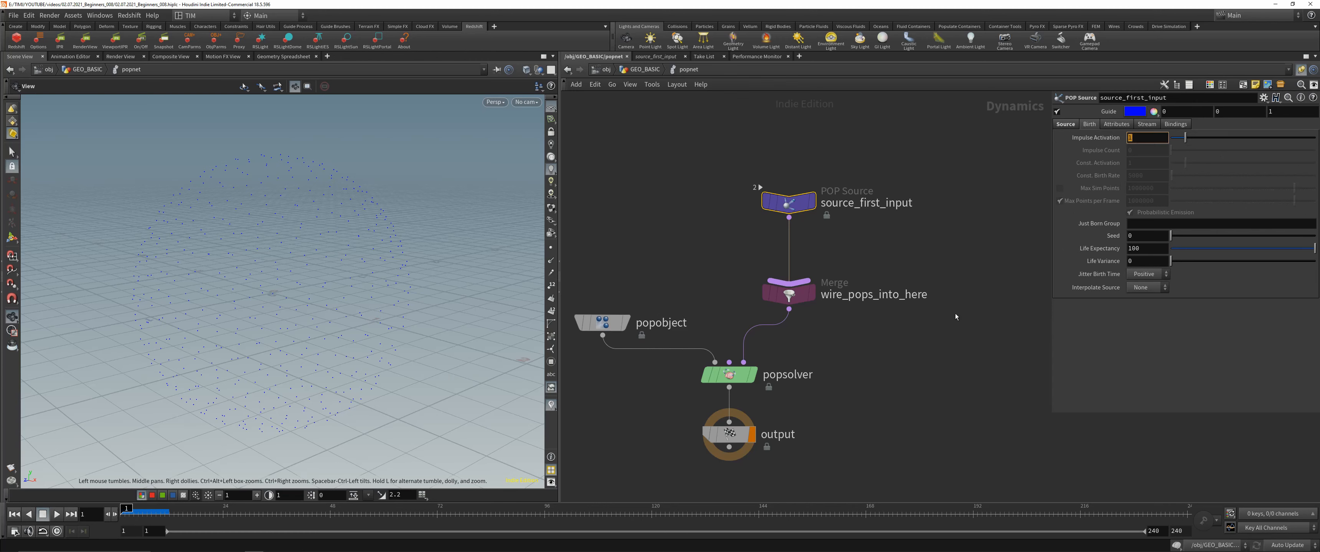
Add a POP Wind node and wire it into popsolver's middle input, moving popsolver and output down to make room.
left_click_drag(633, 469, 789, 369)
left_click_drag(708, 432, 704, 484)
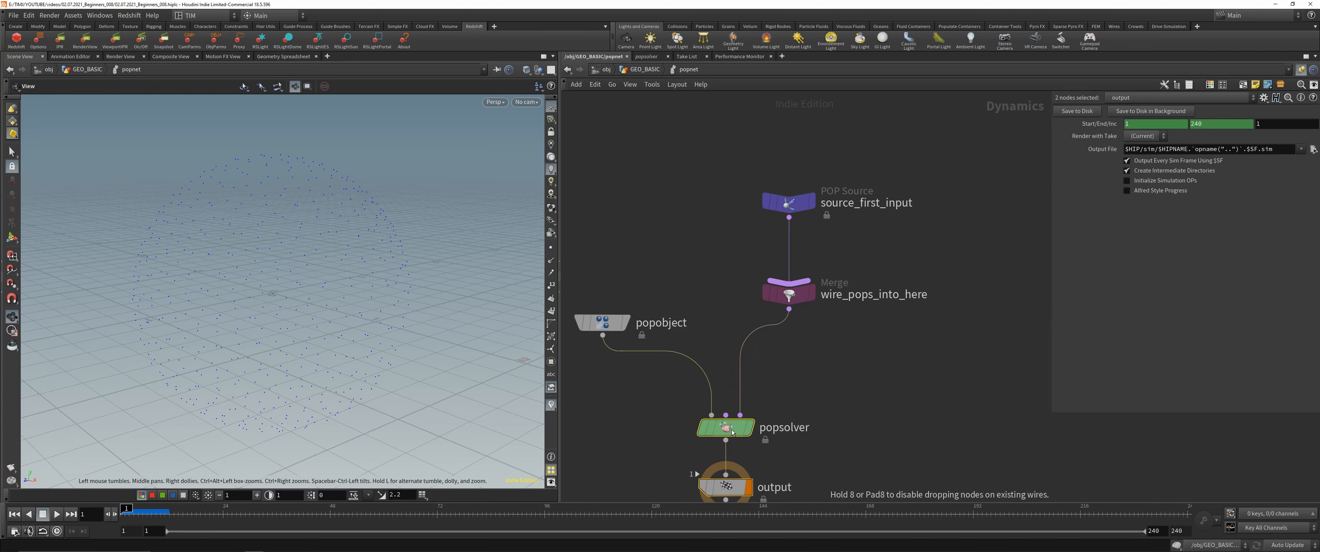
left_click(699, 281)
key("Tab")
type("popw")
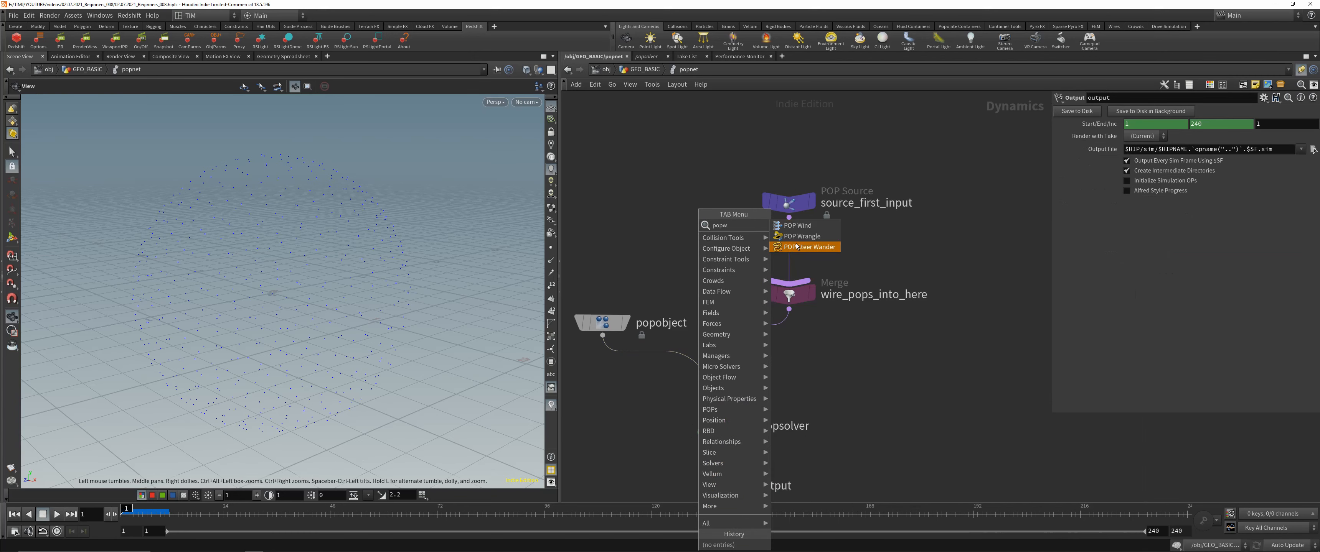
left_click(808, 227)
left_click(680, 270)
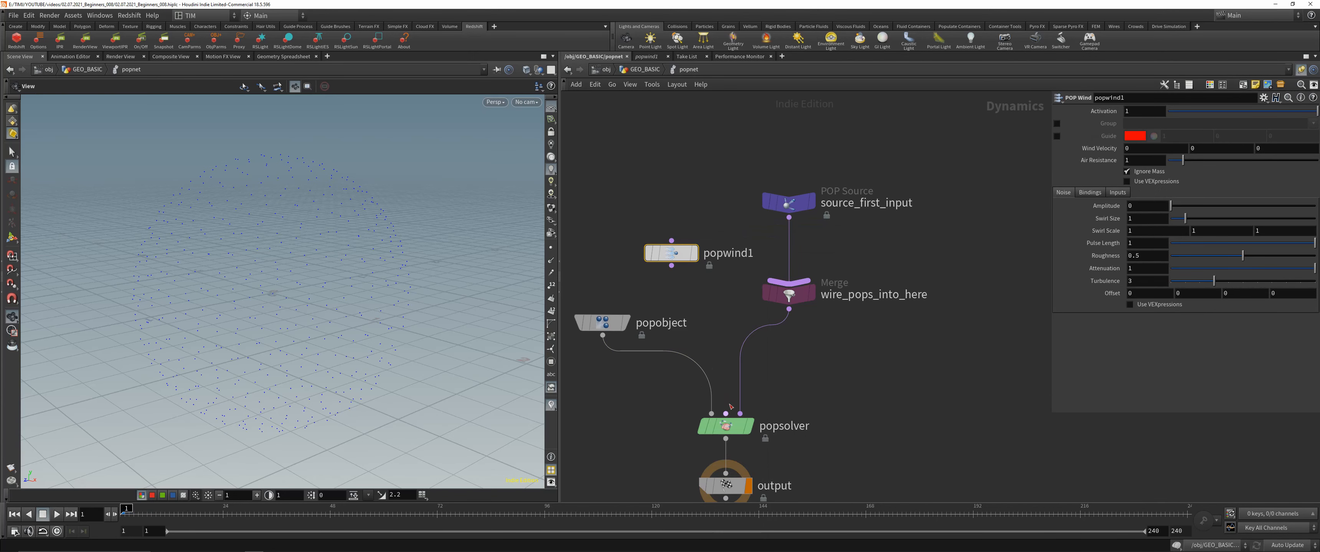
left_click_drag(726, 413, 676, 280)
left_click_drag(662, 290, 660, 297)
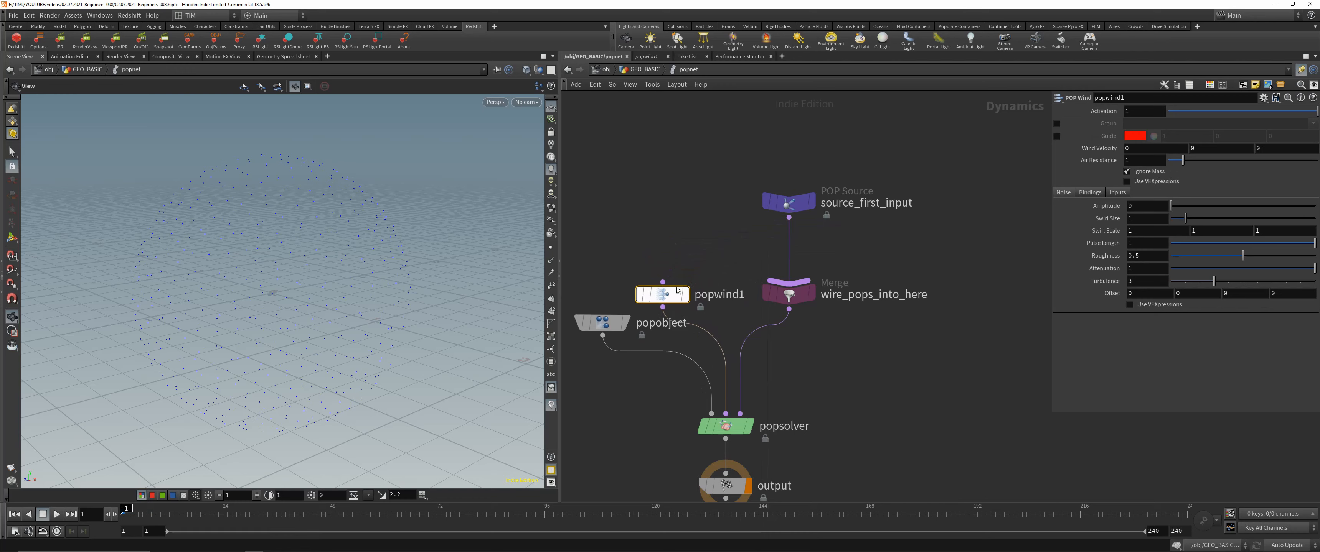
Set the POP Wind noise Amplitude to 0.5 and play the simulation.
left_click(1156, 204)
type("0.")
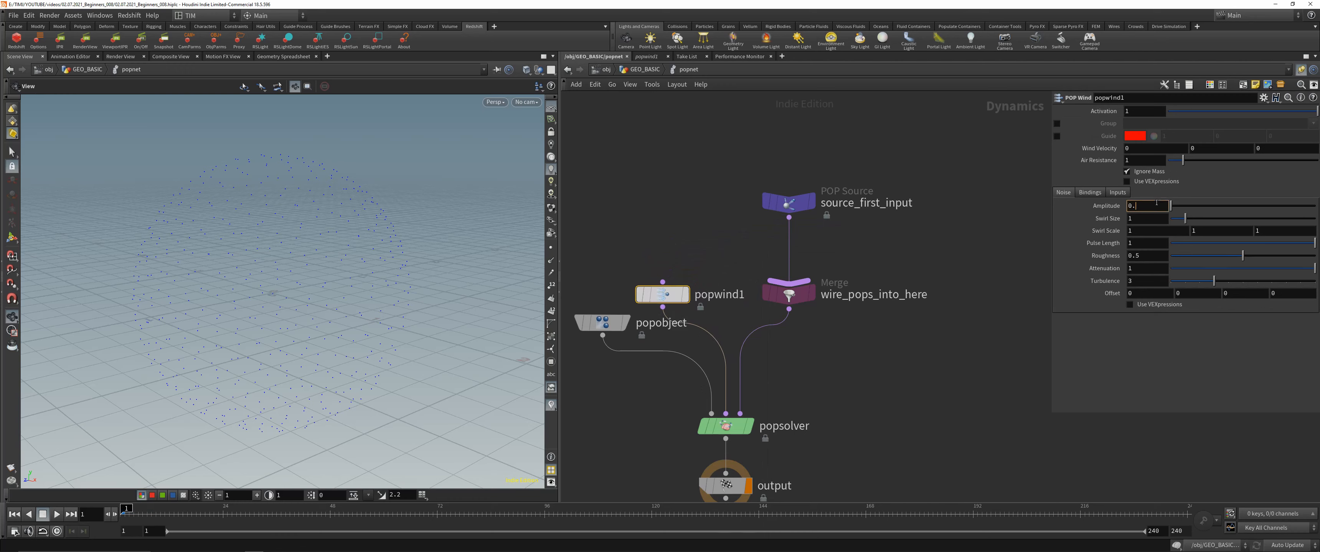
type("5")
key("Return")
left_click(57, 515)
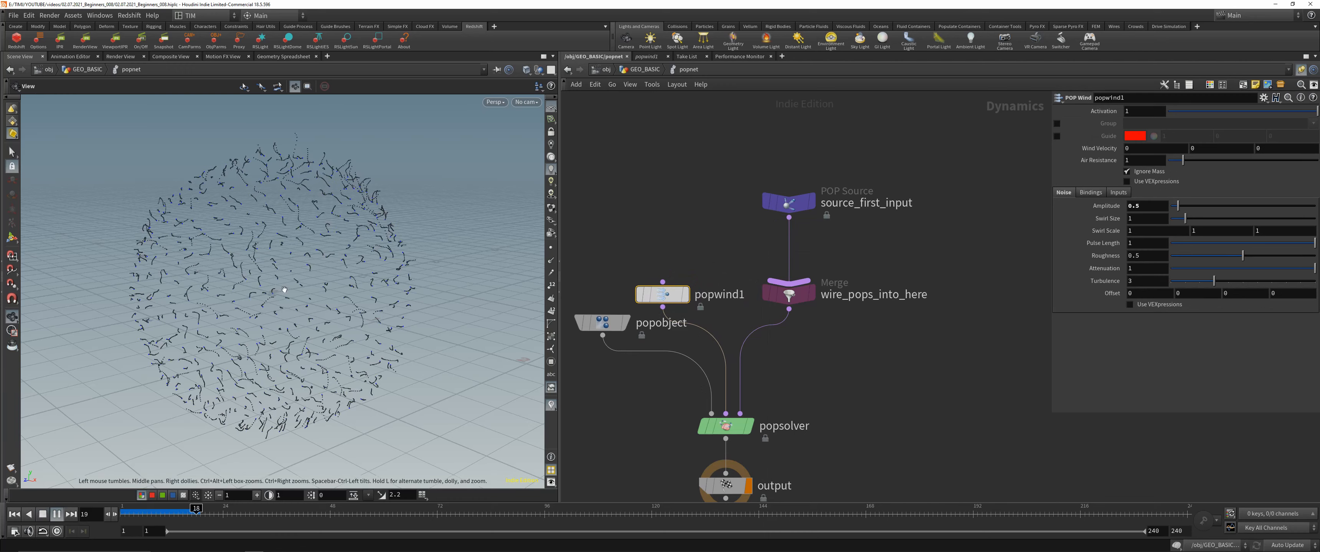
Scrub through the wind simulation's frames and examine how the particles move, up close and from a distance.
left_click(436, 512)
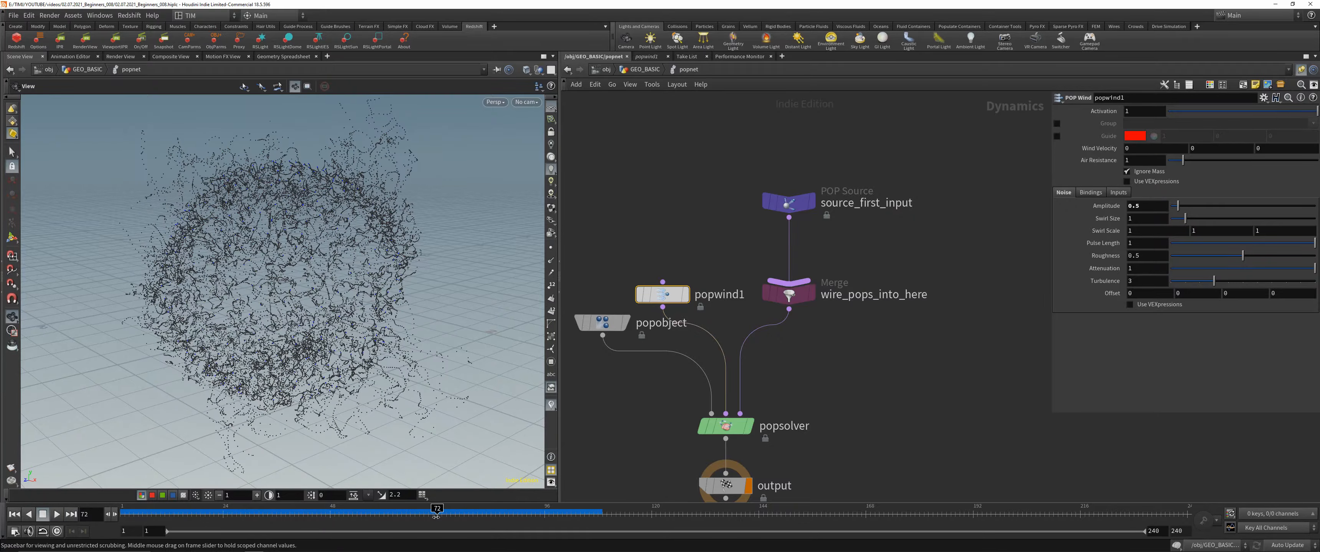
left_click_drag(436, 515, 161, 512)
scroll(366, 176, "up", 5)
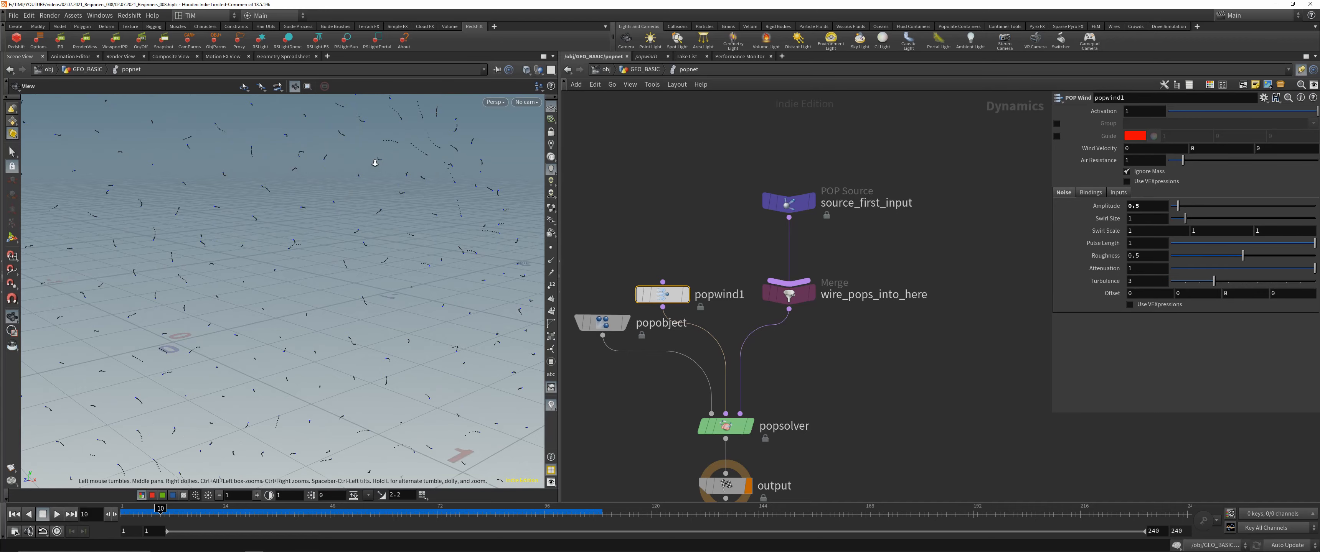
scroll(347, 200, "down", 6)
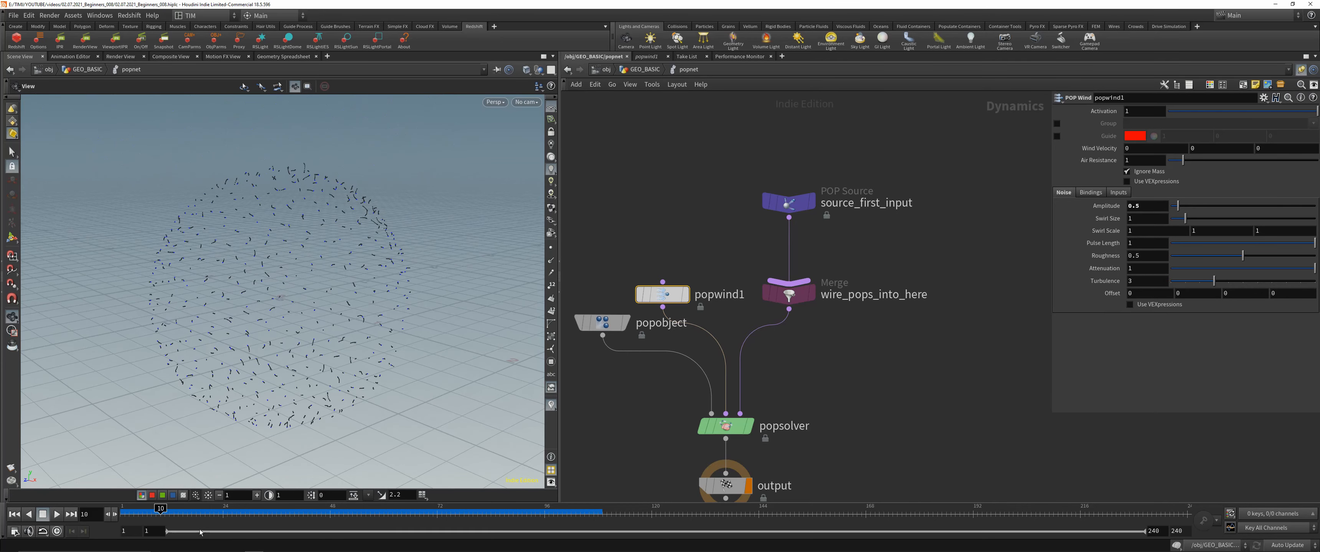
left_click_drag(160, 511, 115, 508)
left_click_drag(256, 510, 540, 509)
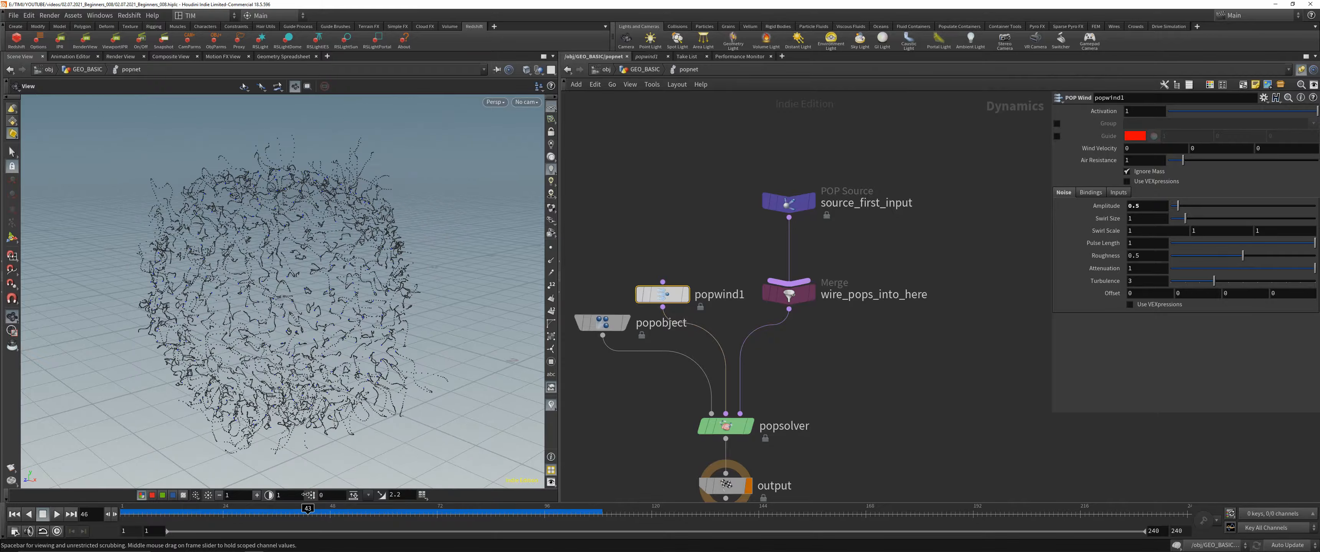
Go up to the geometry level and display sphere3 and scatter2 in turn to compare the sphere's mesh with its scattered points.
key("u")
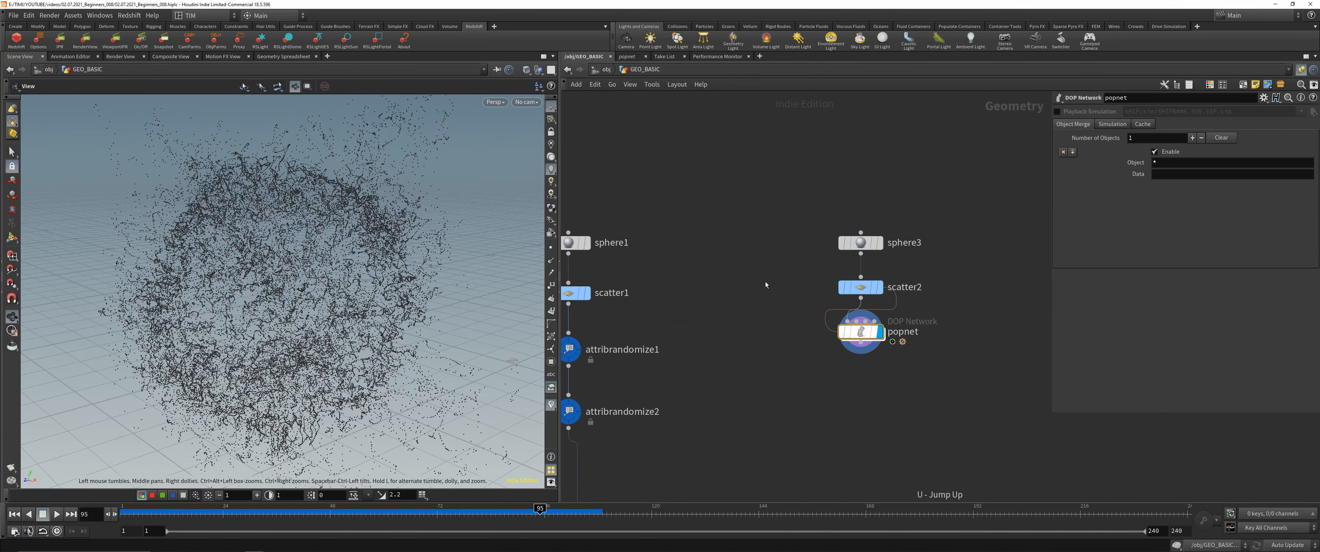
left_click(783, 230)
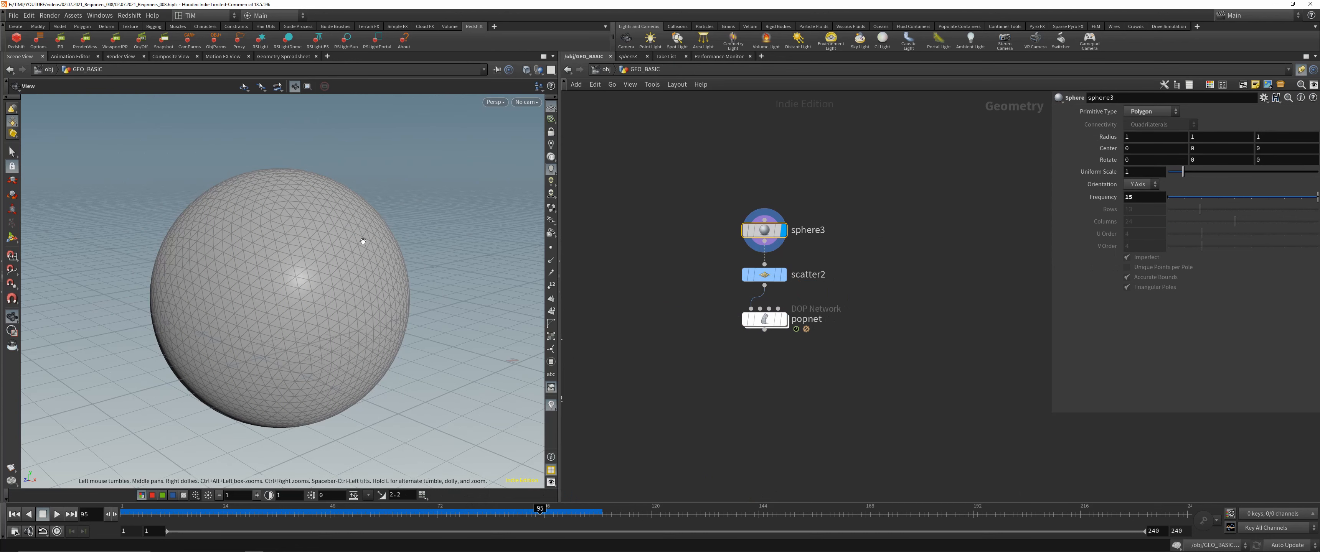
left_click(783, 275)
middle_click_drag(822, 268, 765, 283)
scroll(765, 283, "up", 1)
left_click(720, 237)
left_click(719, 291)
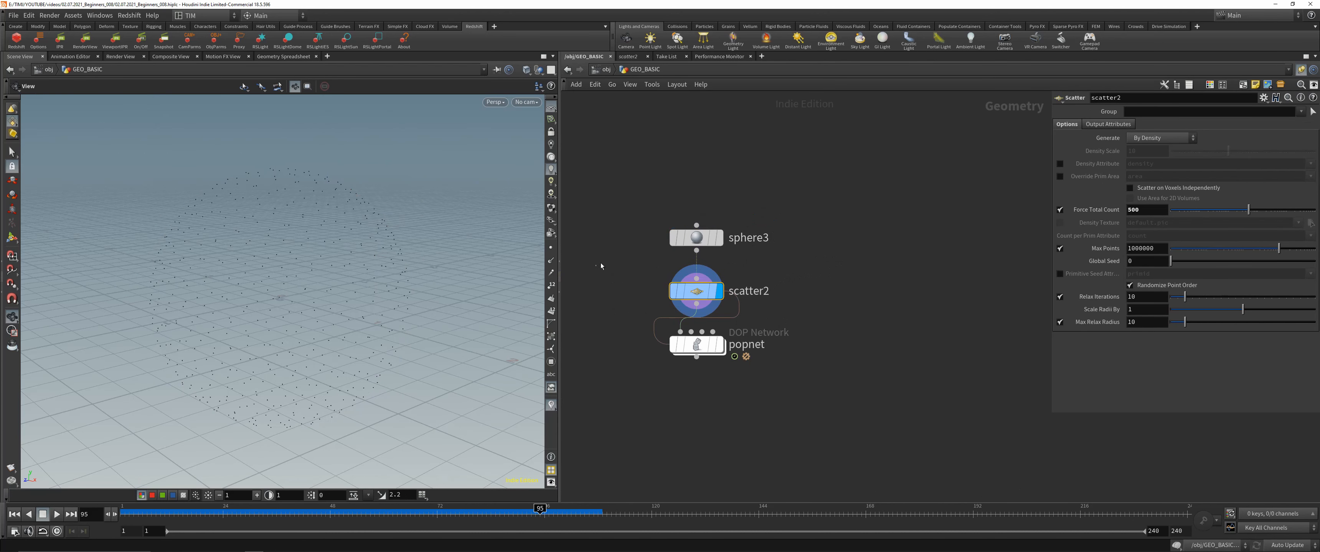
Add an Add node beside scatter2, wire sphere3 into it, and enable Delete Geometry But Keep the Points.
left_click(720, 238)
key("Tab")
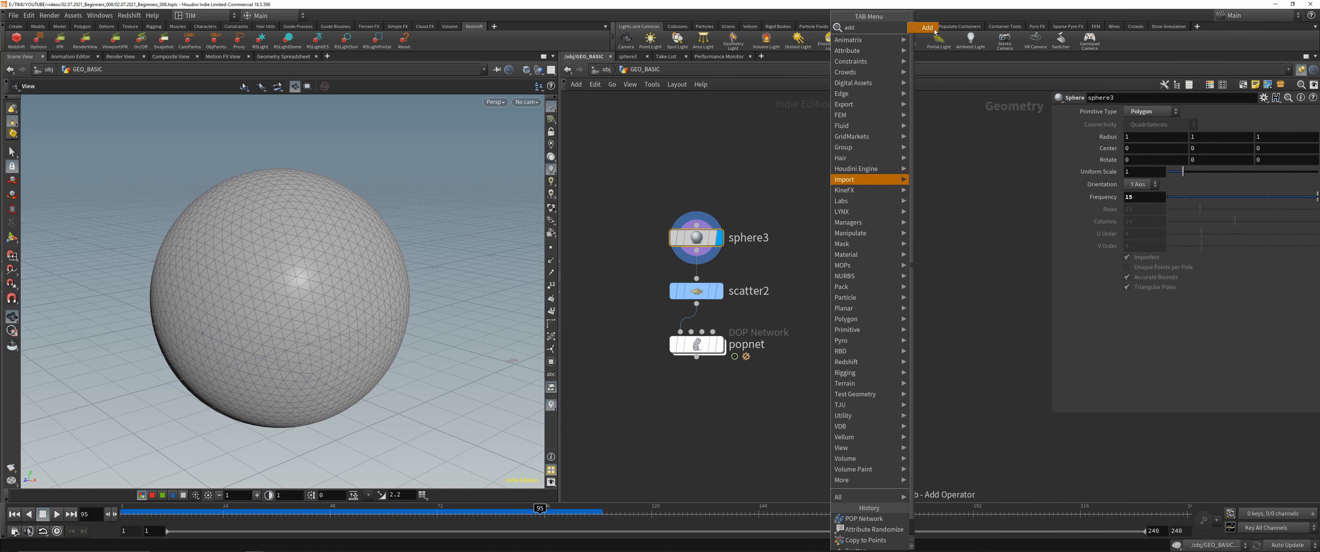
left_click(833, 181)
left_click(824, 292)
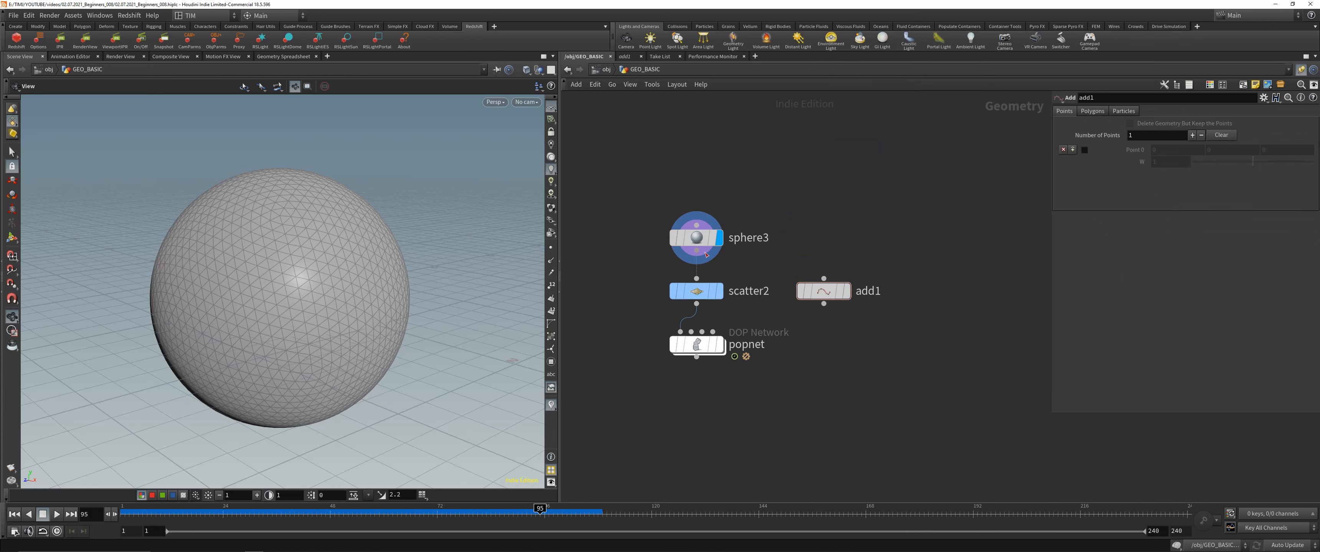
left_click_drag(706, 253, 823, 278)
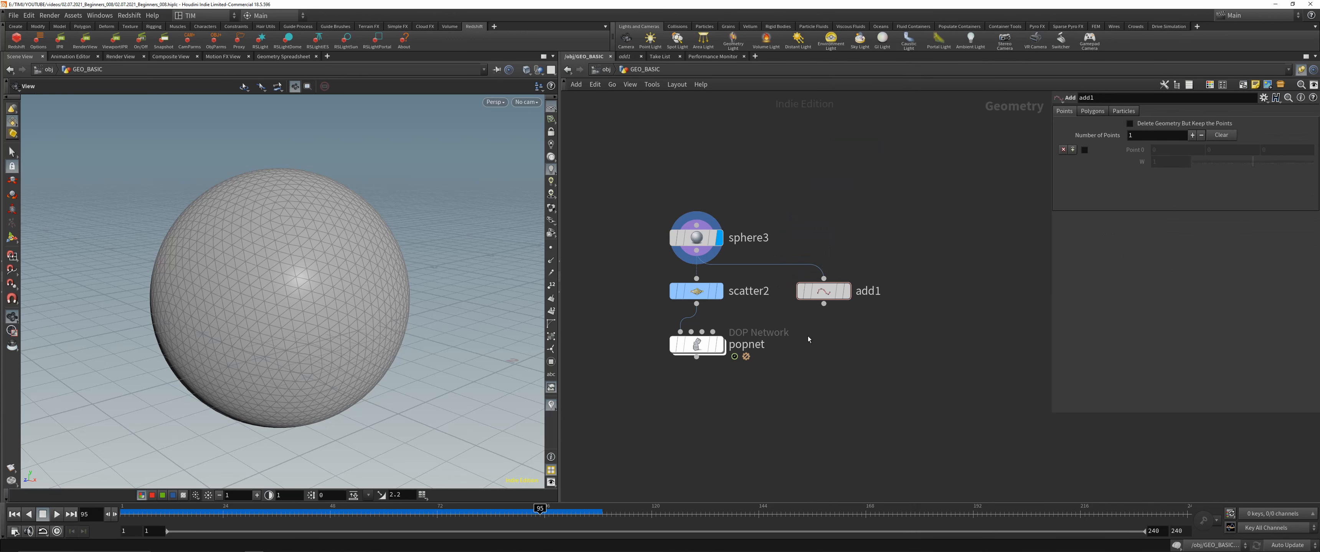
left_click(1131, 124)
Wire add1 into popnet's first input in place of scatter2, display popnet, and scrub through the simulation.
left_click(823, 304)
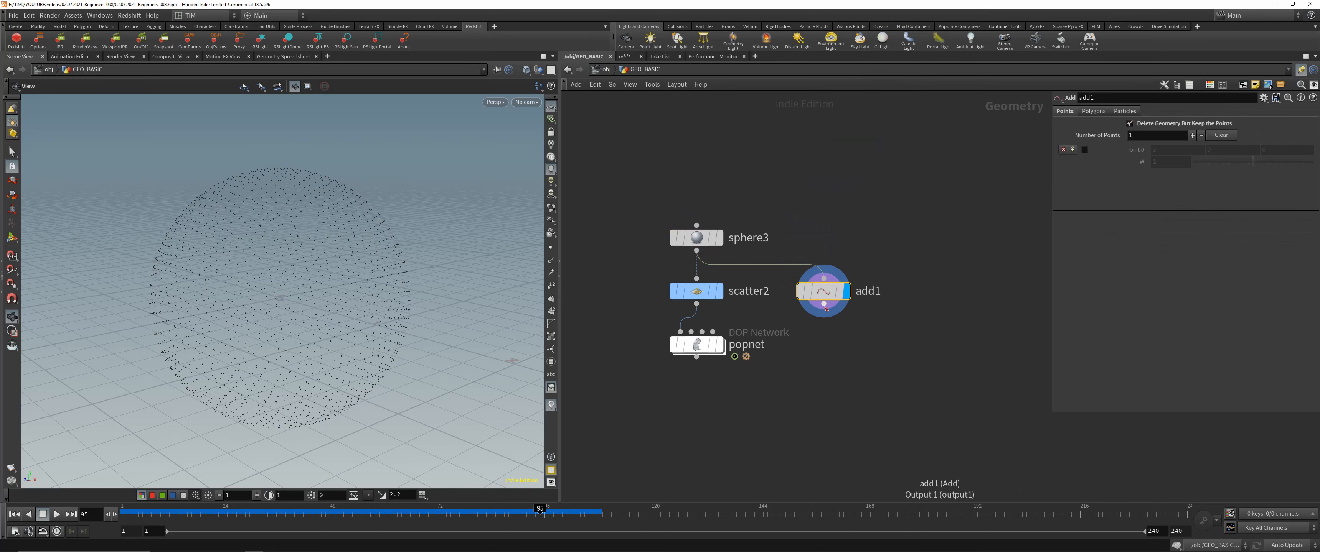
left_click(680, 332)
left_click_drag(698, 346, 699, 359)
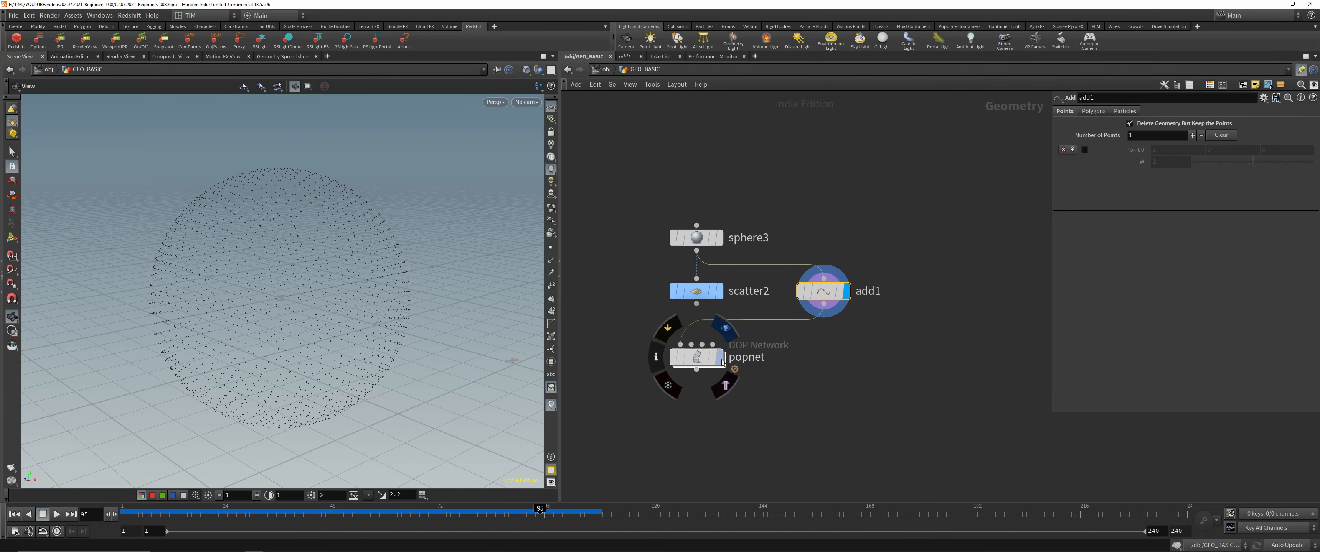
left_click(719, 357)
mouse_move(455, 516)
left_mouse_down()
mouse_move(122, 510)
mouse_move(209, 507)
mouse_move(123, 505)
mouse_move(182, 509)
left_mouse_up()
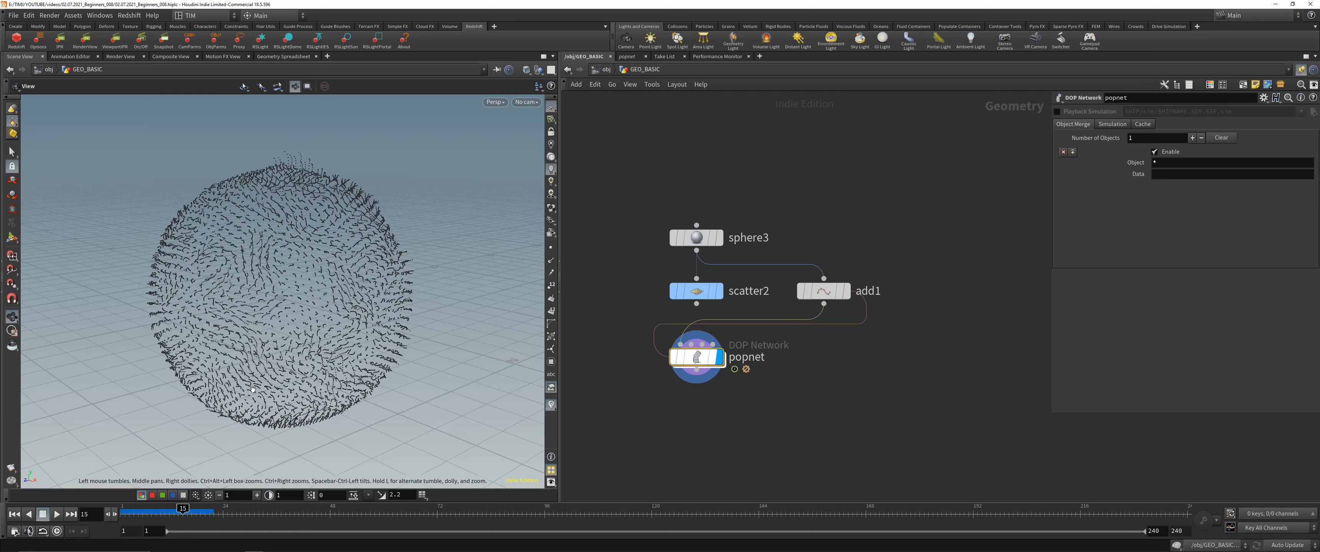
left_click_drag(182, 510, 125, 509)
Inside popnet, move popwind1 up away from popobject and scrub the simulation to frame 27.
double_click(696, 357)
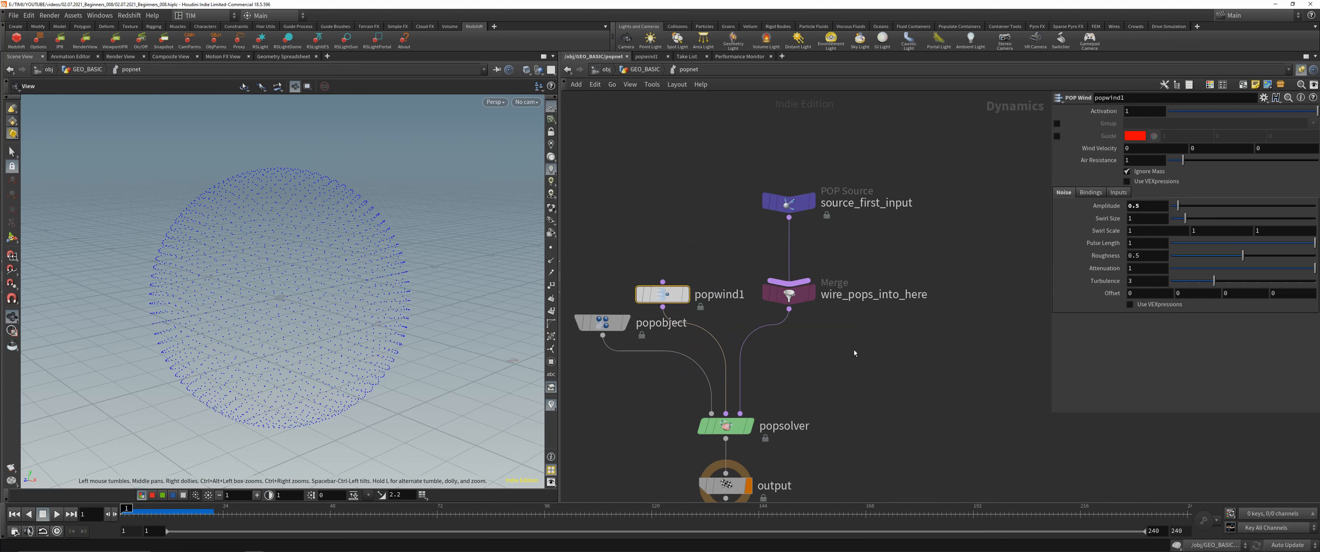
left_click_drag(661, 283, 655, 238)
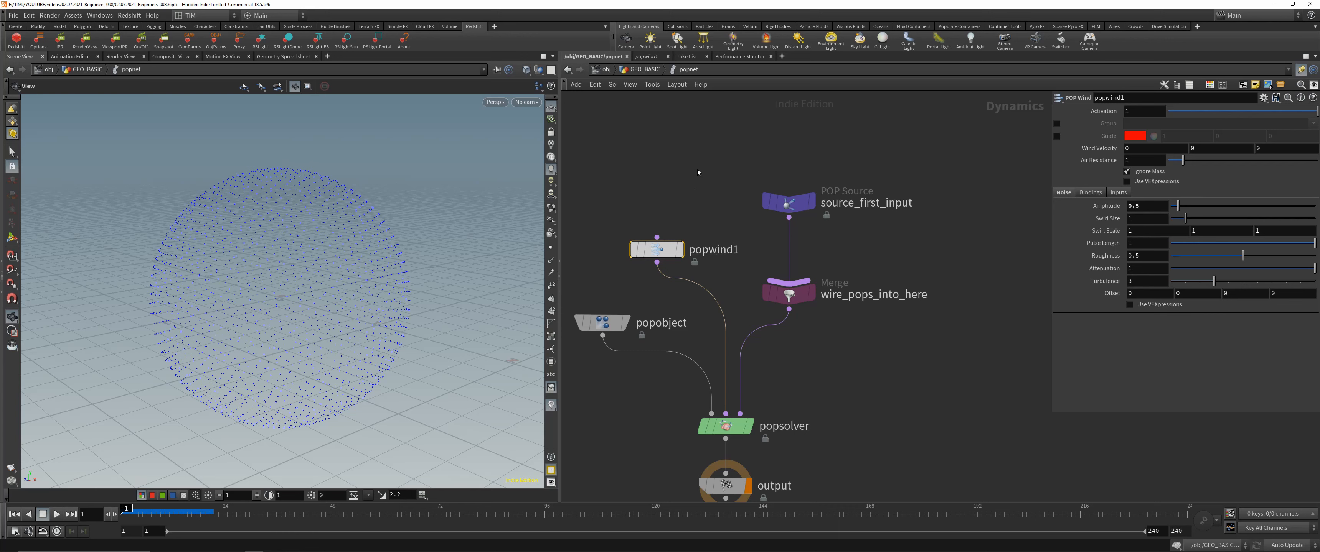
left_click(139, 509)
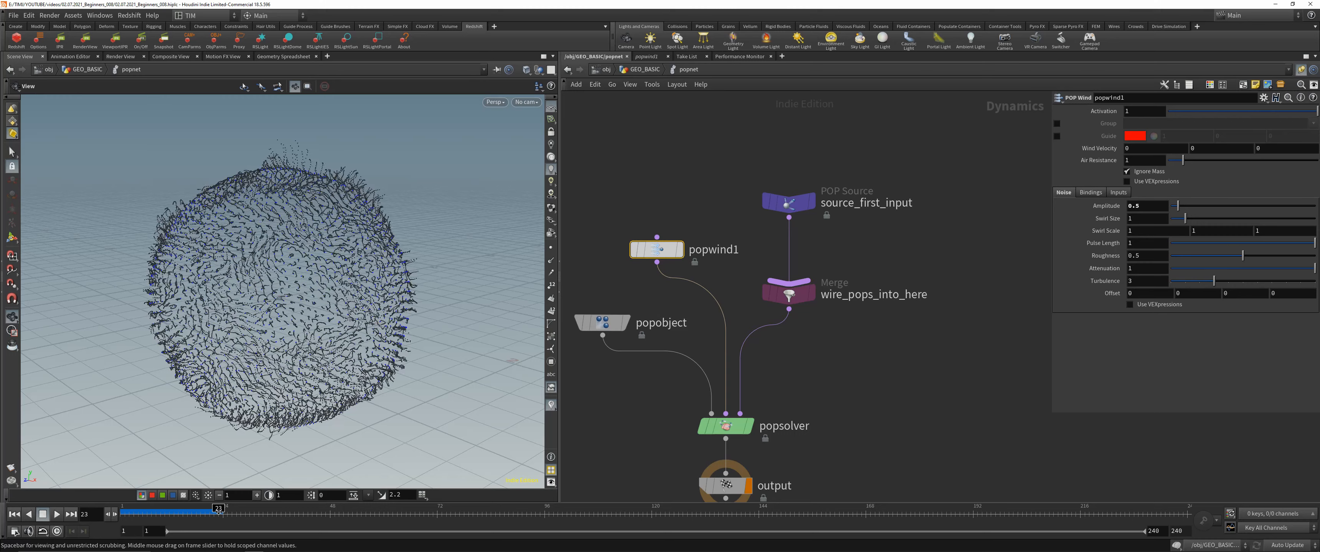
left_click_drag(138, 509, 236, 508)
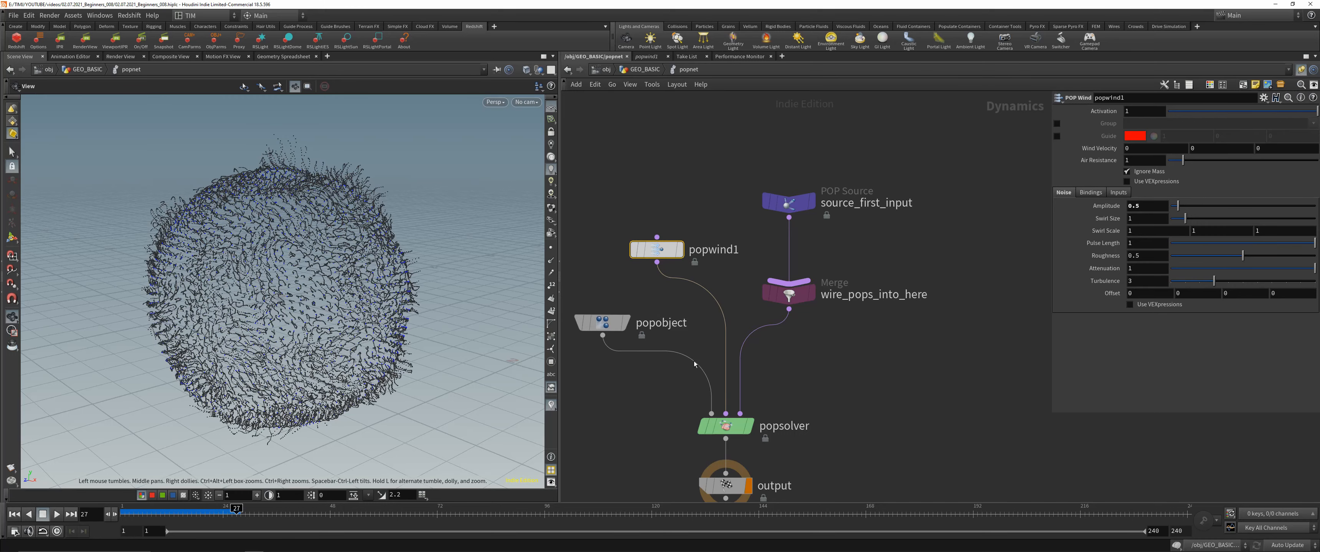
Return to the geometry level, space popnet and sphere3 further apart from the middle nodes, and display sphere3.
key("u")
left_click_drag(707, 359, 709, 427)
left_click(717, 237)
left_click_drag(686, 238, 686, 189)
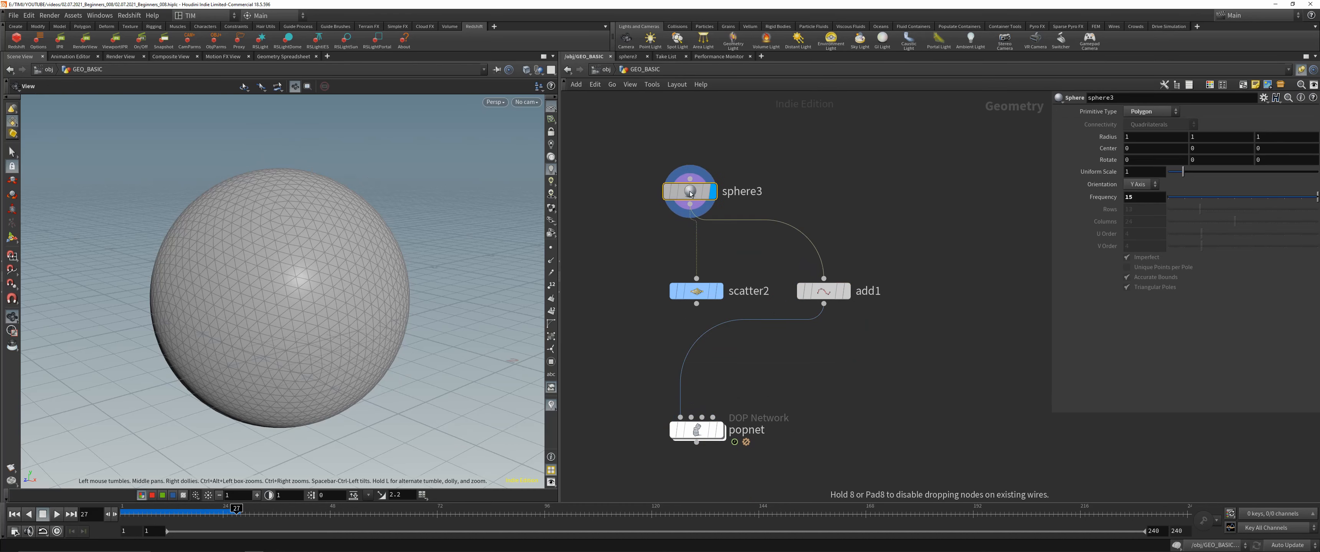
left_click_drag(292, 267, 314, 278)
scroll(313, 275, "up", 2)
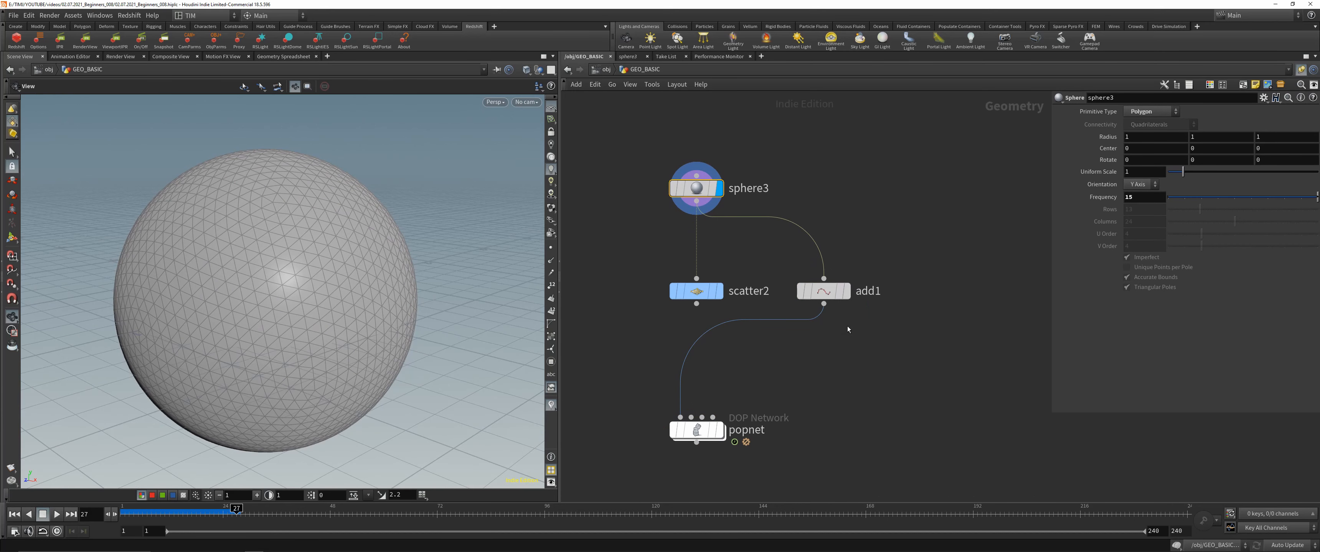
Add a Grid node beside sphere3 and display it with the whole plane in view.
middle_click_drag(852, 192, 767, 246)
key("Tab")
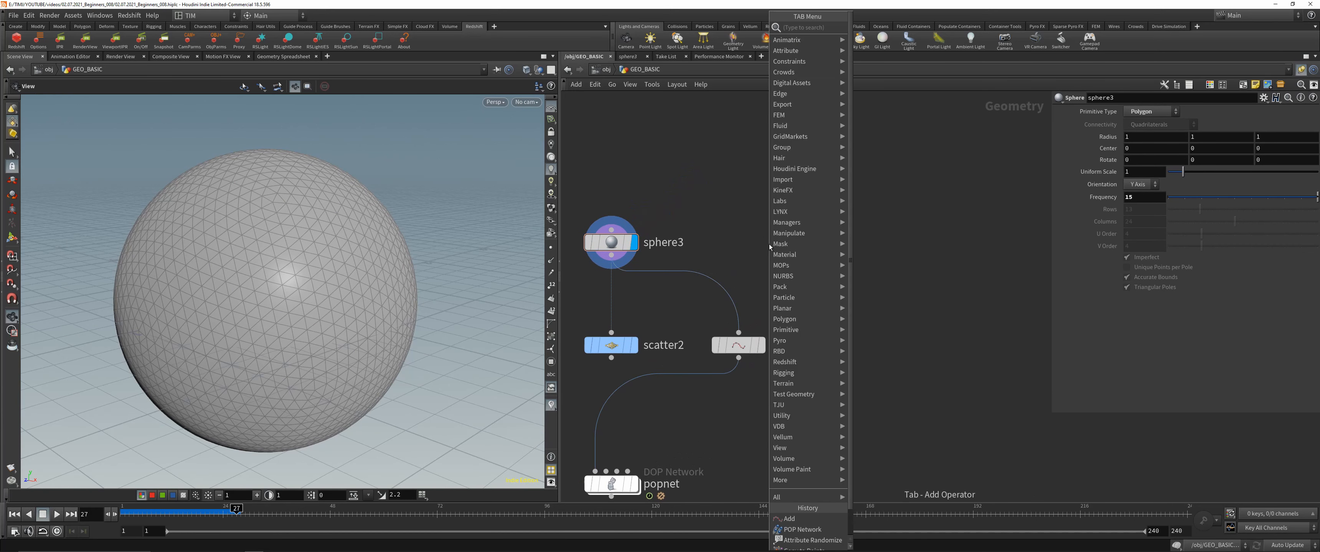
type("group")
key("Return")
left_click(785, 246)
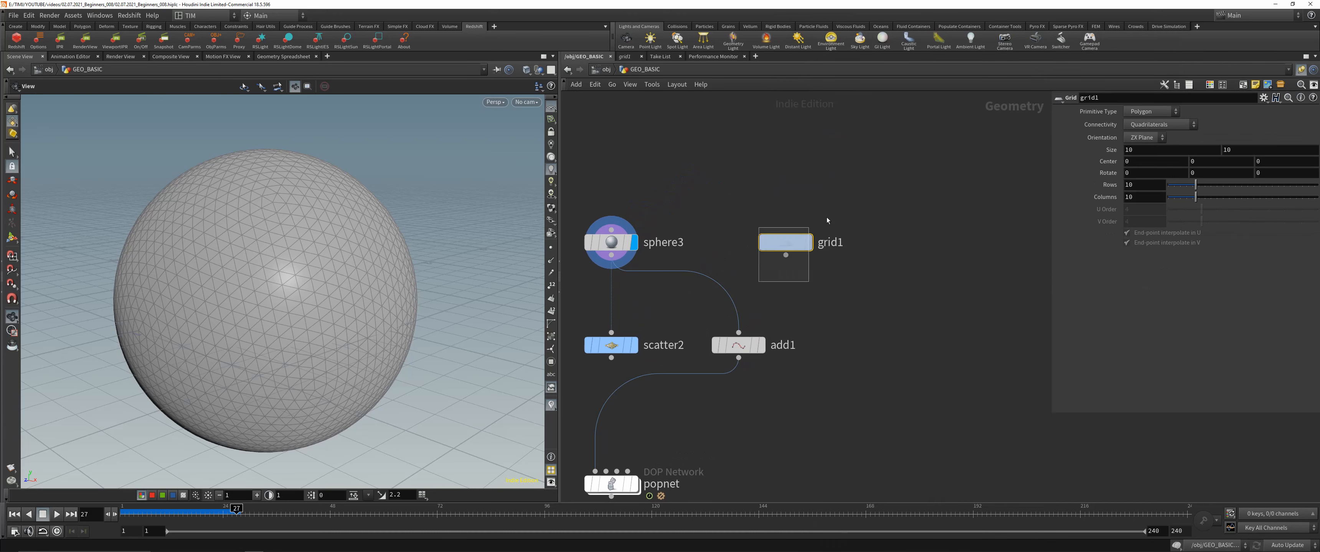
left_click(808, 242)
right_click_drag(338, 233, 427, 281)
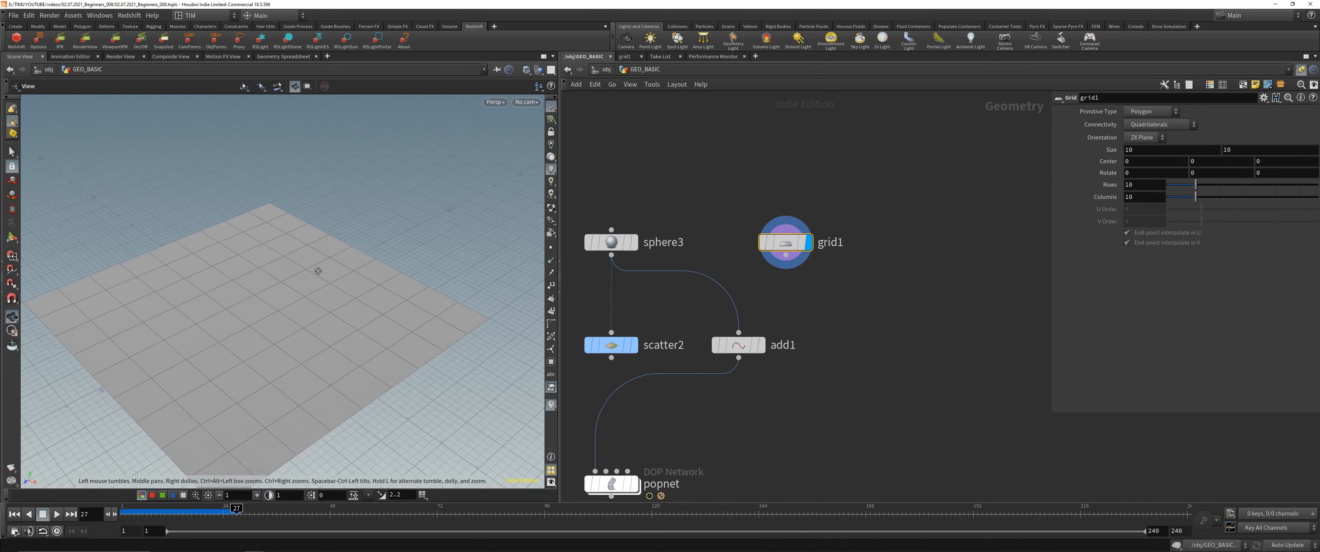
middle_click_drag(315, 272, 352, 227)
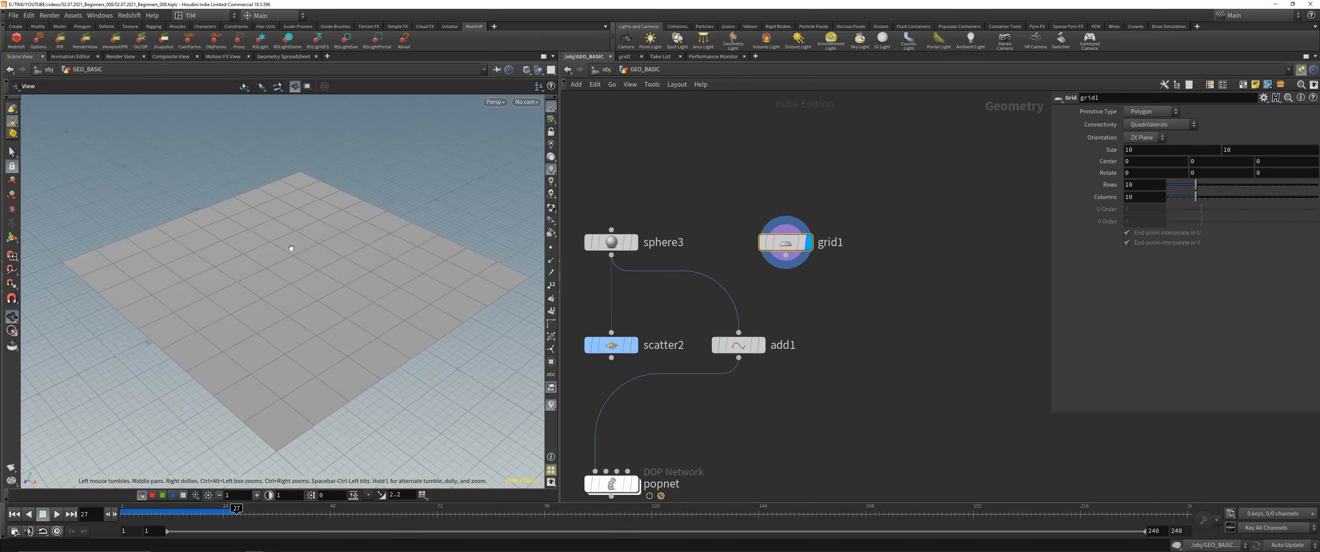
scroll(291, 249, "down", 1)
Try linking grid1's Columns to Rows with a pasted relative reference, and delete the Columns channel after testing.
mouse_move(816, 250)
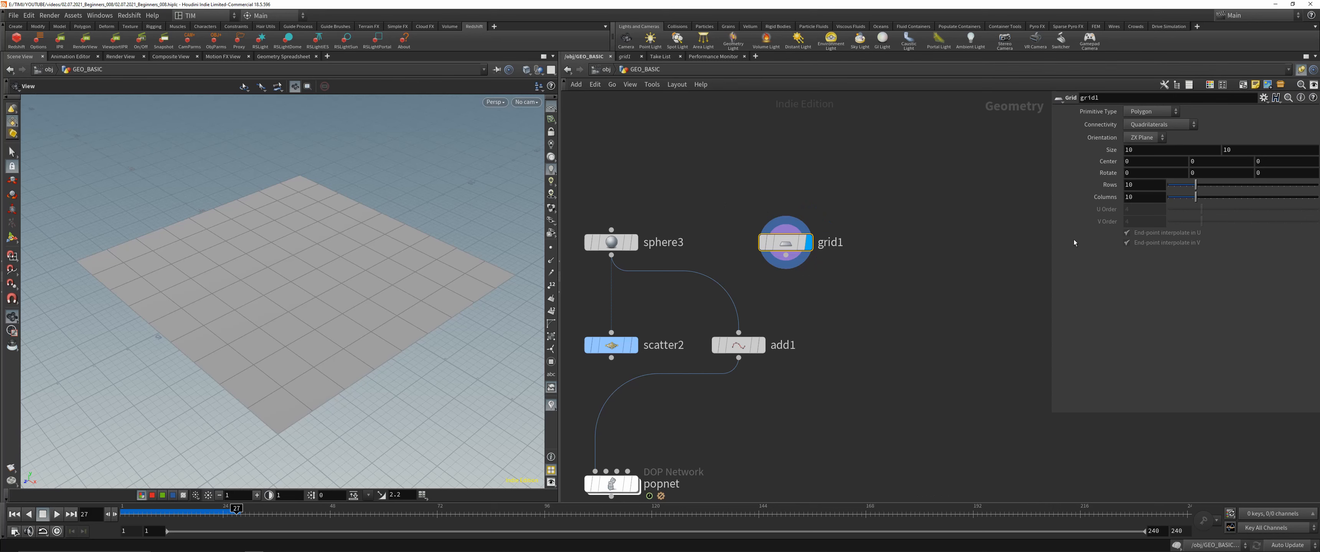
right_click(1110, 187)
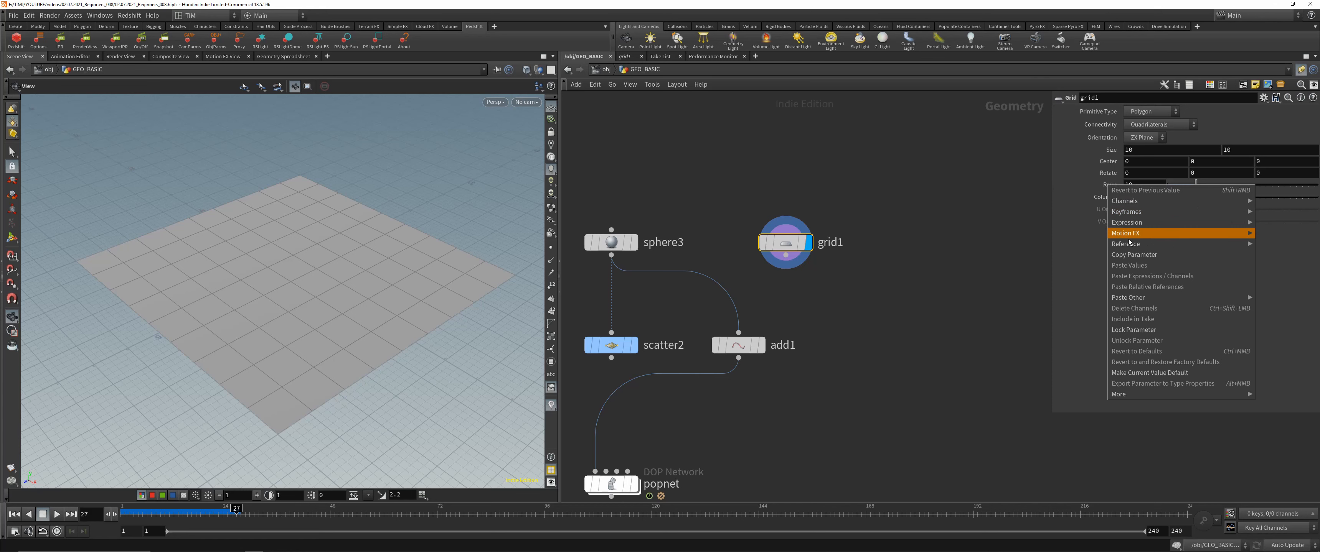
left_click(1134, 255)
right_click(1101, 198)
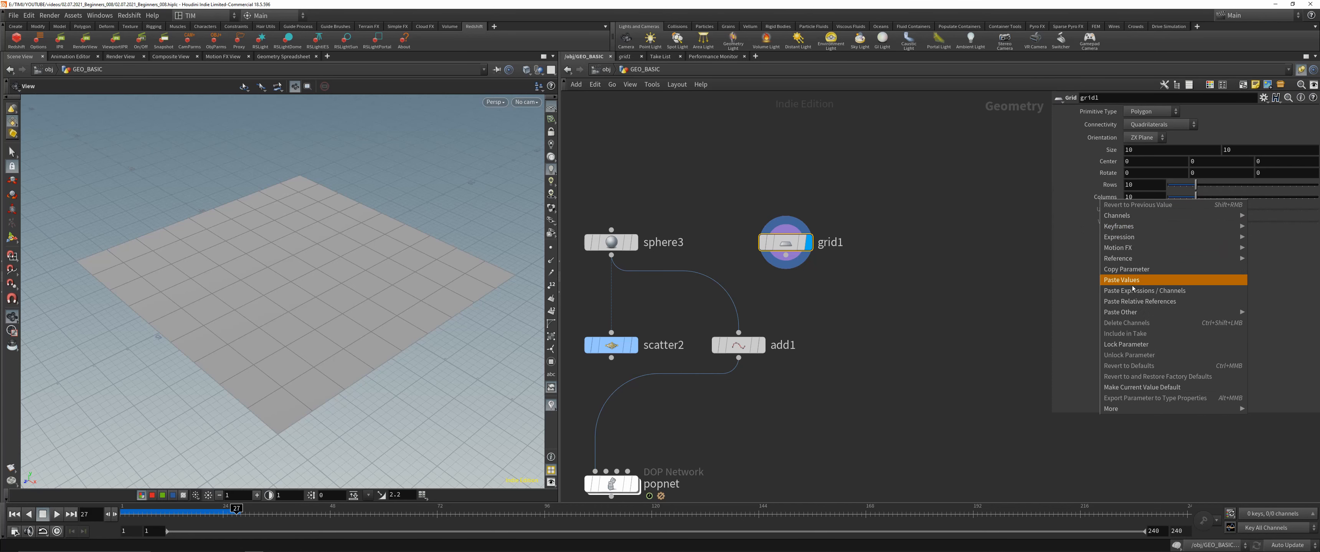
left_click(1132, 303)
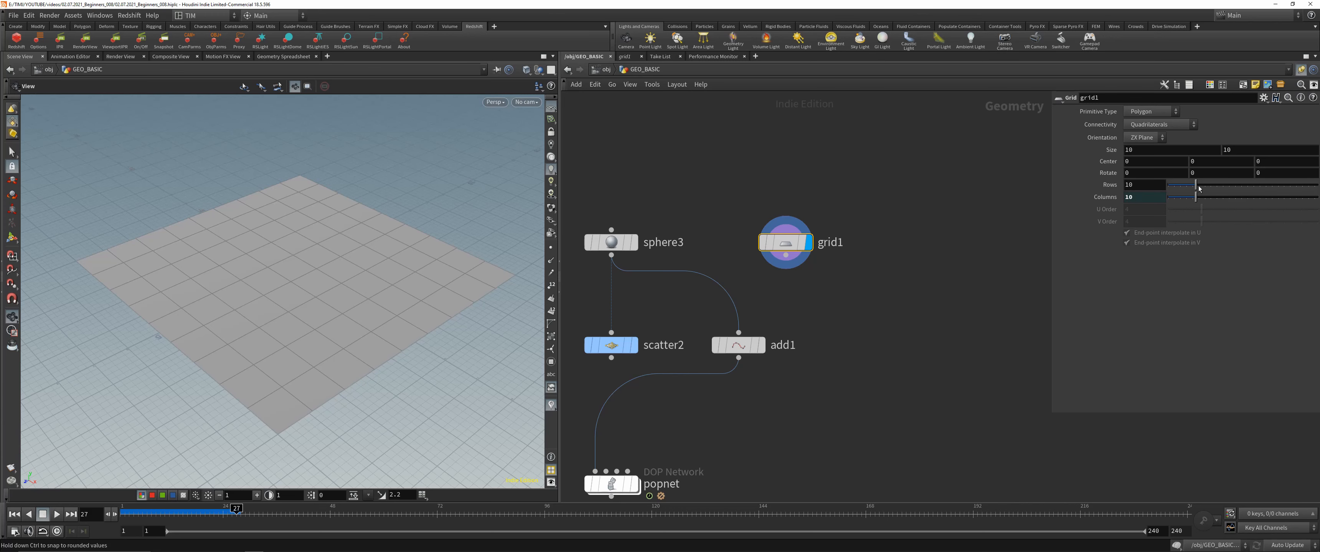
left_click_drag(1195, 185, 1252, 189)
key("ctrl+z")
right_click(1106, 198)
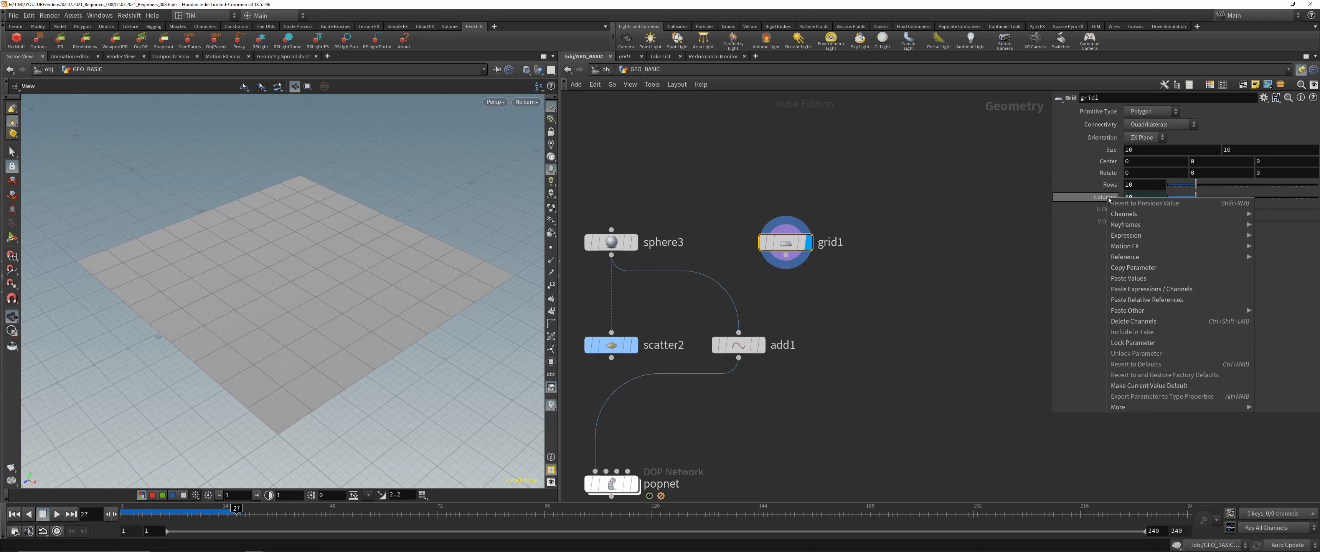
left_click(1130, 322)
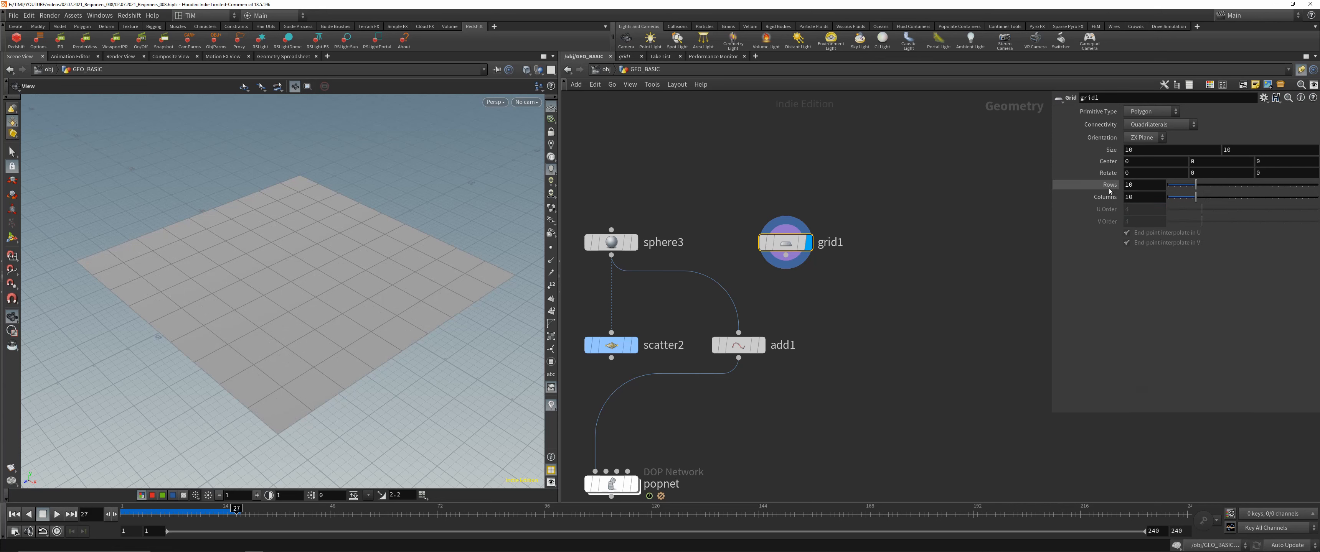
Link grid1's Columns to Rows with a relative channel reference and raise Rows to 50.
left_click_drag(1106, 200, 1106, 199)
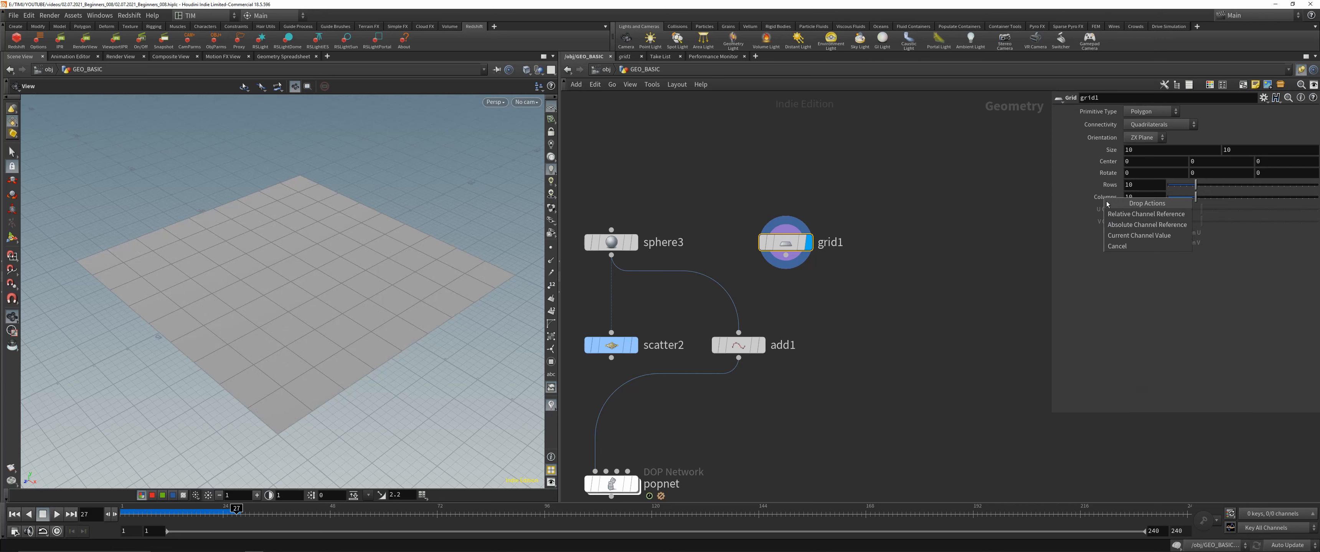
left_click(1124, 215)
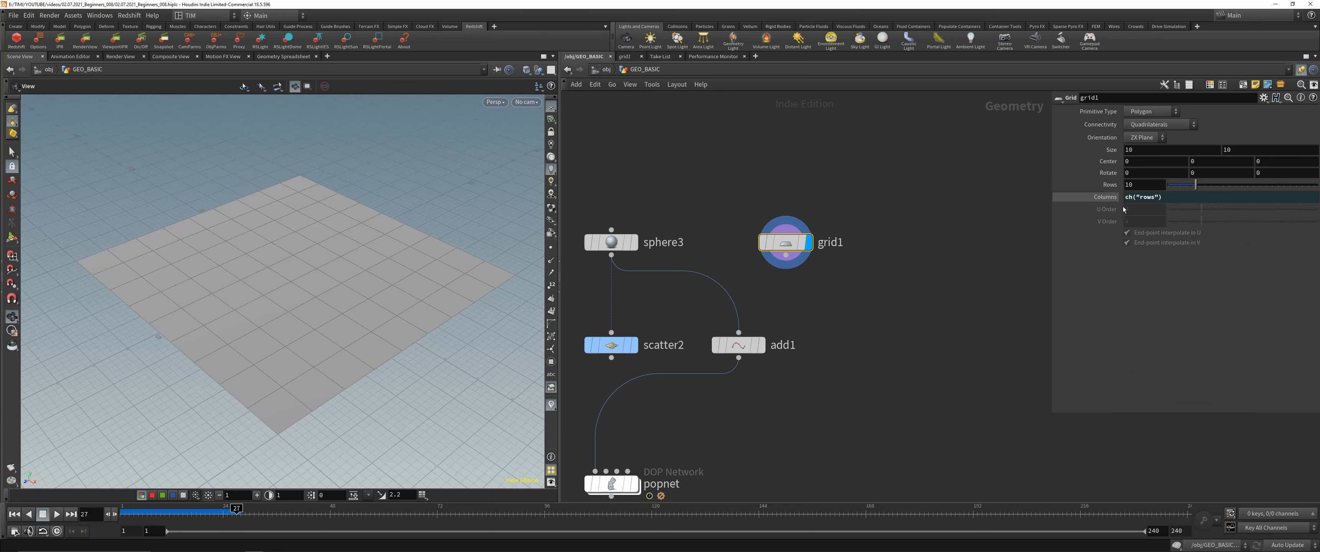
left_click(1108, 199)
left_click_drag(1197, 185, 1317, 186)
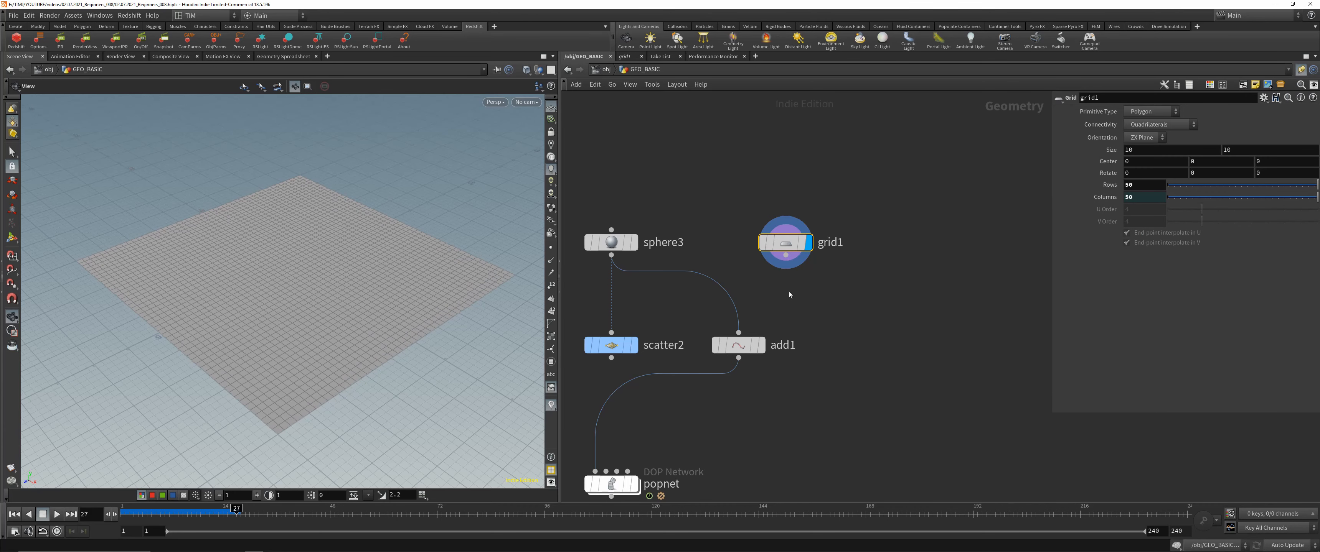
Wire grid1 into add1 in place of sphere3 and display add1's points.
left_click_drag(756, 304, 738, 333)
left_click(762, 345)
left_click_drag(282, 306, 317, 281)
middle_click_drag(776, 433, 802, 328)
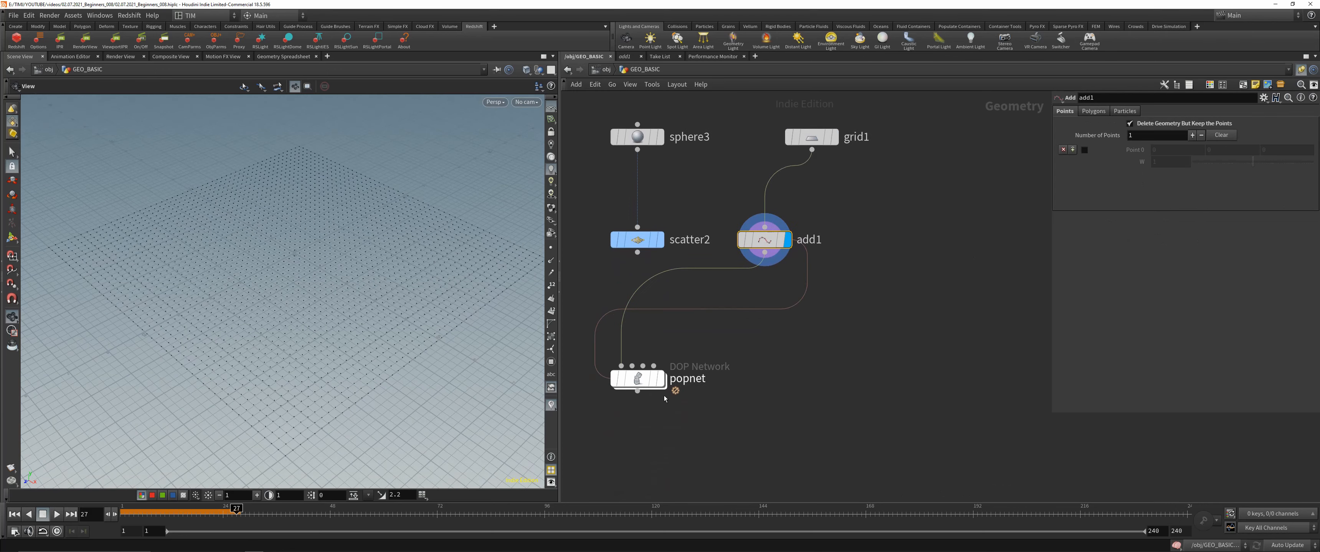
Display popnet, play the grid-point simulation from the first frame, and rewind it to frame 1.
left_click(652, 382)
left_click(660, 379)
left_click(15, 515)
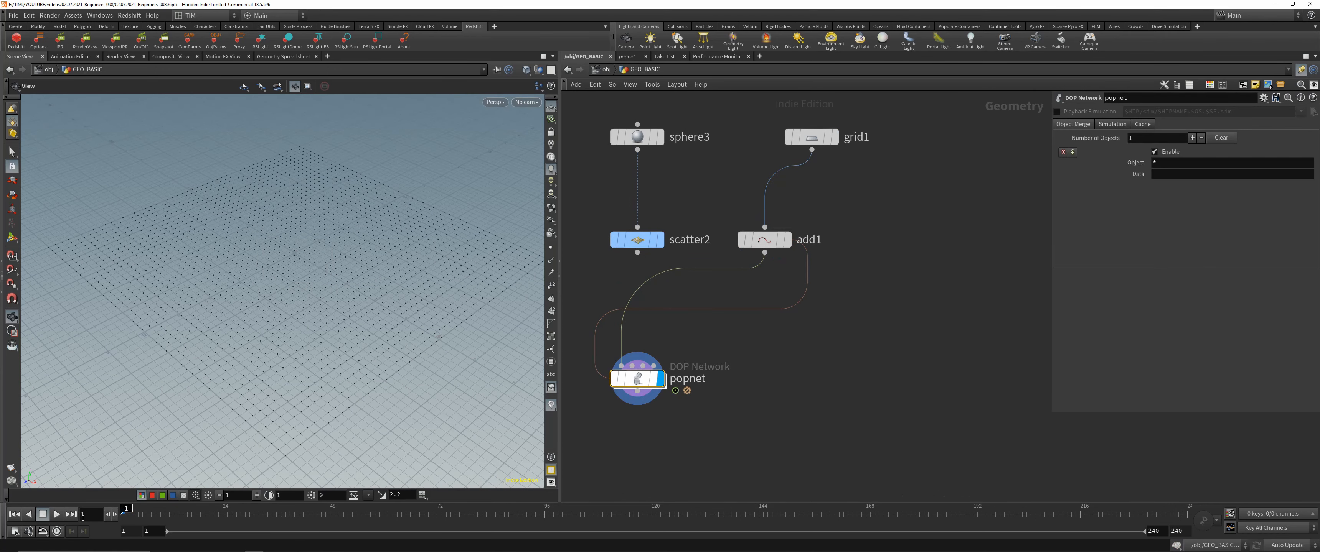
left_click(55, 517)
left_click(15, 515)
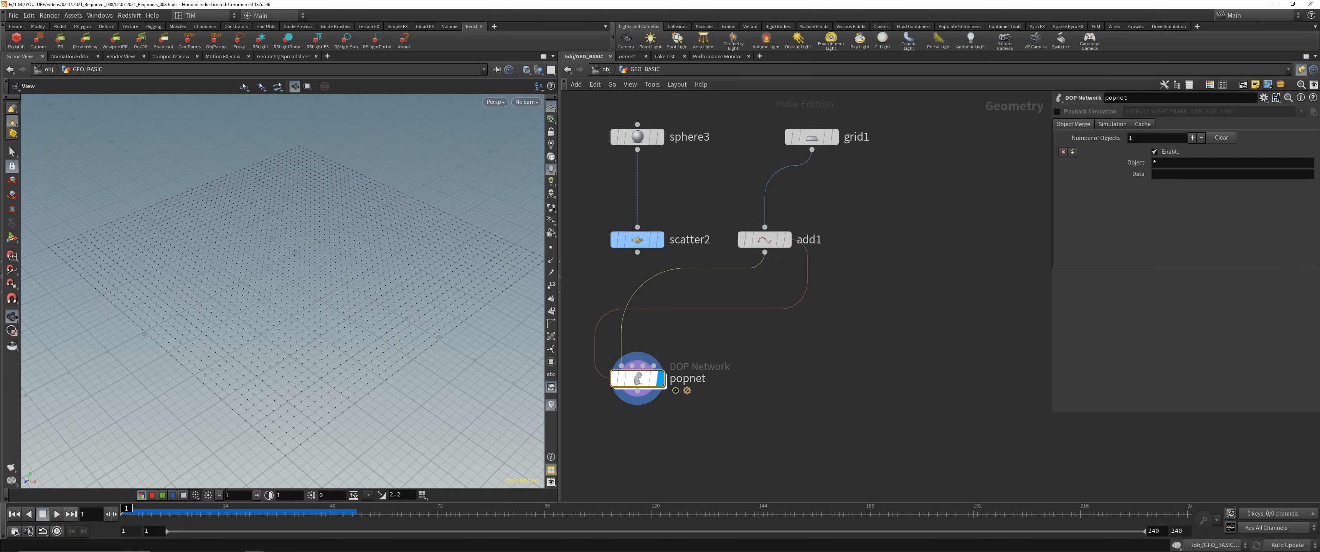
Inside popnet, set popwind1's noise Amplitude to 0.125 and its Y Wind Velocity to 0.25.
double_click(641, 380)
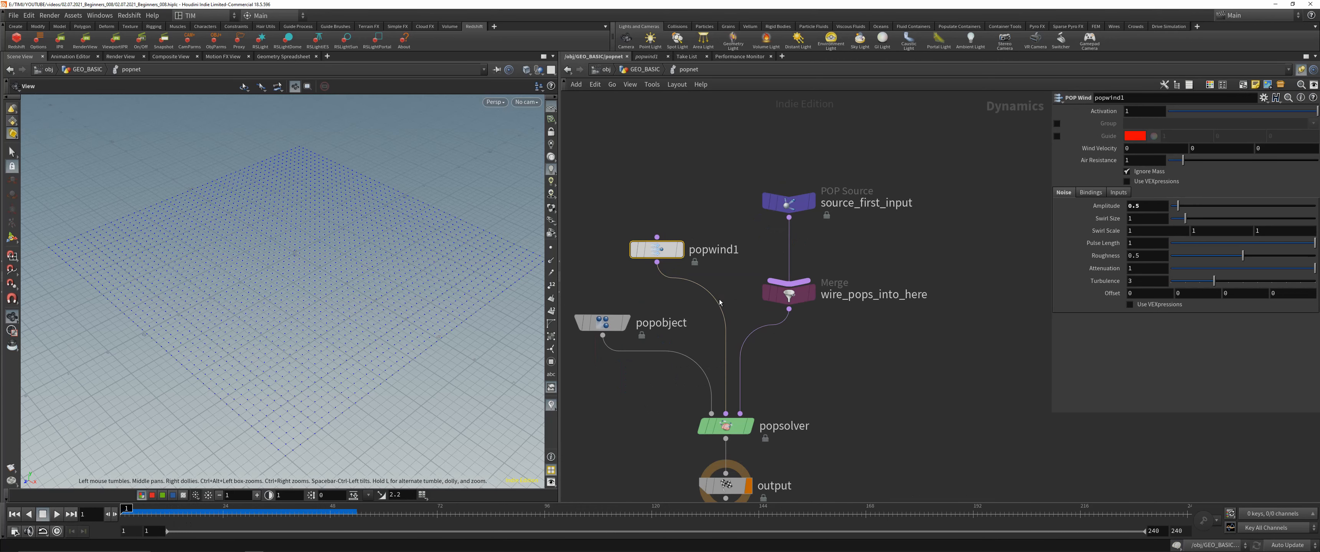
left_click(1151, 206)
type("0.125")
key("Return")
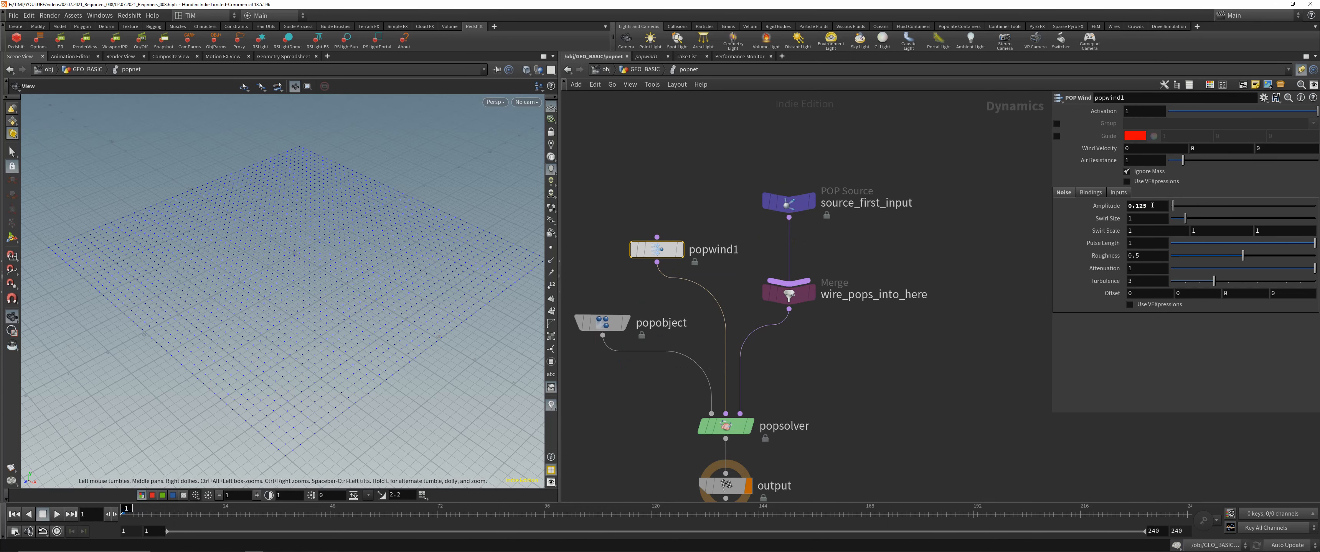
left_click(1223, 147)
key("Return")
Return to GEO_BASIC, play and scrub the simulation up to frame 190, and check popnet's point count.
key("u")
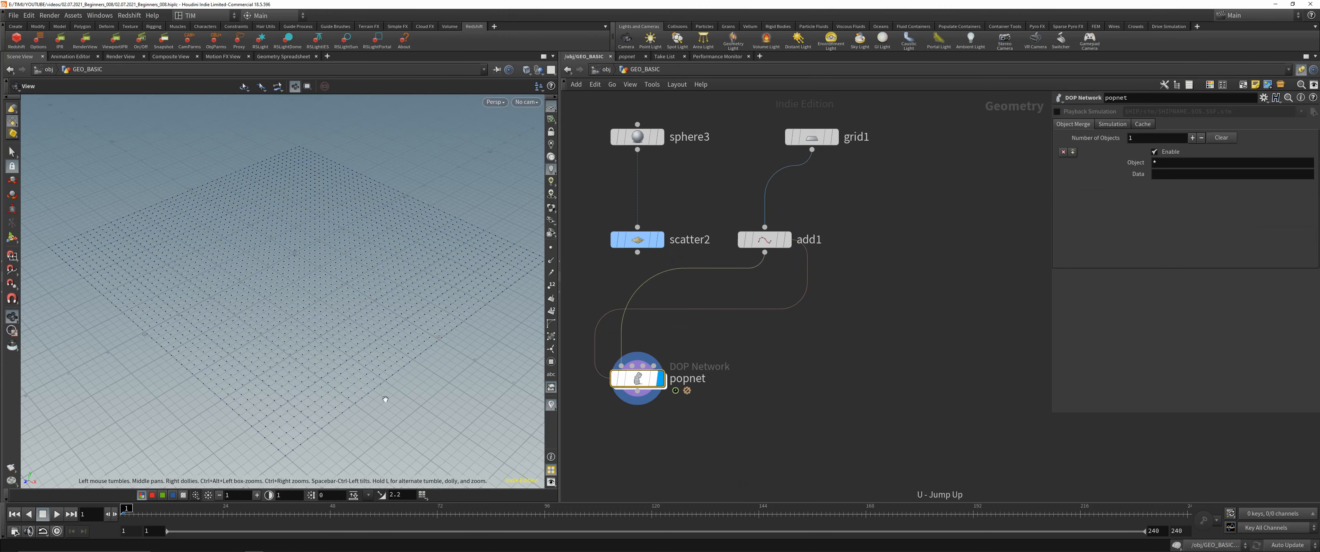
left_click(57, 514)
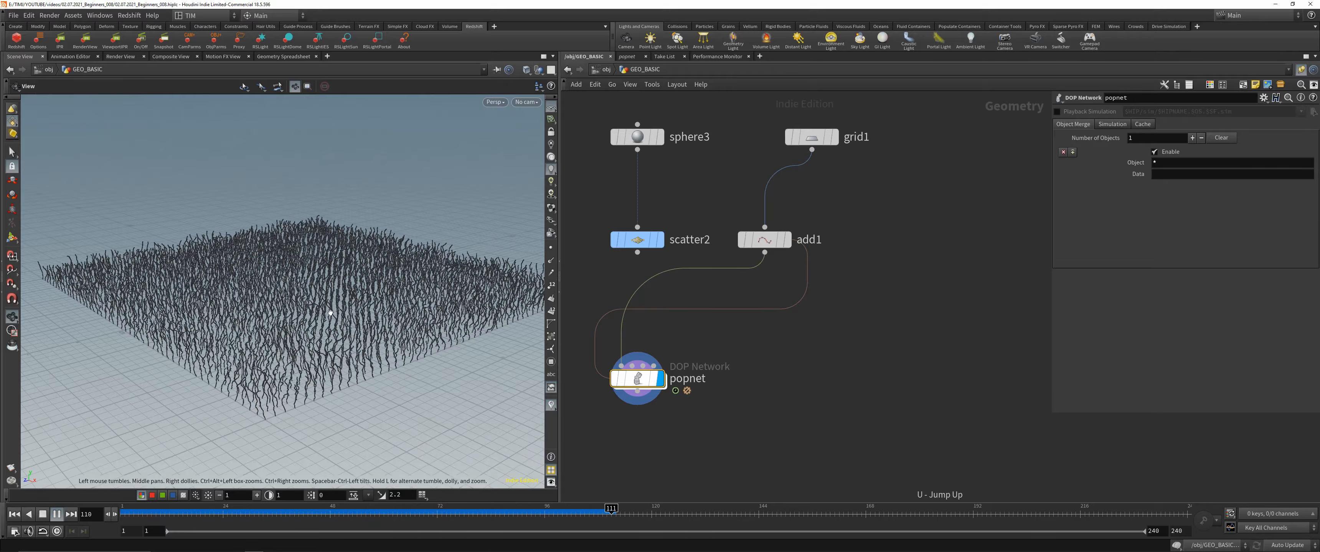
left_click_drag(331, 313, 329, 348)
left_click_drag(625, 511, 493, 519)
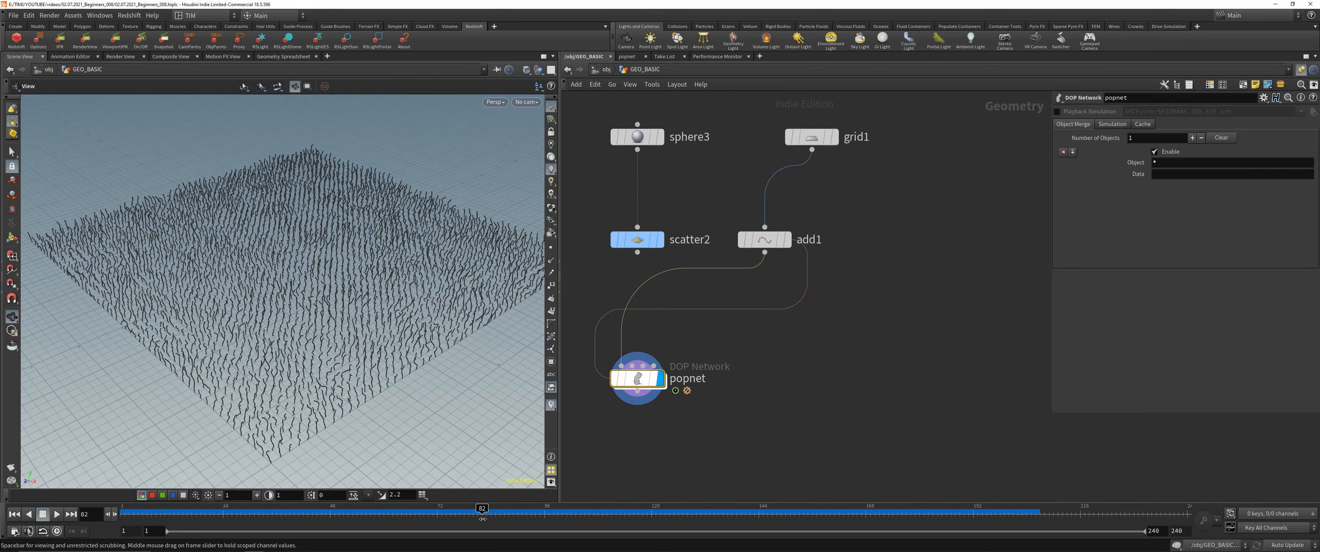
left_click_drag(483, 519, 963, 515)
middle_click(653, 387)
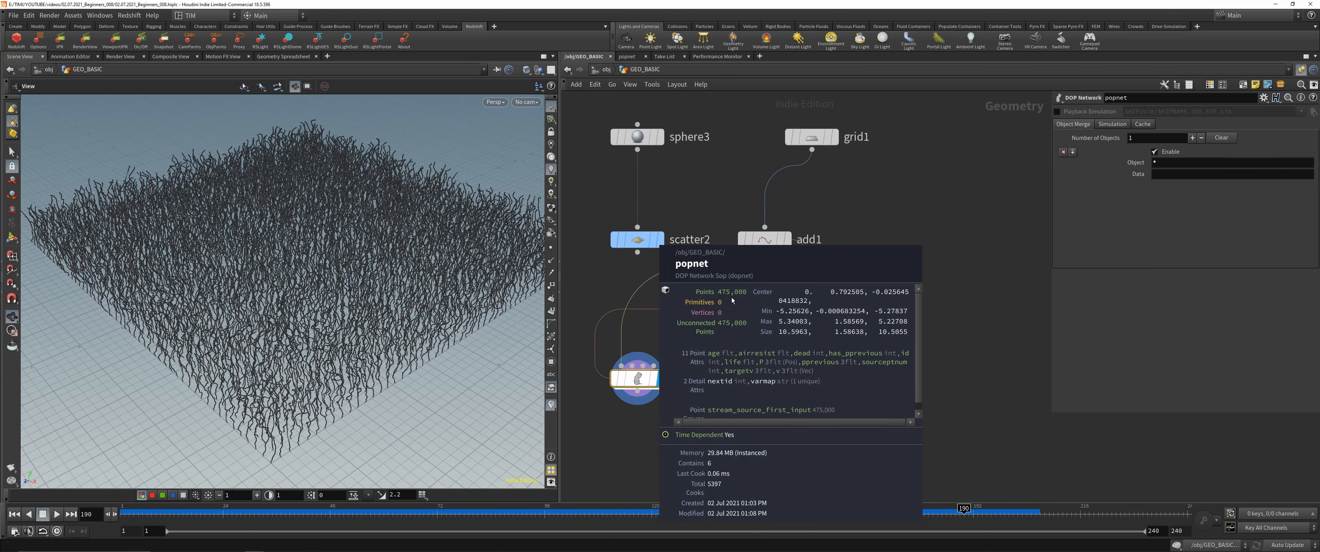
Enter popnet, select the source_first_input POP Source, and scrub back to frame 86.
double_click(634, 380)
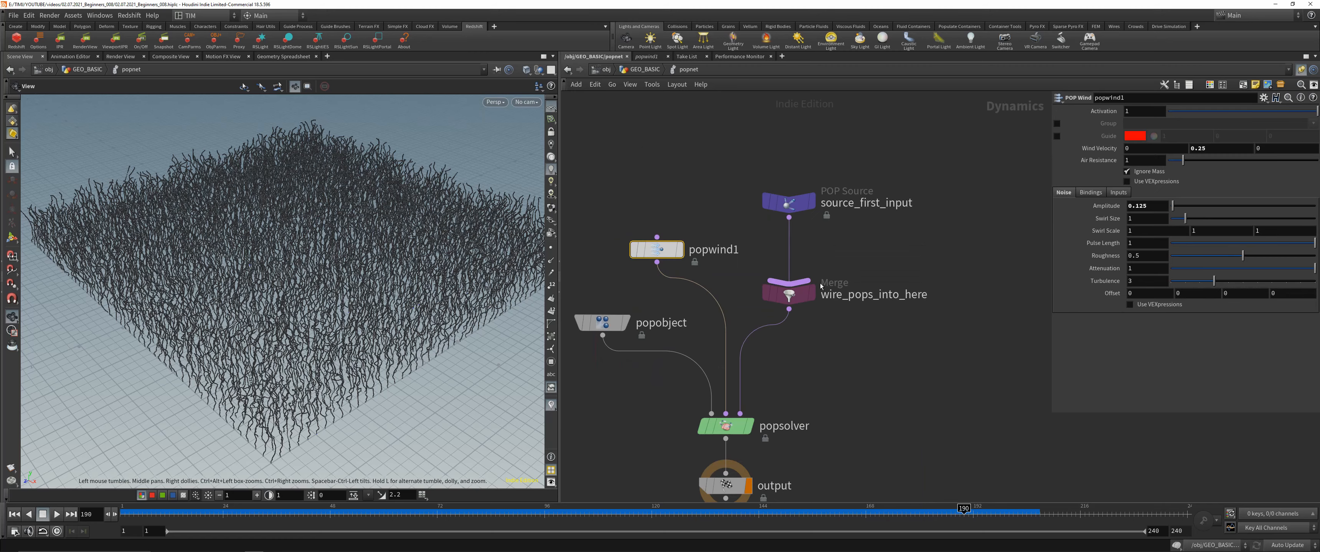
left_click(769, 200)
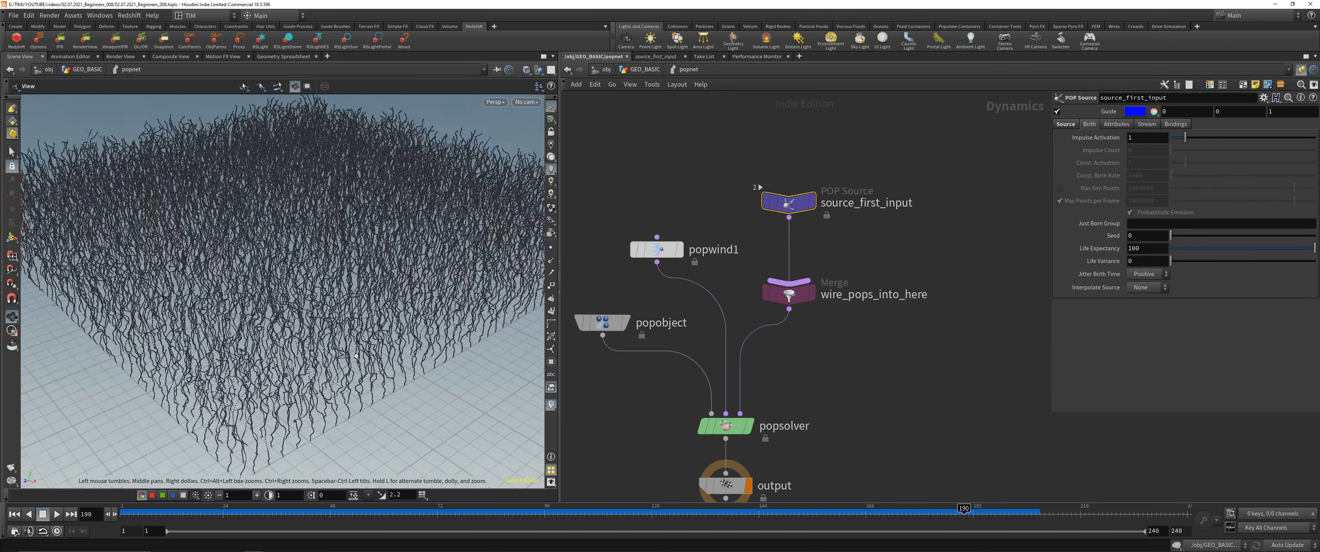
left_click_drag(317, 511, 500, 489)
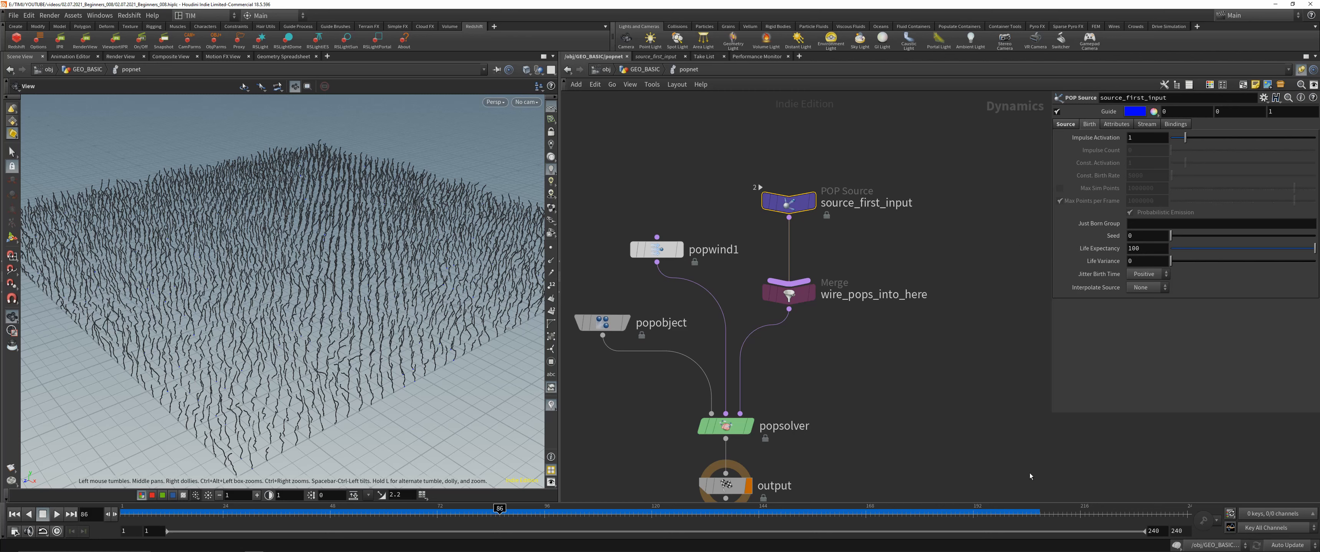
Check the frame rate and frame range in the Global Animation Options.
left_click(15, 532)
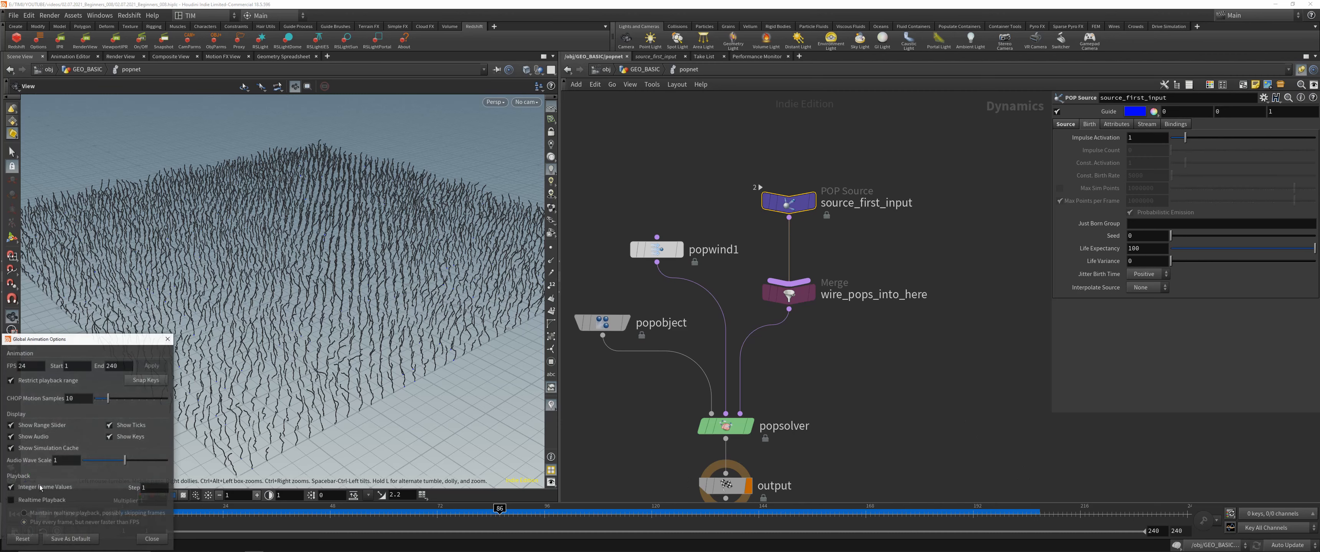
left_click_drag(72, 343, 269, 297)
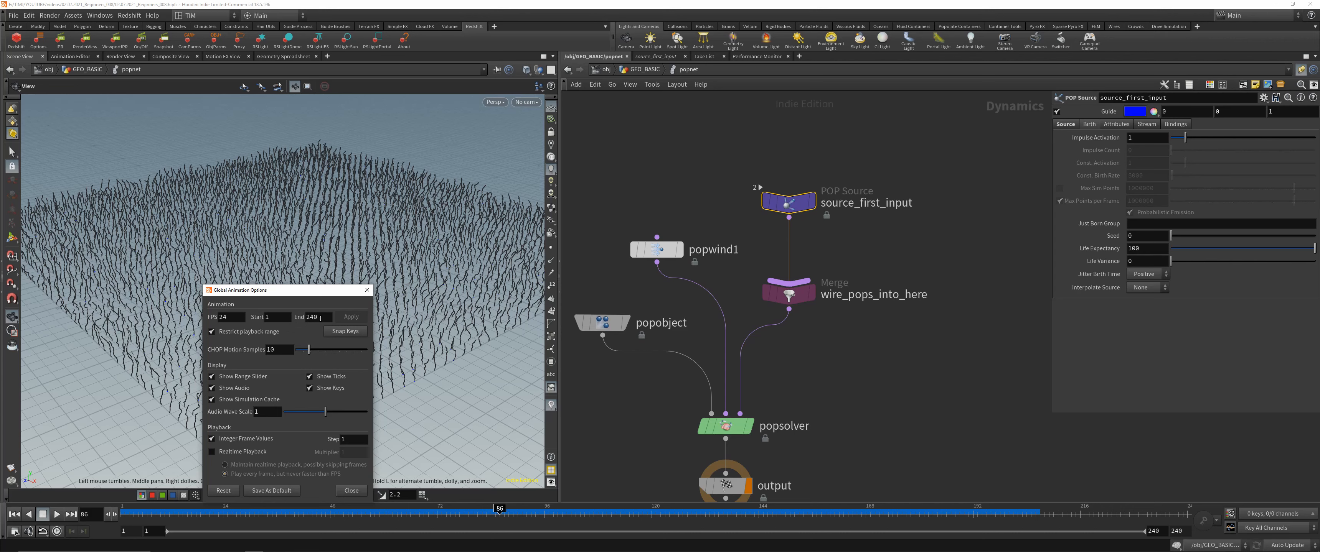
left_click(366, 290)
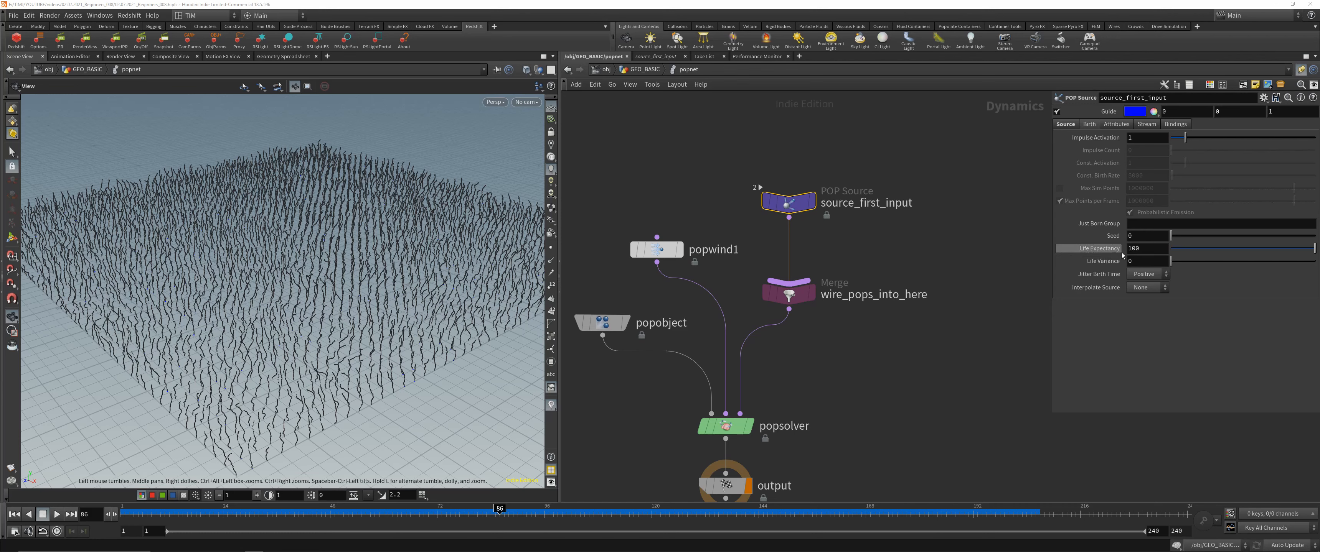
Set source_first_input's Life Expectancy to 2 and Life Variance to 0.5.
left_click(1150, 250)
double_click(1148, 248)
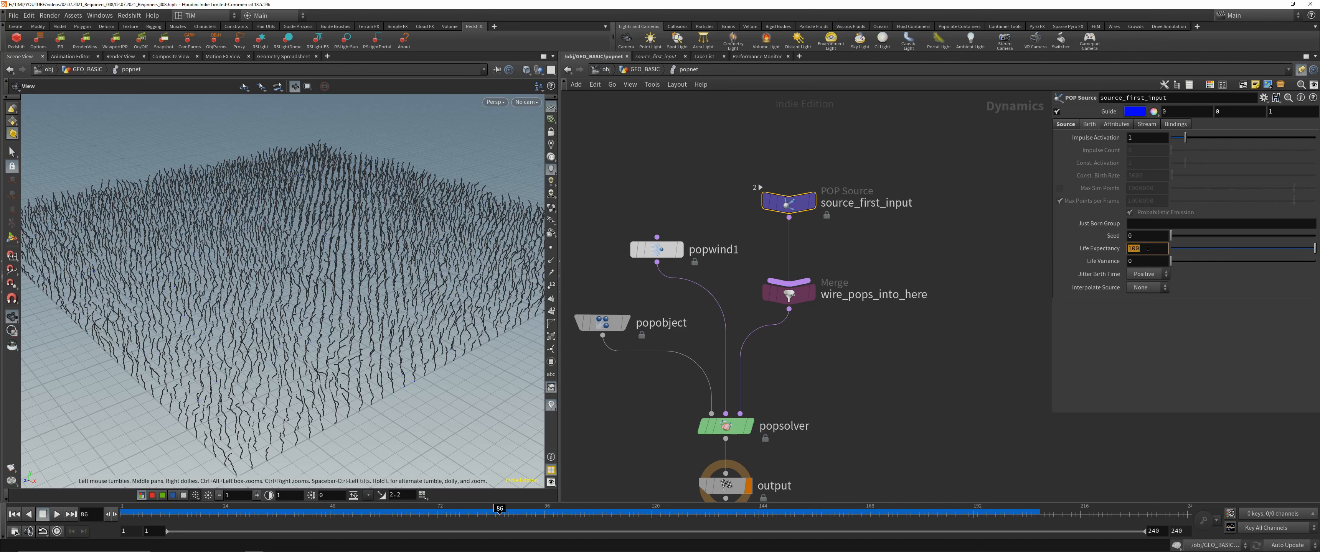
type("2")
key("Return")
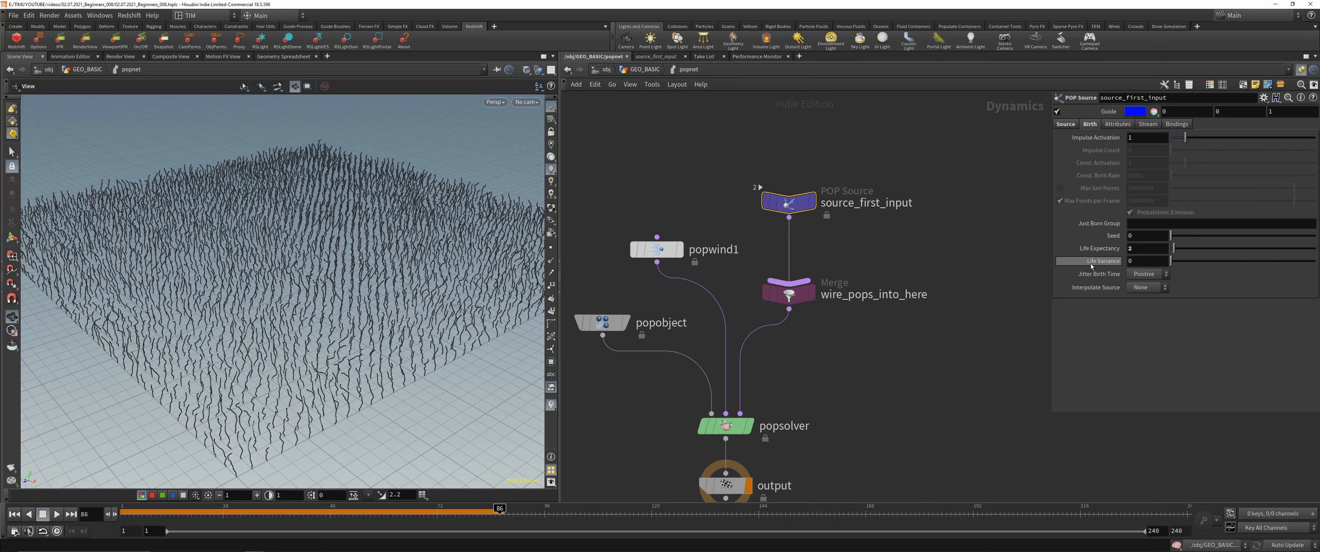
mouse_move(1089, 264)
left_click(1137, 262)
type("0.5")
key("Return")
Play the simulation from frame 1 and examine the shorter-lived particles up close and from a distance.
left_click_drag(292, 513, 122, 515)
left_click(57, 515)
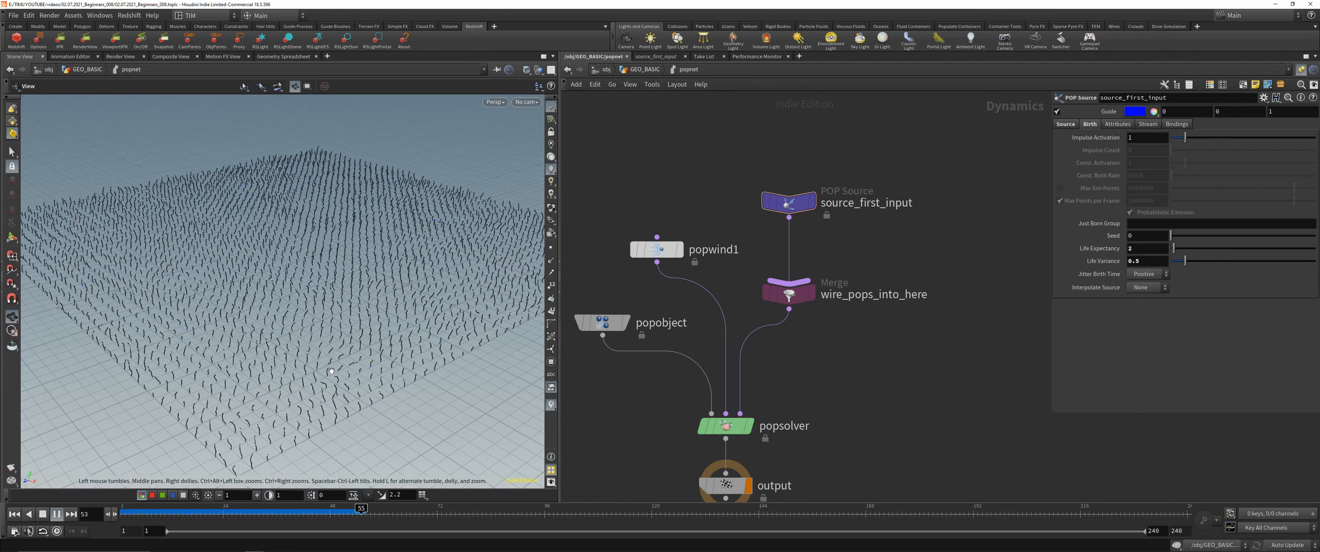
left_click_drag(333, 375, 352, 311)
right_click_drag(351, 311, 339, 327)
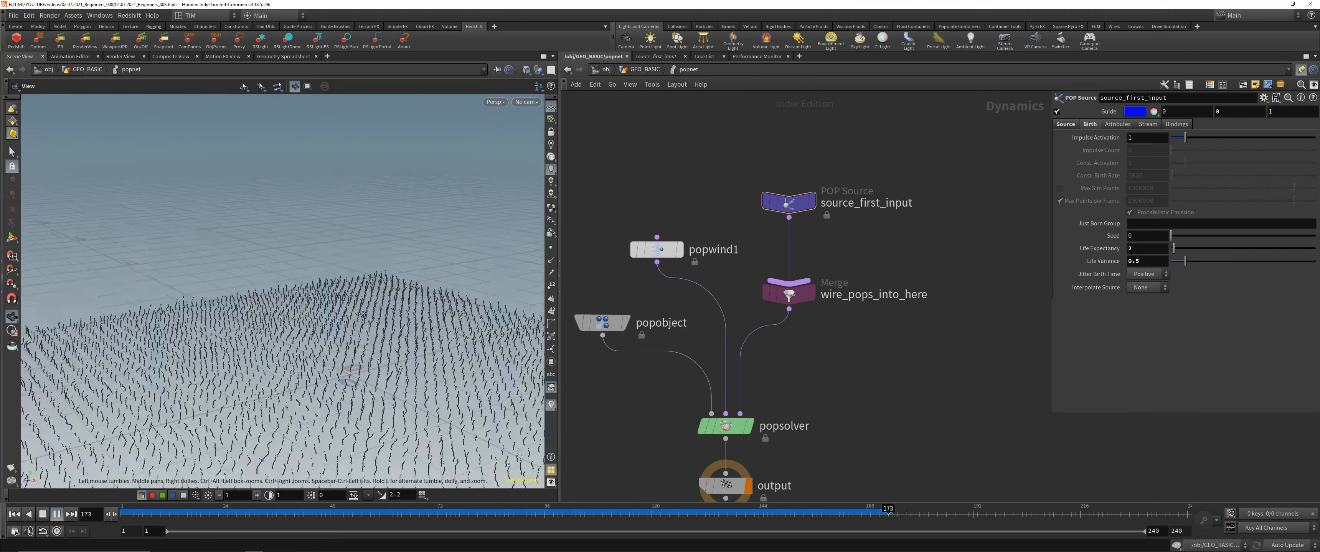
middle_click_drag(339, 327, 342, 230)
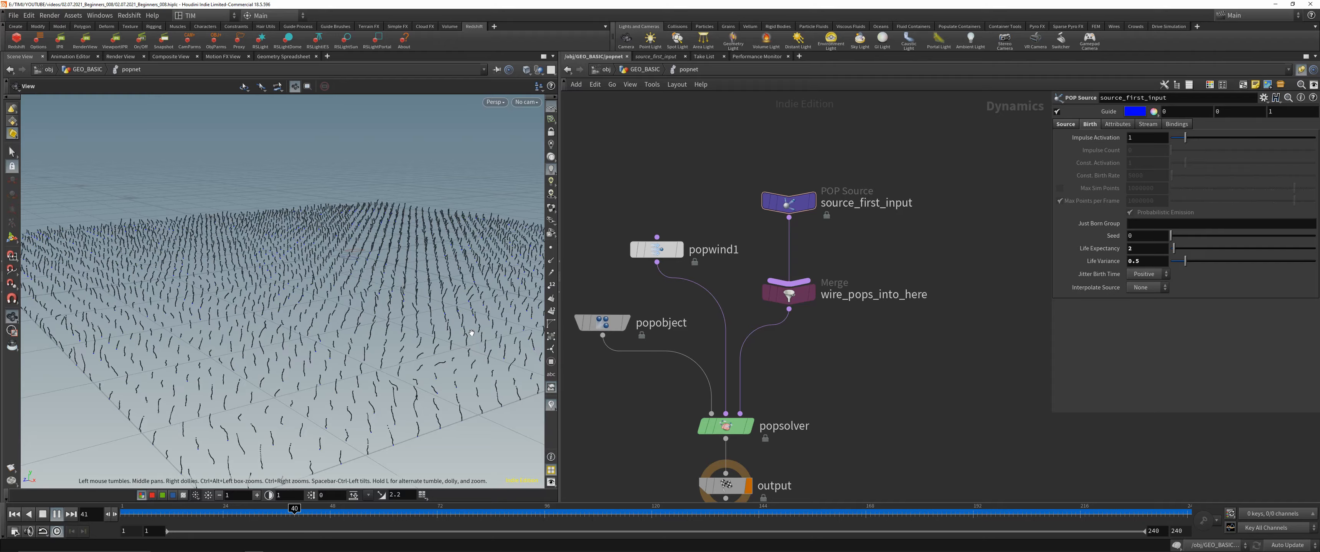
mouse_move(321, 305)
left_mouse_down()
mouse_move(319, 359)
mouse_move(297, 307)
left_mouse_up()
right_click_drag(297, 307, 288, 367)
middle_click_drag(287, 367, 231, 386)
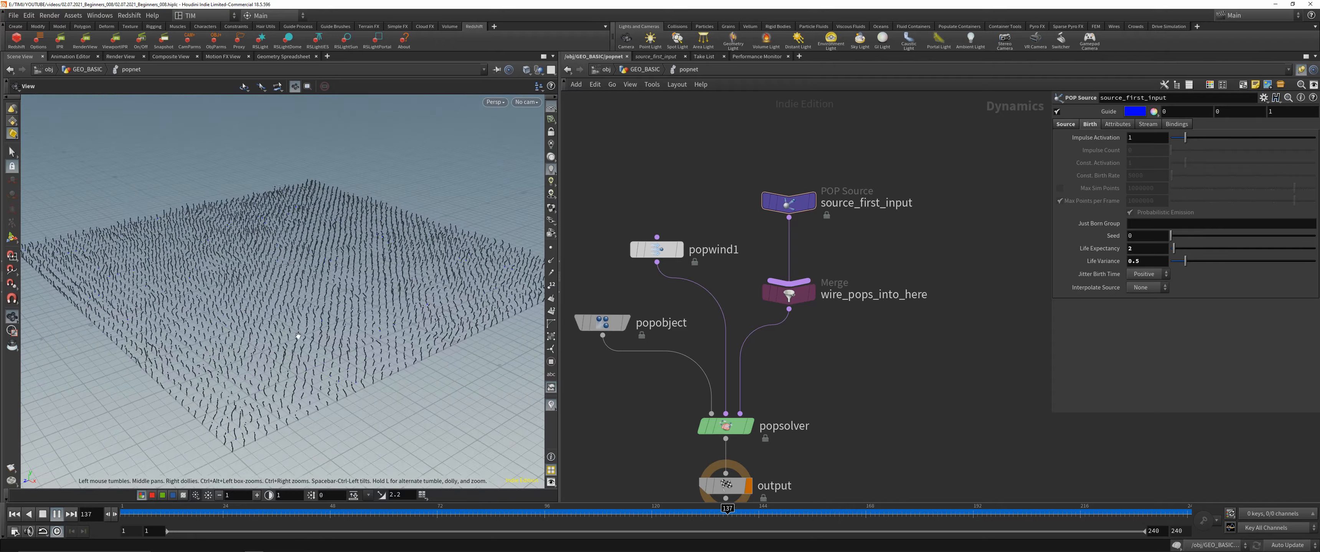
left_click_drag(492, 514, 869, 514)
Reset source_first_input's Life Expectancy and Life Variance to their defaults and look over its Source settings.
middle_click(1105, 250, "ctrl")
middle_click(1105, 264, "ctrl")
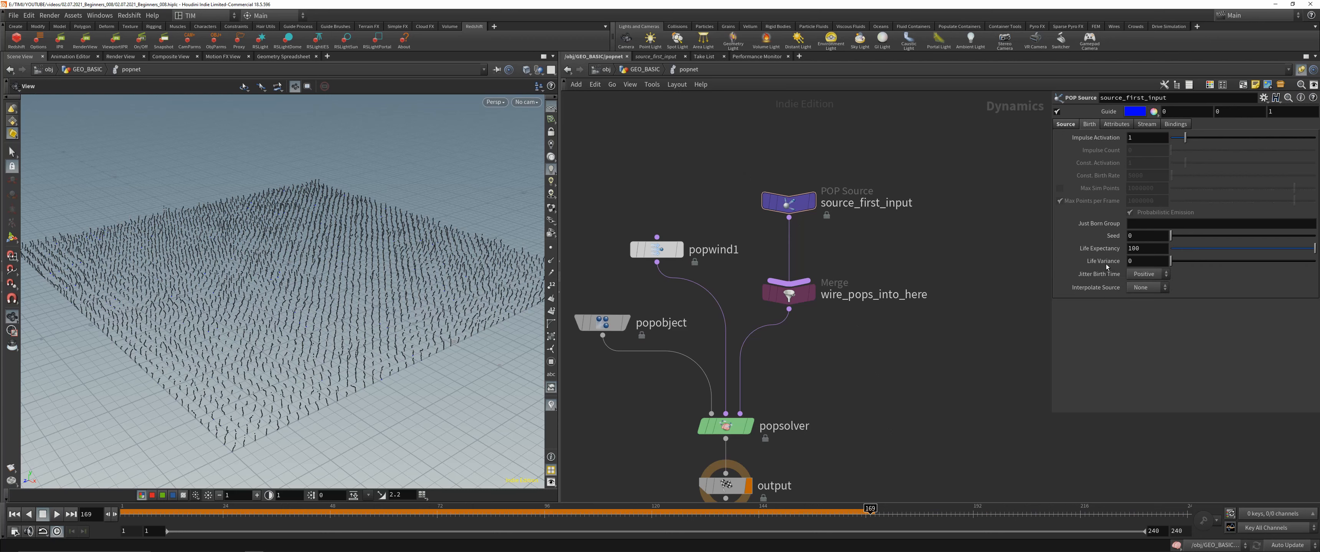
left_click(1120, 126)
left_click(1074, 126)
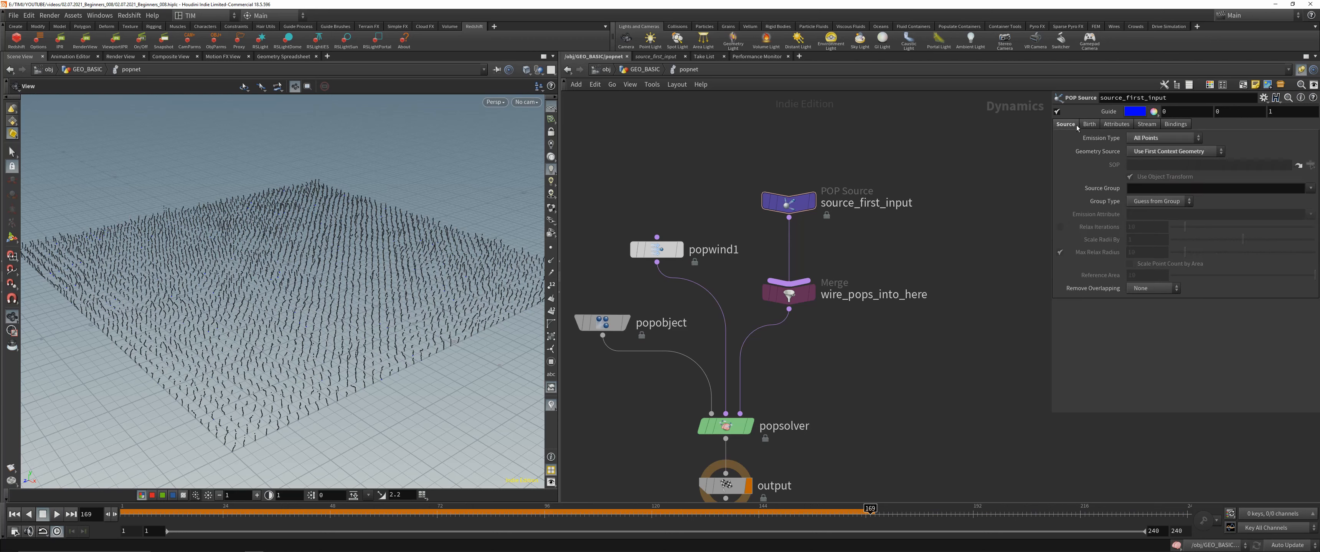
left_click(1089, 125)
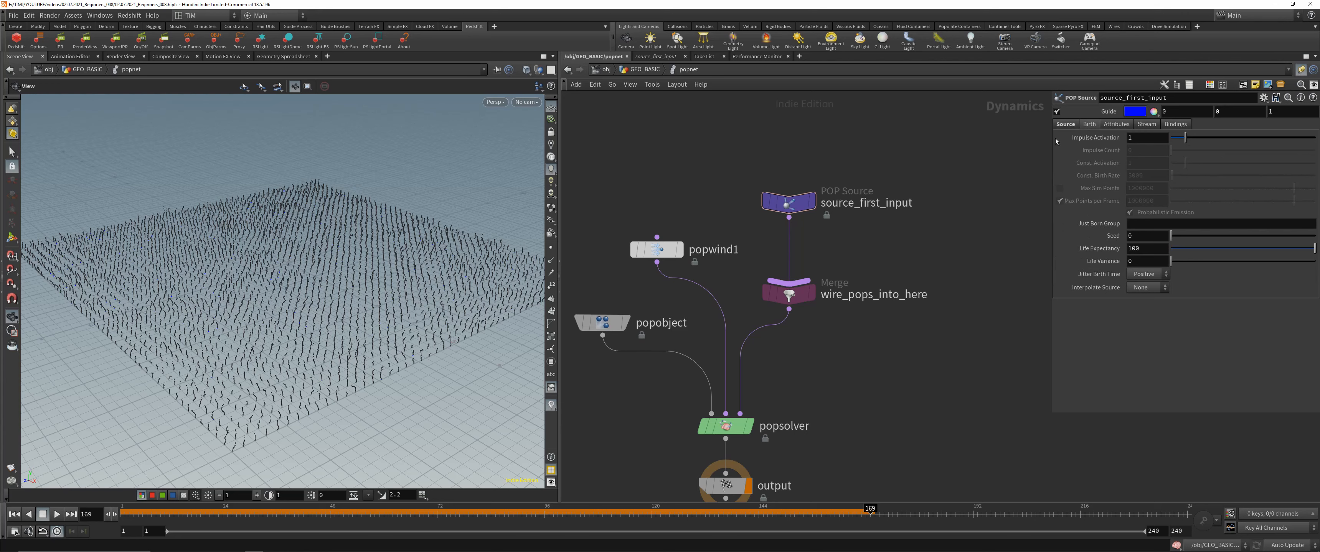
Rewind to frame 1 and set source_first_input's Impulse Activation to the expression $FF == 1.
left_click_drag(230, 513, 123, 513)
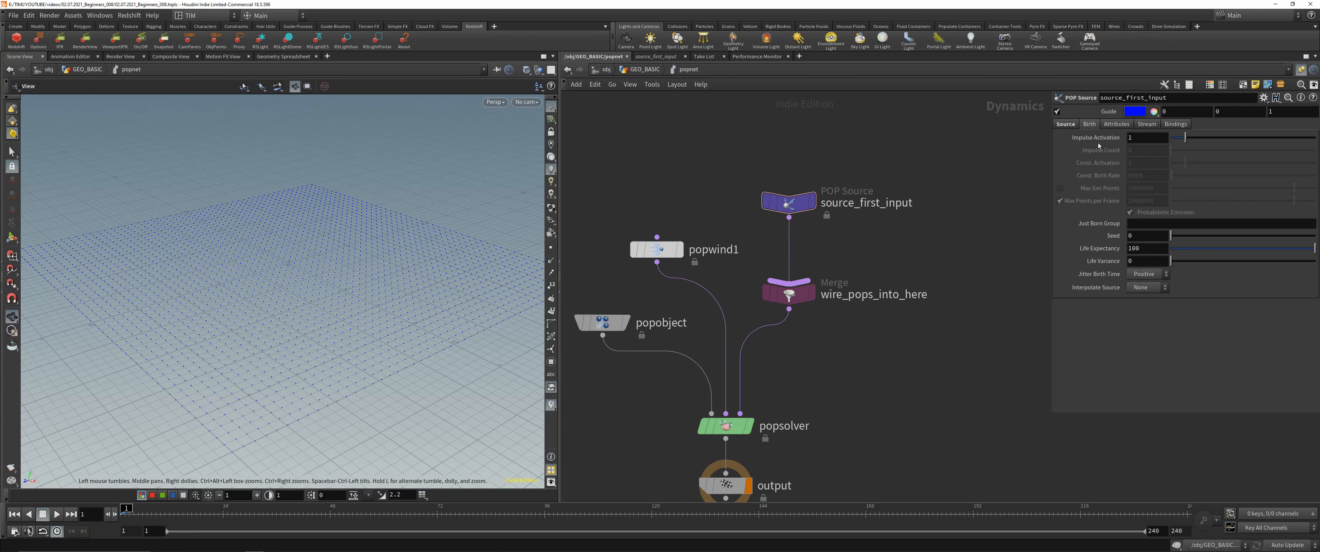
left_click(1163, 142)
type("$")
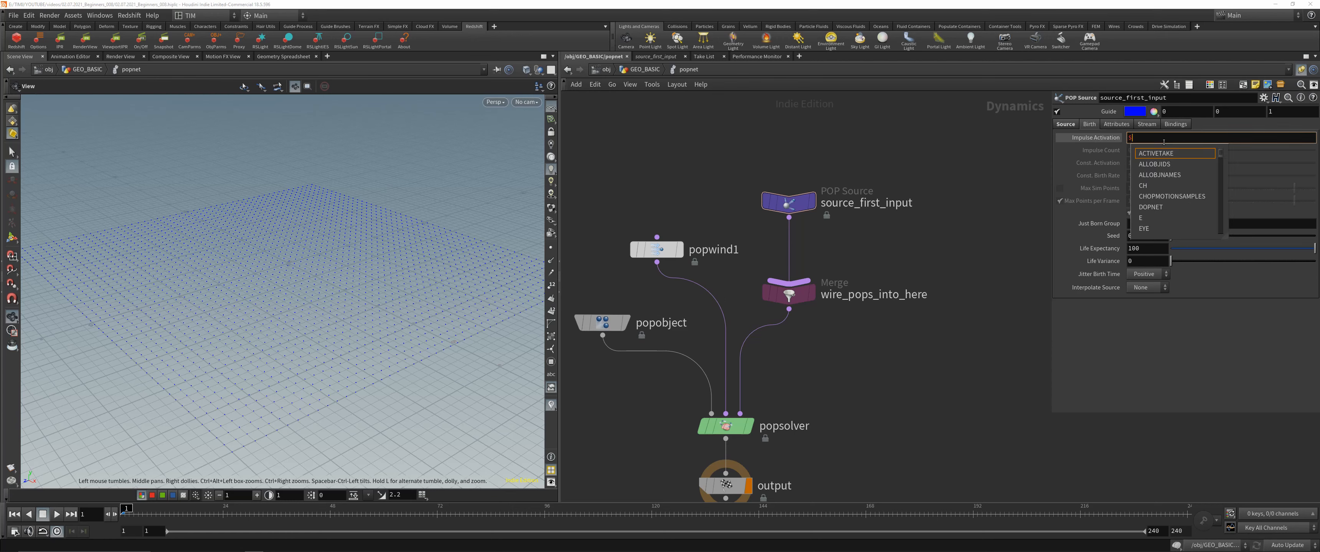
type("FF == 1")
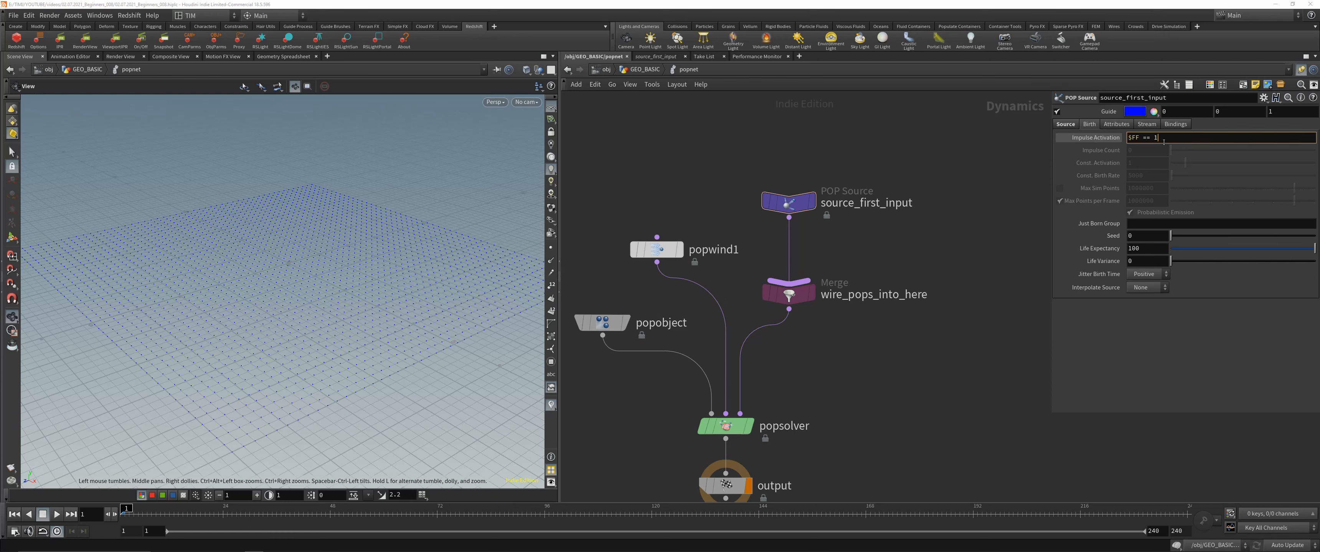
key("Return")
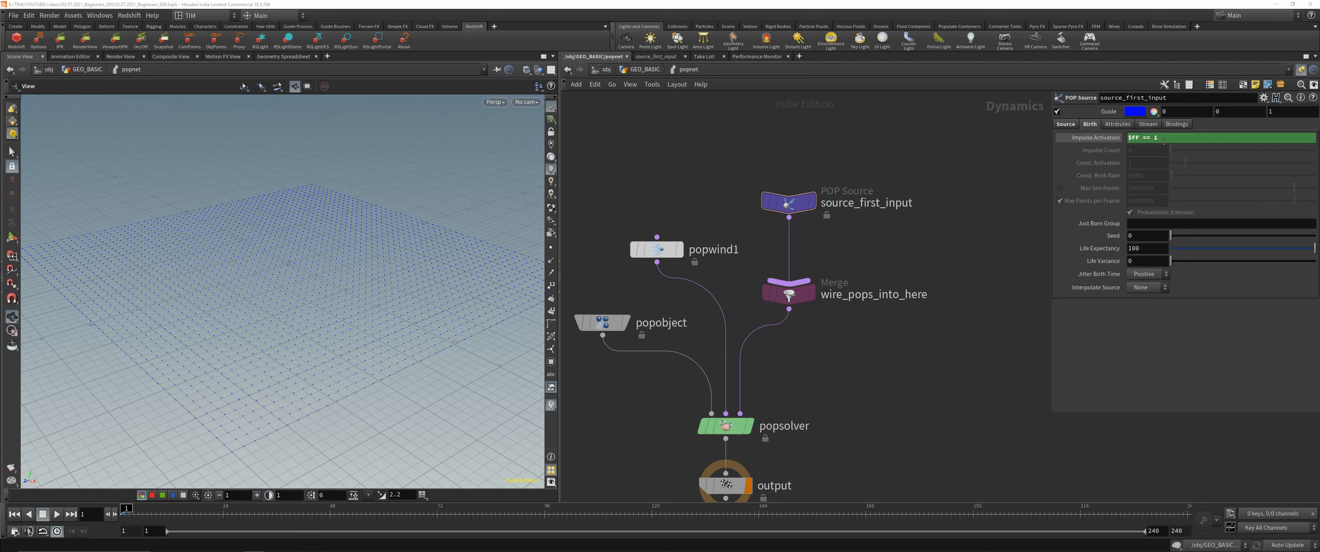
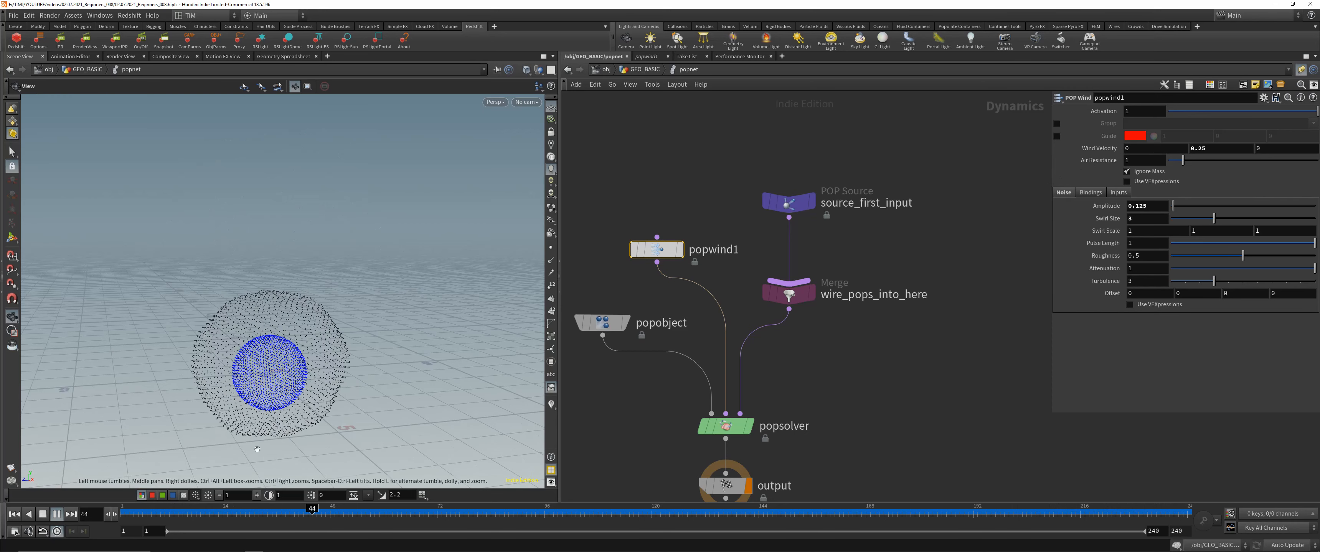
Scrub to frame 223, then add a Trail node below popnet in GEO_BASIC, wire it to popnet's output, and display it.
left_click_drag(125, 513, 1070, 426)
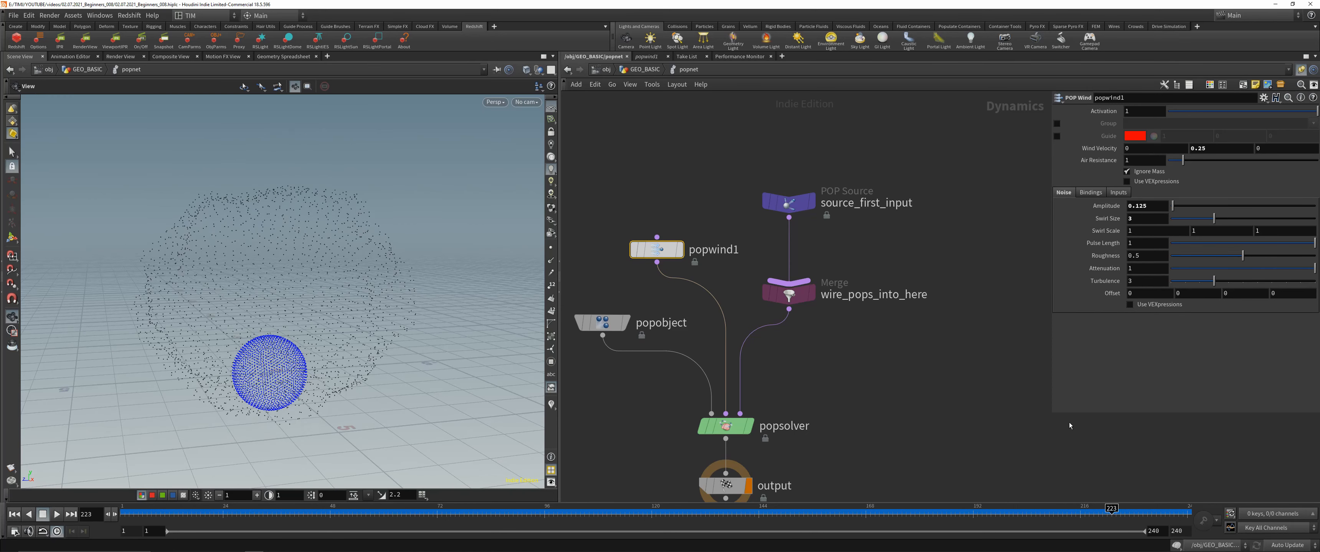
key("u")
key("Tab")
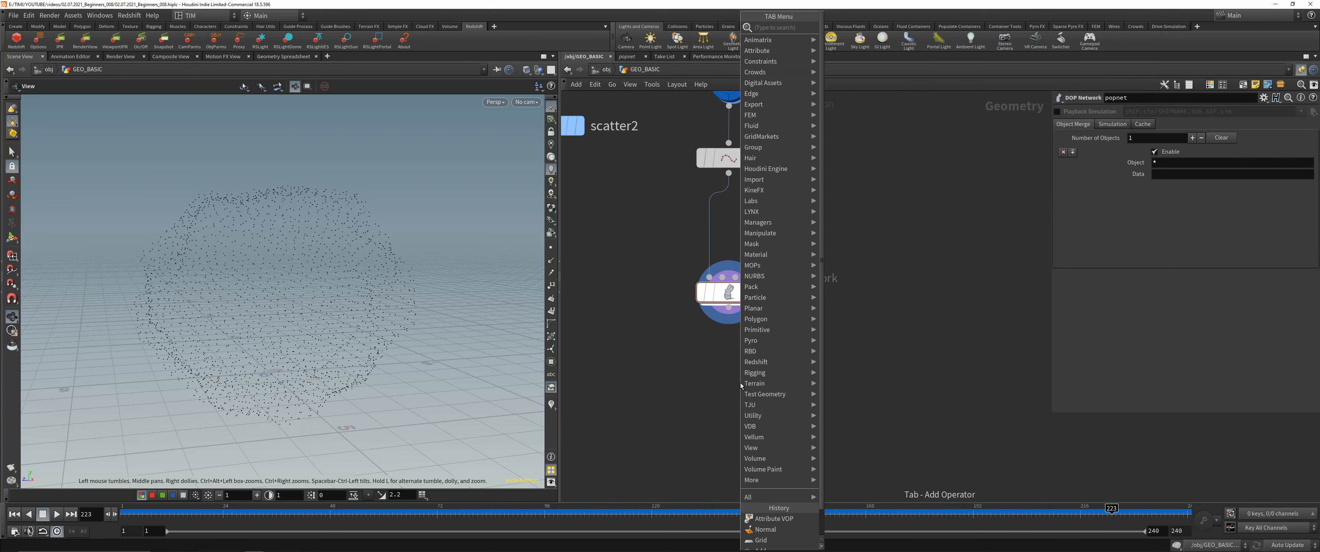
type("trail")
key("Return")
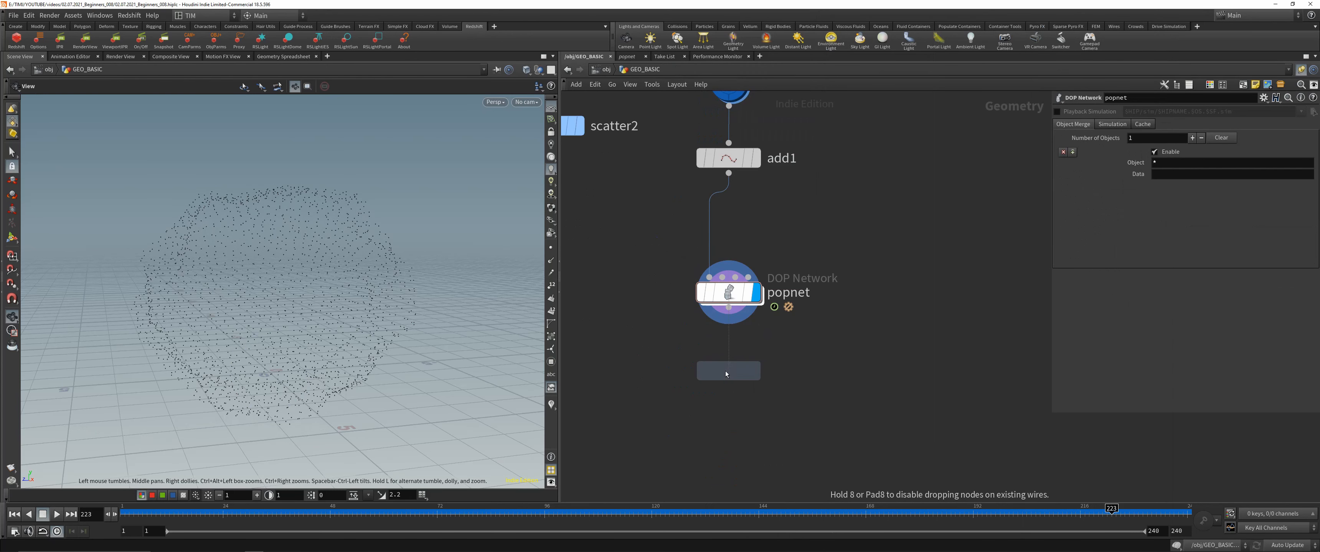
left_click(725, 372)
left_click_drag(728, 309, 729, 355)
left_click(756, 371)
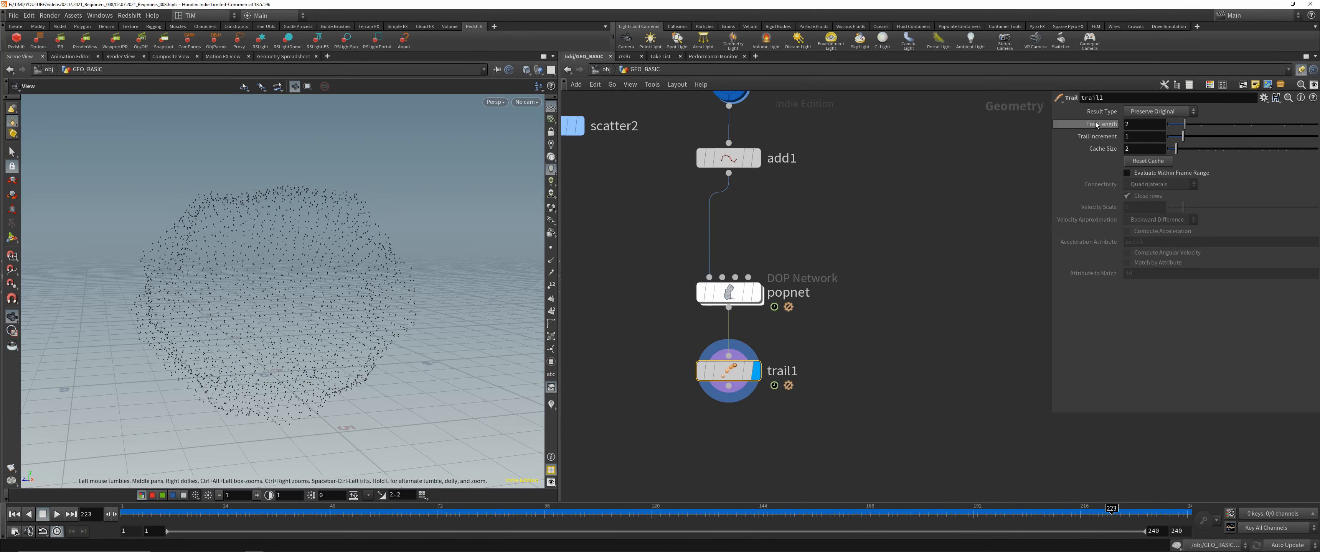
Set trail1 to Connect as Polygons, turn off Close rows, and set Trail Length to 240.
left_click(1152, 111)
left_click(1147, 124)
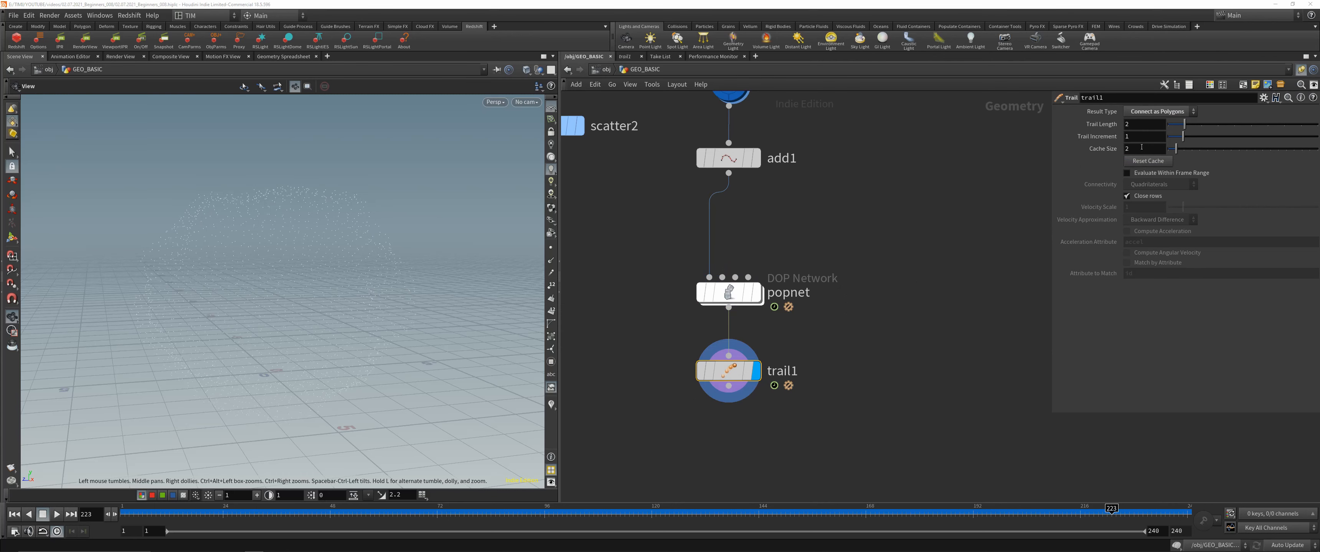
left_click(1136, 199)
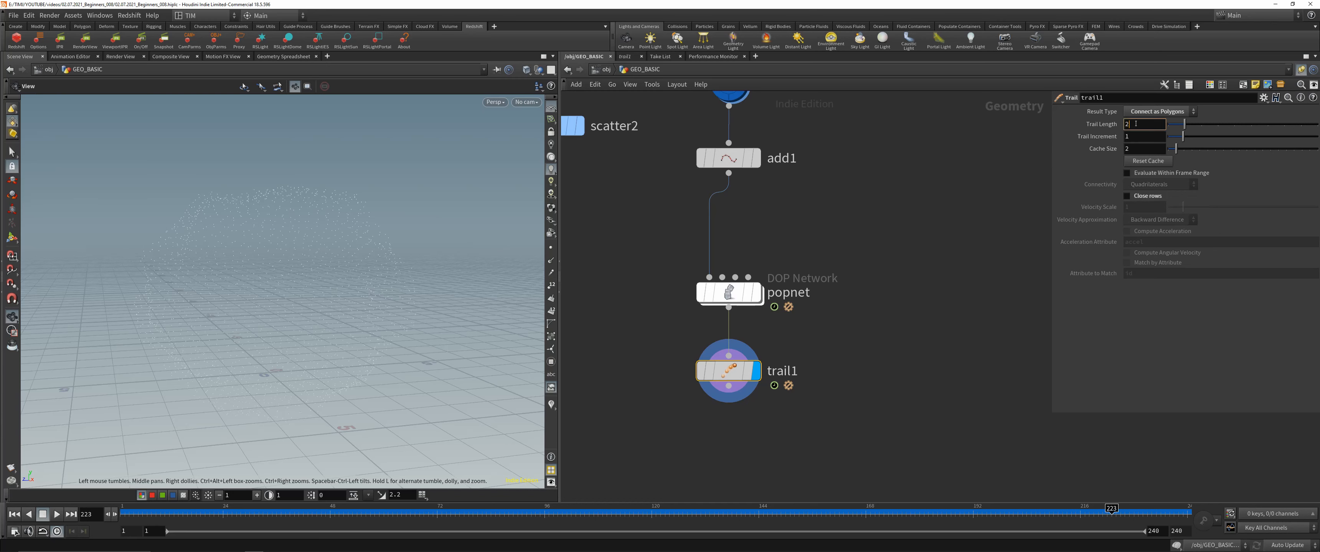
type("0")
key("Return")
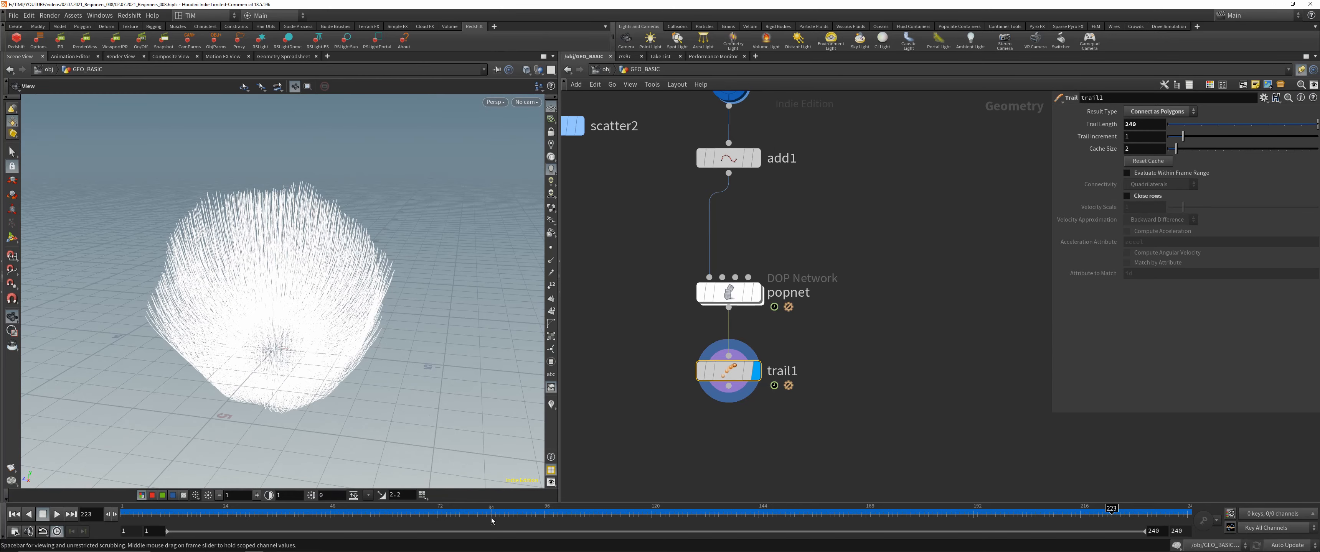
Scrub the trails from frame 1 to frame 151 and examine their shape and the whole node network.
left_click(124, 509)
left_click_drag(124, 506, 790, 507)
left_click_drag(313, 348, 267, 291)
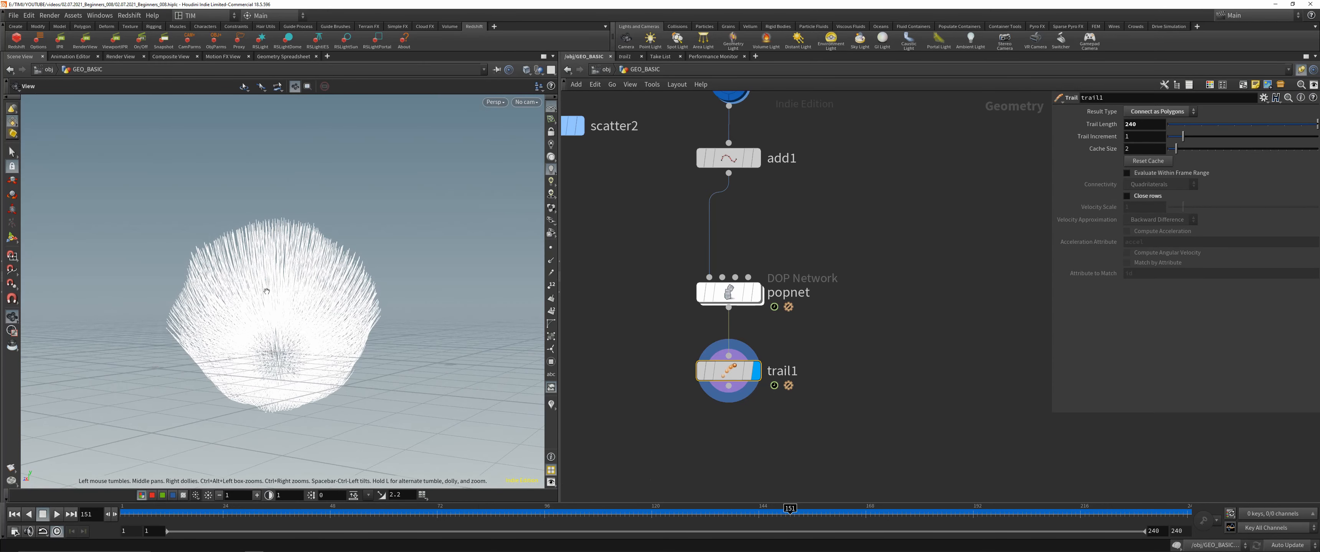
scroll(644, 235, "down", 4)
middle_click_drag(650, 231, 814, 253)
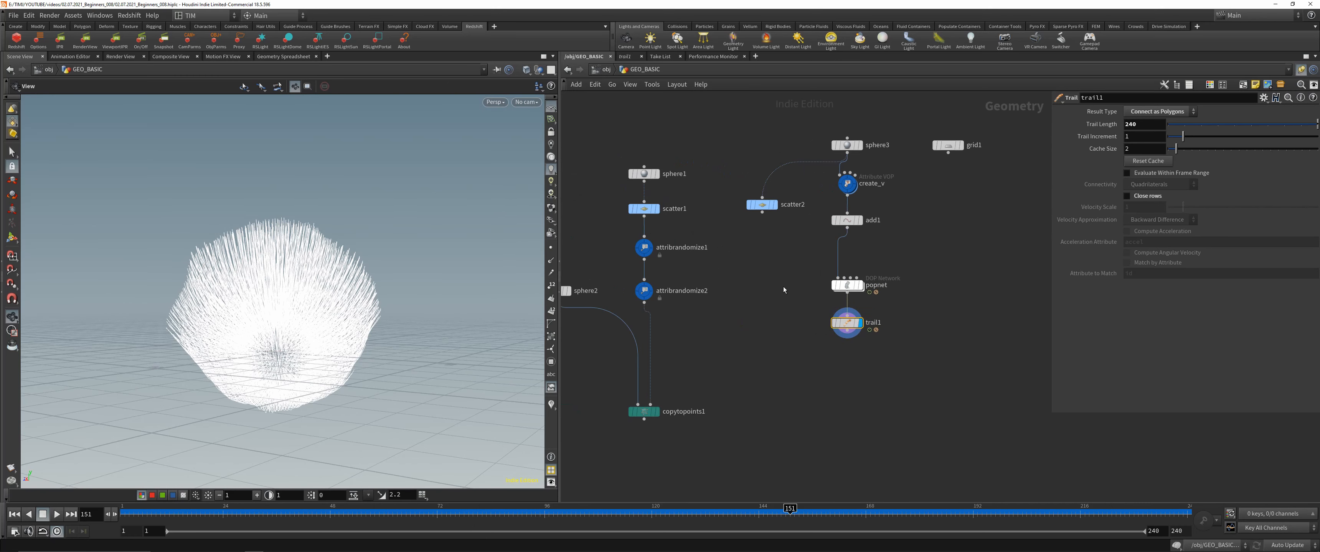
Examine the trails up close and display the chain's upstream nodes in turn before returning to trail1.
middle_click_drag(783, 287, 783, 281)
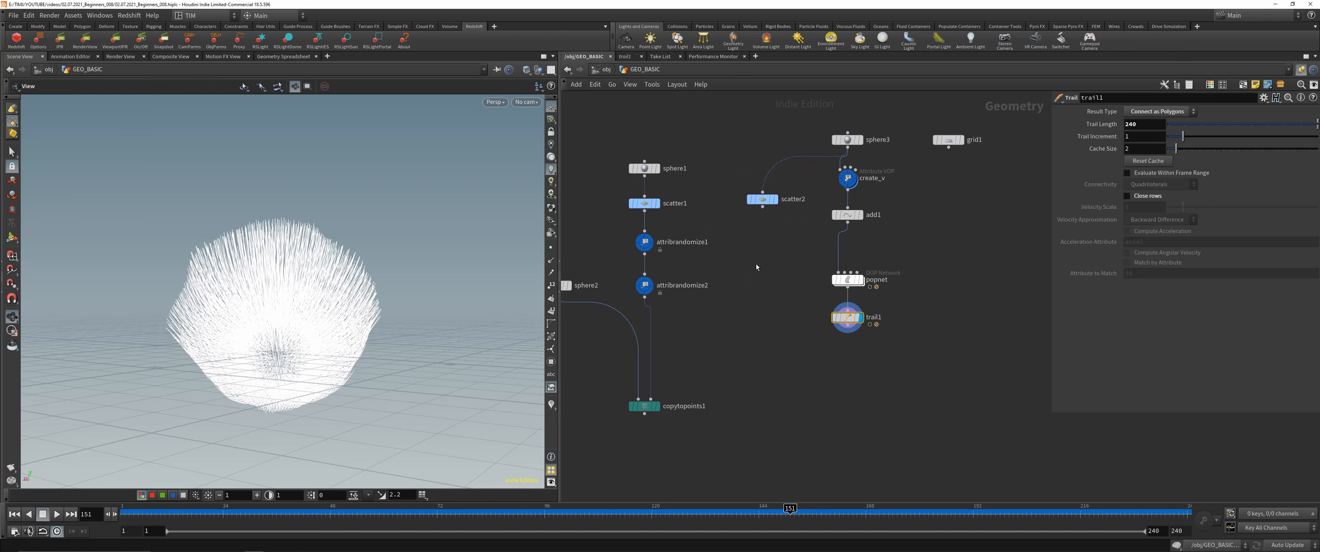
scroll(301, 276, "up", 3)
left_click_drag(301, 277, 369, 299)
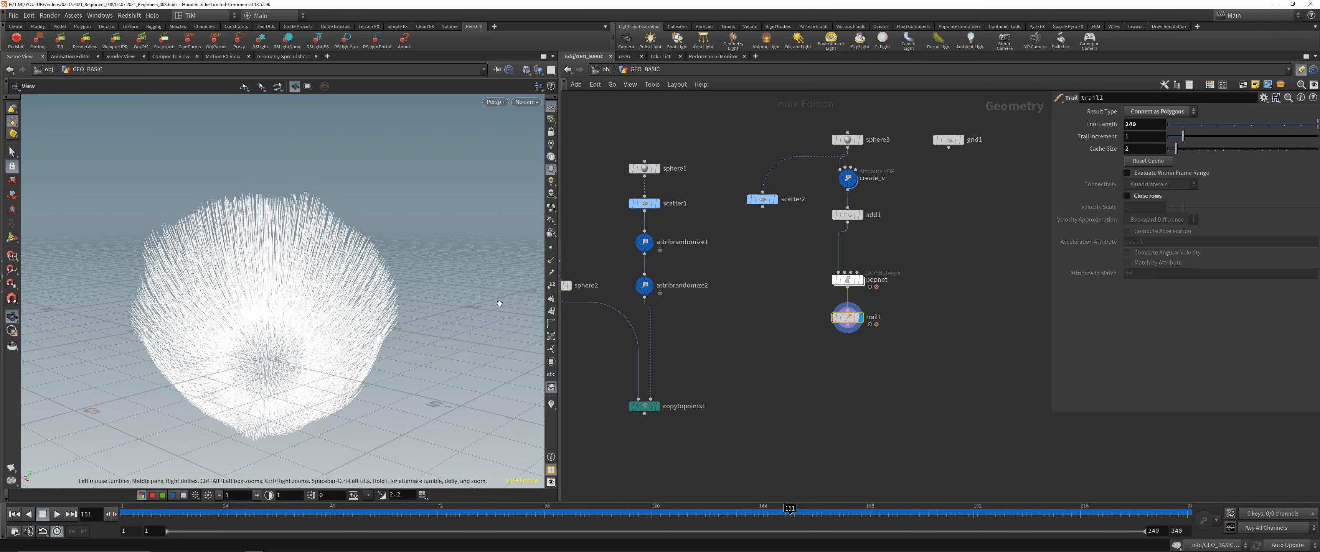
scroll(789, 294, "up", 2)
left_click_drag(791, 245, 865, 289)
key("r")
middle_click_drag(799, 202, 746, 255)
left_click_drag(755, 242, 822, 274)
key("r")
left_click_drag(764, 192, 820, 220)
key("r")
scroll(736, 340, "down", 1)
middle_click_drag(771, 288, 719, 248)
left_click_drag(710, 328, 799, 288)
key("r")
Add a Box node in the empty area below grid1, display it, and delete it again.
middle_click_drag(877, 273, 780, 301)
scroll(781, 300, "up", 2)
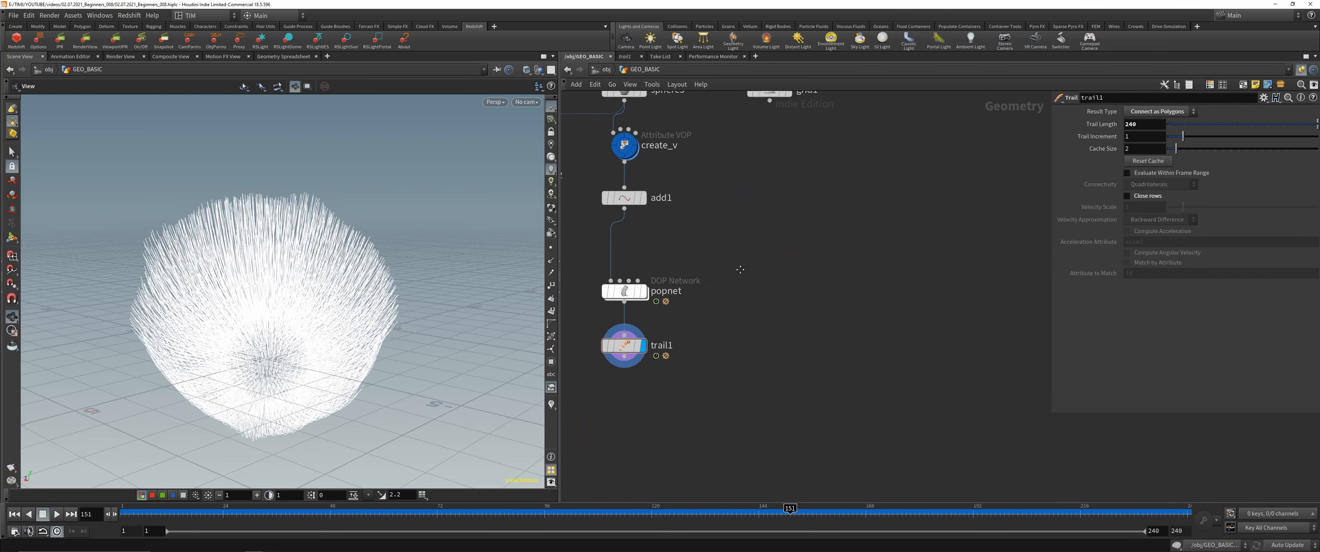
middle_click_drag(742, 270, 769, 288)
scroll(781, 276, "down", 1)
scroll(766, 263, "up", 1)
middle_click_drag(845, 242, 747, 269)
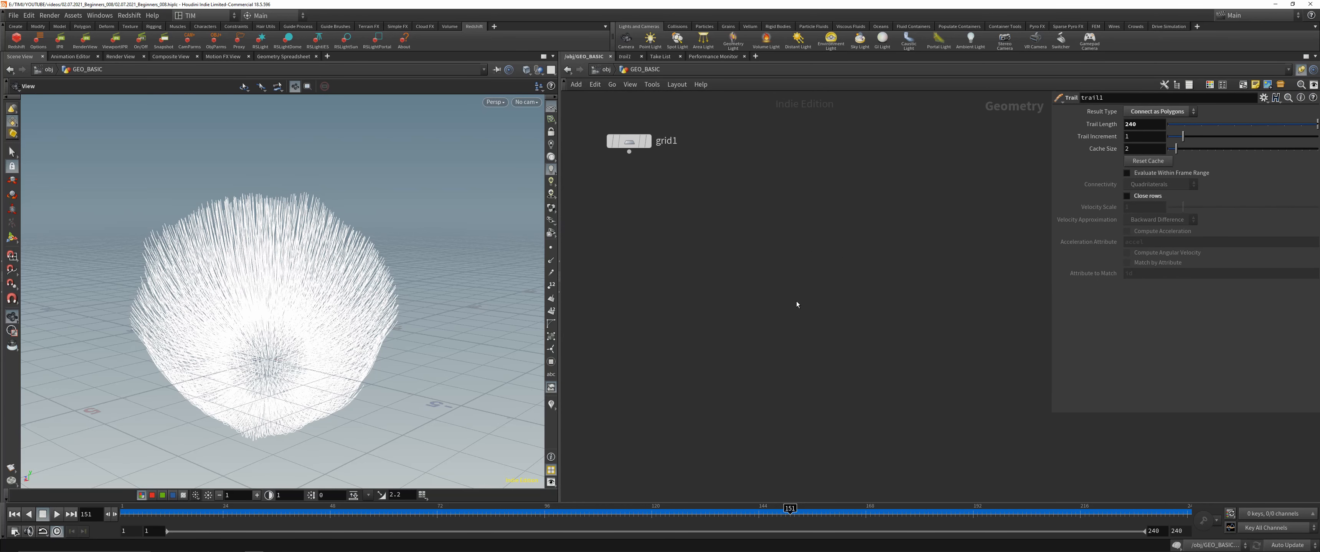
key("Tab")
type("line")
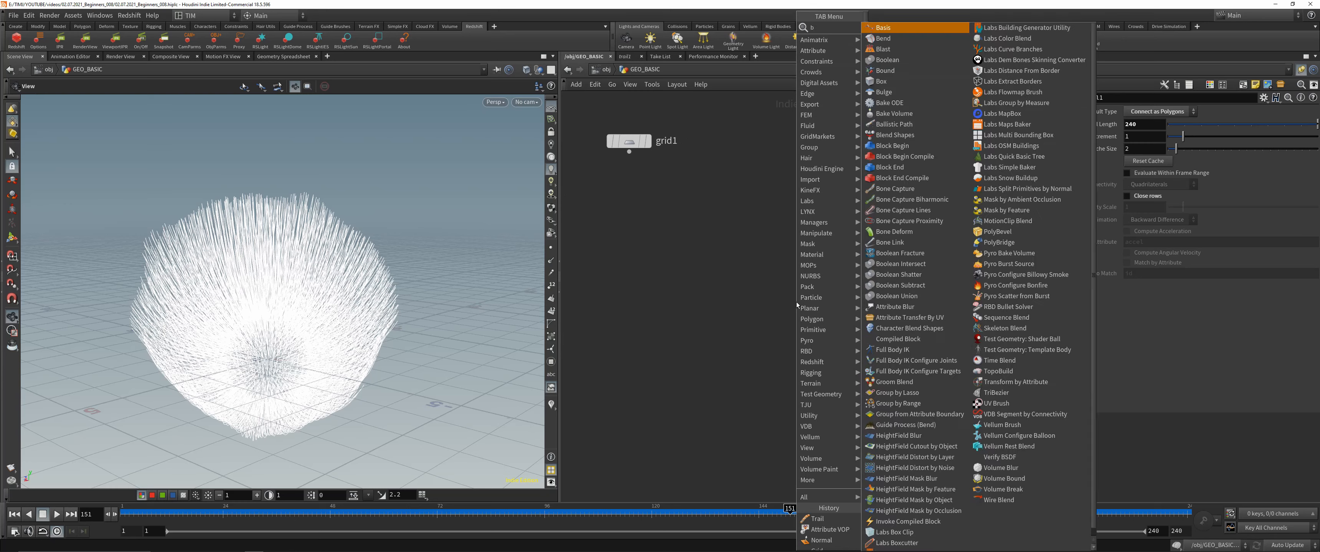
key("Return")
left_click(728, 267)
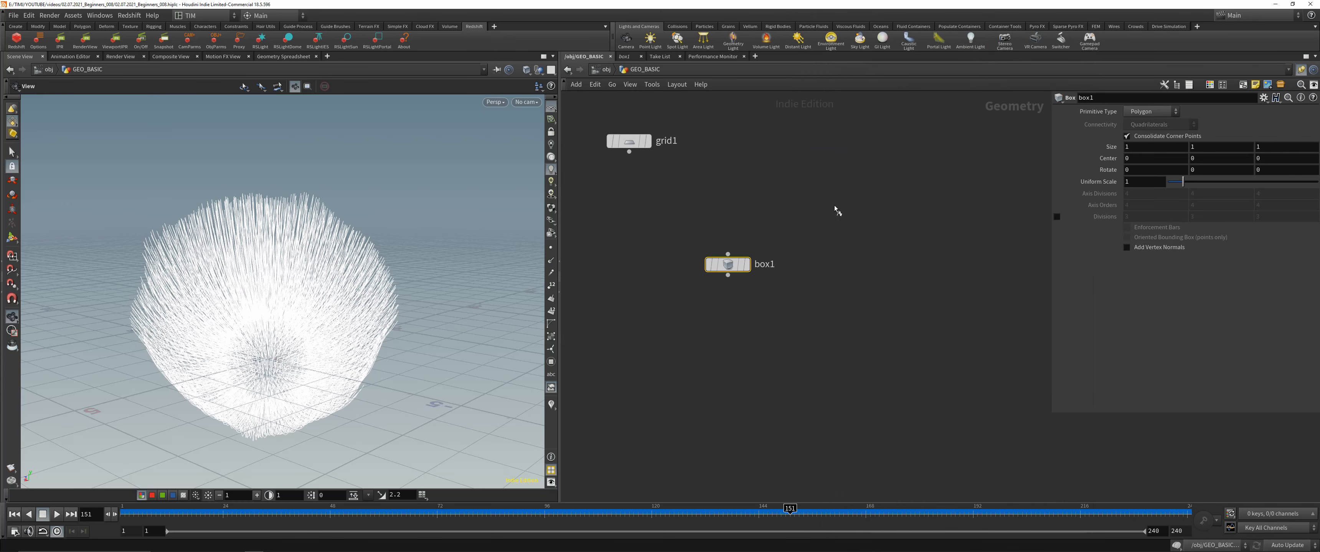
key("g")
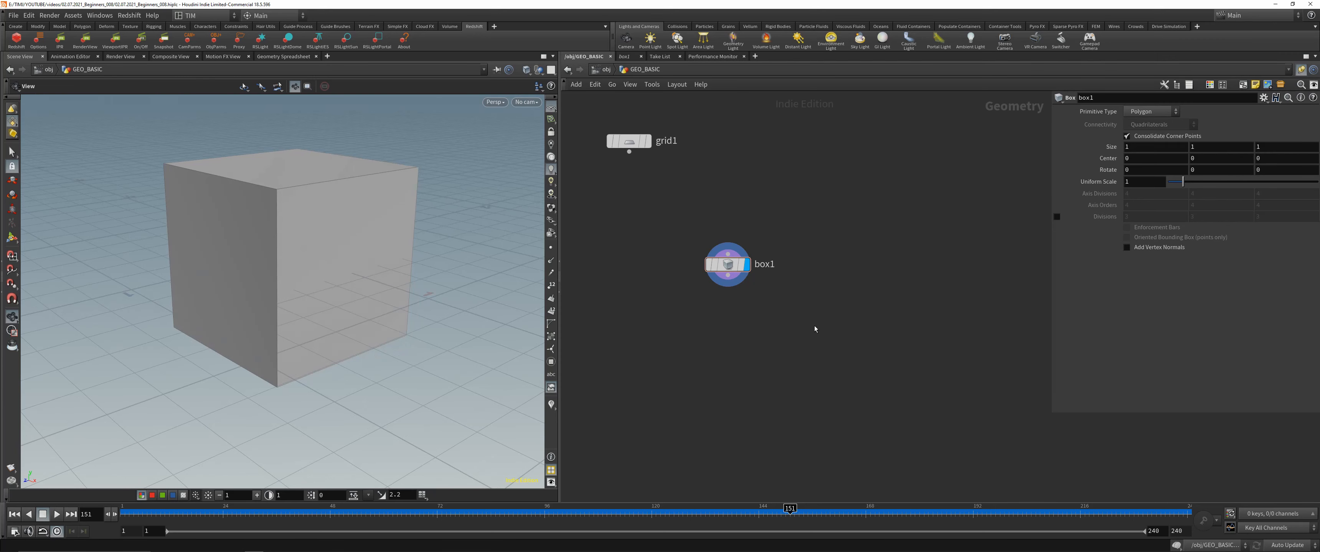
key("Delete")
Delete the trail1 node below popnet.
middle_click_drag(738, 343, 801, 249)
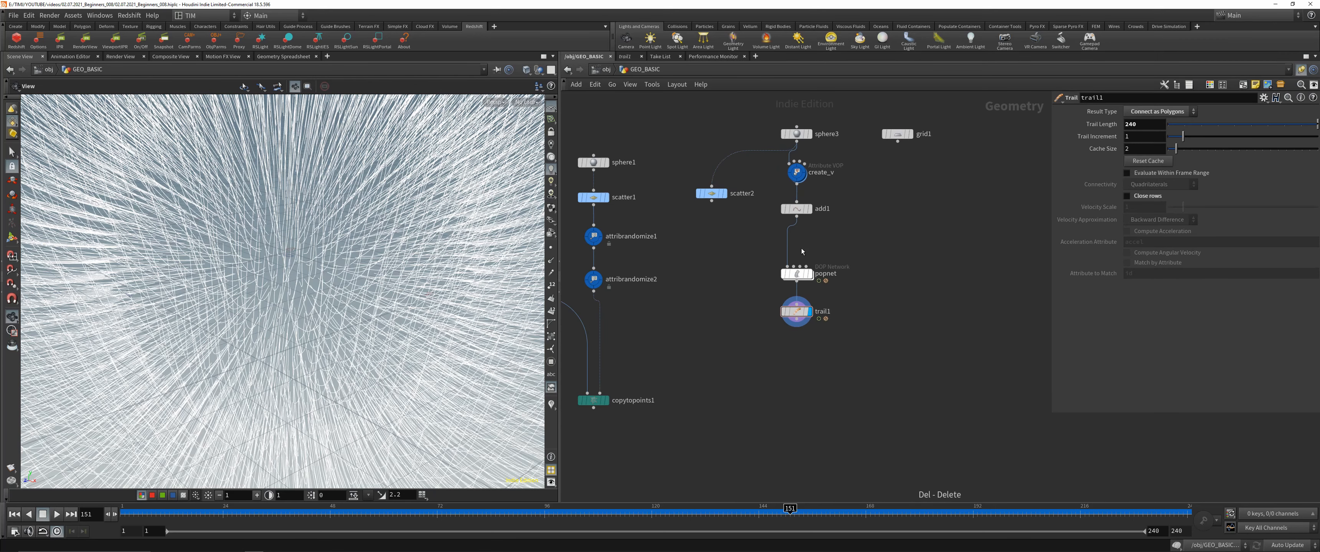
left_click_drag(740, 351, 817, 321)
key("Delete")
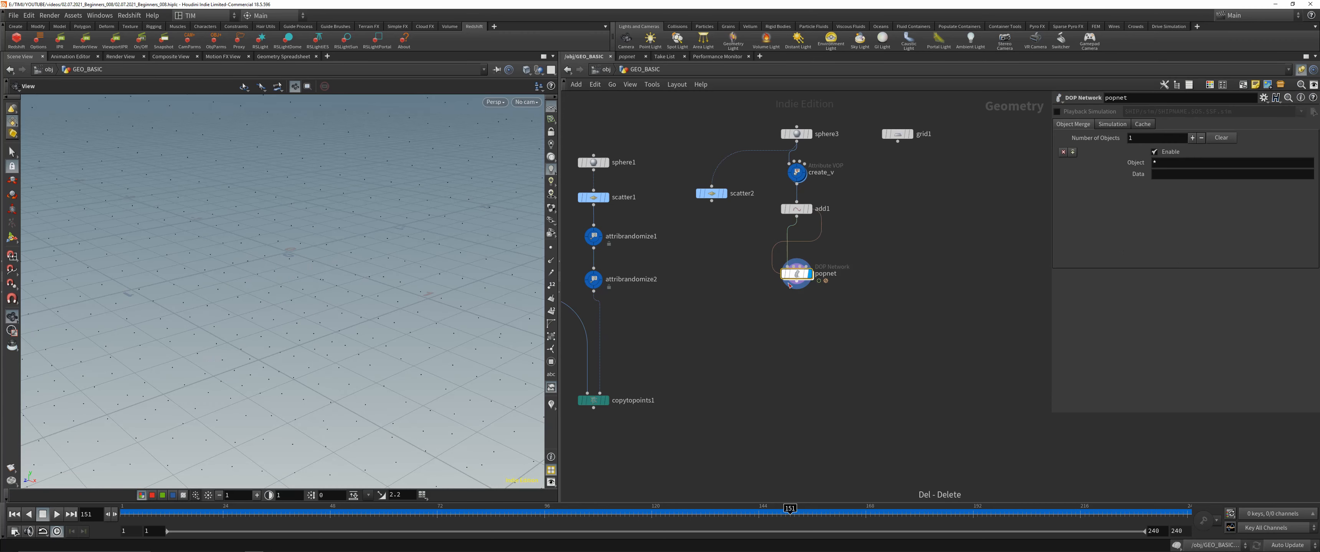
scroll(693, 336, "up", 3)
middle_click_drag(750, 355, 822, 311)
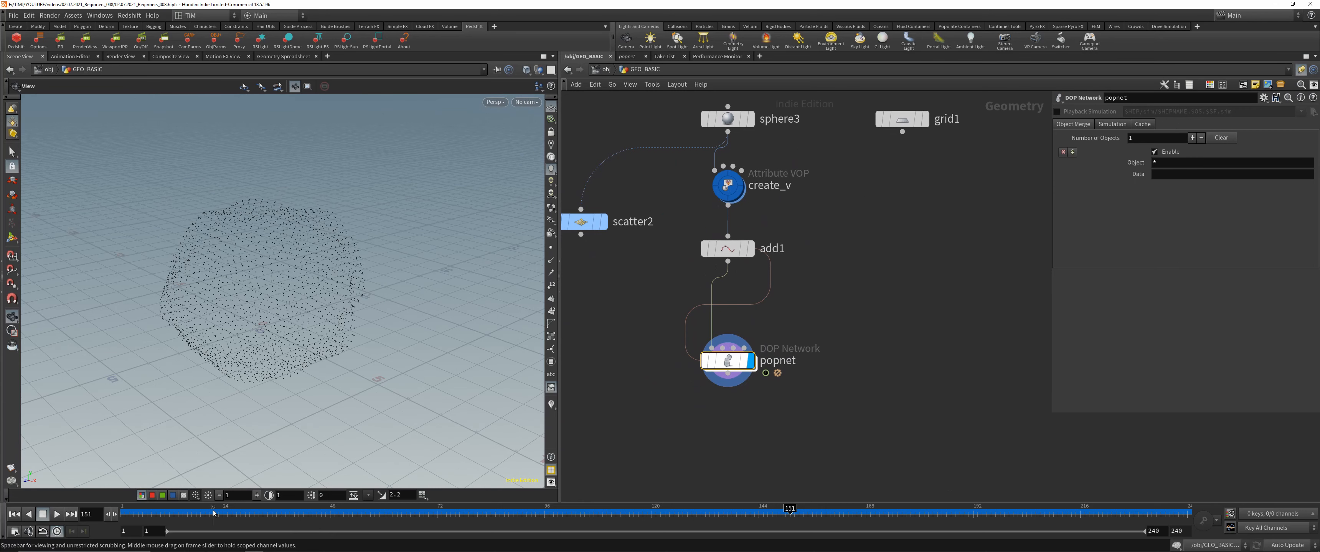
Go to frame 23 and inspect the popnet particles and the node's information.
left_click_drag(182, 508, 218, 508)
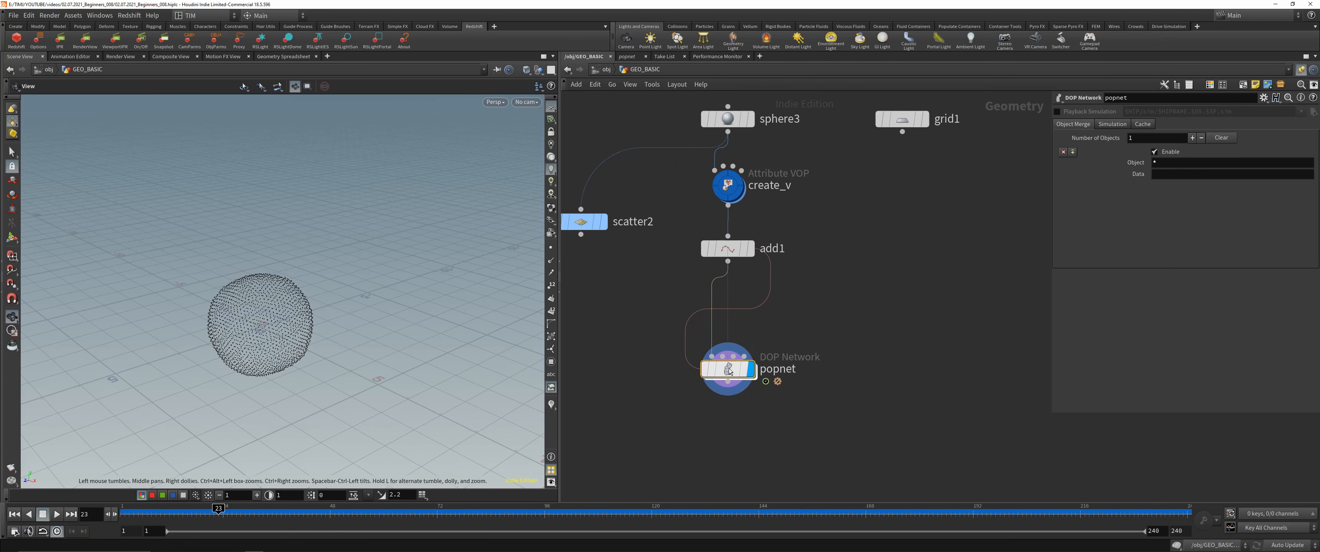
middle_click_drag(648, 313, 712, 284)
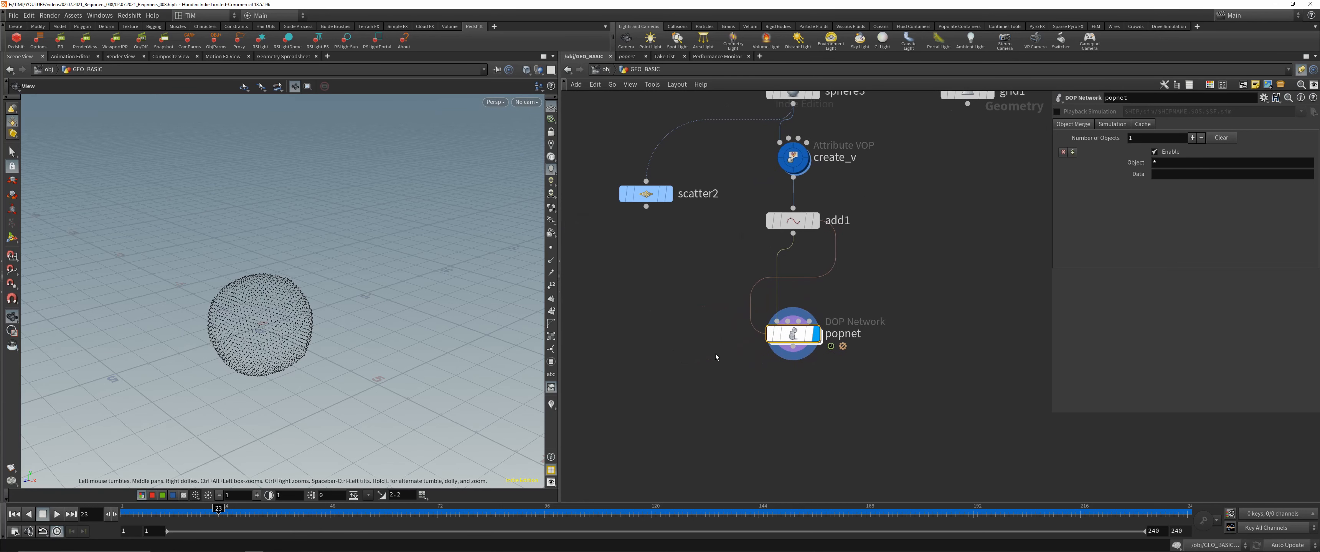
scroll(311, 250, "up", 3)
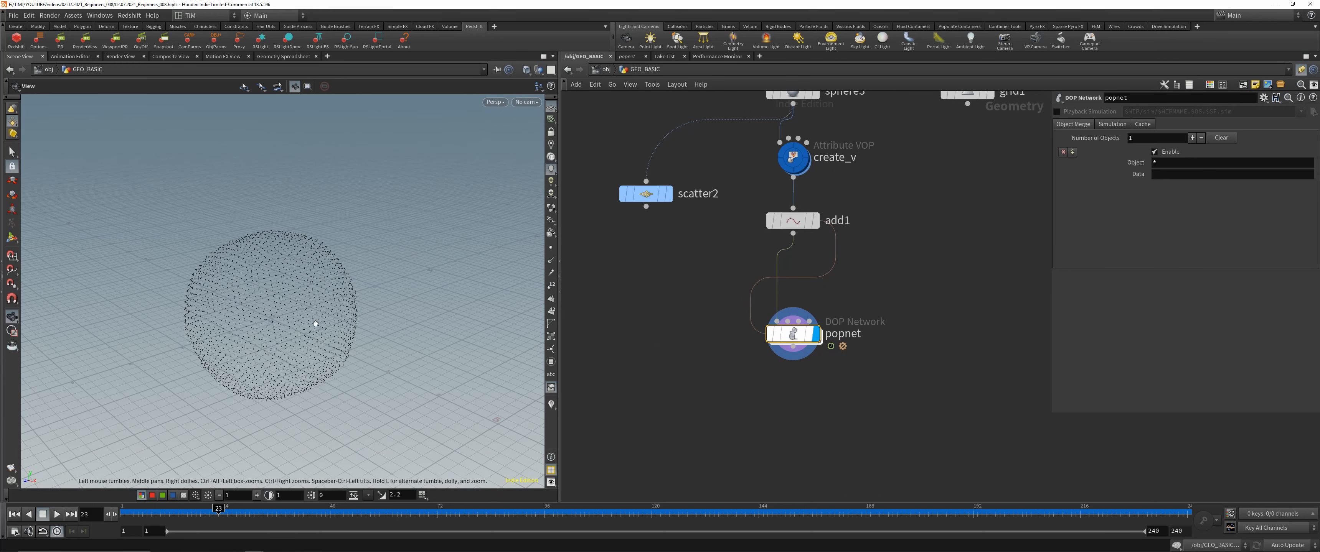
middle_click_drag(602, 241, 583, 290)
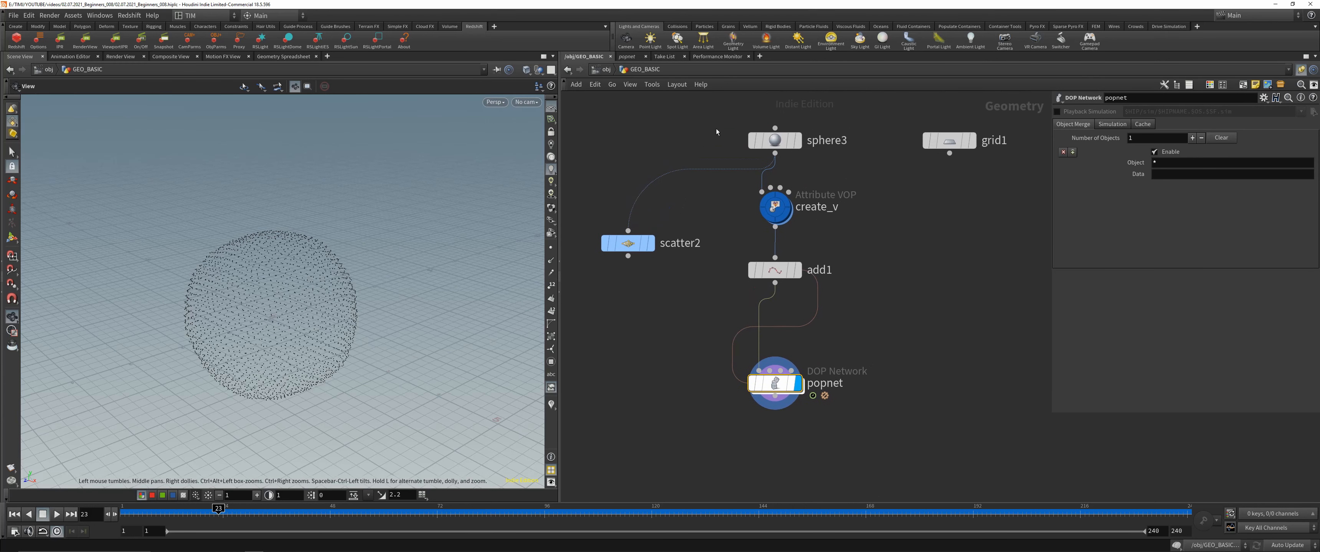
scroll(716, 132, "down", 2)
middle_click_drag(699, 208, 849, 144)
middle_click(897, 276)
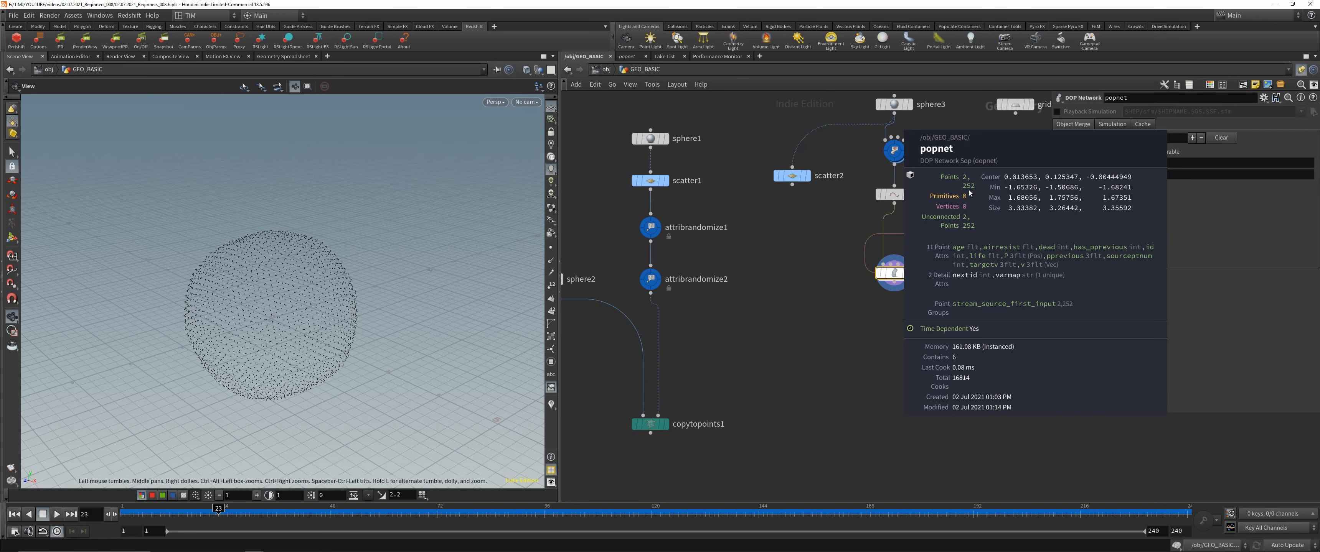
Duplicate attribrandomize1, sphere2 and copytopoints1, and place the unconnected copies around and below popnet.
middle_click_drag(817, 288, 895, 280)
left_click_drag(730, 224, 871, 313, "alt")
key("y")
left_click_drag(600, 333, 649, 256)
left_click_drag(628, 271, 859, 341, "alt")
left_click(742, 418)
left_click_drag(742, 420, 987, 416, "alt")
middle_click_drag(938, 323, 785, 312)
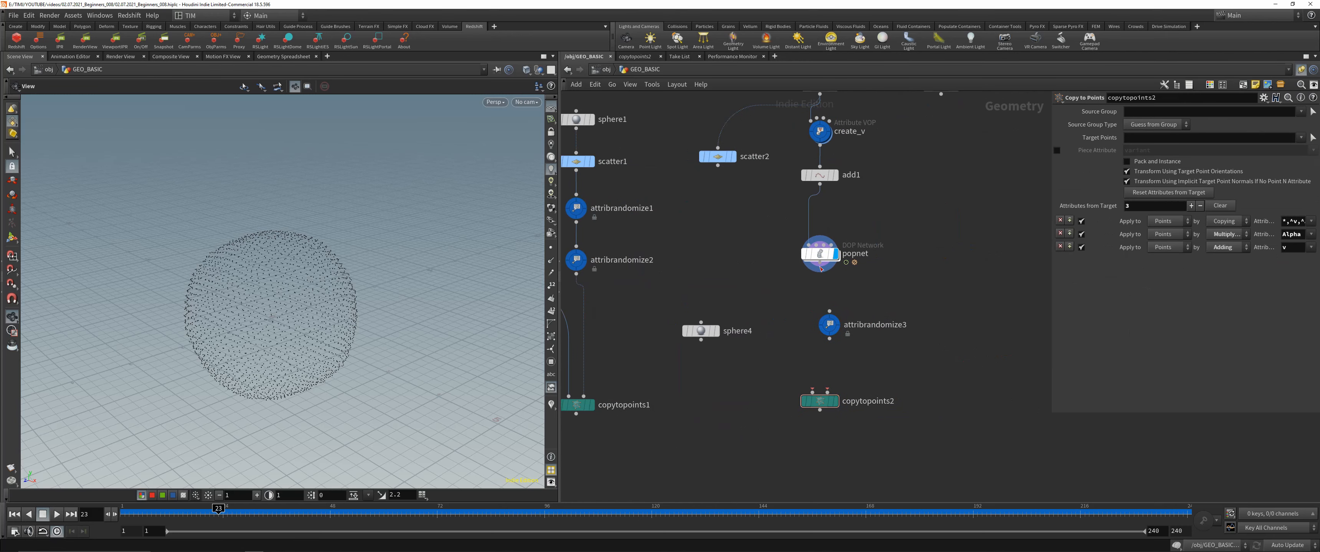
Wire popnet through attribrandomize3 into copytopoints2's target points, feed sphere4 in as its source geometry, and display copytopoints2.
left_click_drag(820, 264, 734, 349)
left_click_drag(1170, 197, 1196, 198)
left_click_drag(778, 414, 907, 374)
key("r")
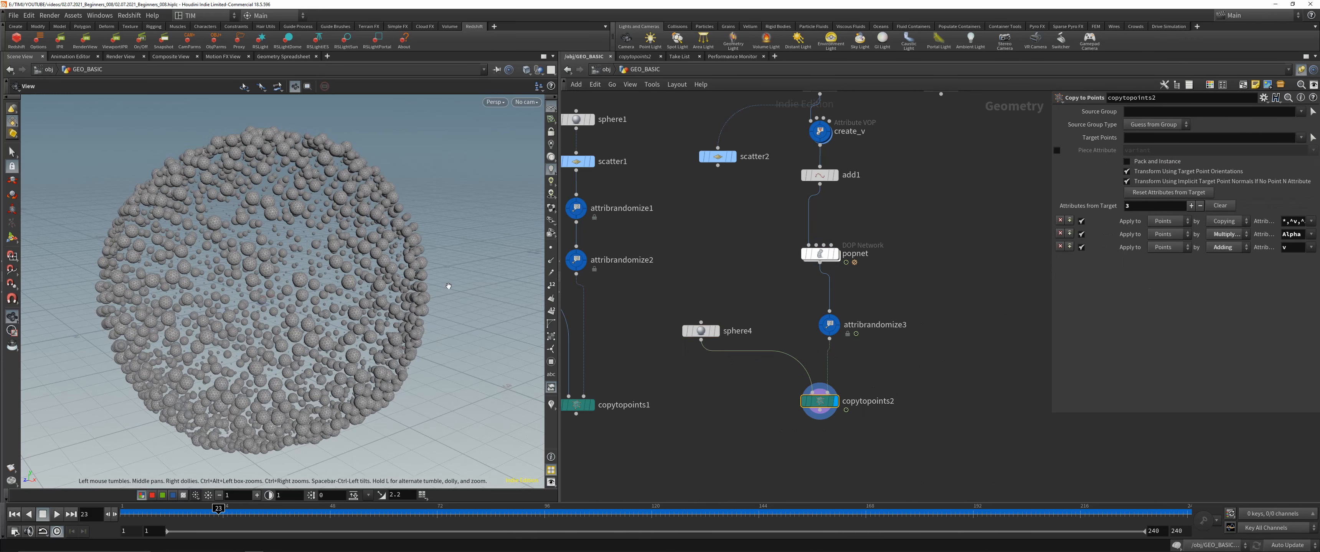
left_click_drag(819, 401, 829, 411)
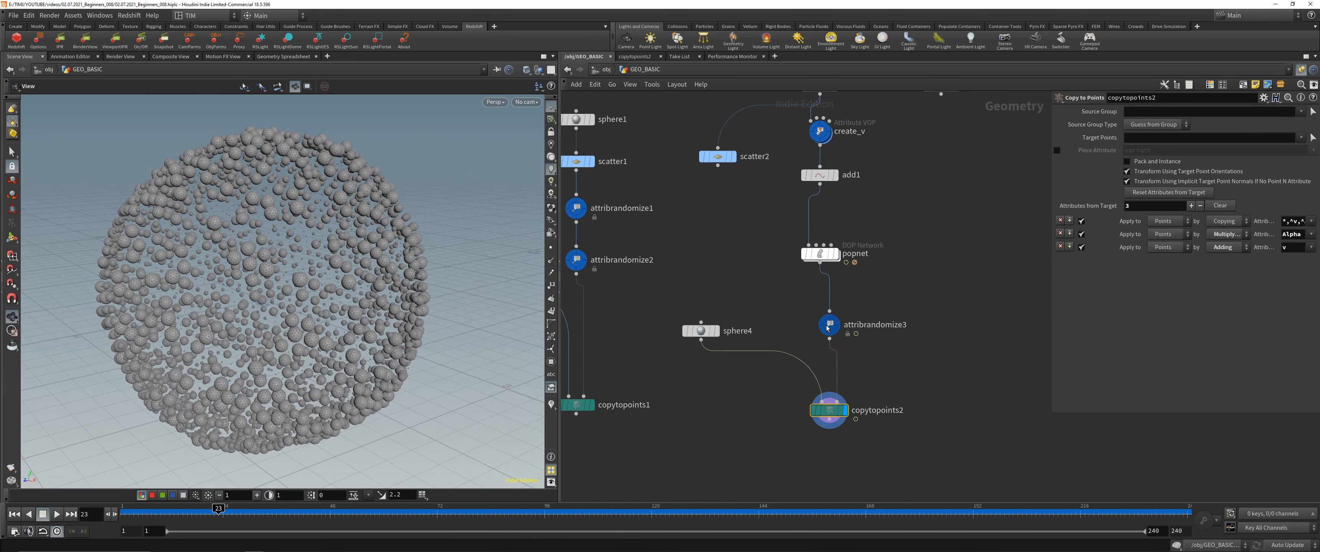
Add a Merge node below copytopoints2 and wire copytopoints2 and sphere3 into it individually.
key("f")
key("Tab")
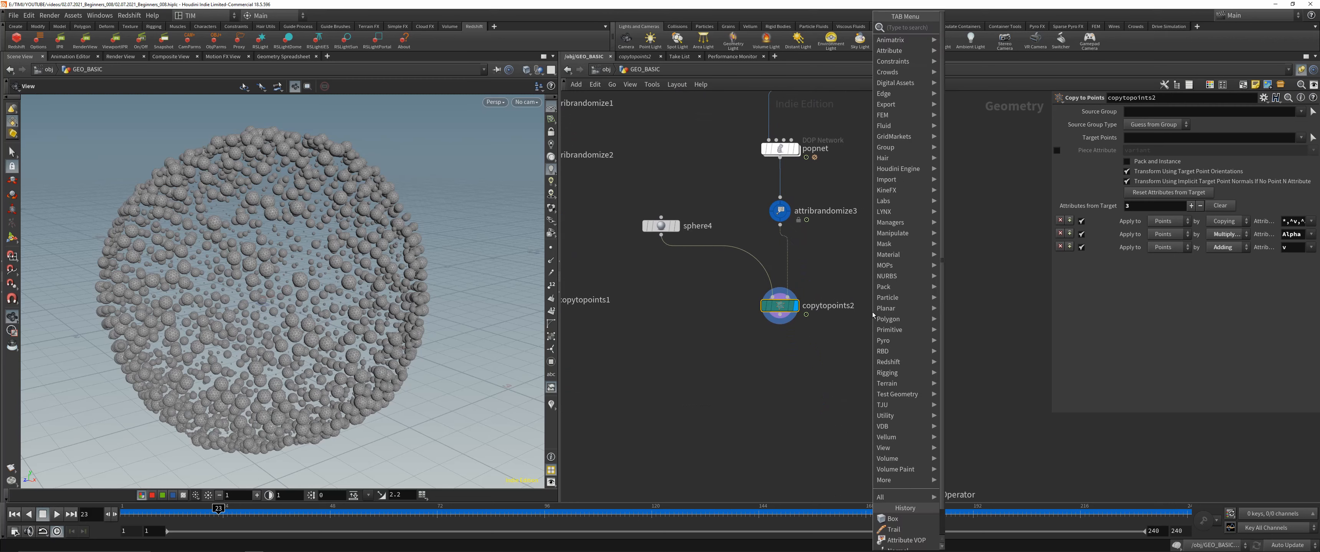
type("merge")
key("Return")
left_click(864, 429)
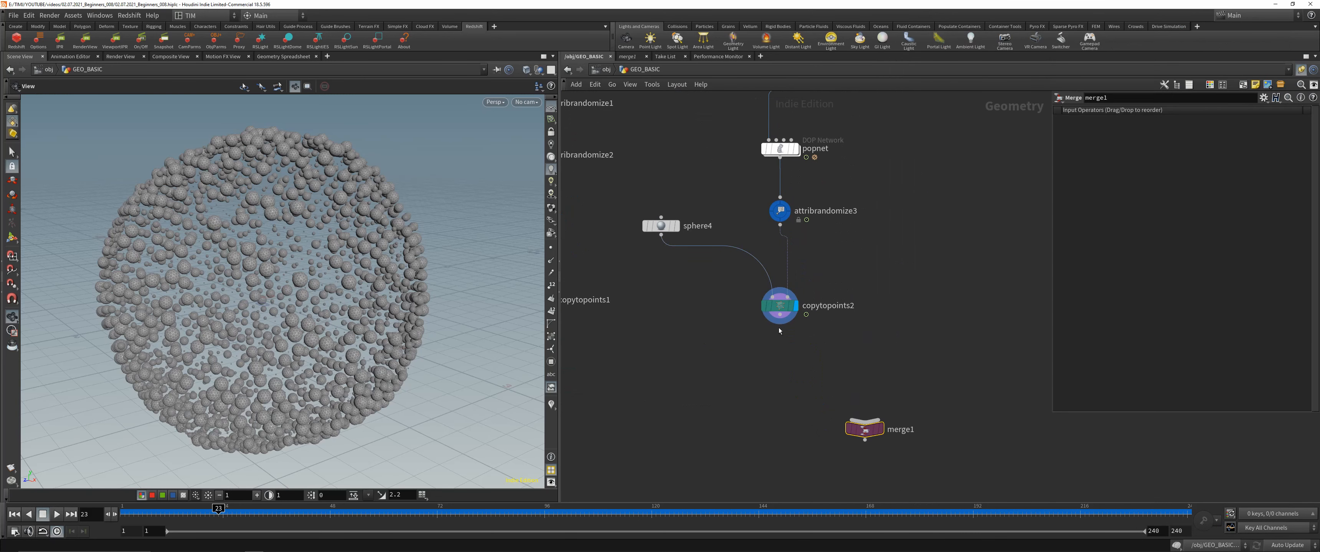
left_click(780, 315)
left_click(865, 421)
left_click(865, 421)
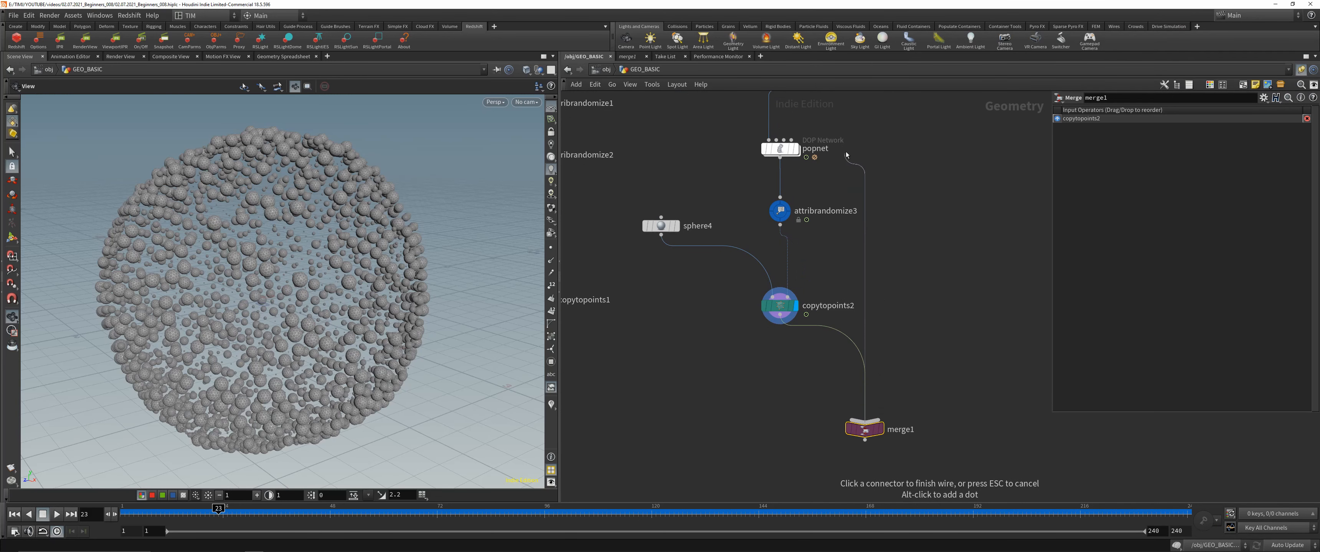
middle_click_drag(845, 152, 893, 398)
left_click(828, 235)
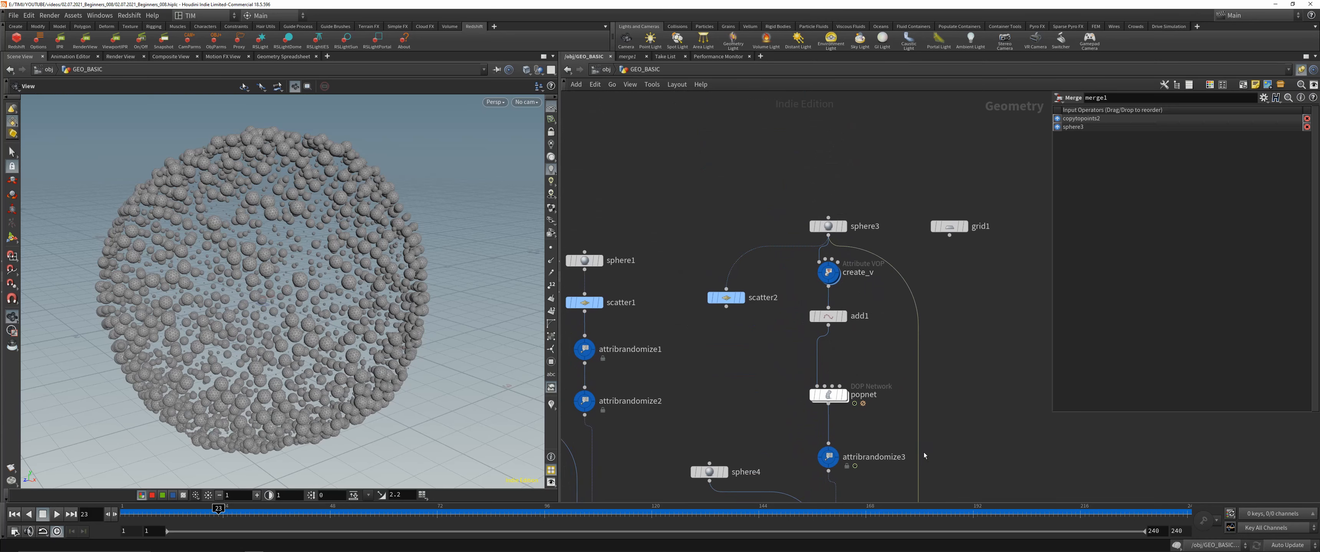
middle_click_drag(924, 456, 875, 148)
left_click(880, 368)
Delete the merge1 node.
mouse_move(428, 292)
left_mouse_down()
mouse_move(348, 260)
mouse_move(409, 279)
left_mouse_up()
middle_click_drag(890, 337, 842, 354)
scroll(841, 355, "down", 1)
left_click_drag(739, 412, 889, 356)
key("Delete")
Select copytopoints2 and sphere3 together, connect both at once to a new Merge node, and display it.
middle_click_drag(675, 345, 634, 417)
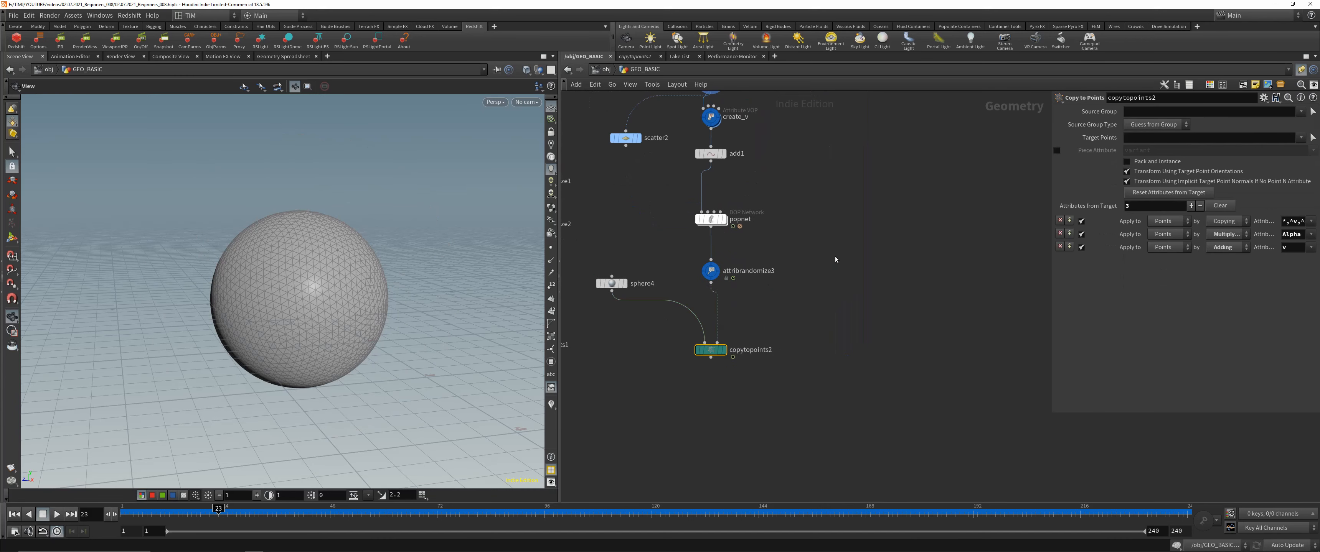
middle_click_drag(835, 257, 861, 378)
left_click_drag(668, 132, 789, 210, "shift")
middle_click_drag(837, 355, 815, 242)
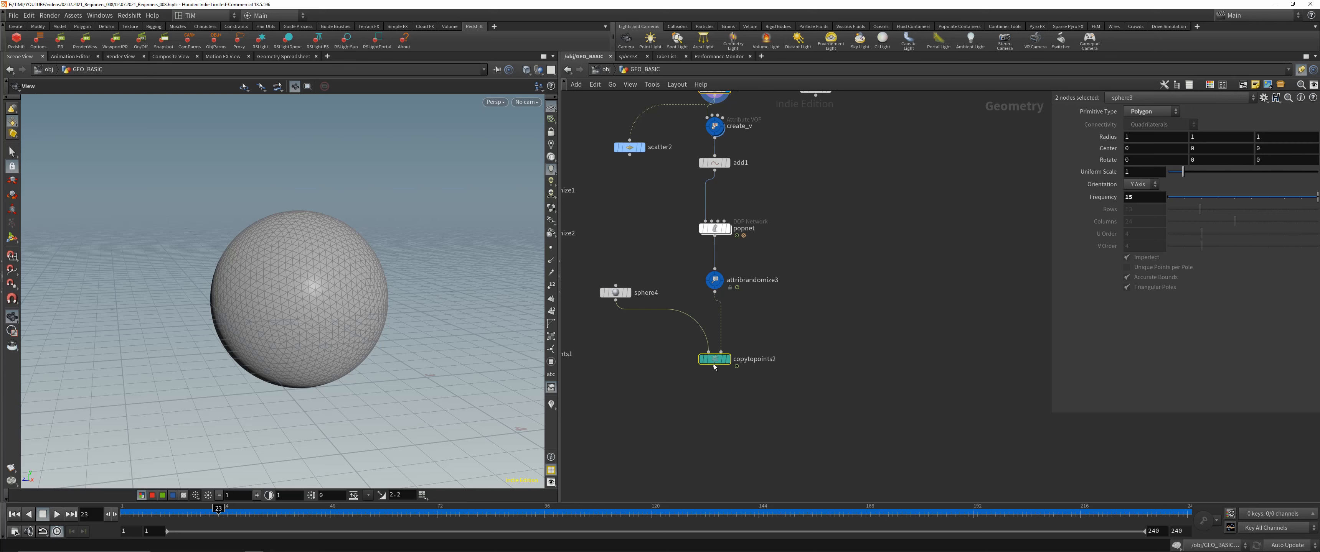
left_click_drag(715, 367, 799, 433)
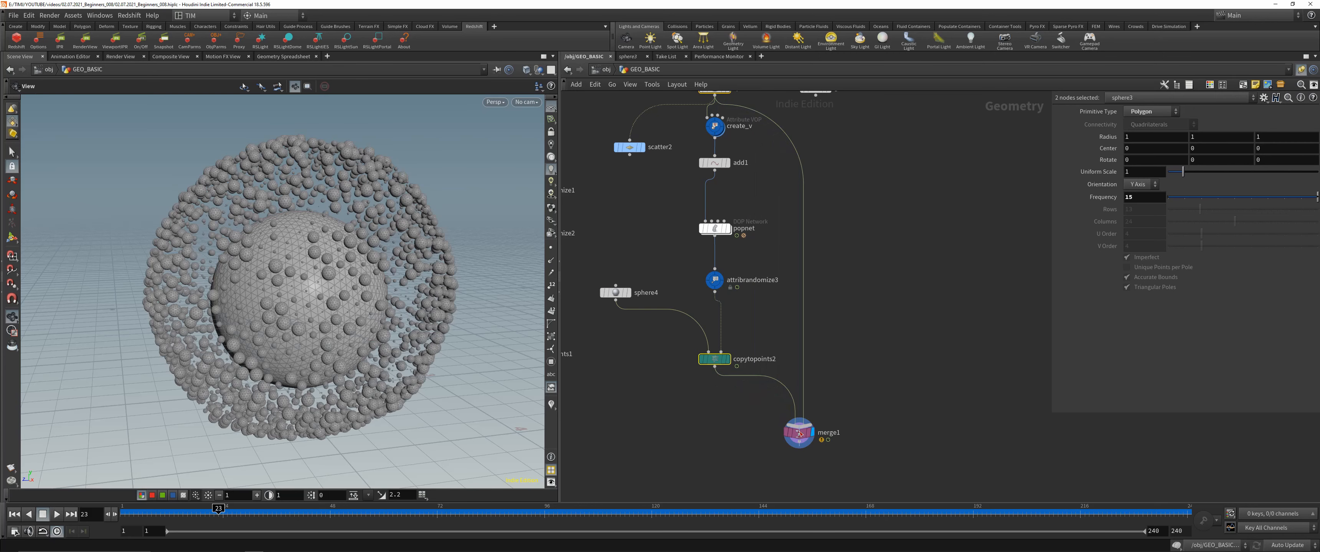
left_click(799, 442)
key("Escape")
left_click_drag(790, 490, 895, 418)
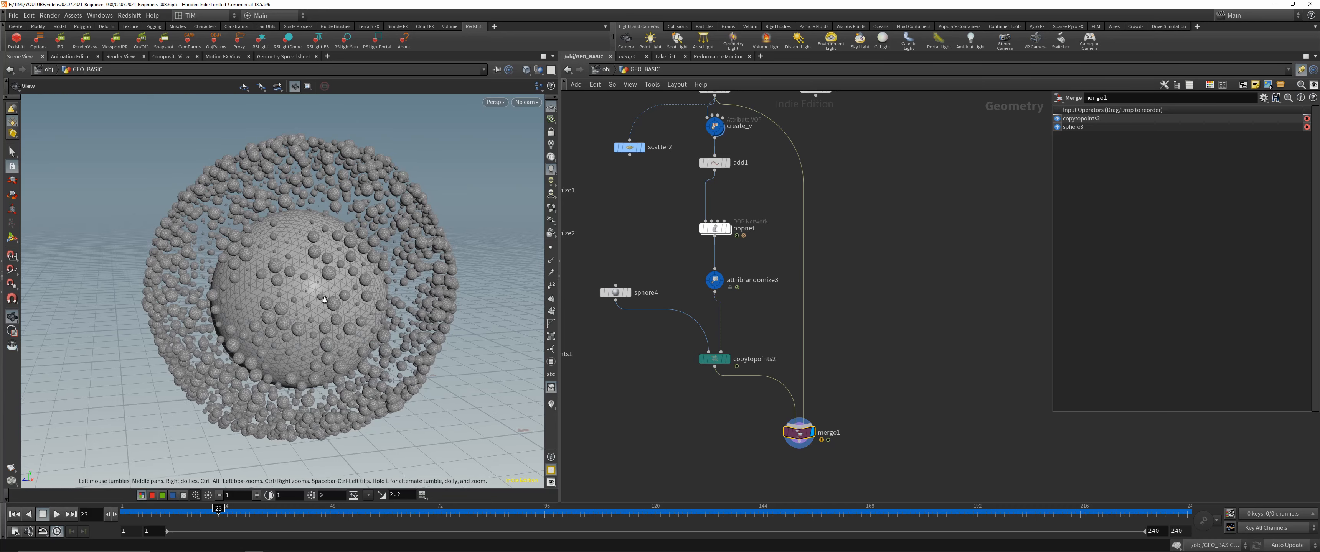
Examine the merged spheres around the base sphere from several angles at frame 23 and at frame 1.
scroll(316, 310, "up", 3)
middle_click_drag(681, 191, 687, 223)
left_click_drag(339, 287, 467, 220)
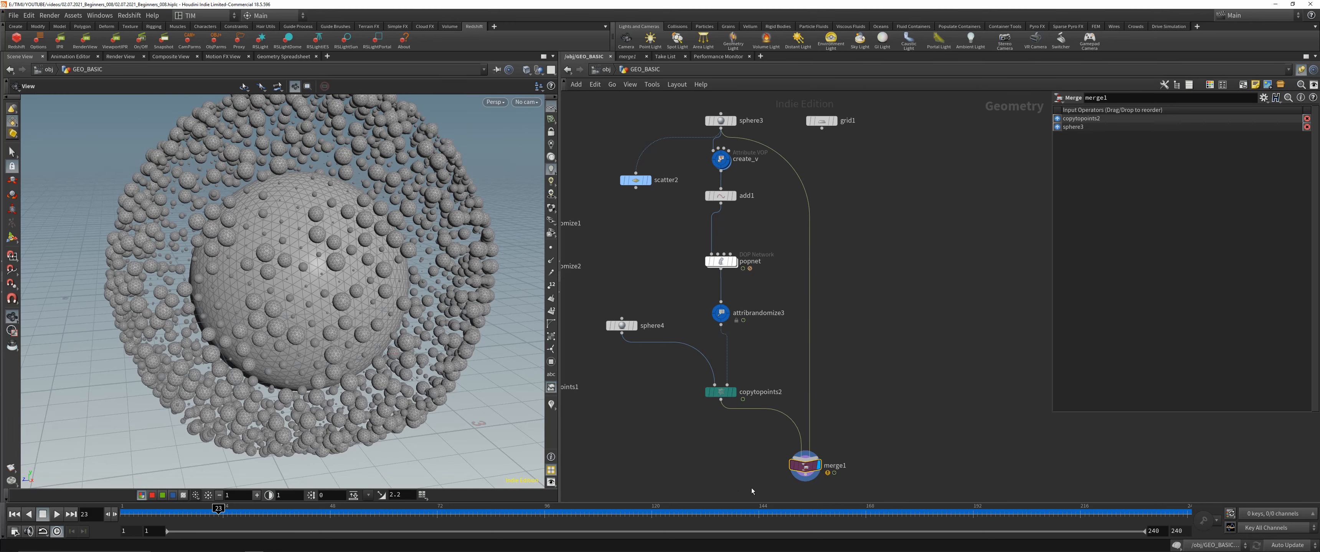
left_click_drag(323, 307, 338, 305)
right_click_drag(339, 305, 302, 302)
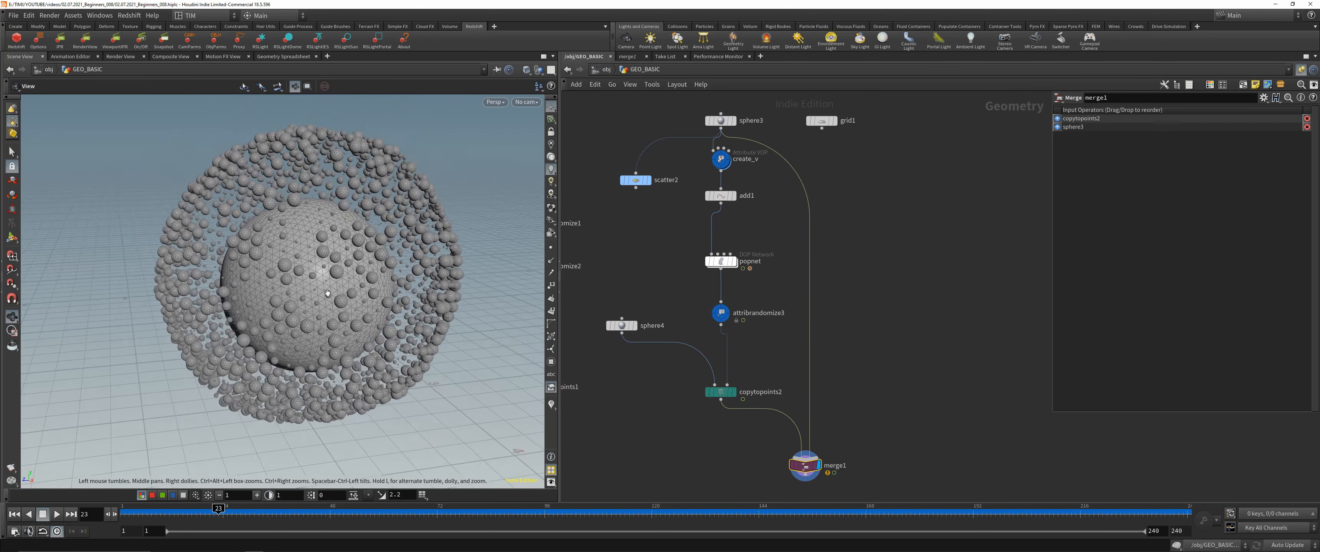
left_click_drag(303, 302, 252, 325)
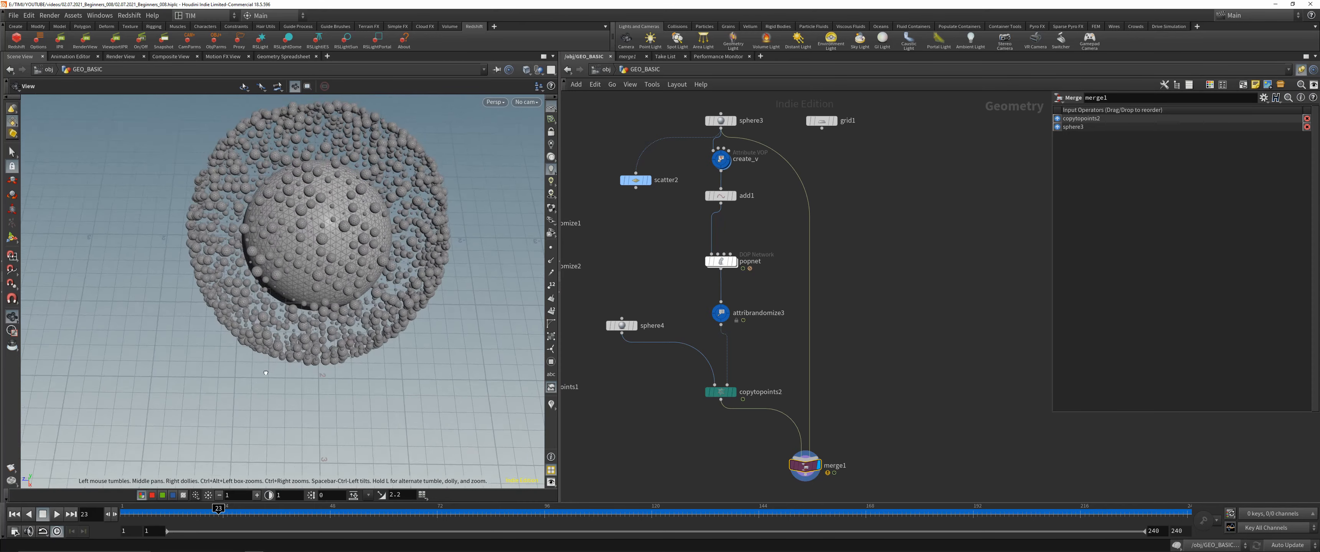
left_click_drag(272, 510, 121, 499)
right_click_drag(246, 287, 315, 226)
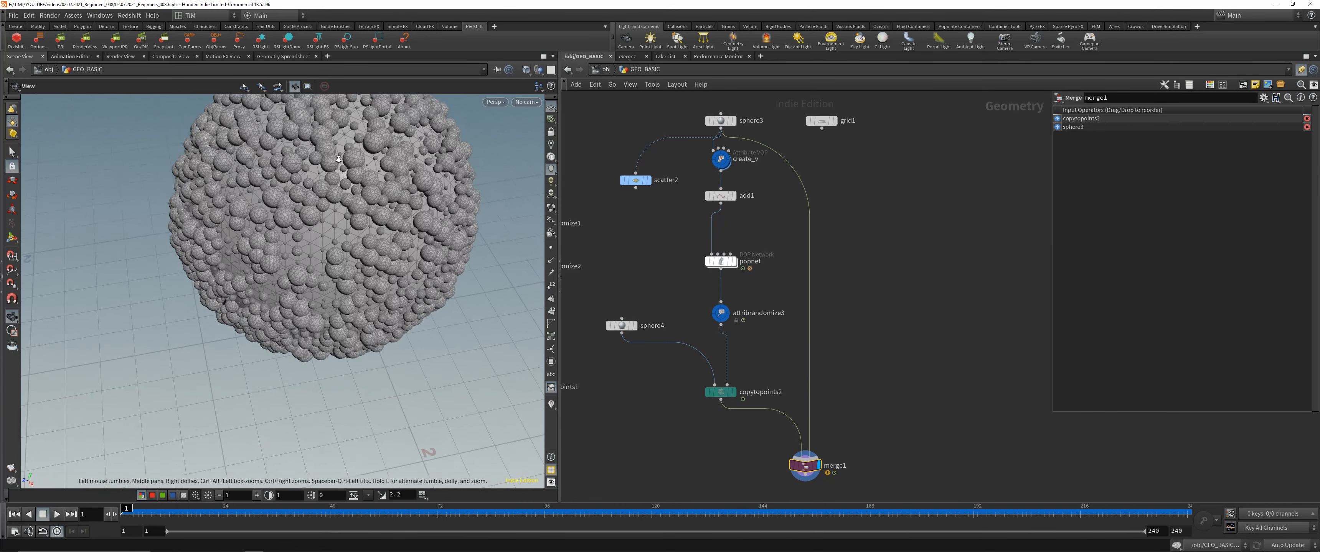
left_click_drag(315, 184, 332, 206)
middle_click_drag(383, 205, 408, 238)
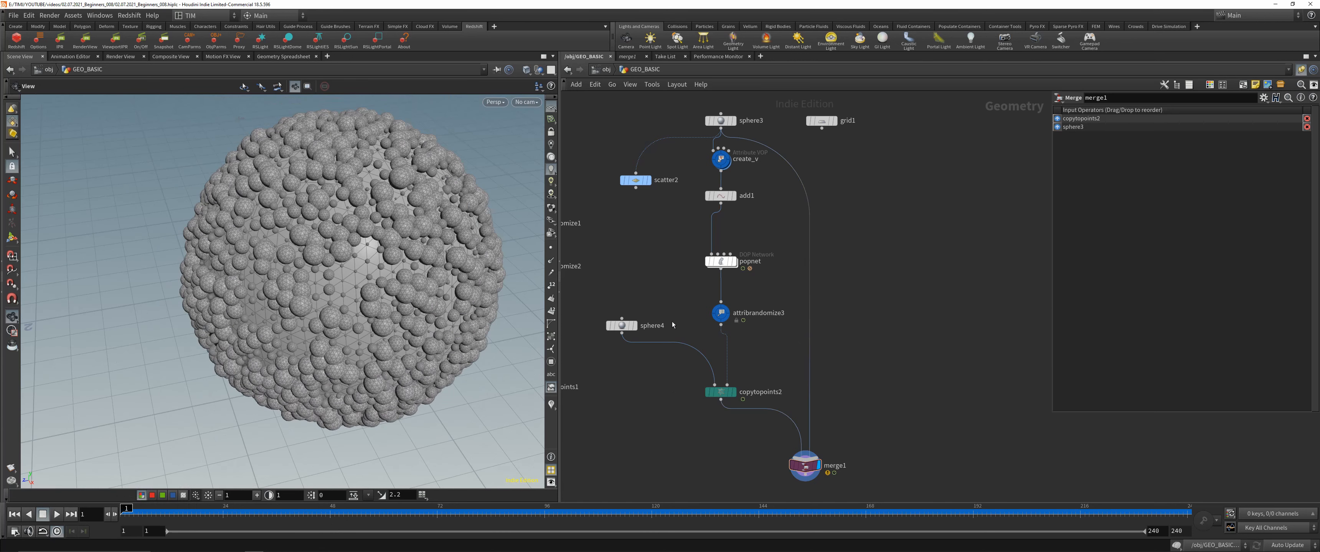
Set sphere3's Frequency to 6 to reduce the number of emission points.
left_click(721, 312)
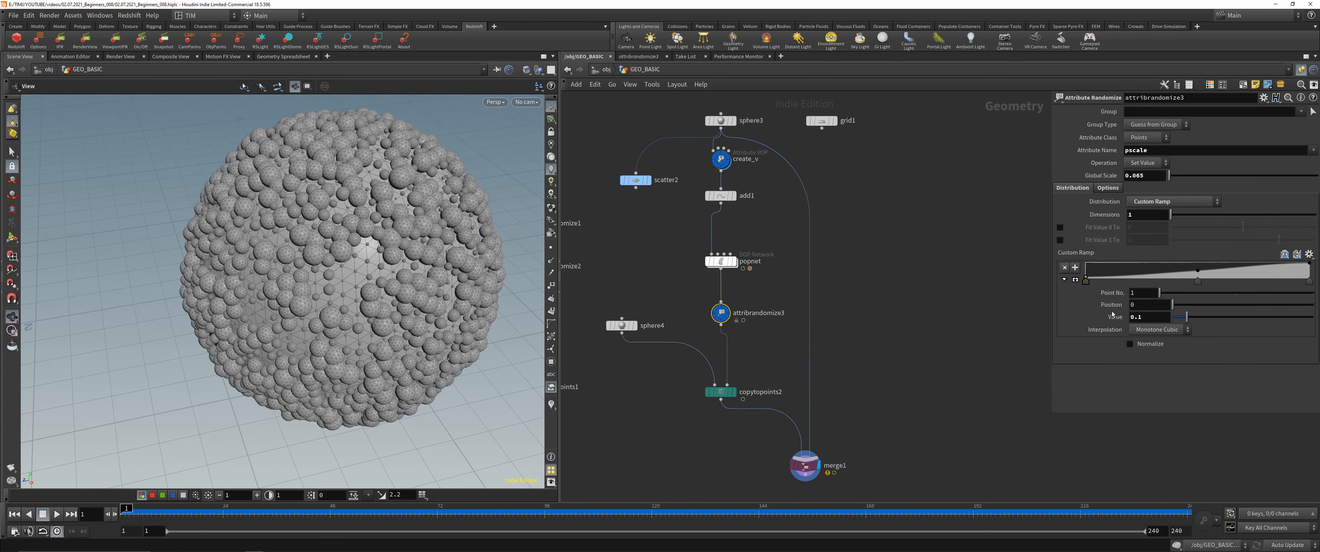
left_click(728, 262)
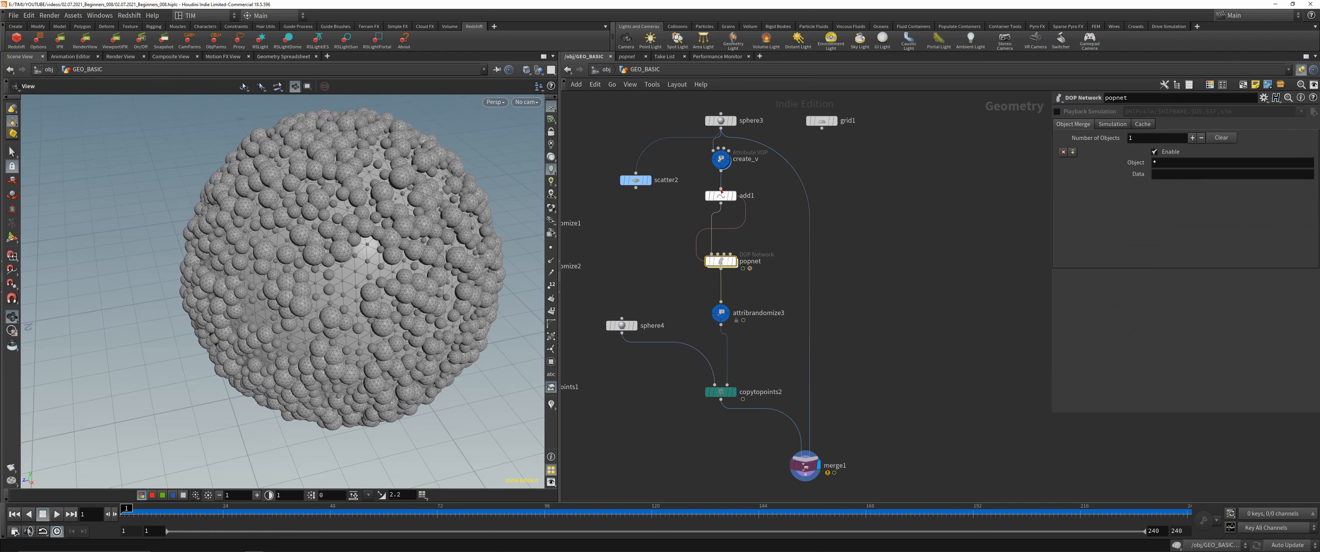
left_click_drag(718, 196, 716, 205)
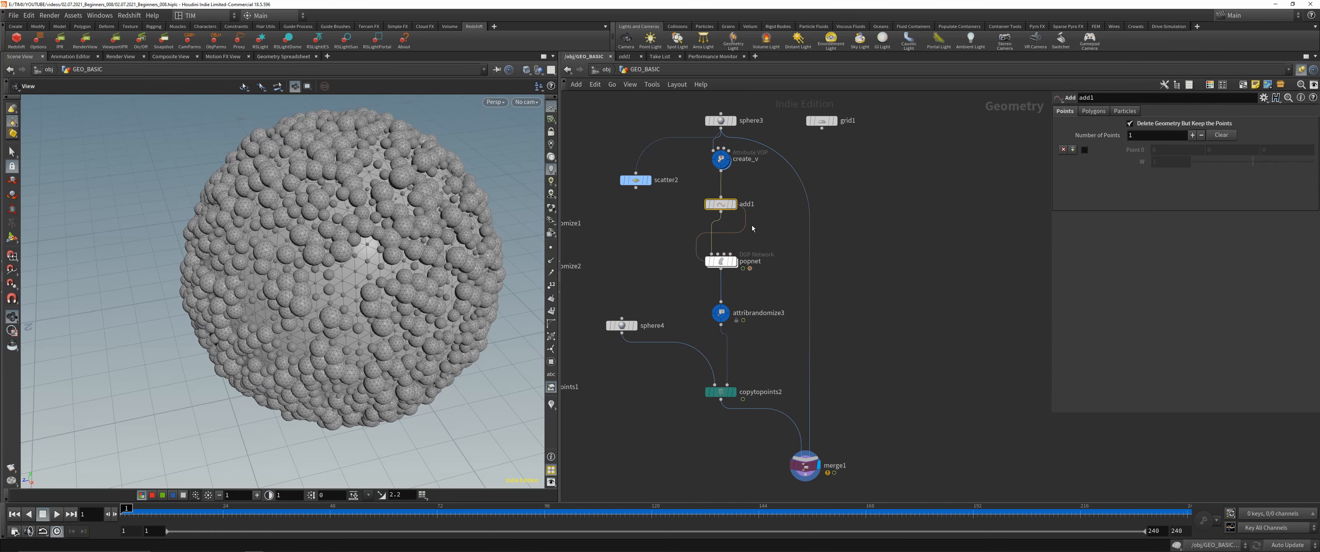
left_click_drag(686, 112, 748, 138)
left_click_drag(1220, 201, 1249, 204)
left_click(942, 259)
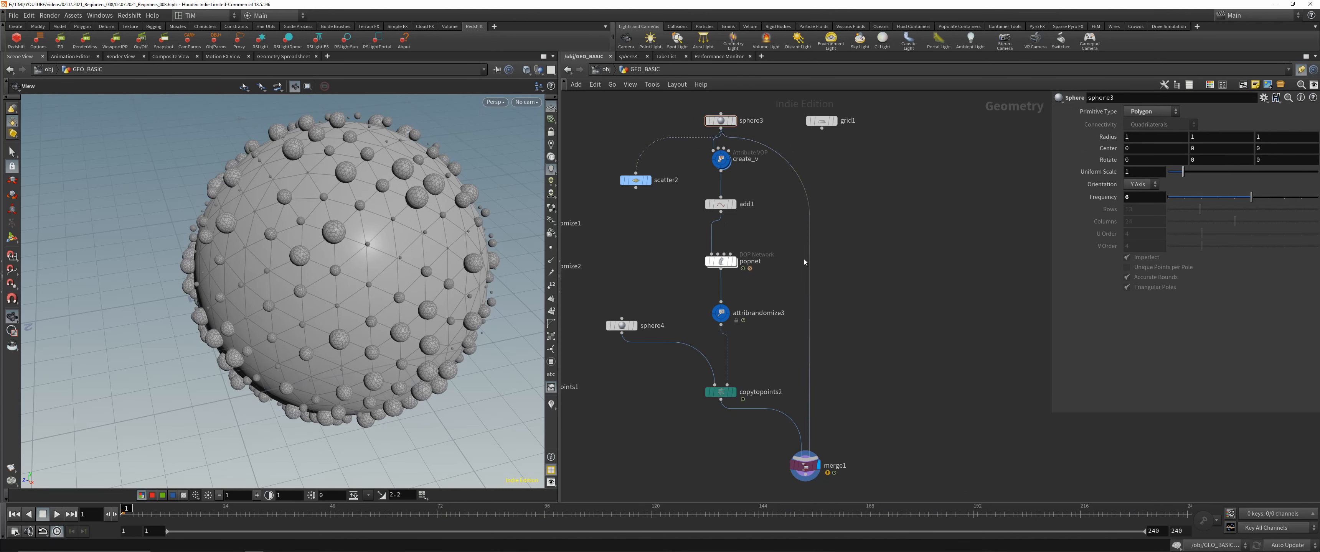
Raise attribrandomize3's first ramp point Value to 0.68 and set its Global Scale to 0.098.
left_click(721, 313)
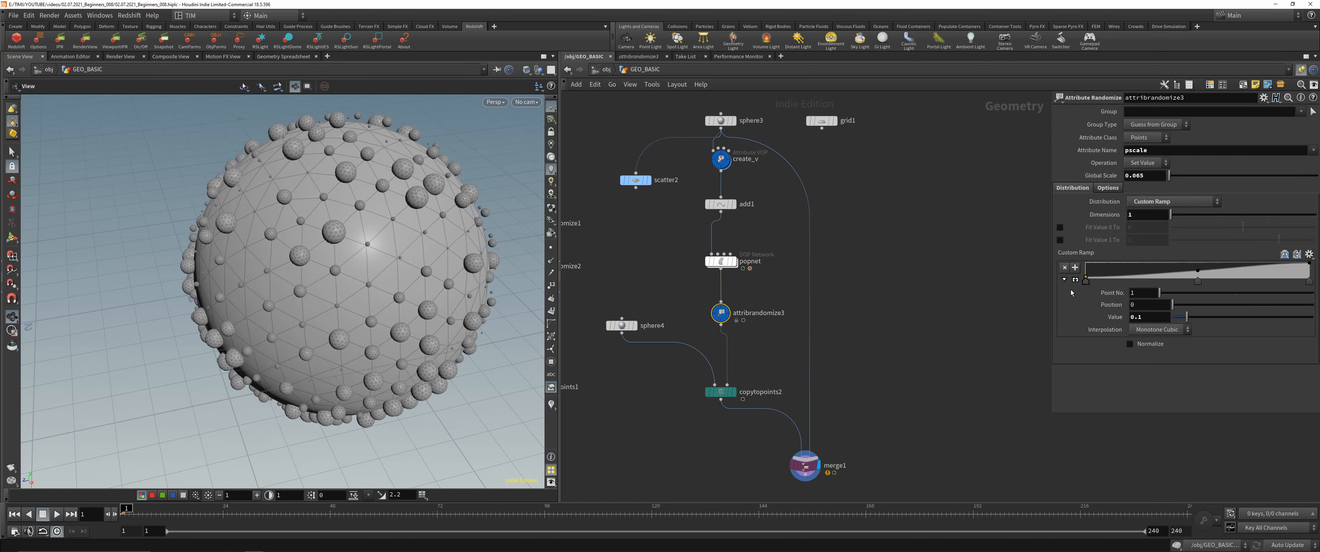
middle_click_drag(1135, 317, 51, 319)
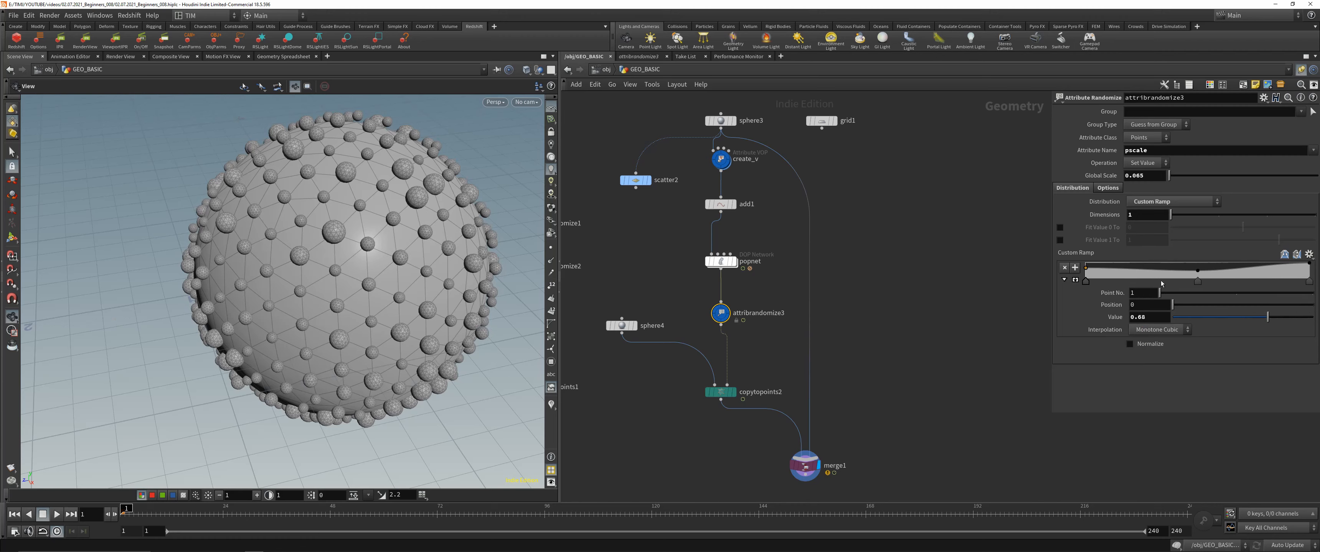
middle_click_drag(1147, 176, 1, 225)
left_click_drag(211, 233, 267, 229)
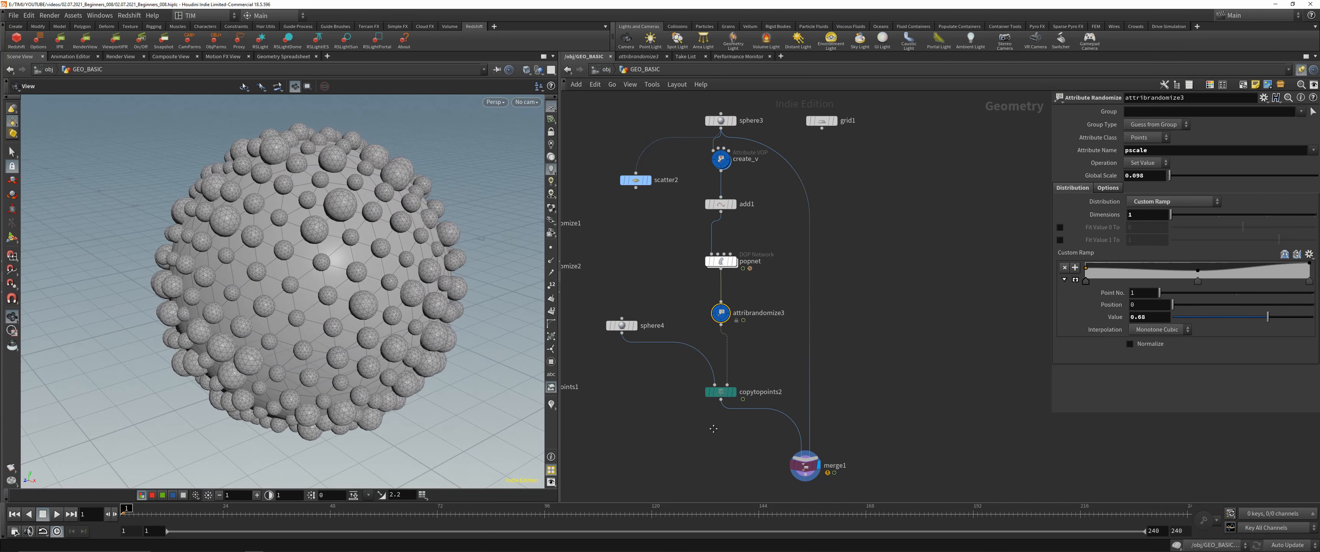
Move the merge1 node farther down the network and save the scene.
middle_click_drag(713, 429, 694, 328)
left_click(786, 365)
left_click_drag(786, 365, 786, 448)
key("ctrl+s")
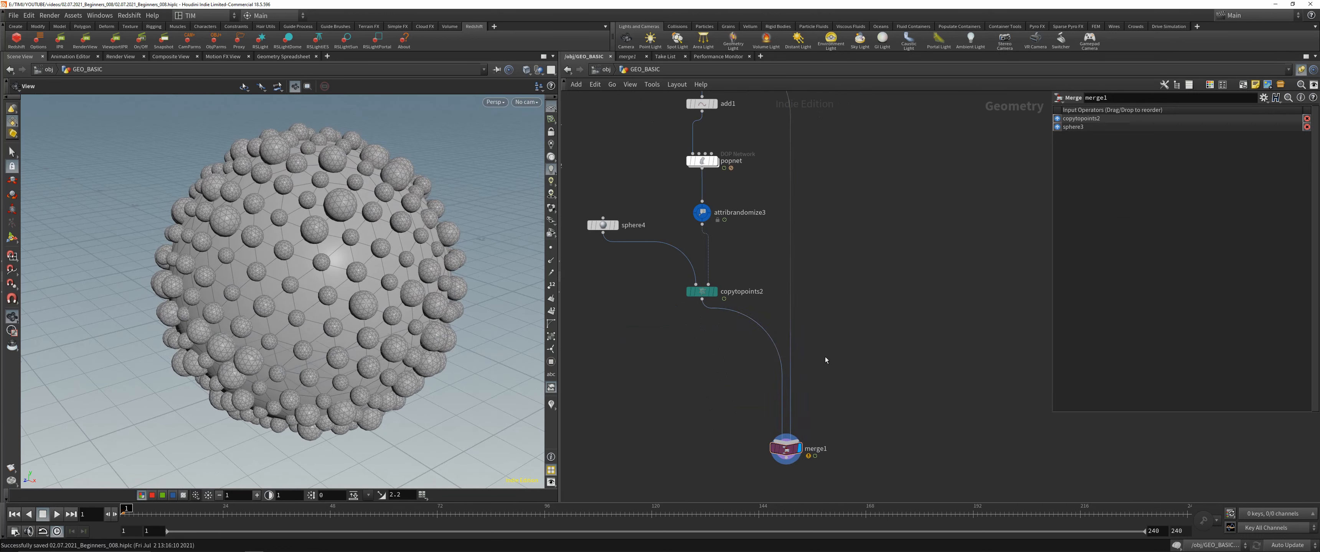
Add VDB from Polygons nodes in the empty area beside copytopoints2.
scroll(825, 357, "up", 3)
middle_click_drag(826, 288, 839, 334)
key("Tab")
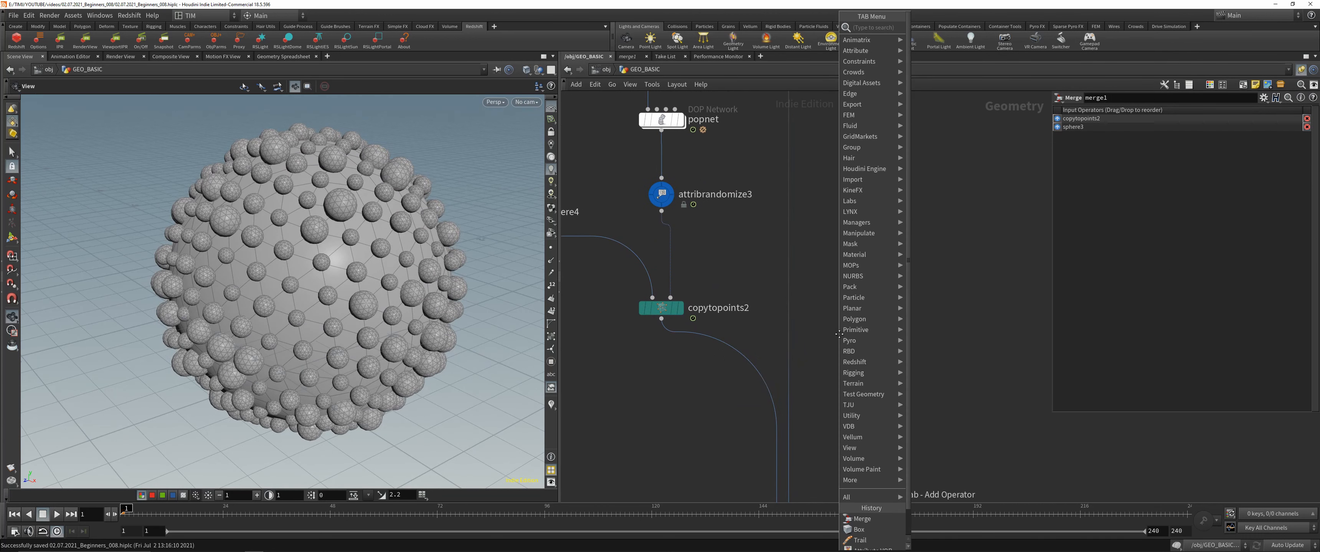
type("vdb")
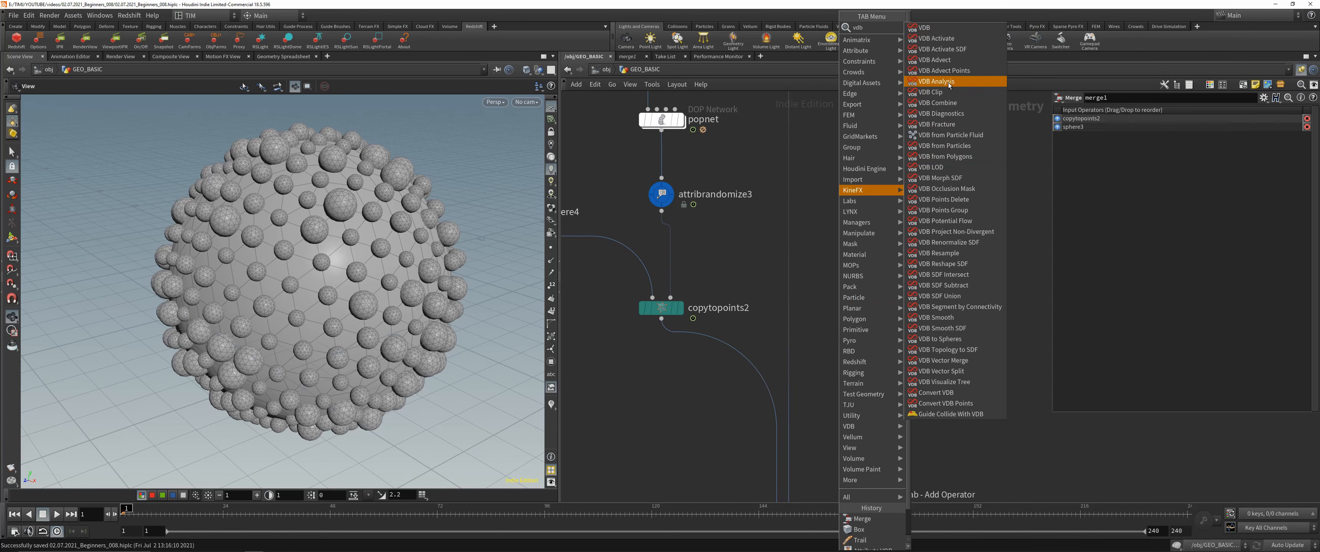
left_click(945, 156)
left_click(895, 301)
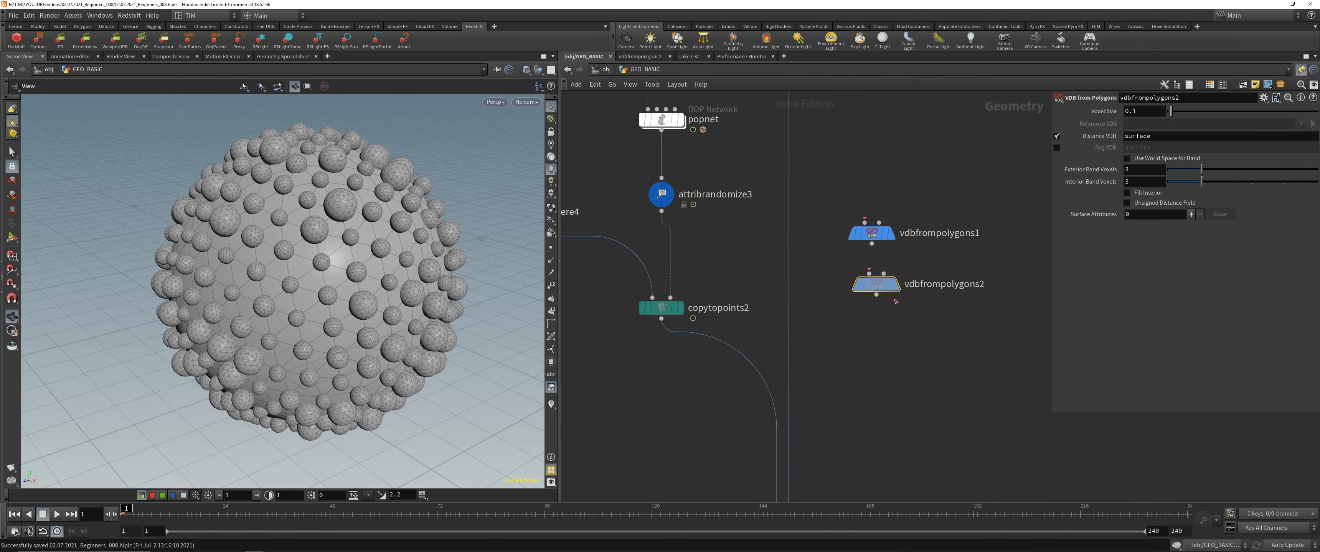
Feed sphere3 into vdbfrompolygons1, display it, and set vdbfrompolygons2 aside near copytopoints2.
middle_click_drag(899, 143, 799, 144)
left_click(776, 295)
left_click(837, 386)
left_click_drag(775, 285, 581, 471)
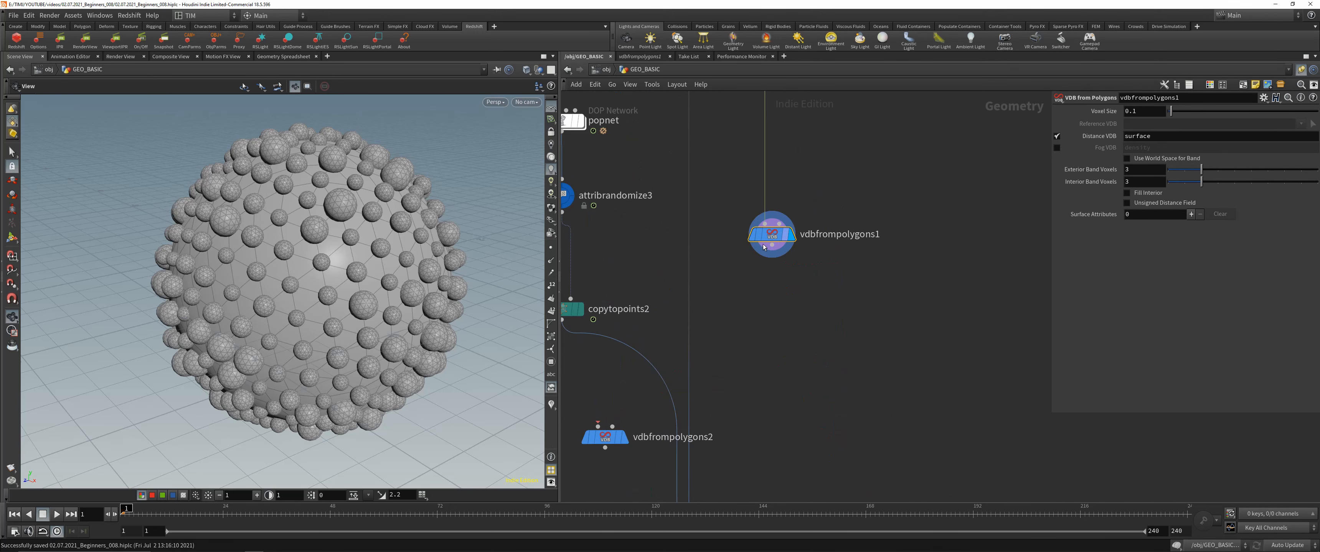
left_click_drag(762, 244, 776, 313)
left_click_drag(356, 205, 374, 216)
middle_click_drag(675, 106, 742, 298)
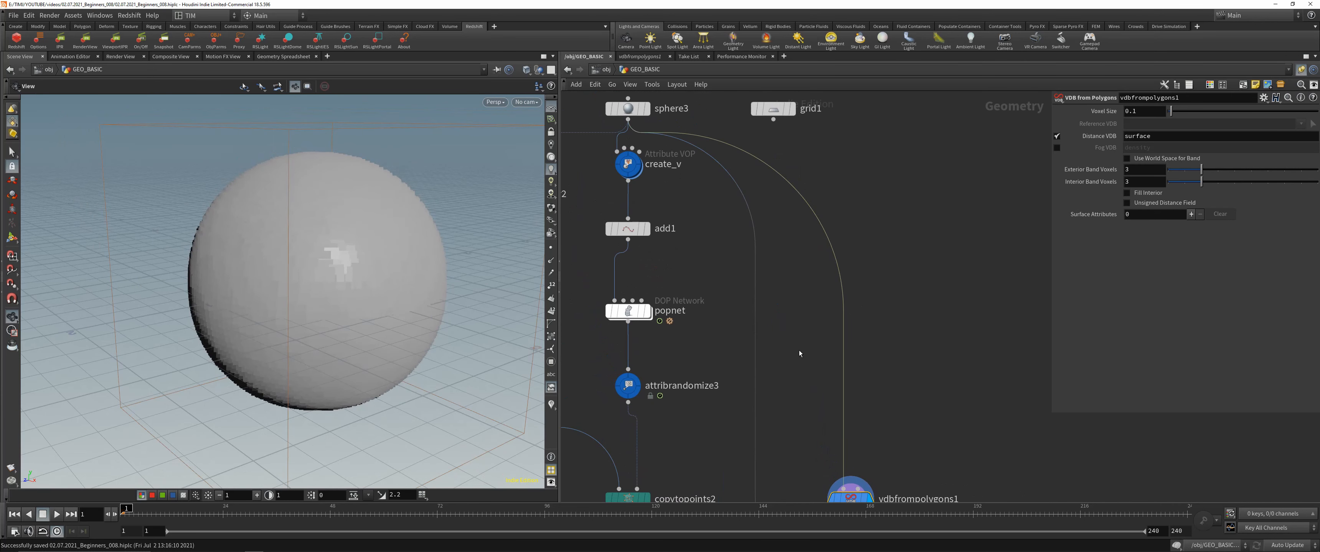
Check vdbfrompolygons1's node information and surface, and try a Voxel Size of 0.05.
middle_click_drag(799, 353, 772, 233)
middle_click(822, 331)
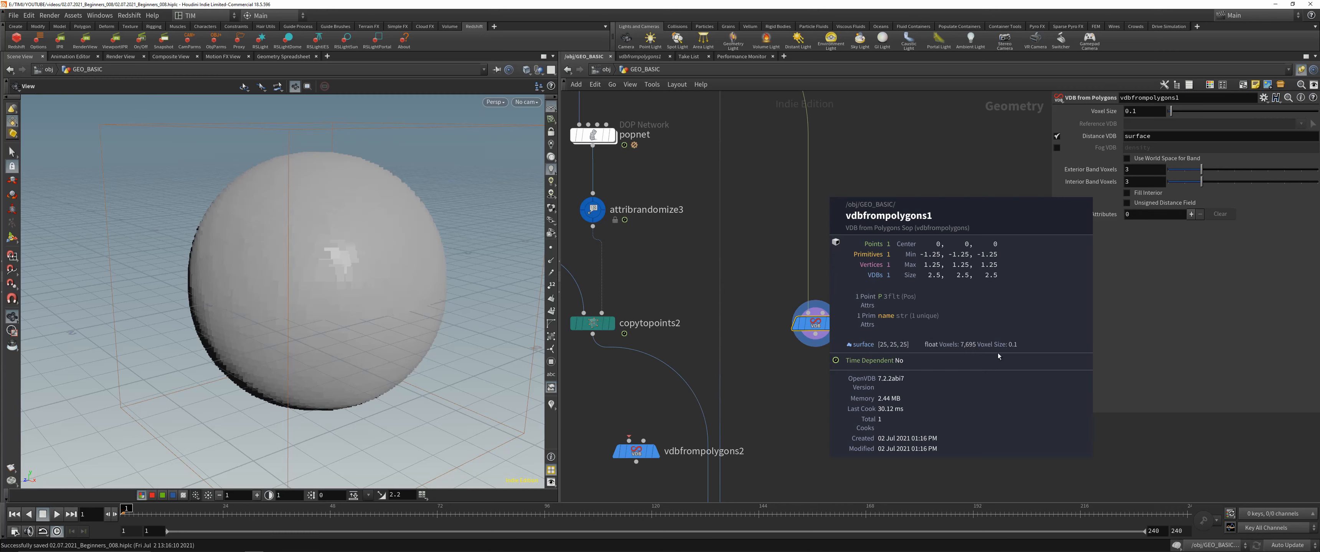
left_click_drag(377, 226, 339, 248)
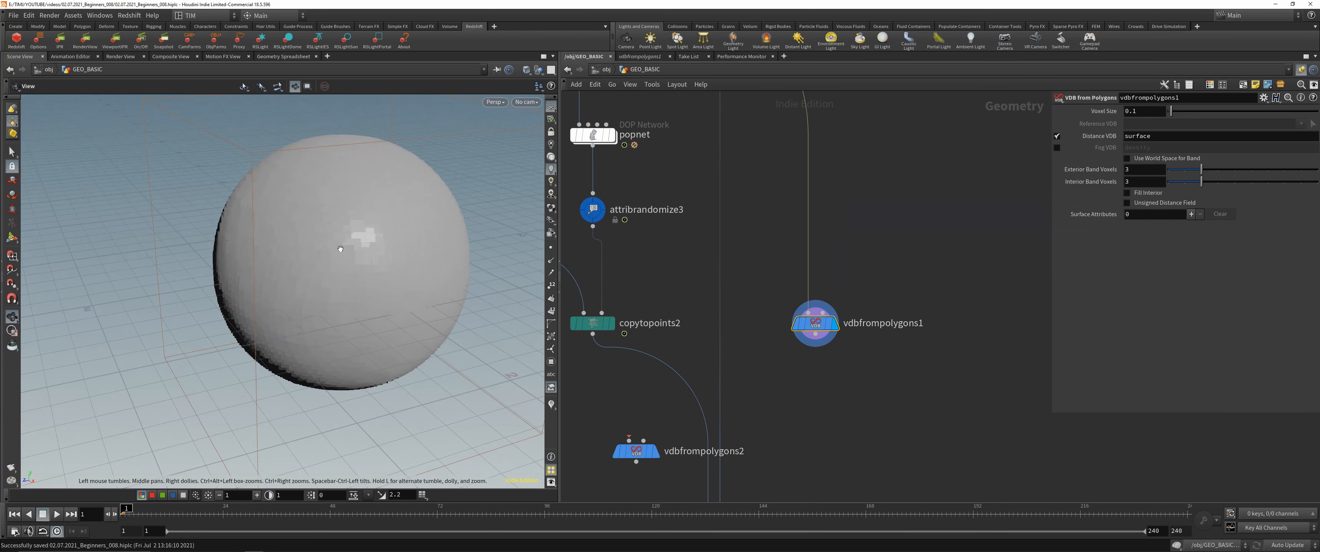
left_click_drag(360, 241, 380, 206)
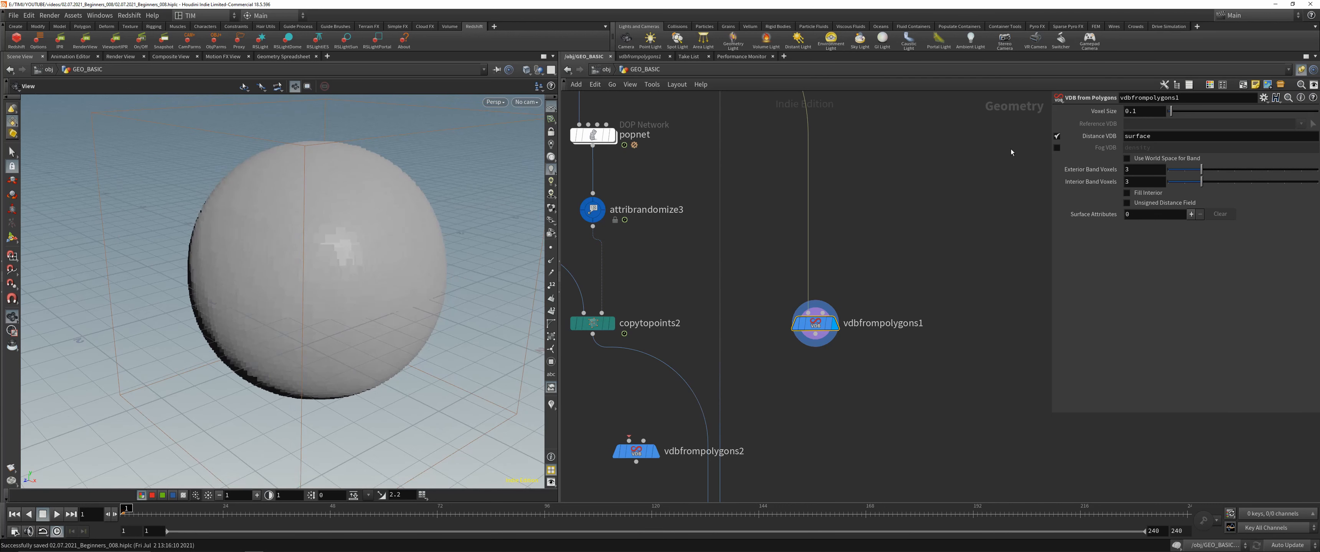
left_click(1150, 112)
key("BackSpace")
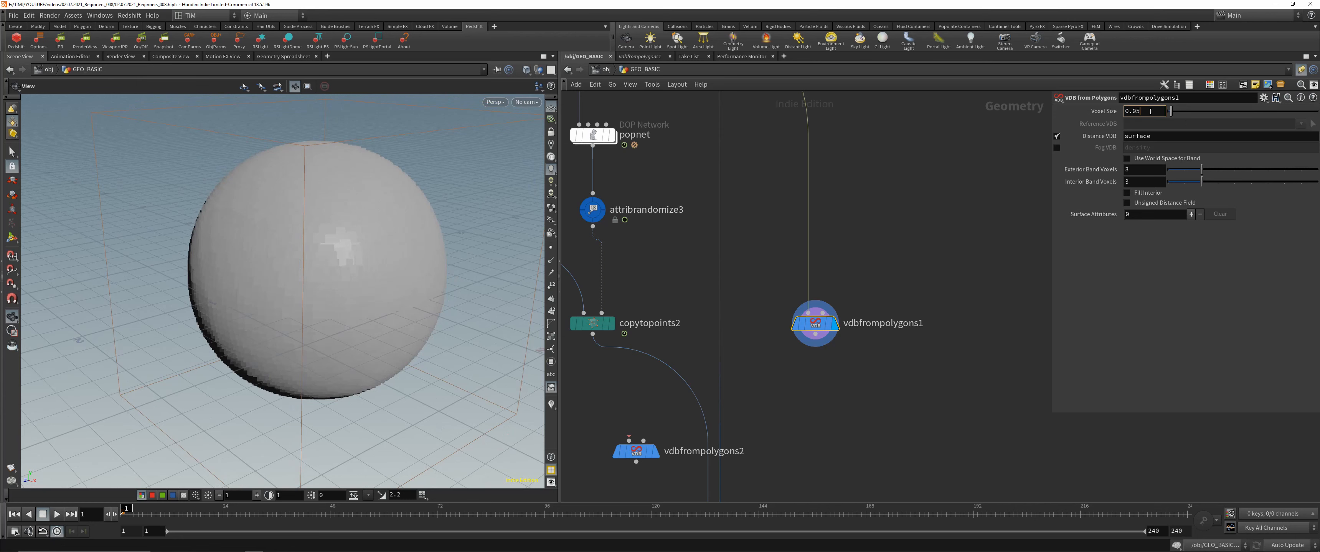
key("Return")
Set vdbfrompolygons1's Voxel Size to 0.01 and inspect the surface and voxel information again.
left_click(1149, 111)
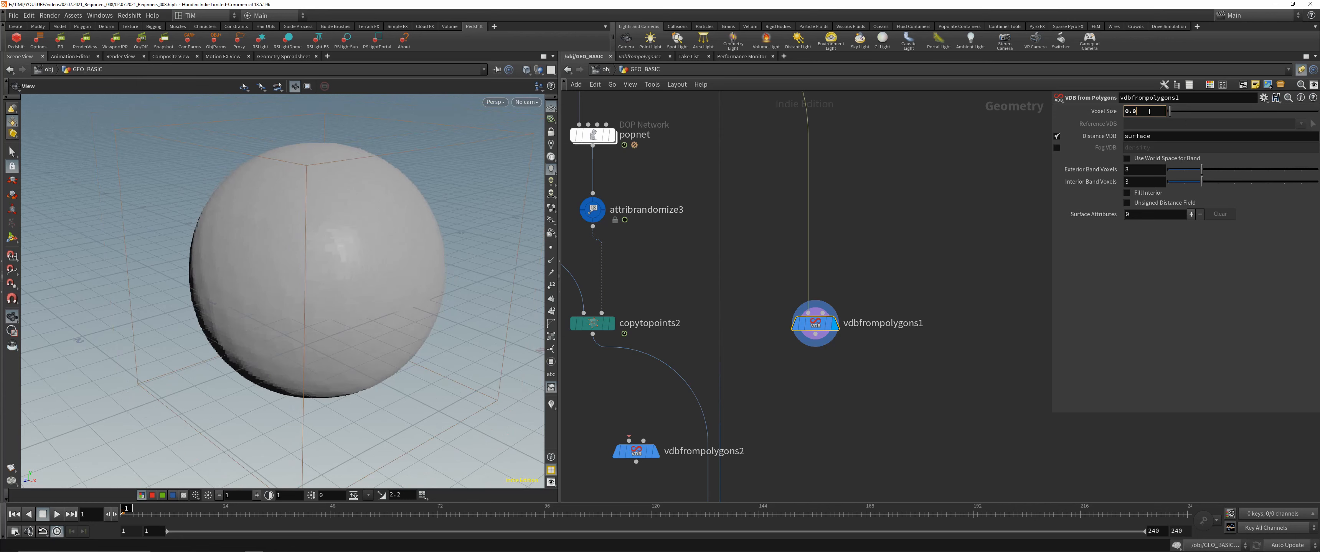
type("1")
key("Return")
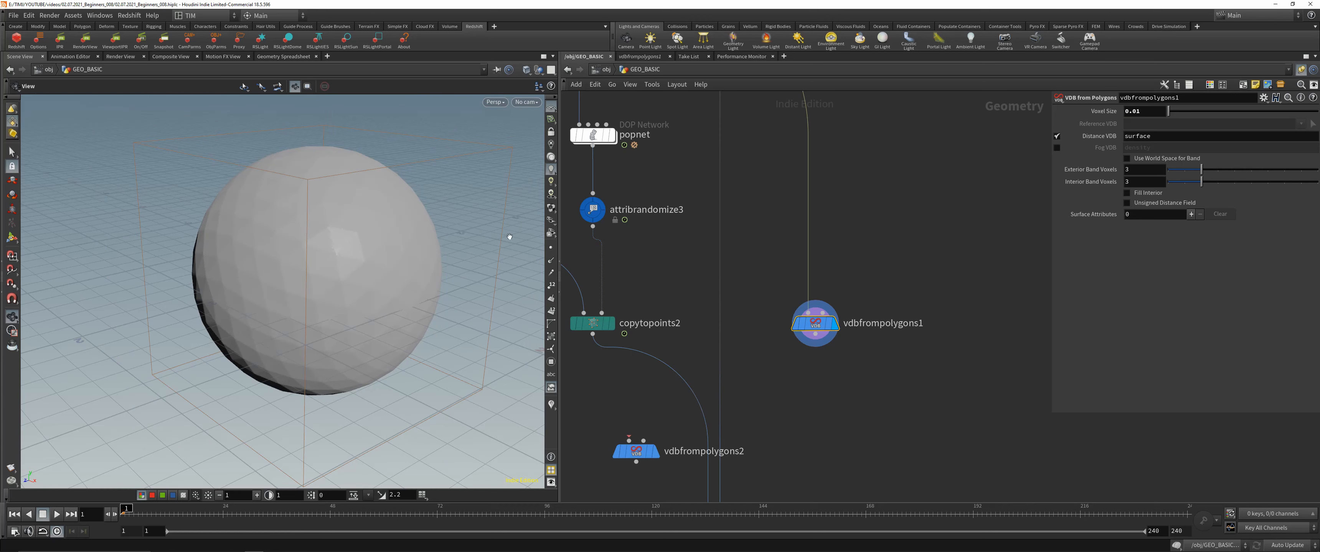
left_click_drag(509, 237, 395, 256)
middle_click_drag(746, 188, 711, 186)
middle_click(785, 322)
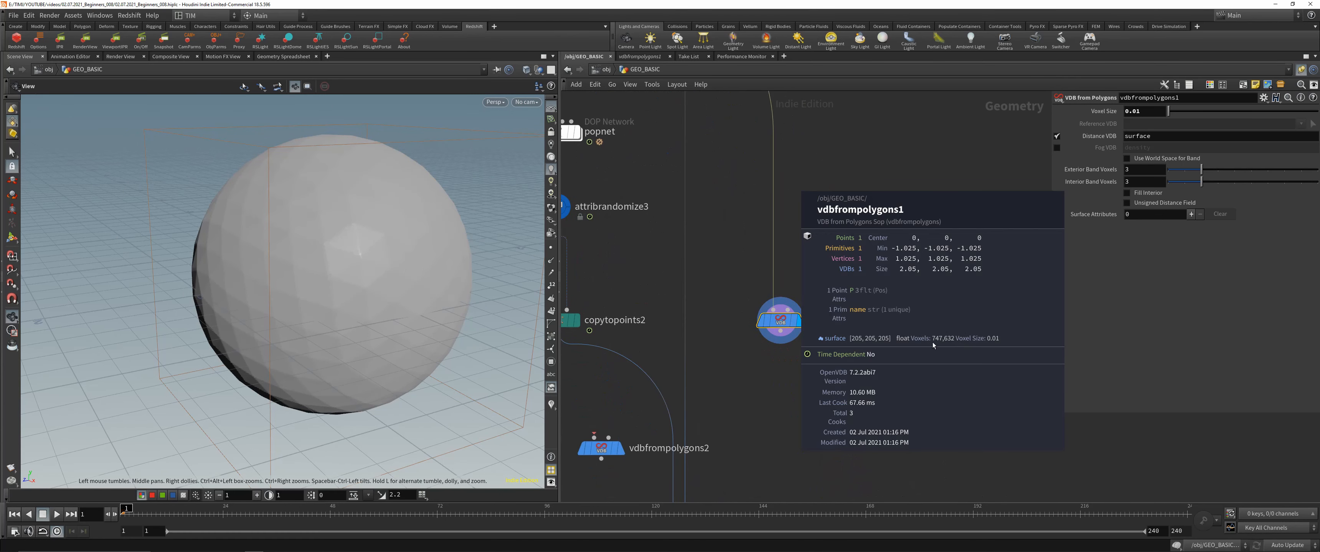
Insert a Subdivide node on the wire between sphere3 and vdbfrompolygons1.
middle_click_drag(735, 244, 759, 276)
key("Tab")
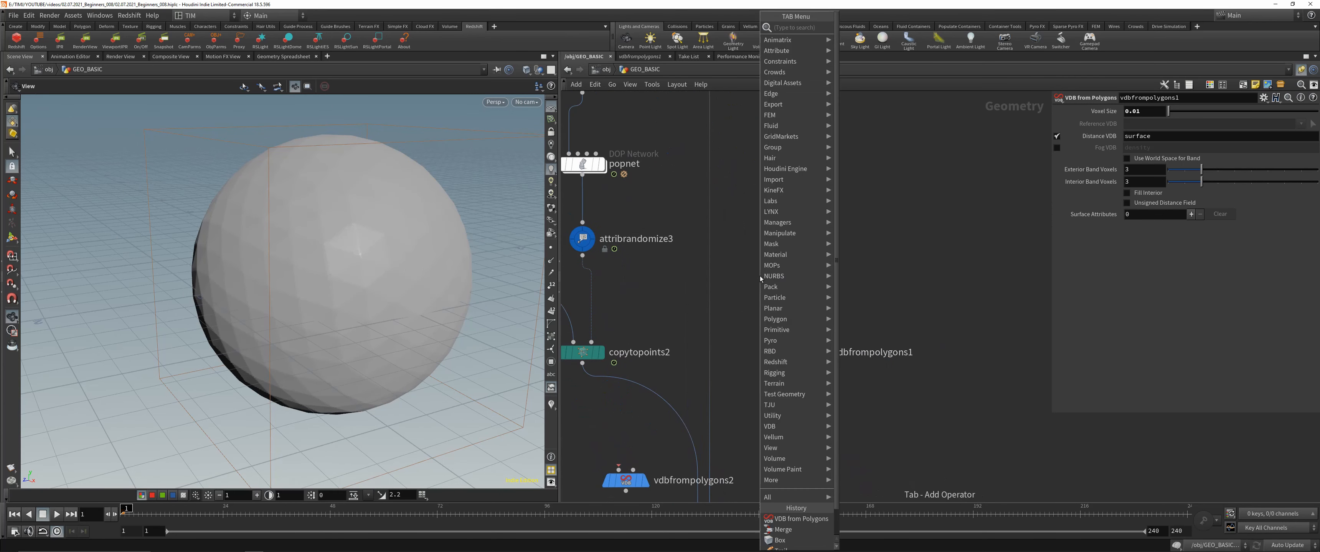
type("sub")
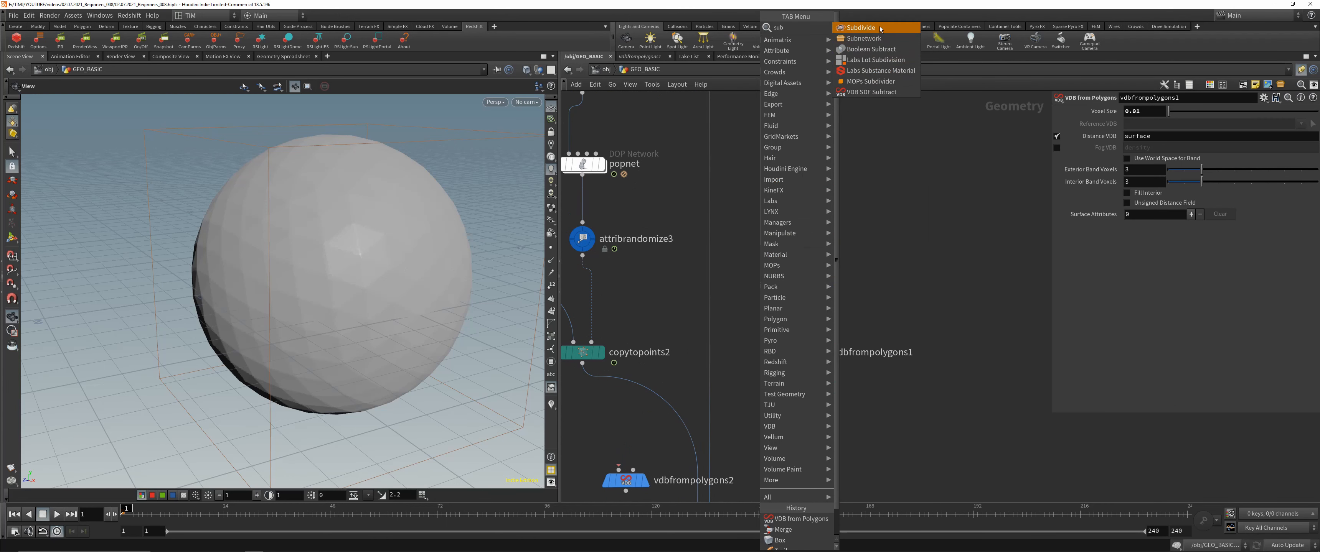
left_click(879, 30)
left_click(860, 189)
left_click_drag(860, 190, 805, 190)
left_click_drag(737, 232, 850, 175)
Set subdivide1's Algorithm to OpenSubdiv Loop, increase its Depth, and display vdbfrompolygons1 to check the smoother sphere.
key("r")
left_click_drag(430, 246, 443, 247)
left_click(1175, 138)
left_click(1185, 181)
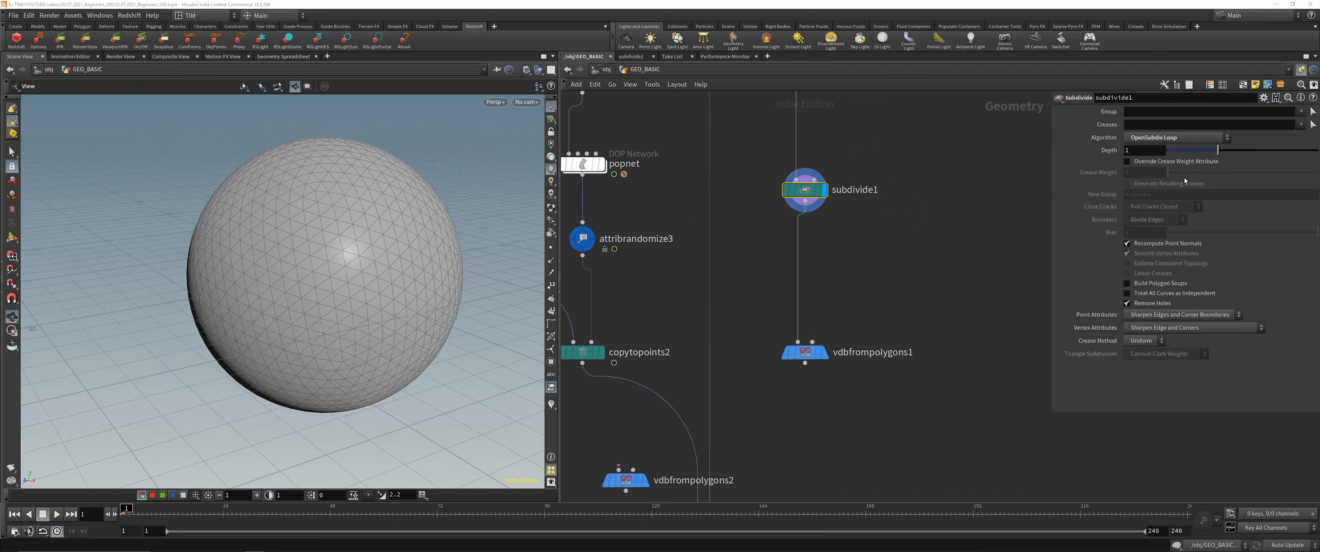
left_click_drag(1218, 150, 1317, 150)
left_click_drag(759, 409, 843, 338)
key("r")
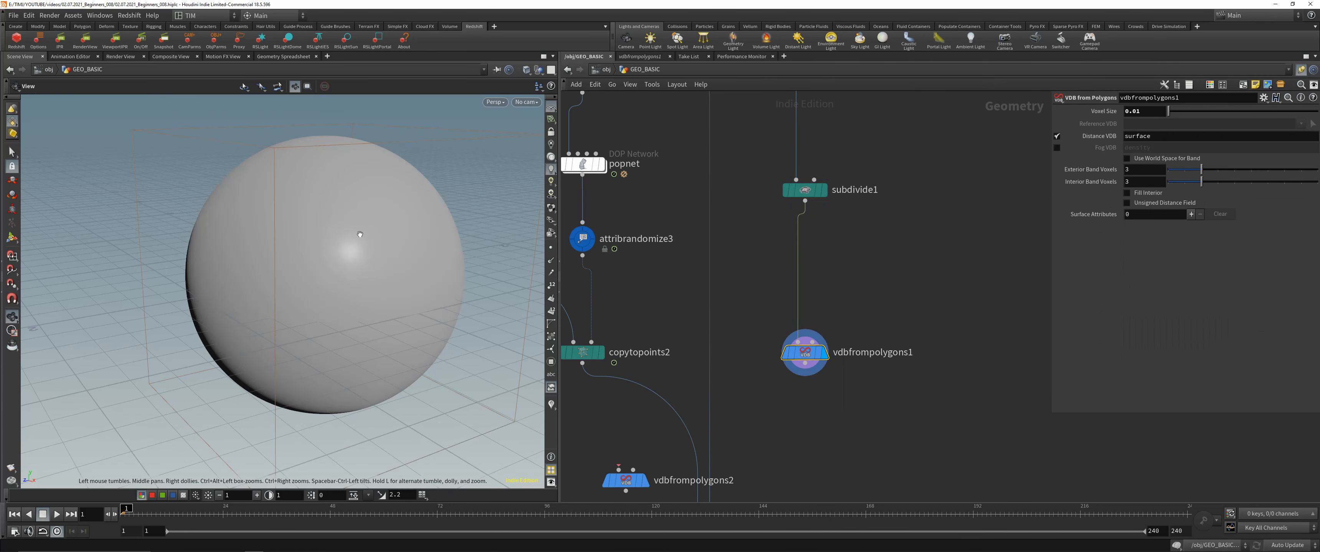
left_click_drag(360, 234, 332, 229)
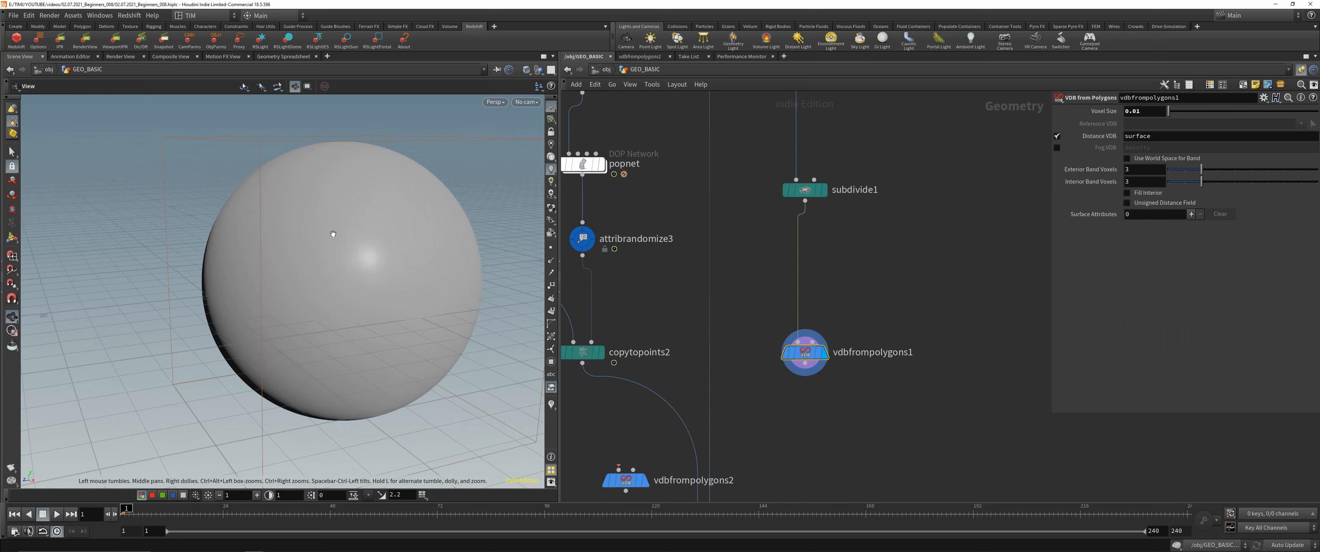
middle_click_drag(402, 250, 370, 245)
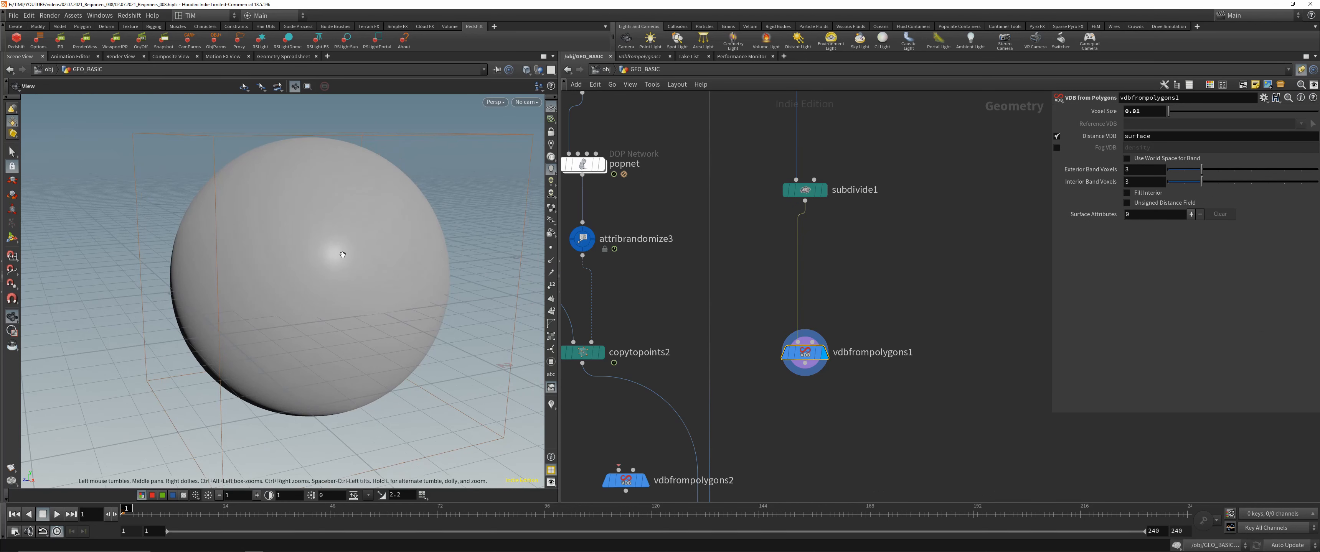
Duplicate vdbfrompolygons1 beside the original and delete the unused vdbfrompolygons2 node.
middle_click_drag(738, 348, 792, 191)
scroll(793, 192, "down", 4)
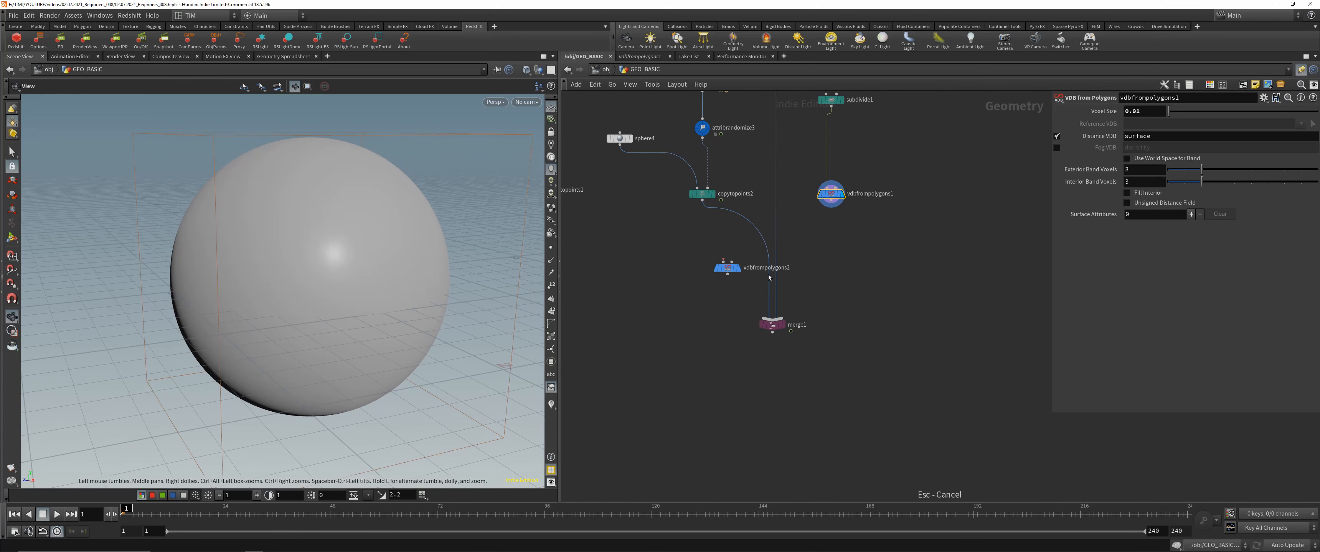
left_click_drag(727, 267, 820, 264)
mouse_move(830, 195)
scroll(865, 236, "up", 2)
left_click_drag(831, 195, 809, 212)
left_click_drag(758, 241, 800, 294)
middle_click_drag(800, 294, 809, 358)
key("Delete")
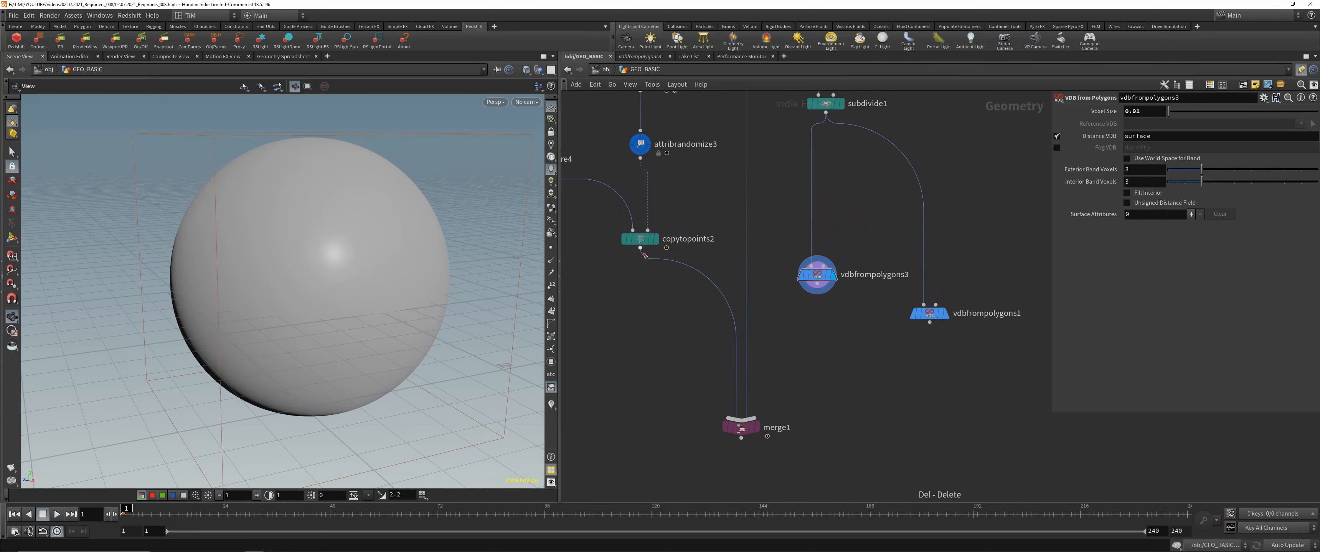
Feed copytopoints2 into vdbfrompolygons3 and line that node up with vdbfrompolygons1.
left_click(640, 239)
left_click_drag(782, 263, 817, 314)
left_click(820, 292)
middle_click_drag(817, 313, 773, 277)
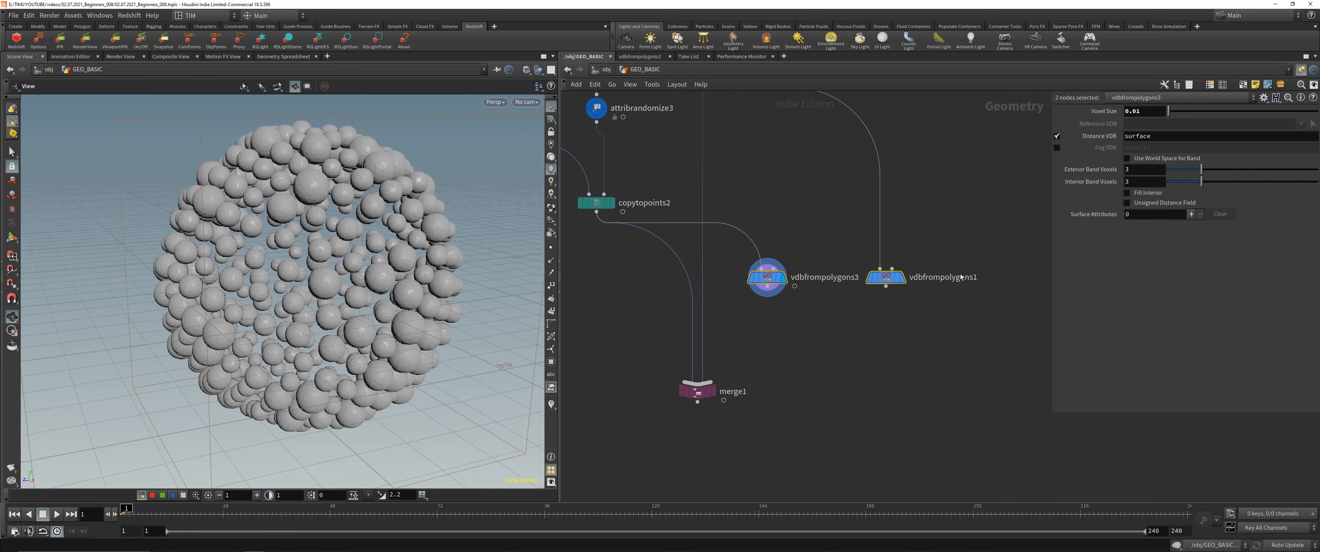
Add a VDB Combine node fed by vdbfrompolygons3 and vdbfrompolygons1, and display it.
key("Tab")
type("vdbc")
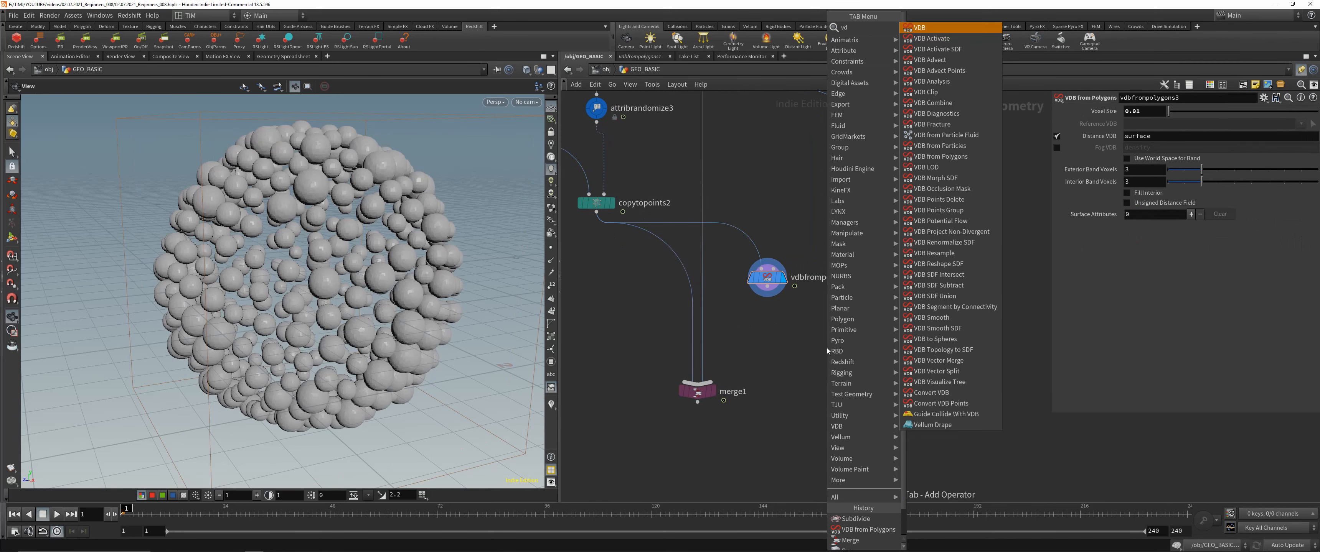
left_click(950, 48)
left_click(829, 346)
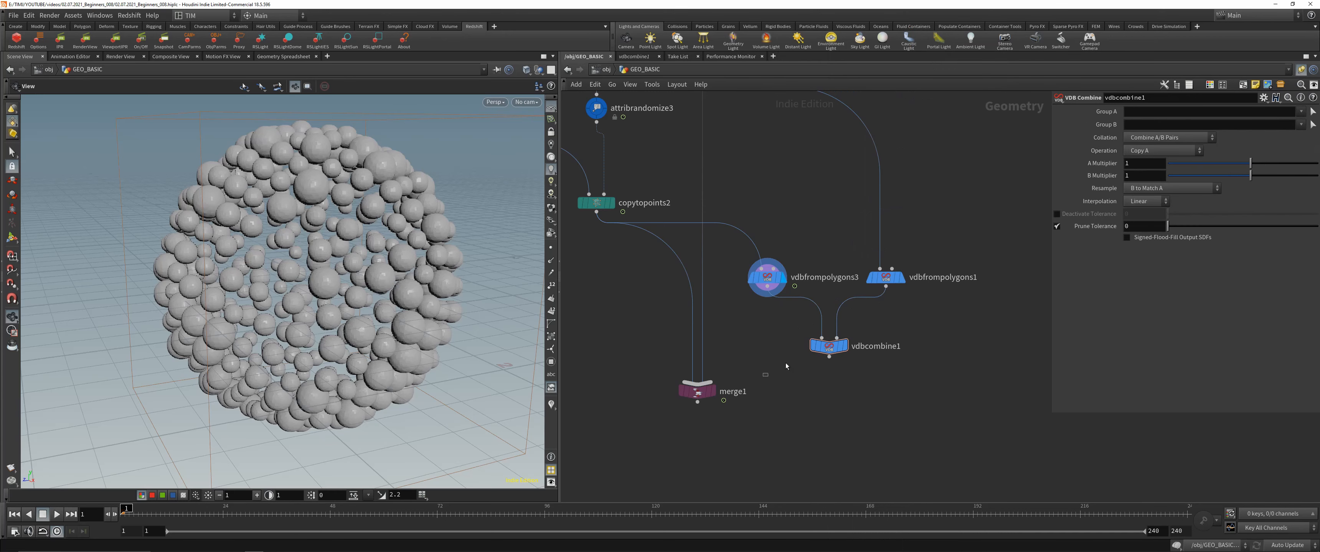
key("r")
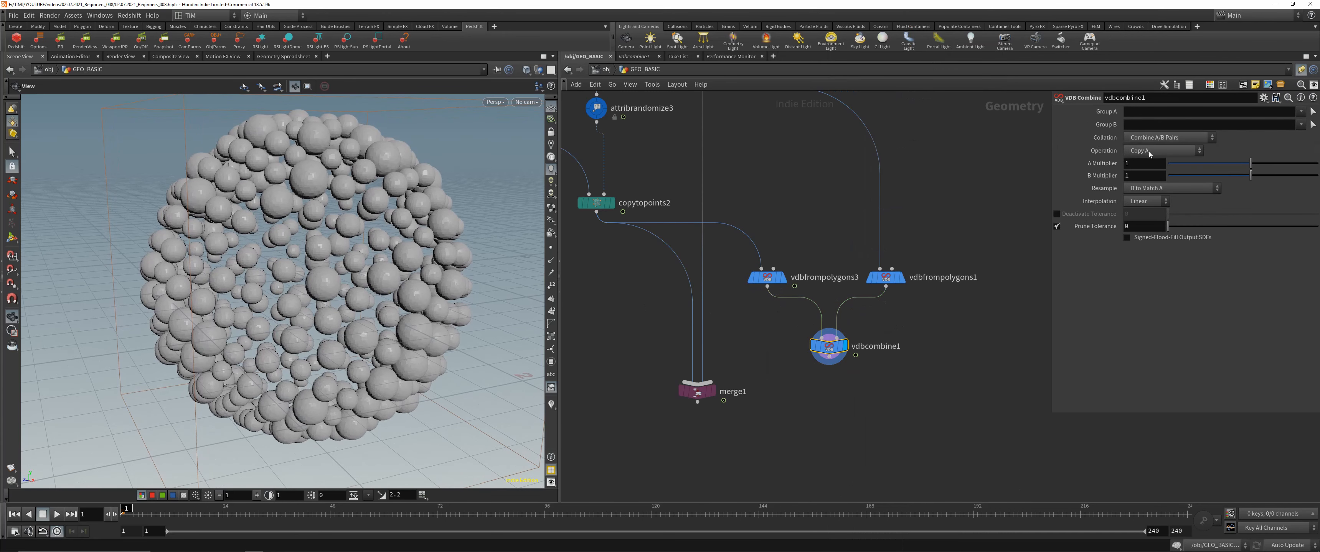
Set vdbcombine1's Operation to SDF Difference and inspect the cut spheres up close.
left_click(1162, 151)
left_click(1149, 307)
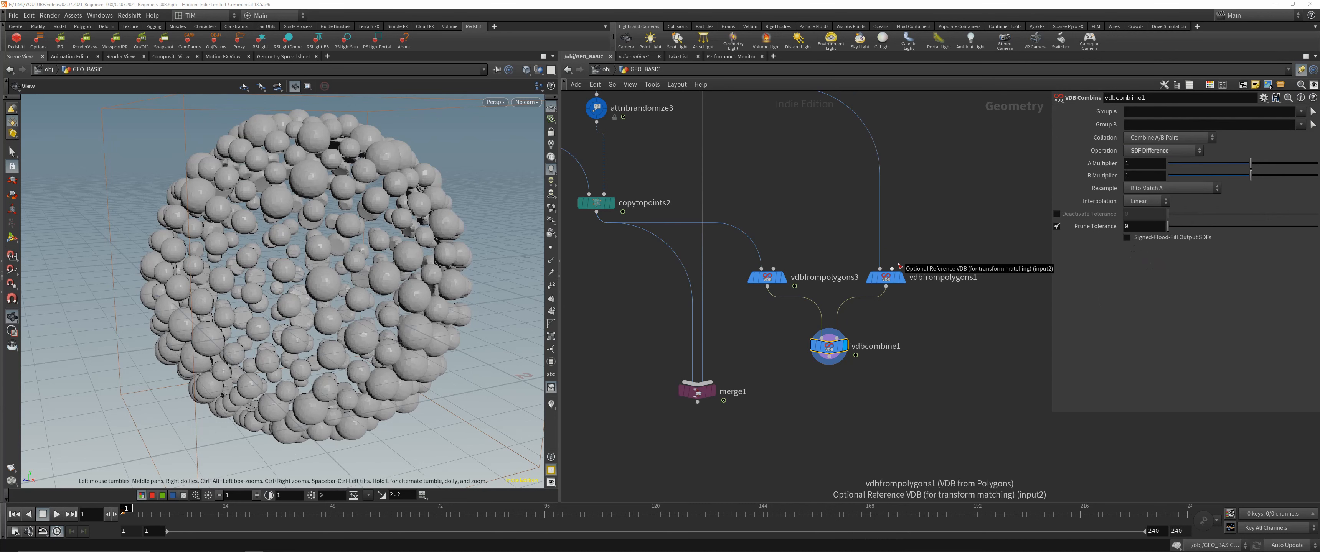
scroll(352, 245, "up", 15)
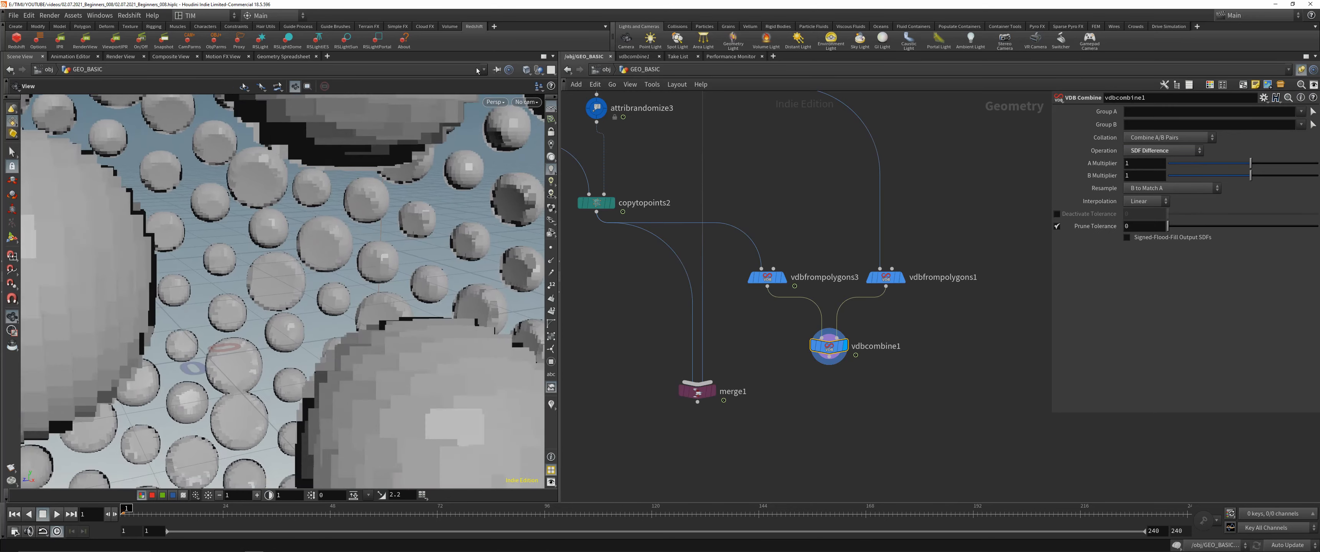
left_click_drag(329, 249, 354, 300)
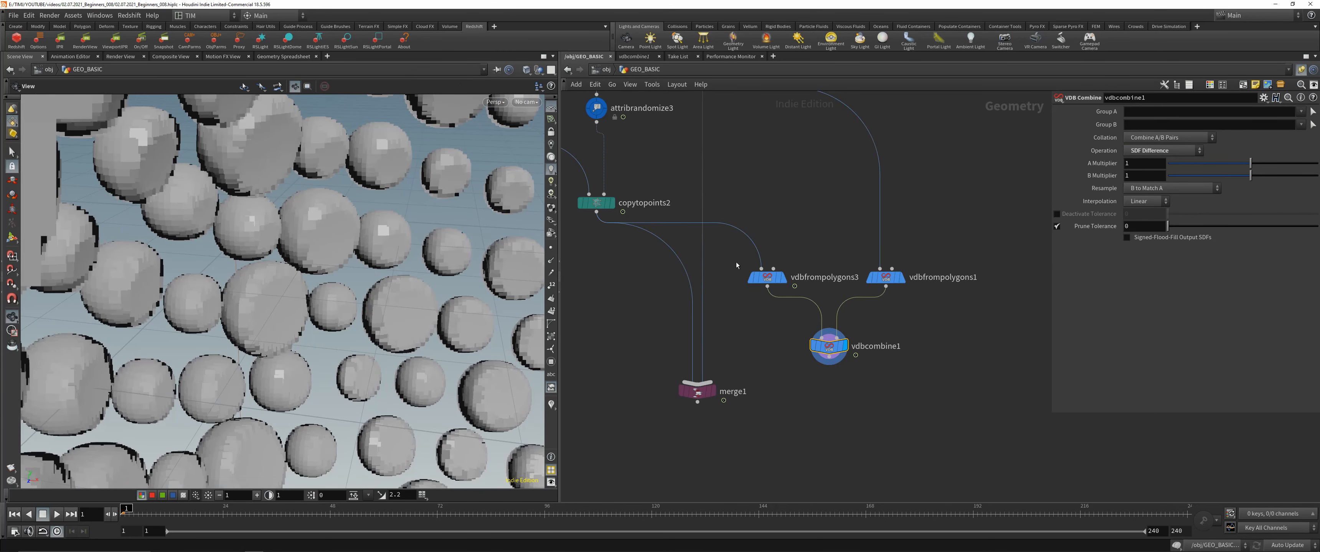
Compare vdbfrompolygons3 with vdbcombine1, and swap vdbcombine1's inputs to subtract the small spheres from the big one.
left_click(783, 278)
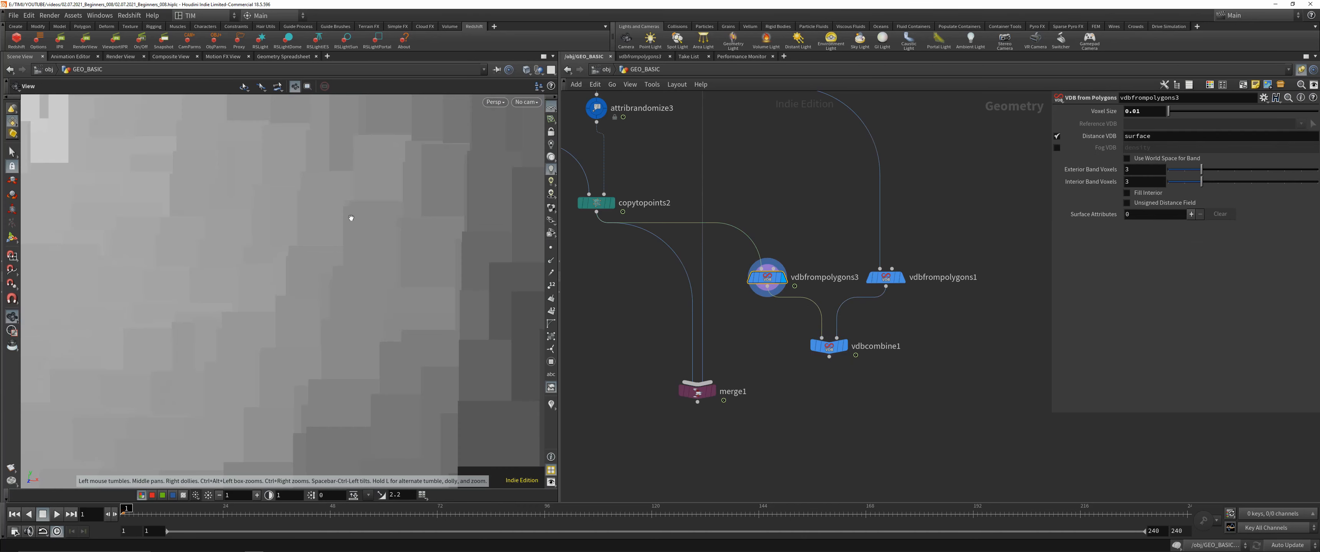
scroll(351, 217, "down", 12)
left_click_drag(353, 220, 389, 273)
scroll(389, 273, "up", 4)
left_click(902, 278)
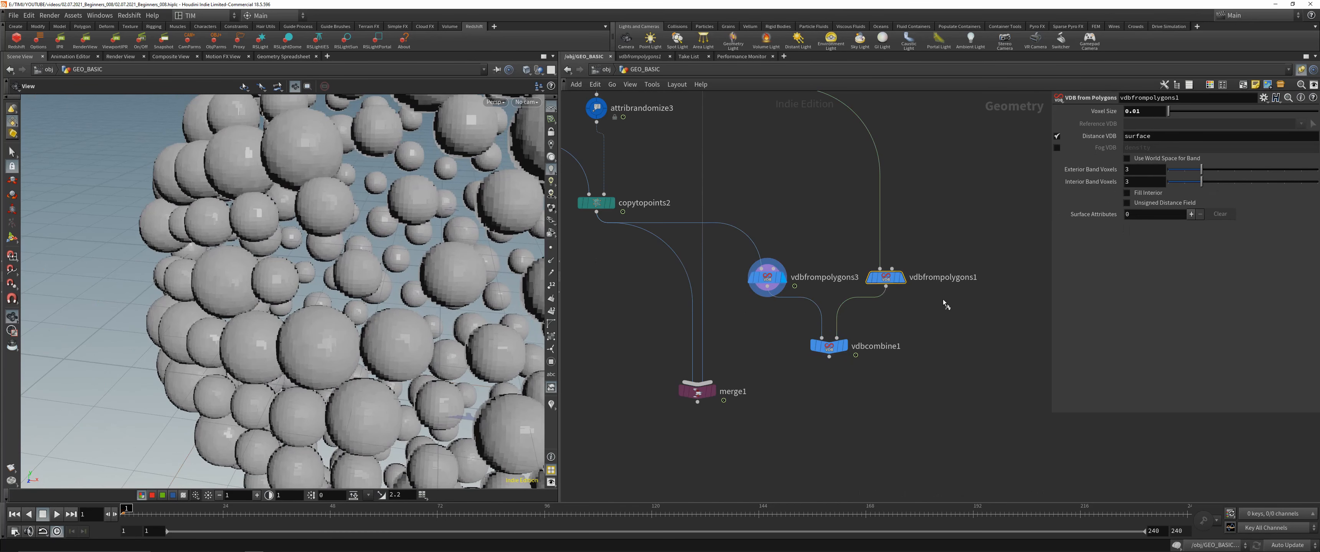
left_click(840, 346)
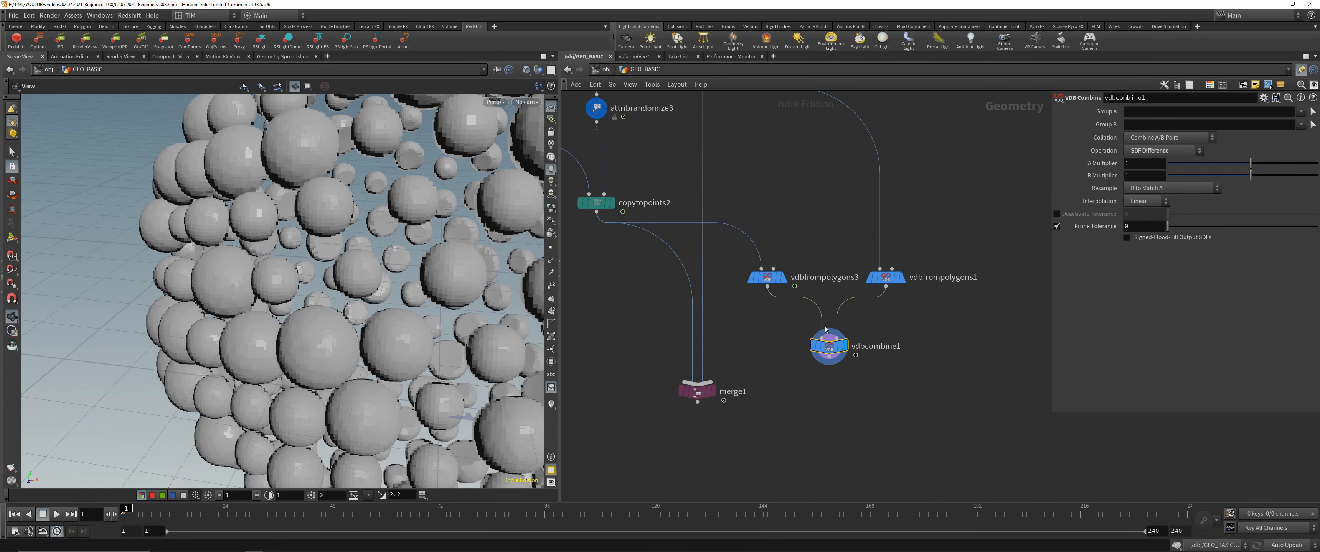
key("shift+r")
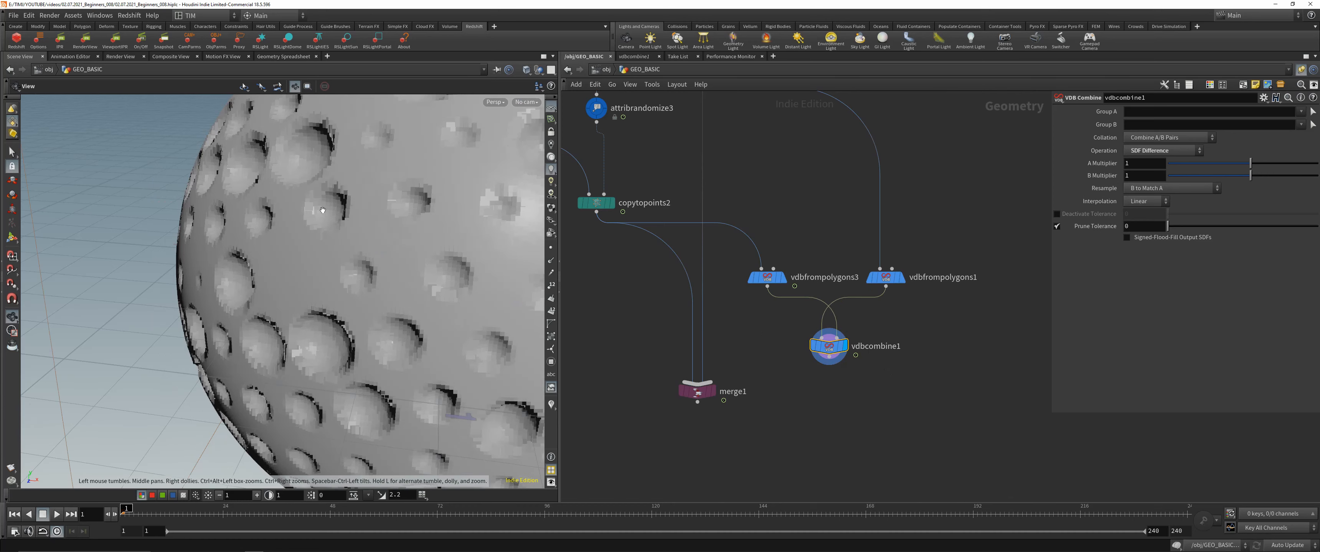
Set the Voxel Size of vdbfrompolygons3 to 0.005 for a finer small-sphere volume.
scroll(323, 210, "down", 10)
left_click_drag(323, 211, 333, 320)
scroll(328, 277, "up", 7)
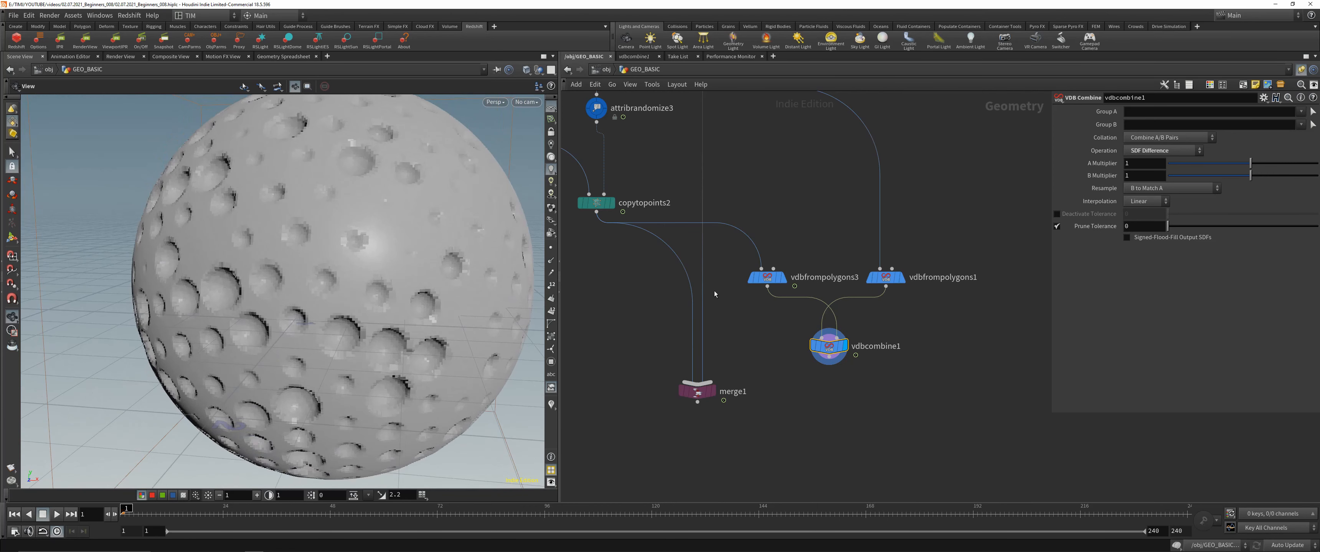
left_click(767, 278)
left_click(1146, 115)
key("BackSpace")
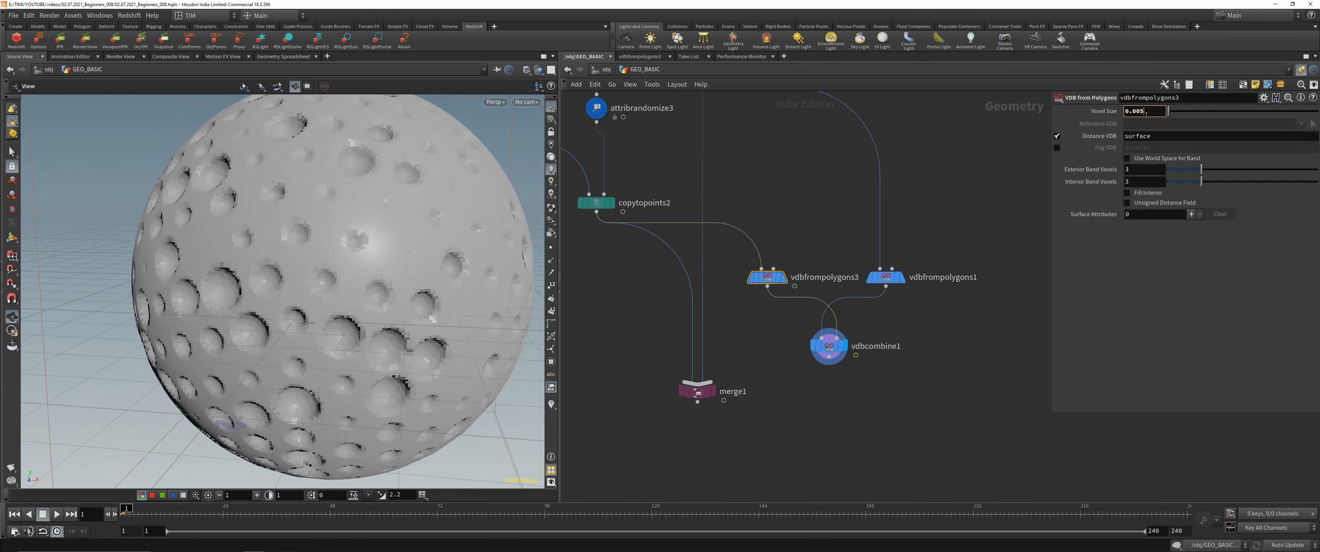
key("Return")
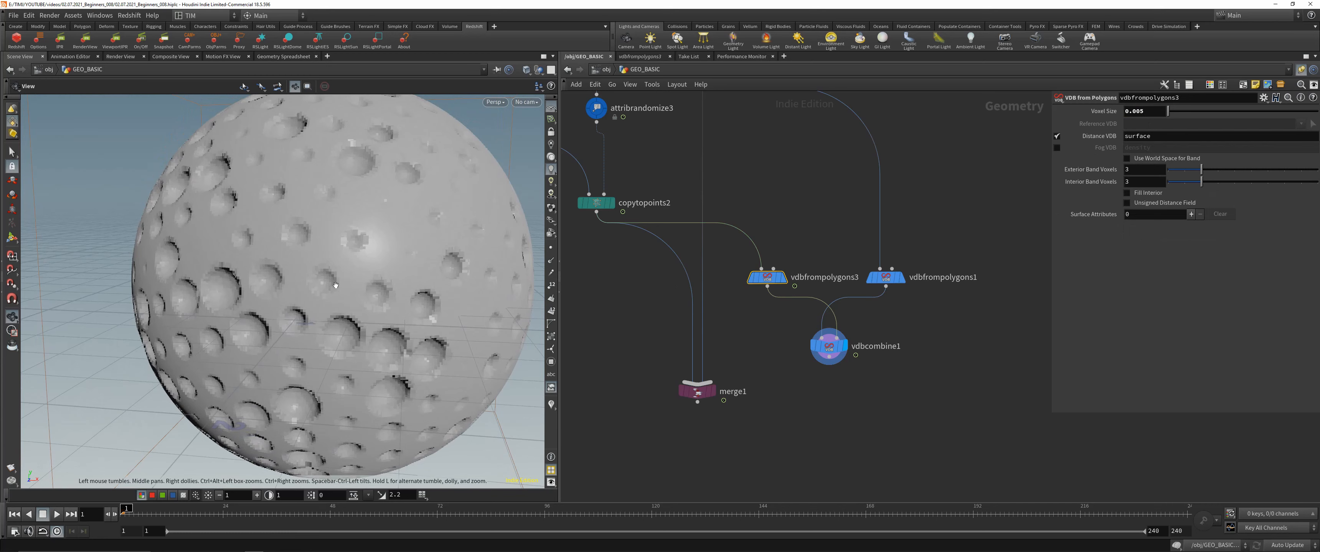
Set the Voxel Size of vdbfrompolygons1 to 0.005, compare it with vdbfrompolygons3, and display vdbcombine1 again.
left_click_drag(840, 233, 927, 296)
key("r")
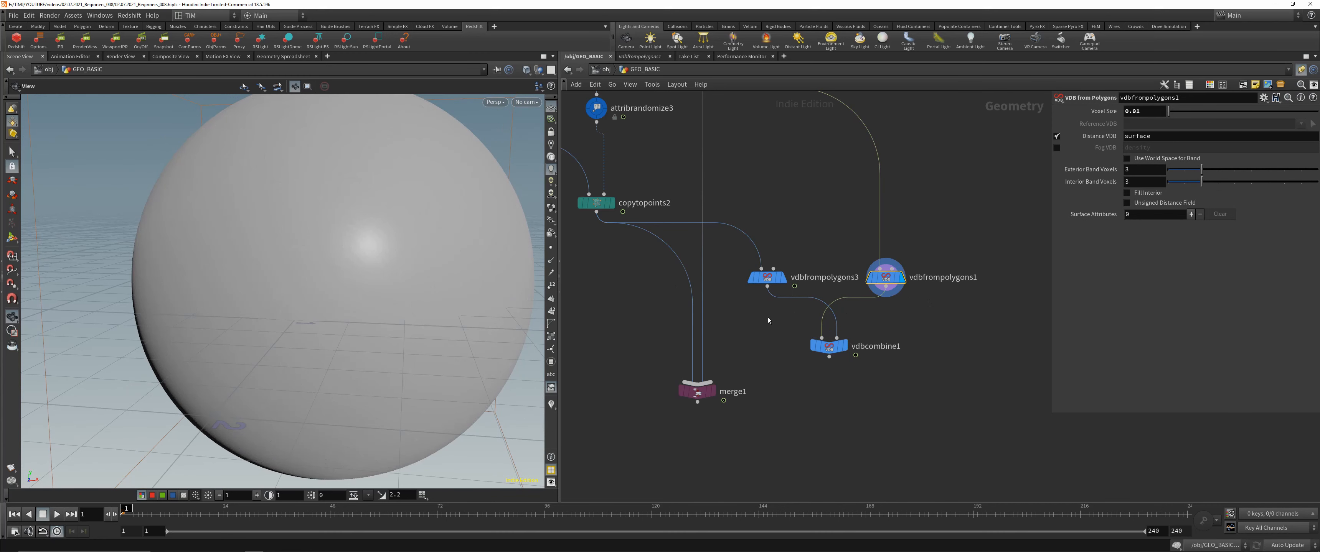
middle_click(895, 281)
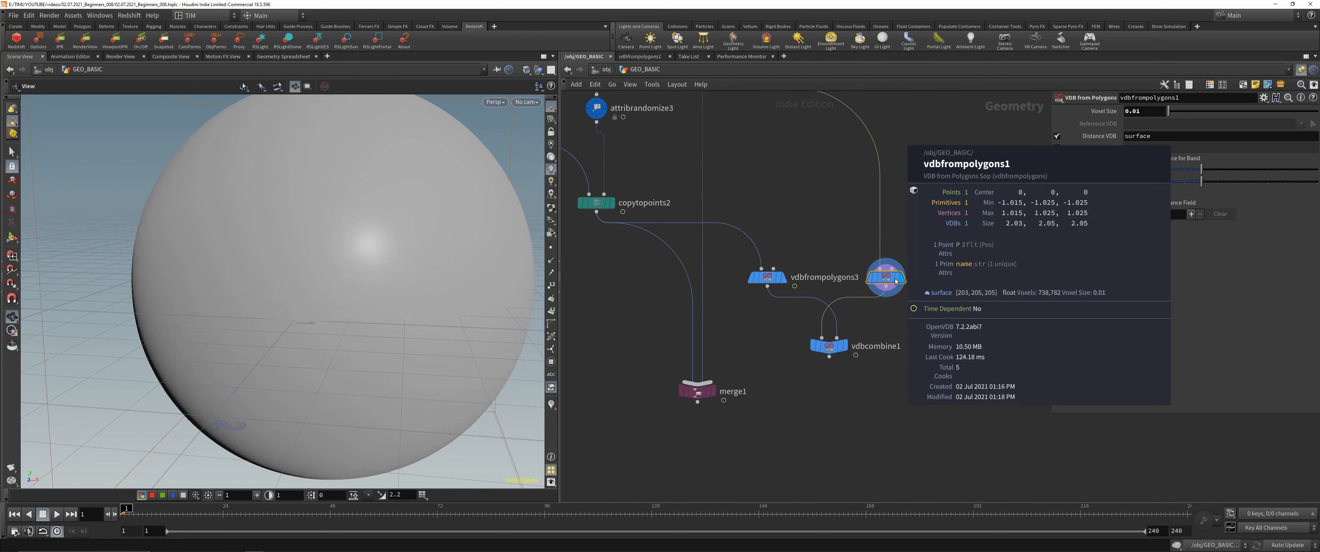
left_click(1153, 111)
key("BackSpace")
type("05")
key("Return")
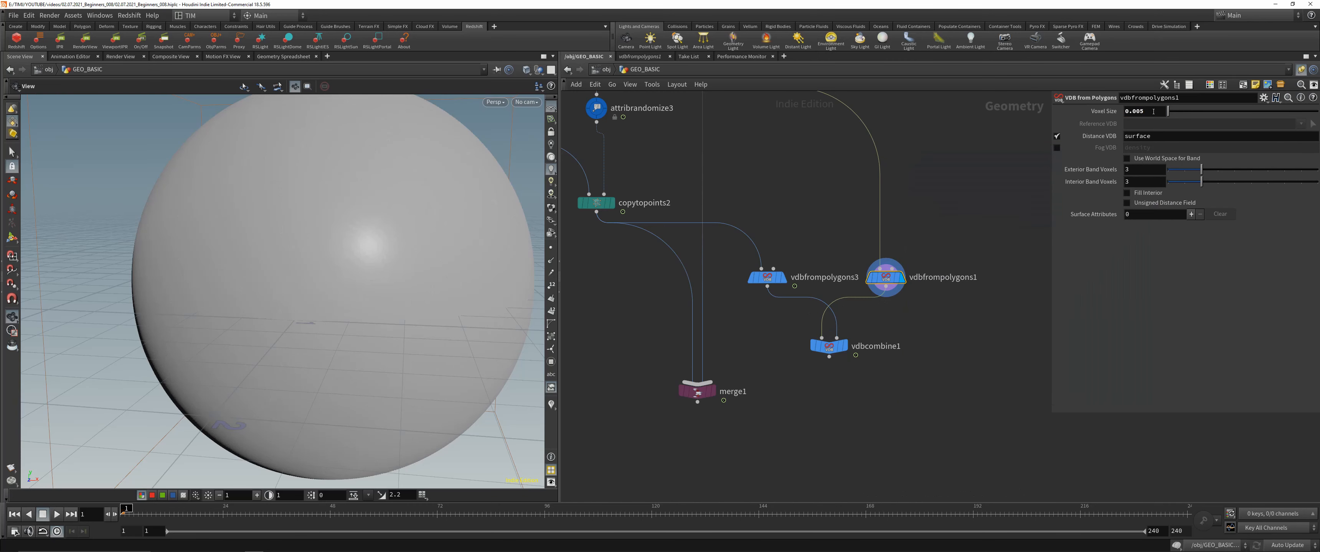
left_click(783, 278)
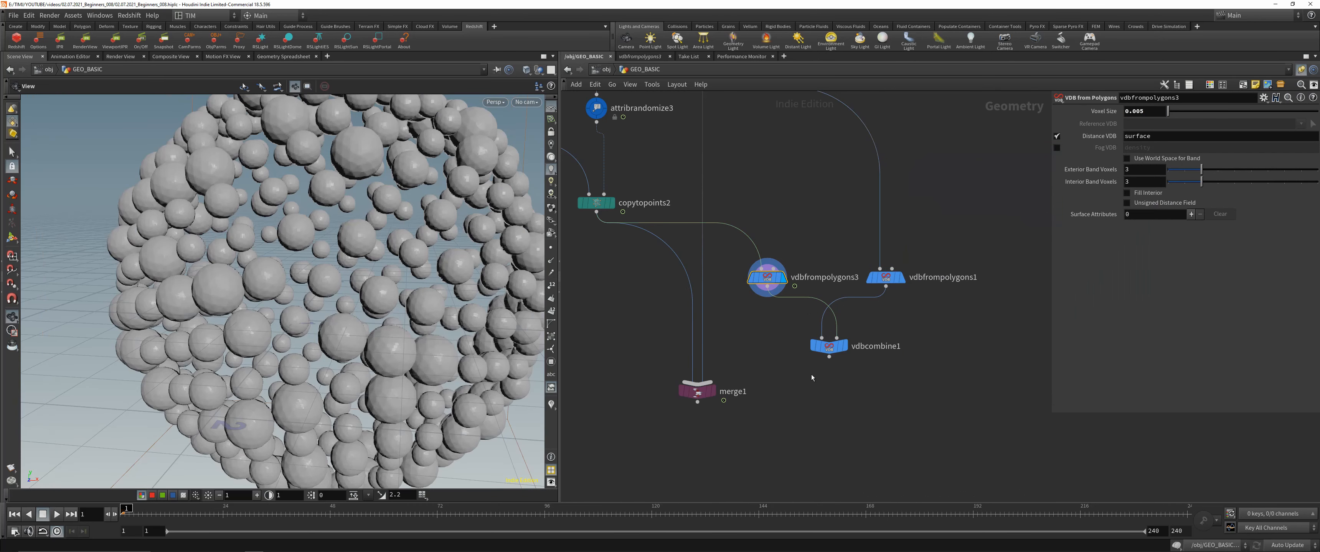
left_click(844, 347)
left_click_drag(348, 287, 377, 279)
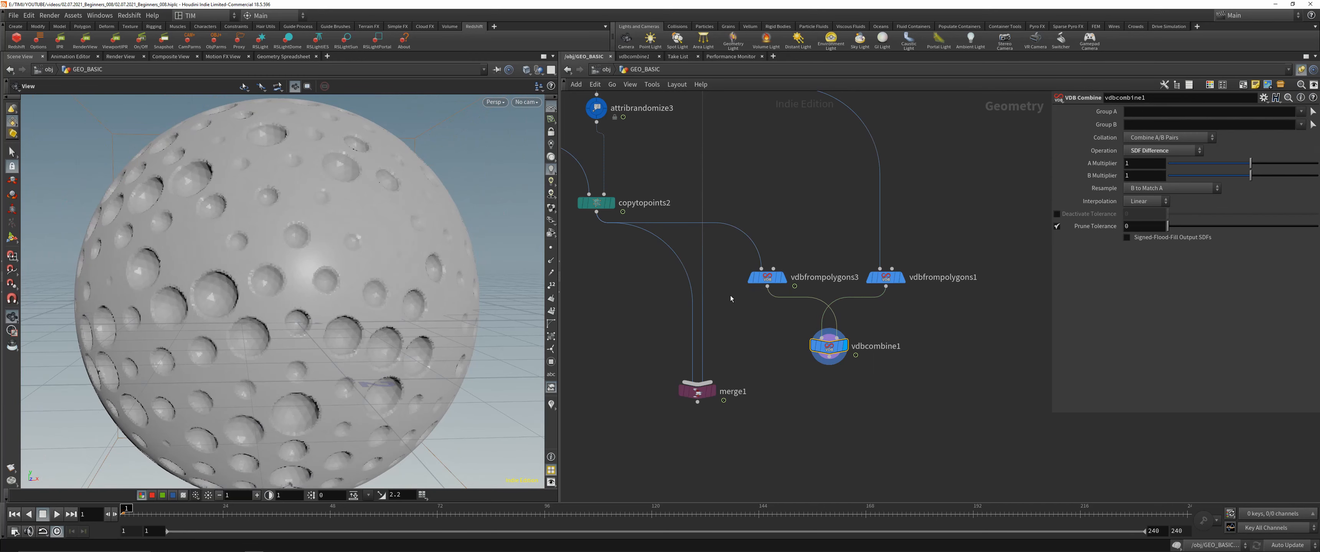
Raise the Frequency of sphere4 to 5 and inspect the craters on the combined VDB.
middle_click_drag(615, 218, 759, 308)
left_click(623, 214)
left_click_drag(1201, 197, 1236, 200)
left_click_drag(356, 275, 297, 300)
right_click_drag(298, 300, 379, 261)
middle_click_drag(379, 261, 316, 287)
right_click_drag(316, 287, 314, 279)
middle_click_drag(748, 382, 639, 244)
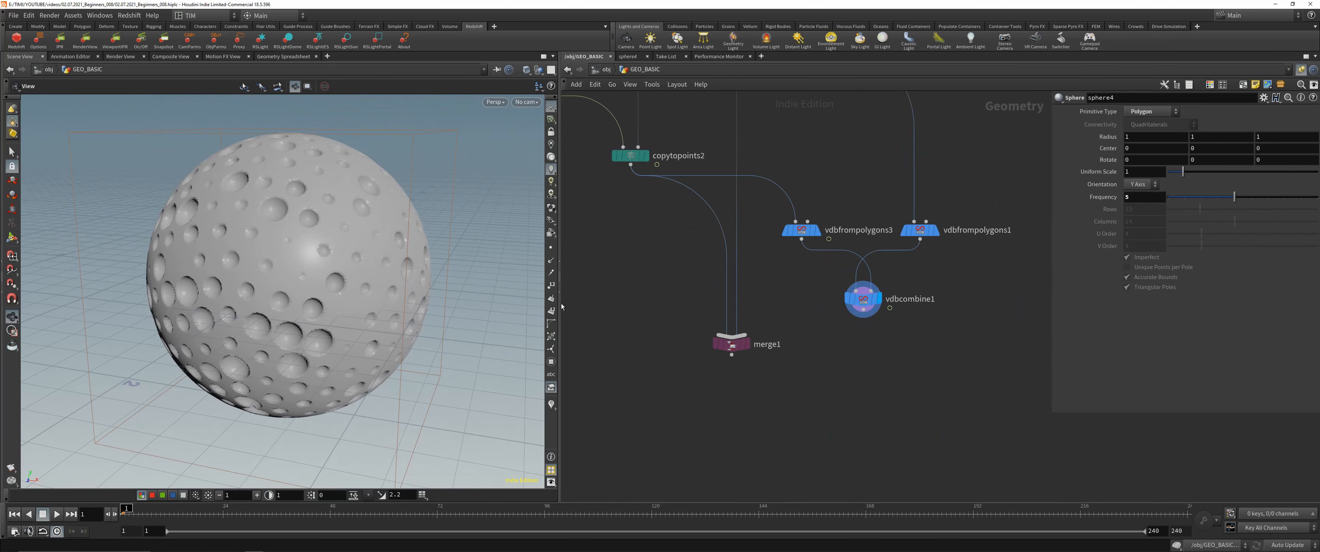
left_click_drag(335, 276, 295, 279)
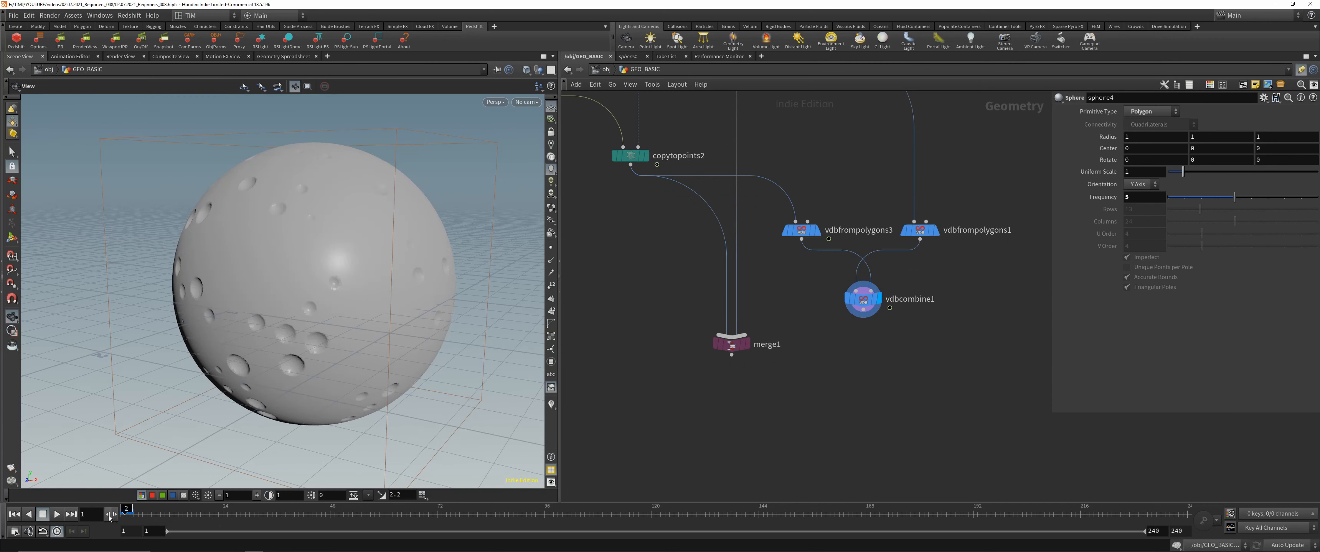
scroll(307, 344, "up", 3)
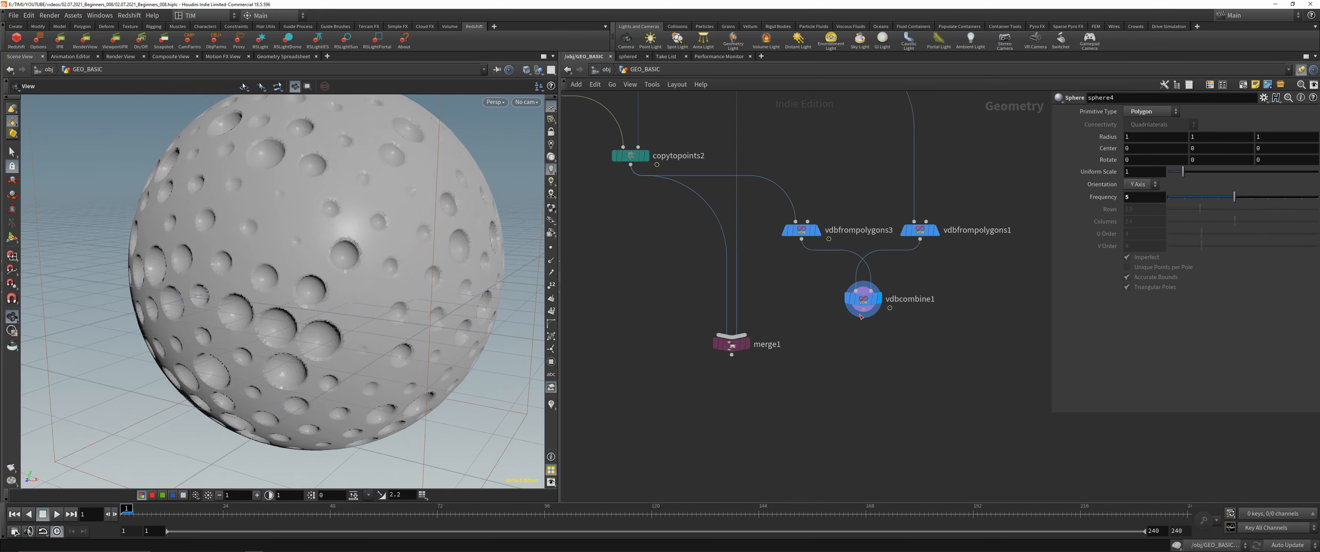
key("Tab")
type("convert")
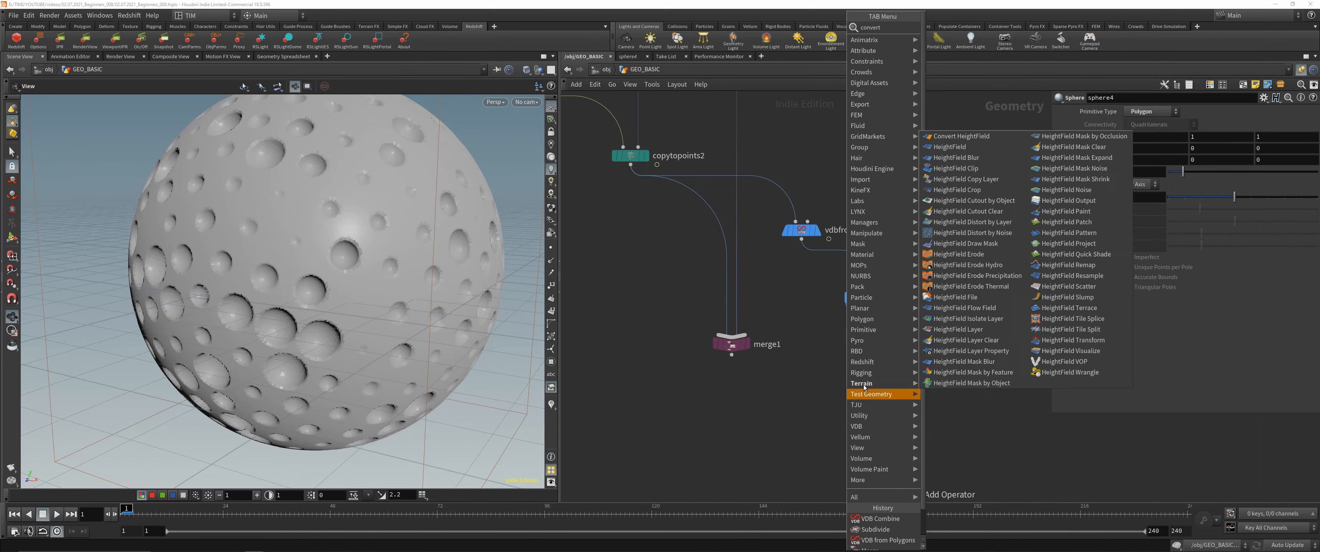
mouse_move(888, 394)
key("Escape")
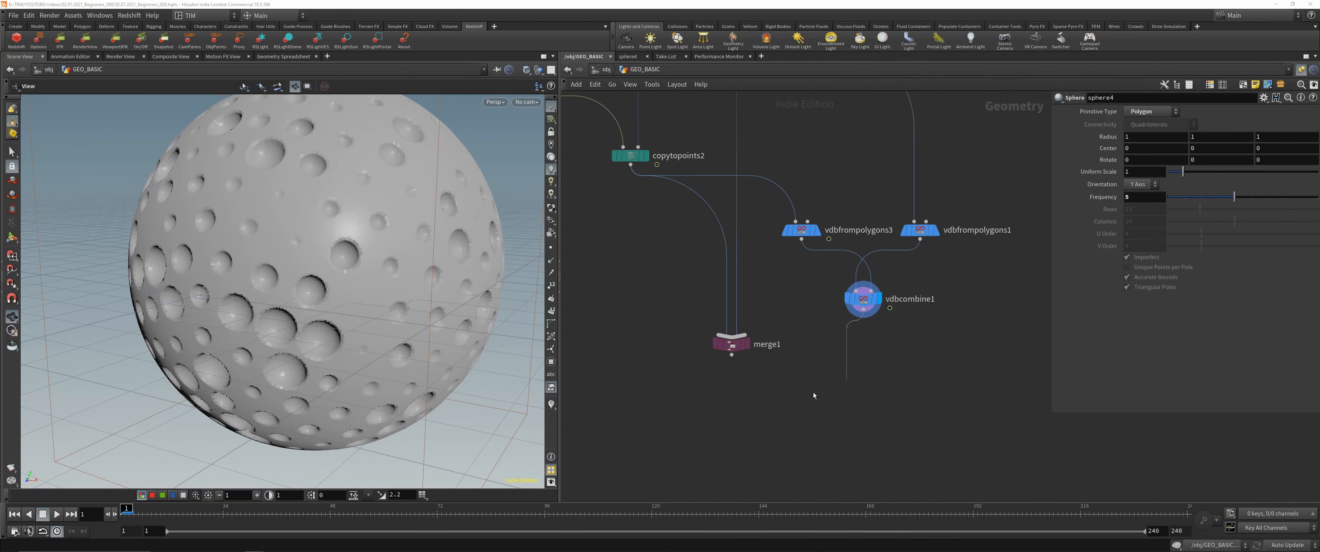
Add a Convert VDB node fed by vdbcombine1, display it, and line it up below vdbcombine1.
key("Tab")
type("conver")
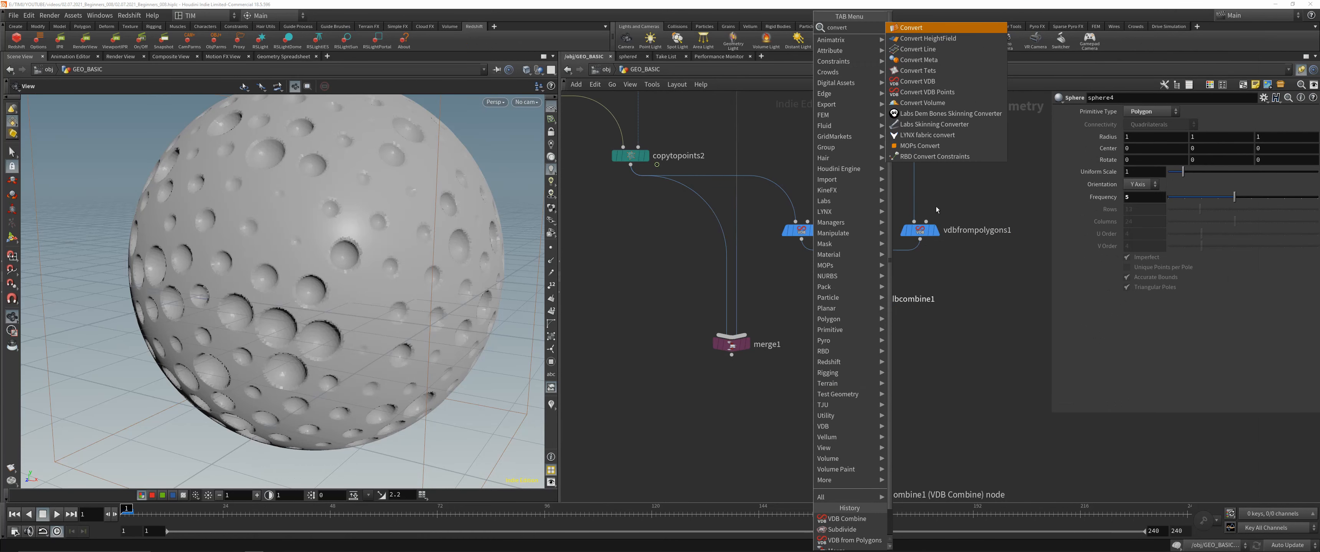
left_click(918, 82)
left_click(846, 380)
left_click(835, 372)
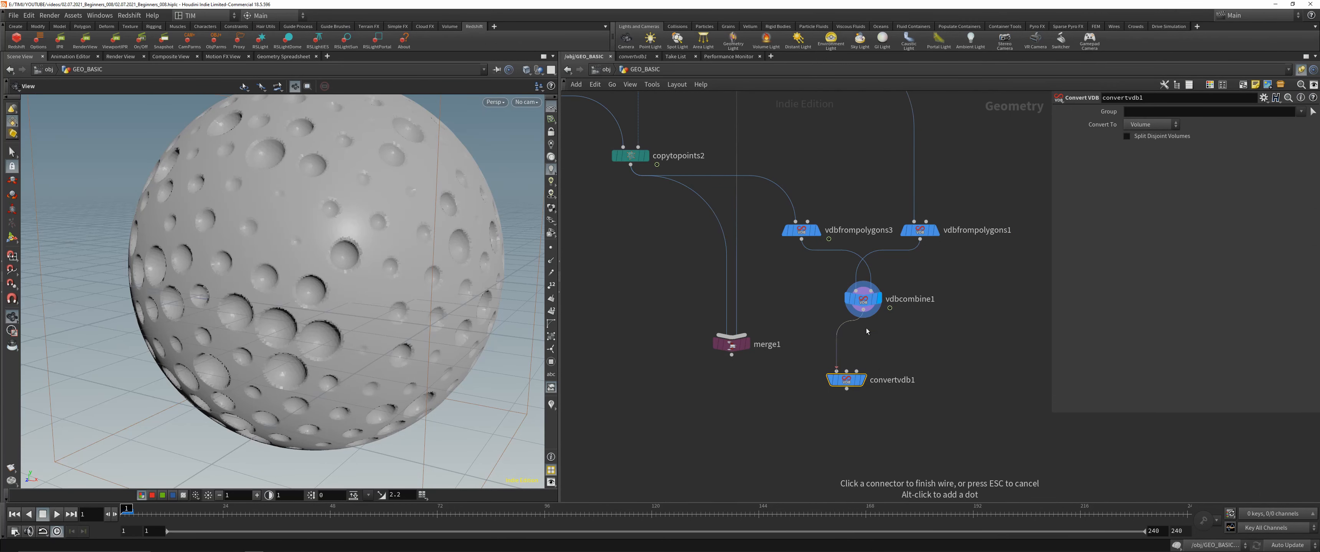
left_click(863, 309)
left_click_drag(780, 405, 906, 349)
key("r")
left_click_drag(846, 382, 863, 372)
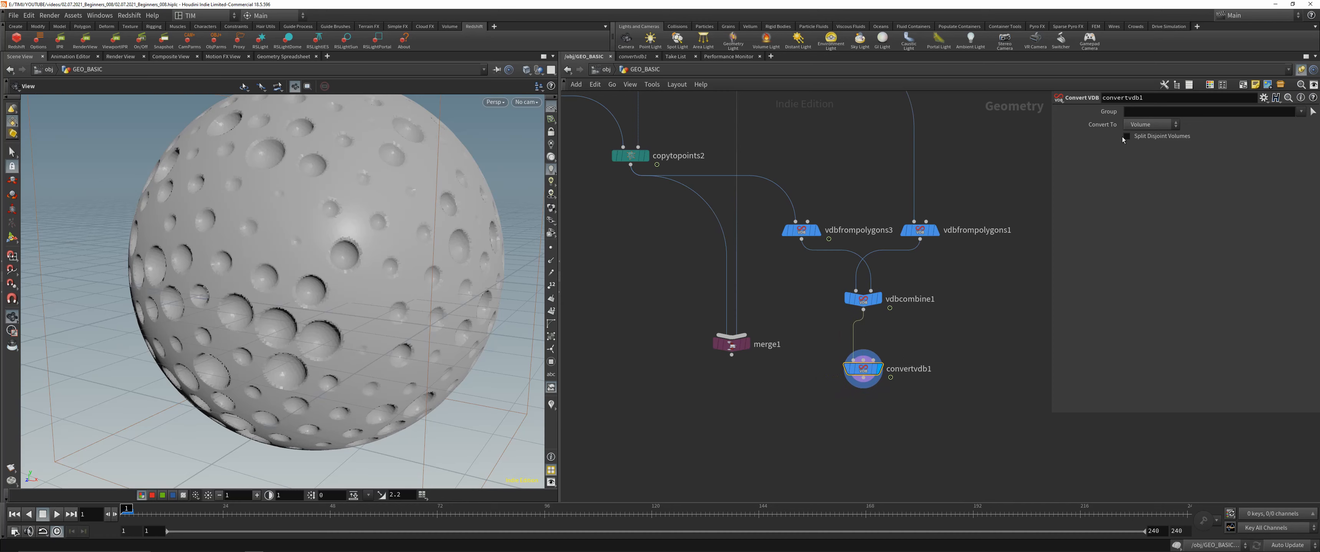
Set Convert To on convertvdb1 to Polygons and view the resulting cratered mesh.
left_click(1150, 124)
left_click(1147, 136)
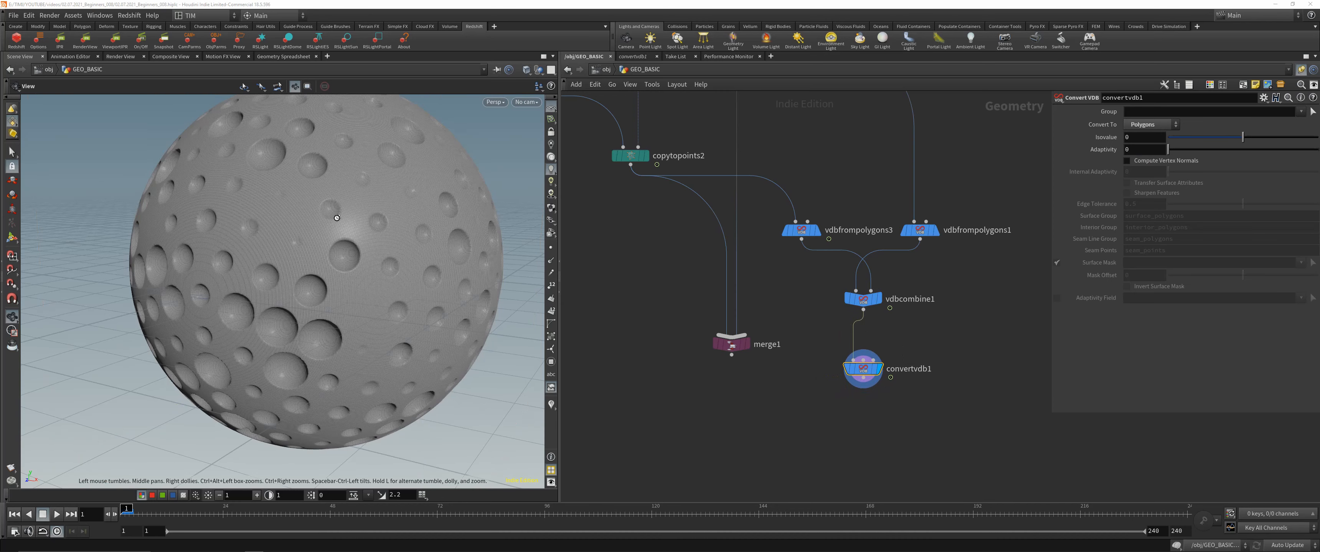
scroll(213, 242, "down", 2)
left_click_drag(212, 242, 334, 290)
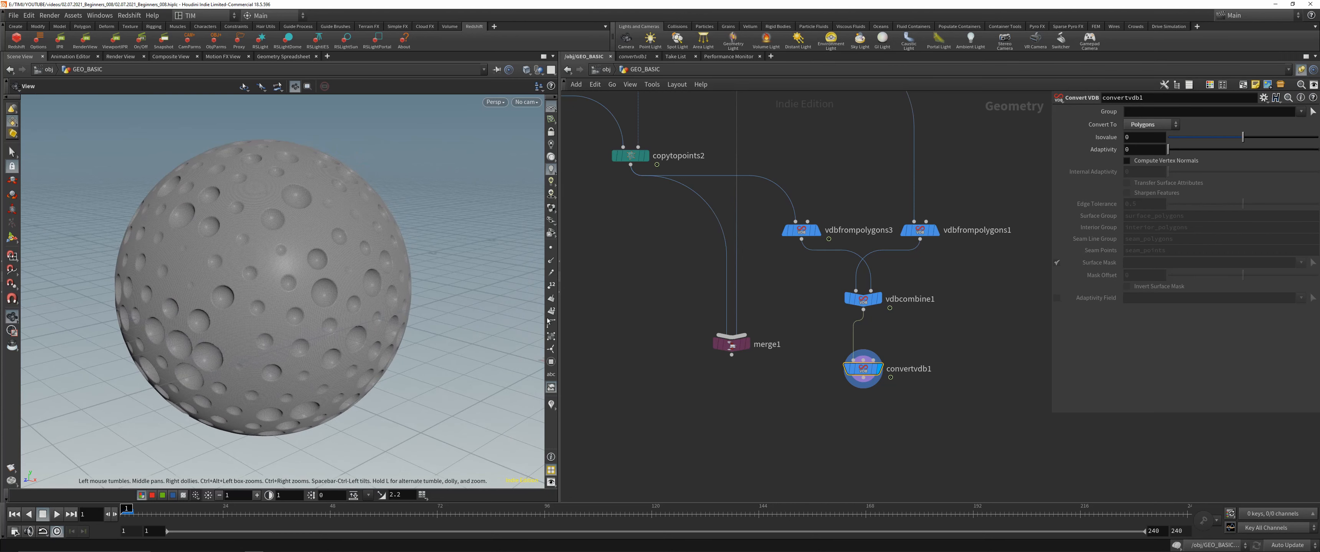
Scrub through the first few frames of the timeline to examine how the craters change on the mesh.
scroll(679, 335, "down", 3)
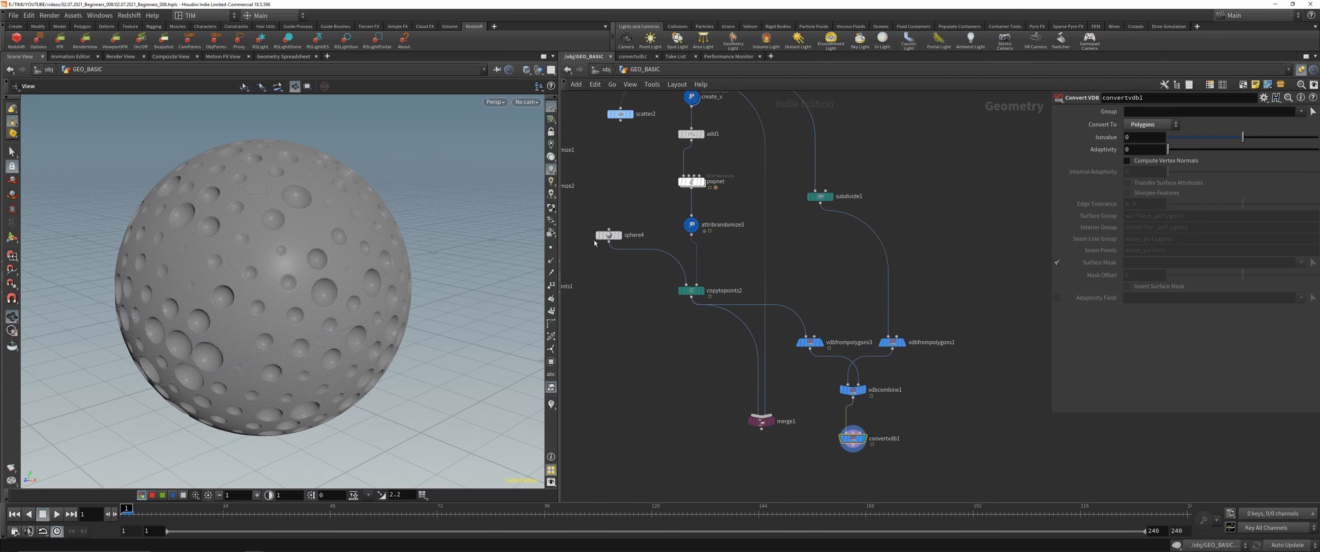
middle_click_drag(594, 243, 557, 187)
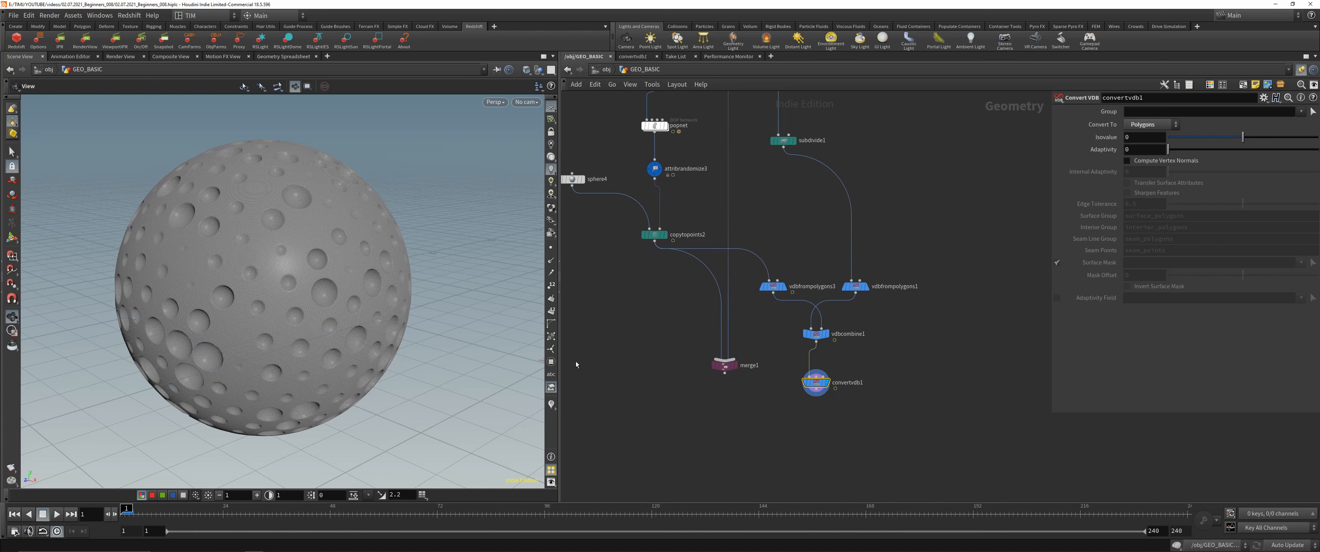
left_click(108, 514)
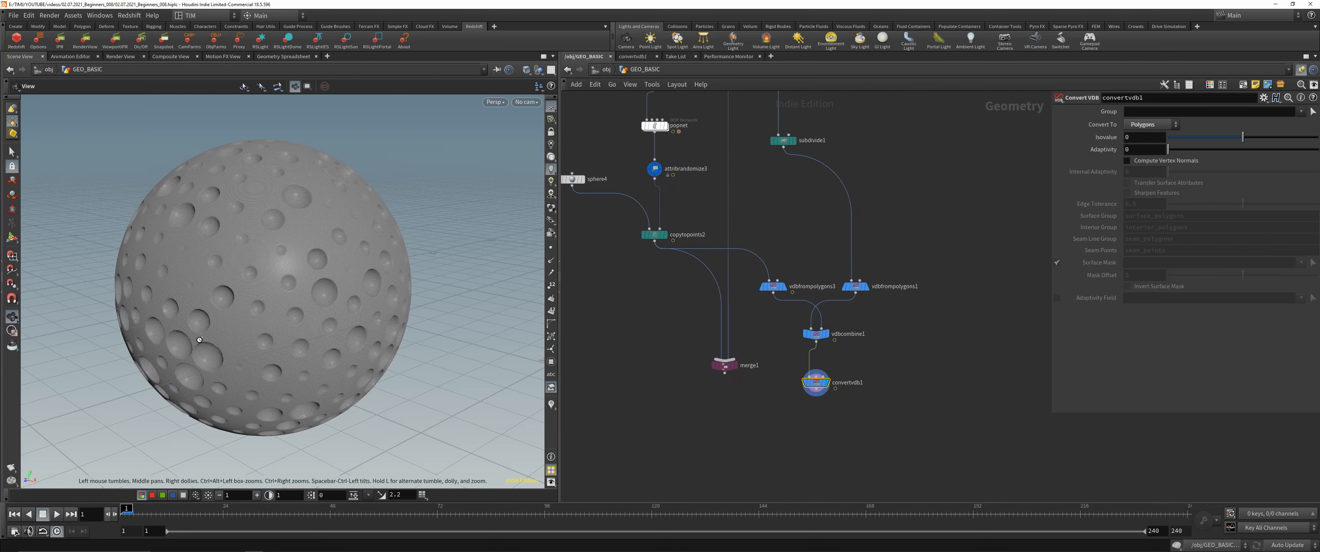
left_click_drag(168, 508, 137, 516)
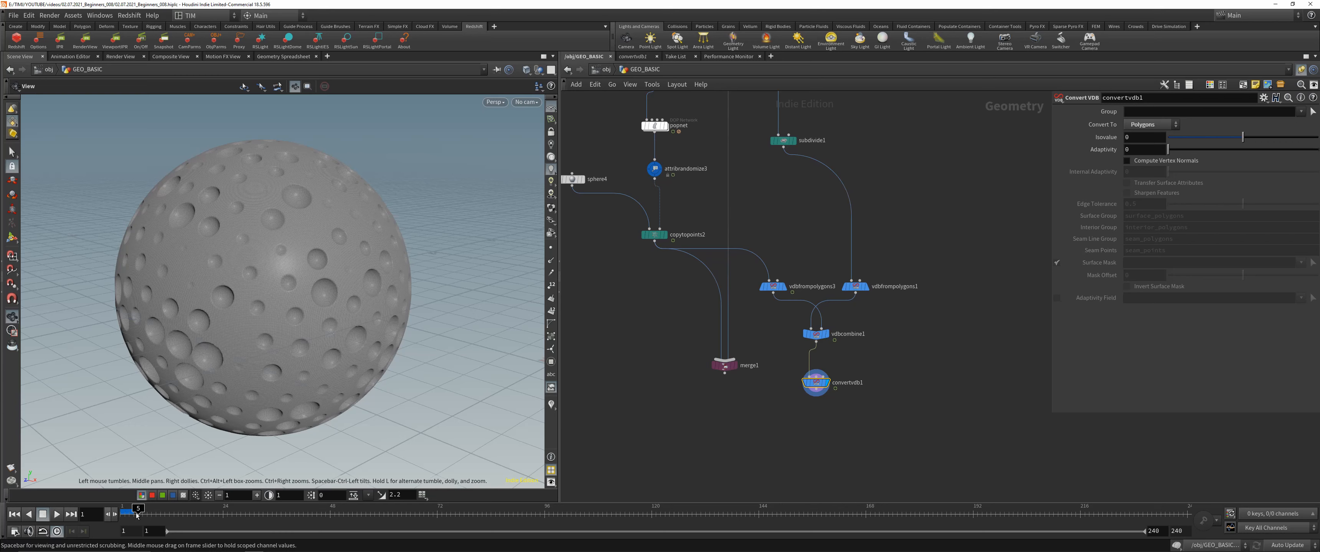
left_click_drag(265, 282, 217, 357)
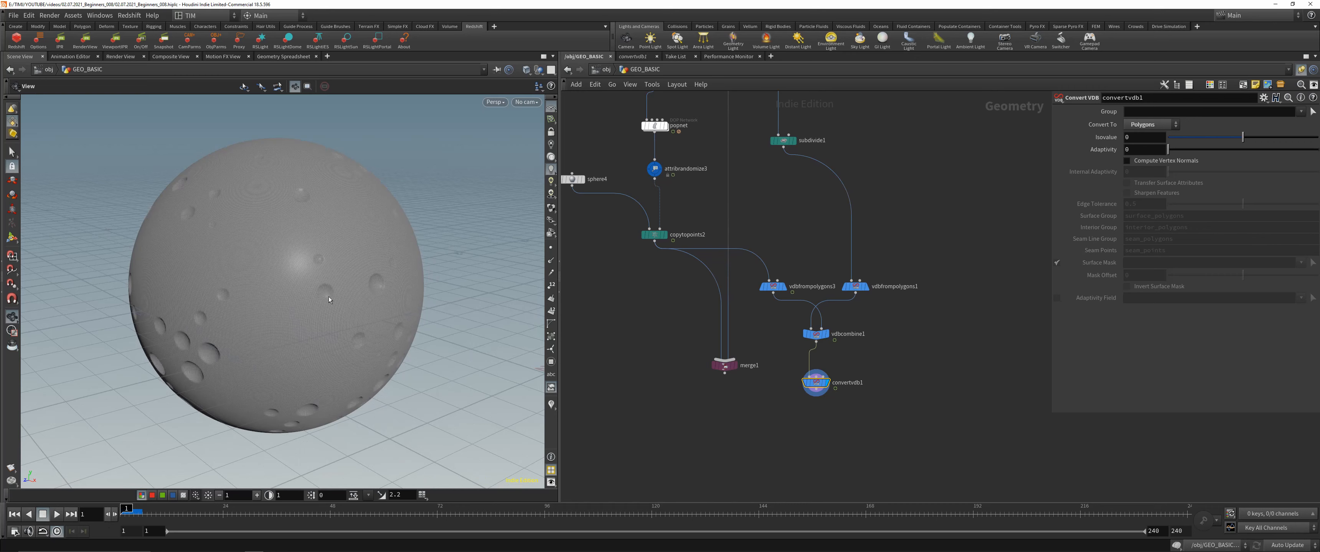
mouse_move(328, 297)
left_mouse_down()
mouse_move(324, 278)
mouse_move(332, 286)
left_mouse_up()
Add a VDB Smooth SDF node fed by vdbcombine1, move convertvdb1 down to make room, and display the smoothing node.
scroll(795, 366, "up", 2)
middle_click_drag(780, 376, 712, 306)
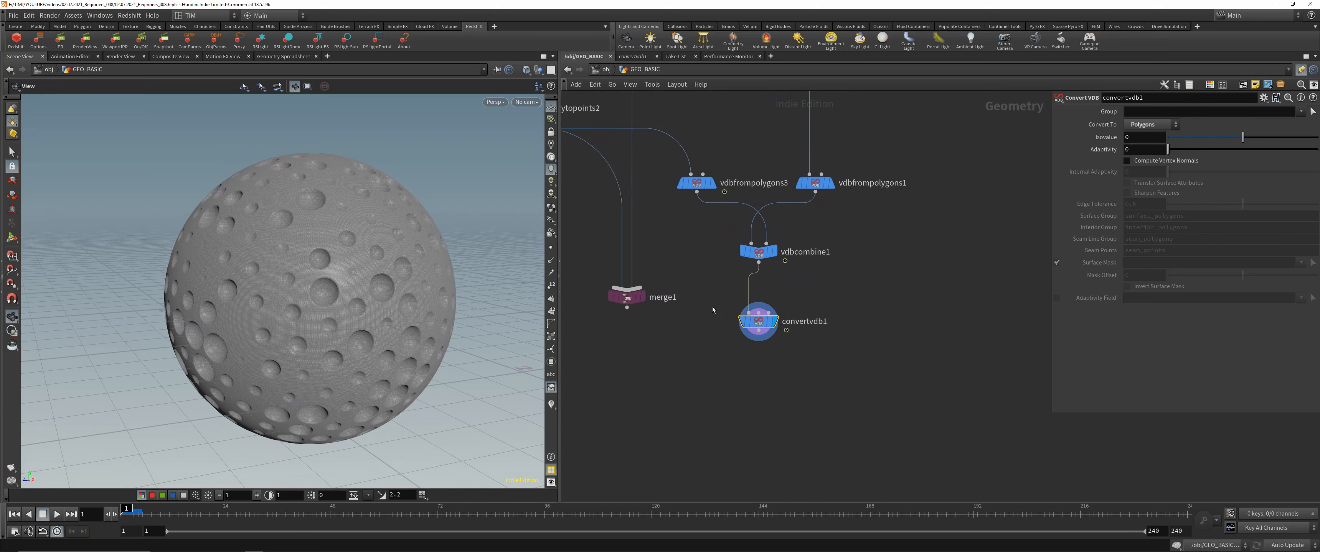
scroll(719, 339, "up", 1)
key("Tab")
type("vdb")
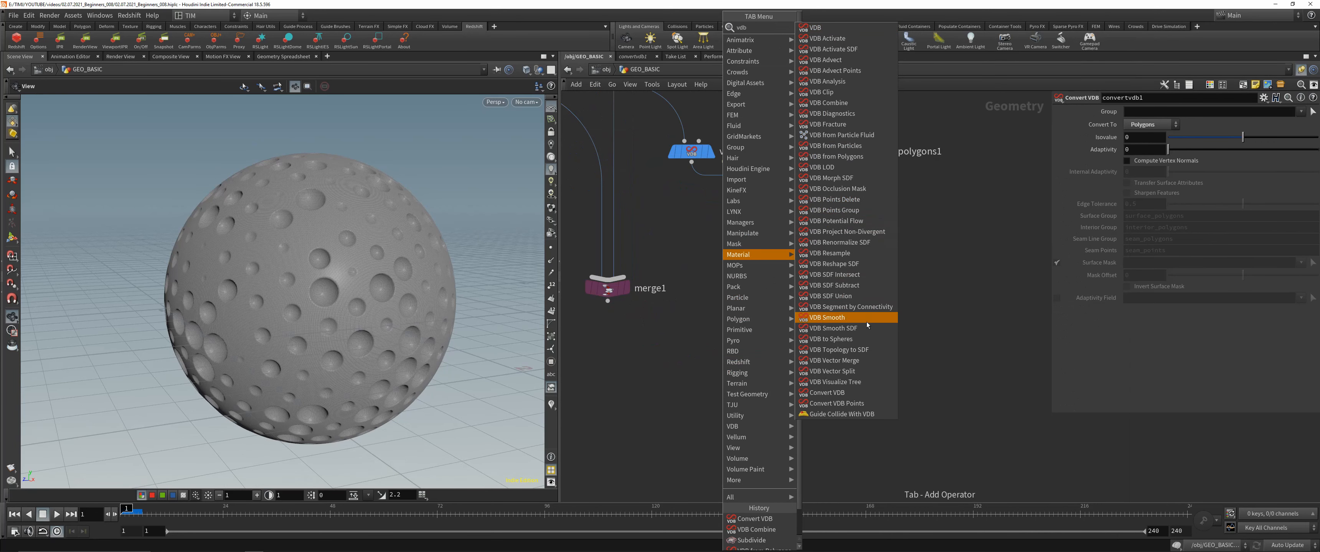
left_click(832, 328)
left_click(880, 299)
left_click_drag(771, 319, 765, 380)
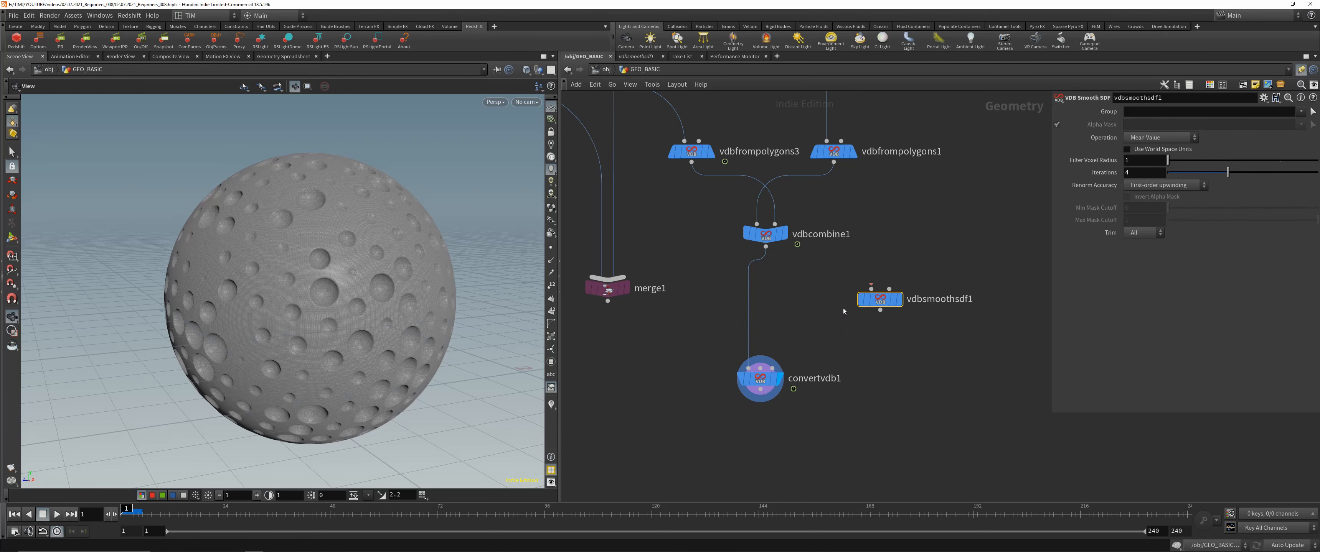
left_click_drag(870, 289, 765, 247)
key("r")
left_click(879, 299)
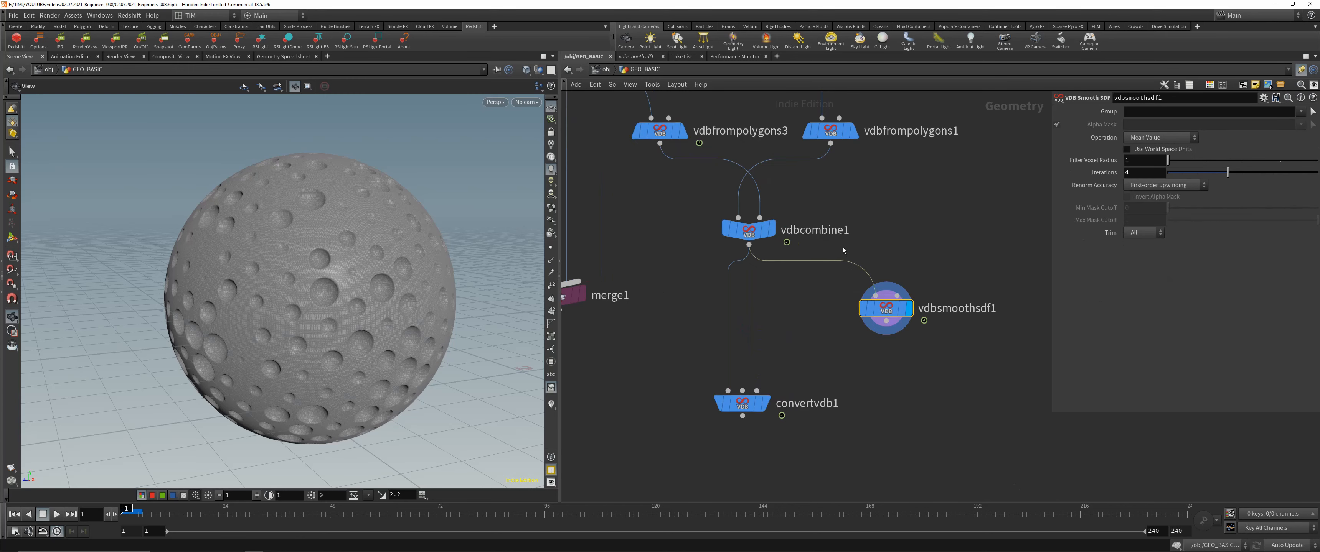
Try Global Scale values of 0.15, 0.25 and 0.2 on attribrandomize3 to enlarge the craters.
key("h")
left_click(725, 222)
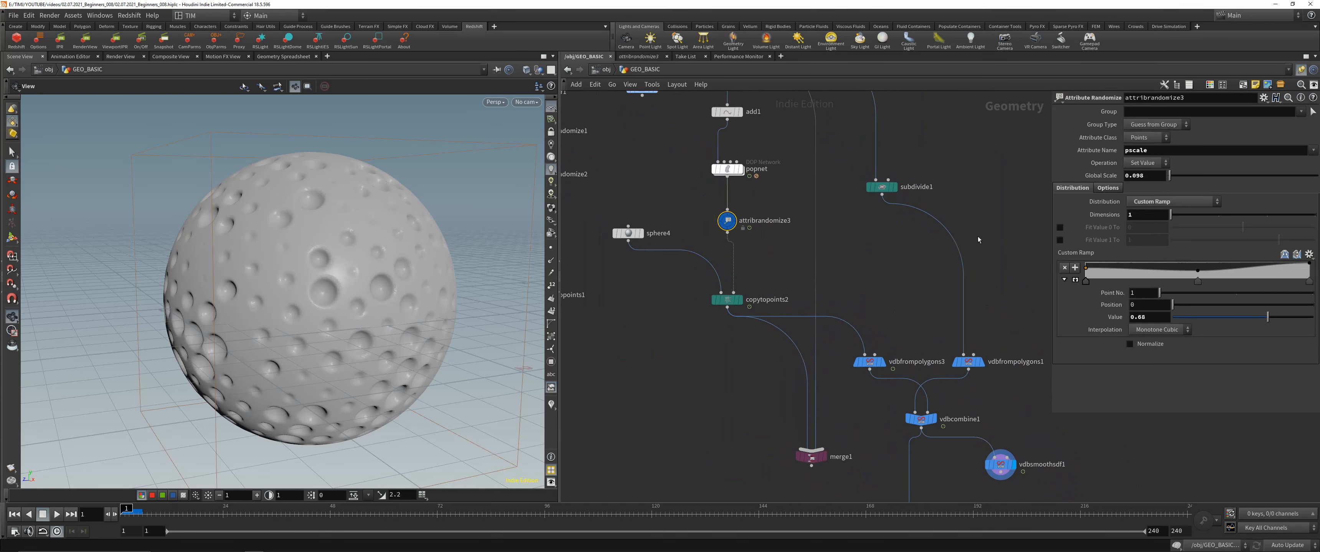
left_click(1147, 176)
type("15")
key("Return")
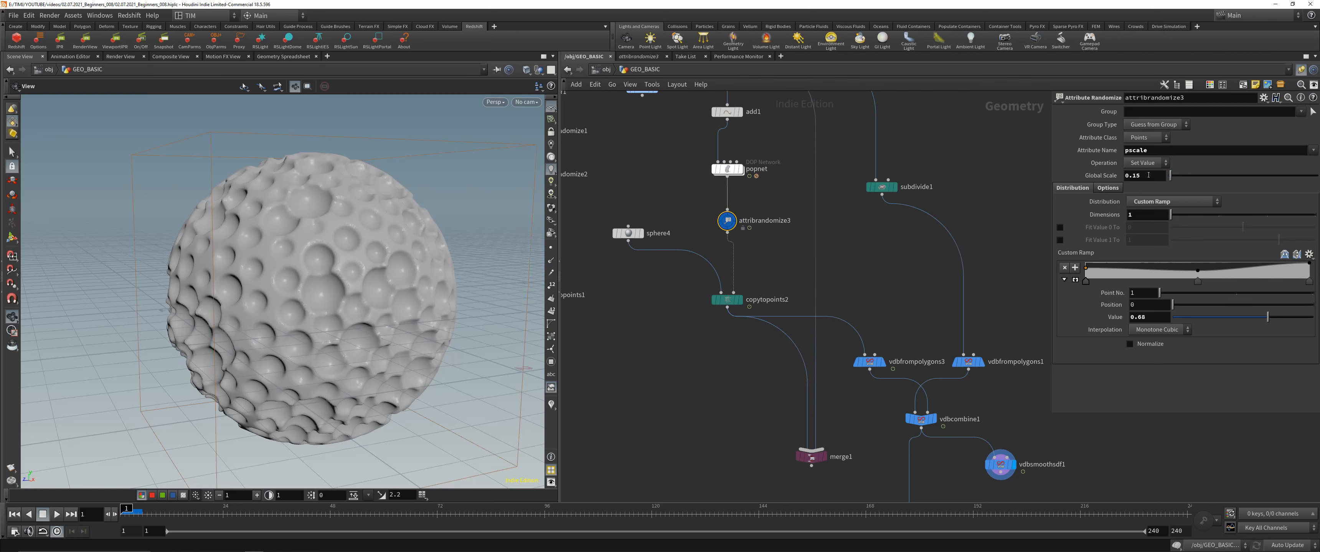
left_click(1149, 175)
key("BackSpace")
type("25")
key("Return")
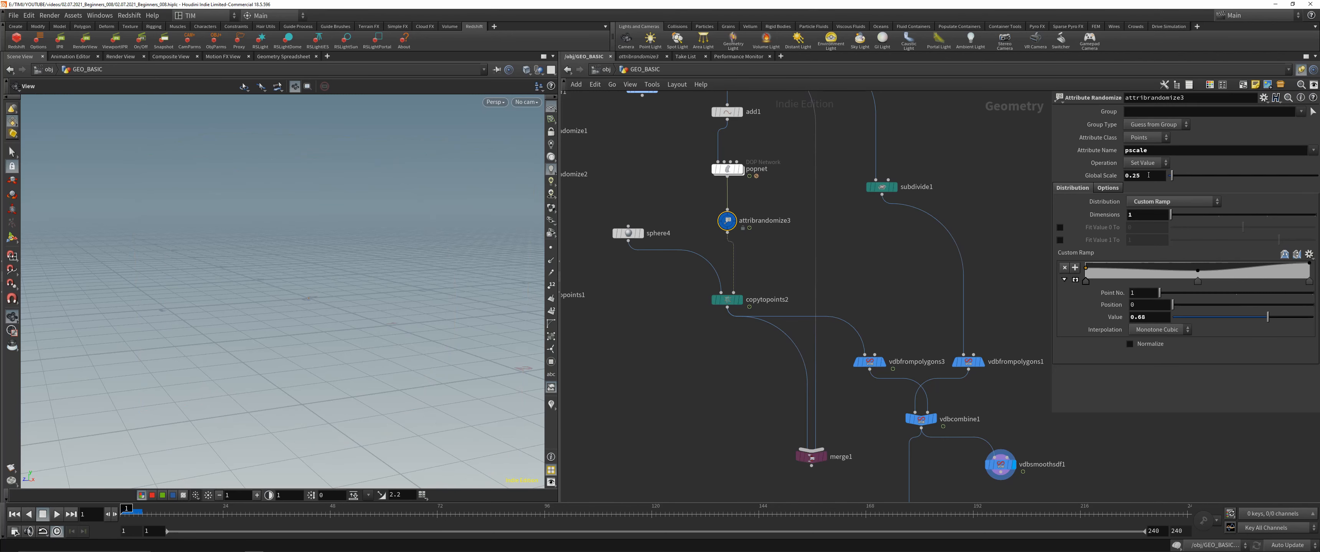
left_click(1148, 176)
key("BackSpace")
key("Return")
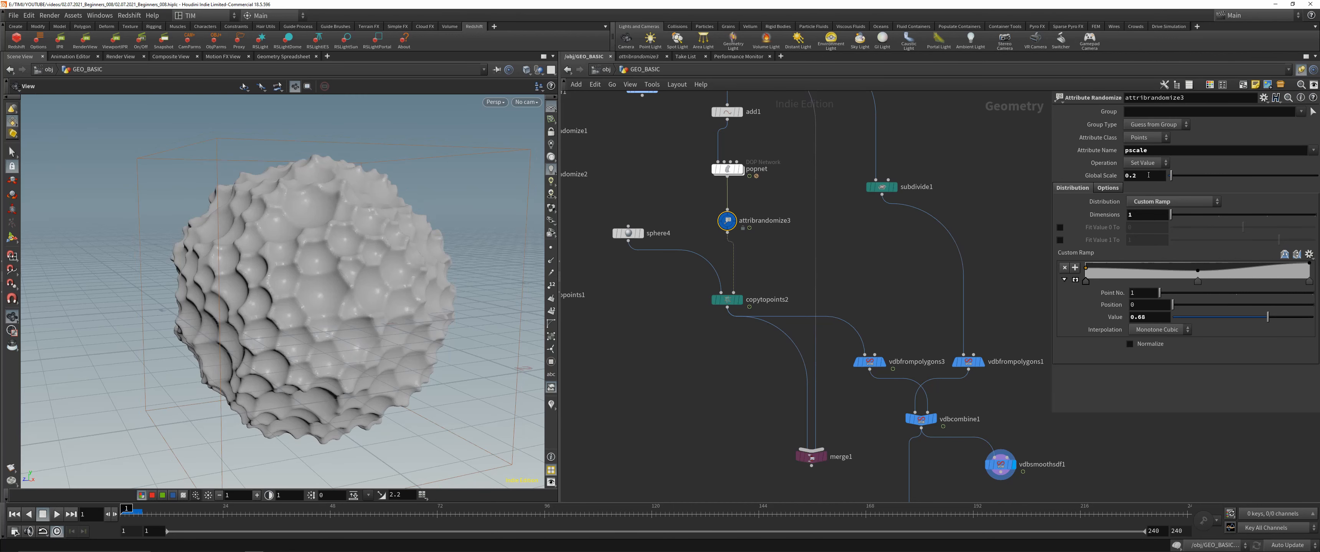
Set the Global Scale of attribrandomize3 to 0.185.
left_click(1148, 175)
key("BackSpace")
type("185")
key("Return")
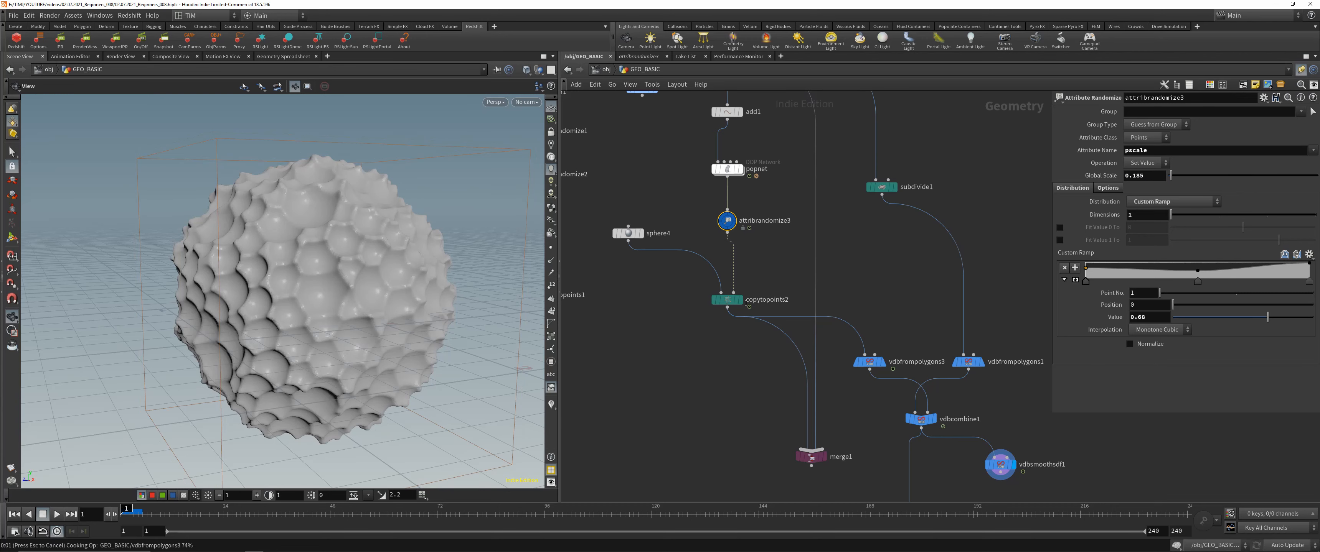
Select the VDB Smooth SDF node and set its Iterations to 1.
middle_click_drag(669, 358, 624, 296)
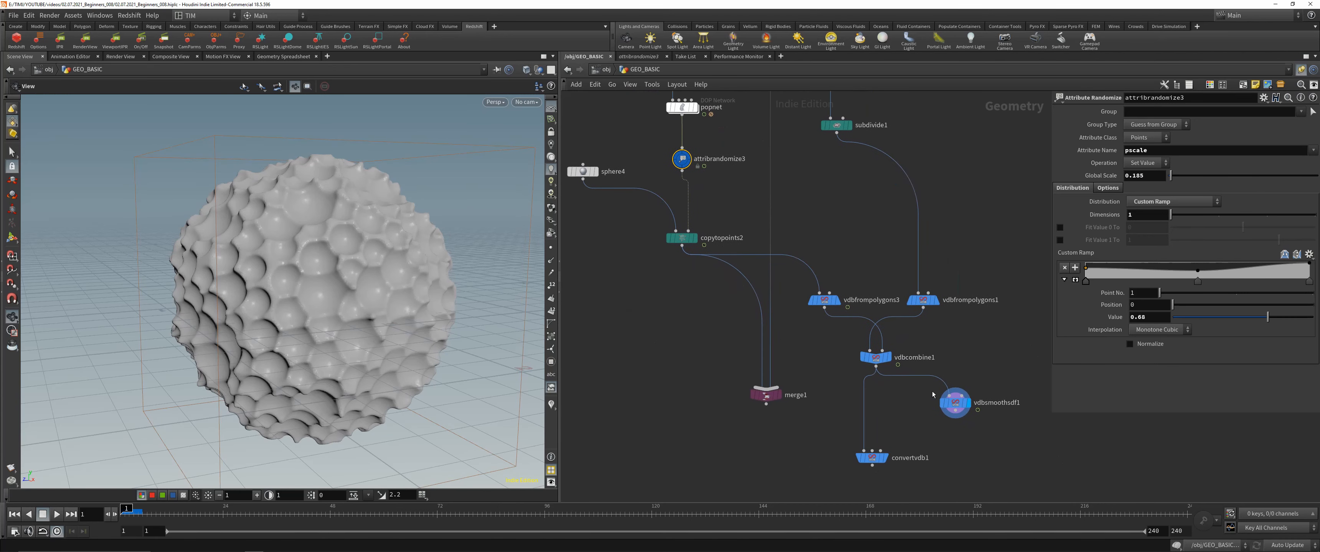
scroll(901, 379, "up", 3)
left_click_drag(926, 366, 865, 353)
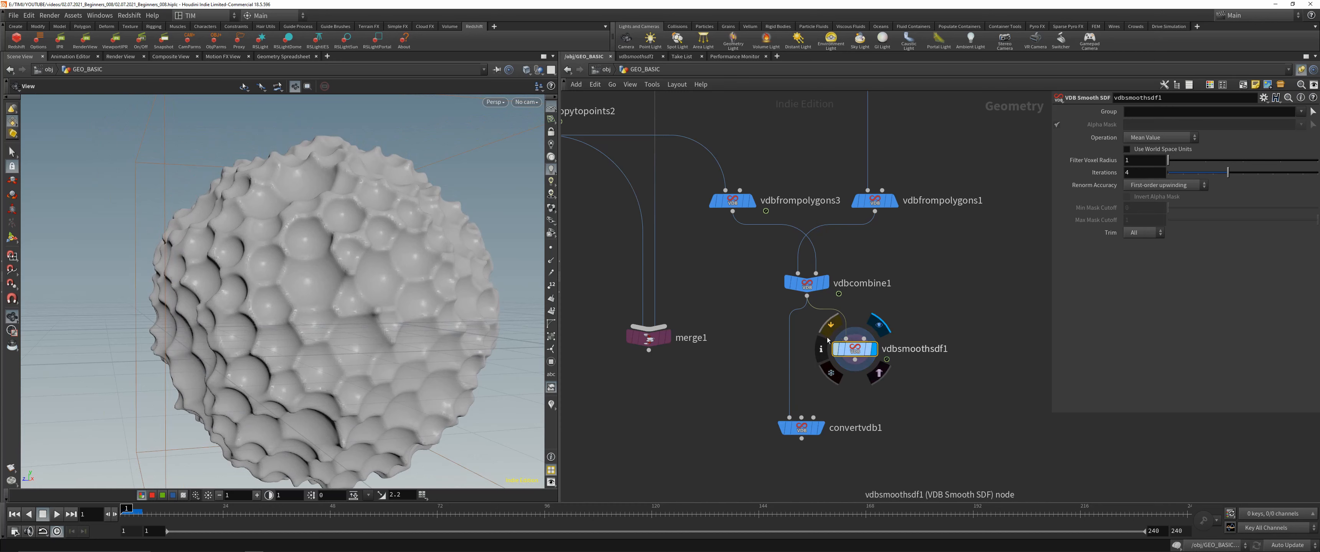
left_click_drag(436, 296, 476, 300)
left_click(1141, 173)
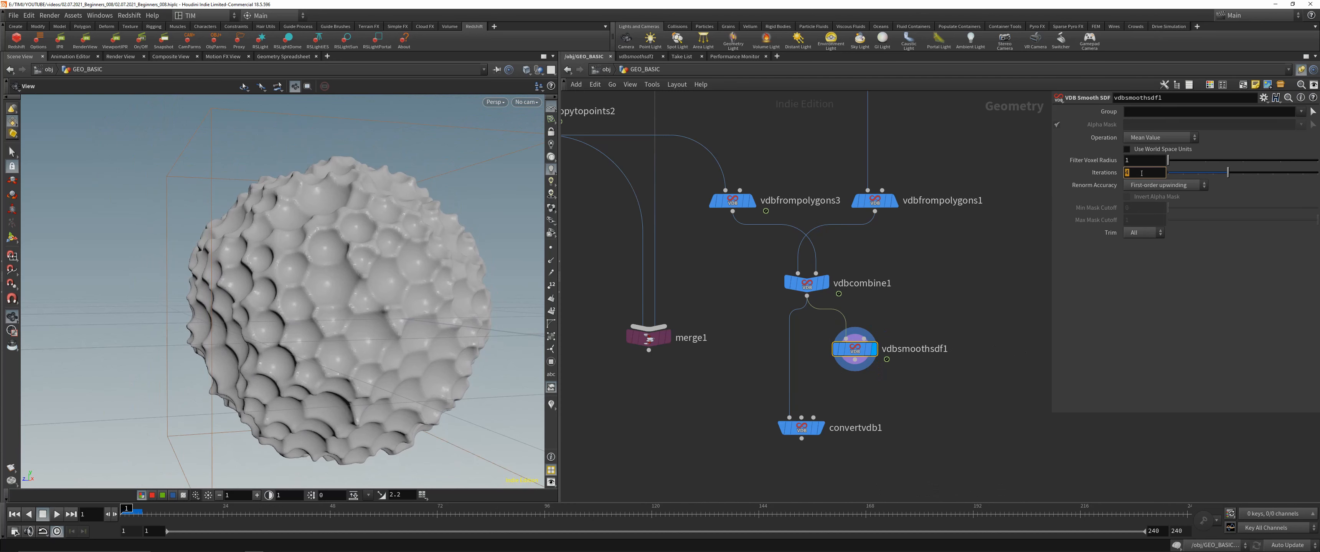
type("1")
key("Return")
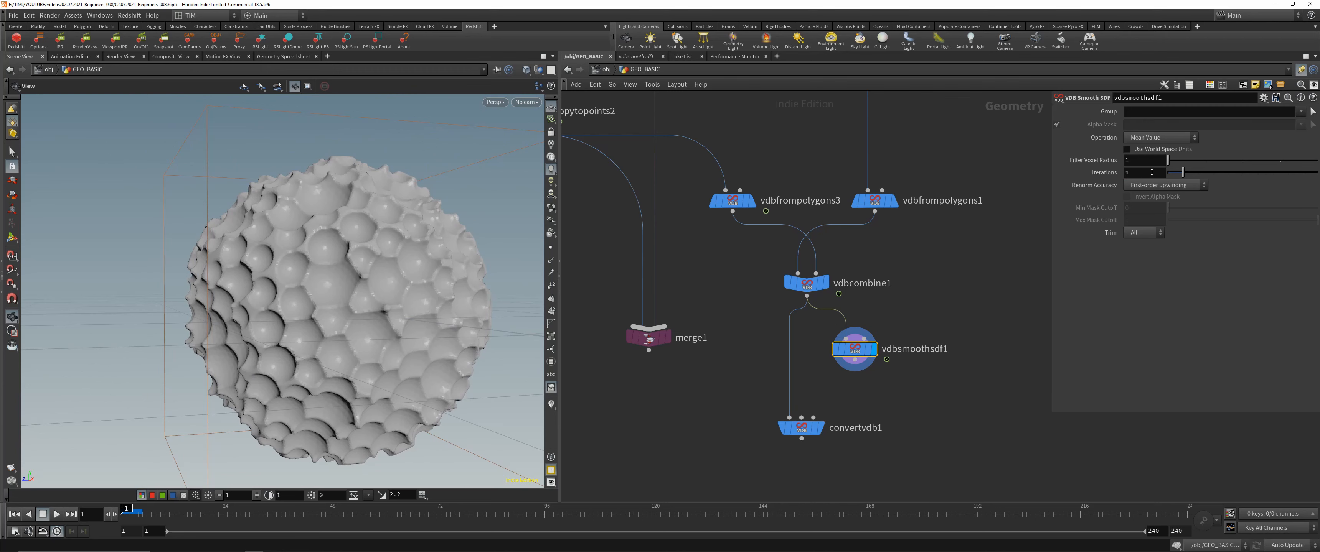
Raise the smoothing Iterations to 50 and view the sphere from another angle.
left_click_drag(1182, 173, 1278, 173)
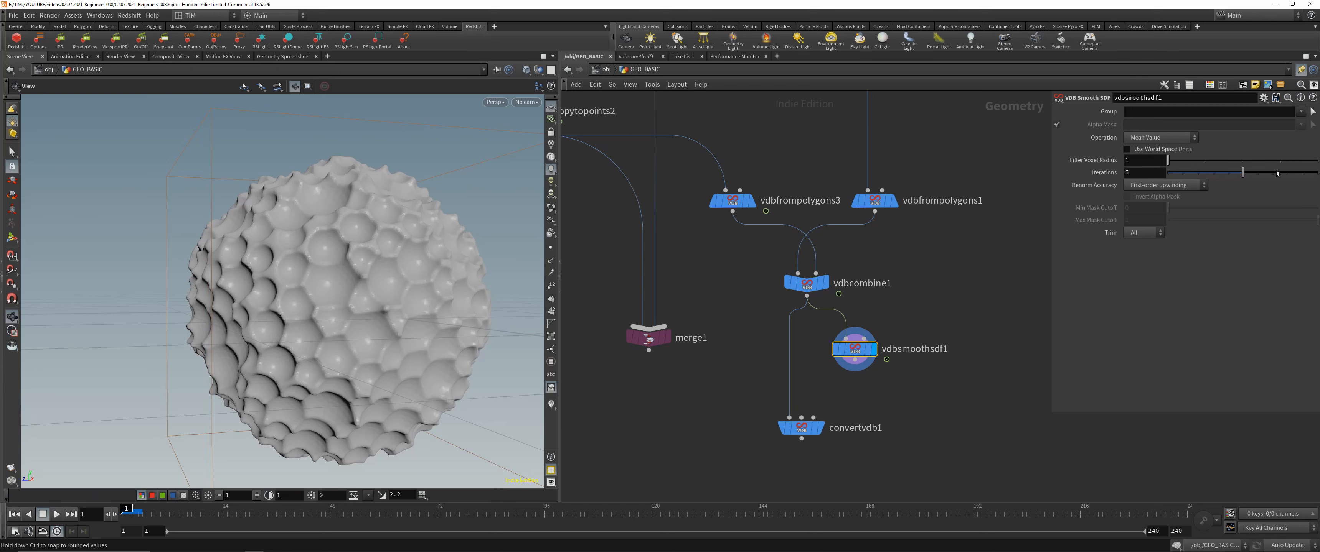
left_click(1156, 176)
type("50")
key("Return")
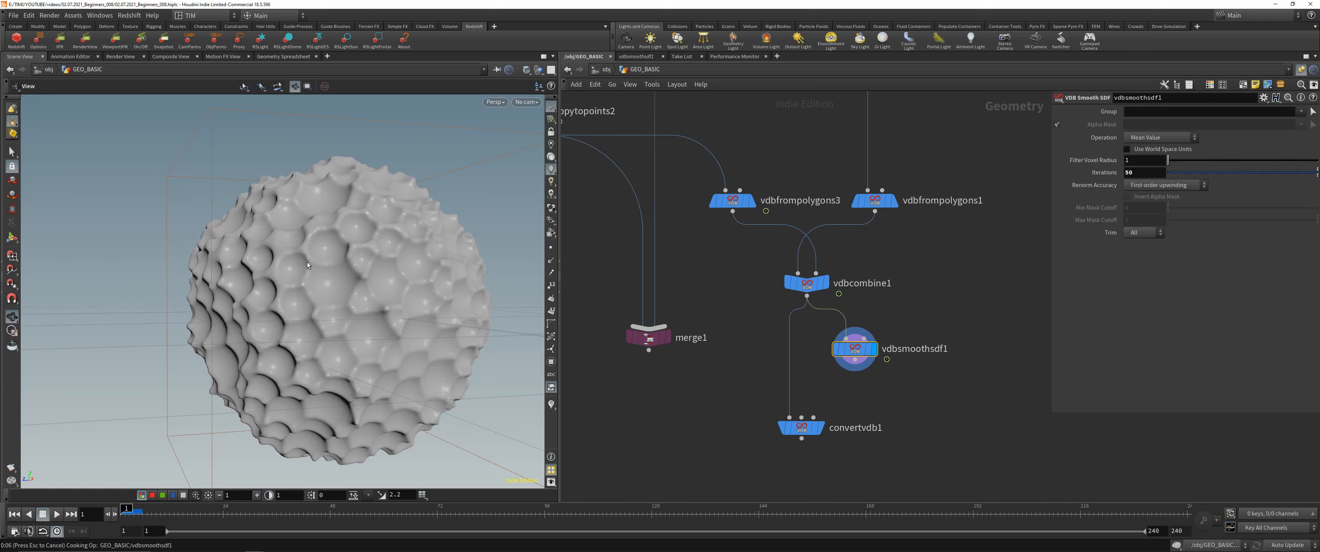
left_click_drag(308, 263, 354, 247)
Try smoothing Iterations of 2, 3 and 5, and restore the parameter's default.
double_click(1130, 172)
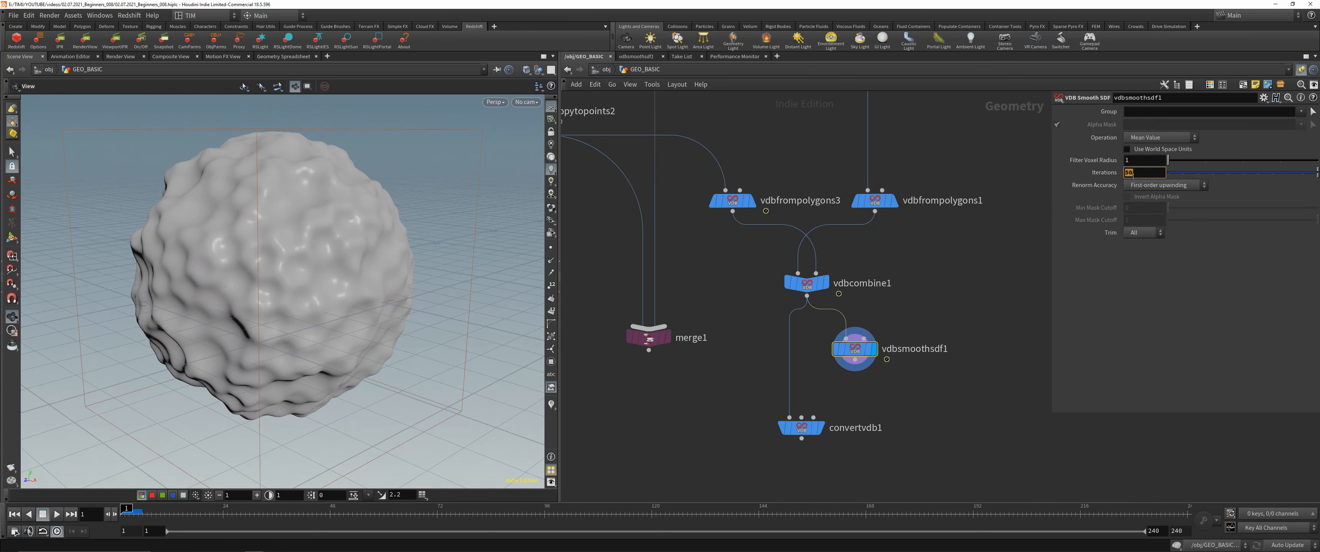
type("2")
key("Return")
double_click(1147, 174)
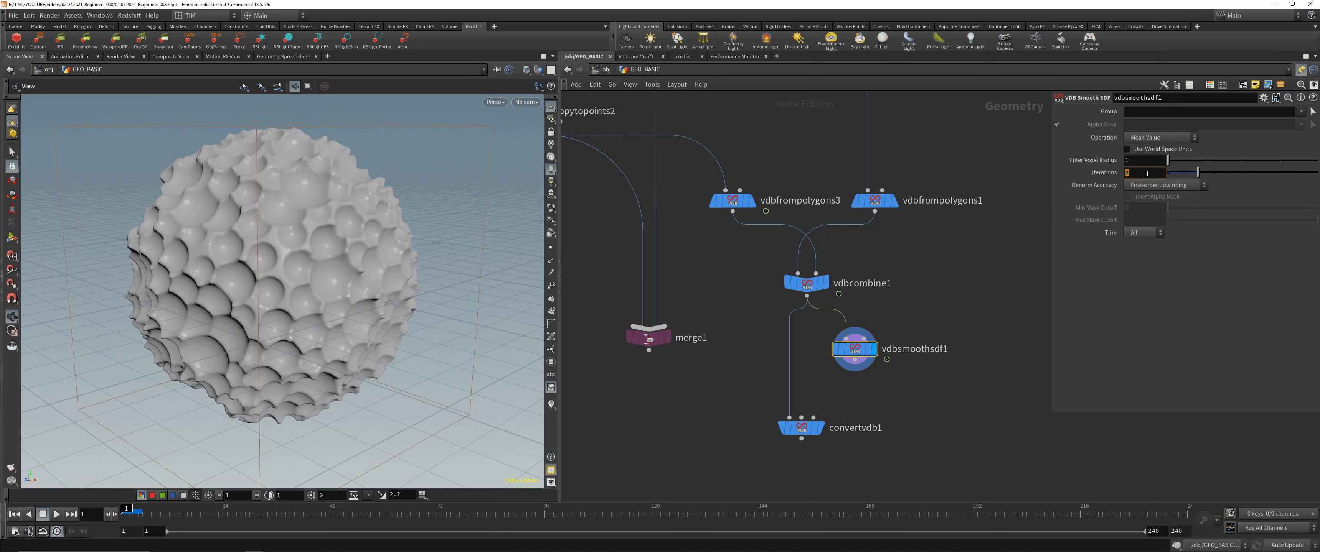
type("3")
key("Return")
left_click(1144, 172)
type("5")
key("Return")
middle_click(1104, 176, "ctrl")
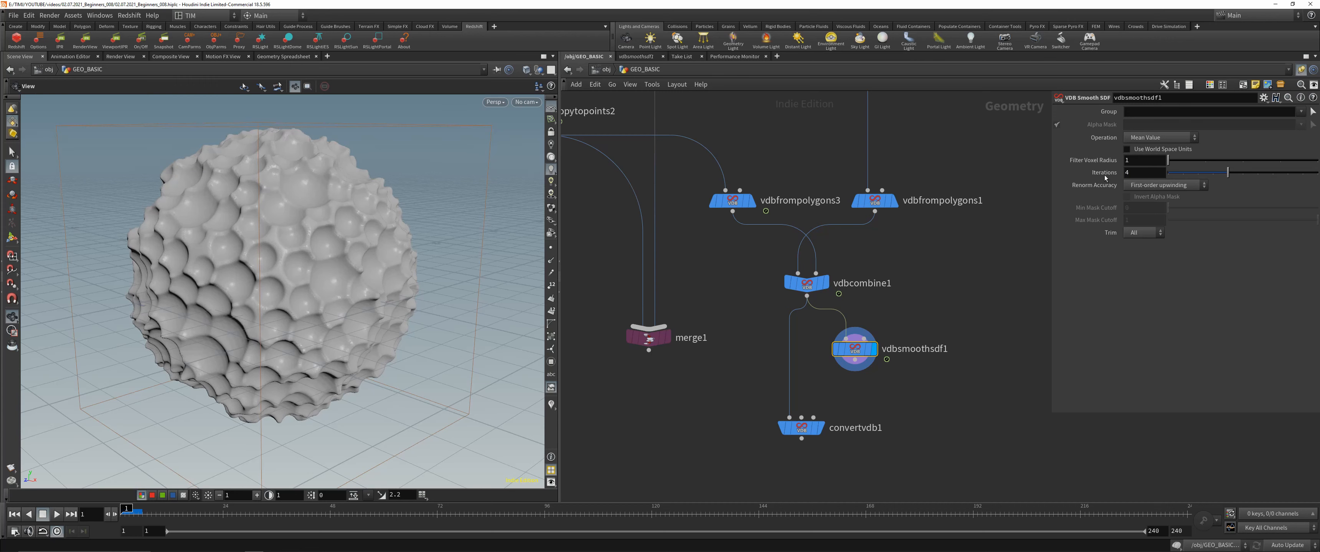
Connect the VDB Smooth SDF output to the first input of convertvdb1 and display convertvdb1.
left_click(855, 360)
left_click(790, 418)
left_click(821, 429)
left_click_drag(324, 242, 307, 230)
Bypass and re-enable vdbsmoothsdf1 to compare the converted mesh with and without smoothing up close.
left_click(866, 349)
key("b")
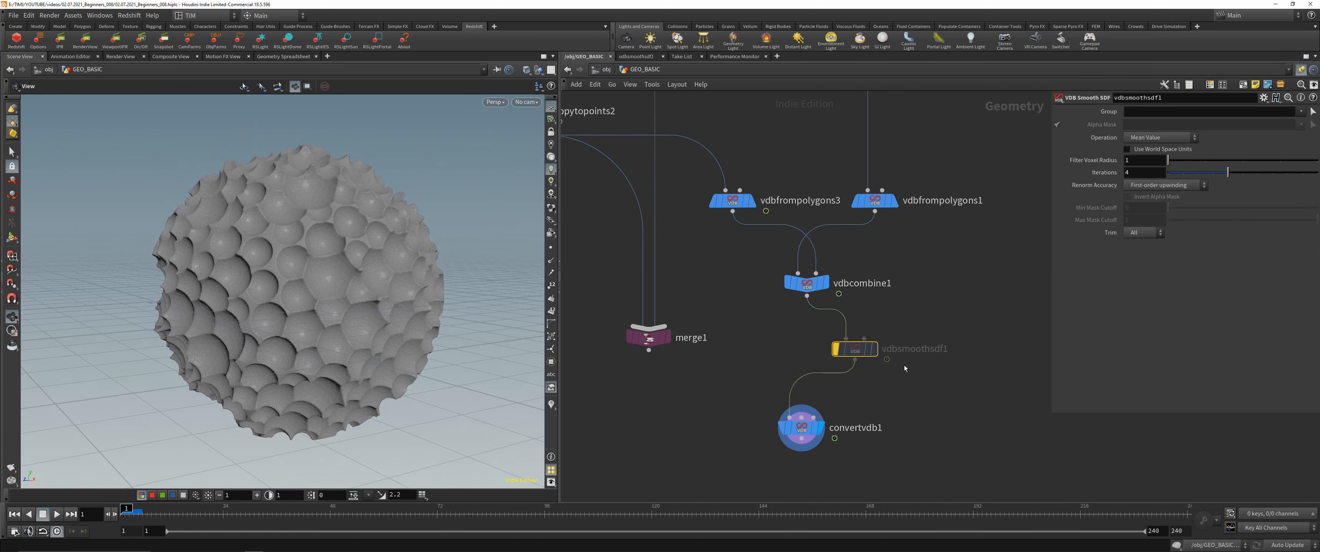
right_click_drag(270, 302, 393, 204)
key("b")
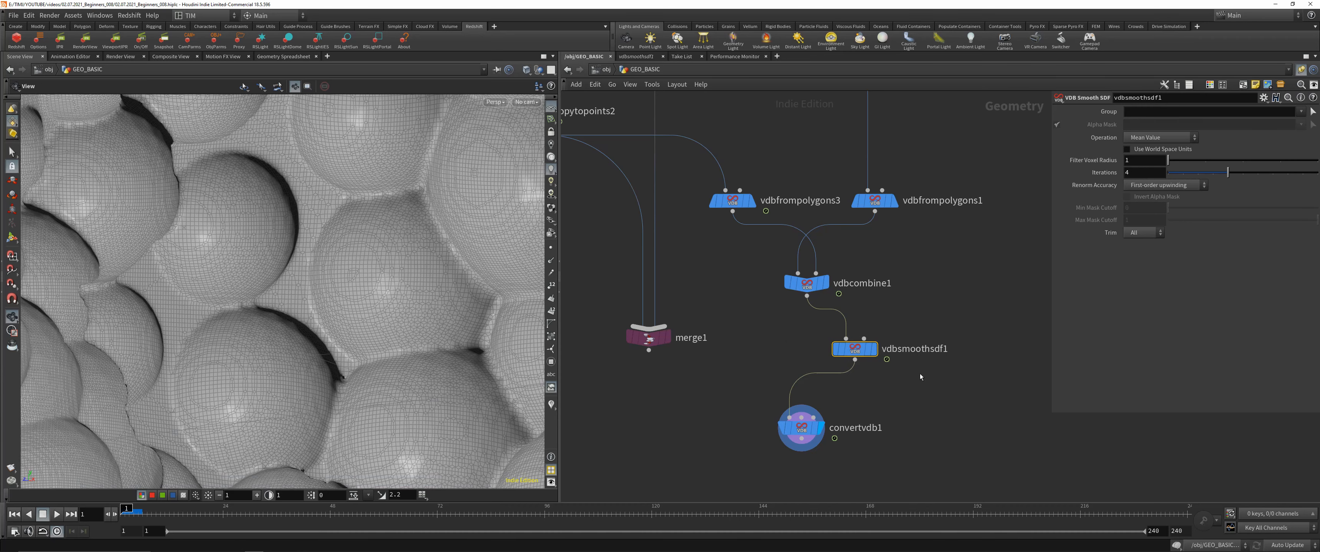
right_click_drag(334, 188, 275, 295)
left_click_drag(275, 294, 312, 313)
Lay out the five VDB nodes automatically and place vdbfrompolygons3 level with vdbfrompolygons1.
scroll(756, 357, "down", 2)
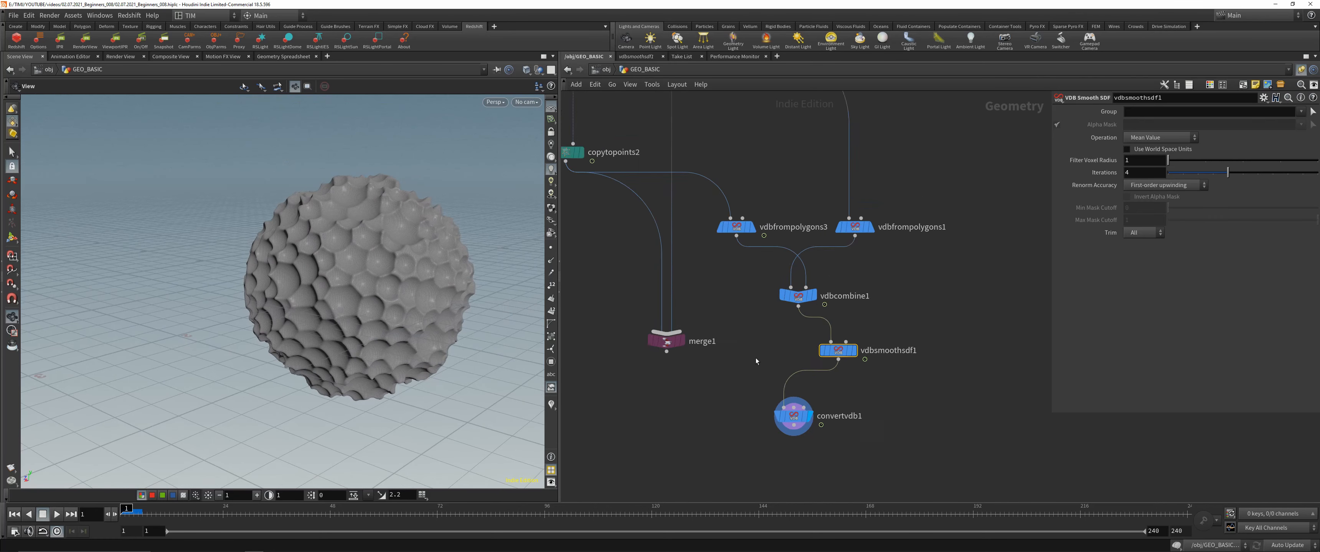
left_click_drag(739, 430, 835, 247)
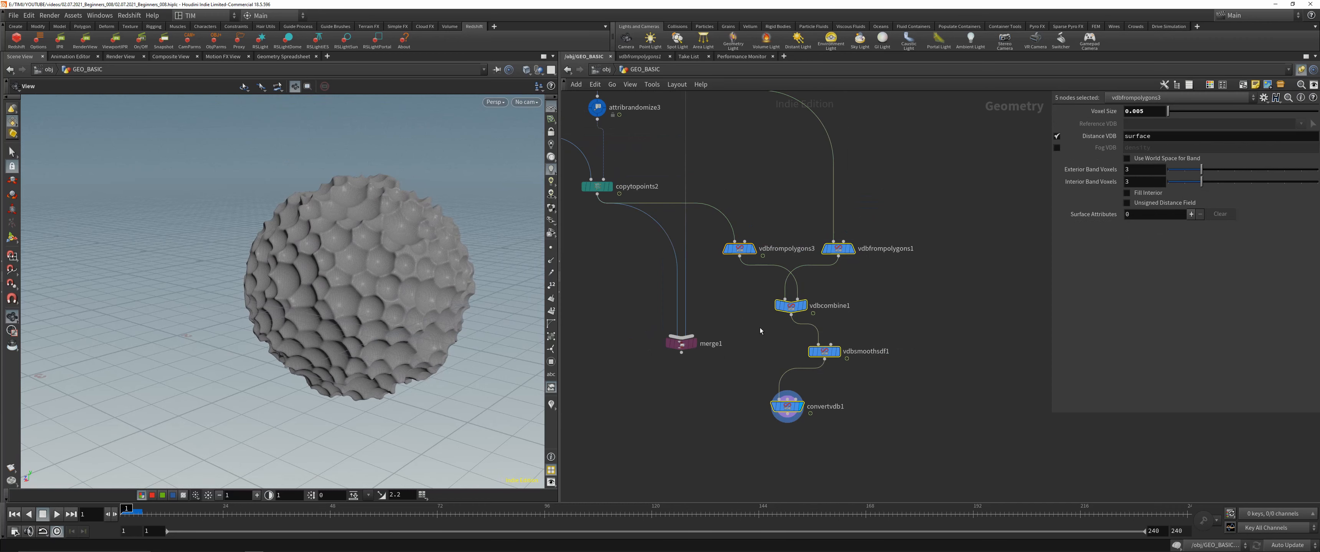
key("l")
left_click_drag(870, 293, 903, 258)
left_click(888, 270)
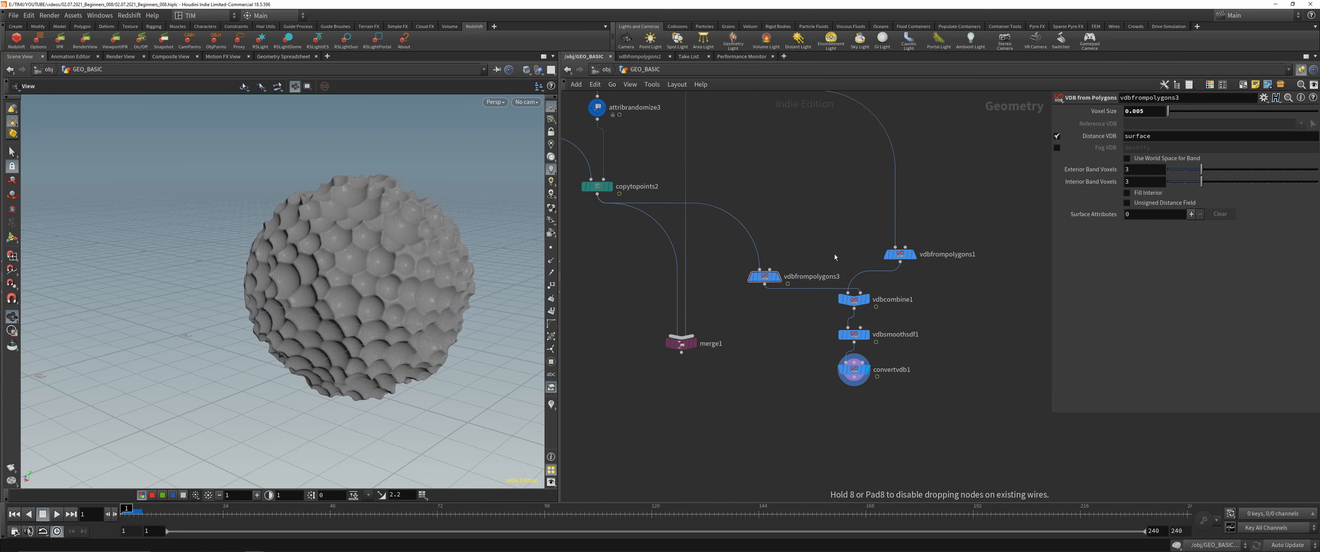
left_click_drag(766, 277, 792, 249)
Duplicate the original polygon sphere node into empty space beyond grid1, display the copy and frame it in the viewport.
scroll(824, 210, "down", 5)
middle_click_drag(823, 211, 840, 366)
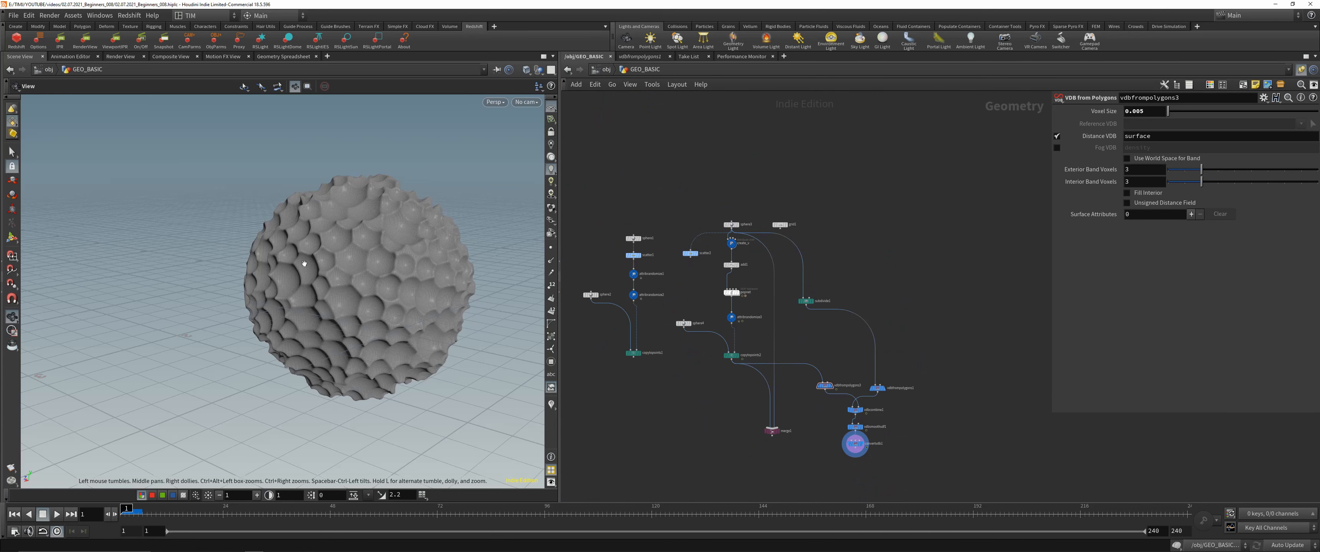
right_click_drag(302, 265, 463, 224)
mouse_move(463, 224)
left_mouse_down()
mouse_move(419, 242)
mouse_move(453, 239)
left_mouse_up()
scroll(876, 240, "up", 1)
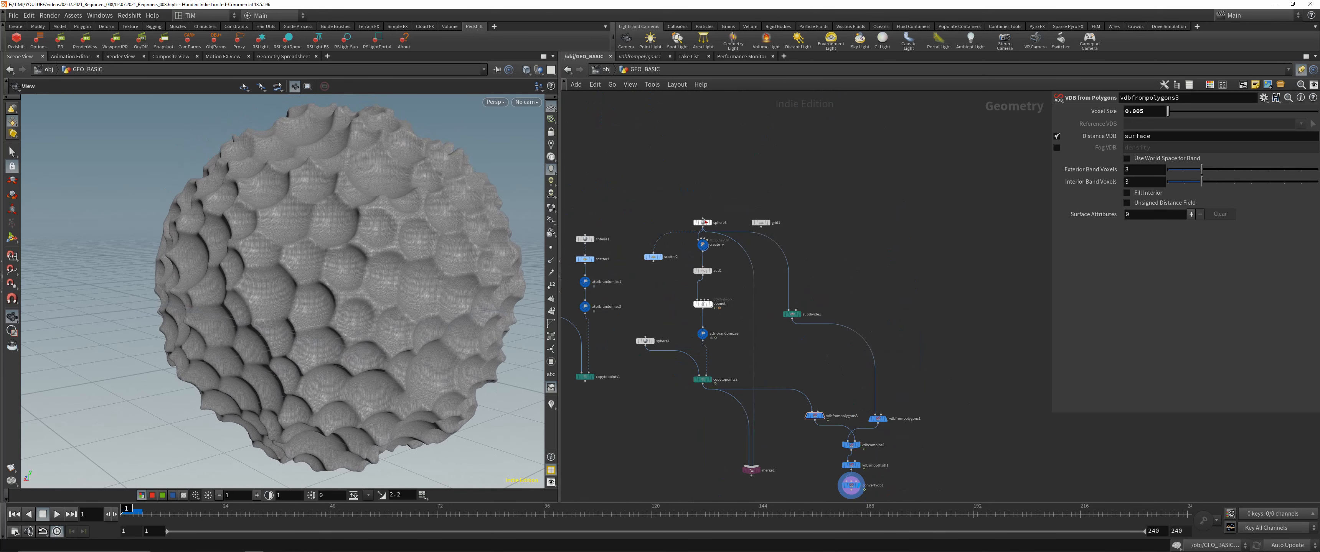
scroll(702, 223, "up", 3)
left_click_drag(702, 223, 1028, 234, "alt")
middle_click_drag(956, 258, 780, 258)
left_click(865, 234)
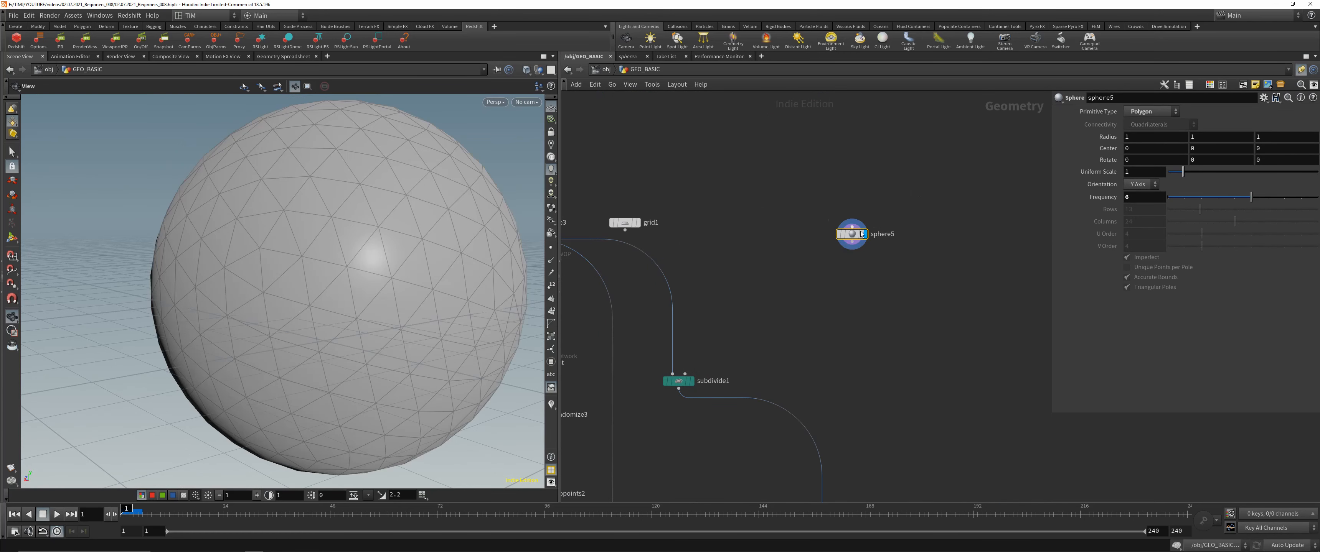
left_click_drag(852, 234, 889, 234)
key("space+g")
left_click_drag(253, 225, 309, 230)
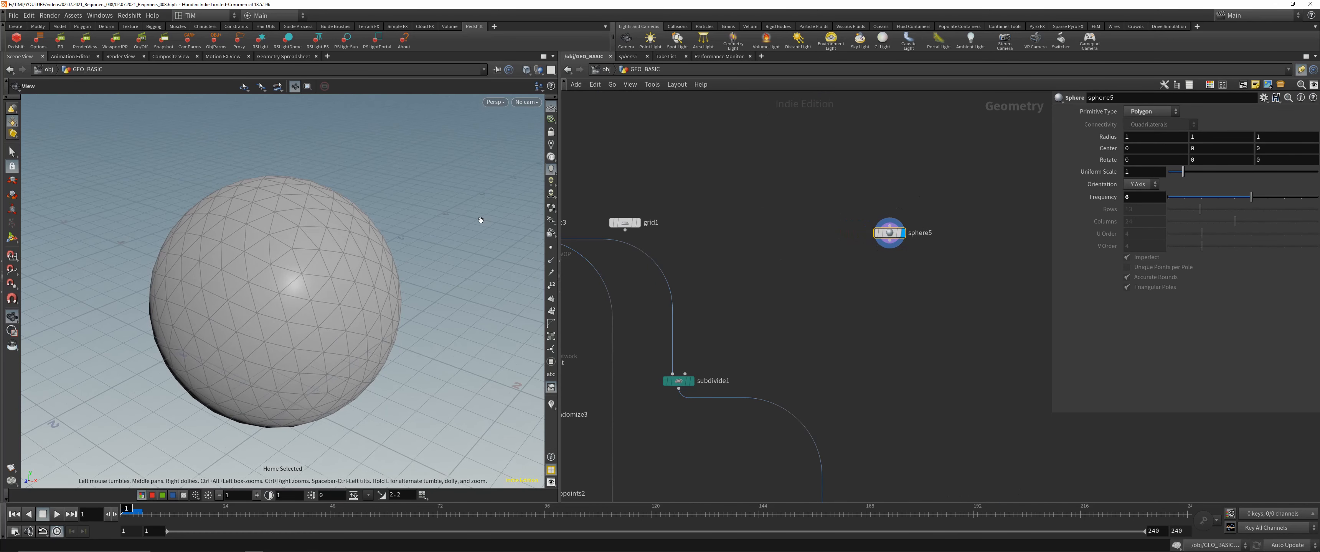
Set the duplicated sphere's Frequency to 150 and check its node information.
middle_click(889, 234)
scroll(955, 241, "up", 2)
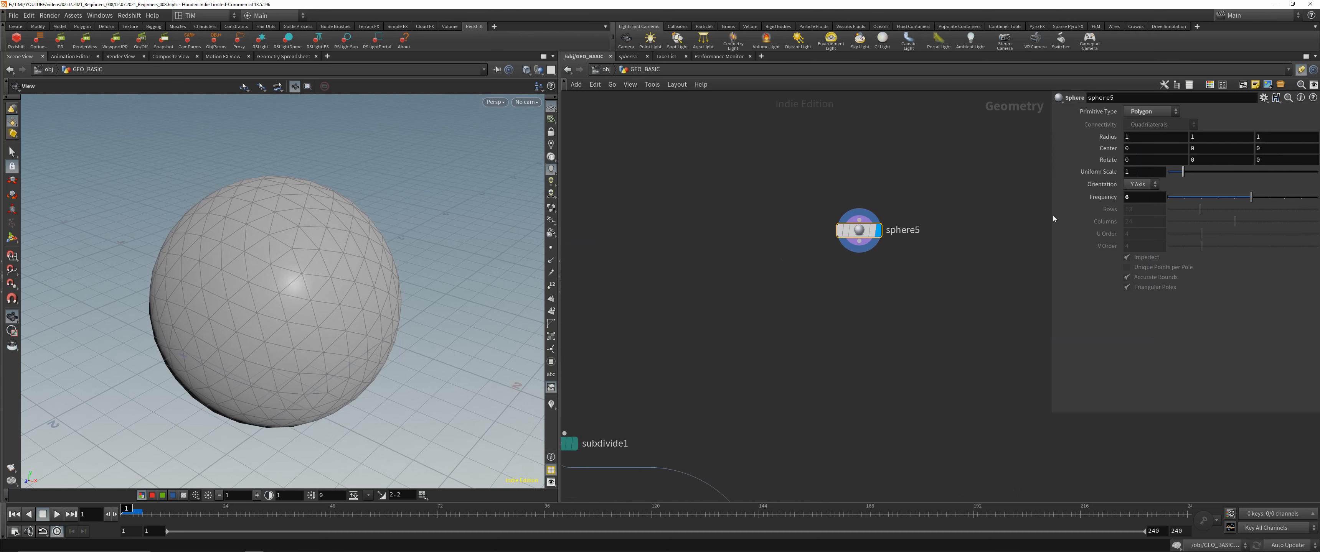
left_click(1135, 198)
type("150")
key("Return")
middle_click(835, 237)
Set the Frequency of sphere5 to 250.
left_click(1147, 197)
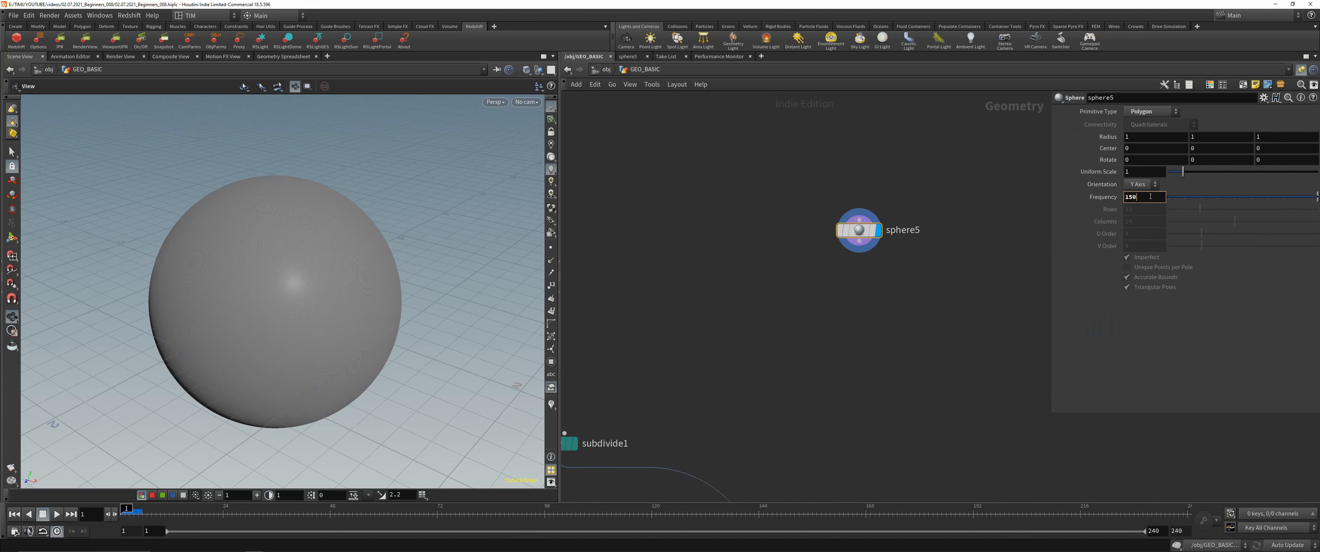
type("250")
key("Return")
scroll(300, 254, "up", 4)
middle_click_drag(306, 294, 342, 258)
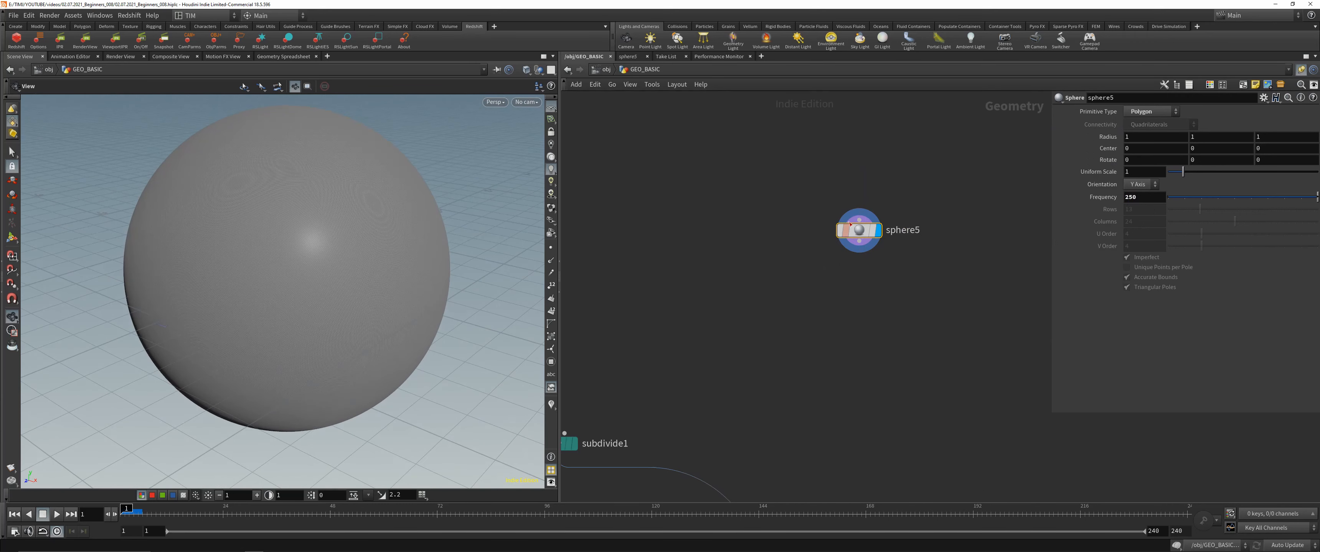
Examine the node information of sphere5 for its point and polygon counts.
middle_click(849, 224)
middle_click(866, 232)
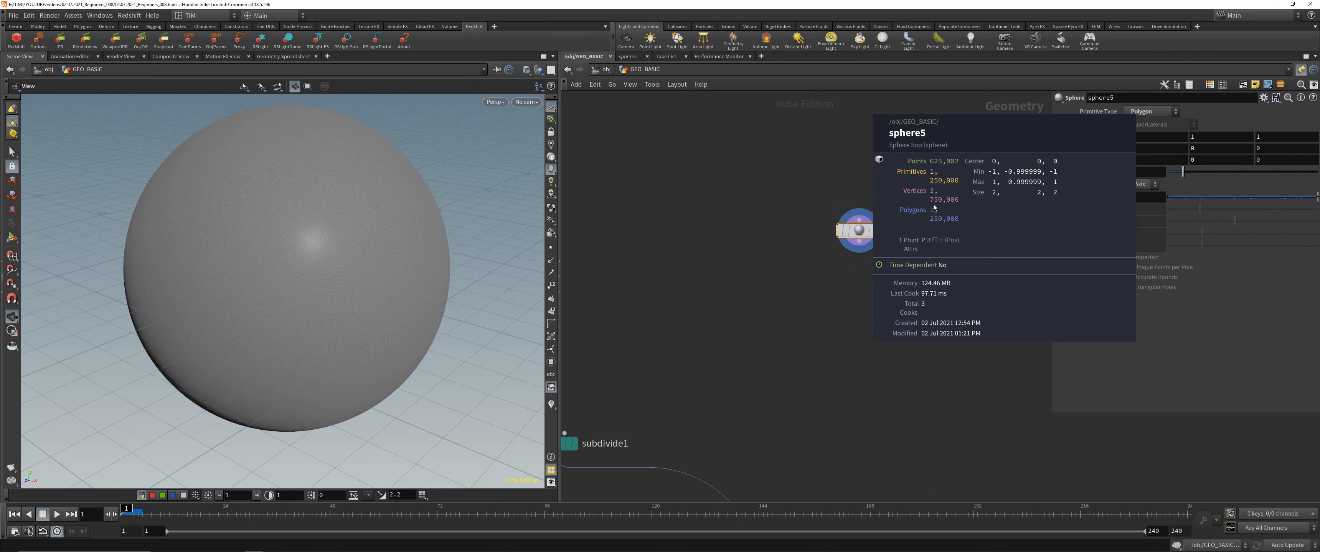
middle_click(859, 231)
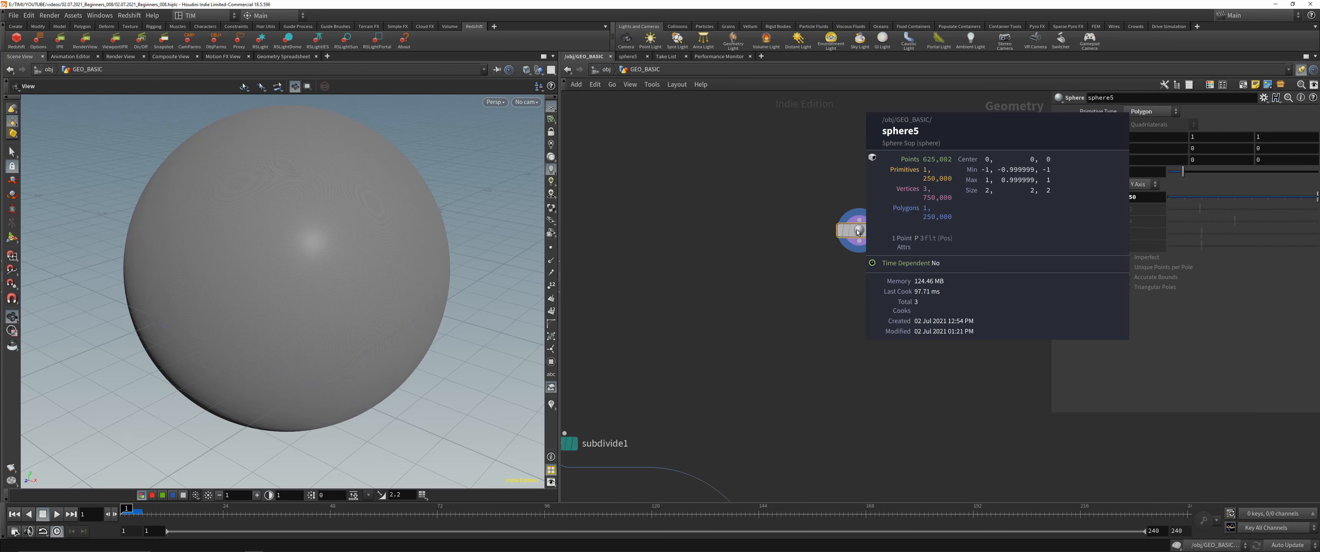
left_click_drag(337, 270, 334, 261)
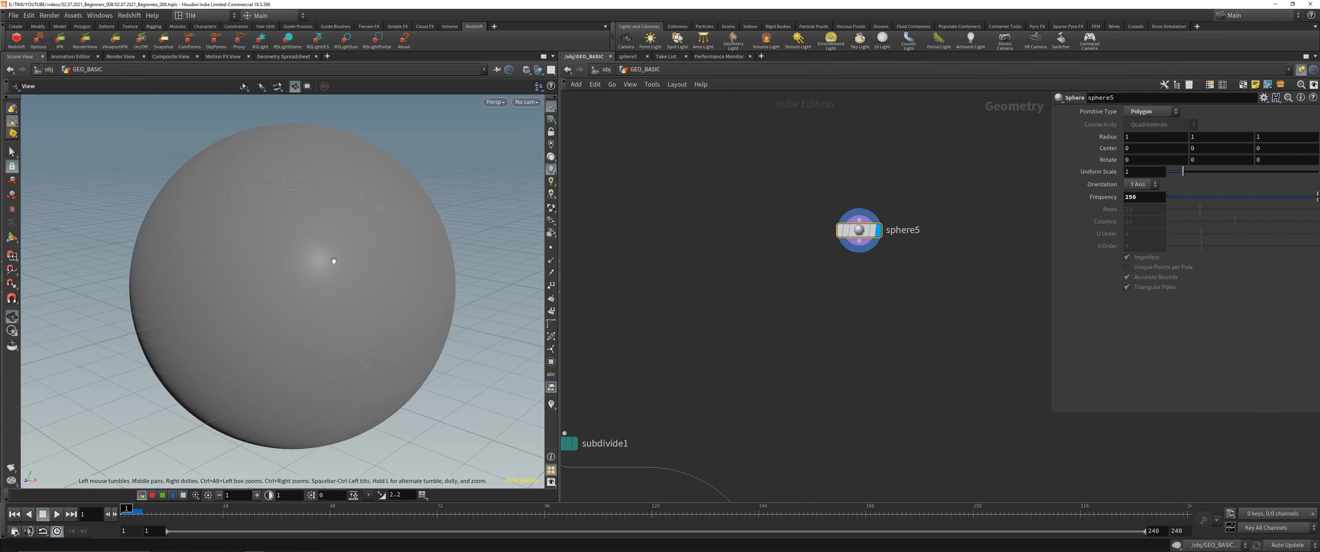
Add an Attribute VOP below sphere5, wire the sphere into its first input and display it.
left_click_drag(853, 231, 841, 261)
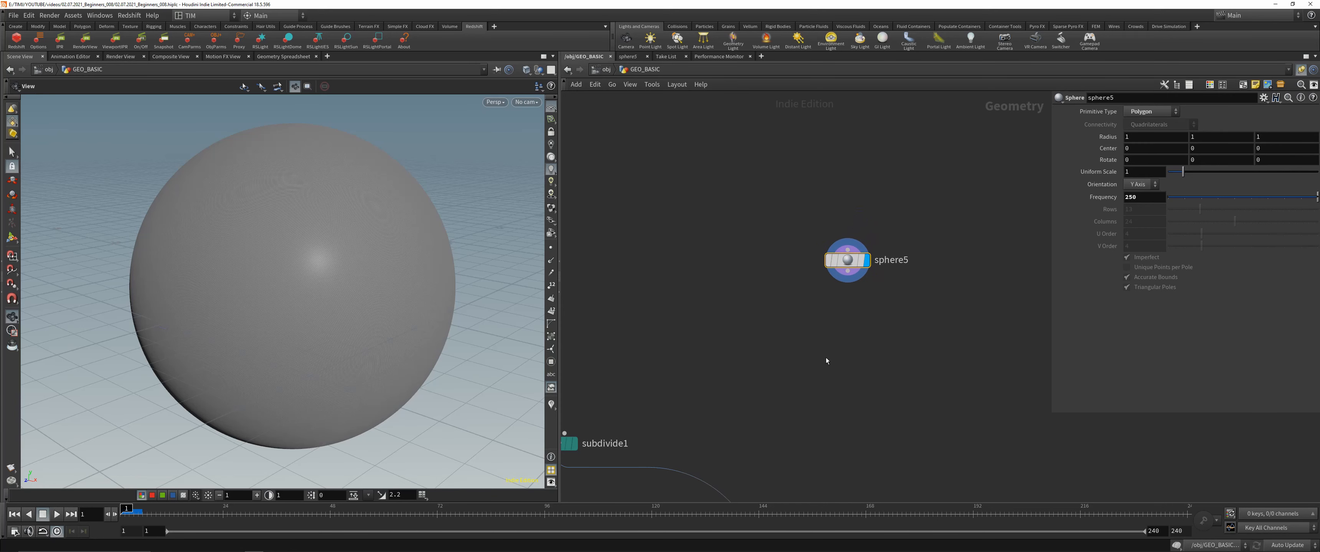
key("Tab")
type("vop")
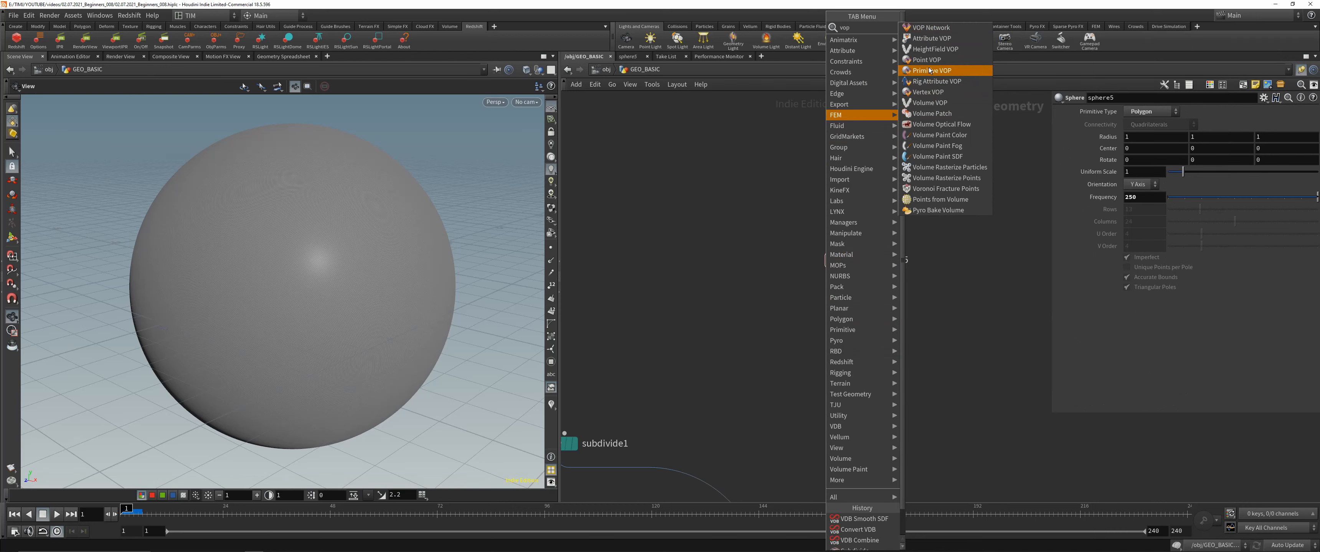
left_click(931, 38)
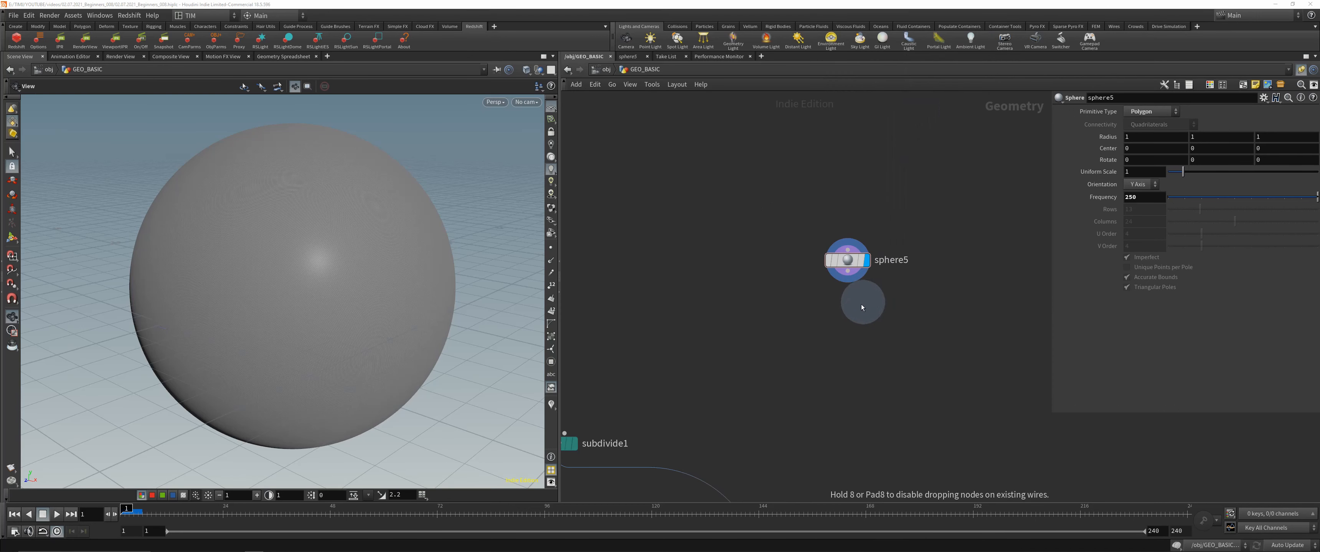
left_click(848, 315)
left_click_drag(847, 271, 848, 339)
left_click_drag(734, 408, 927, 275)
Rename the Attribute VOP node to create_dis_noise.
scroll(878, 343, "up", 3)
double_click(892, 334)
type("create_")
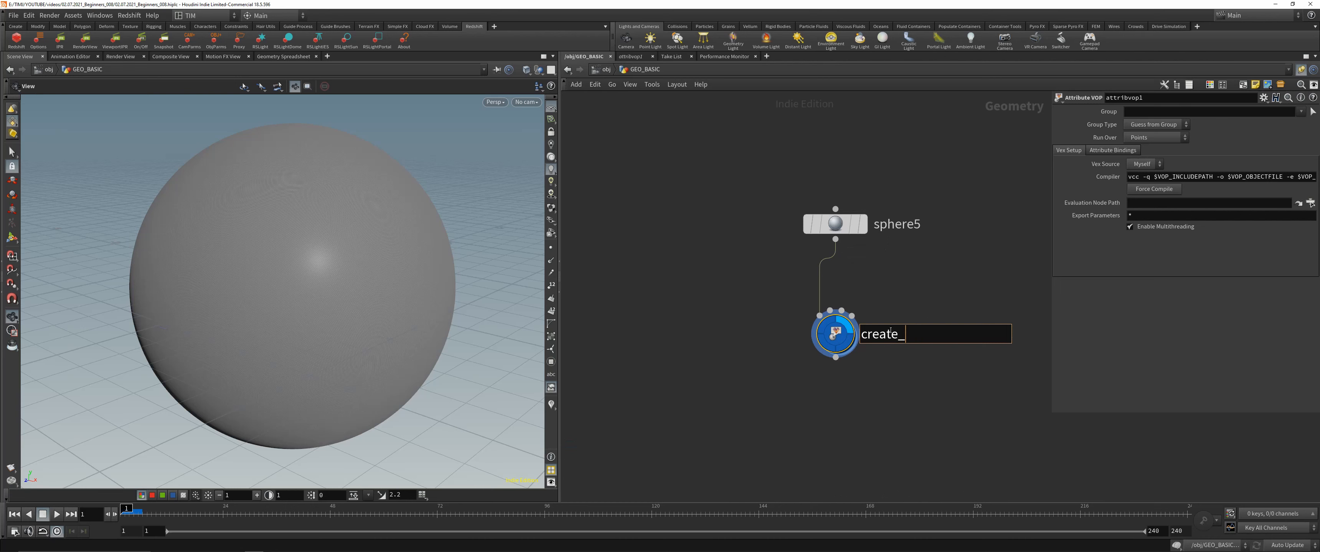
type("dis_noise")
key("Return")
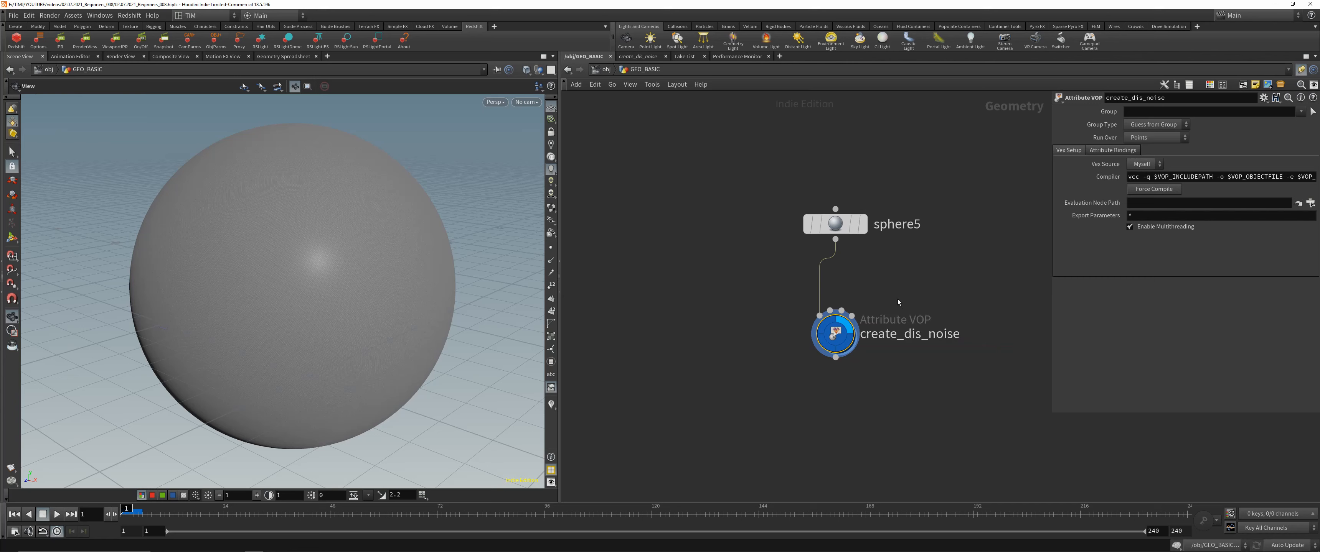
Open the inner VEX network of create_dis_noise.
left_click_drag(362, 239, 290, 245)
right_click_drag(289, 246, 288, 307)
left_click_drag(289, 306, 285, 269)
right_click_drag(284, 269, 296, 228)
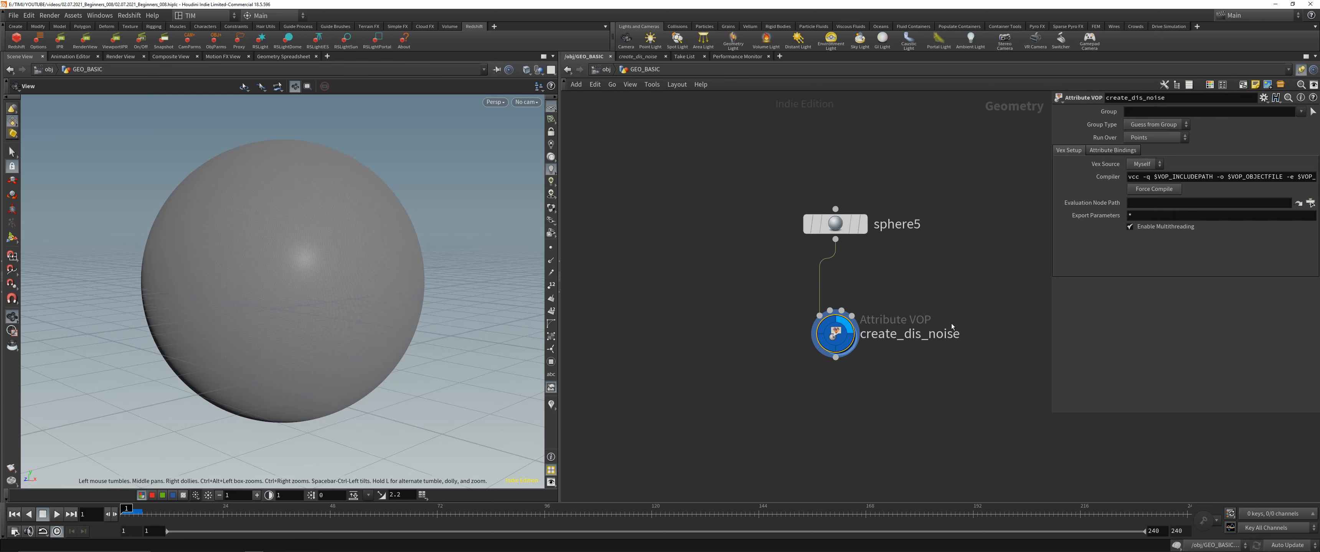
double_click(836, 334)
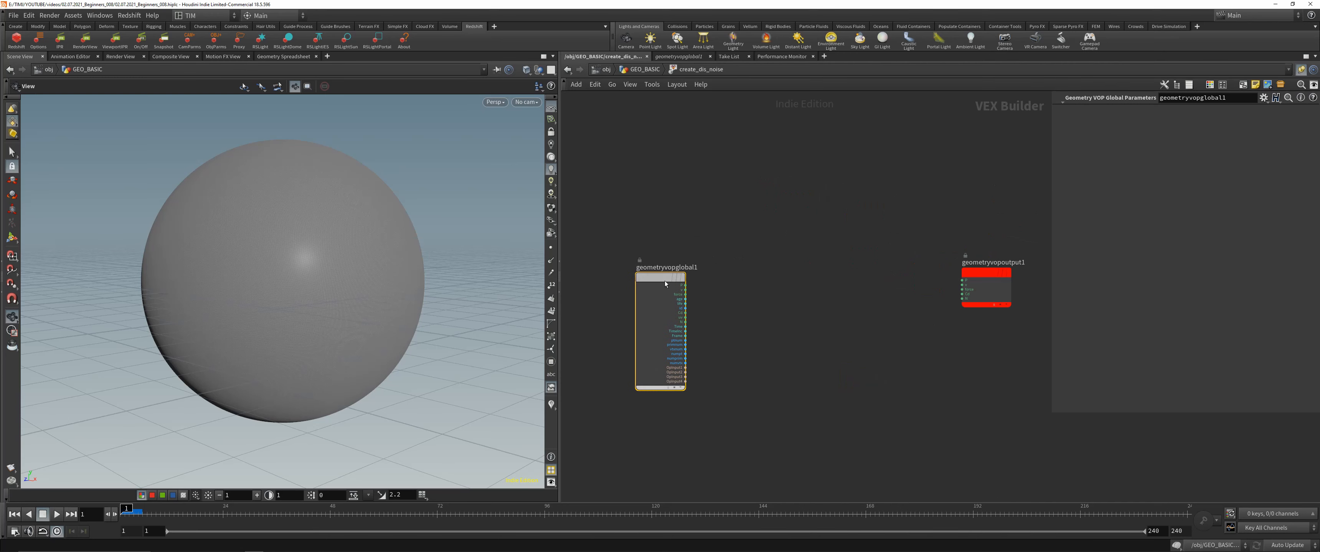
Widen the network editor by narrowing the parameter pane and the viewport.
left_click_drag(665, 281, 668, 275)
scroll(689, 280, "up", 1)
scroll(759, 288, "down", 2)
mouse_move(799, 287)
middle_mouse_down()
mouse_move(808, 241)
mouse_move(795, 283)
middle_mouse_up()
scroll(805, 244, "up", 1)
scroll(801, 285, "up", 1)
left_click_drag(1050, 265, 1180, 266)
left_click_drag(559, 273, 485, 273)
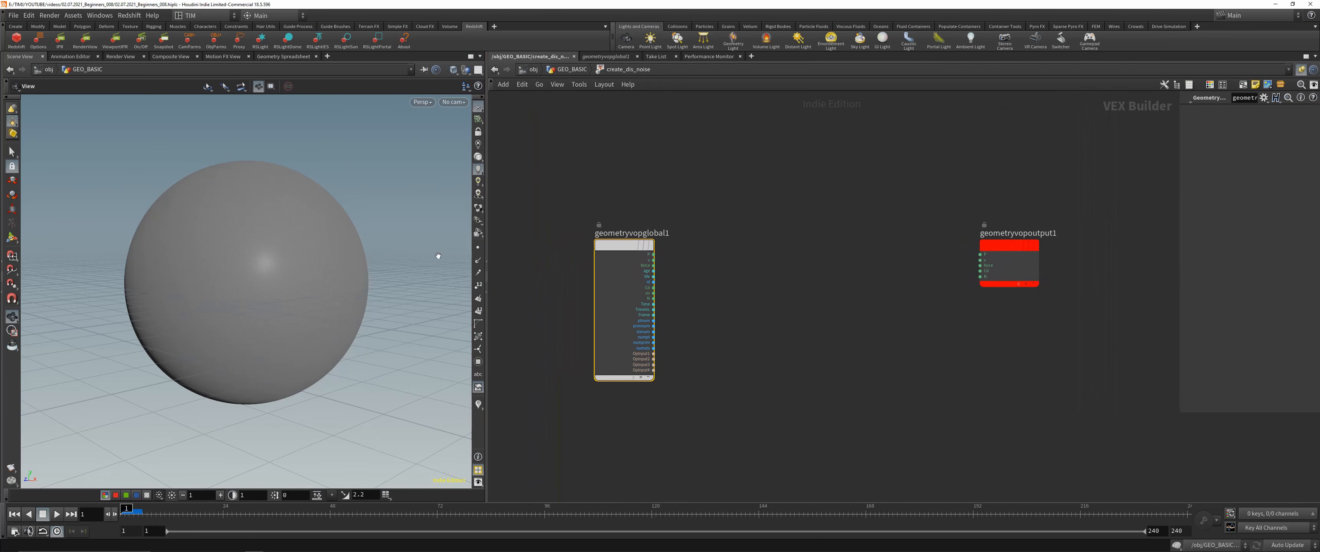
Examine the outputs of geometryvopglobal1, and return to the geometry network to check the first input of create_dis_noise.
scroll(285, 236, "up", 3)
scroll(681, 291, "up", 2)
scroll(656, 240, "down", 3)
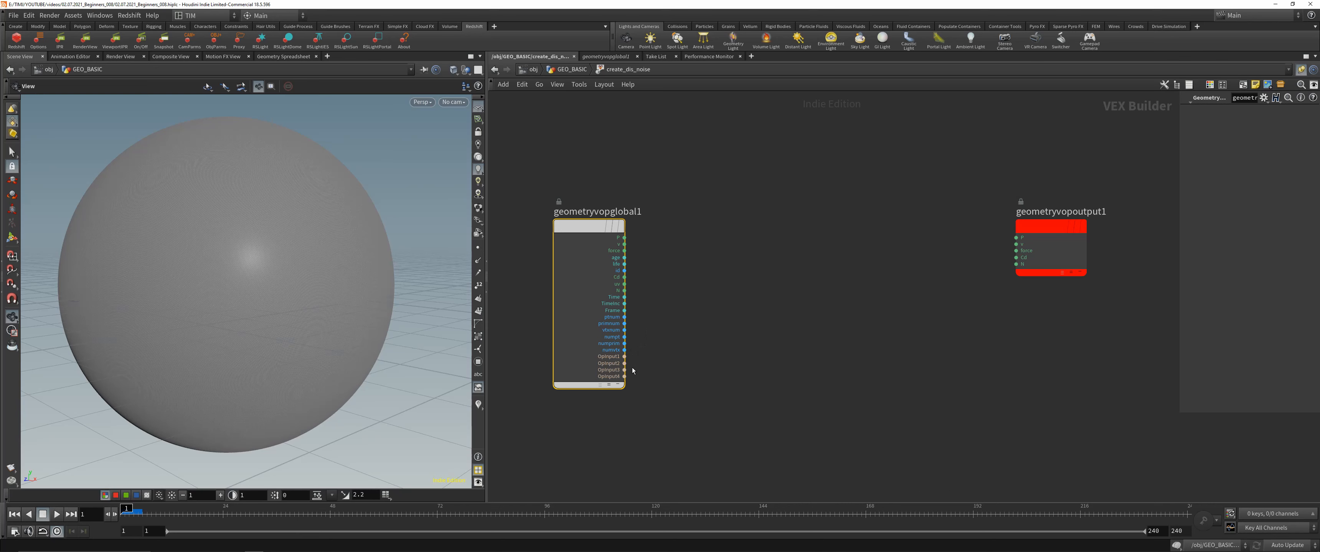
key("u")
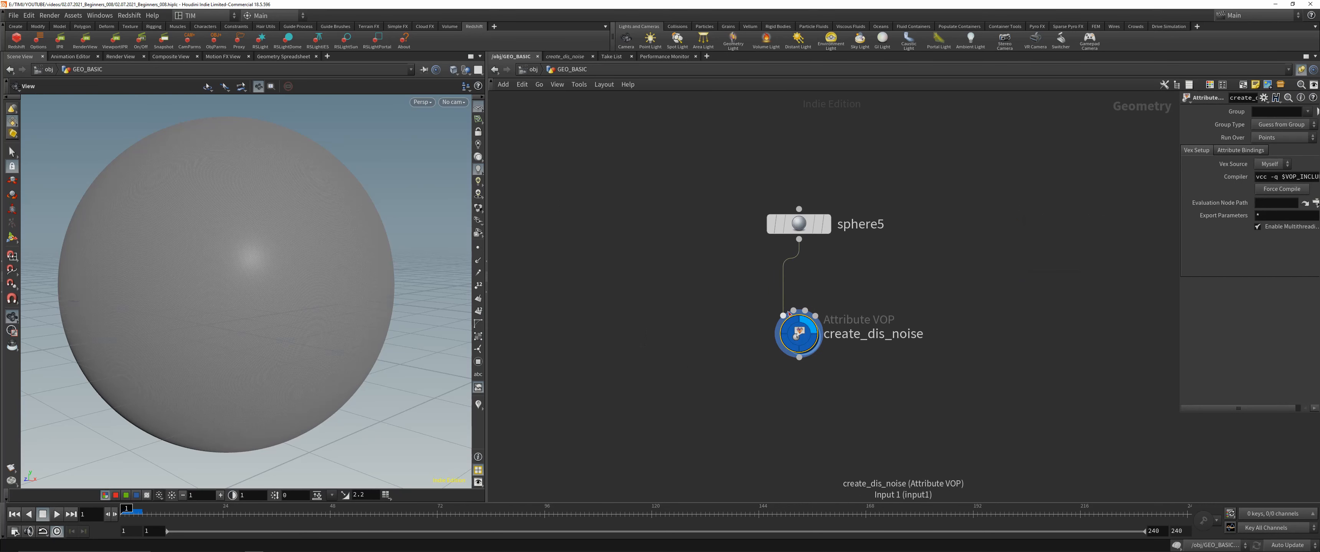
mouse_move(783, 319)
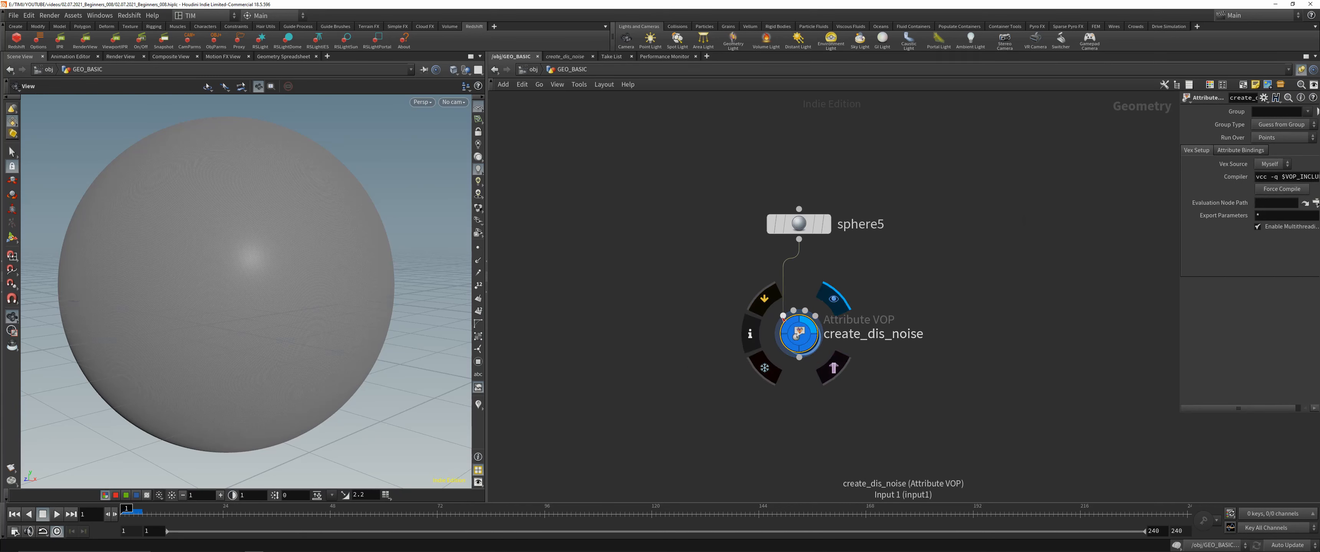
Open the inner network of create_dis_noise and add an Anti-Aliased Noise node between the global and output nodes.
key("i")
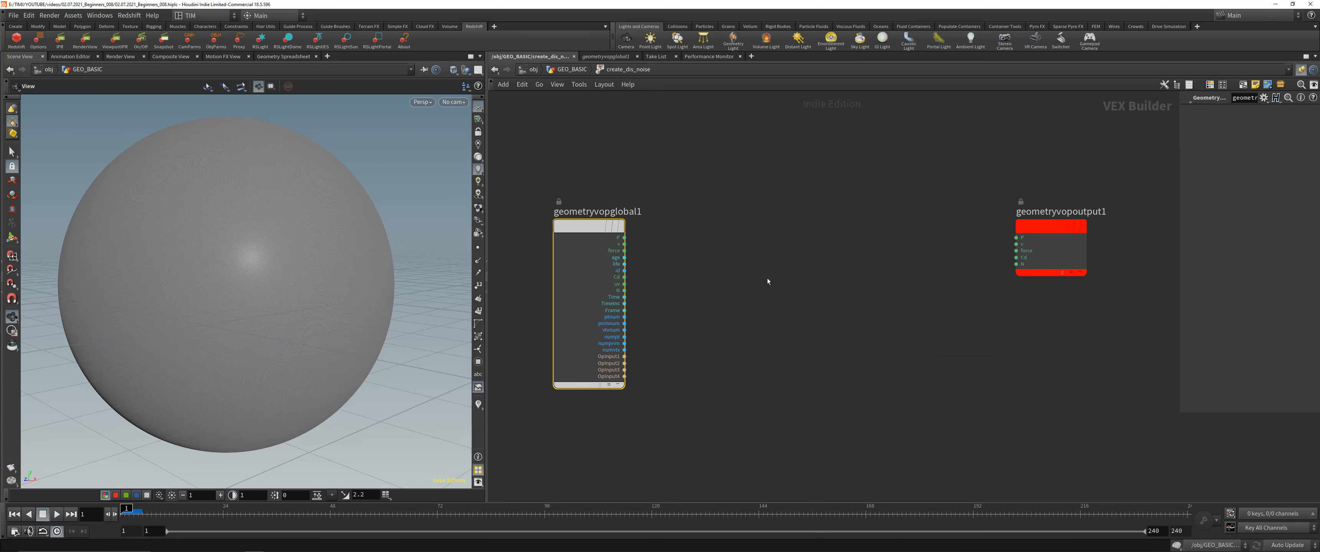
key("Tab")
type("aa")
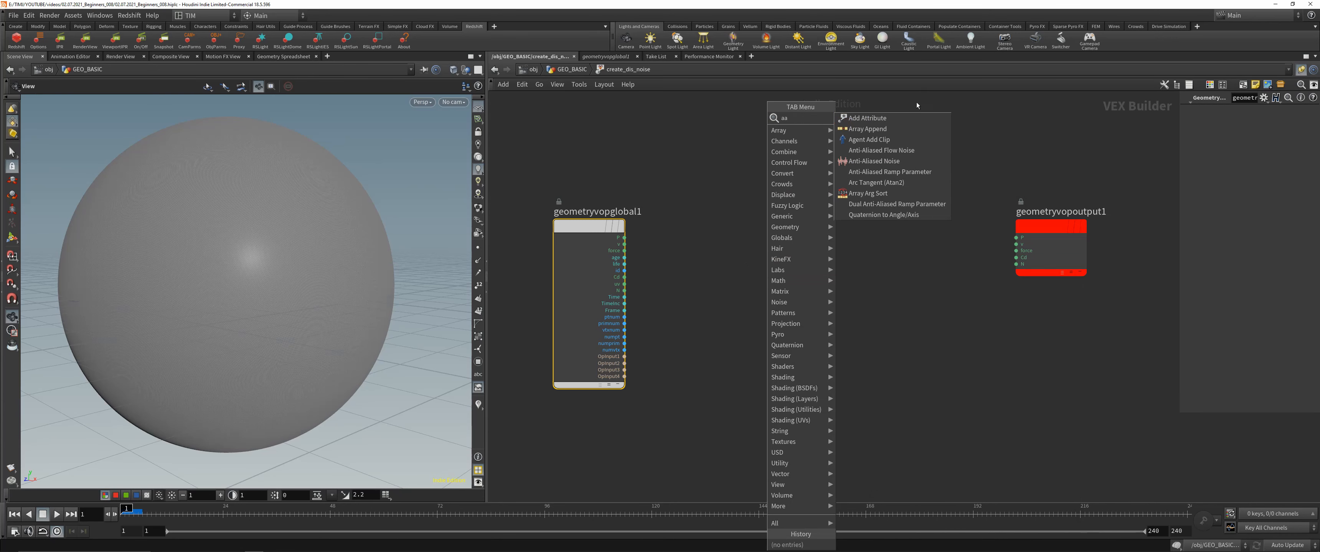
left_click(870, 163)
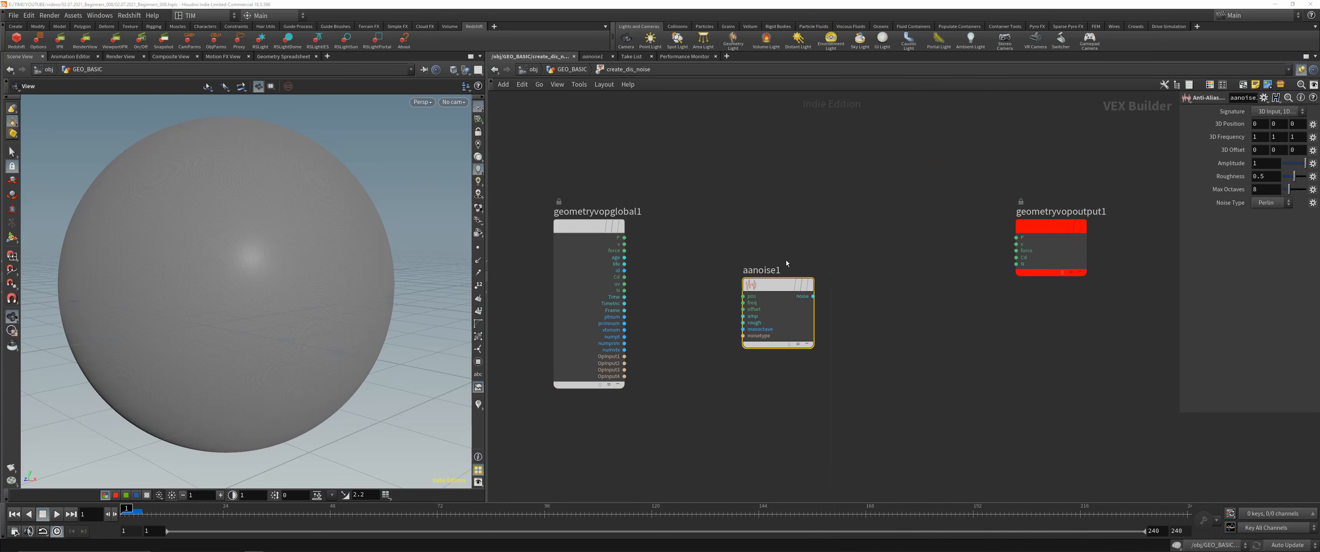
Wire geometryvopglobal1's P into aanoise1's pos and aanoise1's noise into geometryvopoutput1's Cd.
left_click(624, 238)
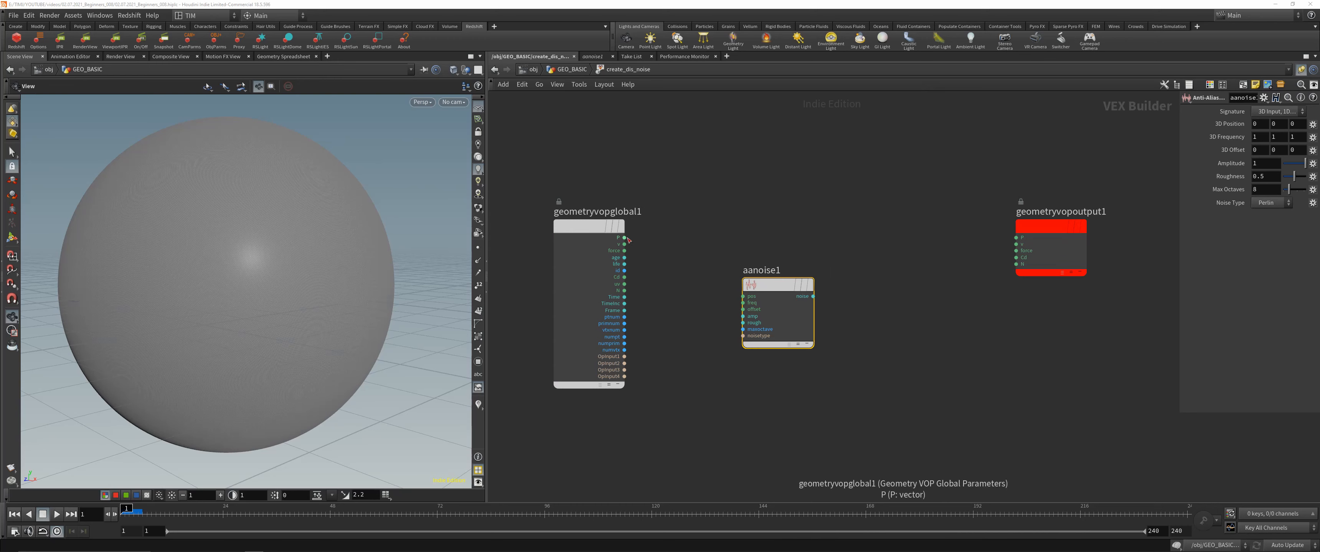
left_click(716, 293)
left_click(813, 296)
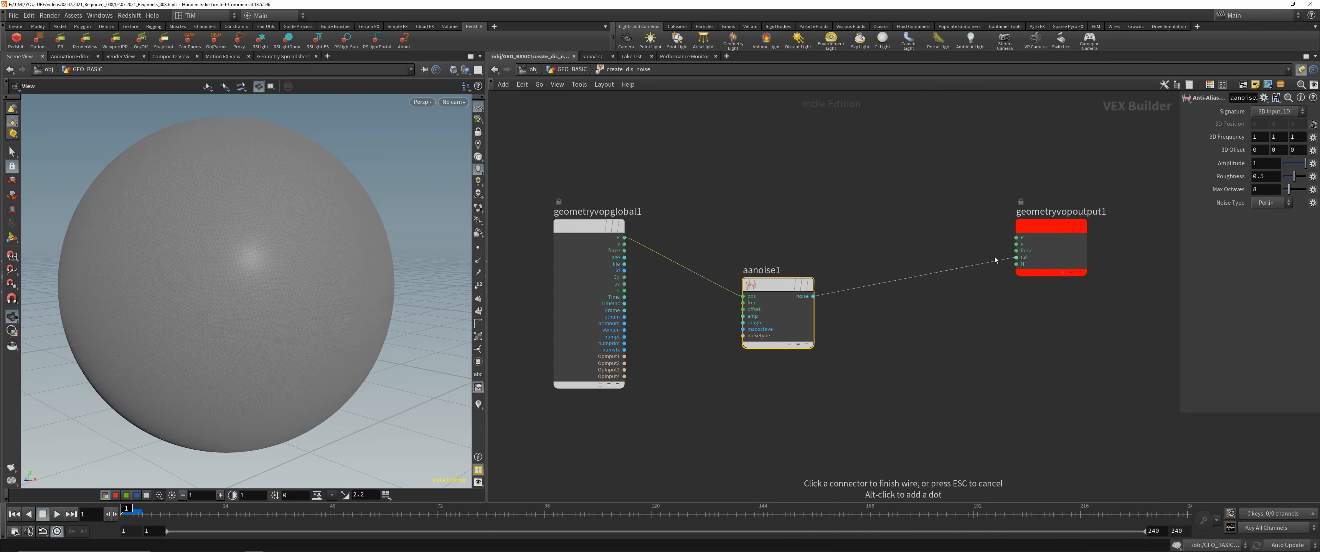
left_click(996, 259)
left_click_drag(347, 225, 270, 230)
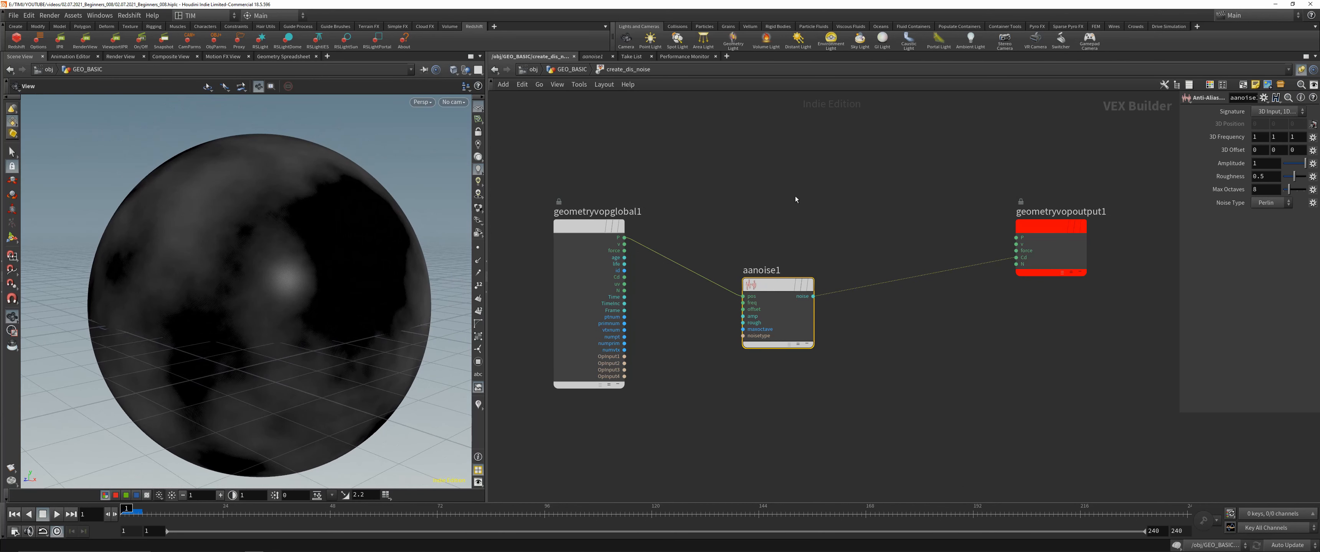
Switch the network wires to the curved style and line up aanoise1 with the P output of geometryvopglobal1.
left_click(830, 183)
key("shift+s")
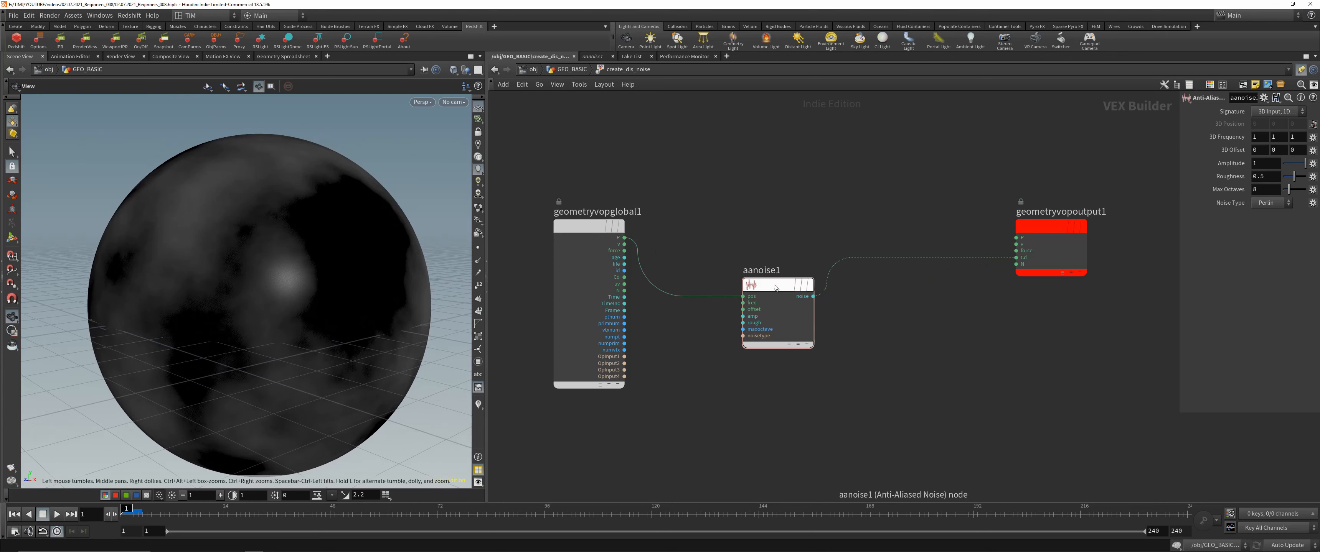
left_click_drag(775, 294, 779, 236)
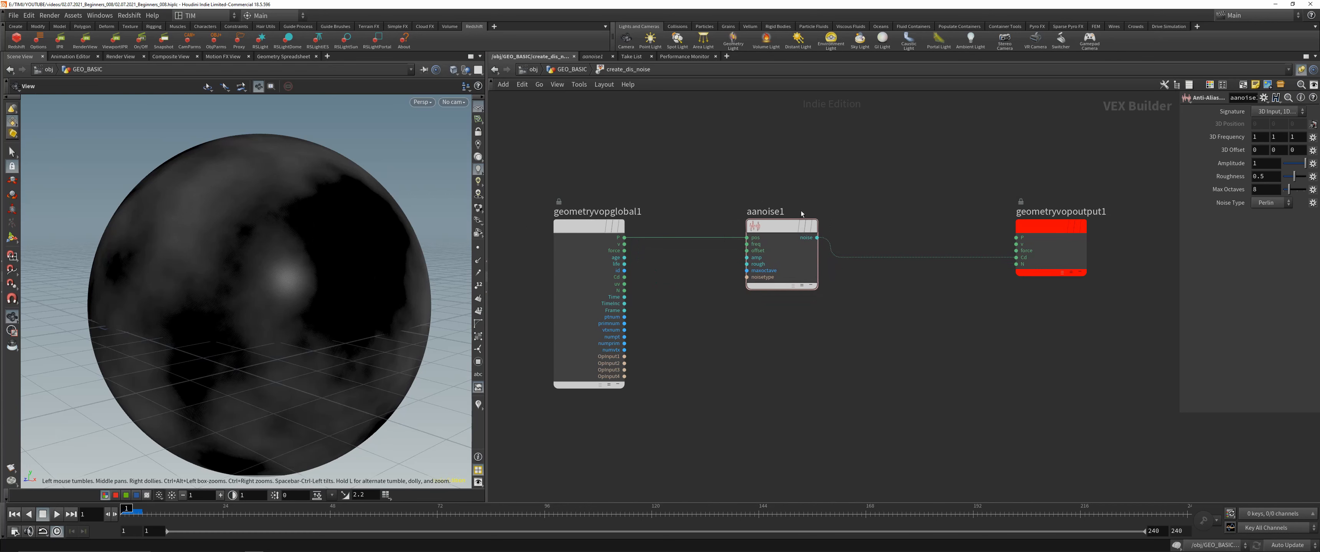
middle_click_drag(801, 215, 772, 244)
scroll(771, 244, "up", 2)
left_click_drag(1058, 262, 991, 262)
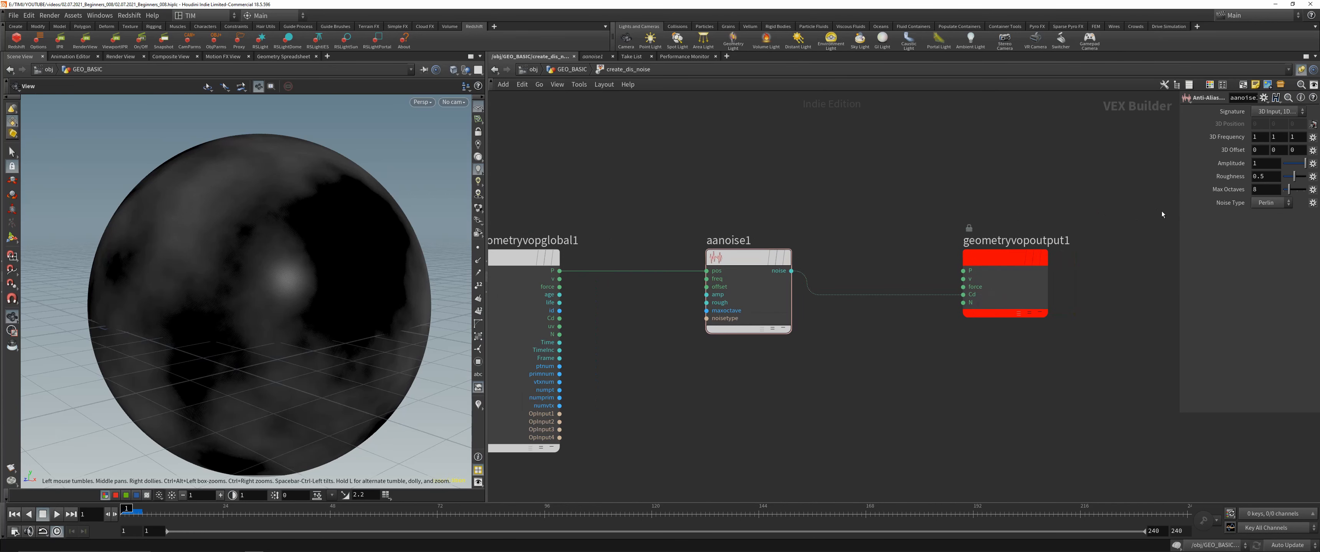
Widen the parameter pane and move geometryvopoutput1 closer to aanoise1.
left_click_drag(1178, 202, 1067, 226)
left_click_drag(1009, 259, 978, 261)
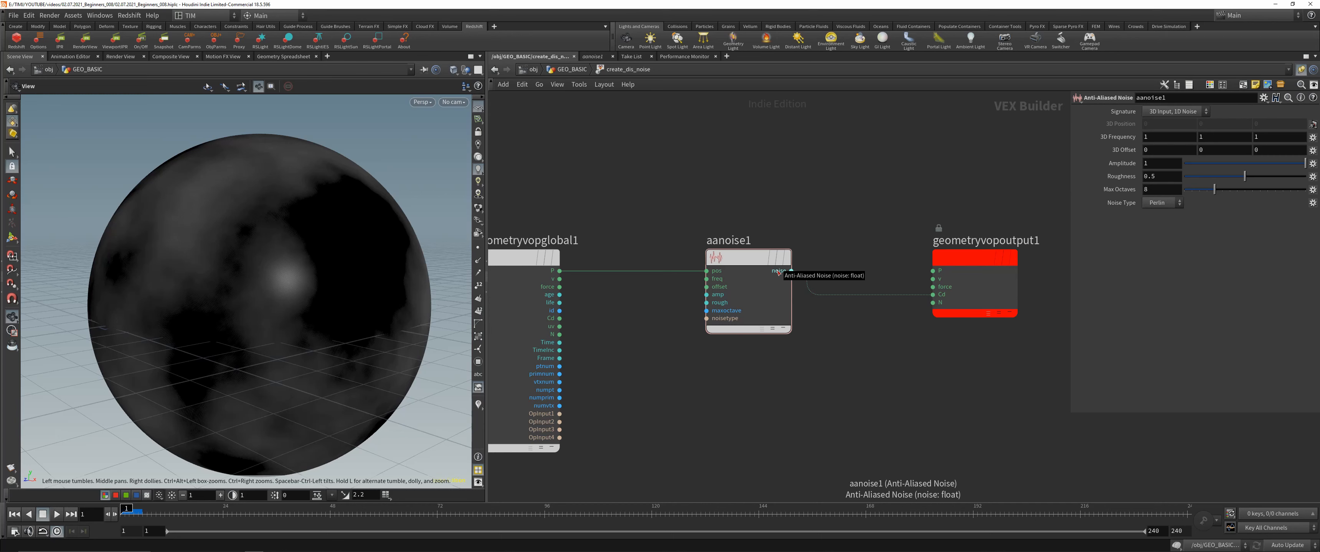
scroll(751, 307, "down", 1)
scroll(747, 301, "up", 1)
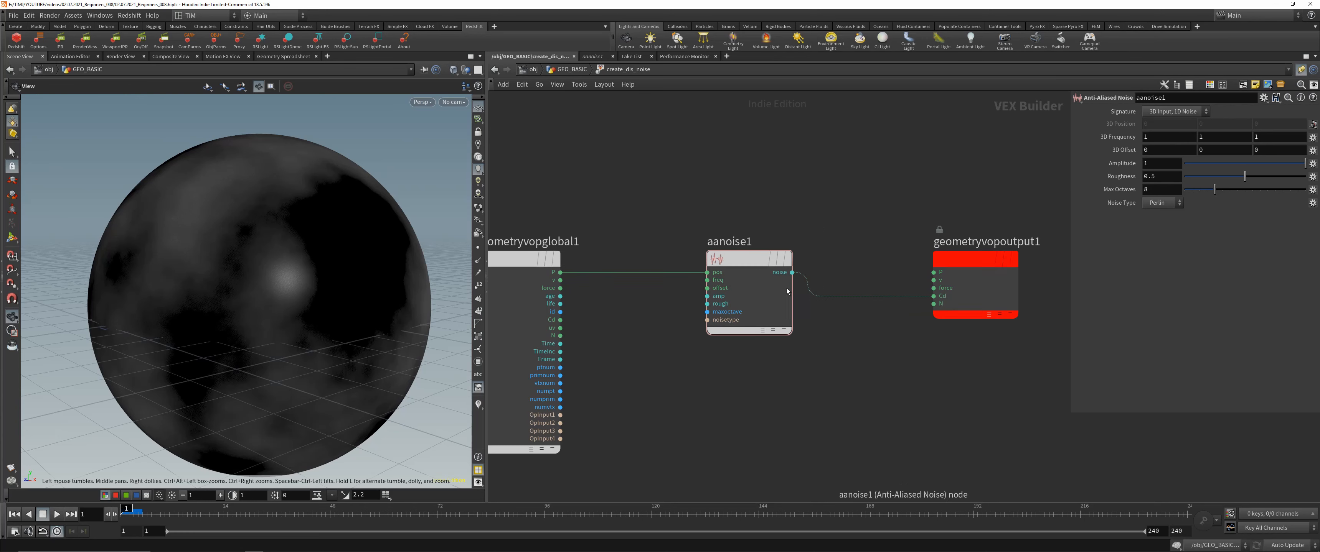
Cut the wire between aanoise1's noise output and geometryvopoutput1's Cd input.
middle_click_drag(961, 262, 875, 272)
key("y")
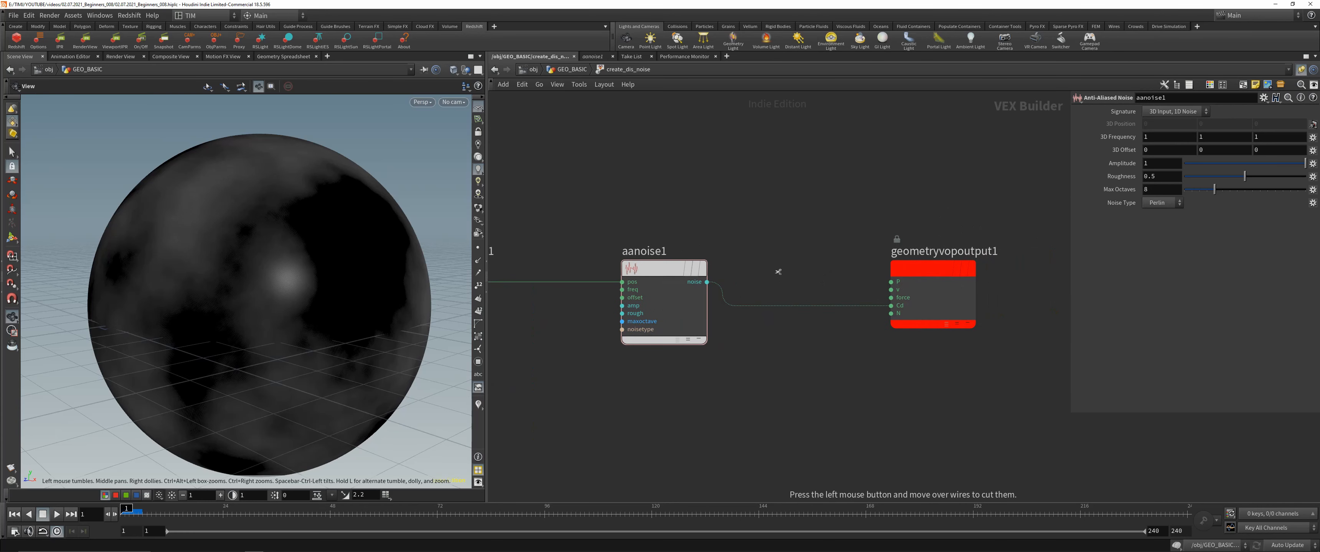
left_click_drag(774, 270, 772, 346)
key("h")
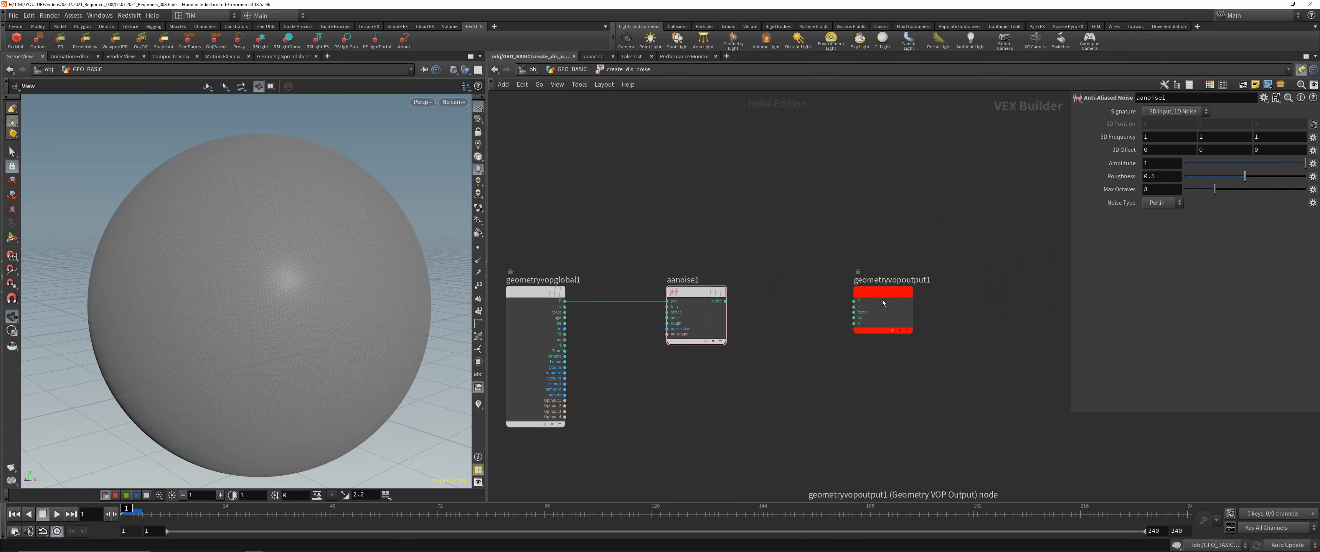
Add a Displace Along Normal node between aanoise1 and geometryvopoutput1.
key("Tab")
type("dis")
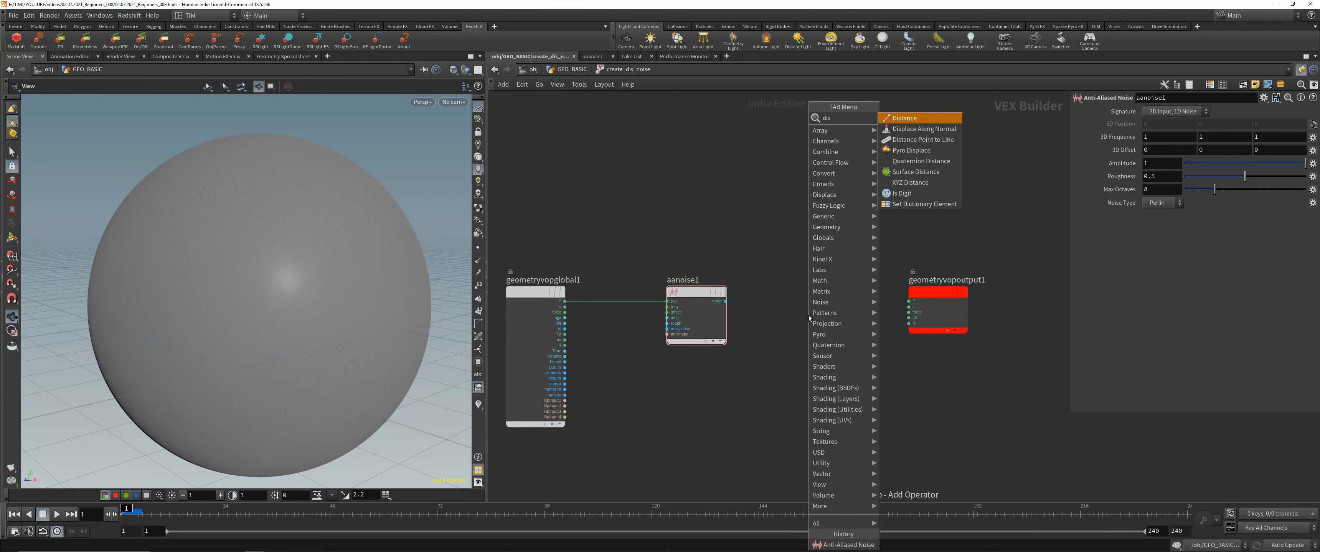
left_click(922, 128)
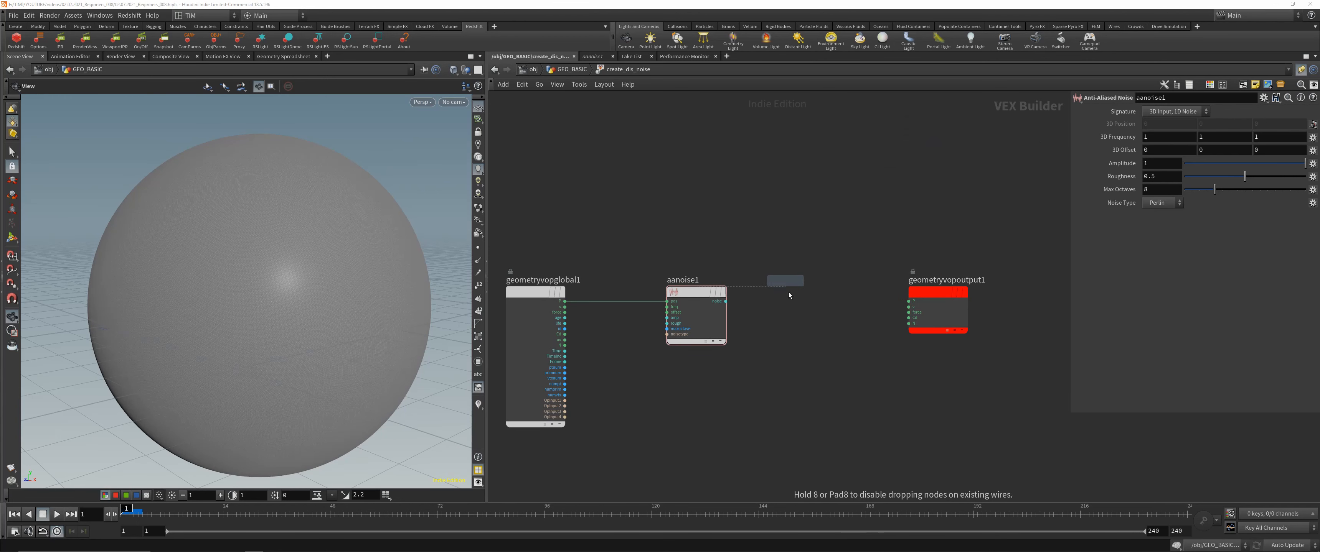
left_click(823, 293)
Move aanoise1 below the main row and wire geometryvopglobal1's P into displacenml1's P input.
scroll(769, 330, "up", 2)
middle_click_drag(770, 330, 866, 291)
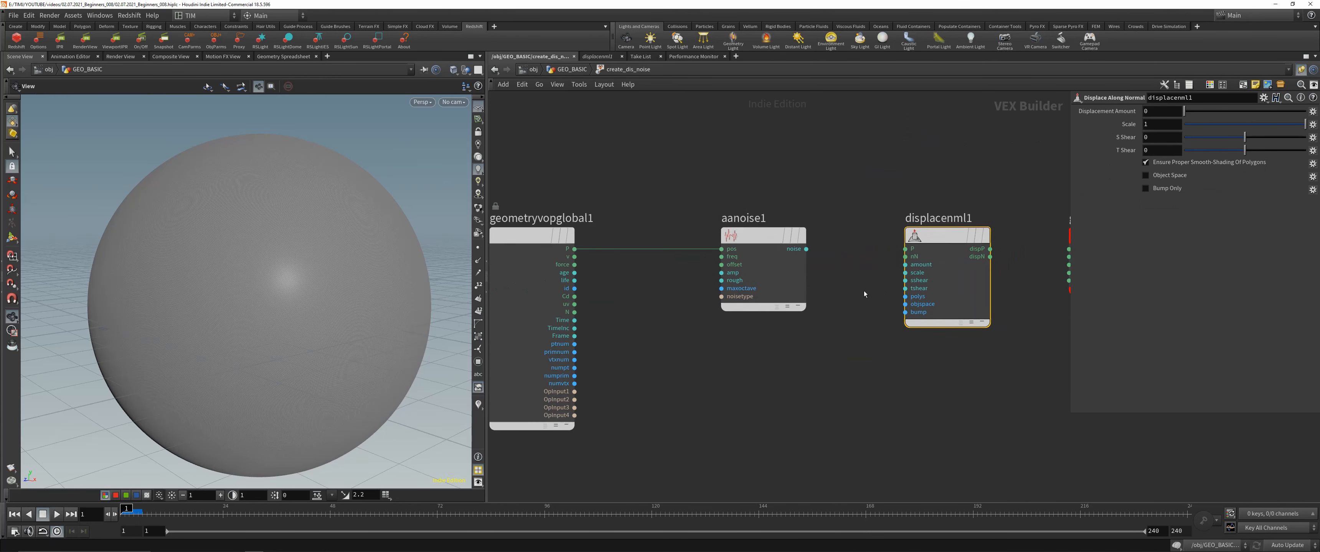
left_click_drag(750, 256, 748, 314)
middle_click_drag(841, 246, 864, 286)
scroll(863, 286, "down", 1)
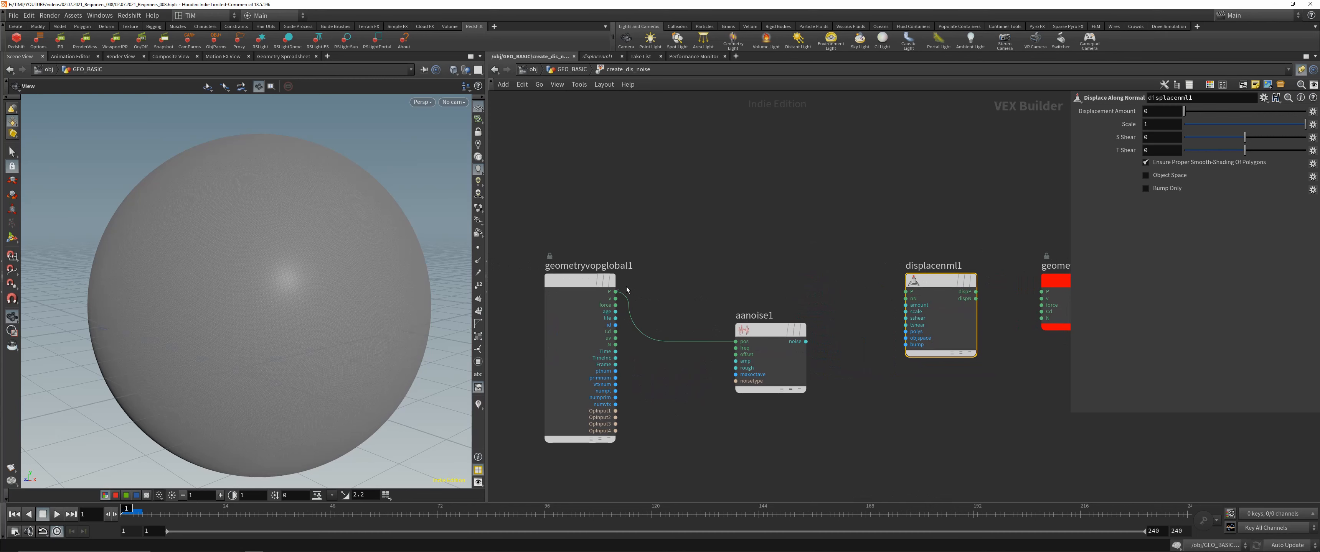
left_click(615, 291)
left_click(906, 292)
Wire aanoise1's noise into displacenml1's amount and connect dispP to geometryvopoutput1's P.
scroll(842, 364, "up", 1)
scroll(835, 241, "up", 1)
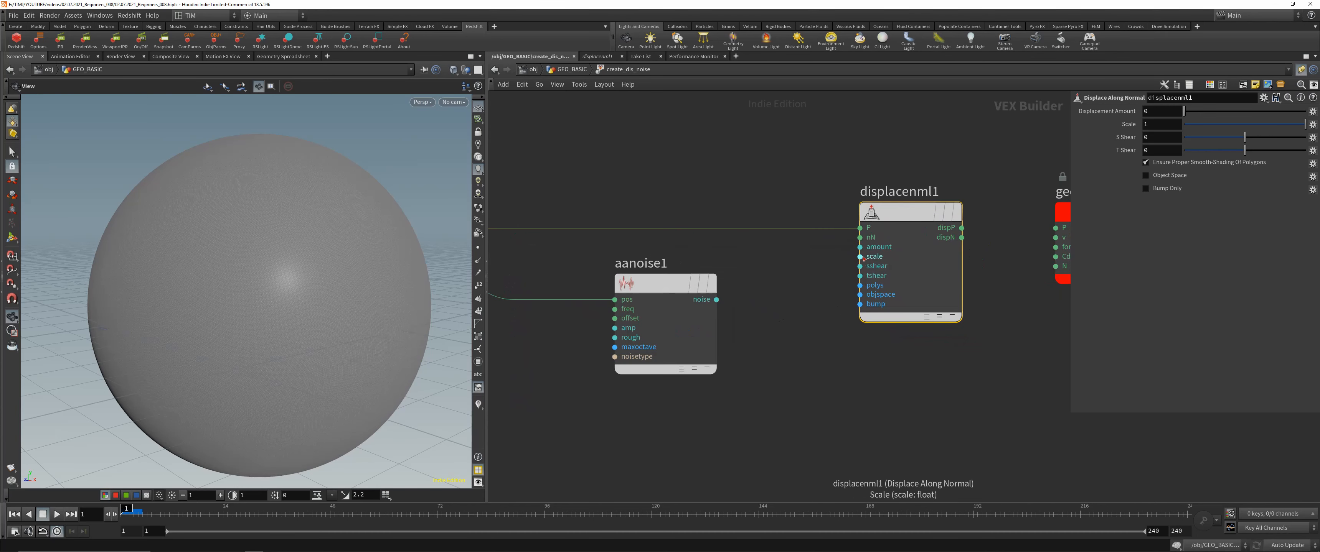
left_click_drag(839, 126, 958, 375)
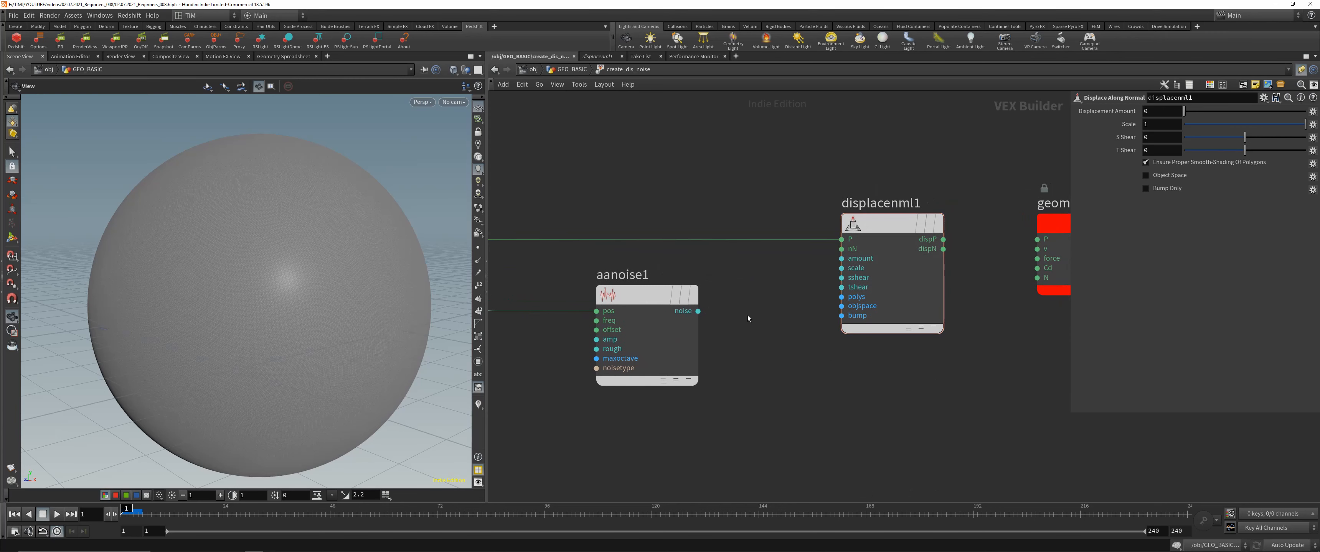
left_click_drag(702, 312, 811, 260)
middle_click_drag(968, 250, 824, 266)
left_click(799, 255)
left_click(892, 255)
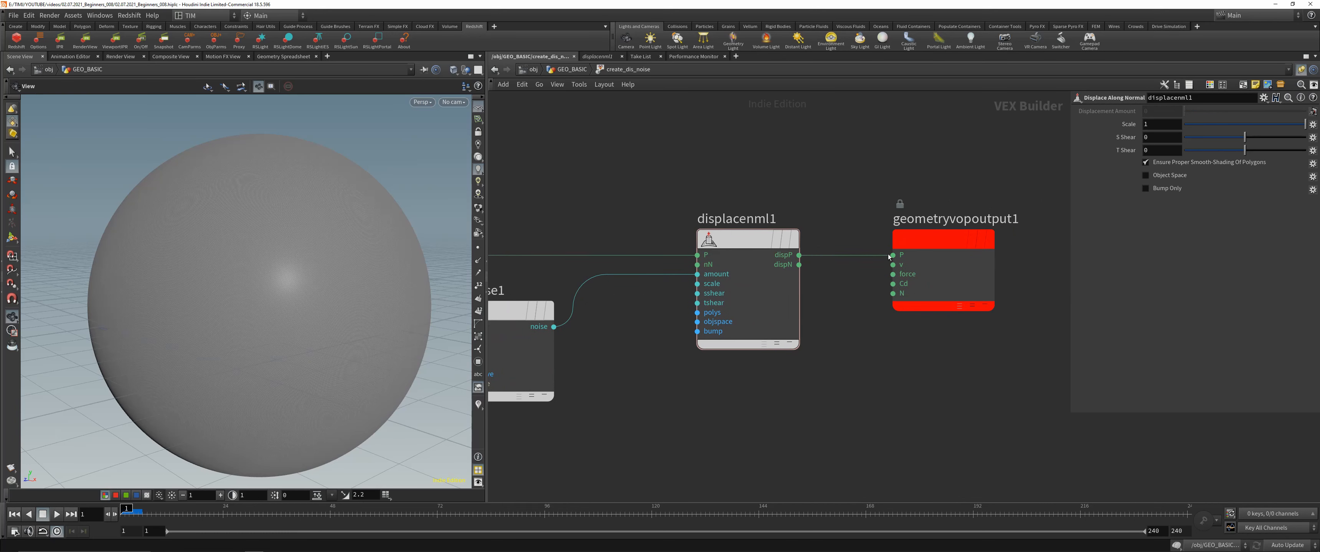
Inspect the displaced sphere in the viewport and reposition aanoise1 to leave a gap before displacenml1.
scroll(267, 193, "up", 3)
scroll(267, 192, "down", 3)
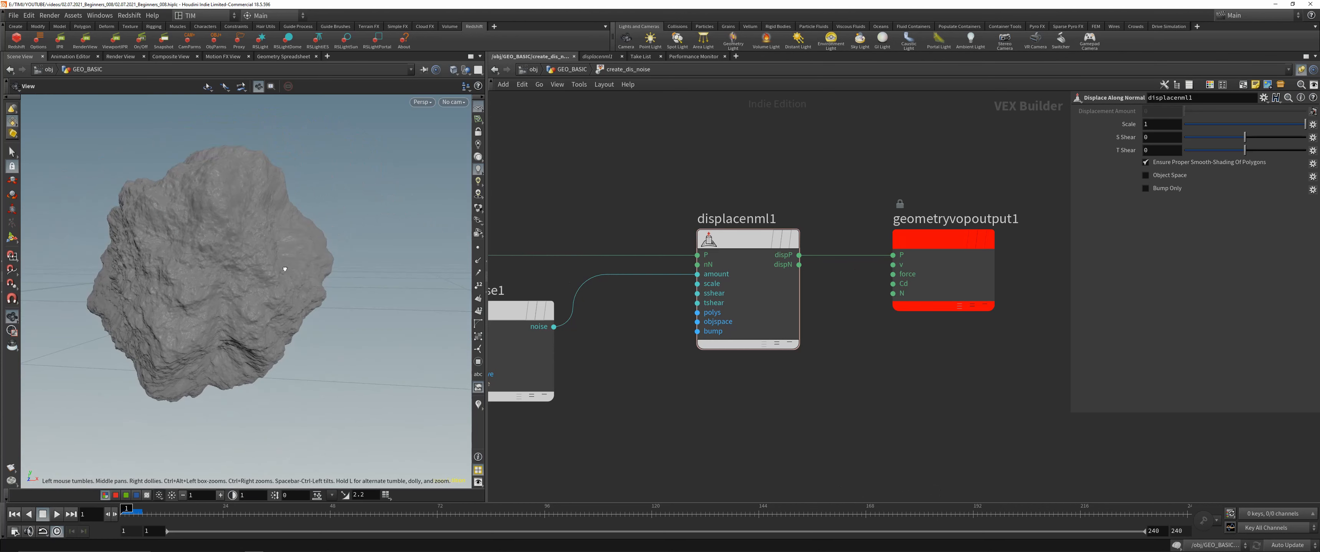
left_click_drag(285, 266, 402, 235)
scroll(264, 254, "up", 3)
scroll(353, 235, "down", 3)
scroll(691, 361, "down", 3)
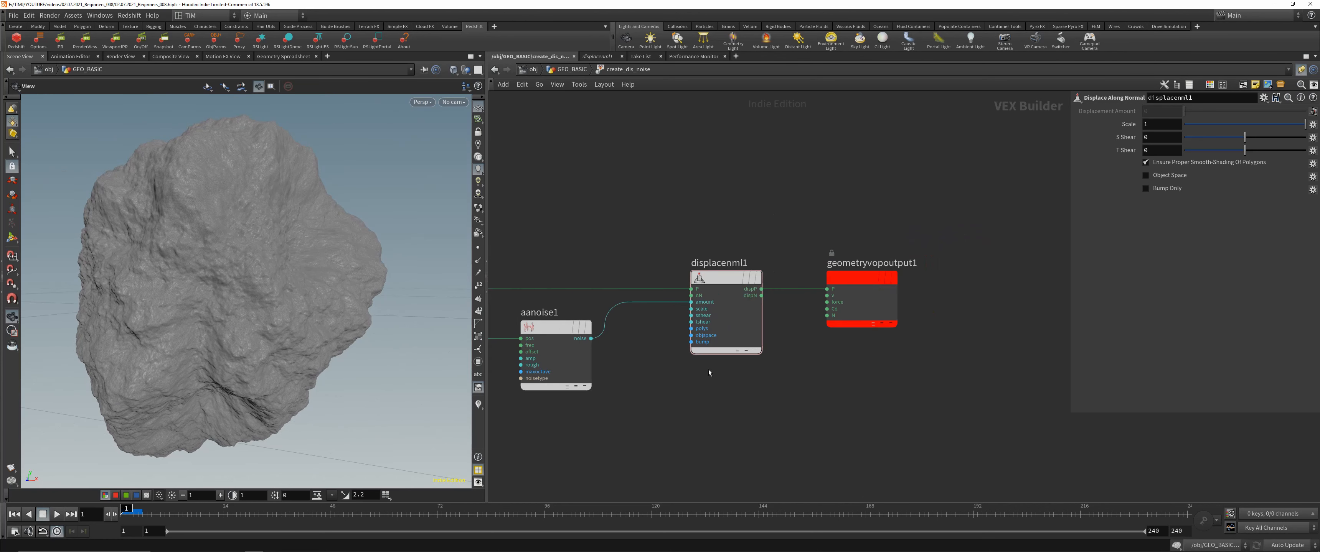
middle_click_drag(709, 369, 879, 325)
left_click_drag(736, 278, 801, 283)
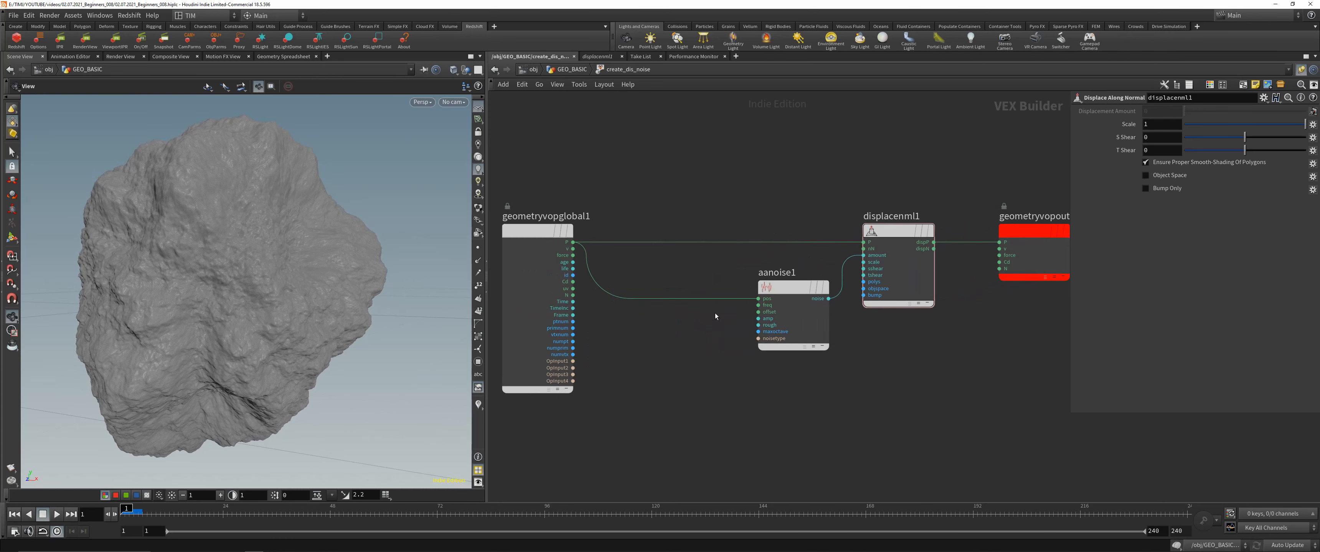
middle_click_drag(707, 323, 870, 319)
middle_click_drag(962, 312, 775, 306)
left_click_drag(772, 276, 688, 276)
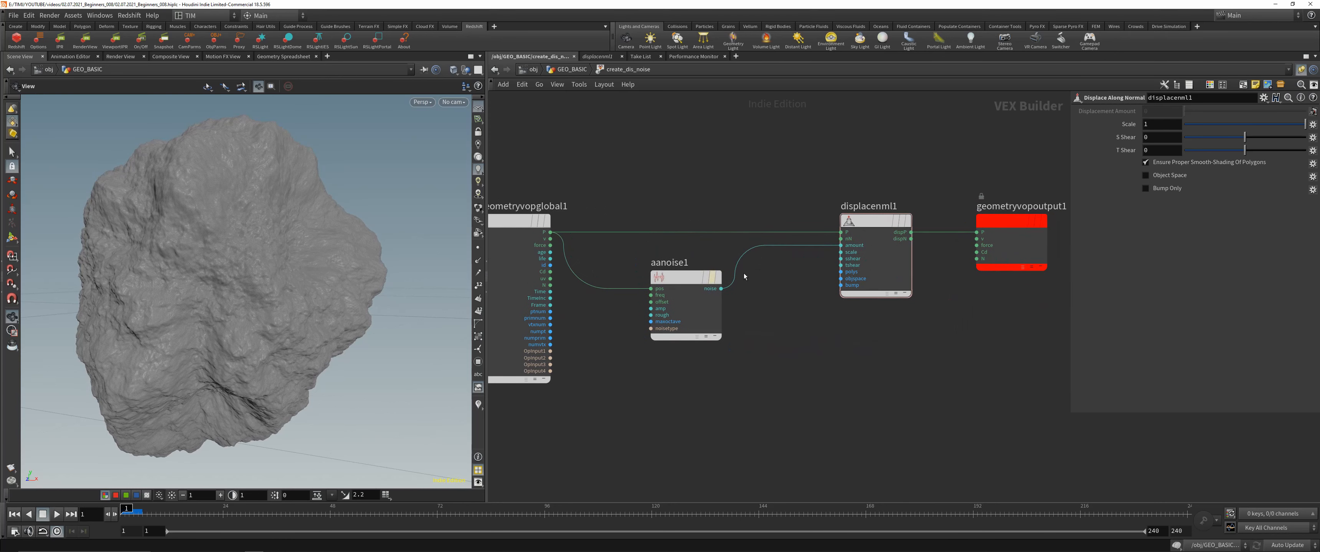
Pull displacenml1 out of the node chain and reconnect geometryvopglobal1's P to its P input.
left_click_drag(856, 229, 826, 117)
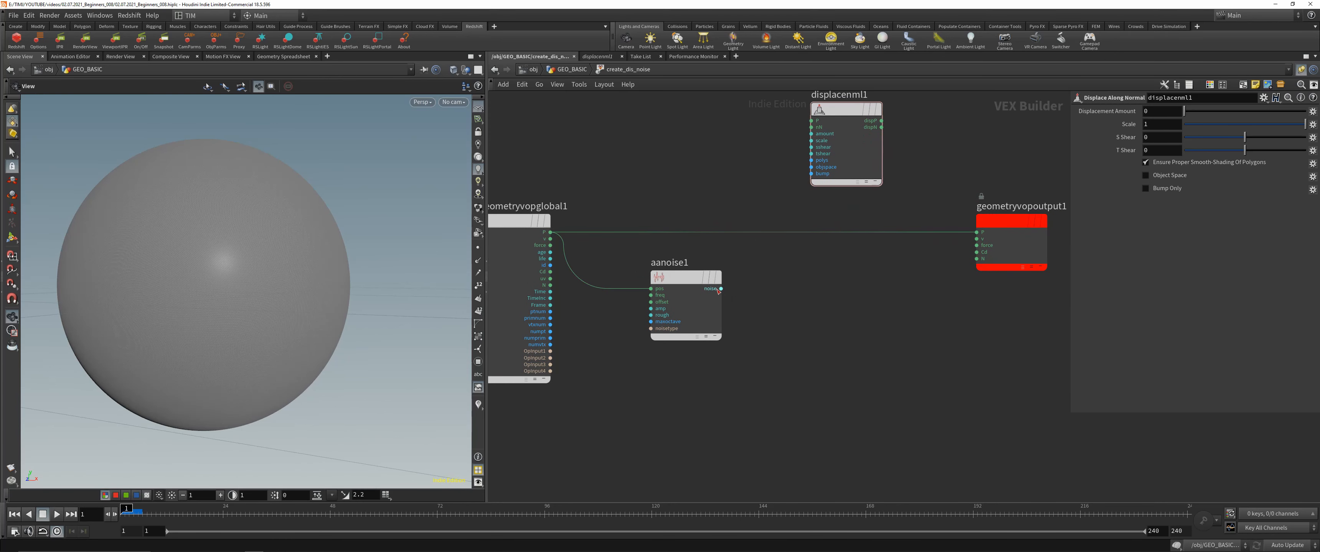
left_click(554, 232)
left_click(817, 122)
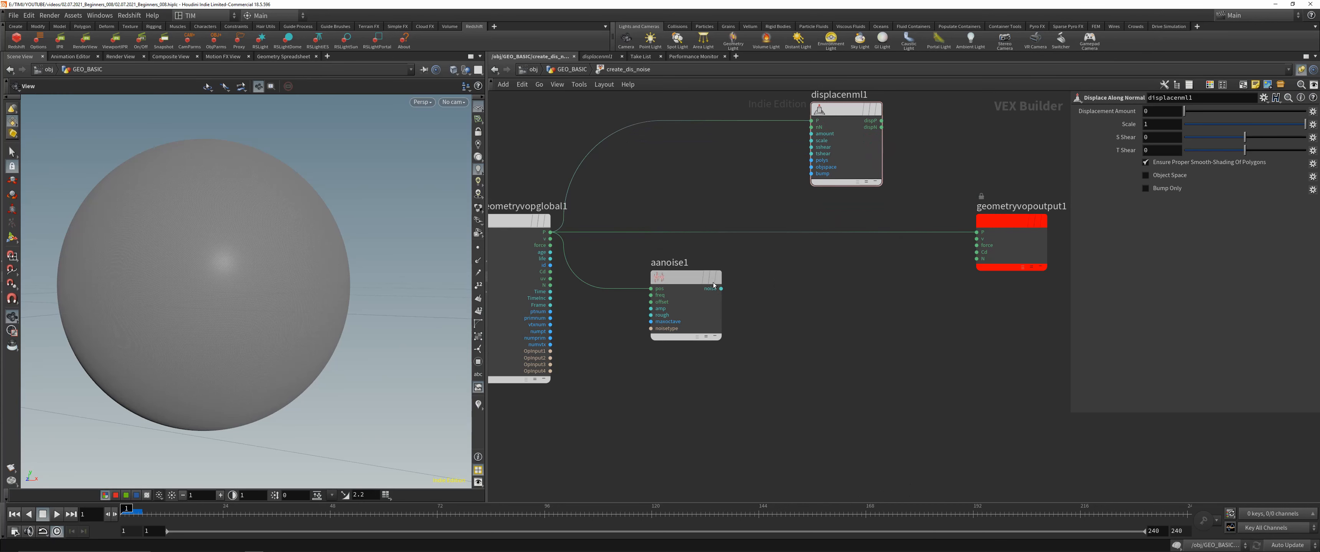
Duplicate aanoise1 beside the original and cut the copy's input wire.
left_click_drag(688, 281, 809, 282, "alt")
key("y")
left_click_drag(763, 250, 756, 314)
middle_click_drag(854, 287, 768, 324)
left_click(768, 324)
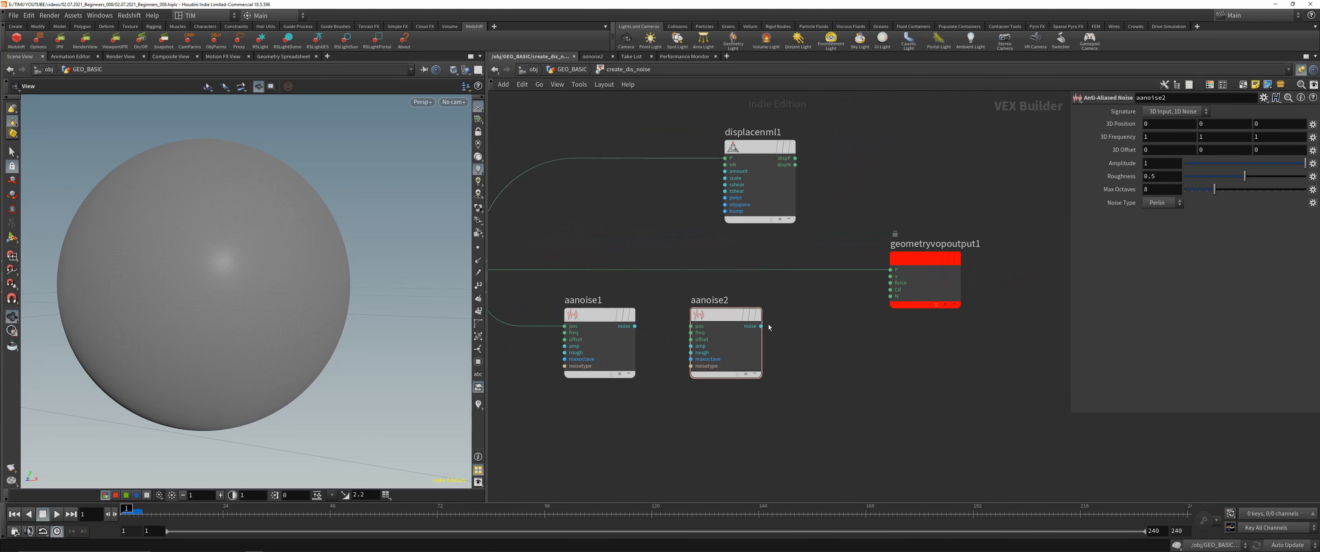
Chain aanoise1's noise into aanoise2's pos and wire aanoise2's noise into geometryvopoutput1's Cd to preview the pattern.
left_click(635, 327)
left_click(691, 327)
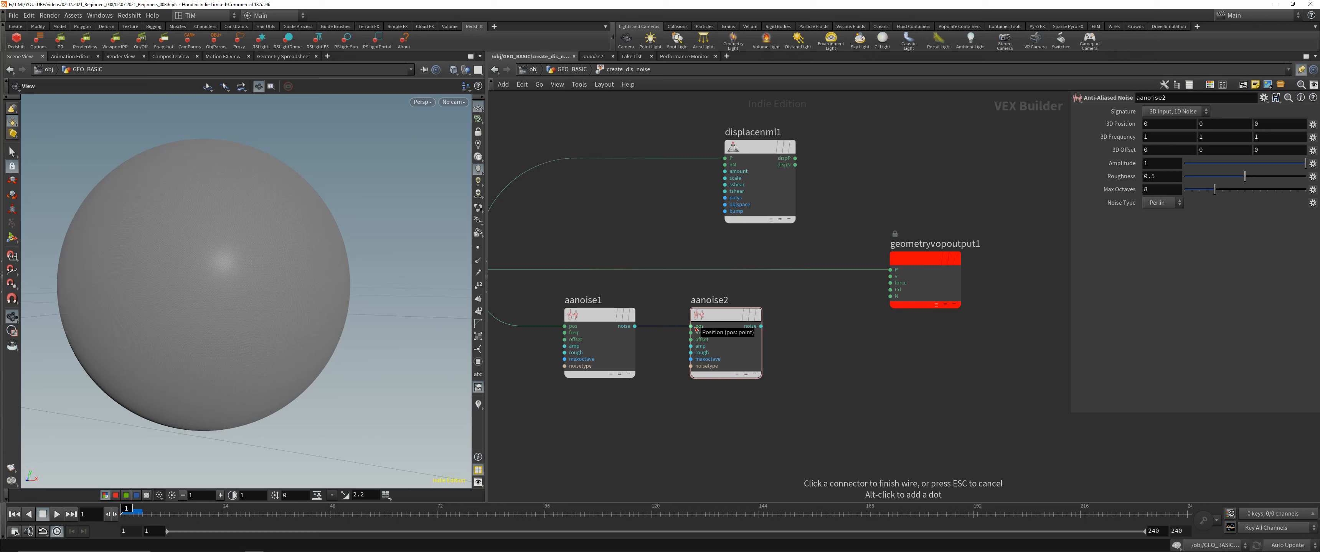
left_click(760, 326)
left_click(889, 291)
scroll(218, 243, "up", 4)
left_click_drag(220, 244, 379, 247)
Set aanoise2's 1D Frequency to 9.1 and check the pattern on the sphere.
left_click(730, 316)
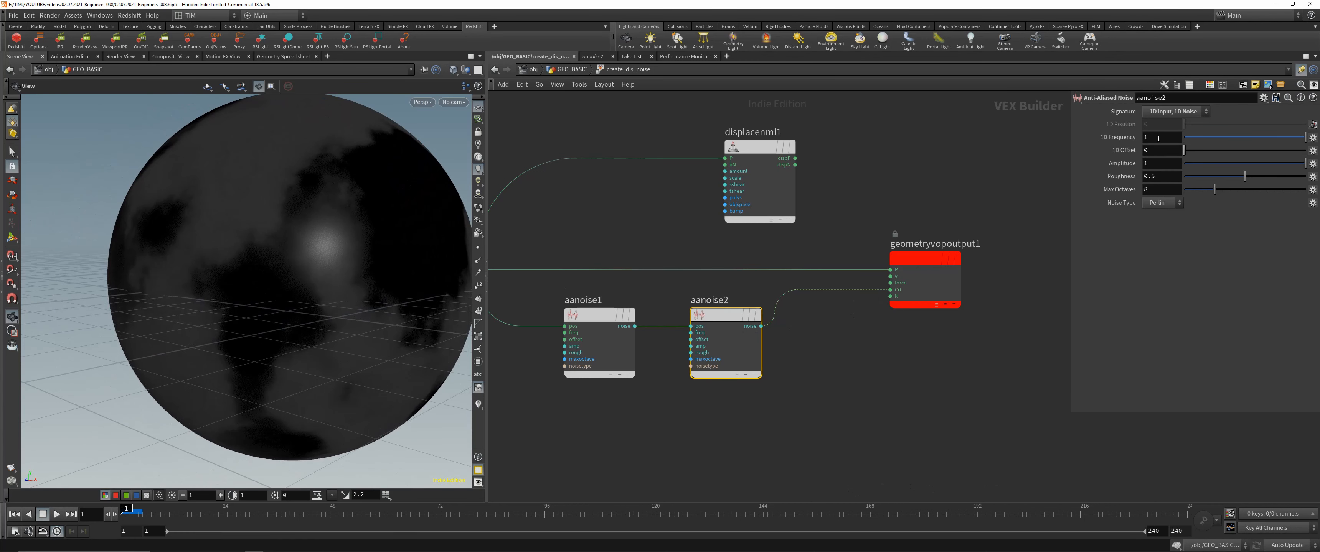
mouse_move(1151, 139)
middle_mouse_down()
mouse_move(1194, 138)
mouse_move(1144, 139)
middle_mouse_up()
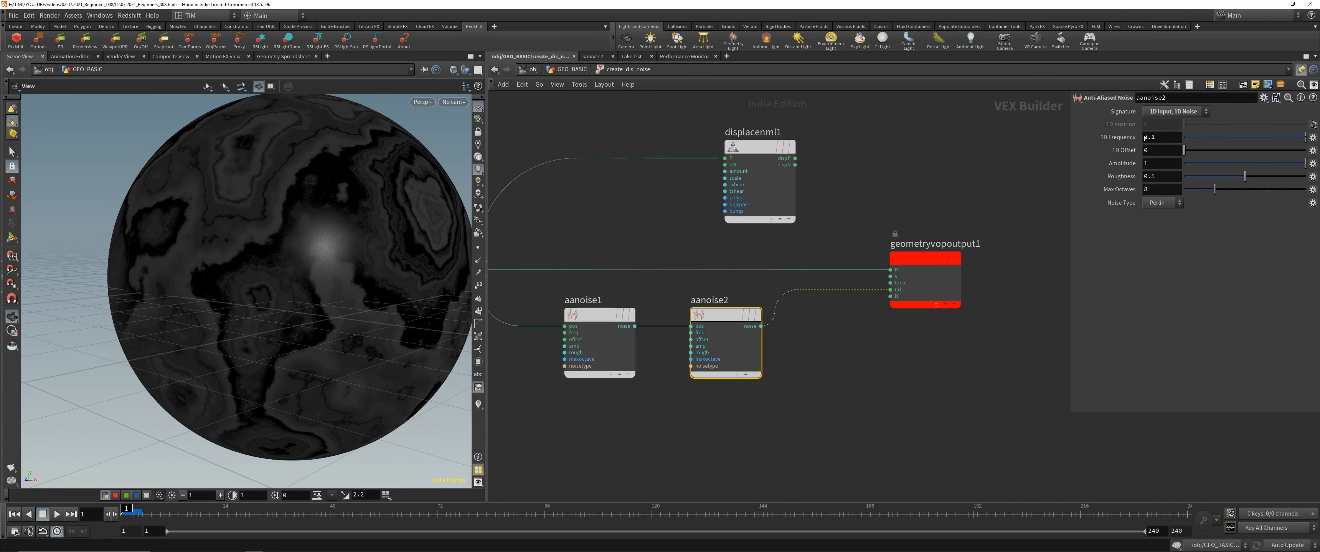
mouse_move(328, 217)
left_mouse_down()
mouse_move(277, 213)
mouse_move(303, 217)
left_mouse_up()
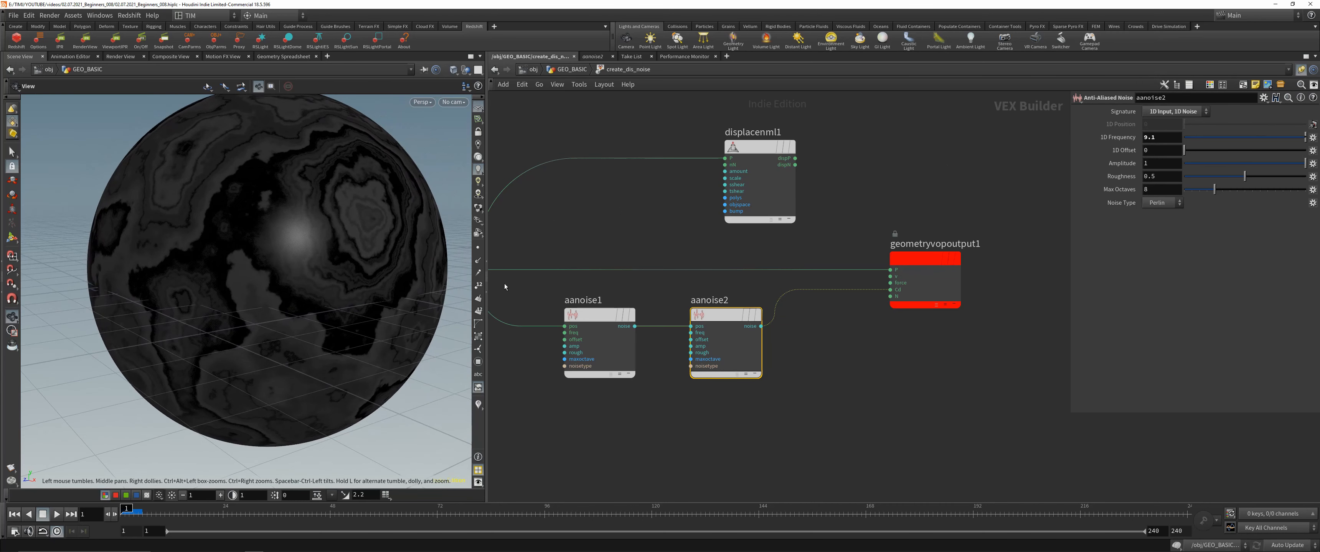
Drive displacenml1's amount with aanoise2's noise, feed dispP into the output's P instead of using Cd, and arrange the nodes in sequence.
left_click(761, 326)
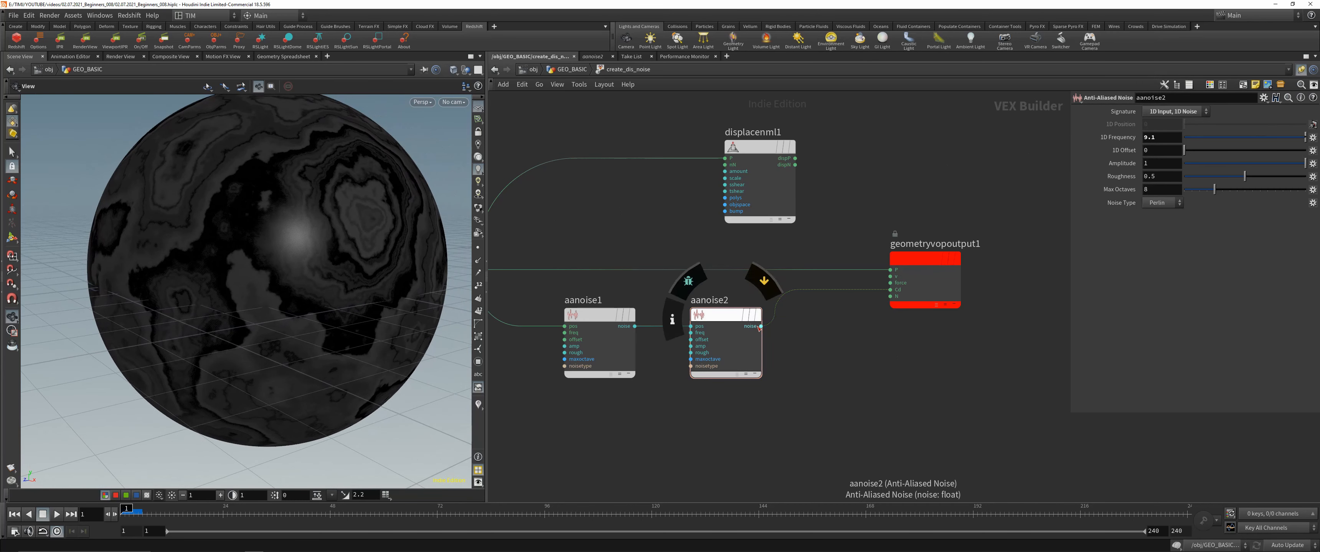
left_click(730, 171)
left_click(795, 157)
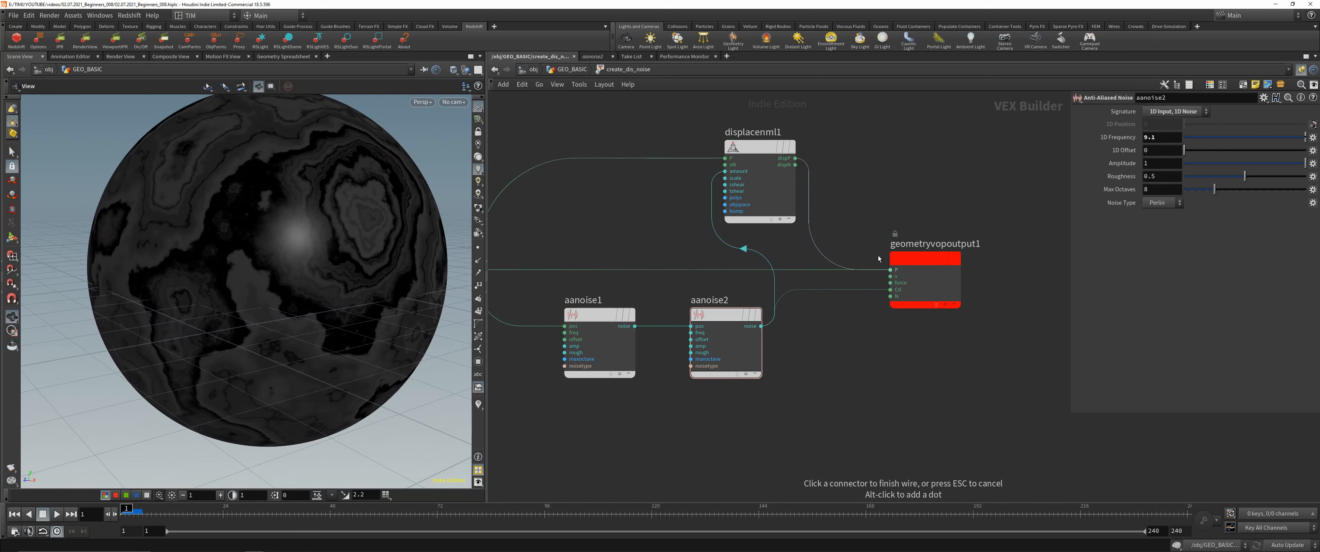
left_click(890, 269)
left_click_drag(922, 258, 1016, 259)
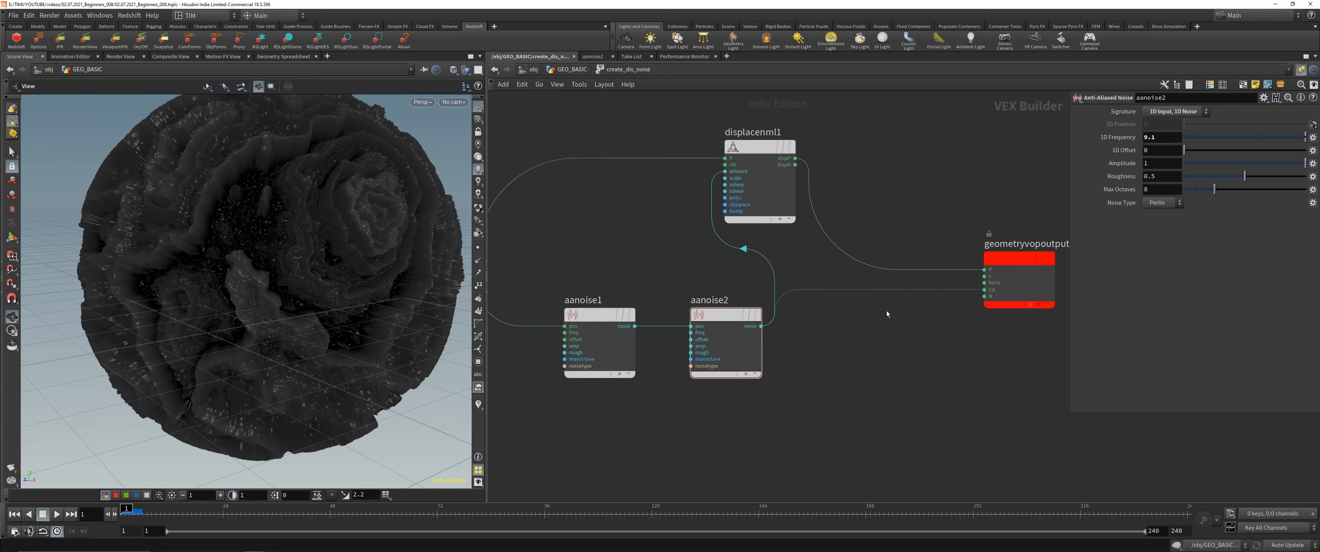
left_click_drag(767, 146, 867, 258)
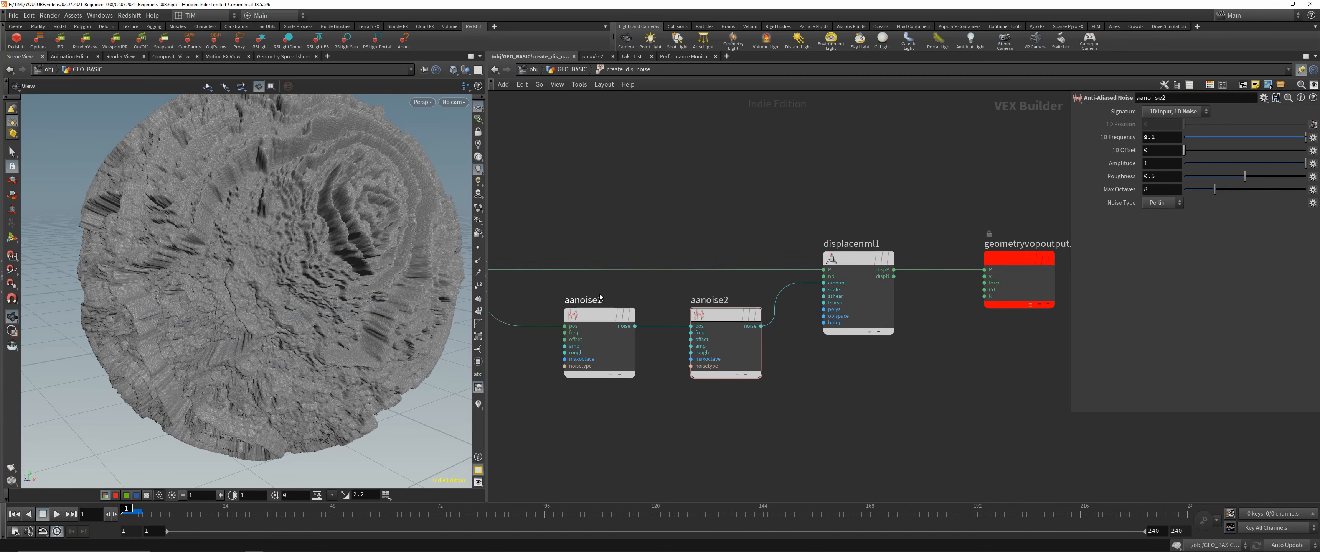
Set aanoise2's 1D Frequency to 3 and inspect the displaced sphere from several angles.
scroll(304, 225, "up", 2)
left_click_drag(304, 224, 293, 231)
right_click_drag(293, 232, 281, 240)
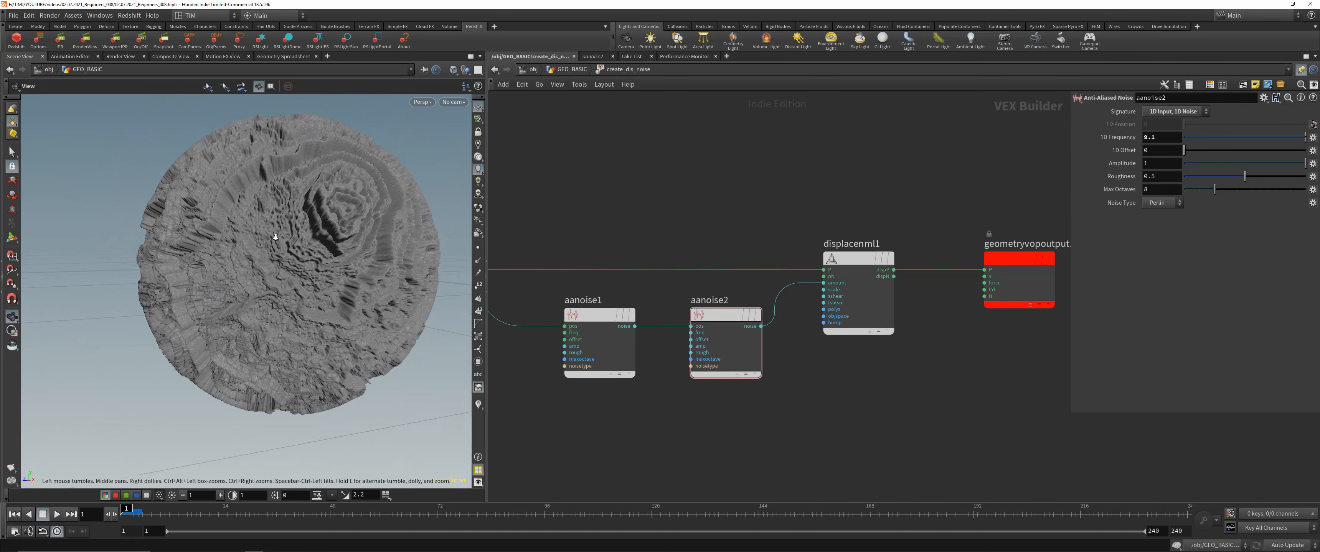
mouse_move(281, 239)
left_mouse_down()
mouse_move(274, 223)
mouse_move(297, 226)
left_mouse_up()
right_click_drag(297, 226, 310, 227)
left_click_drag(311, 226, 302, 228)
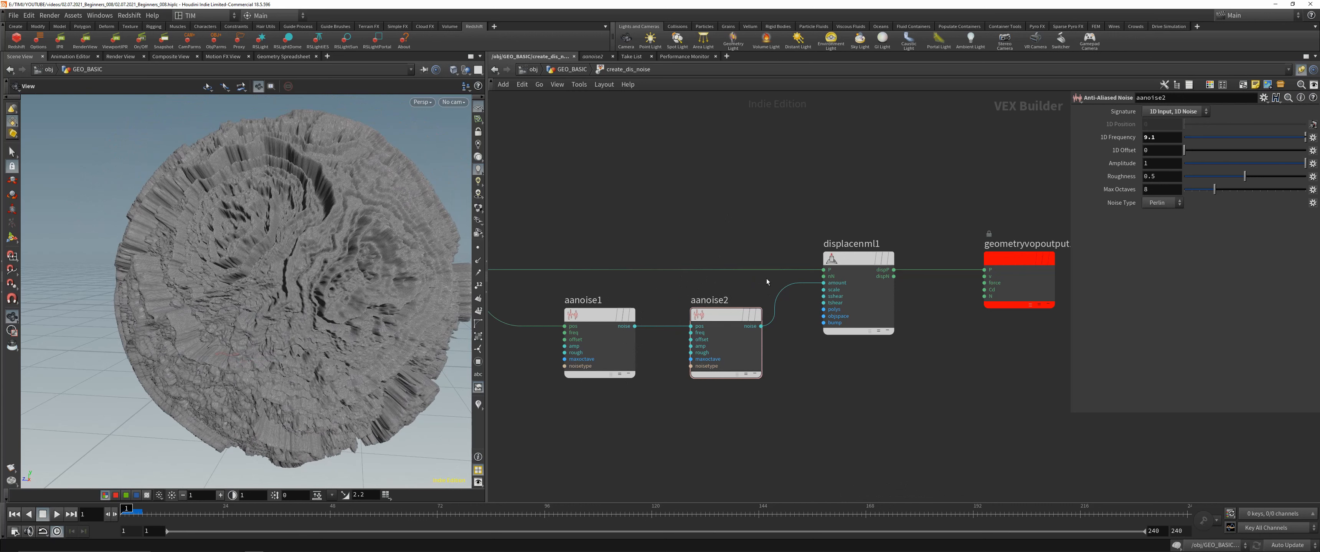
double_click(1155, 139)
type("3")
key("Return")
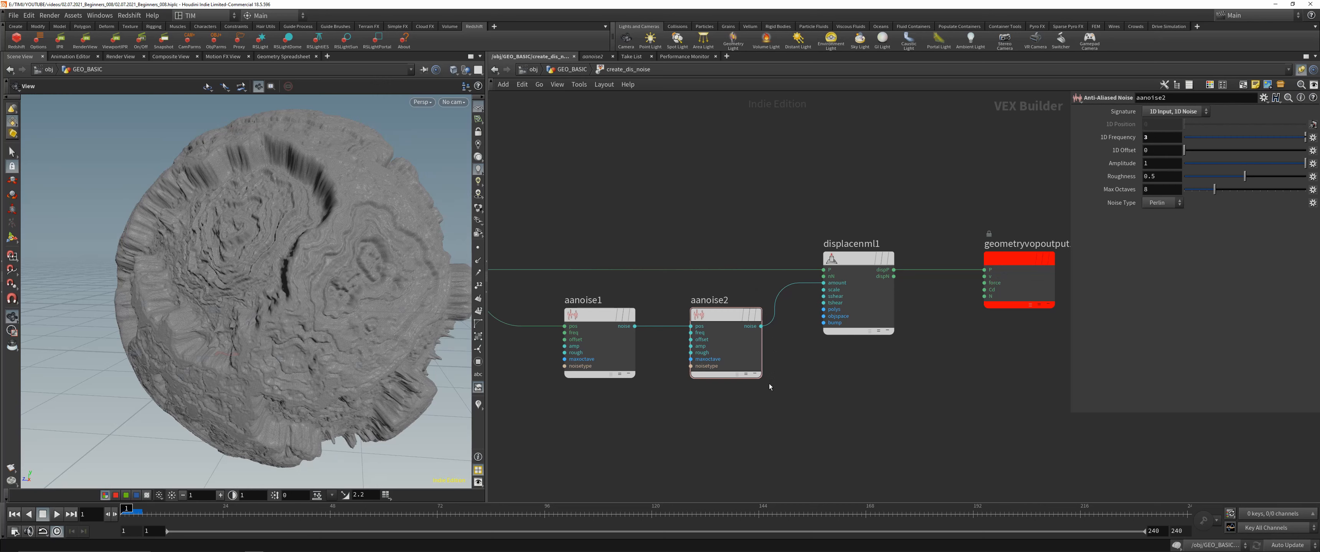
left_click_drag(295, 233, 365, 276)
scroll(793, 361, "down", 3)
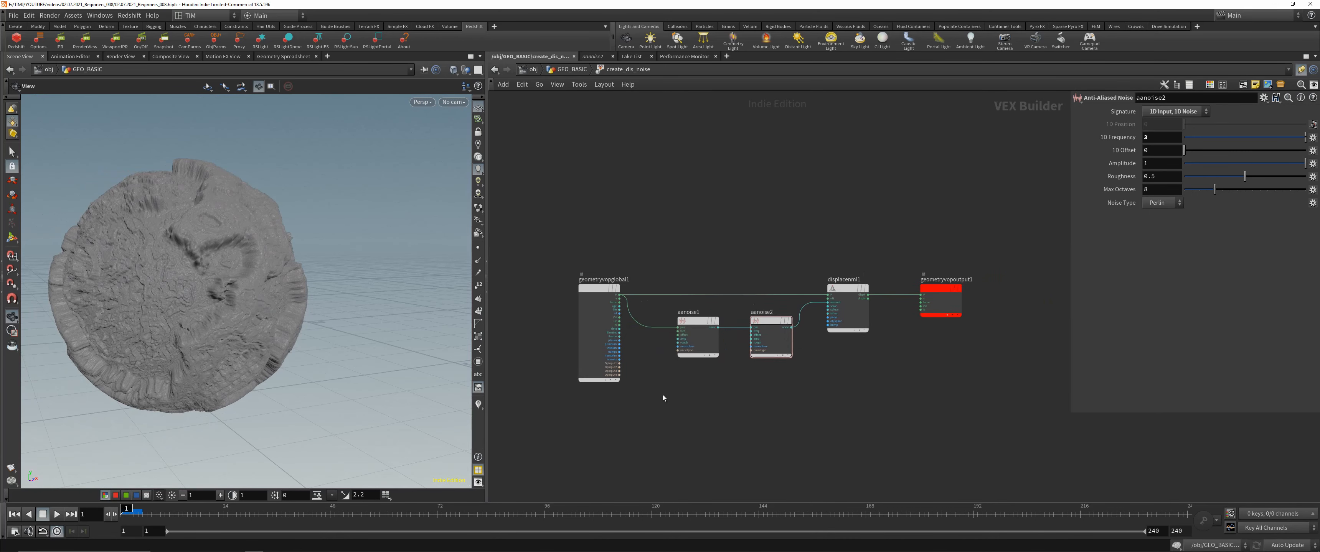
Cut the wire between aanoise2's noise output and displacenml1's amount input.
scroll(663, 394, "up", 2)
middle_click_drag(696, 393, 662, 360)
left_click_drag(625, 365, 794, 255)
middle_click_drag(849, 307, 811, 307)
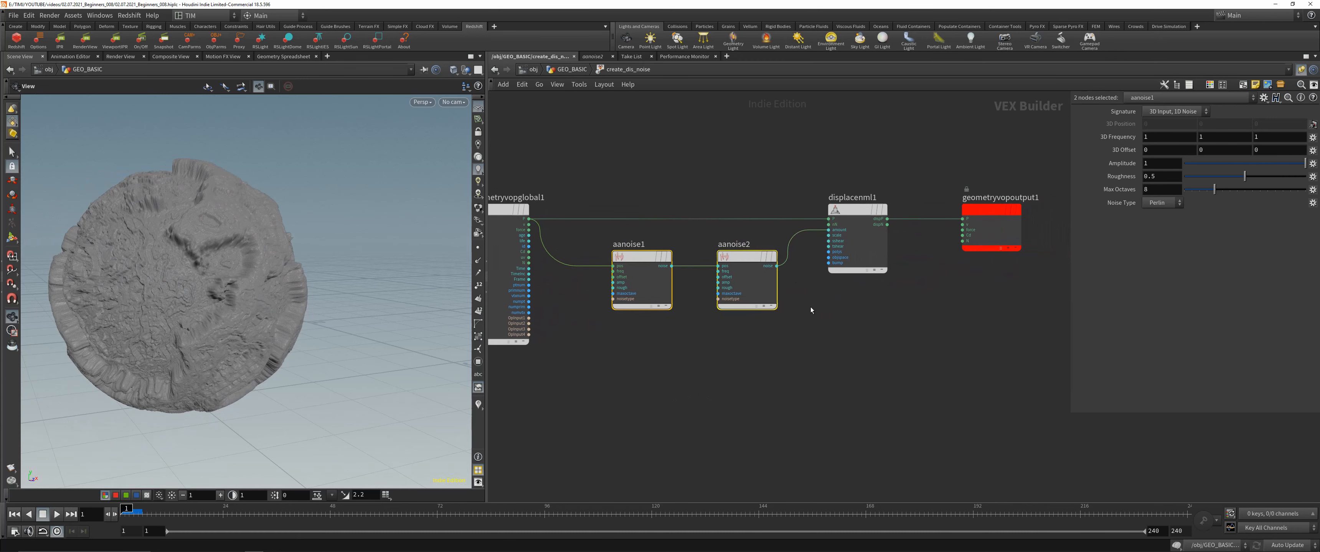
left_click(811, 307)
key("y")
left_click_drag(783, 230, 802, 252)
middle_click_drag(641, 383, 674, 380)
scroll(675, 383, "up", 2)
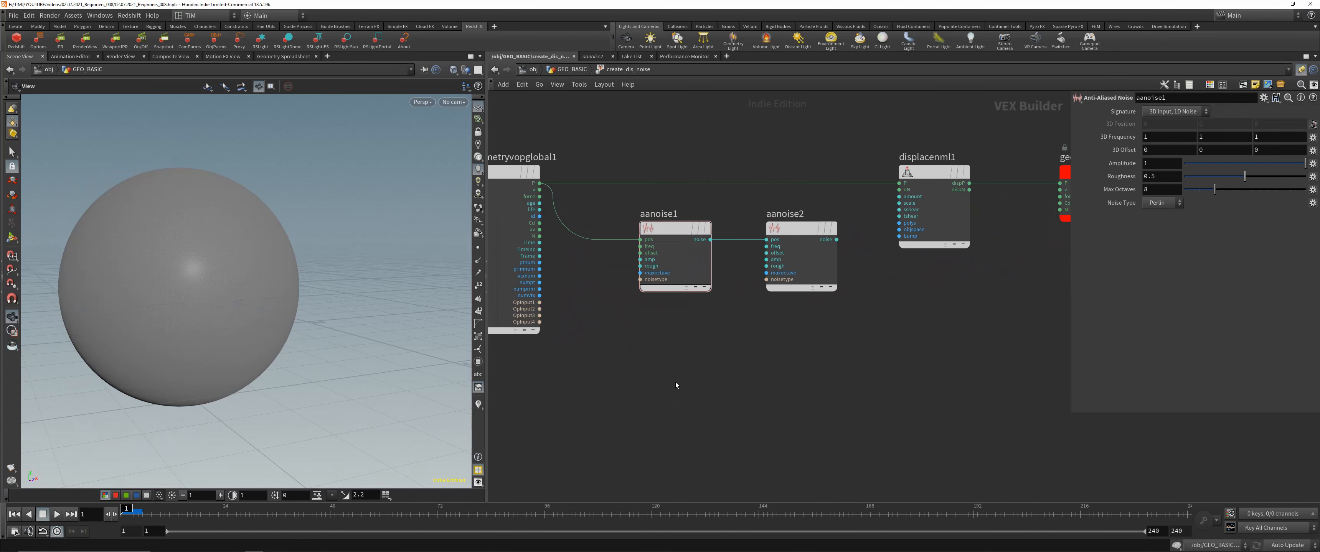
Add a Unified Noise Static node below the two anti-aliased noise nodes.
key("Tab")
type("add")
left_click(784, 119)
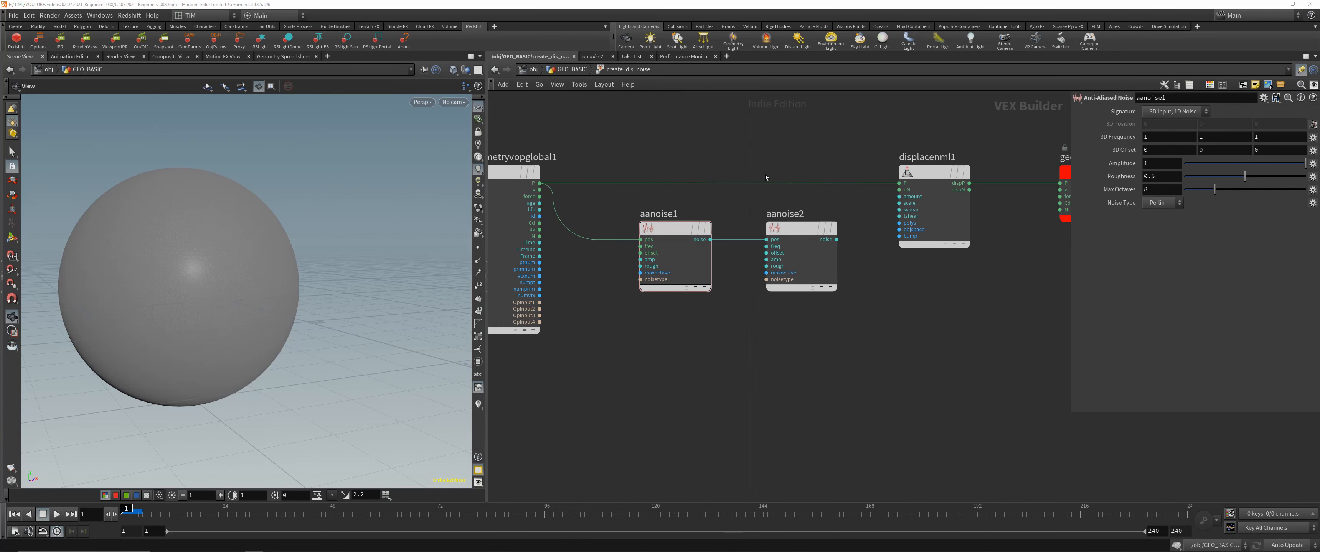
left_click(675, 350)
scroll(787, 344, "down", 2)
middle_click_drag(790, 344, 816, 262)
scroll(693, 397, "up", 1)
scroll(635, 303, "down", 2)
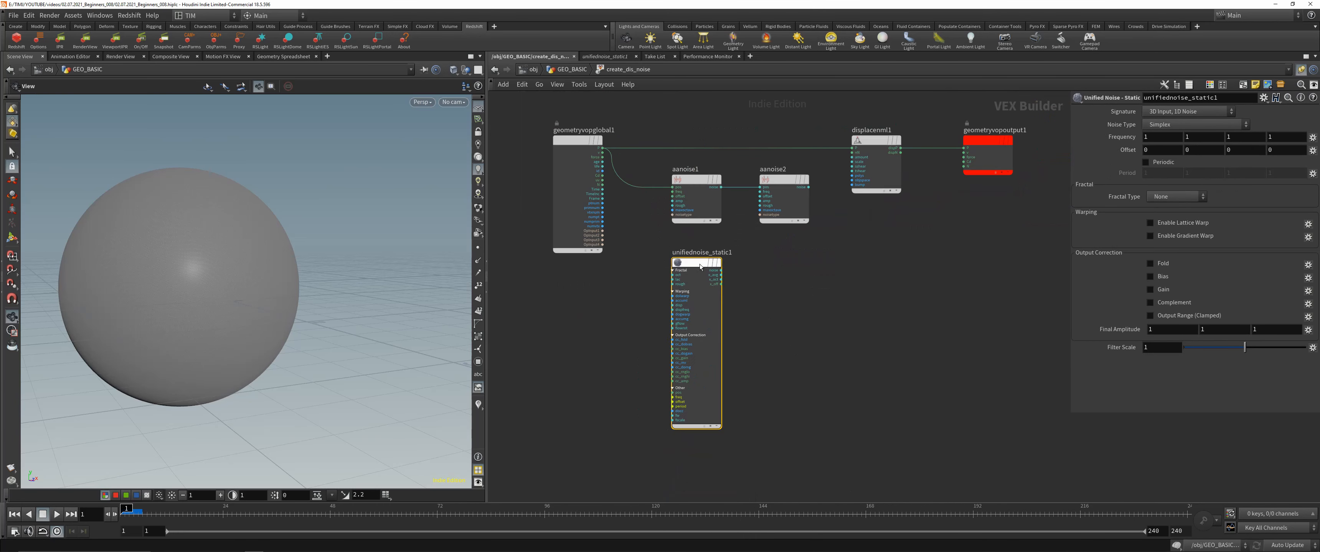
scroll(686, 246, "up", 1)
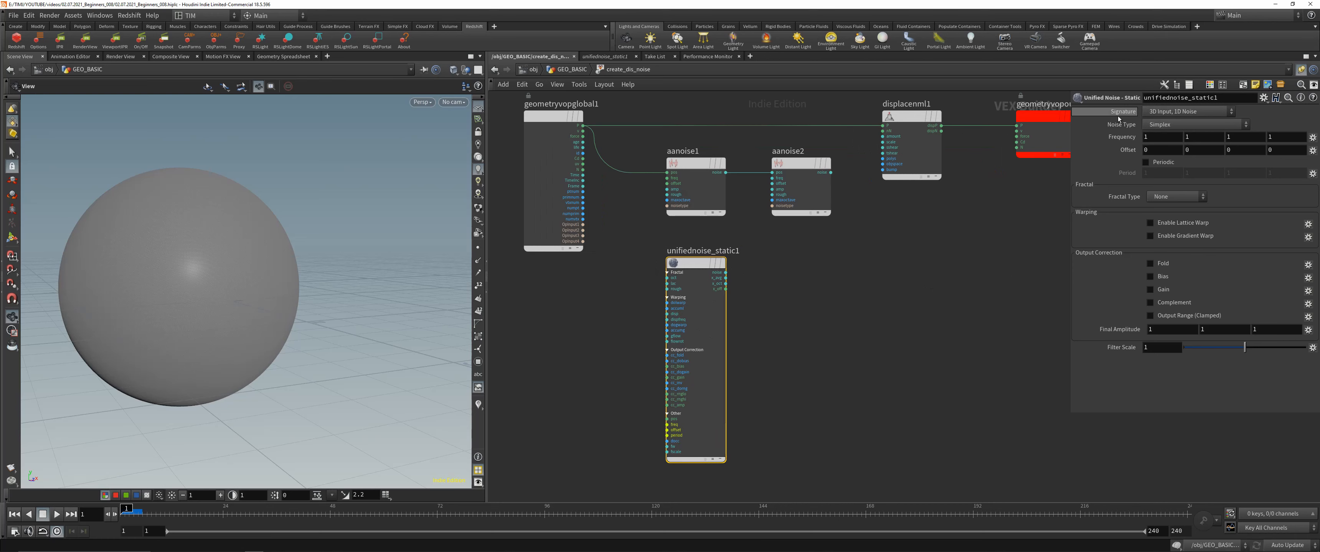
Review the signature and noise type options available on unifiednoise_static1.
left_click(1179, 111)
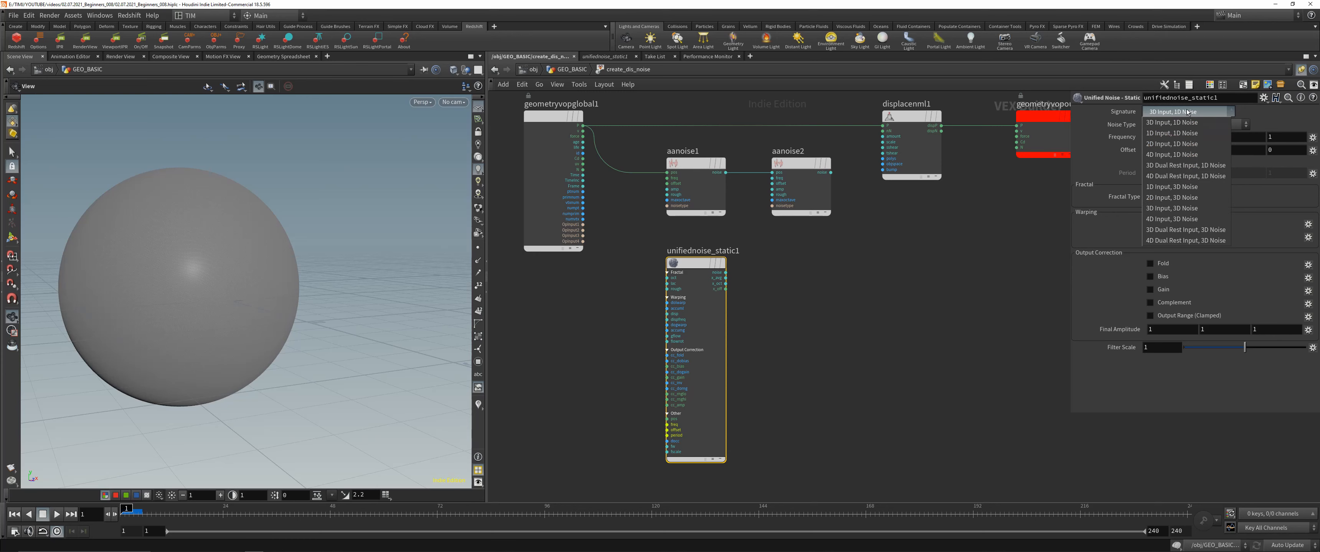
left_click(1189, 122)
left_click(1189, 126)
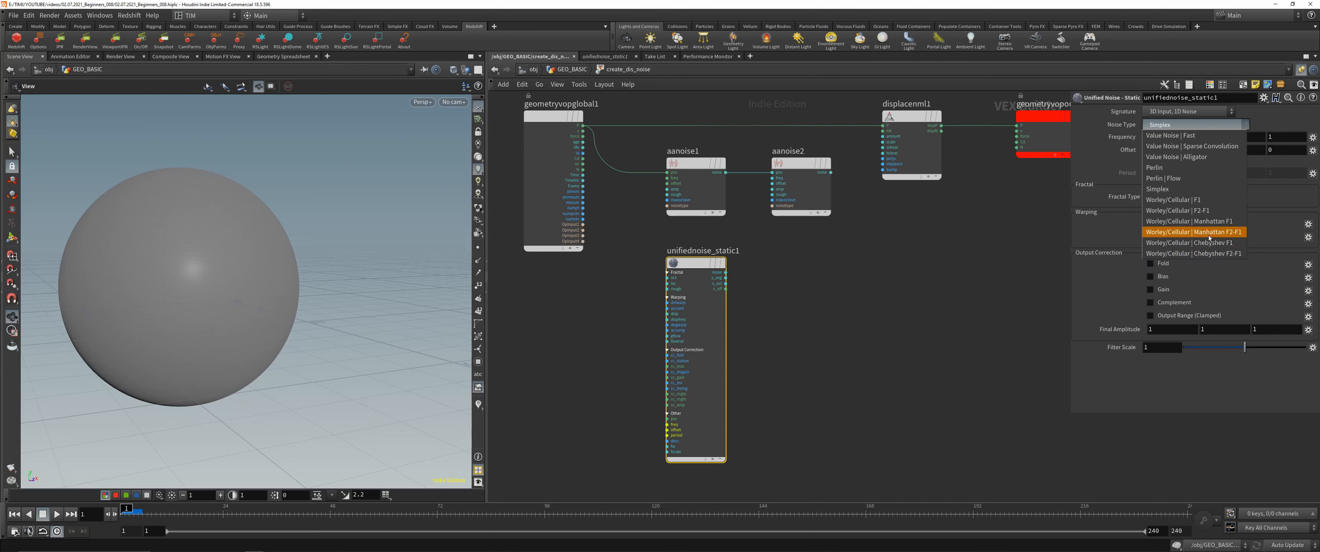
left_click(891, 254)
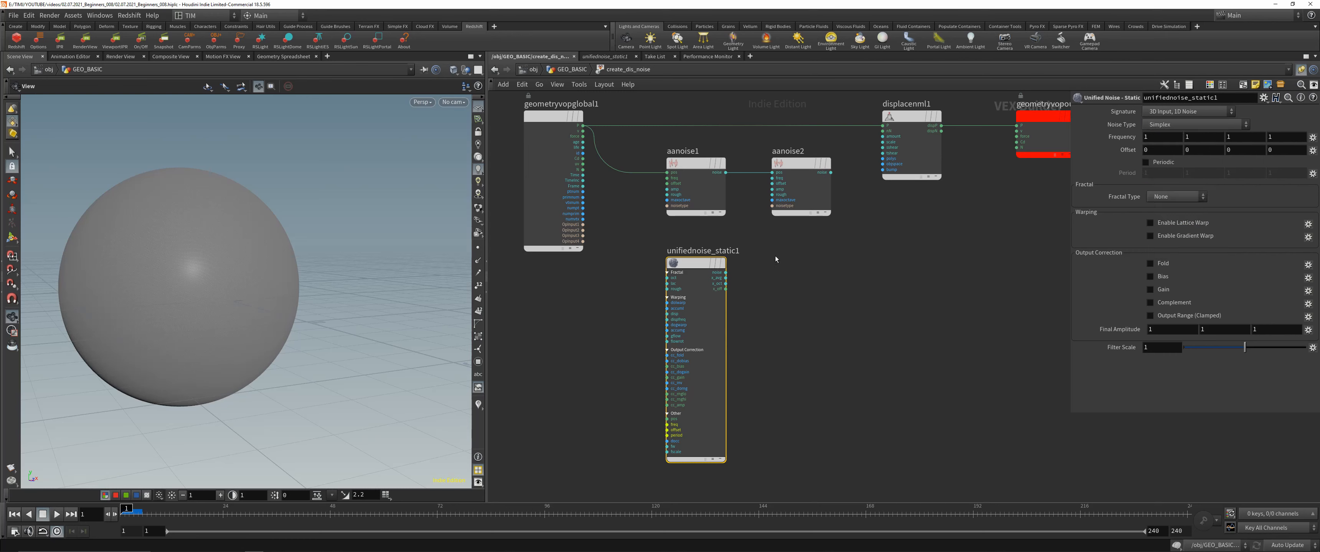
Wire geometryvopglobal1's P into unifiednoise_static1's pos and its noise output into geometryvopoutput1's Cd.
scroll(664, 447, "up", 2)
left_click(662, 452)
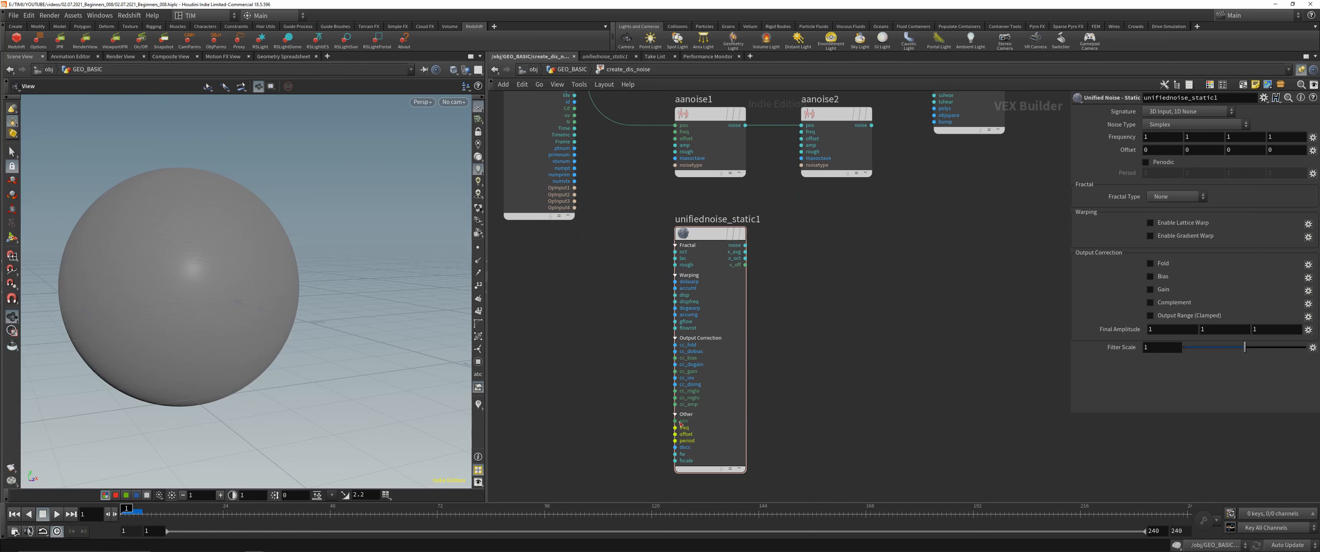
left_click_drag(675, 421, 656, 162)
middle_click_drag(656, 163, 675, 285)
left_click(595, 192)
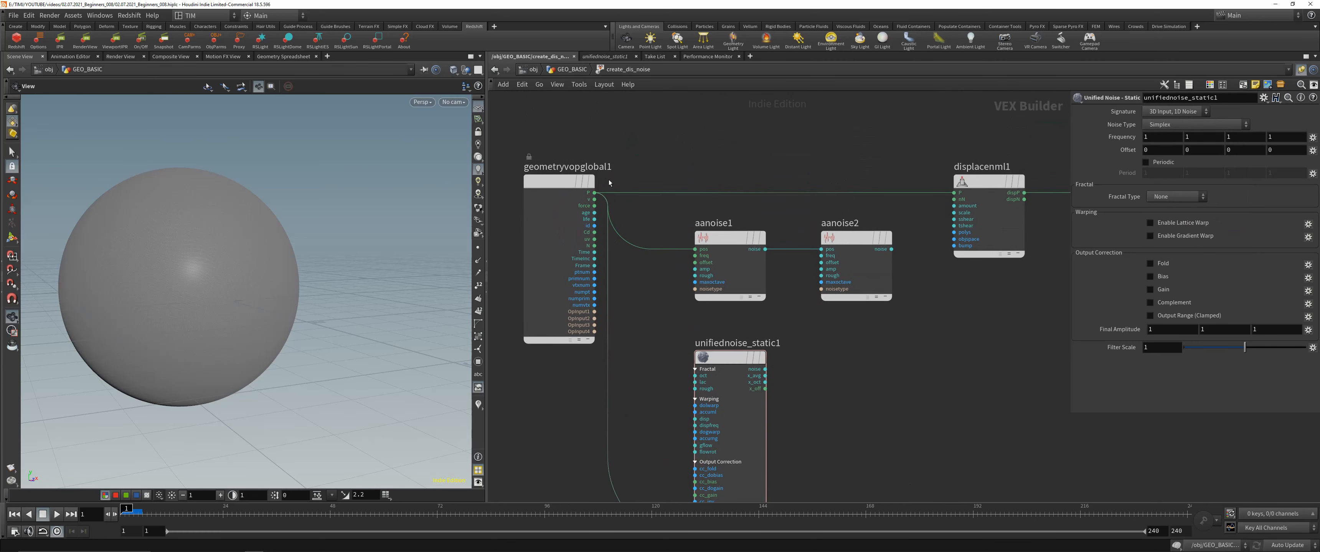
middle_click_drag(883, 323, 664, 278)
left_click(548, 324)
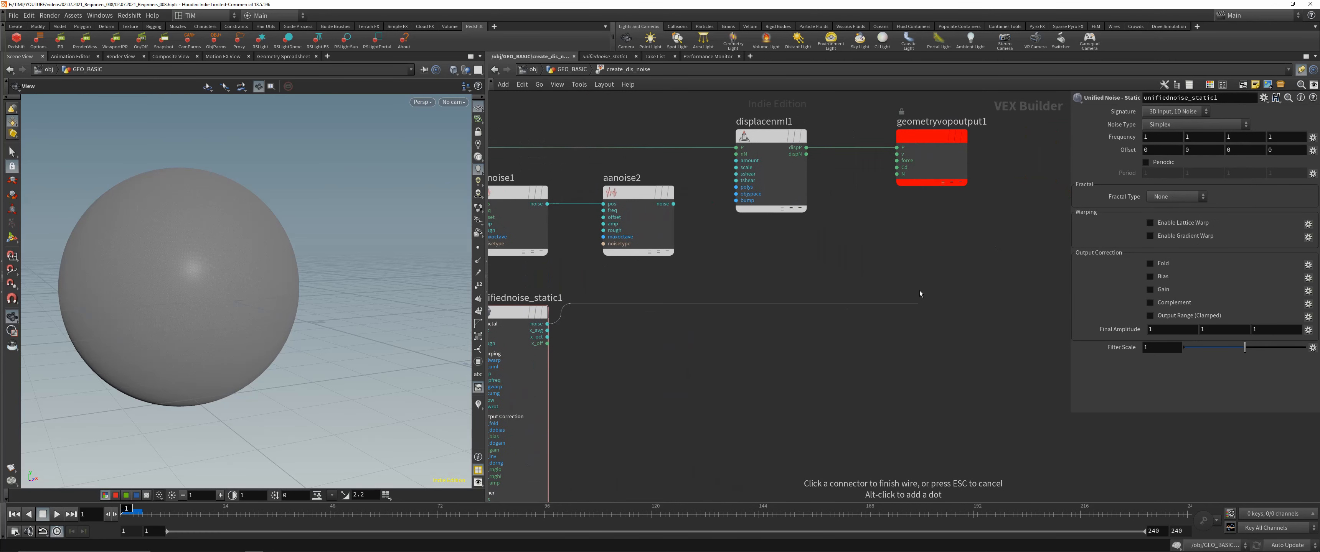
middle_click_drag(665, 319, 789, 305)
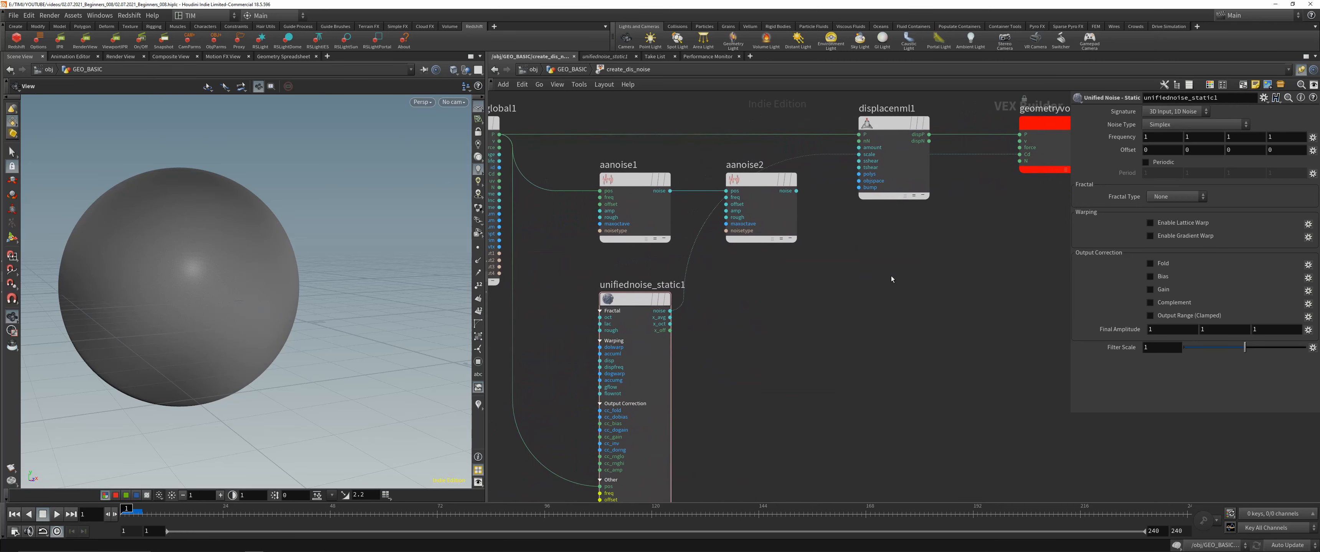
Set unifiednoise_static1's Noise Type to Worley/Cellular | Manhattan F1 while previewing it on the sphere.
scroll(130, 277, "up", 4)
left_click_drag(236, 248, 330, 227)
scroll(330, 227, "down", 1)
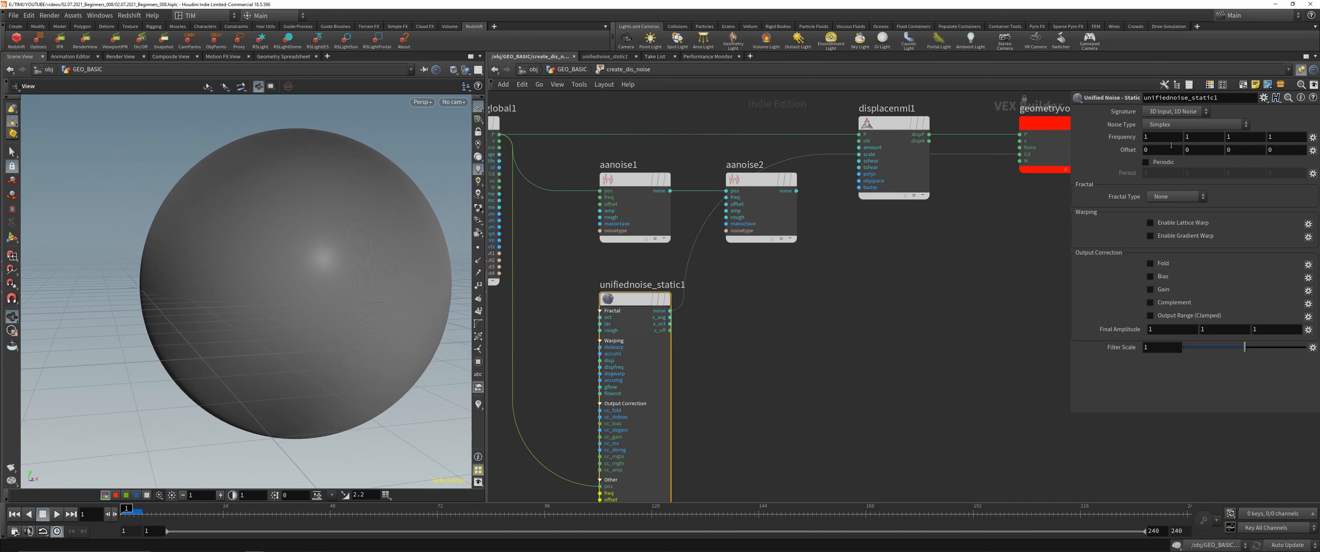
left_click(1164, 125)
left_click(1198, 222)
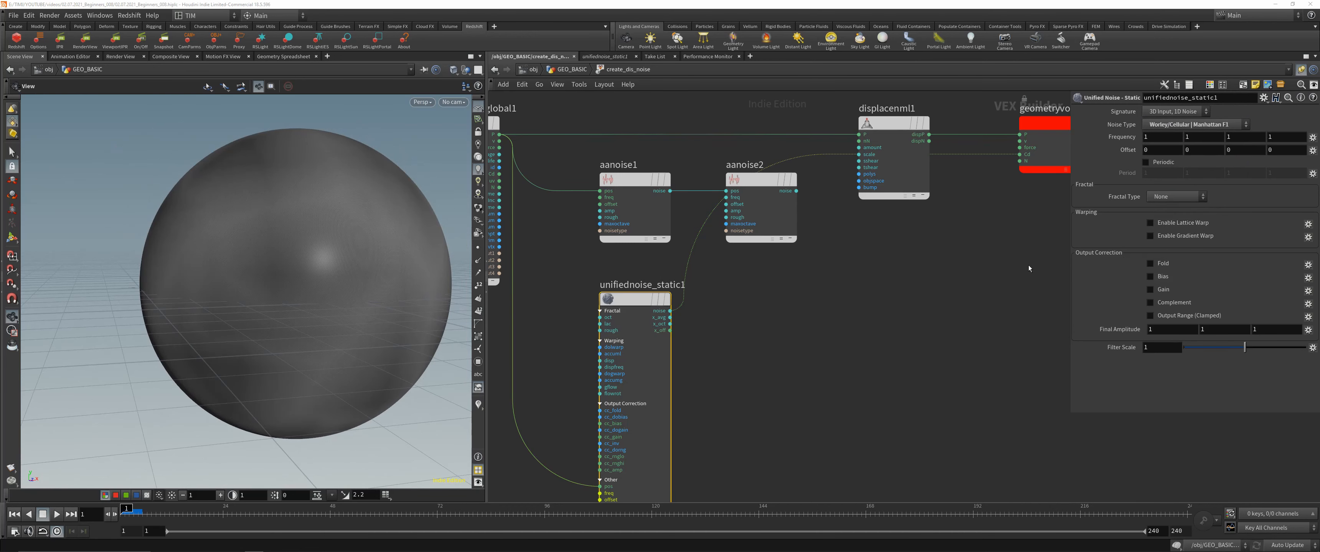
Add a Constant node beside the lower inputs of unifiednoise_static1.
middle_click_drag(820, 383, 970, 255)
left_click(633, 405)
key("Tab")
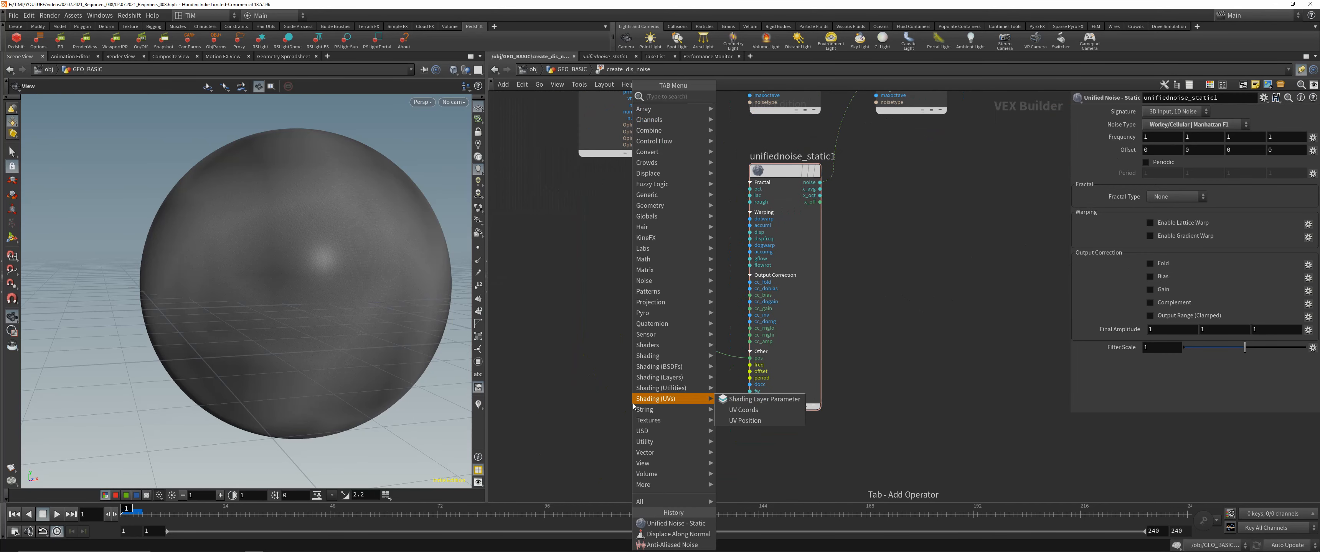
type("con")
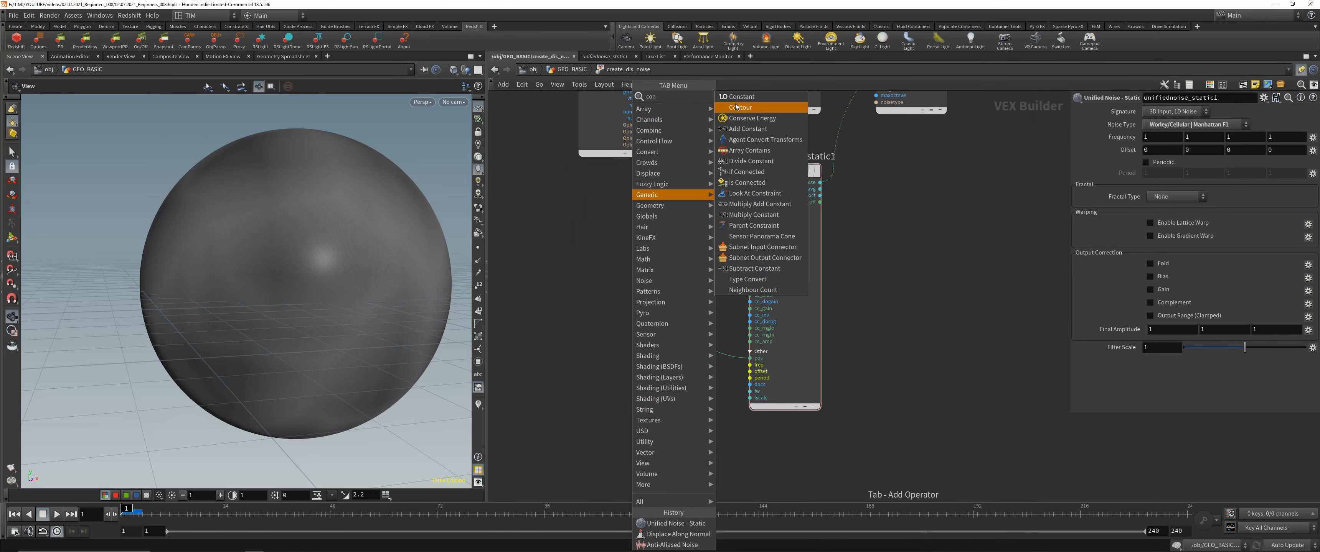
key("Return")
left_click(584, 408)
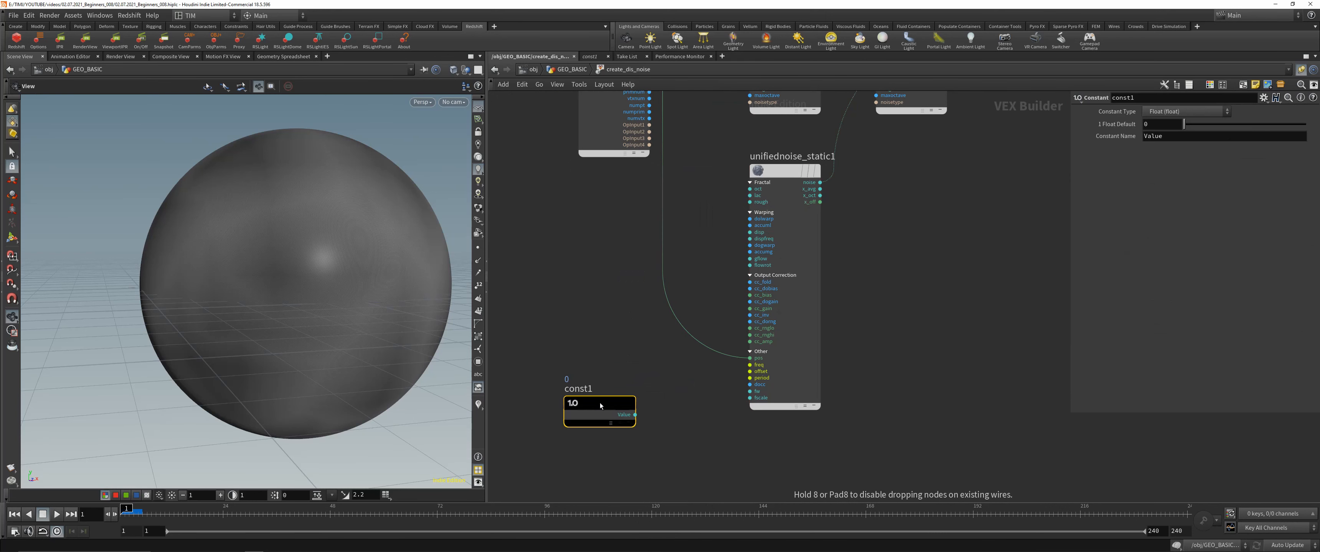
left_click_drag(513, 340, 654, 496)
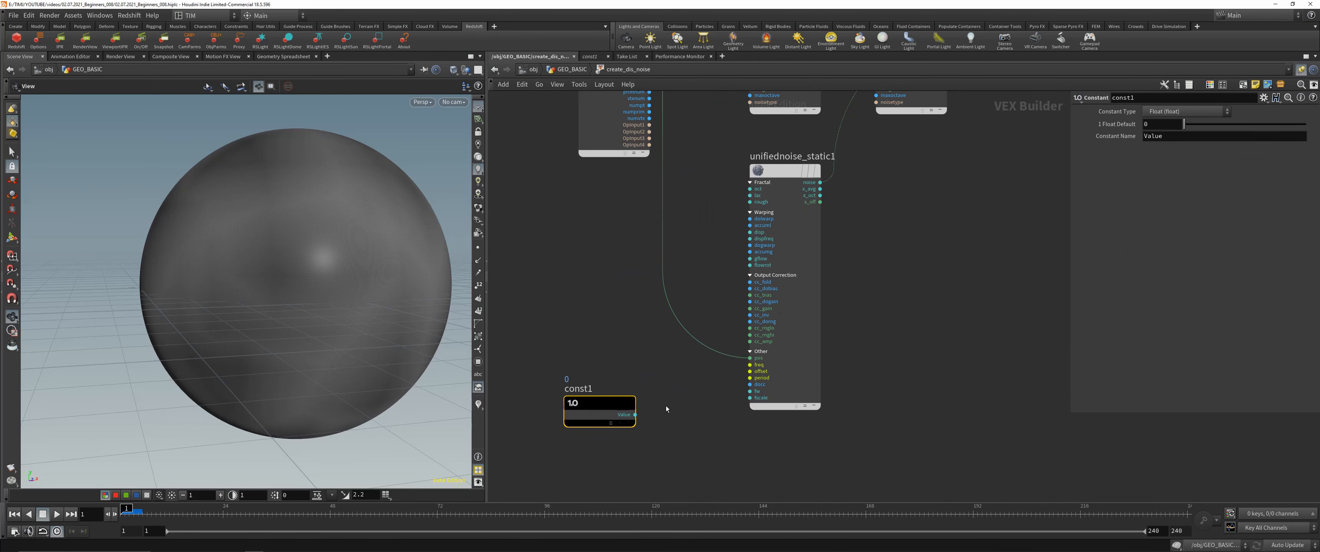
Wire const1's value output into unifiednoise_static1's freq input.
left_click(685, 388)
middle_click_drag(686, 381, 670, 394)
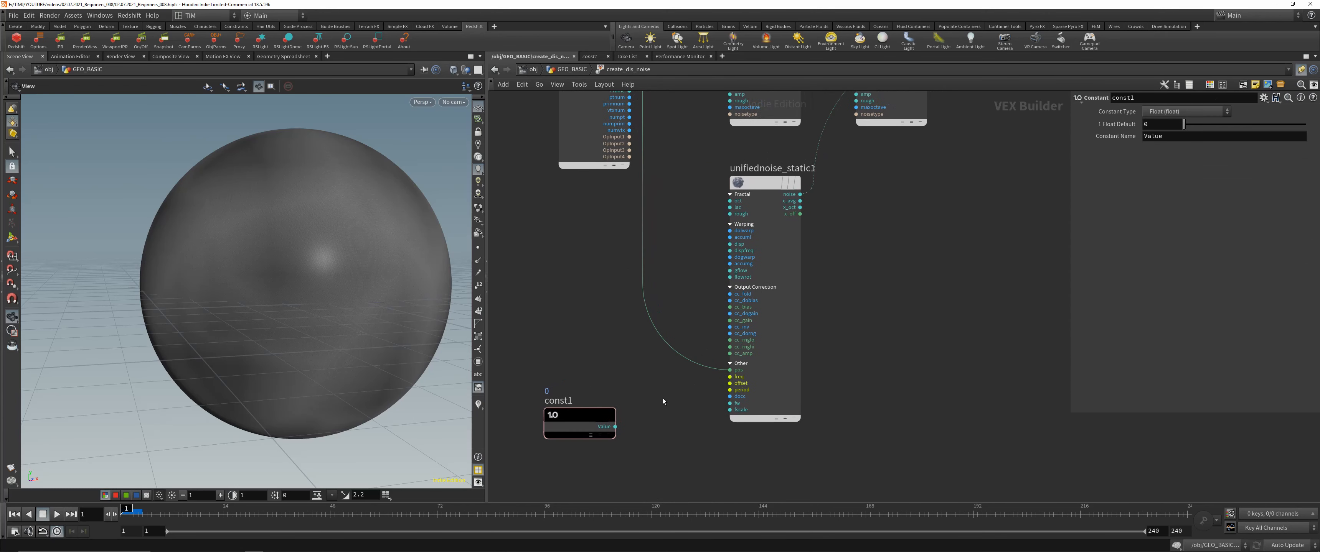
left_click_drag(500, 361, 627, 426)
left_click(615, 426)
left_click(712, 441)
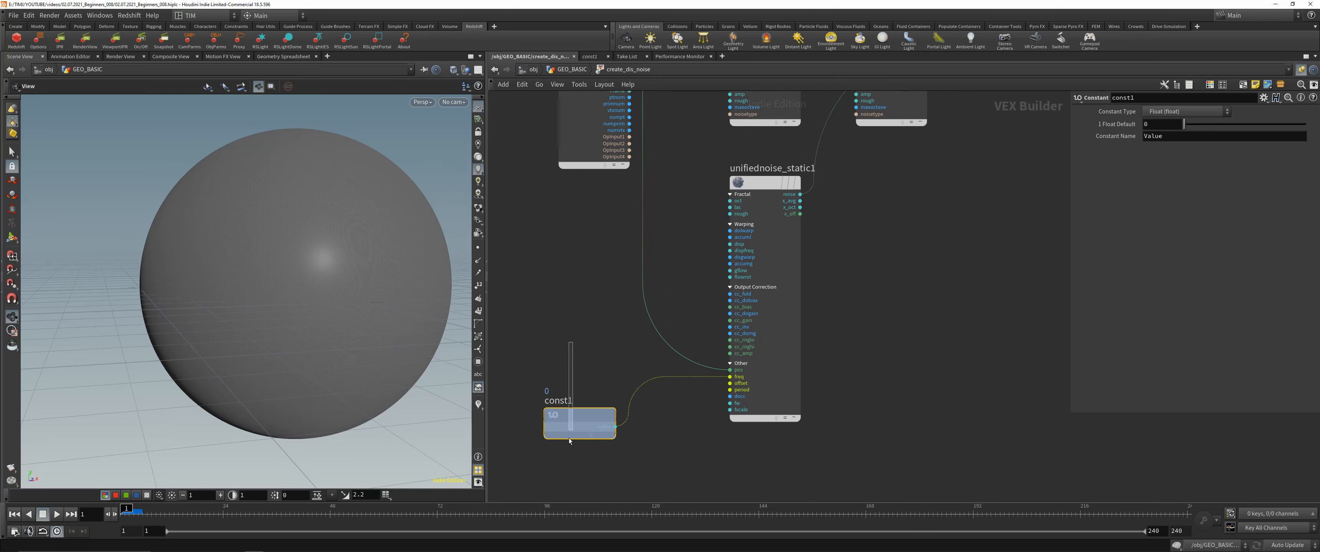
Try 5 as const1's 1 Float Default and settle on 3.
left_click(1149, 124)
type("5")
key("Return")
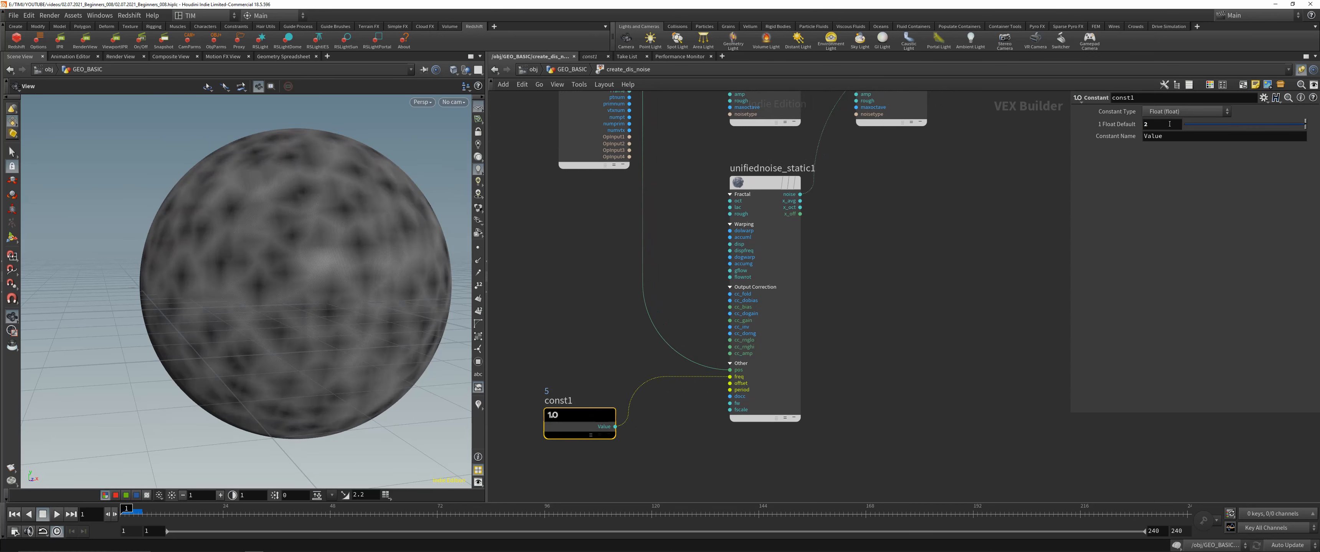
double_click(1162, 124)
type("3")
key("Return")
middle_click_drag(899, 200, 852, 234)
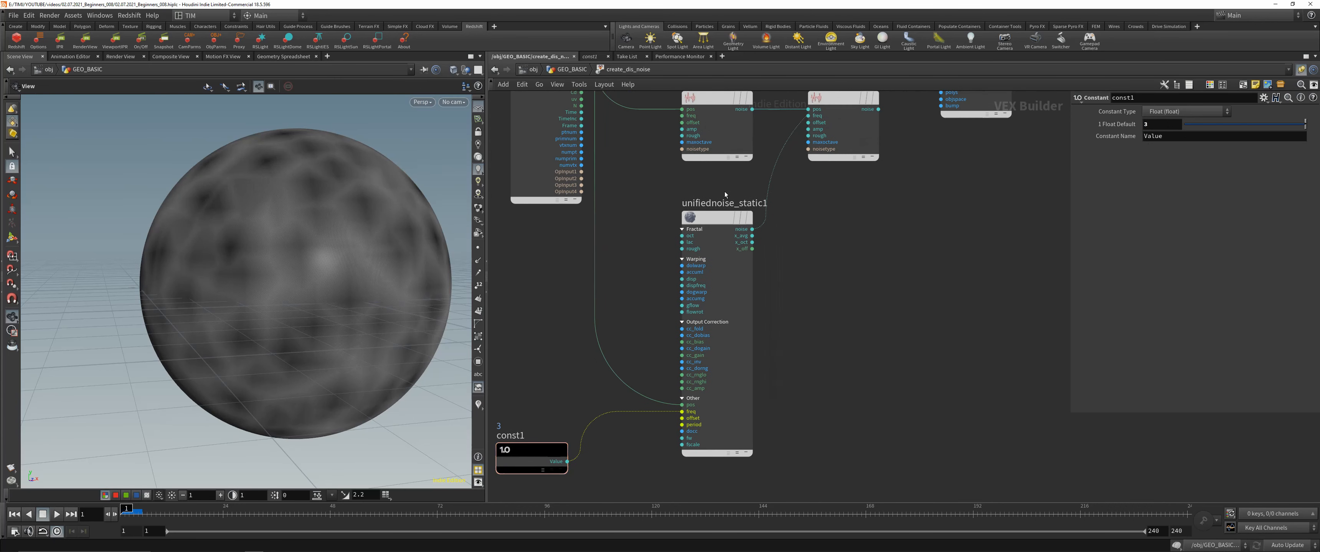
Move unifiednoise_static1's noise wire from Cd to displacenml1's amount and inspect the displaced sphere.
left_click(724, 217)
middle_click_drag(911, 201, 802, 314)
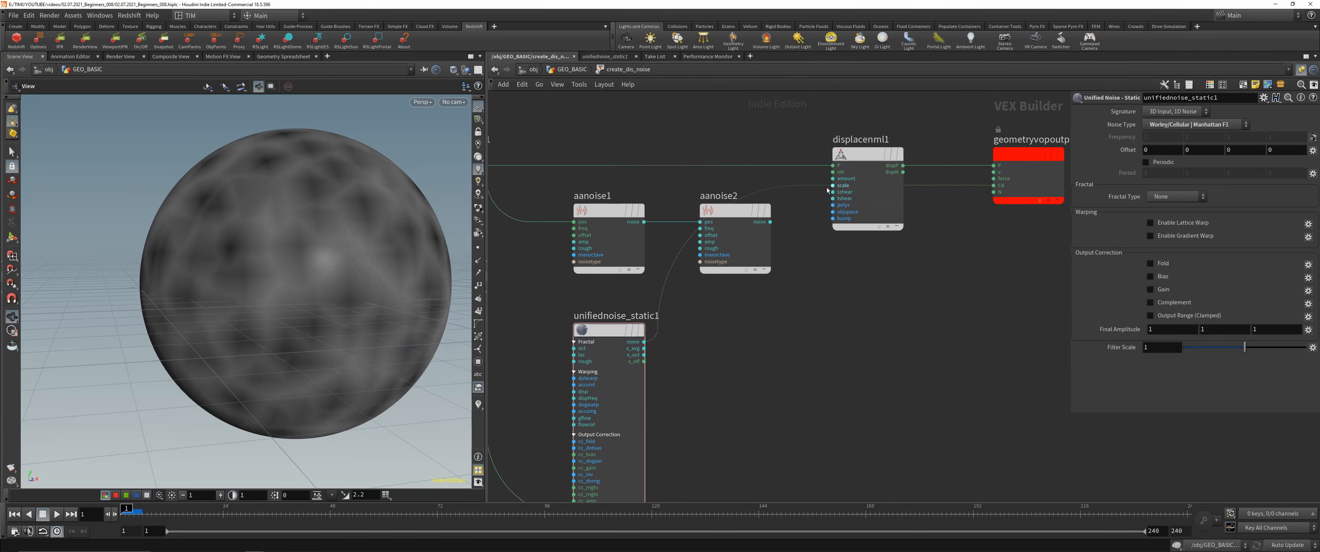
left_click_drag(827, 190, 834, 179)
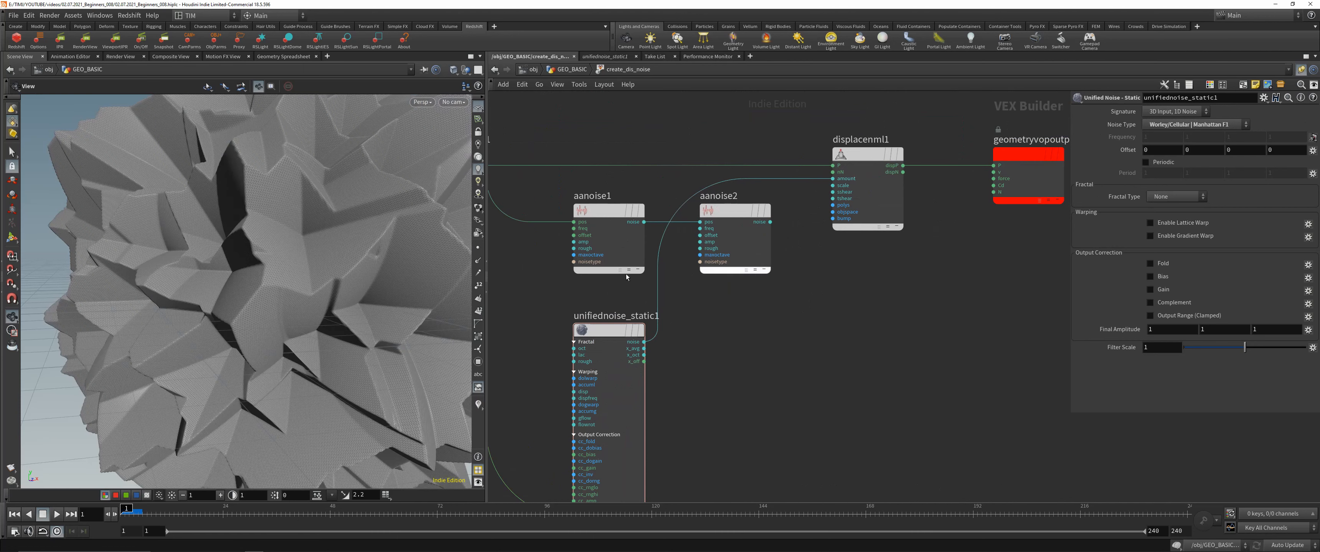
right_click_drag(400, 153, 238, 279)
middle_click_drag(356, 176, 301, 251)
right_click_drag(302, 251, 334, 224)
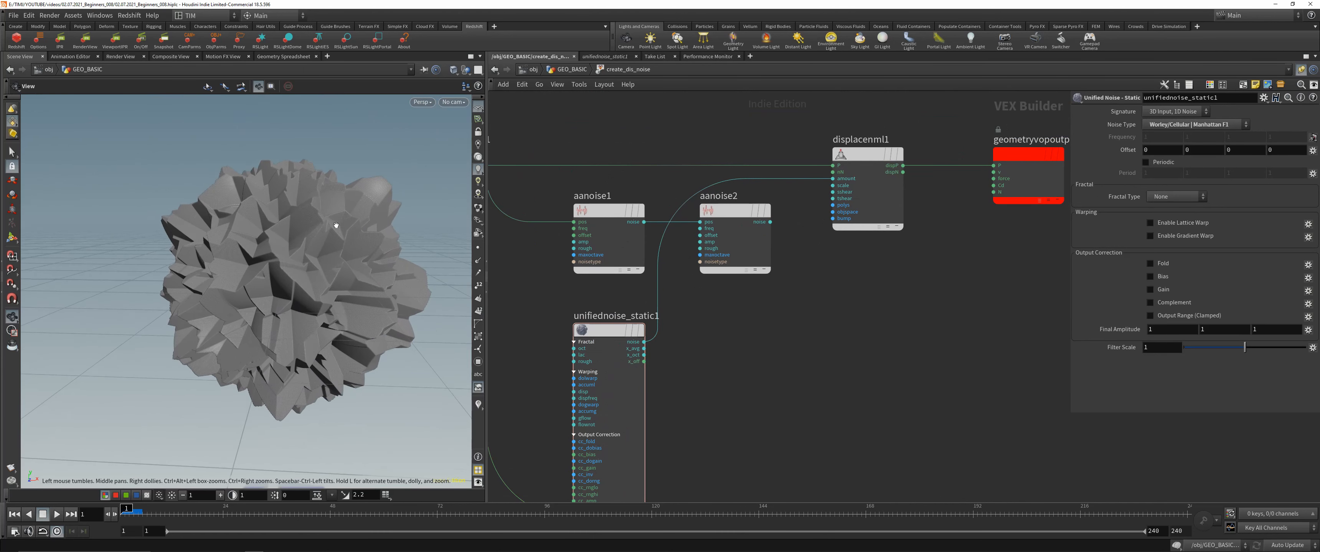
left_click_drag(335, 225, 382, 256)
Try a Scale of 0.1 on displacenml1 and restore it to 1.
left_click(871, 195)
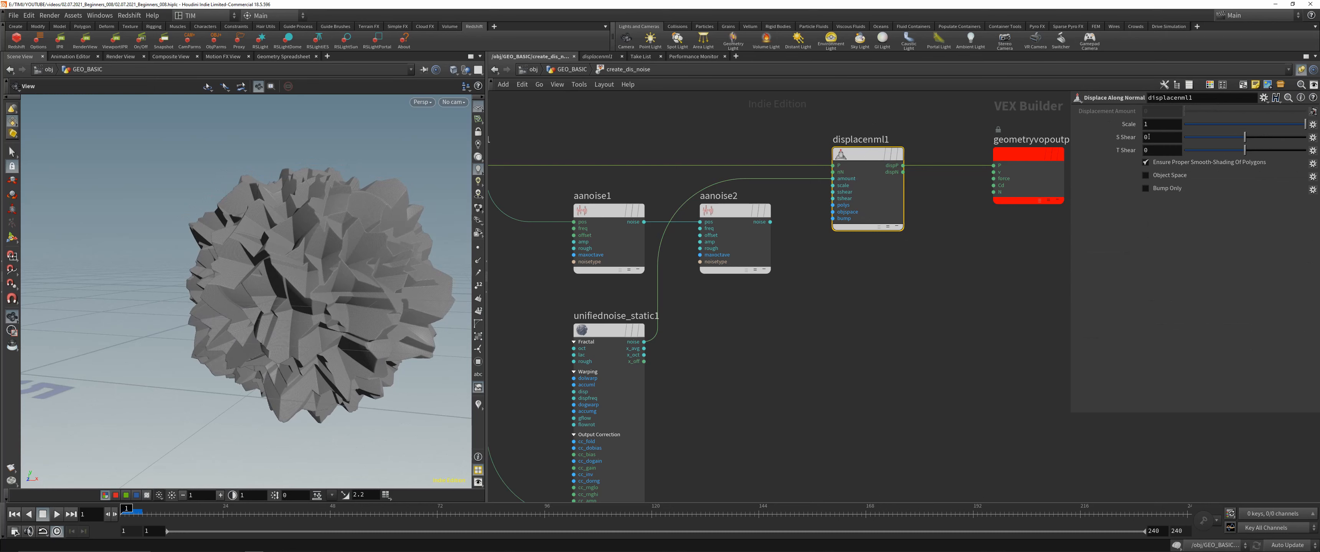
left_click(1153, 123)
type("0.1")
key("Return")
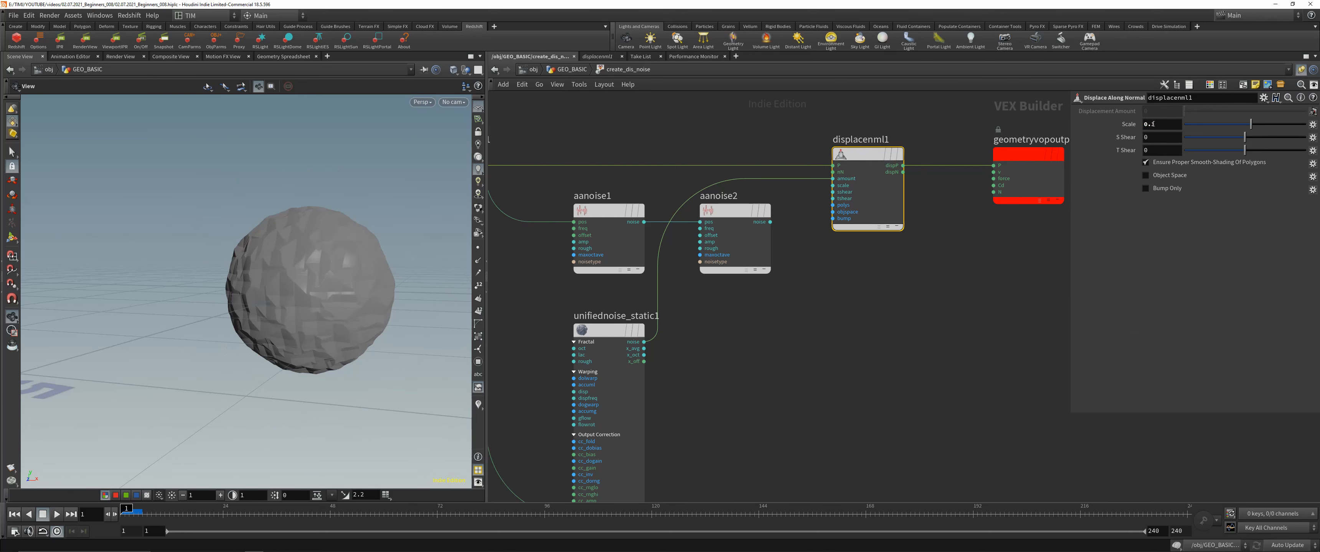
double_click(1153, 123)
key("Return")
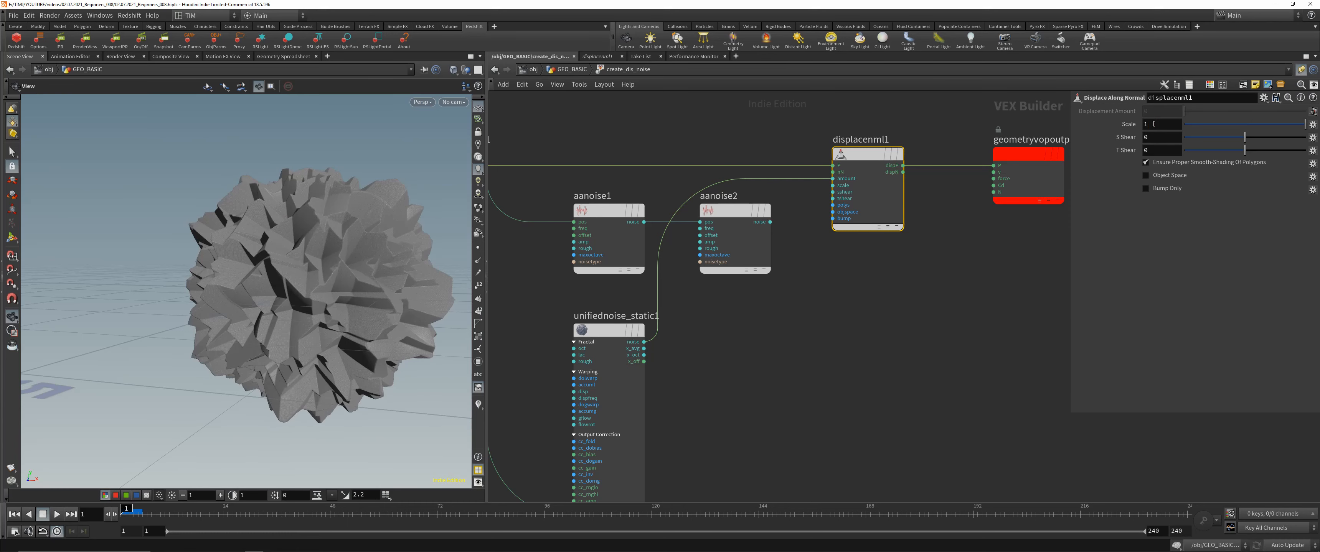
Add a Relative to Bounding Box node and place it above aanoise1.
scroll(238, 303, "up", 3)
scroll(836, 339, "down", 4)
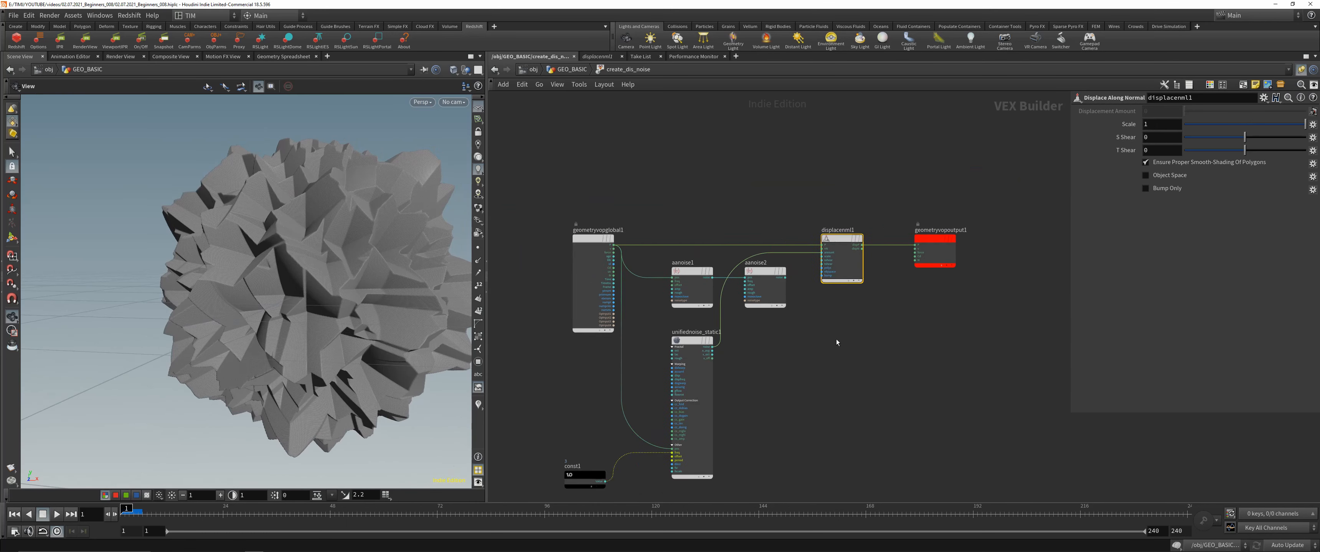
scroll(672, 261, "up", 4)
left_click(726, 204)
scroll(650, 242, "up", 2)
key("Tab")
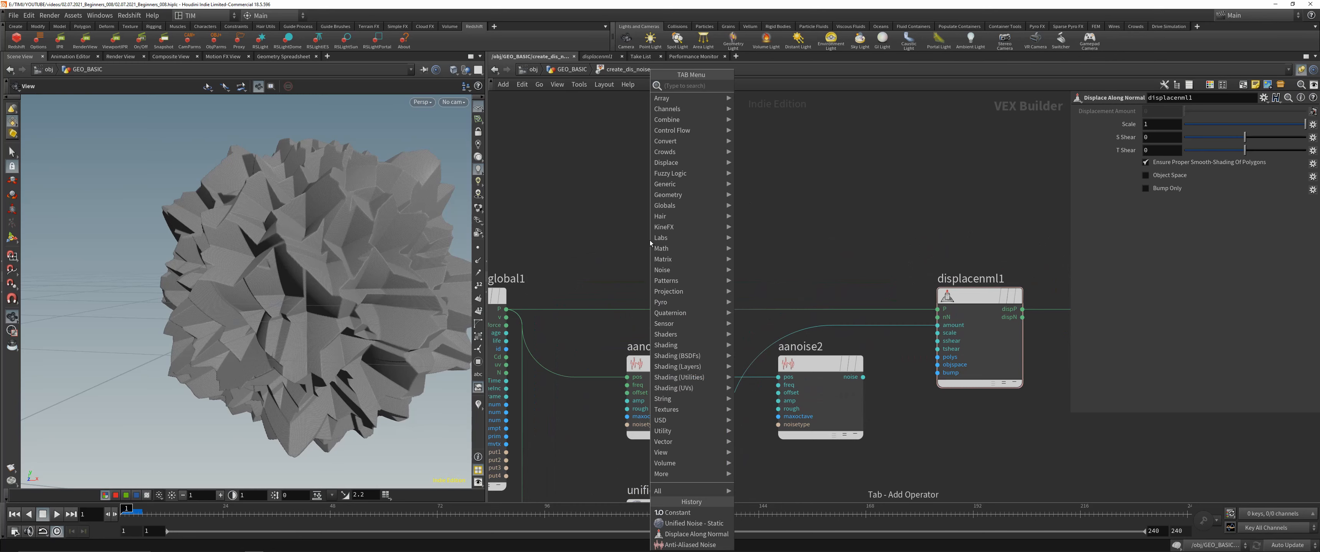
type("r")
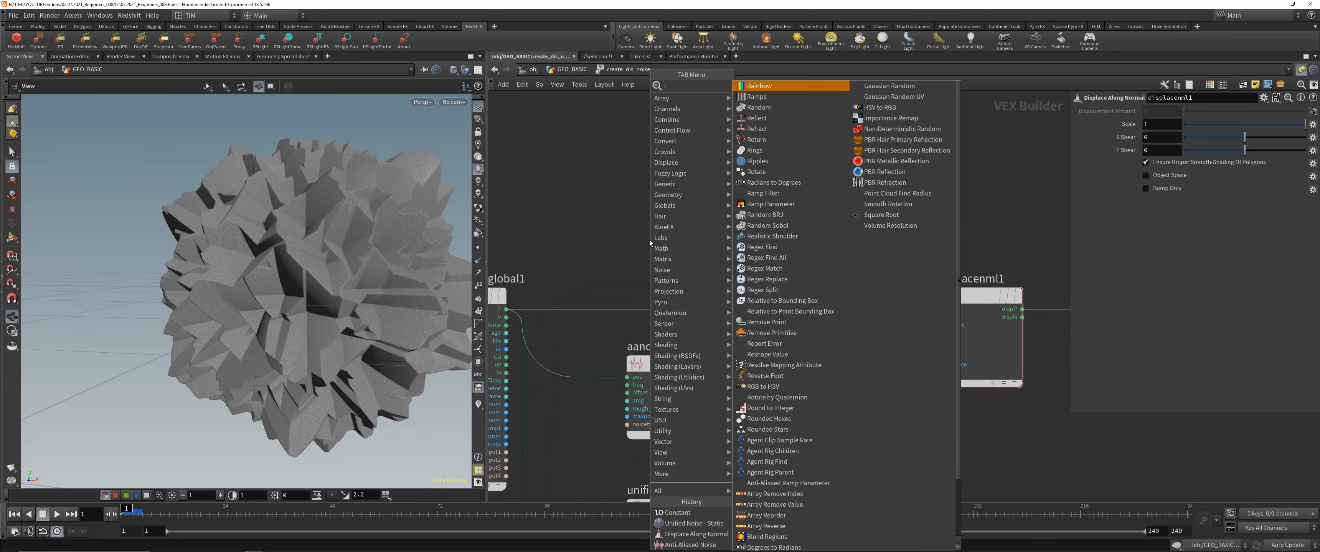
type("el")
left_click(759, 87)
left_click(651, 230)
left_click_drag(658, 211, 675, 211)
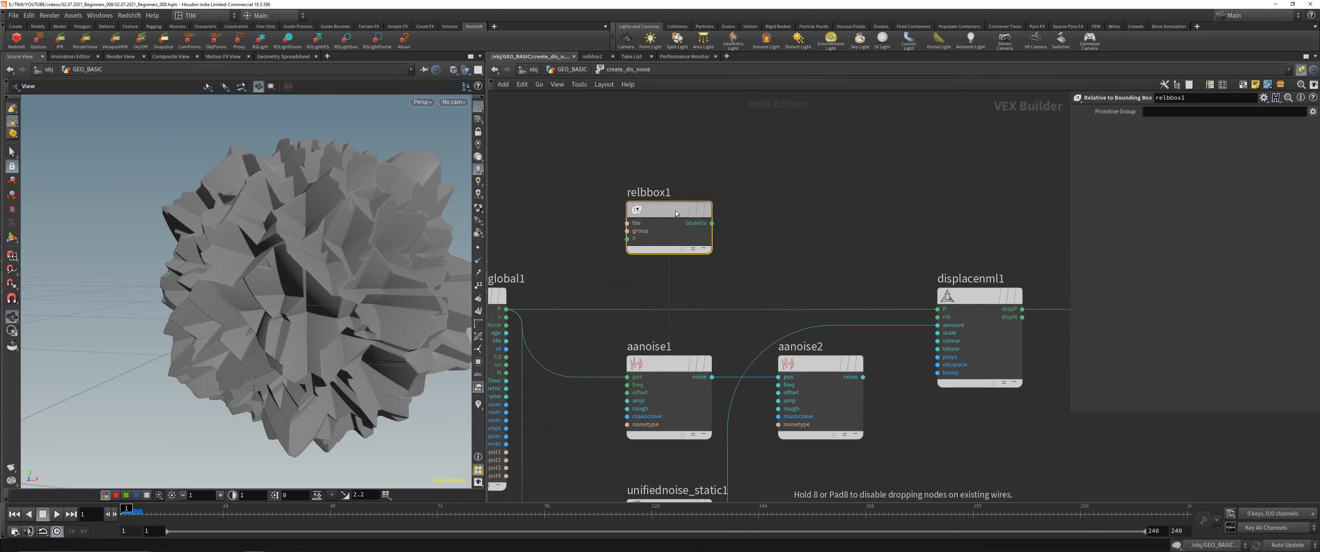
Wire geometryvopglobal1's P output into relbbox1's P input and its OpInput1 output into the file input.
middle_click_drag(609, 262, 695, 227)
left_click(713, 205)
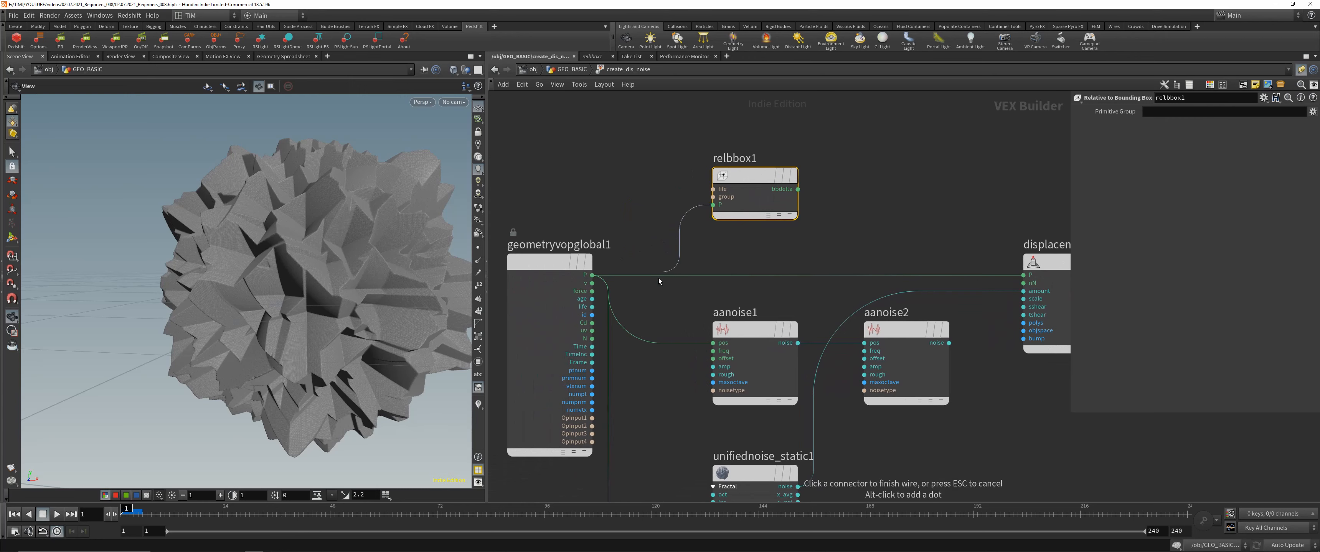
left_click(591, 275)
left_click(712, 189)
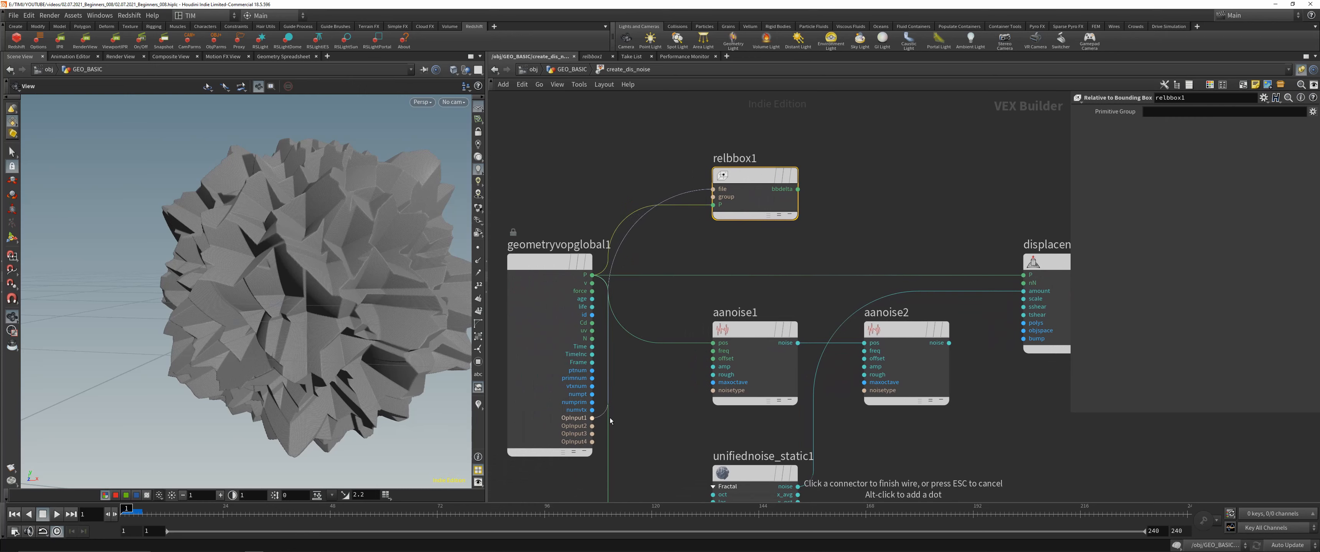
left_click(591, 418)
key("l")
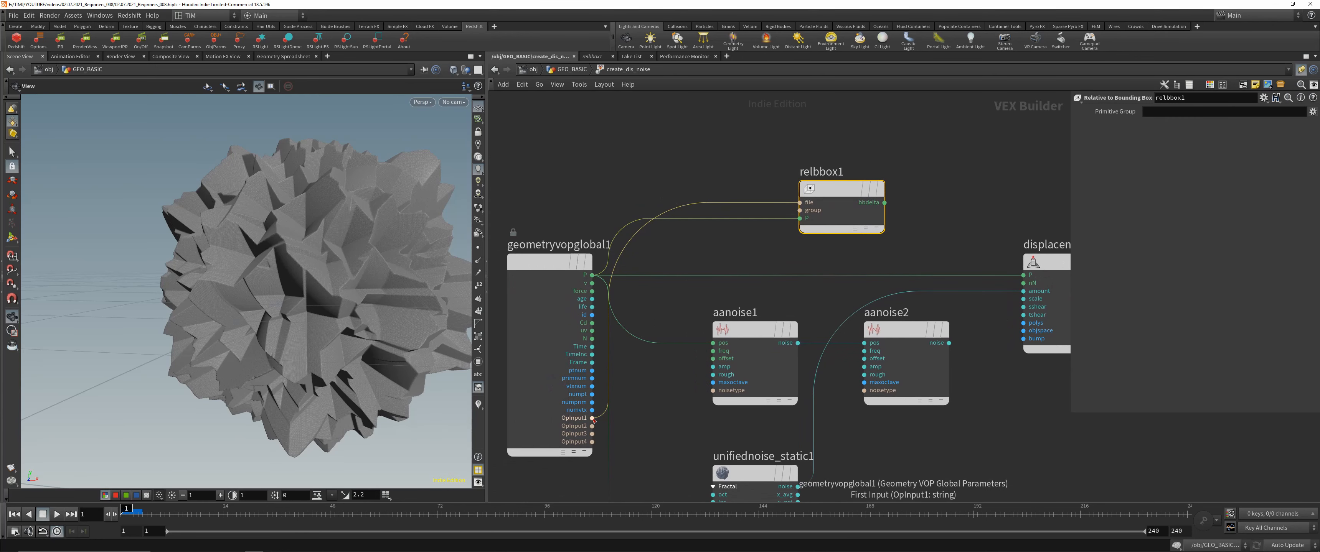
Wire relbbox1's bbdelta output into geometryvopoutput1's Cd input and inspect the colours on the displaced sphere.
middle_click_drag(934, 188, 670, 225)
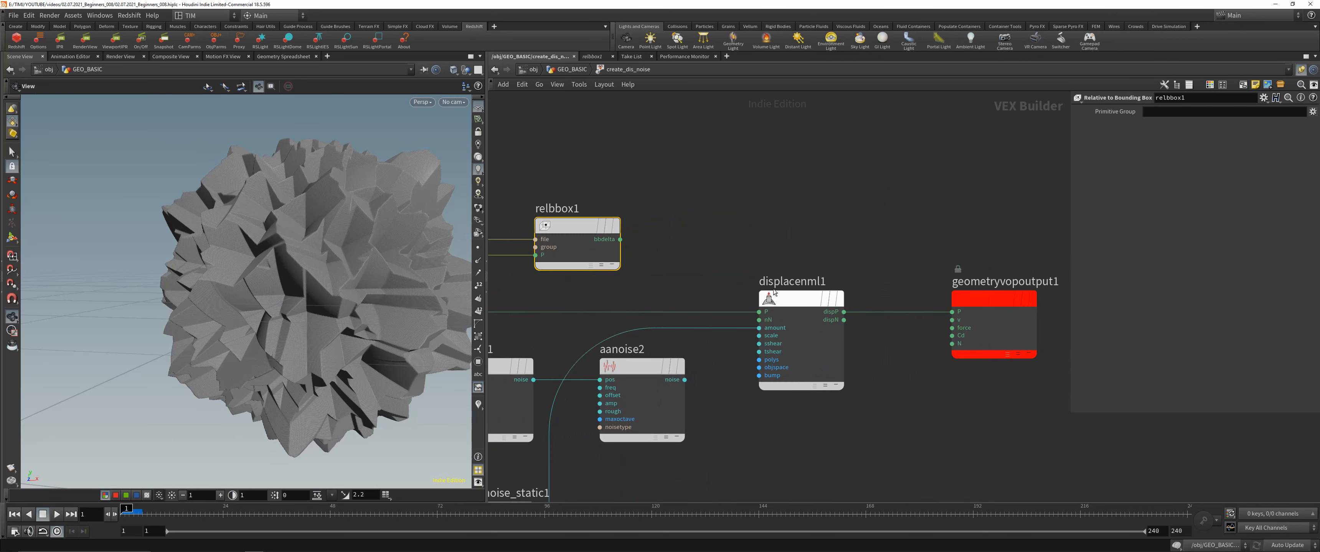
left_click(621, 239)
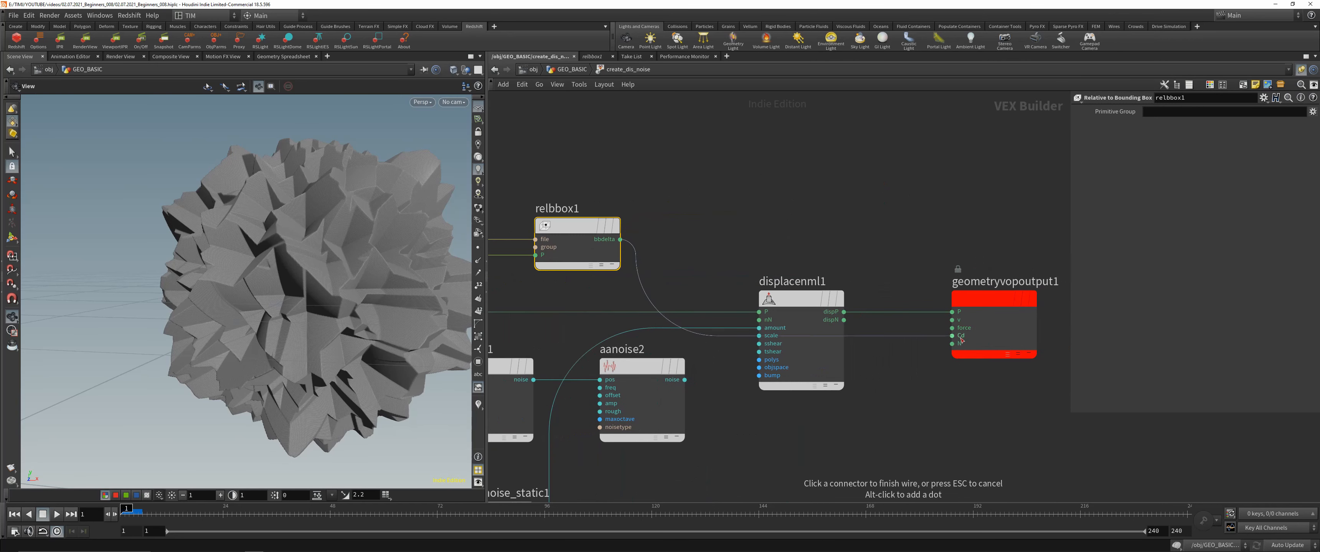
left_click(951, 336)
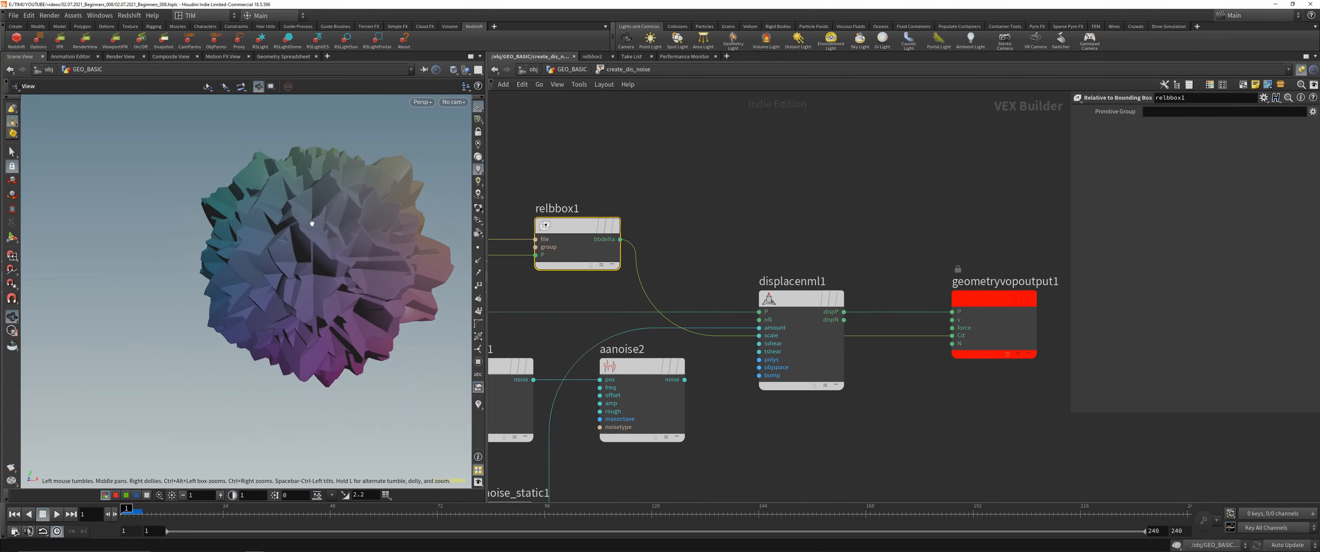
left_click_drag(984, 302, 1038, 187)
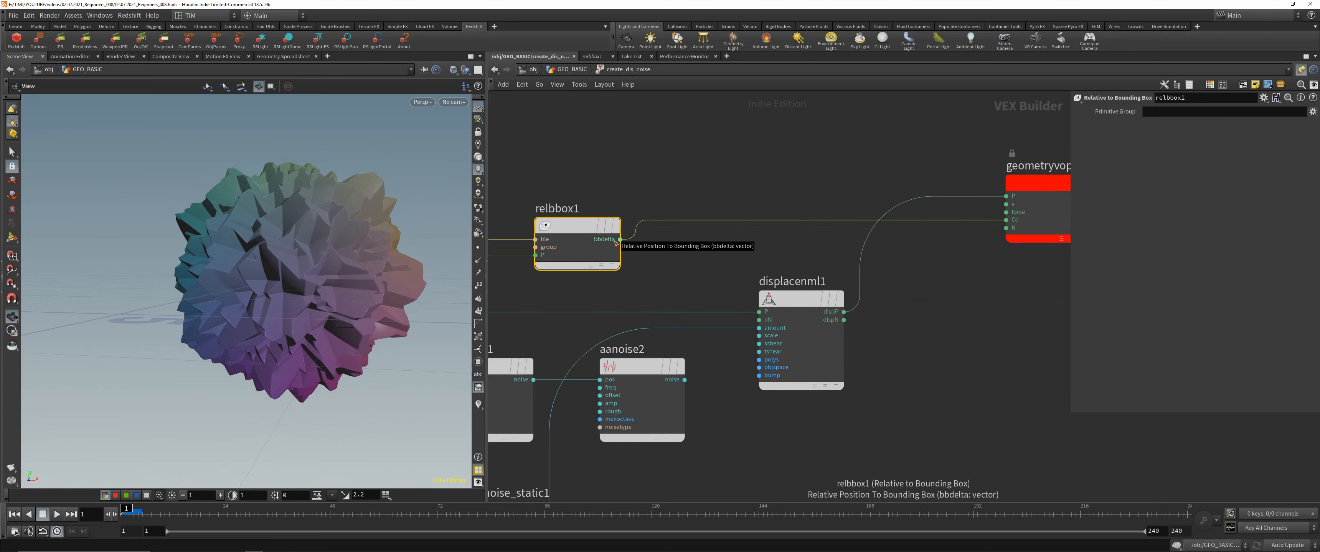
left_click_drag(263, 277, 281, 290)
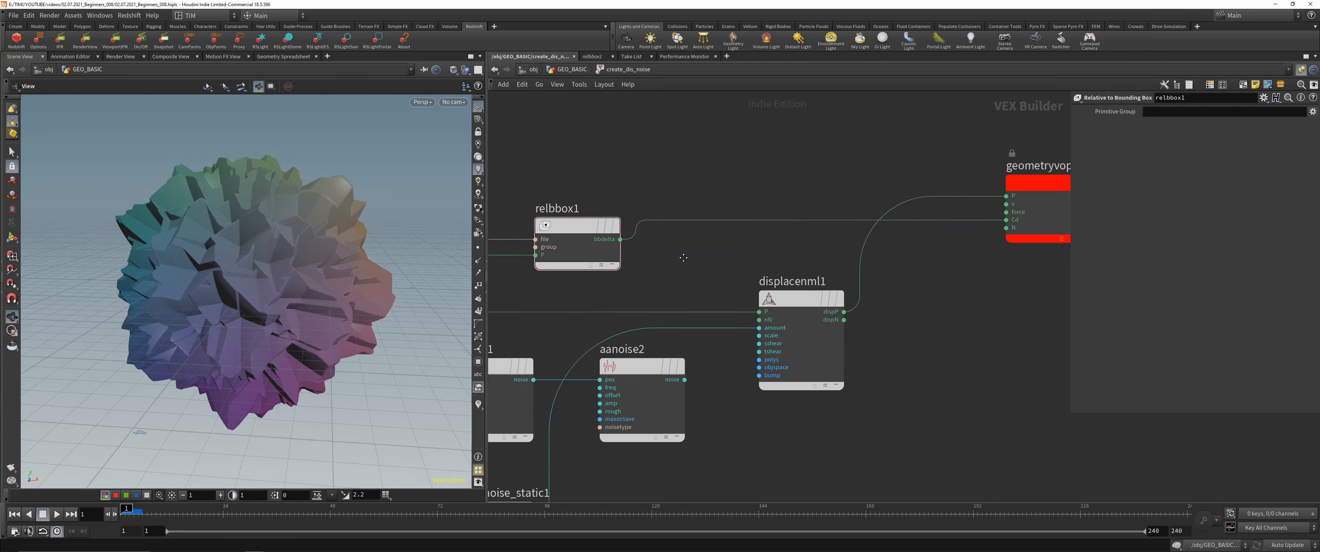
Add a Vector to Float node beside relbbox1 and wire the bbdelta output into its vec input.
middle_click_drag(684, 262, 681, 286)
key("Tab")
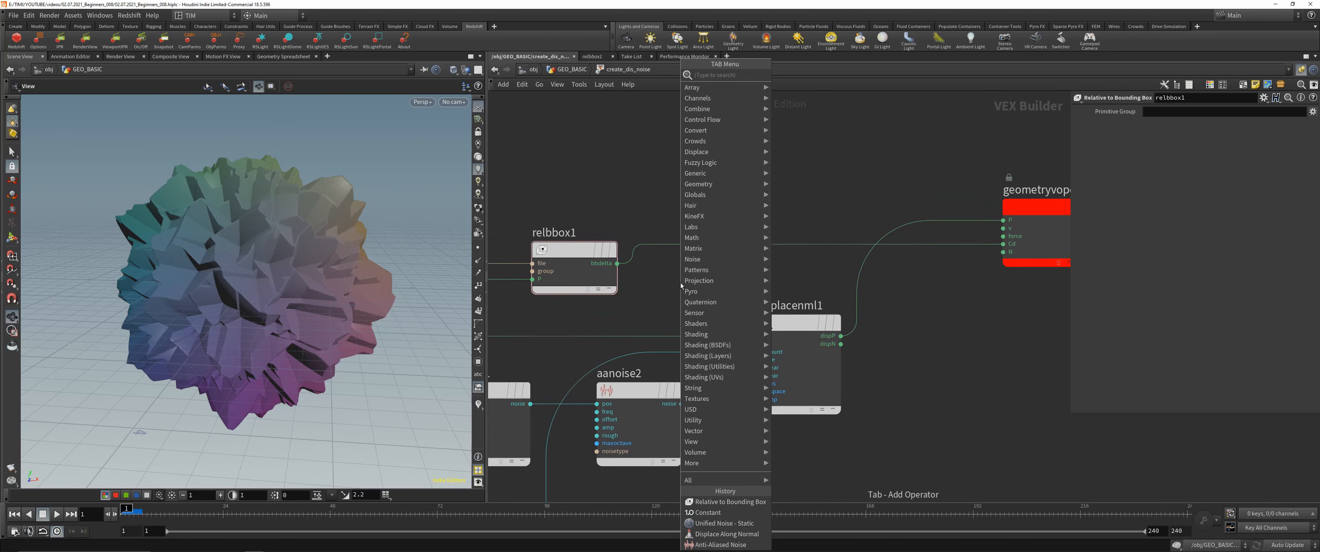
type("vtf")
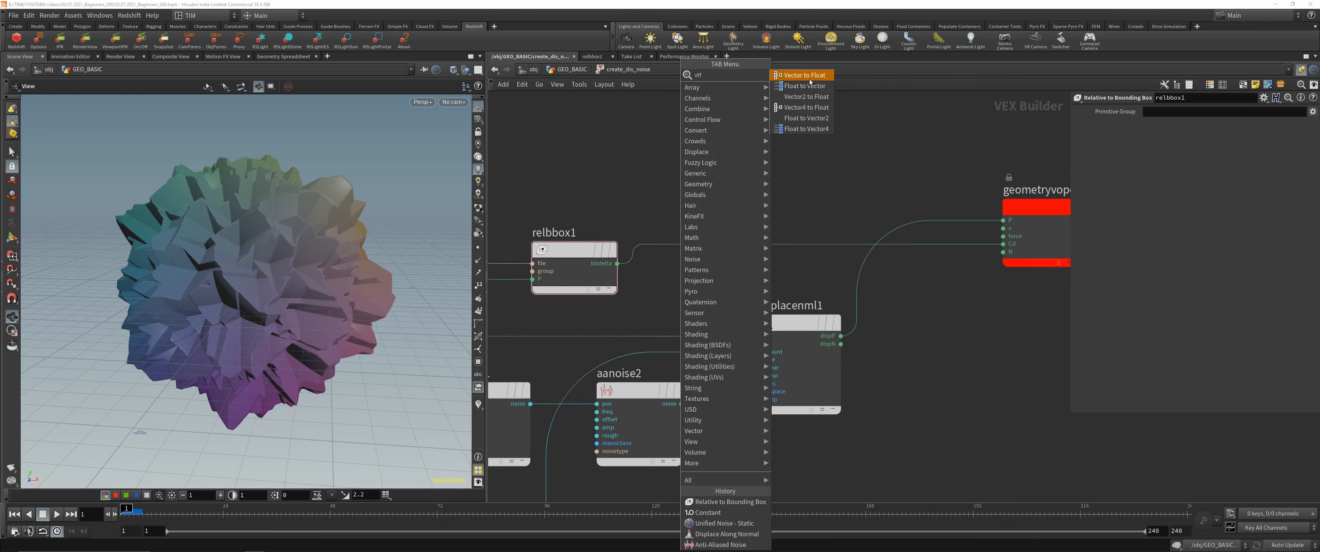
key("Return")
left_click(733, 208)
left_click(617, 264)
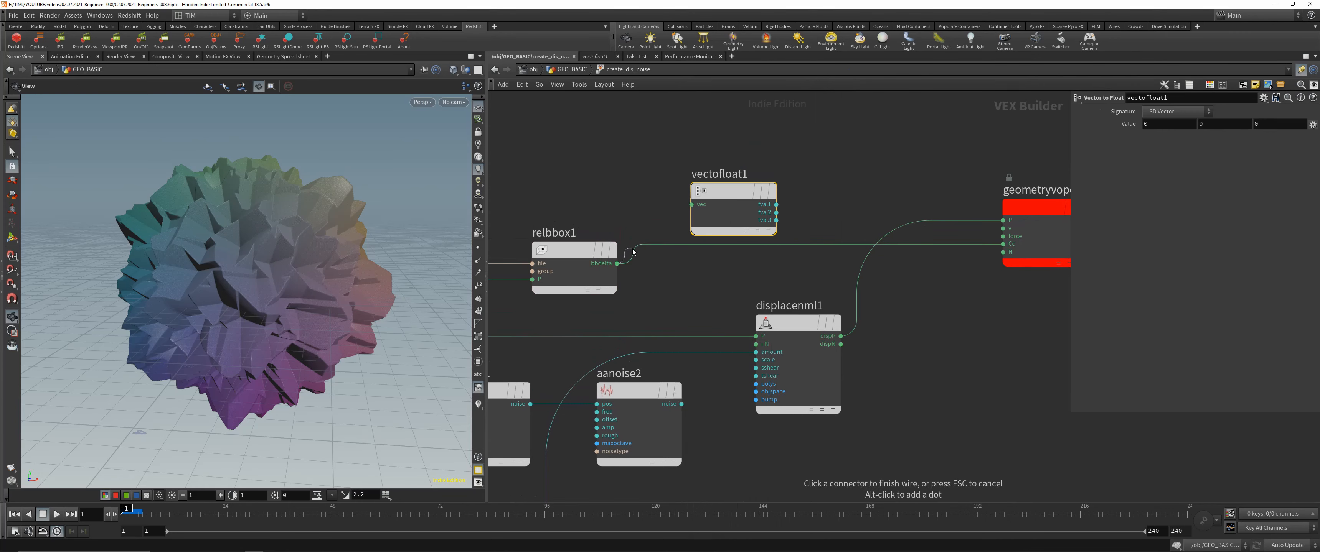
left_click(692, 205)
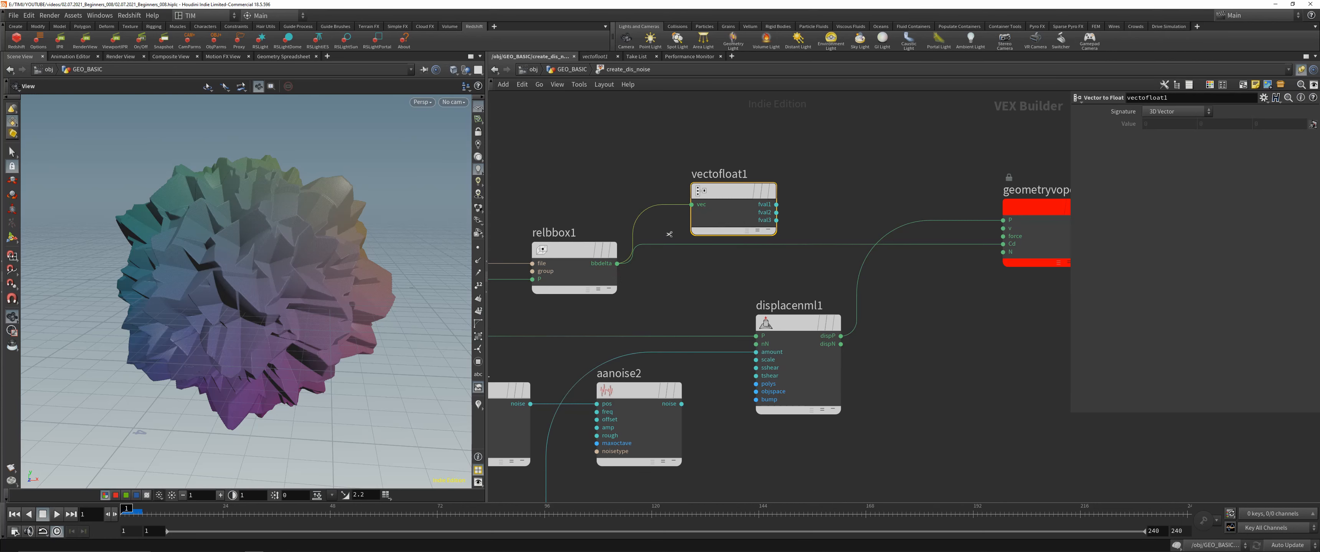
Cut the bbdelta wire to Cd and bypass displacenml1, spacing vectofloat1 and displacenml1 apart.
left_click_drag(669, 234, 673, 250)
left_click_drag(735, 191, 797, 338)
key("q")
middle_click_drag(775, 236, 719, 249)
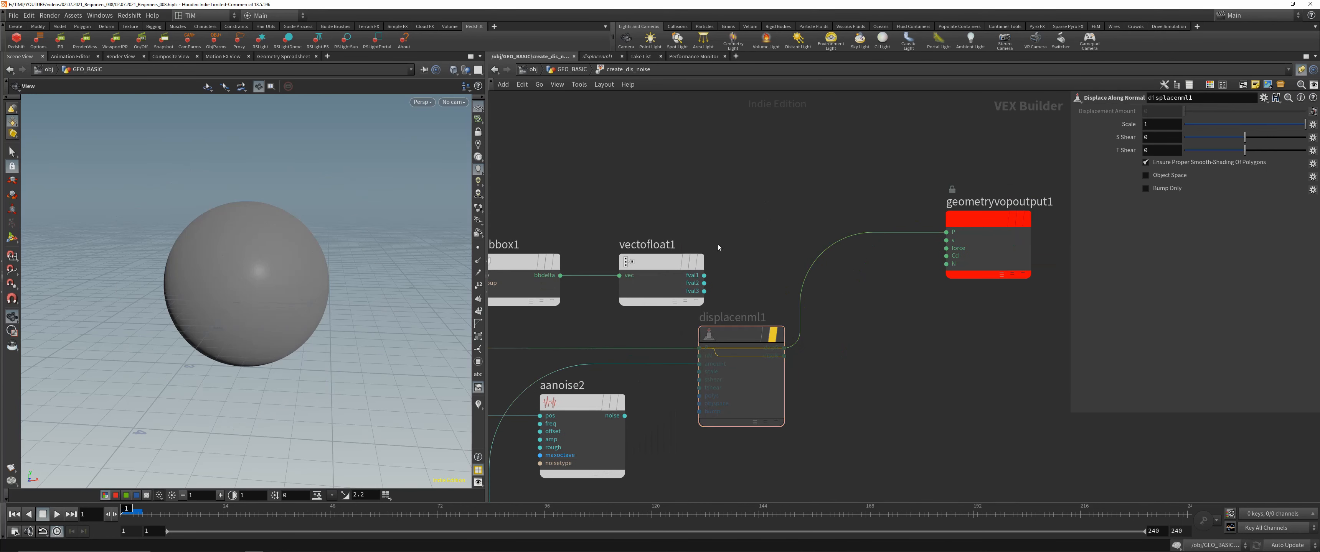
left_click_drag(657, 262, 637, 264)
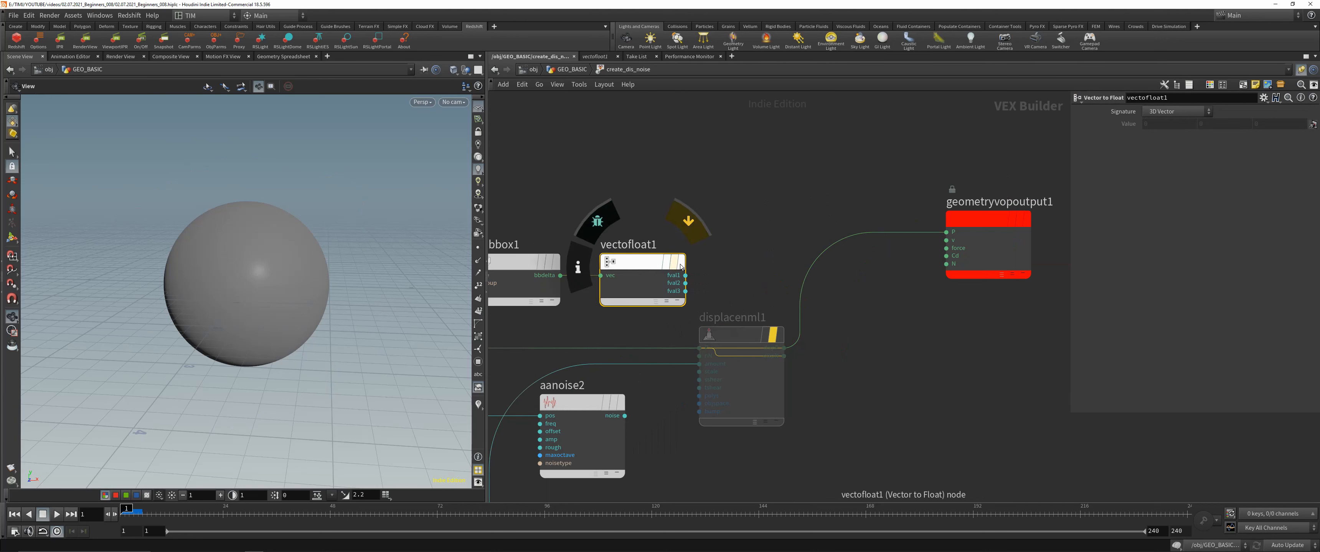
left_click(727, 253)
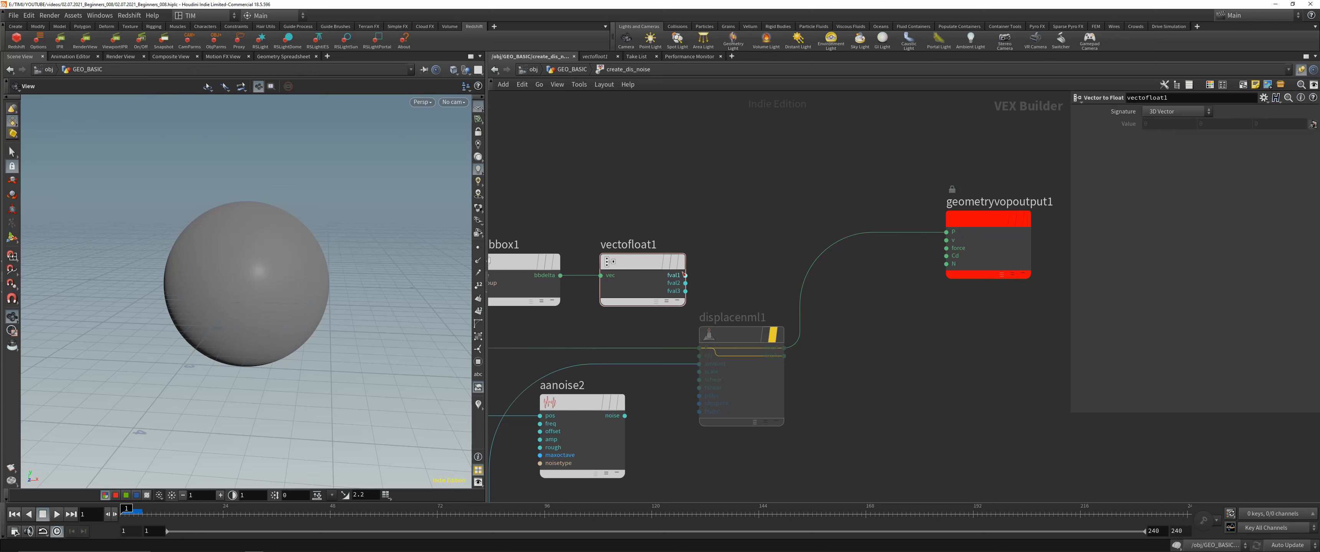
Wire vectofloat1's fval1 output into geometryvopoutput1's Cd input and inspect the gradient on the plain sphere.
left_click_drag(684, 275, 950, 257)
scroll(256, 226, "up", 5)
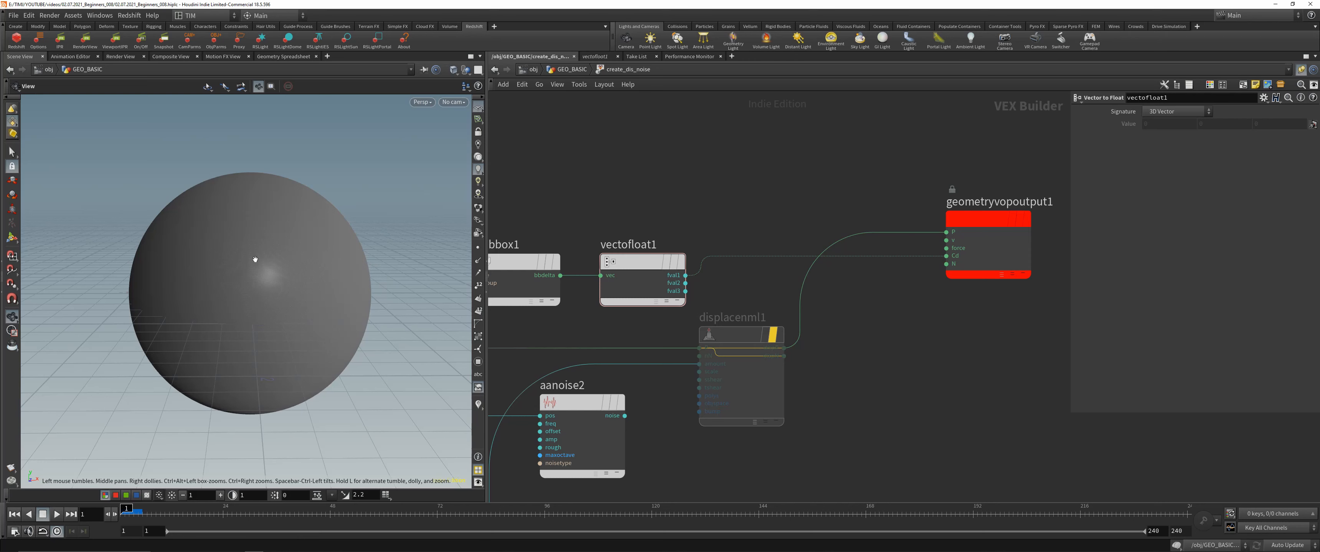
left_click_drag(280, 280, 313, 280)
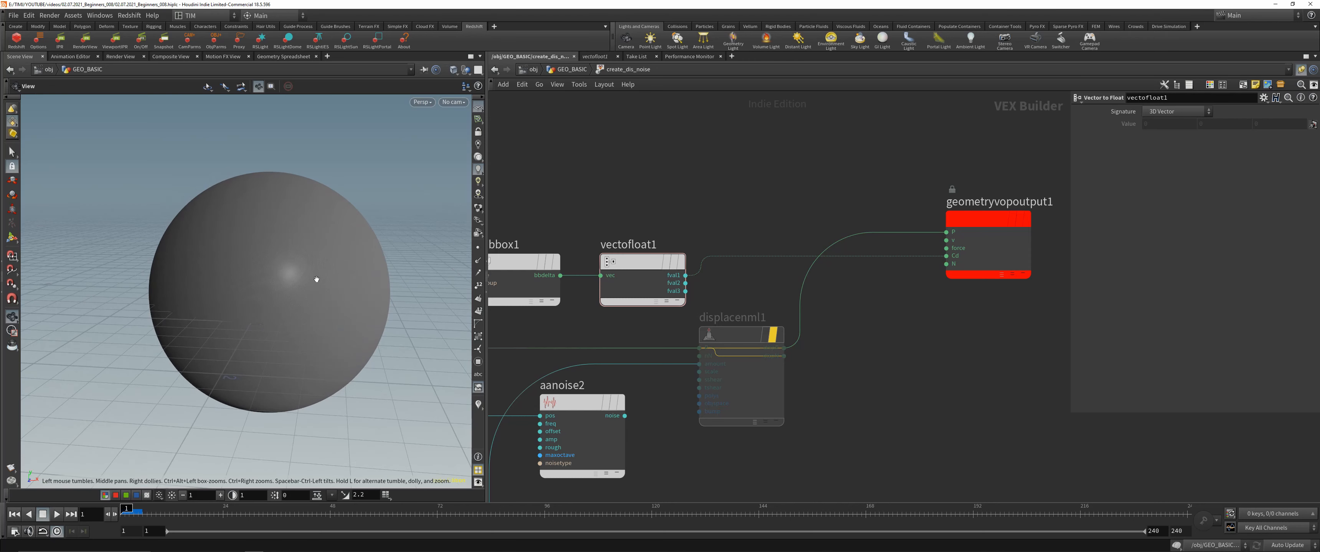
Switch the Cd input to vectofloat1's fval2 output and examine the sphere's vertical gradient.
left_click(685, 283)
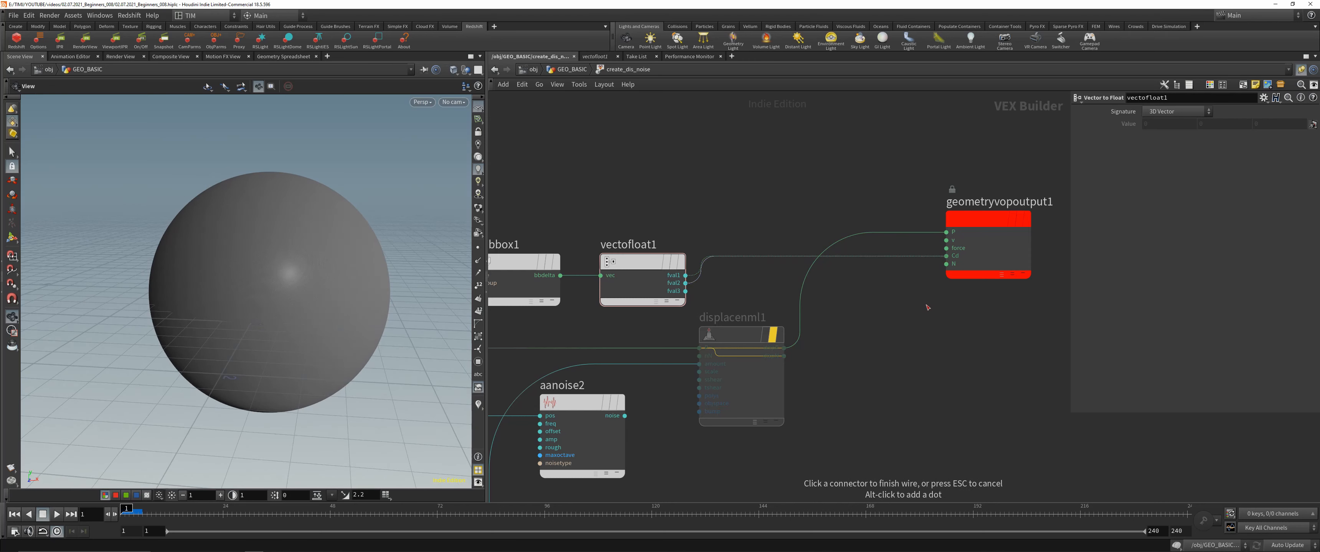
left_click(946, 257)
left_click_drag(256, 250, 256, 226)
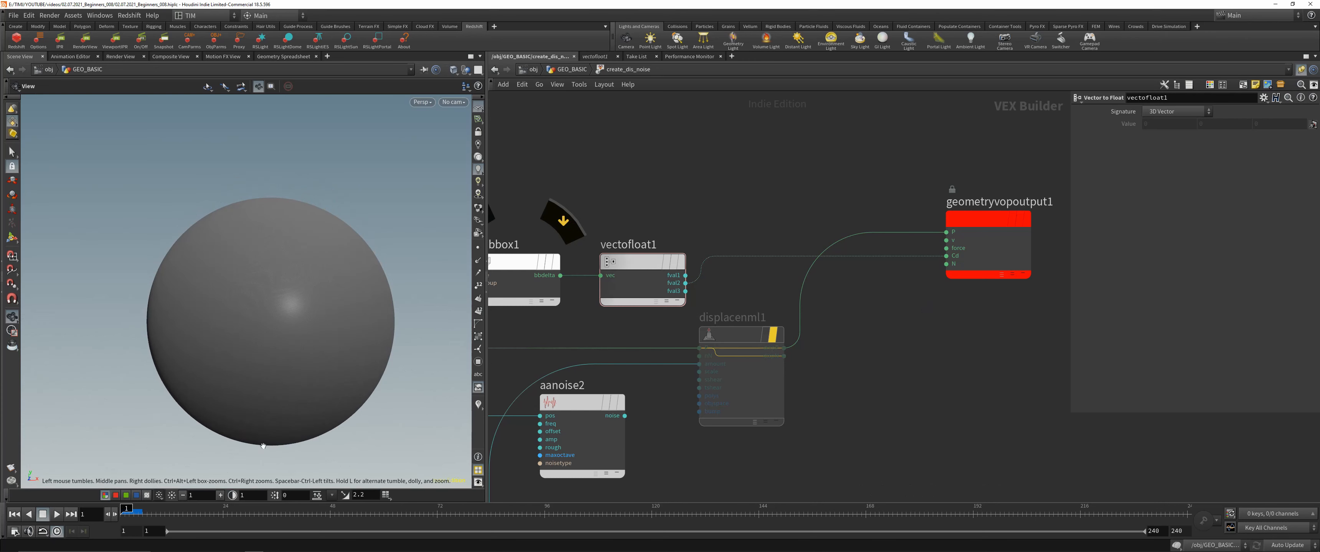
left_click_drag(269, 167, 291, 196)
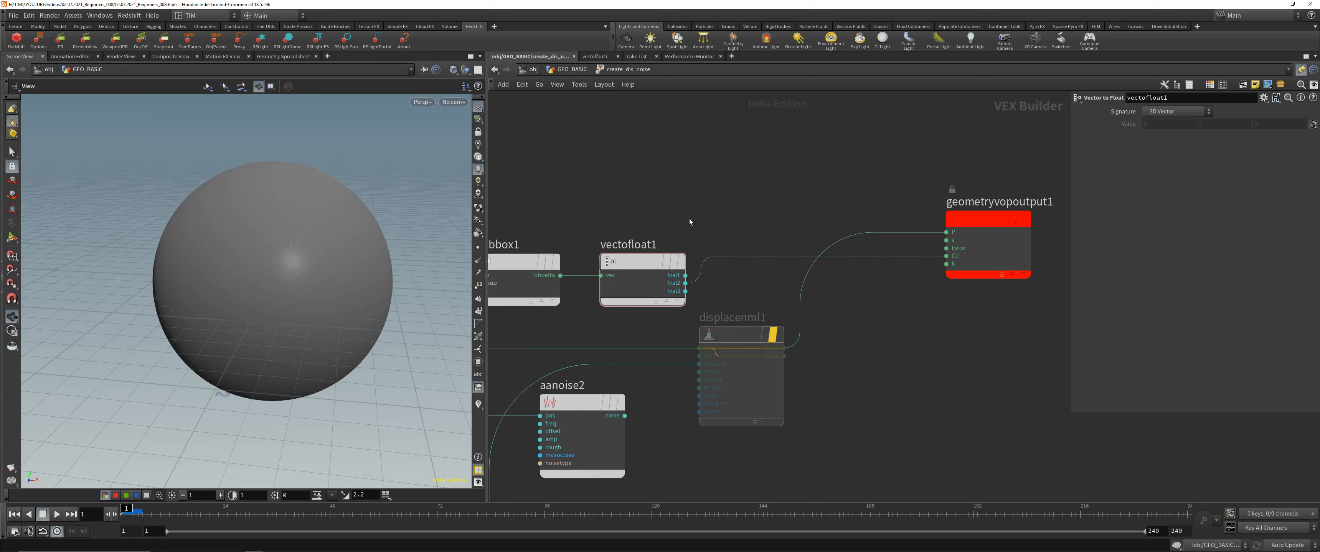
Switch the Cd input to vectofloat1's fval3 output and orbit around the sphere to check its gradient.
left_click(686, 291)
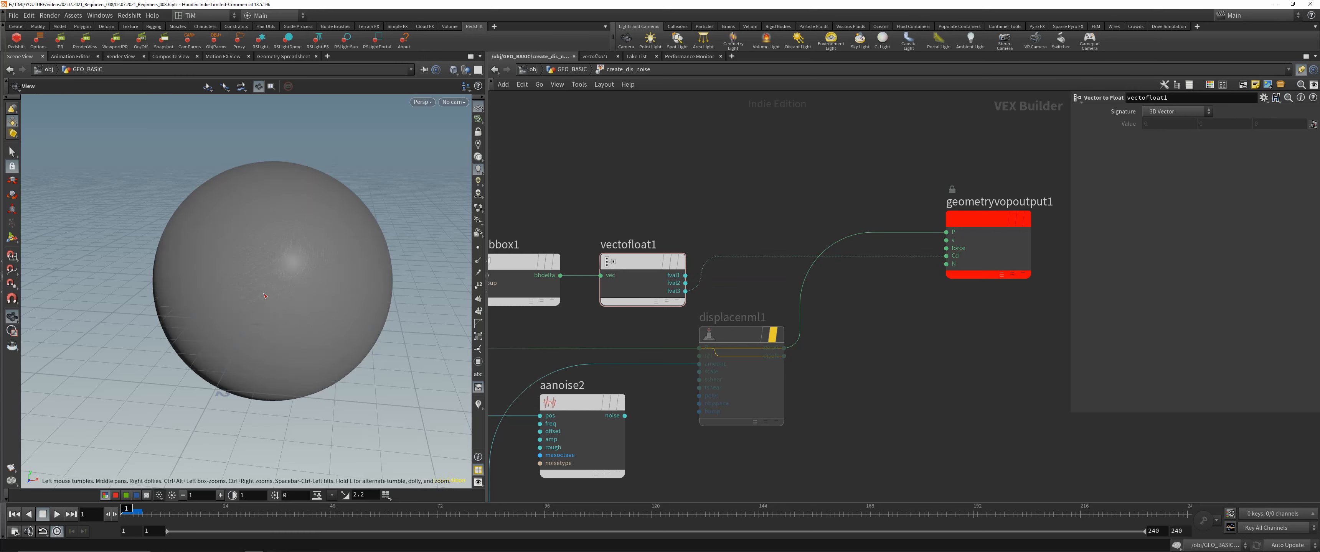
left_click_drag(357, 303, 235, 288)
scroll(338, 302, "down", 4)
mouse_move(337, 302)
left_mouse_down()
mouse_move(323, 300)
mouse_move(342, 296)
left_mouse_up()
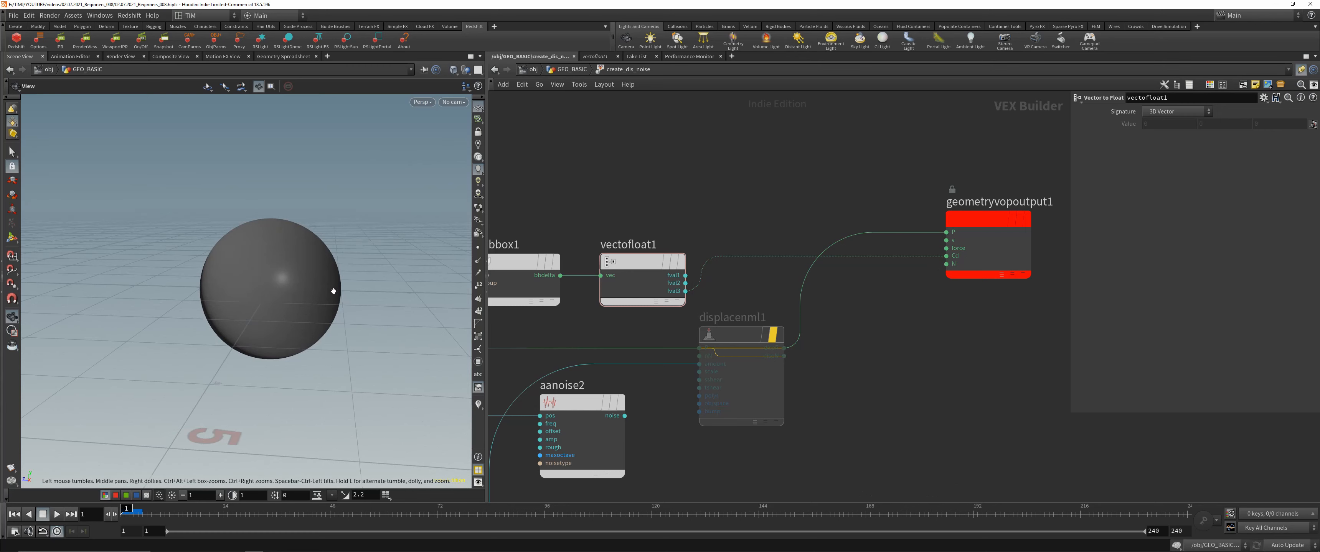
left_click_drag(323, 300, 233, 307)
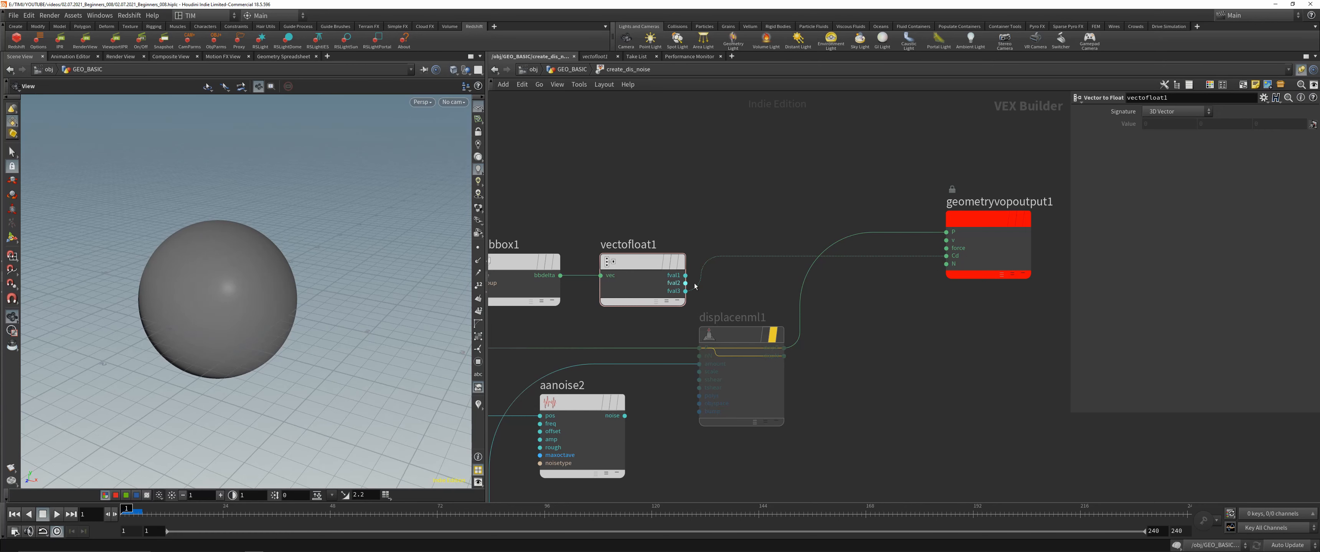
Cut the Cd wire, connect vectofloat1's fval2 output to displacenml1's scale, and re-enable displacenml1 to inspect the displacement.
key("y")
mouse_move(685, 210)
left_mouse_down()
mouse_move(744, 296)
mouse_move(750, 346)
mouse_move(684, 282)
left_mouse_up()
left_click(781, 317)
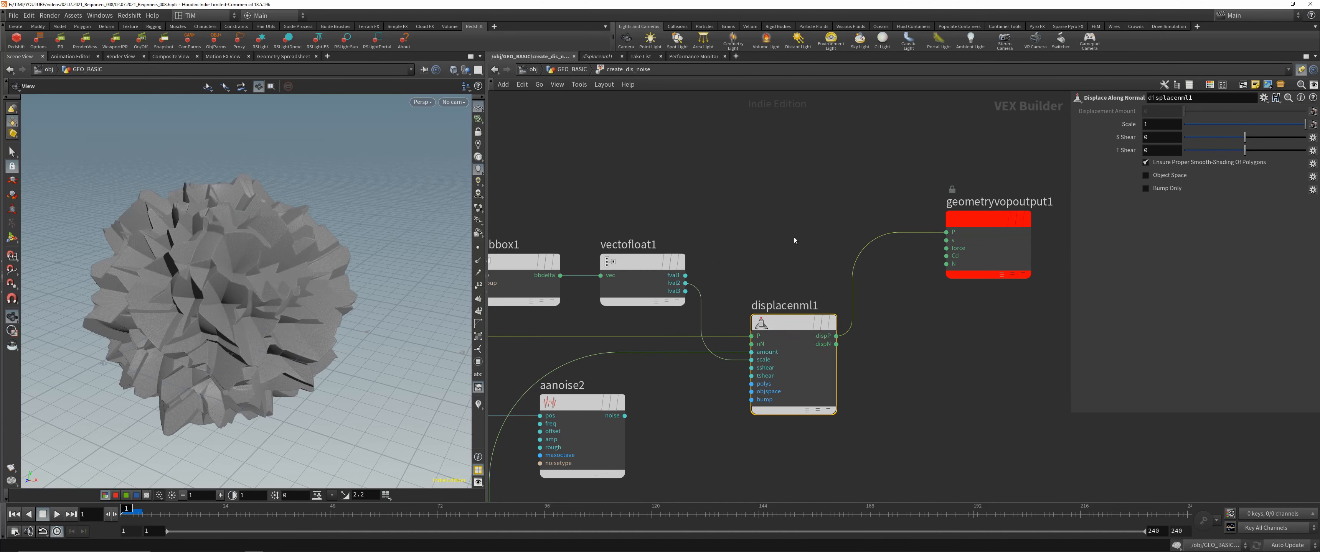
left_click_drag(423, 445, 362, 419)
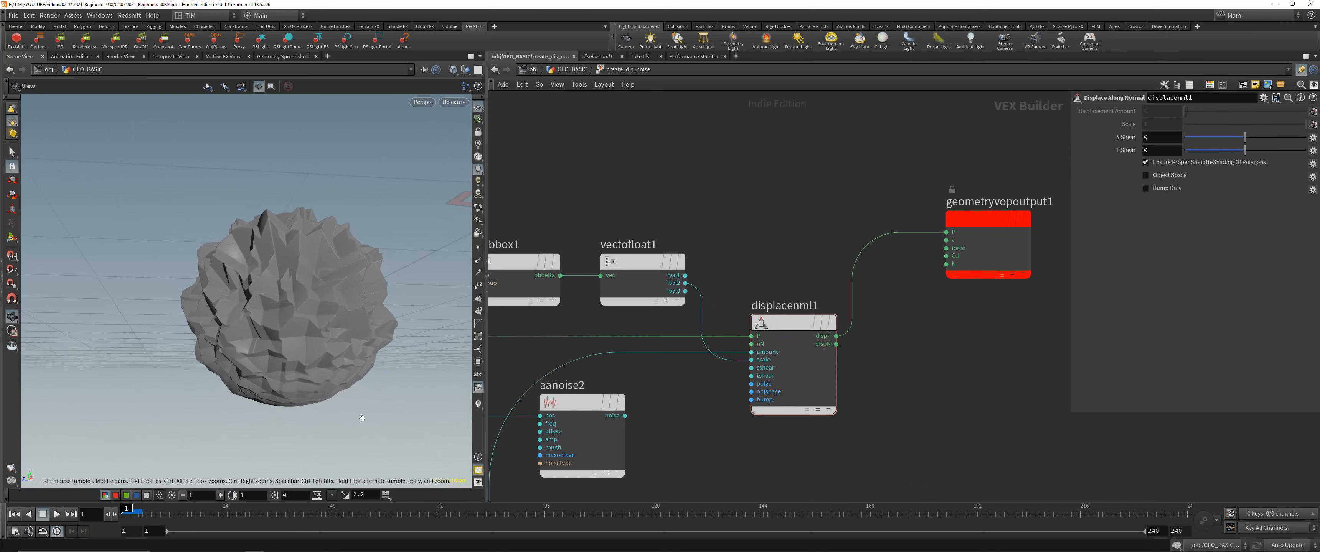
left_click_drag(319, 360, 371, 240)
Move geometryvopoutput1 and displacenml1 farther from vectofloat1 to make room for another node.
scroll(848, 342, "down", 5)
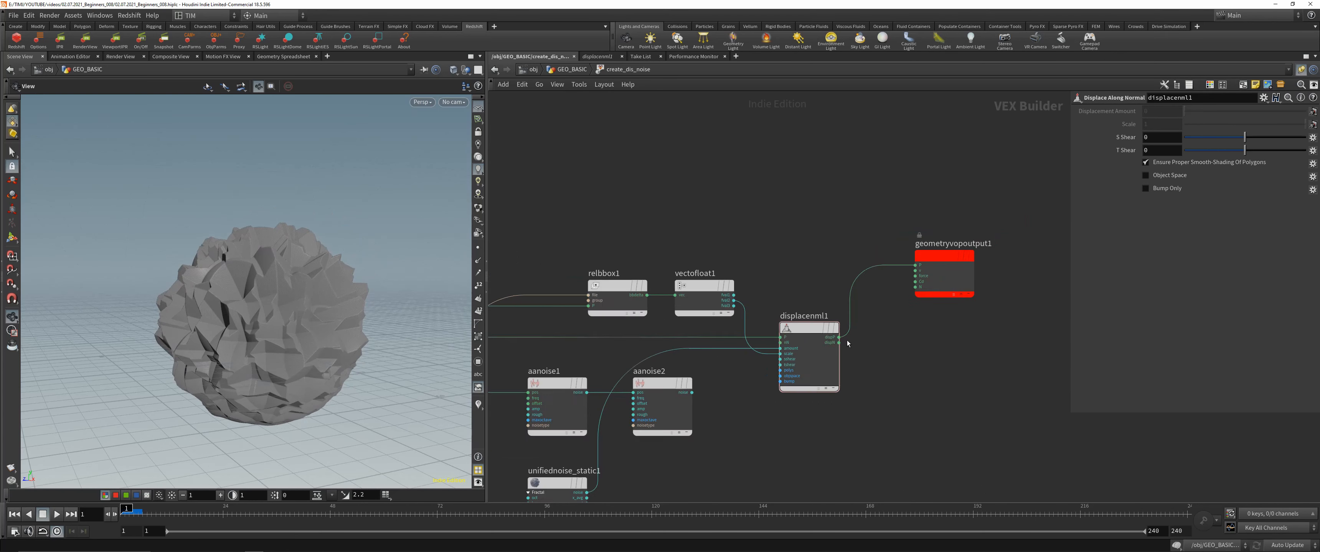
middle_click_drag(933, 320, 863, 234)
left_click_drag(872, 197, 986, 245)
left_click_drag(736, 249, 874, 281)
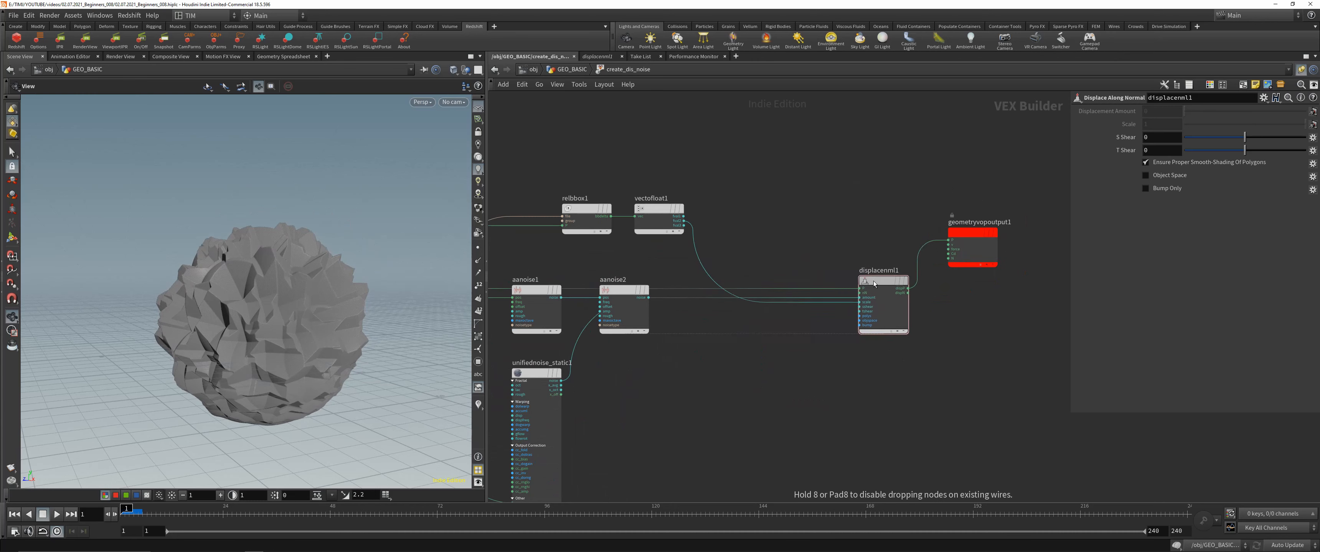
scroll(759, 246, "up", 3)
Insert a Ramp Parameter between vectofloat1's fval2 and displacenml1's scale, with Ramp Type set to Spline Ramp (float).
key("Tab")
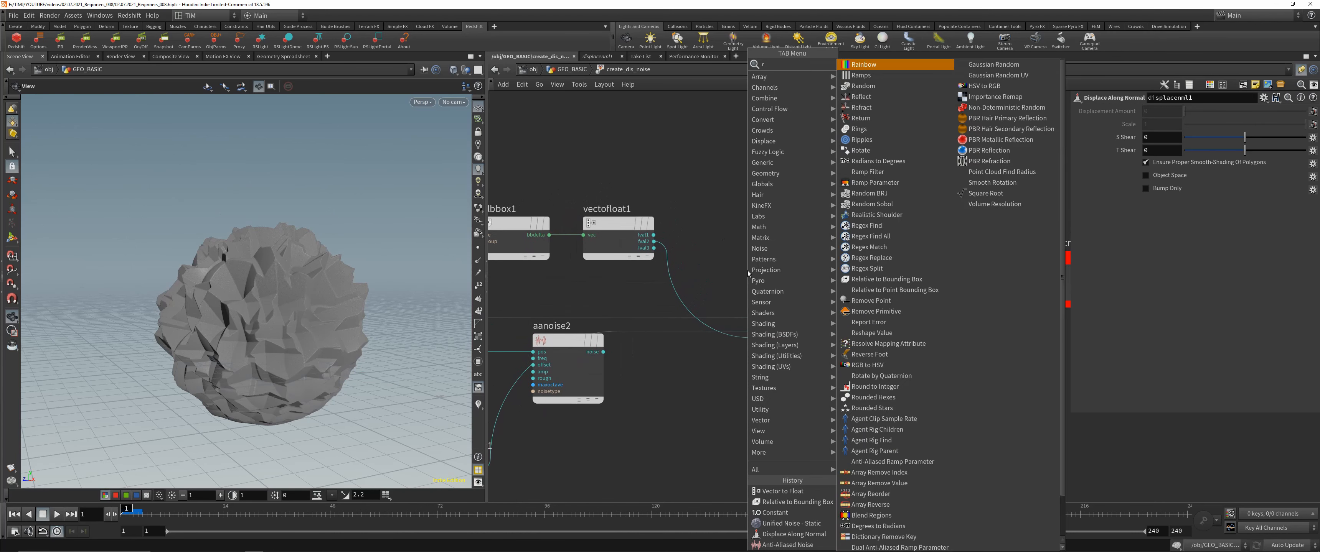
left_click(882, 119)
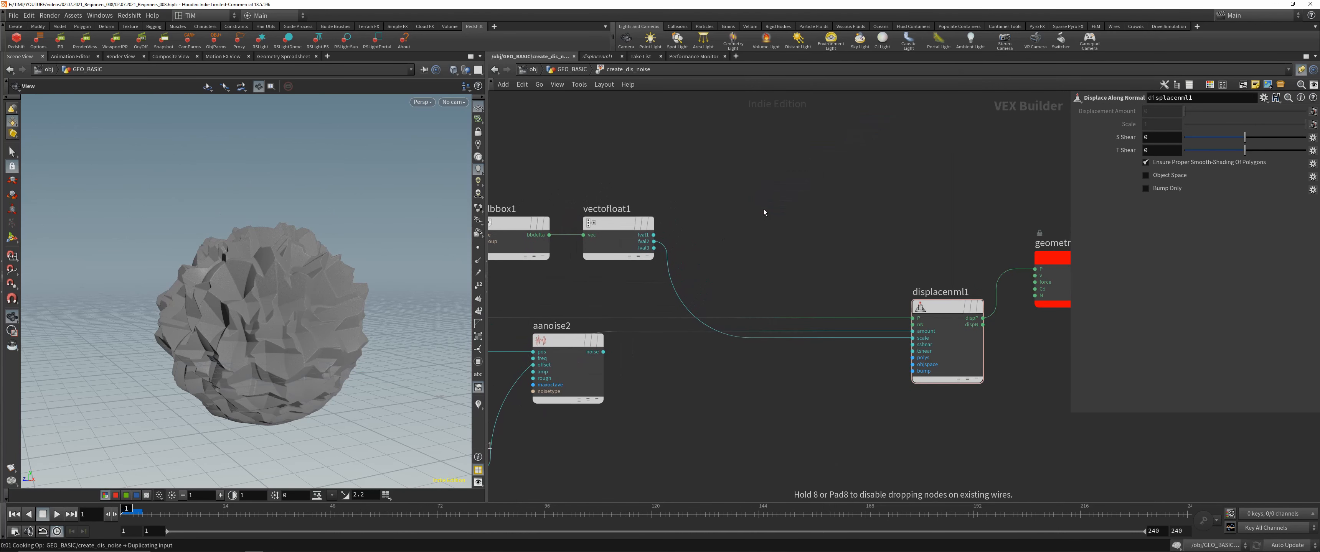
left_click(764, 213)
mouse_move(764, 212)
left_mouse_down()
mouse_move(677, 276)
mouse_move(767, 275)
mouse_move(768, 226)
left_mouse_up()
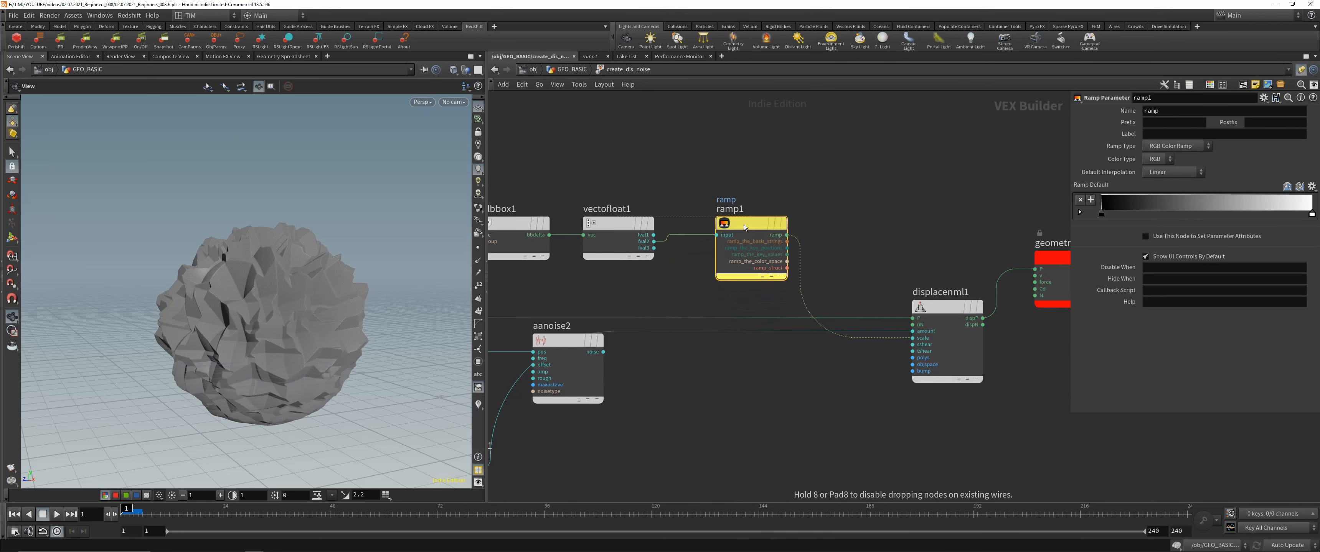
left_click(1175, 147)
left_click(1172, 168)
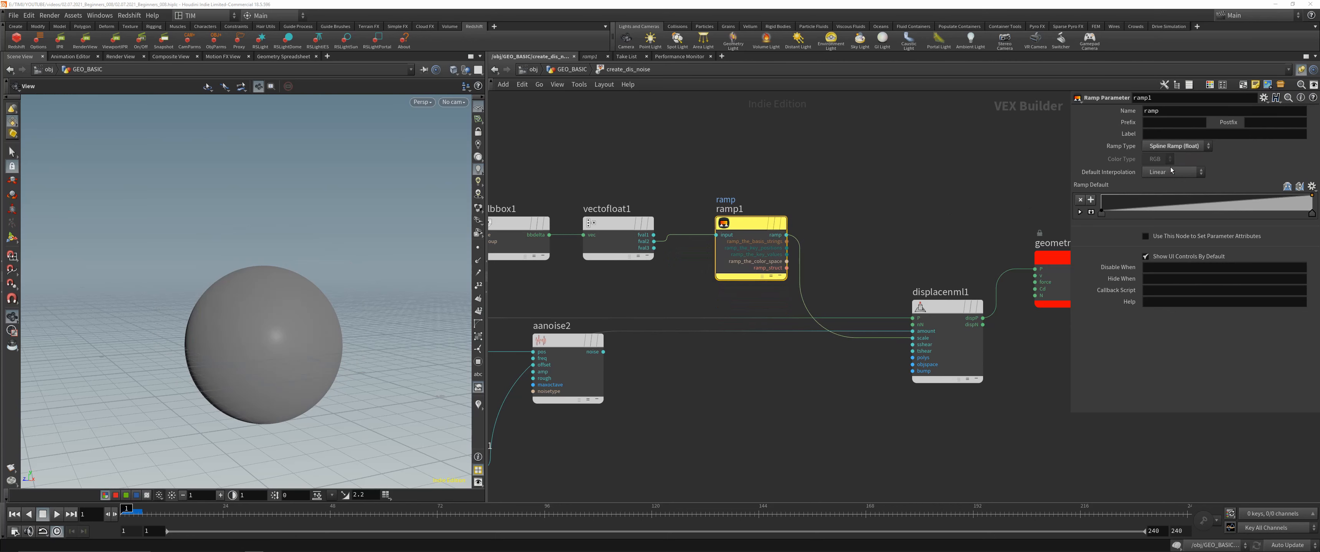
Insert a Multiply node on the wire between ramp1's output and displacenml1's scale input.
scroll(803, 305, "down", 3)
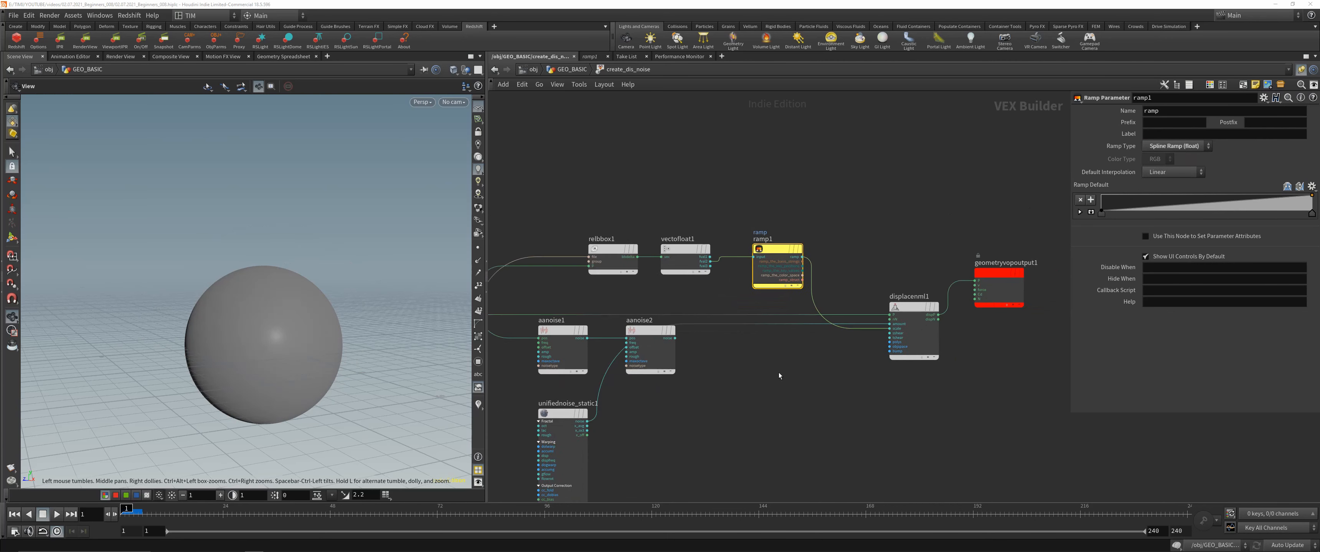
middle_click_drag(675, 458, 785, 371)
scroll(925, 241, "up", 1)
middle_click_drag(923, 241, 785, 310)
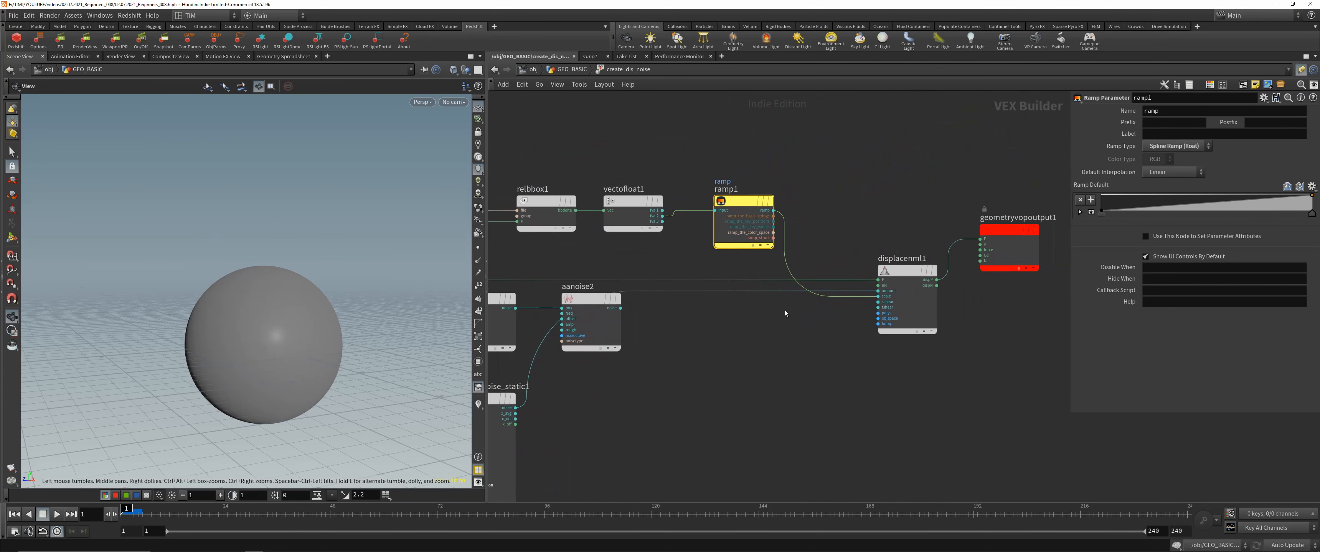
key("Tab")
type("mul")
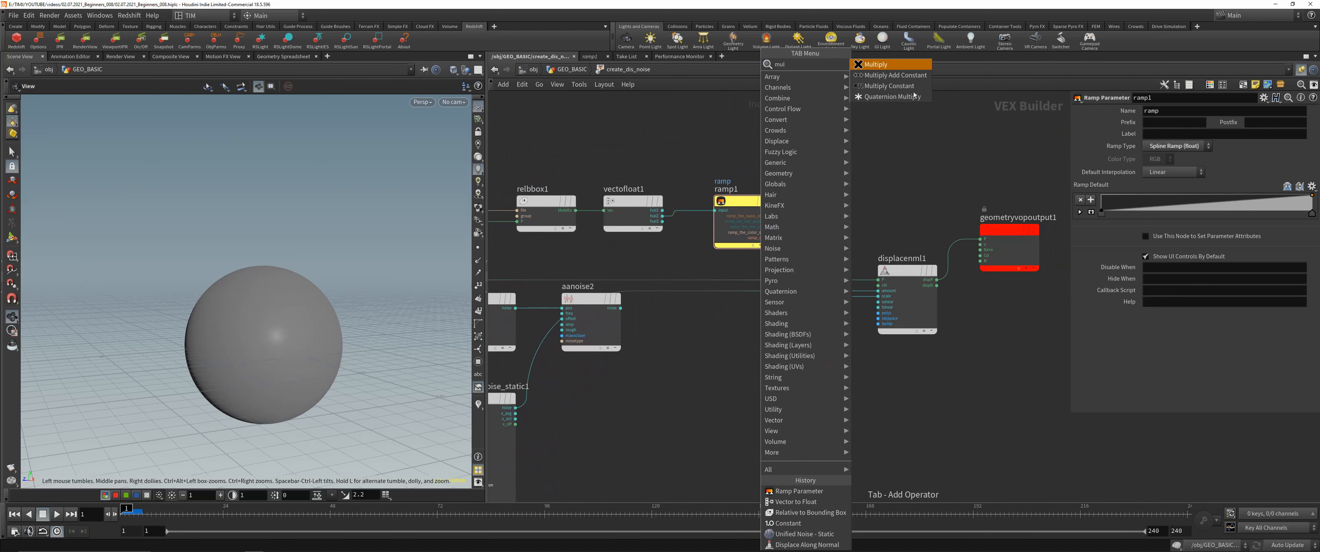
left_click(897, 67)
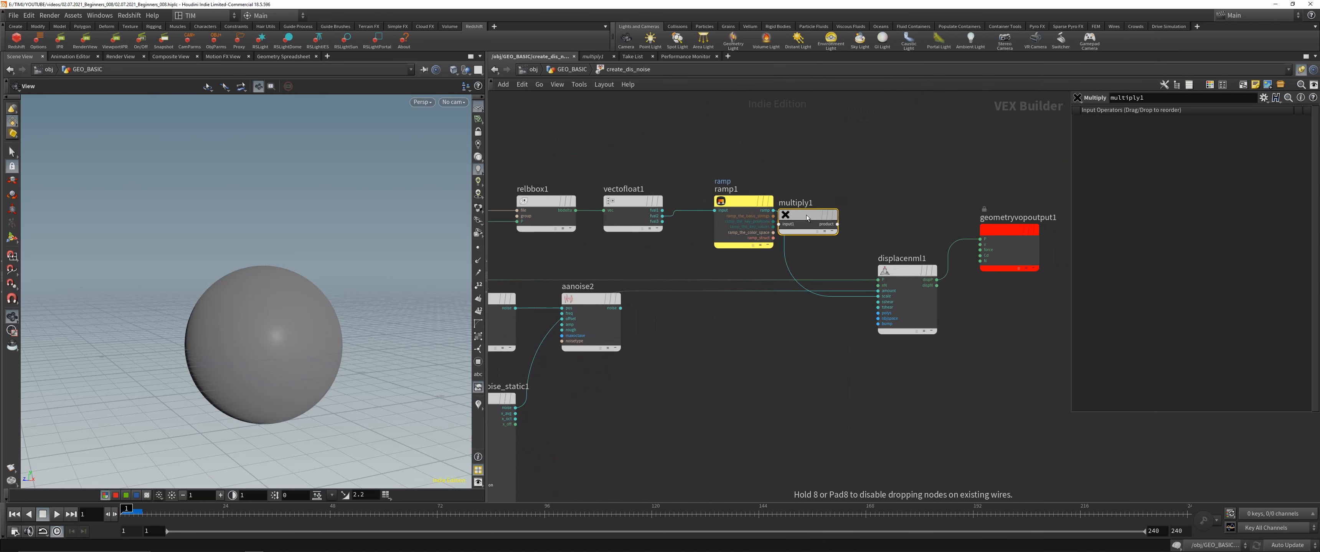
left_click(823, 247)
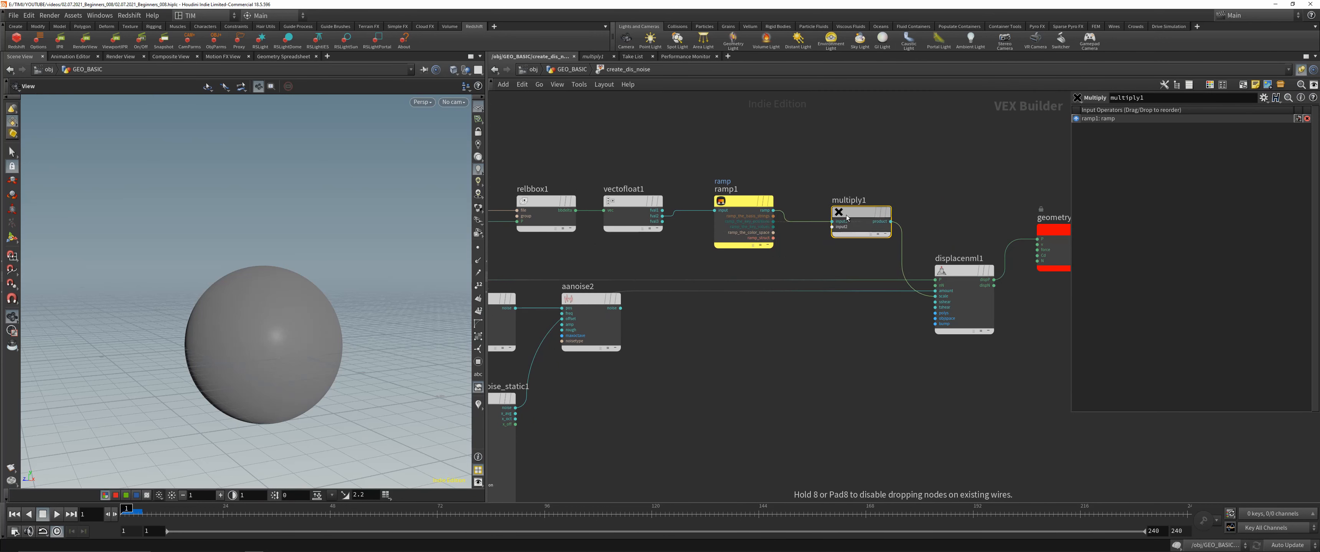
Add a float Parameter node labelled Mult_Scale and connect its output to multiply1's second input.
key("Tab")
type("para")
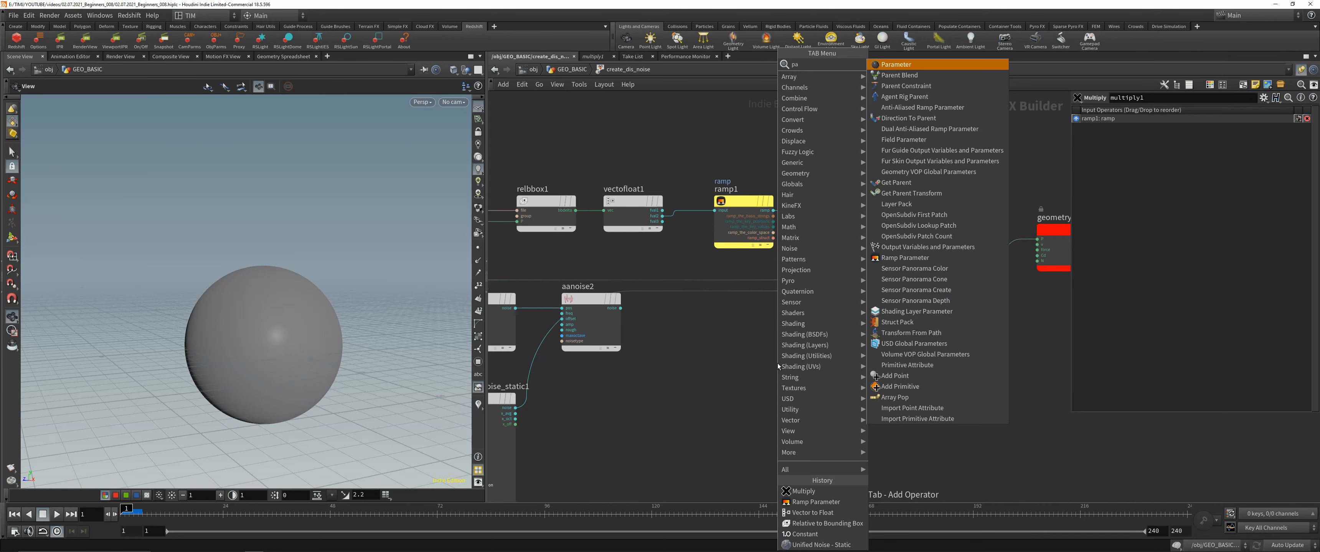
left_click(926, 67)
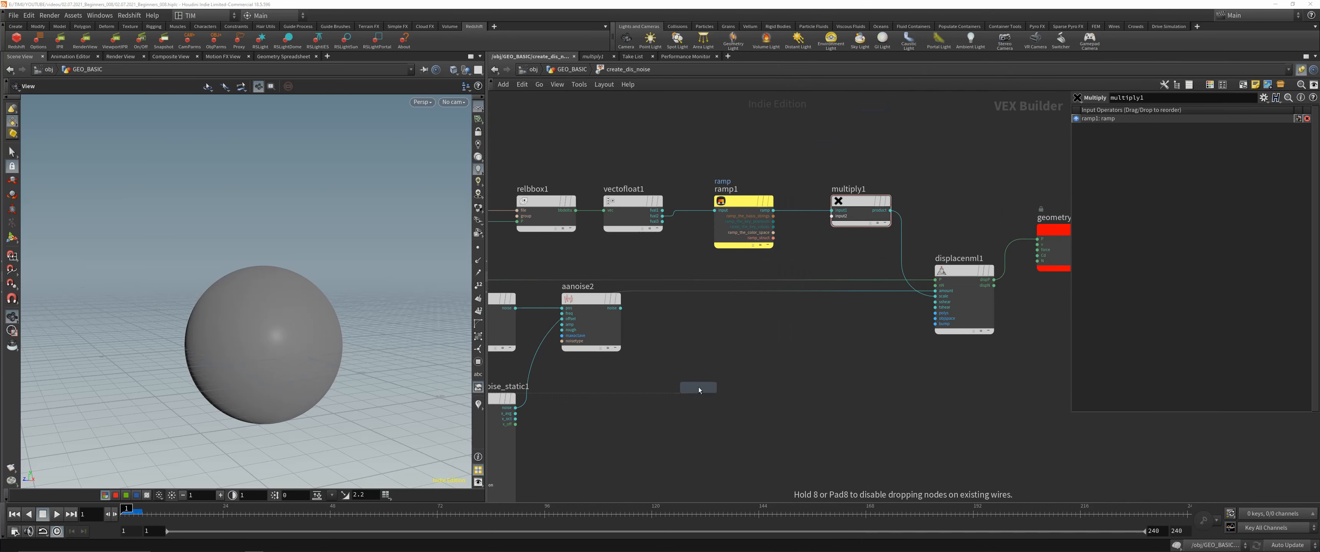
left_click(746, 379)
left_click(728, 397)
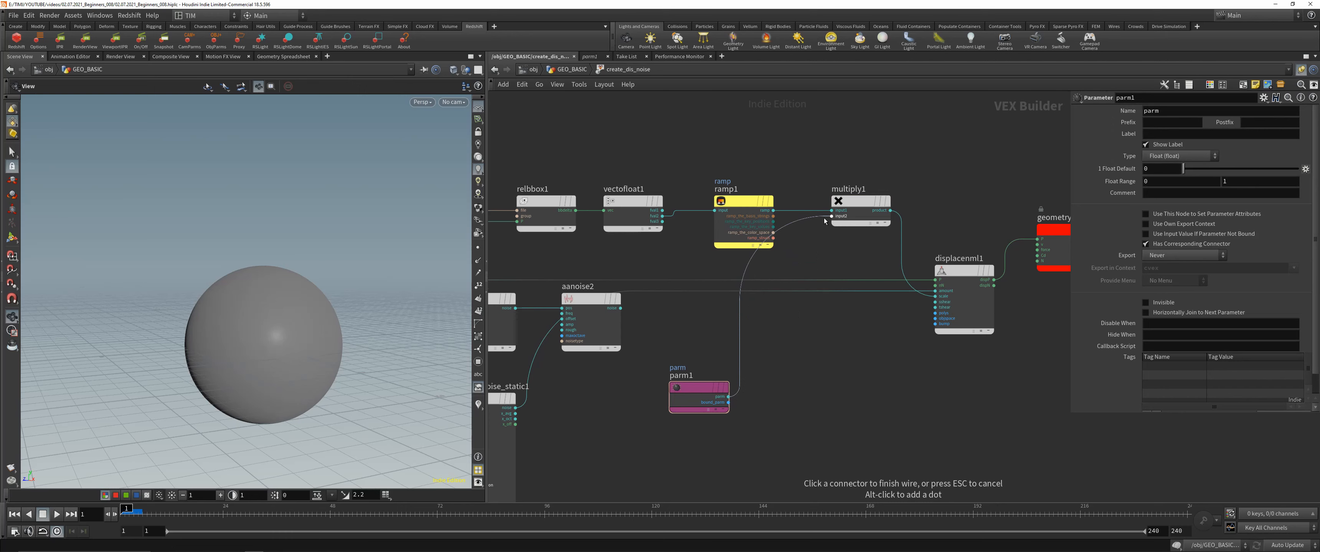
left_click(830, 216)
left_click(1169, 133)
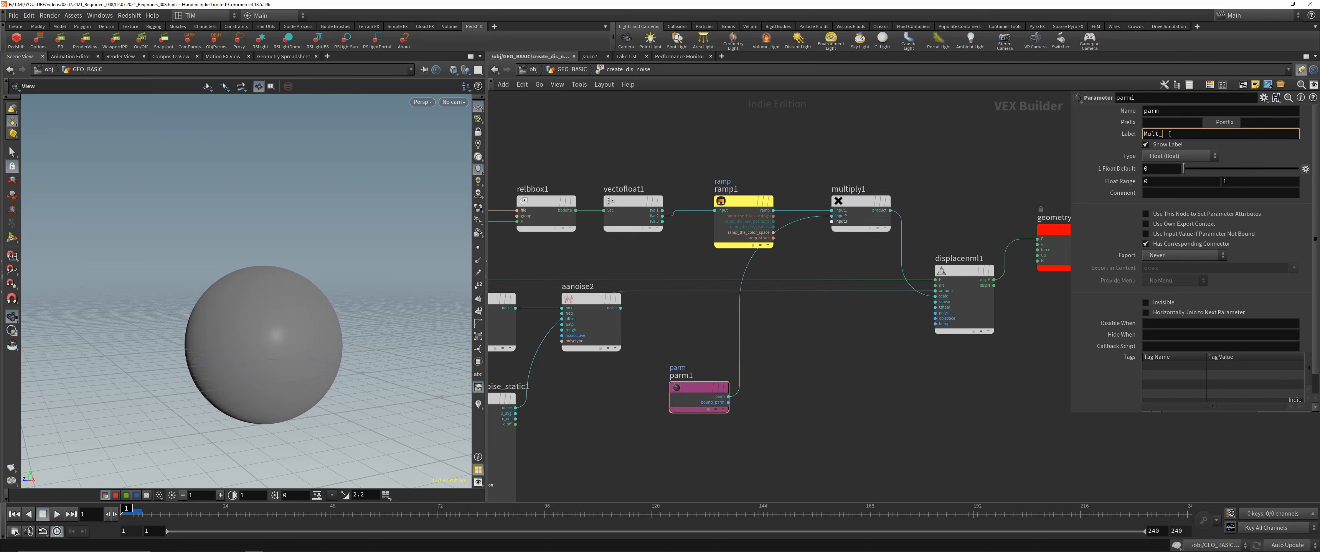
key("Return")
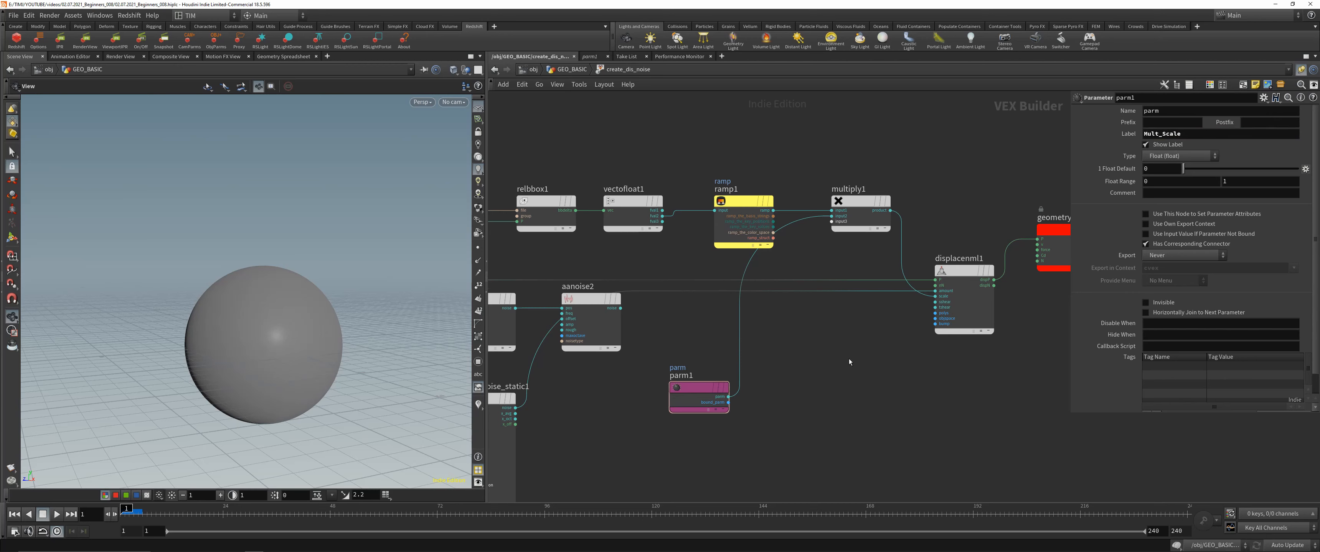
On create_dis_noise, raise the ramp's last point to value 1 and set Mult_Scale to about 0.8.
key("u")
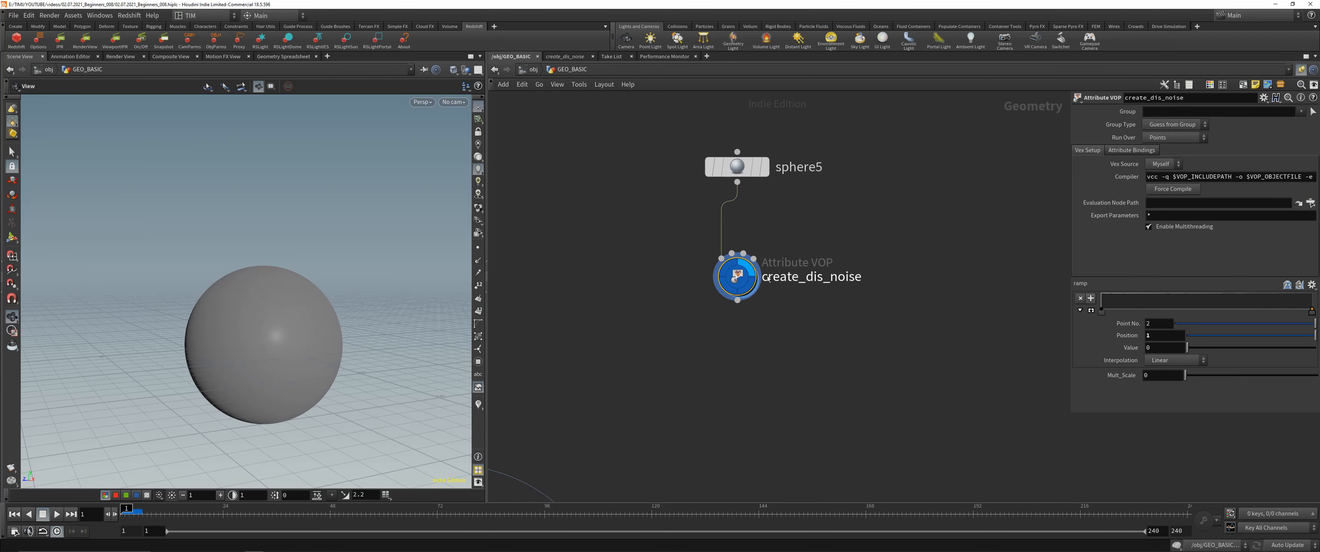
scroll(787, 222, "up", 2)
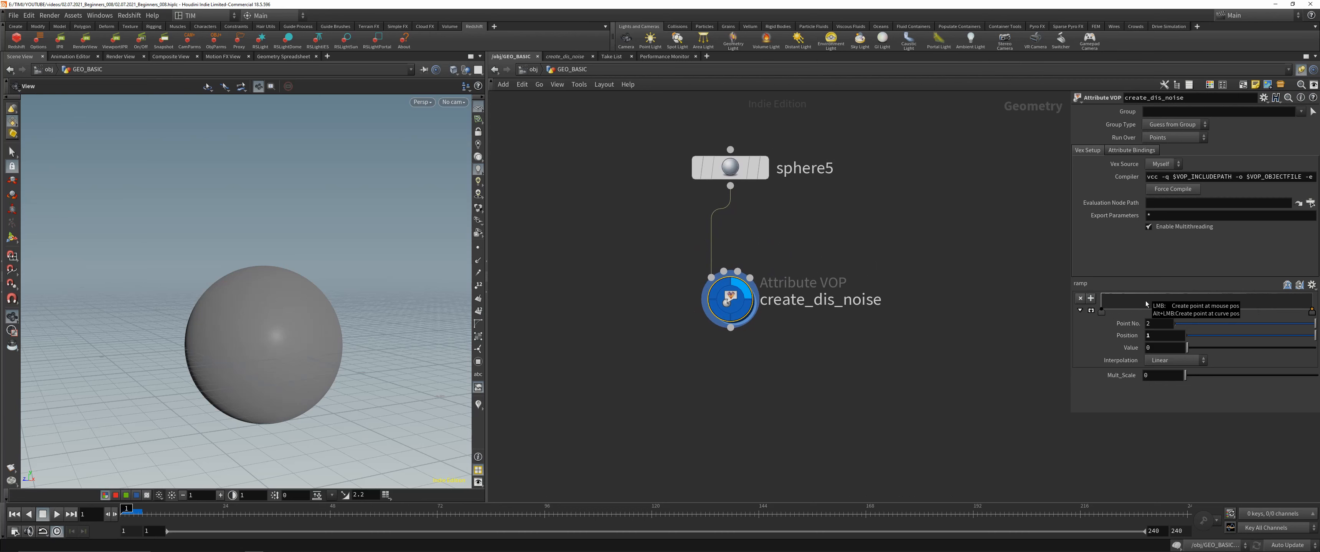
left_click_drag(1313, 311, 1311, 291)
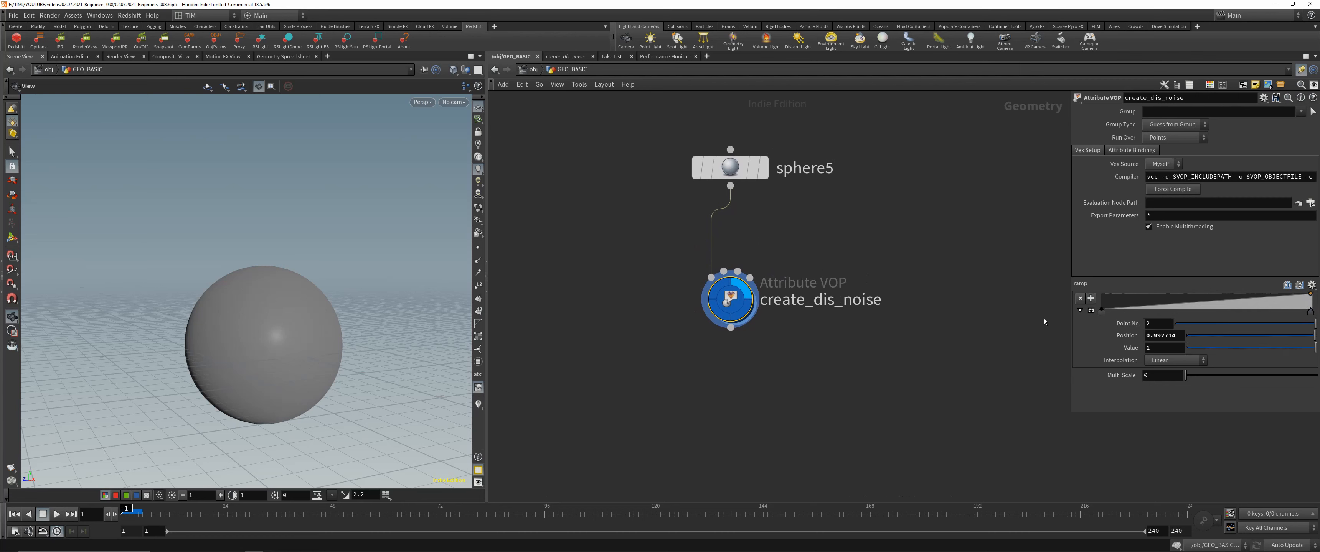
left_click_drag(1187, 375, 1277, 374)
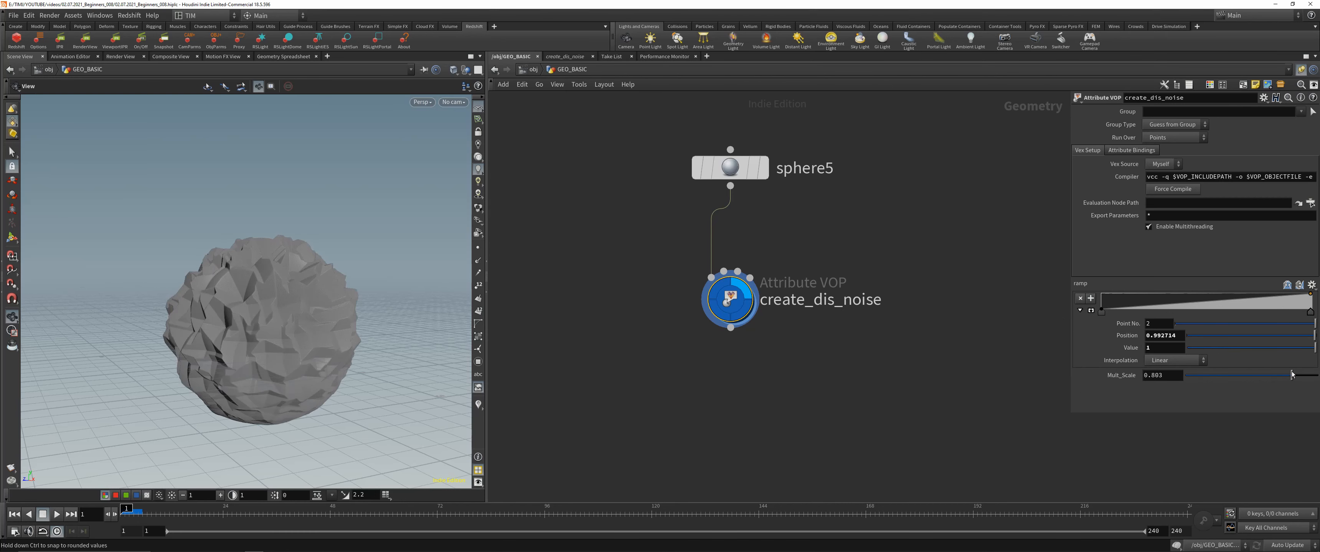
Add a middle ramp point at about position 0.68 with value 0.225, and set the last point's interpolation to B-Spline.
left_click_drag(1123, 307, 1245, 307)
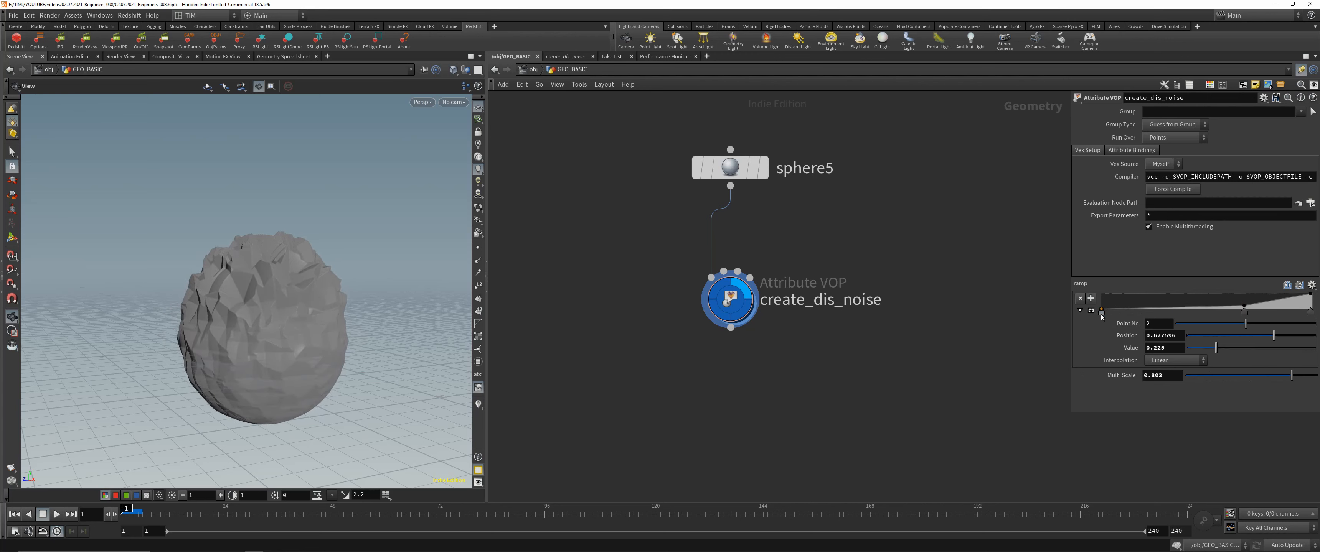
left_click(1310, 311)
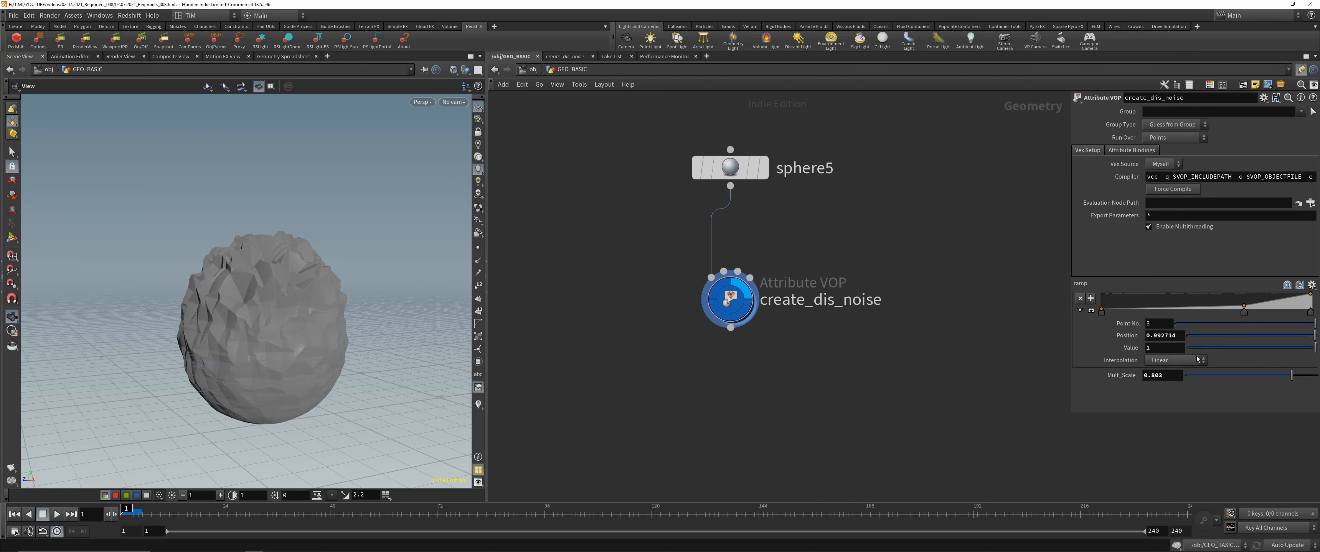
left_click(1174, 360)
left_click(1152, 422)
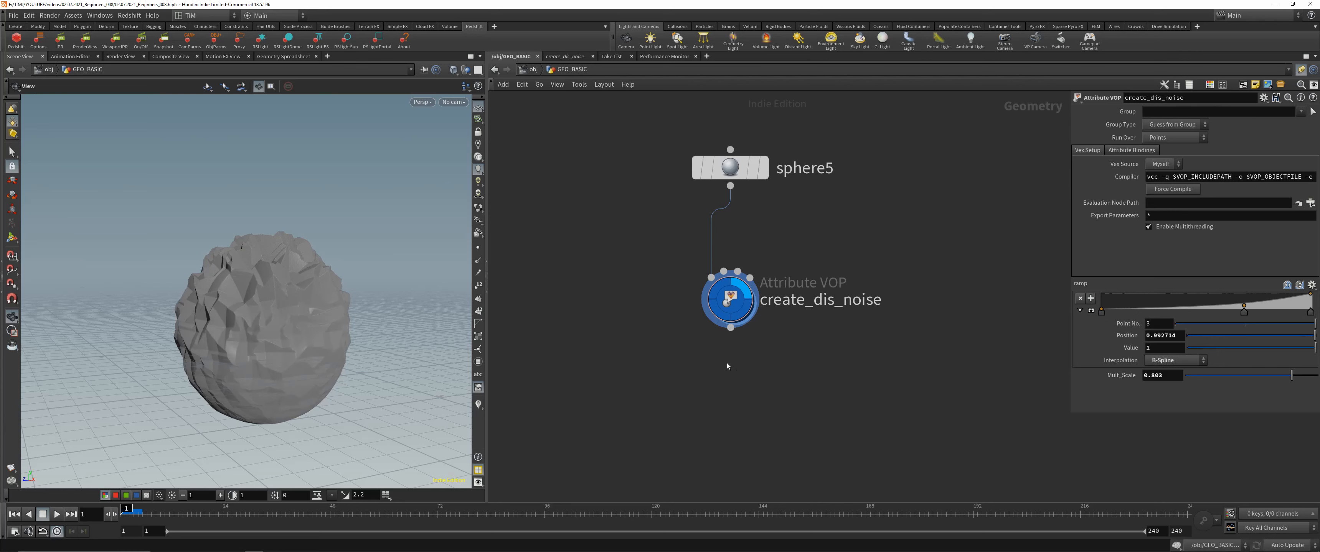
Shift the ramp's first point to about position 0.44 at value 0 and inspect the displaced sphere.
double_click(730, 298)
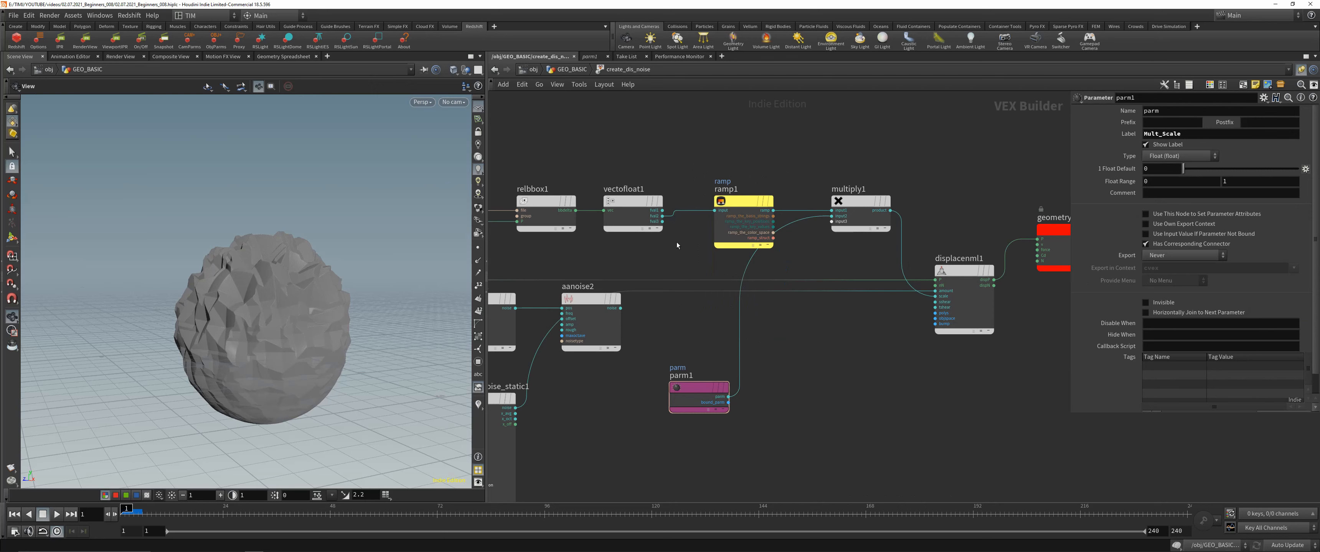
key("u")
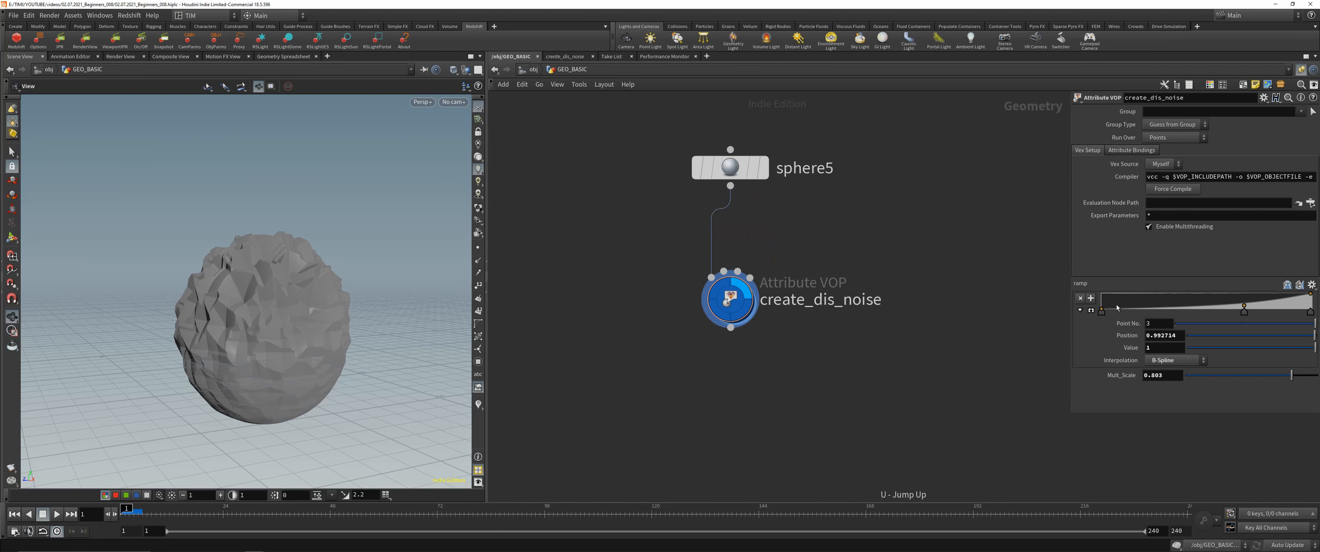
left_click(1102, 312)
left_click_drag(1099, 316, 1193, 312)
scroll(324, 271, "up", 4)
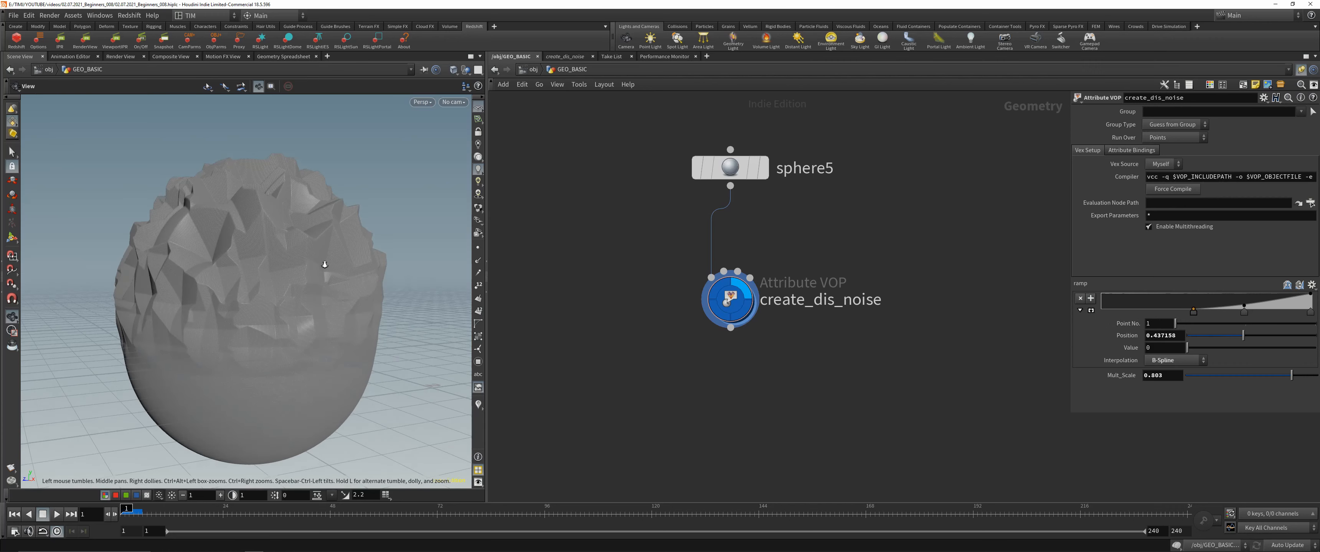
mouse_move(323, 271)
left_mouse_down()
mouse_move(359, 288)
mouse_move(310, 255)
mouse_move(314, 268)
left_mouse_up()
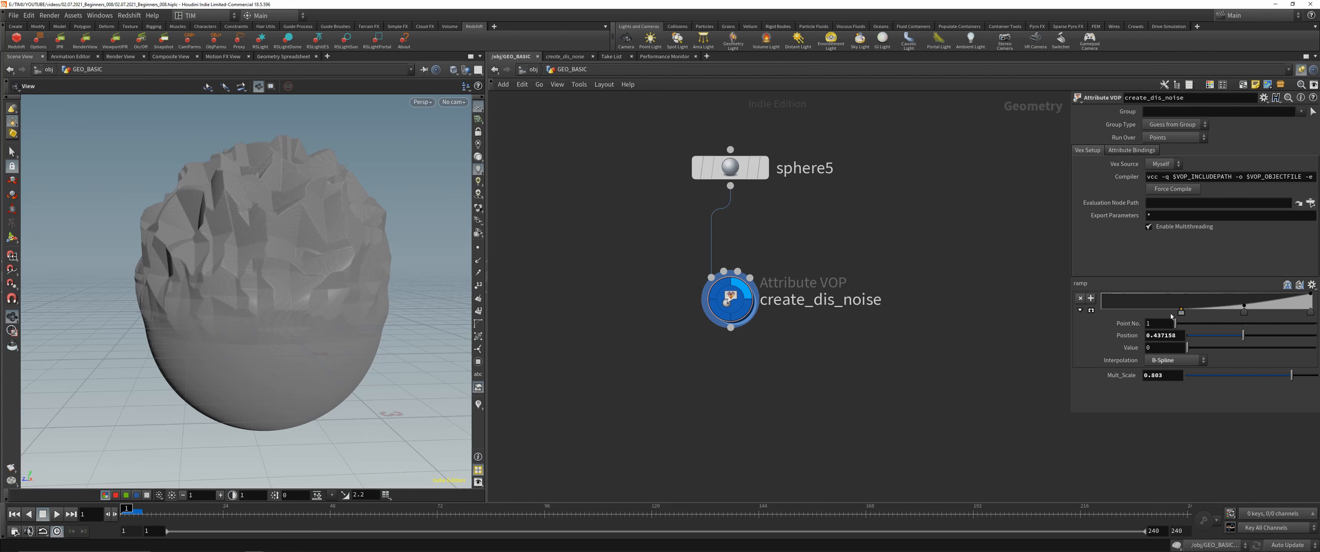
Move the ramp's first point to position 0 with value 1, and set the middle point's position to 0.5.
left_click_drag(1179, 312, 1098, 291)
left_click(1243, 311)
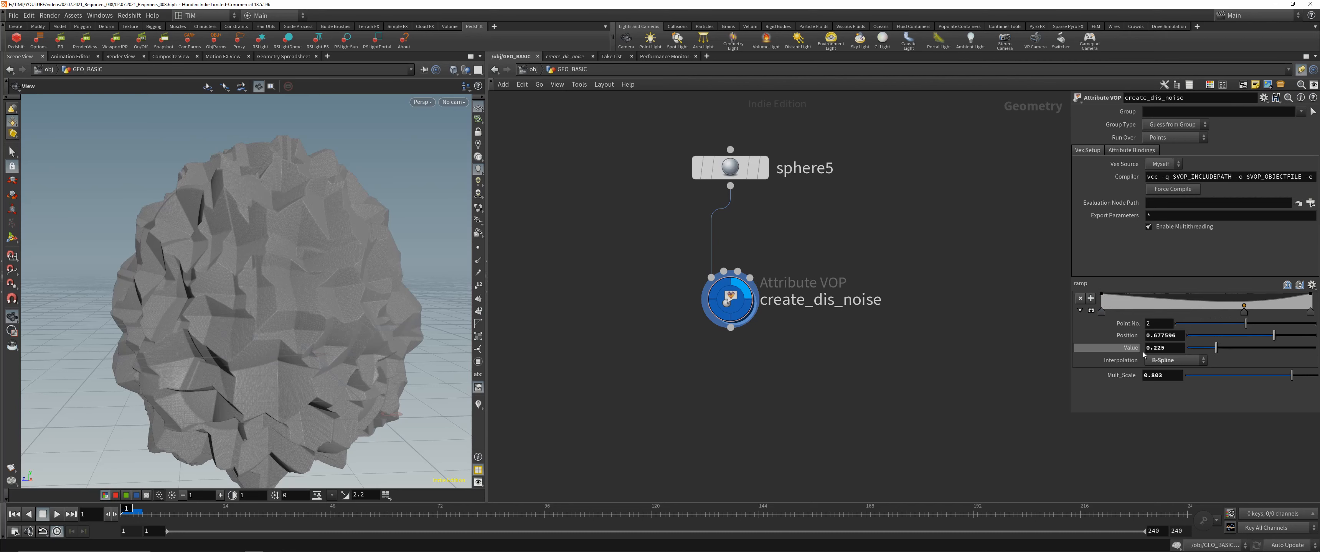
left_click(1177, 348)
double_click(1178, 336)
type("0")
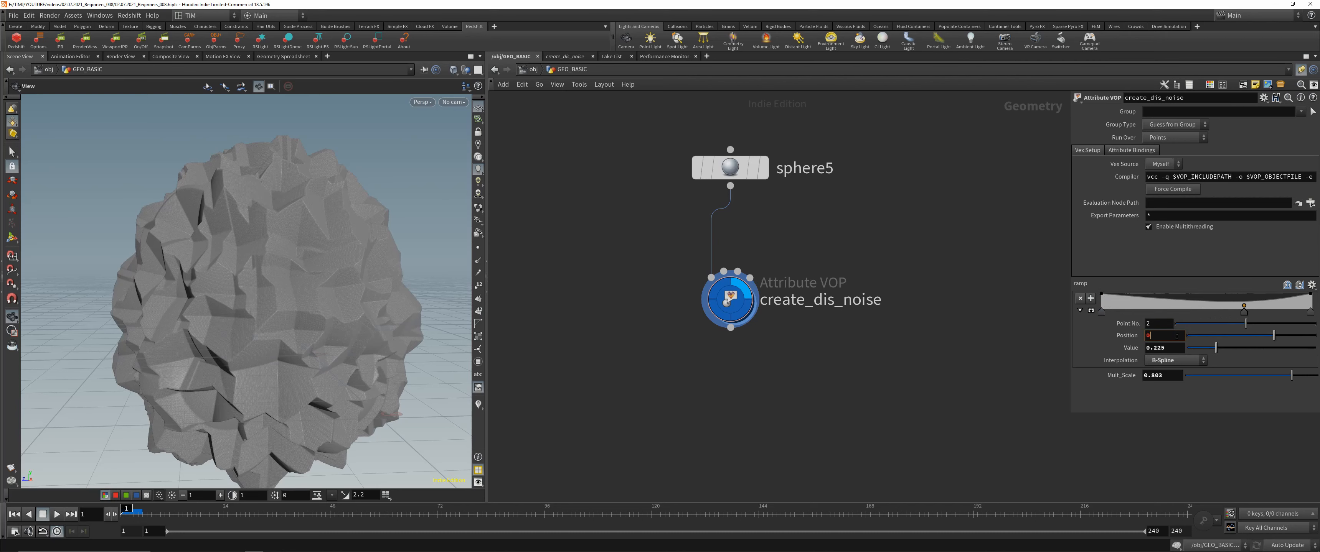
type(".5")
key("Return")
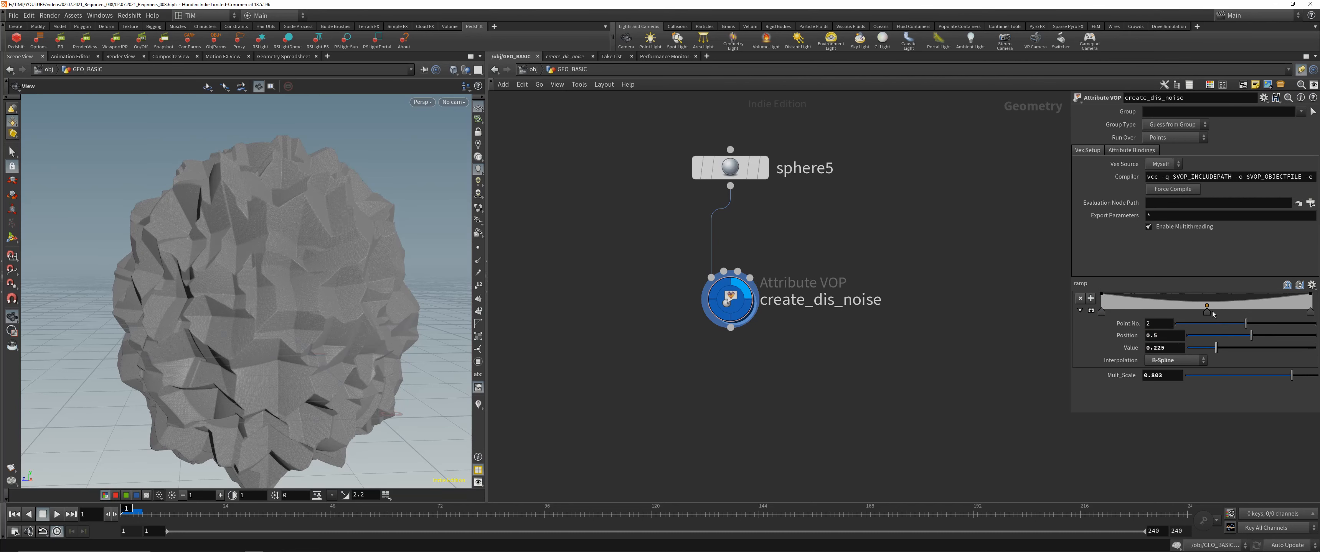
Try the middle ramp point at values including 0 and -2, and settle on 0.027.
double_click(1156, 348)
type("0")
key("Return")
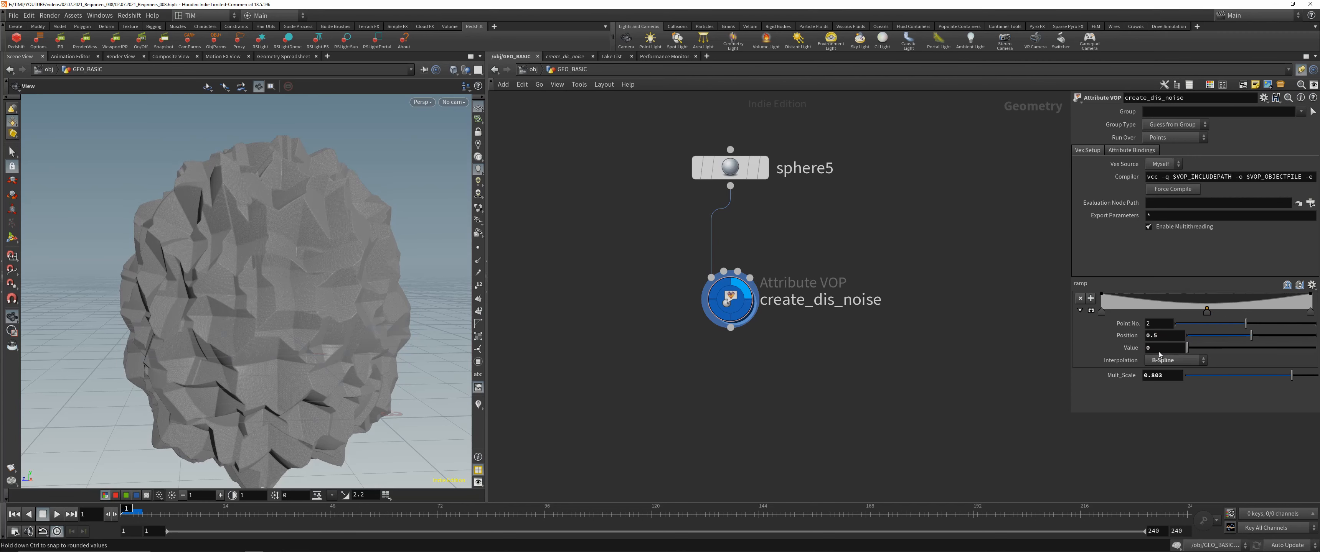
double_click(1156, 348)
type("-2")
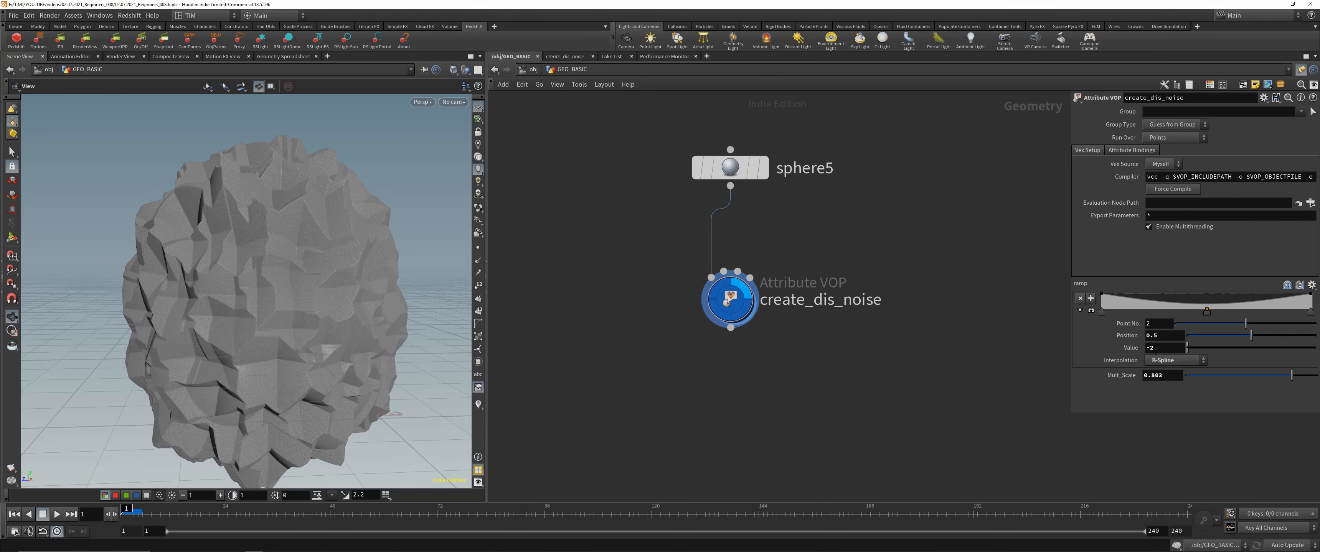
key("Return")
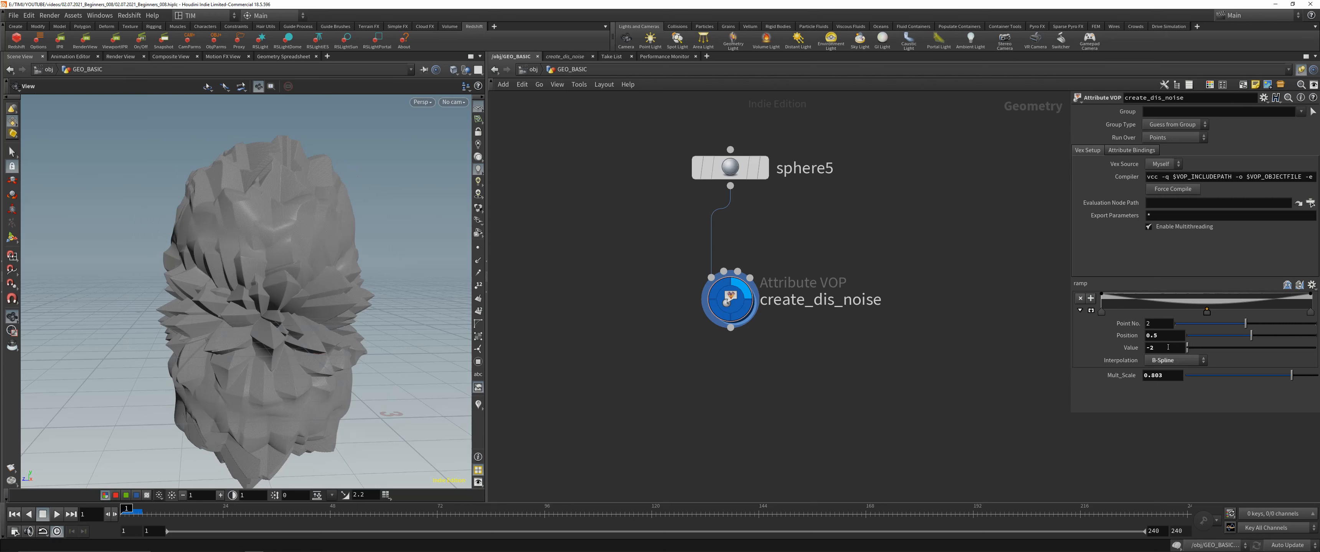
type("5")
key("Return")
mouse_move(262, 348)
left_mouse_down()
mouse_move(241, 338)
mouse_move(255, 337)
left_mouse_up()
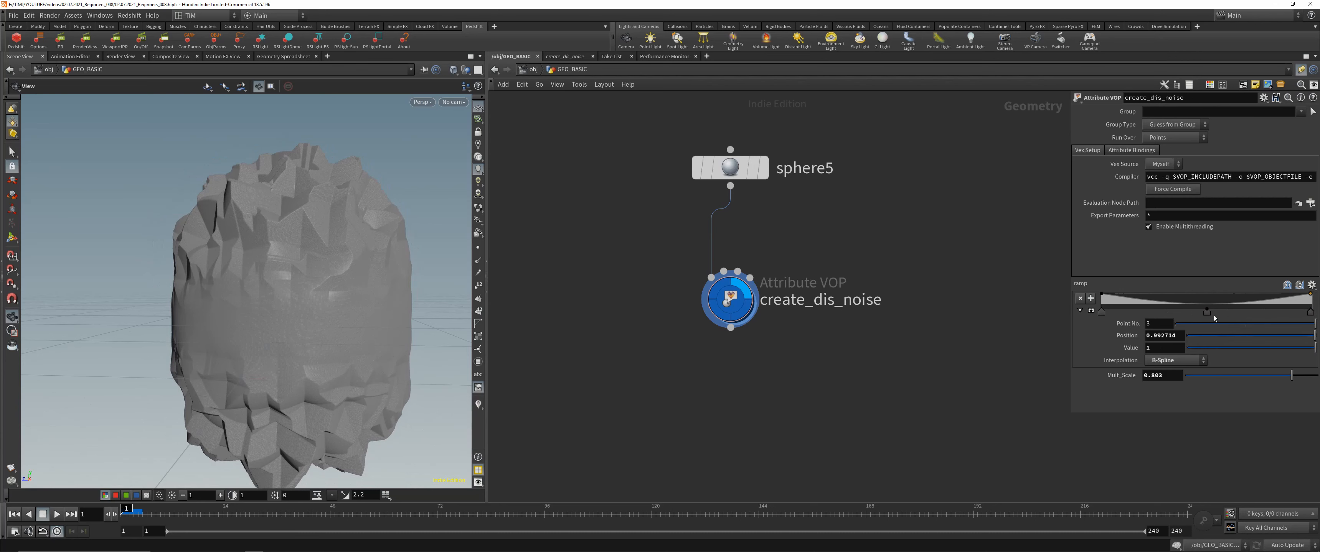
mouse_move(1187, 348)
left_mouse_down()
mouse_move(1202, 353)
mouse_move(1191, 352)
left_mouse_up()
Inside create_dis_noise, connect vectofloat1's fval1 output to ramp1's input and orbit around the displaced sphere.
double_click(730, 300)
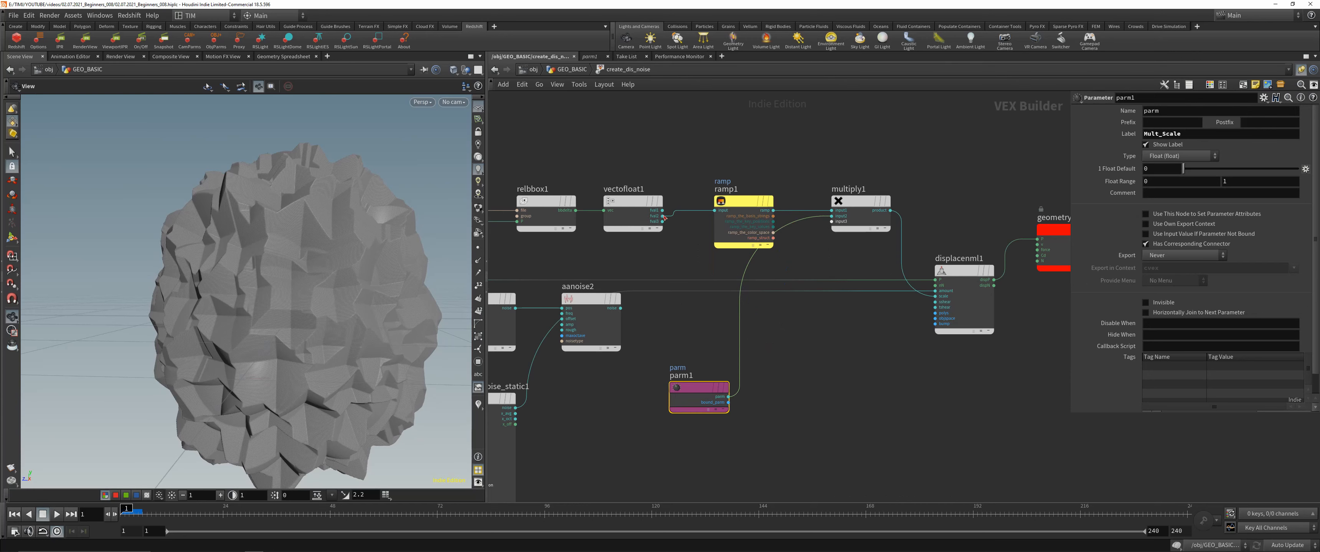
left_click(715, 211)
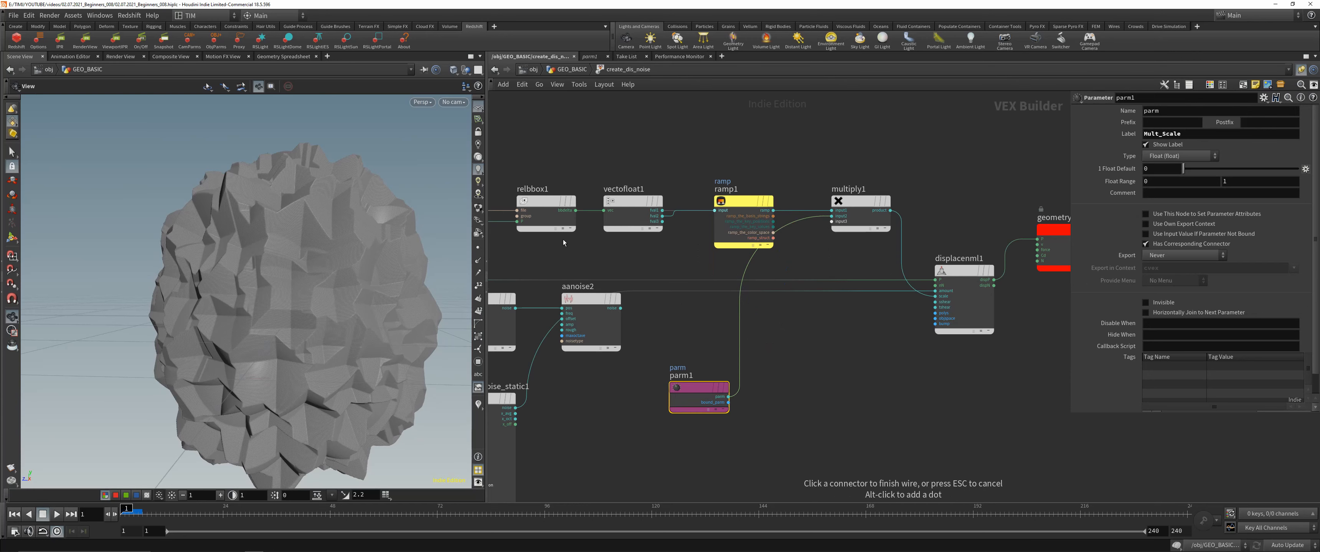
left_click(663, 210)
left_click_drag(307, 240, 407, 222)
right_click_drag(407, 221, 359, 286)
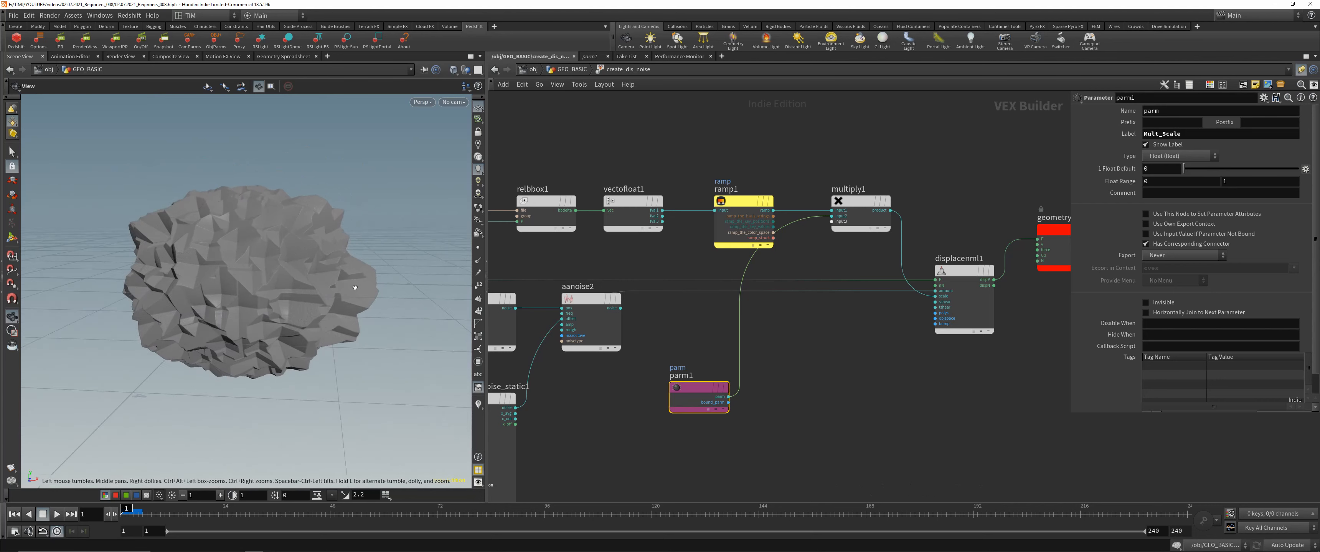
Switch ramp1's input to vectofloat1's fval3 output and view the displacement from another angle.
left_click(663, 223)
left_click(714, 210)
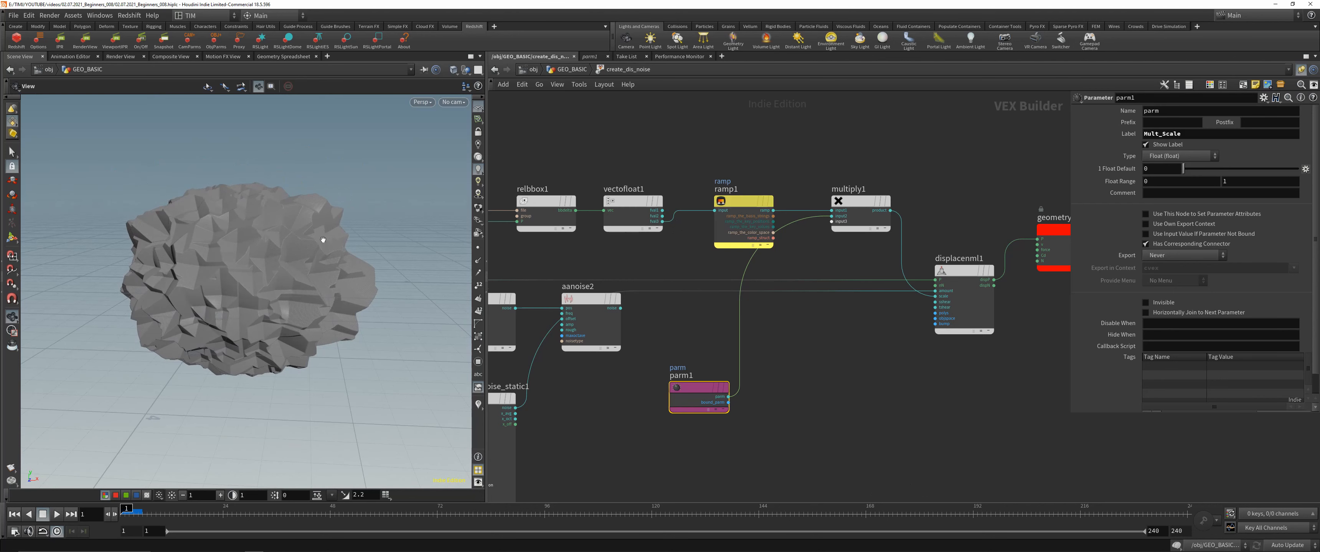
left_click_drag(321, 238, 287, 231)
right_click_drag(287, 231, 298, 265)
Set the value of create_dis_noise's first ramp point to 0 and orbit the sphere to inspect the displacement.
key("u")
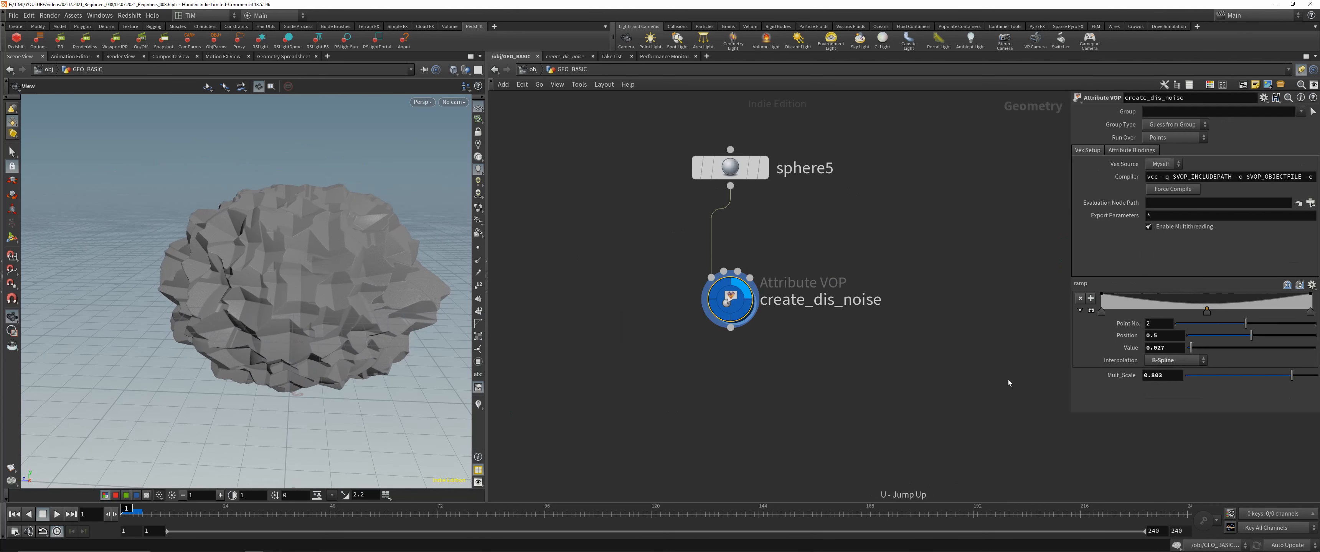
left_click(1102, 310)
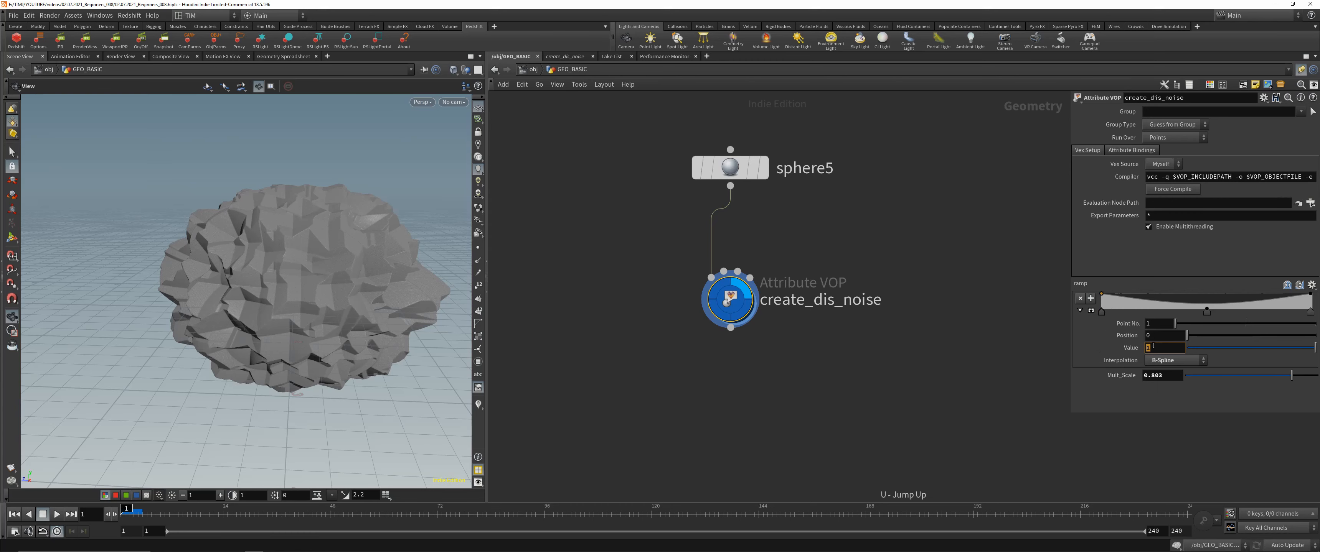
type("0")
key("Return")
left_click_drag(280, 271, 339, 269)
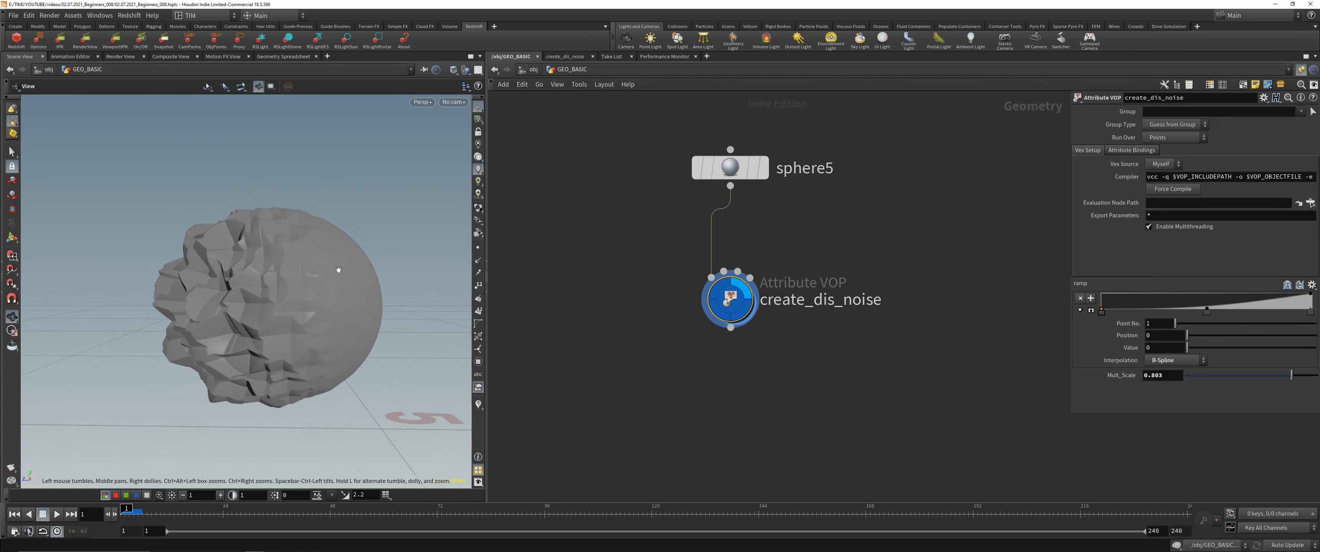
Inside create_dis_noise, connect vectofloat1's fval2 output to ramp1's input and return to the geometry level.
double_click(730, 299)
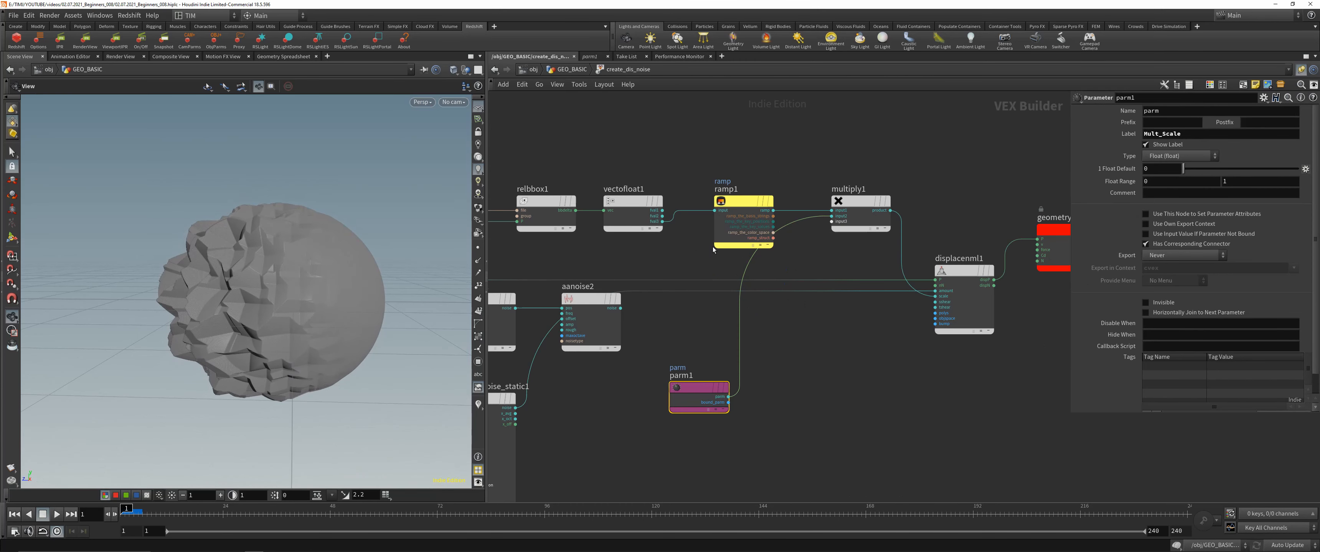
left_click(662, 217)
left_click(714, 211)
left_click(690, 252)
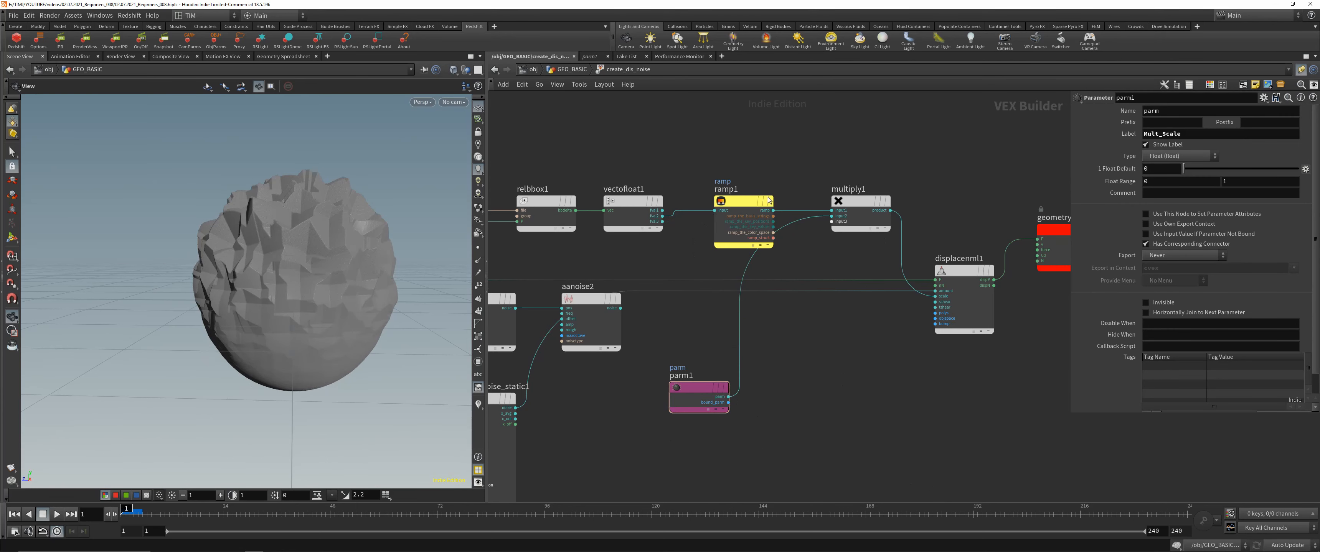
key("u")
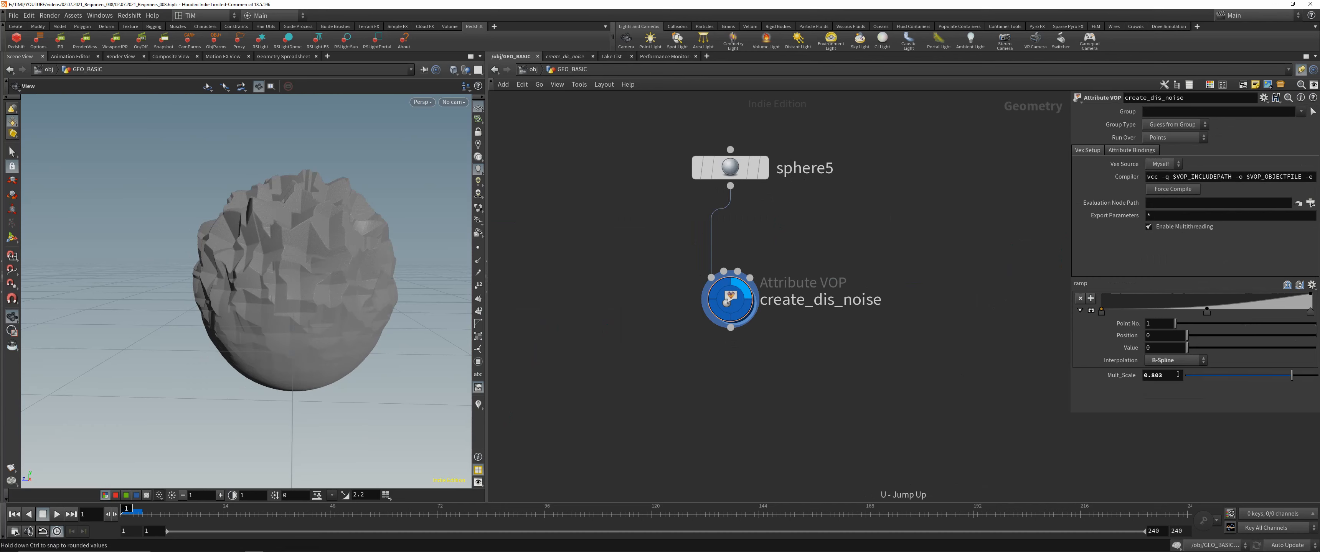
Set create_dis_noise's Mult_Scale to 3 and view the displaced sphere from another angle.
left_click(1166, 375)
type("3")
key("Return")
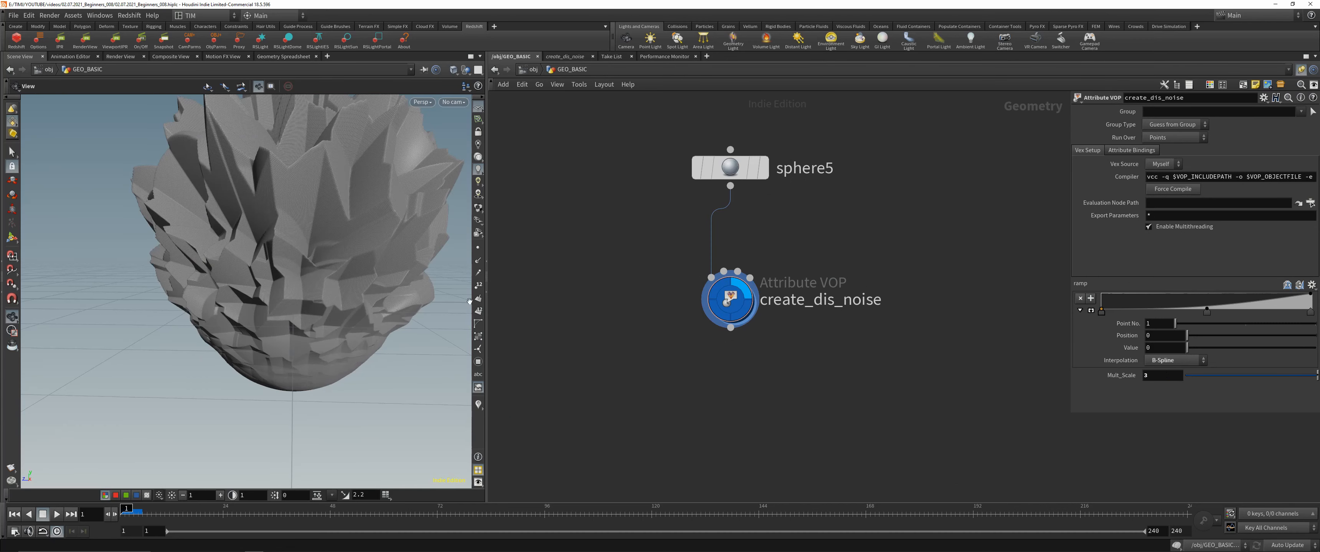
scroll(297, 254, "down", 4)
left_click_drag(296, 253, 418, 306)
scroll(237, 316, "up", 5)
Inside create_dis_noise, set the Fractal Type of unifiednoise_static1 to Hybrid Terrain.
double_click(735, 302)
scroll(587, 406, "down", 2)
middle_click_drag(587, 406, 742, 276)
left_click(664, 310)
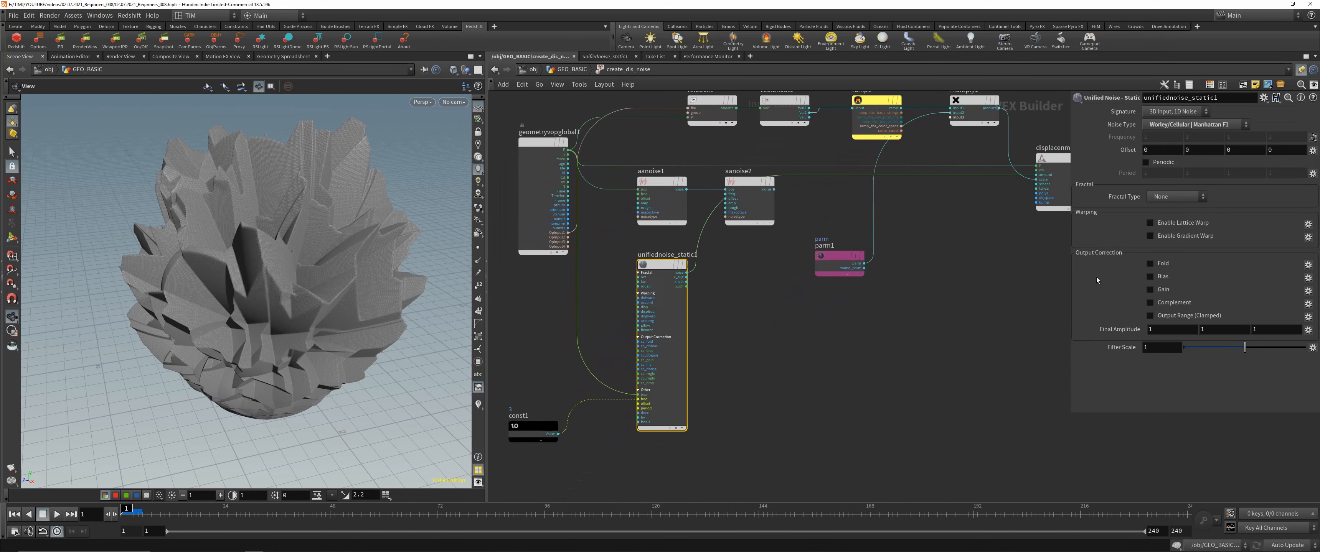
left_click(1173, 196)
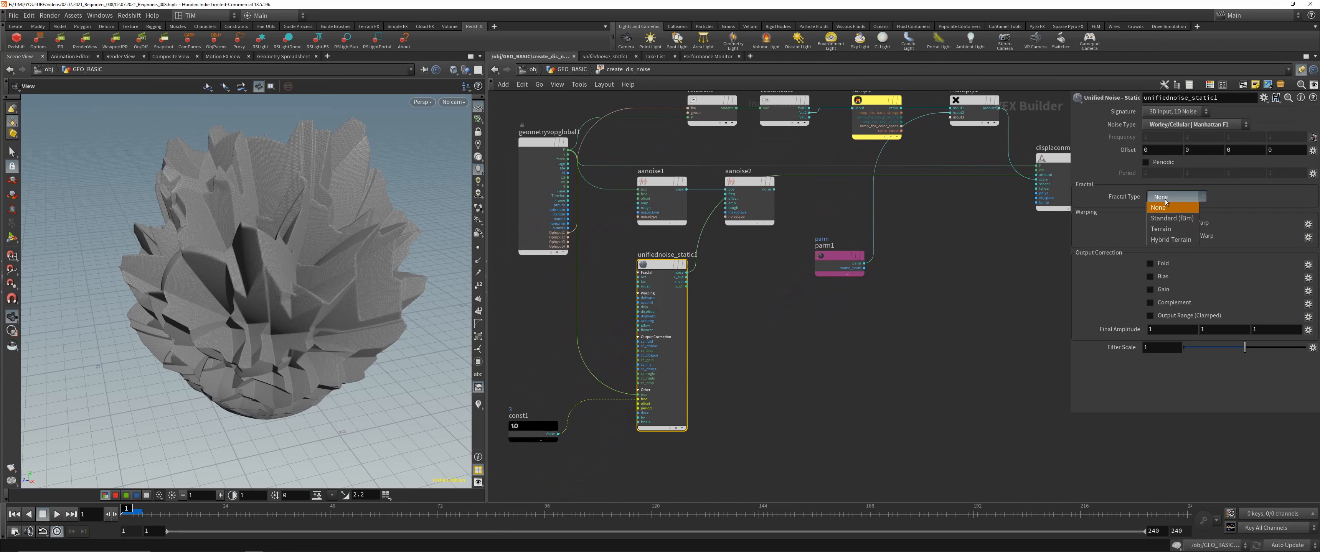
left_click(1170, 240)
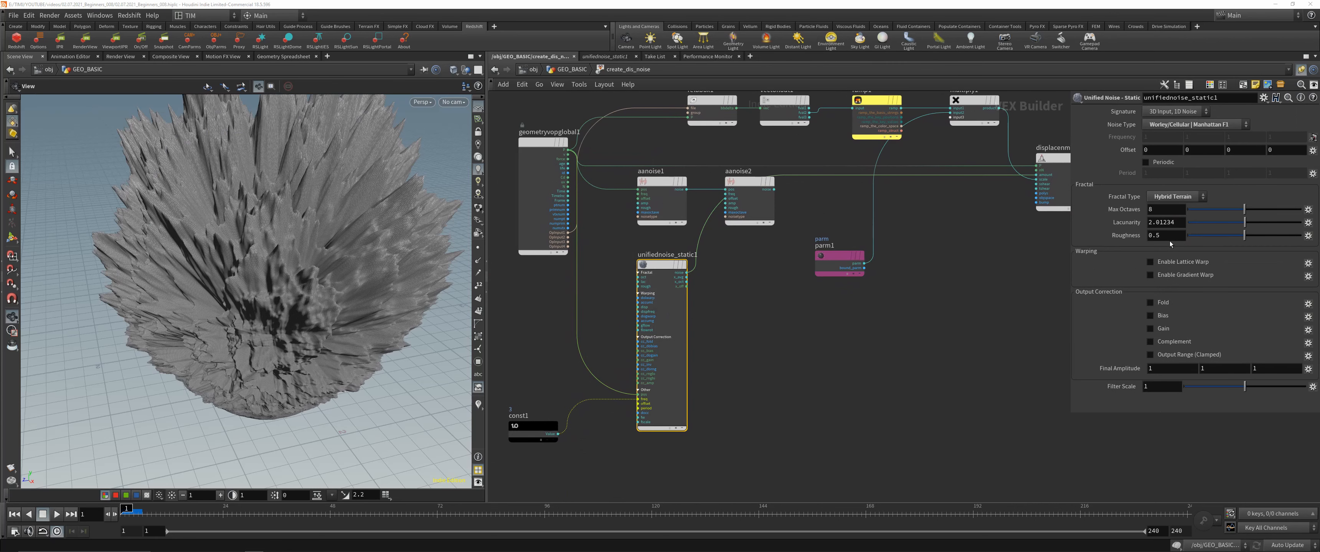
Set unifiednoise_static1's Max Octaves to 3 and view the whole displaced sphere.
left_click(1162, 211)
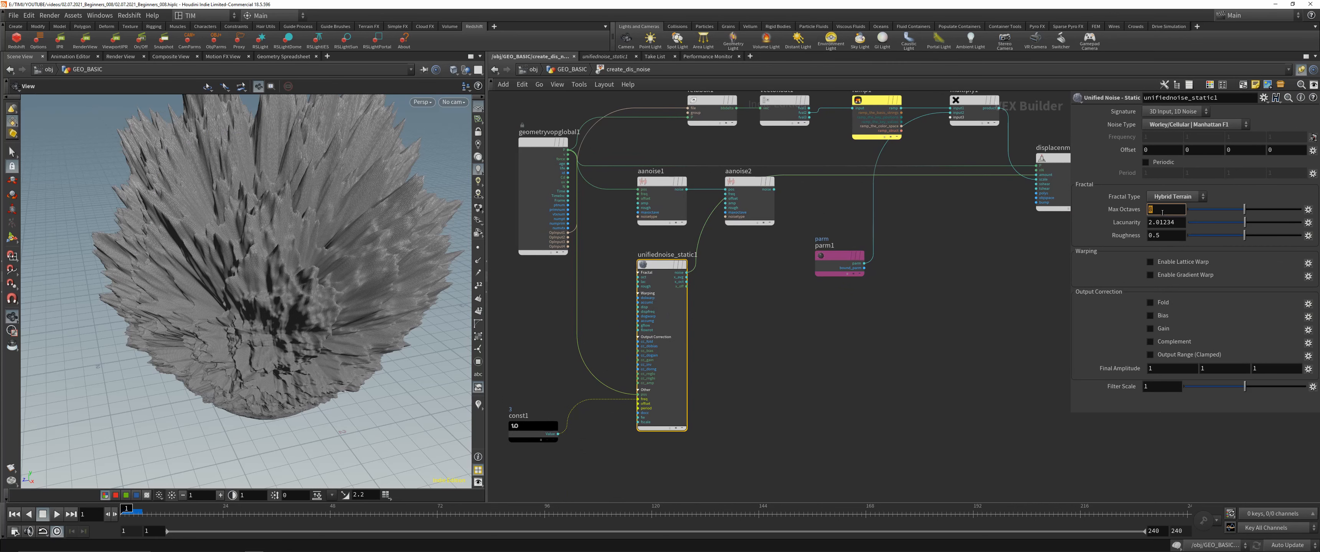
type("3")
key("Return")
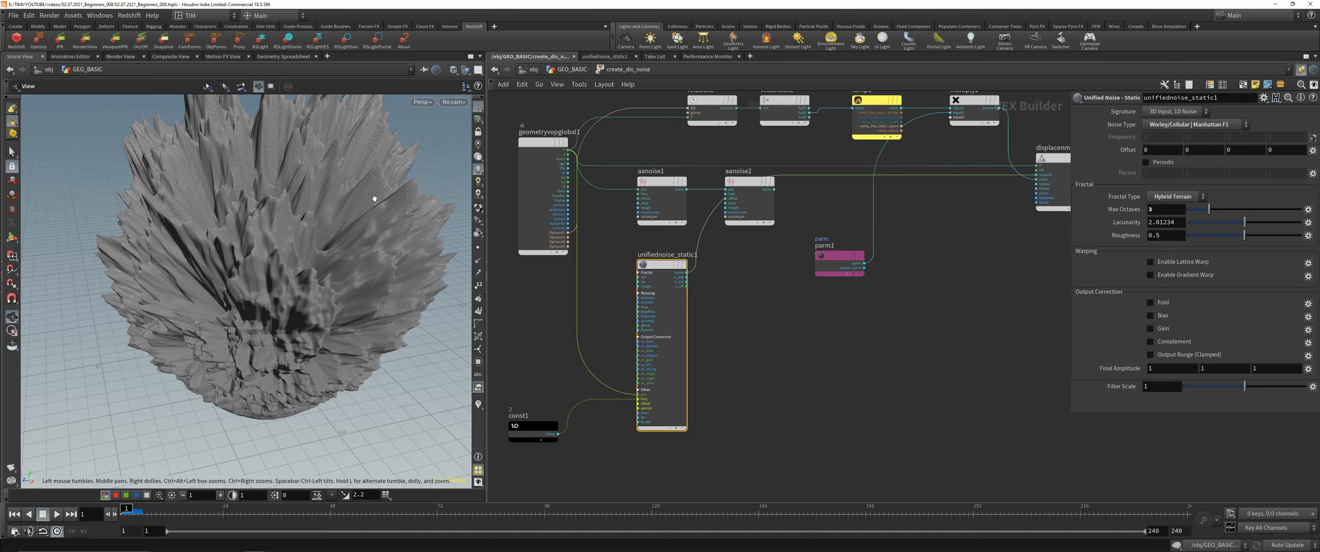
right_click_drag(320, 176, 377, 197)
middle_click_drag(377, 197, 311, 204)
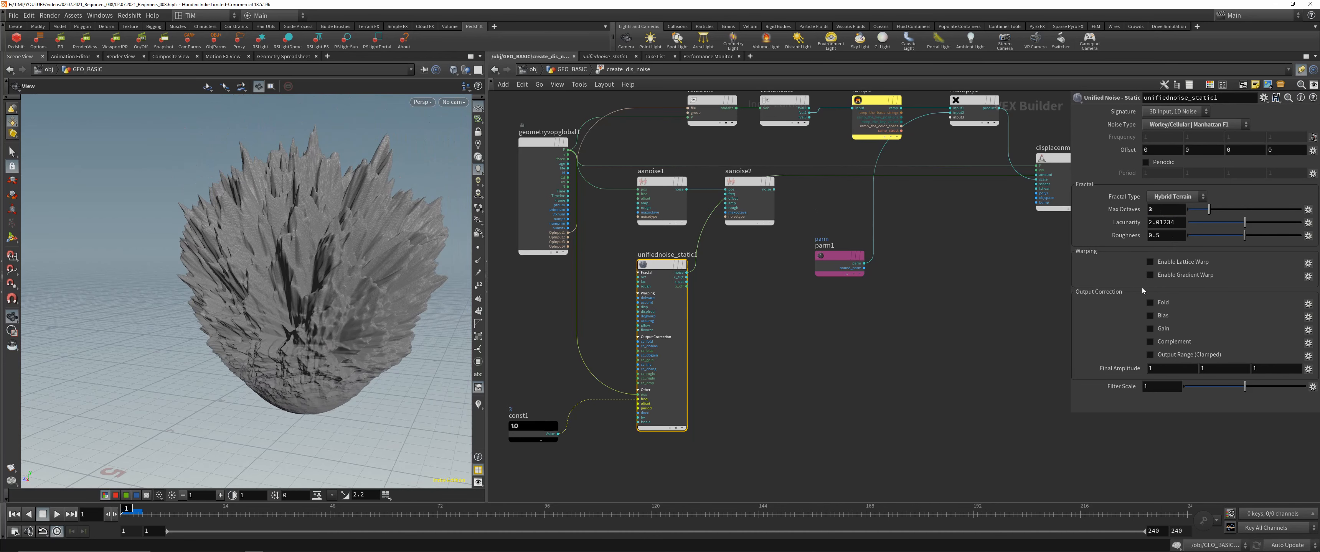
Set unifiednoise_static1's Roughness to 0.25 and orbit around the displaced sphere to inspect the spikes.
left_click(1173, 238)
type("0.25")
key("Return")
left_click_drag(297, 220, 369, 264)
middle_click_drag(369, 264, 221, 257)
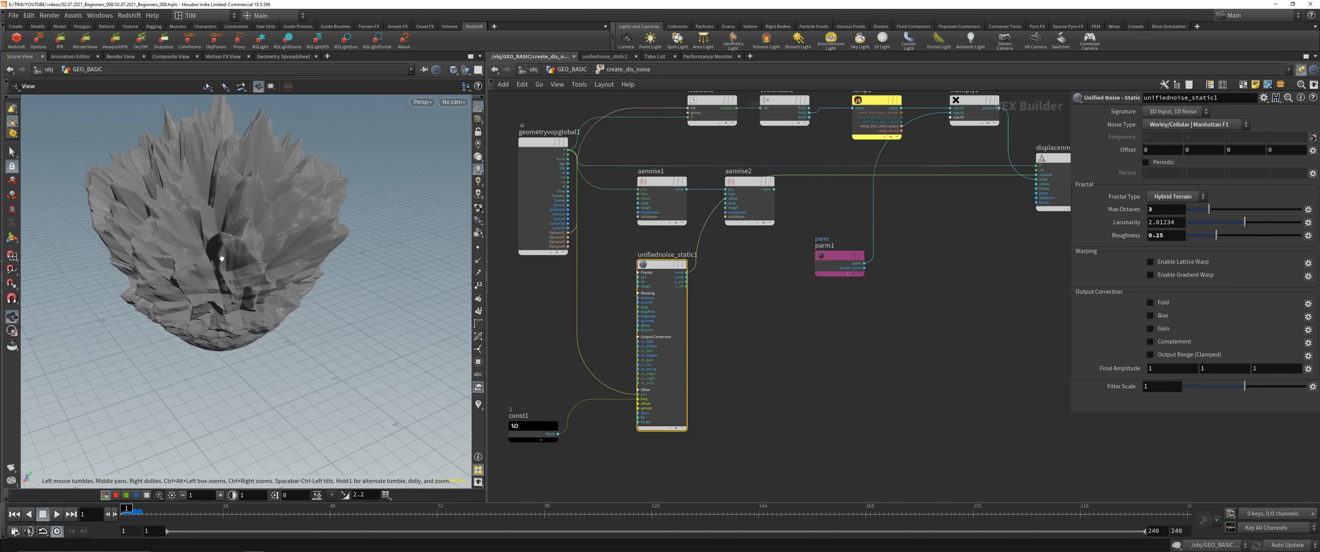
left_click_drag(221, 257, 341, 217)
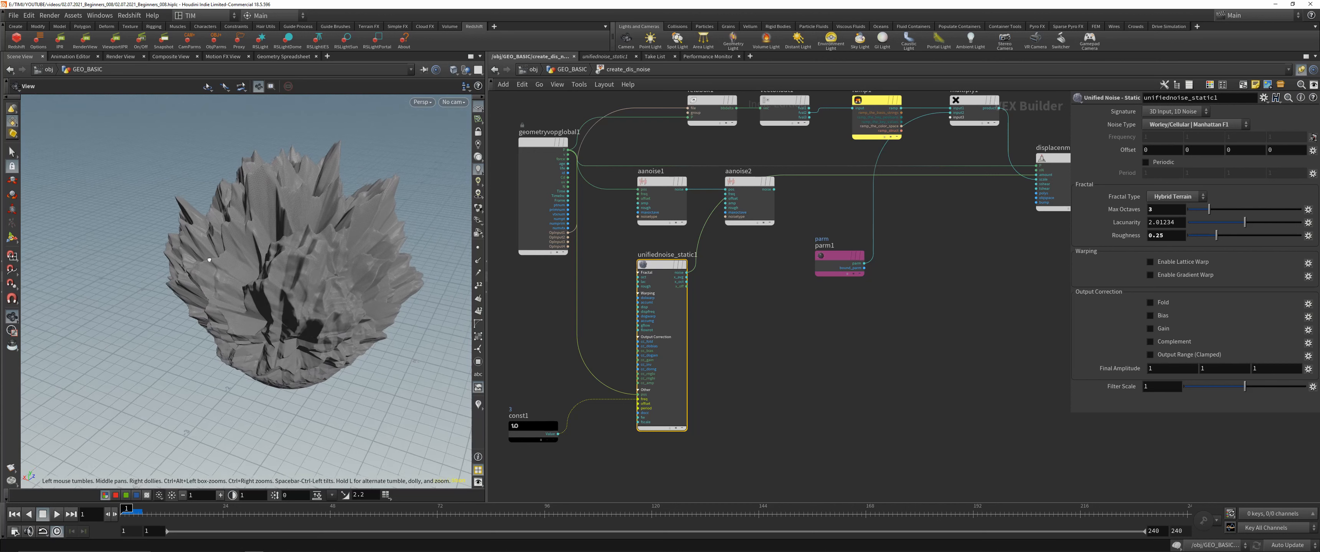
Detach aanoise1 and aanoise2 from the chain, moving them below the network so unifiednoise_static1 feeds displacenml1 directly.
scroll(891, 326, "down", 3)
middle_click_drag(891, 325, 800, 343)
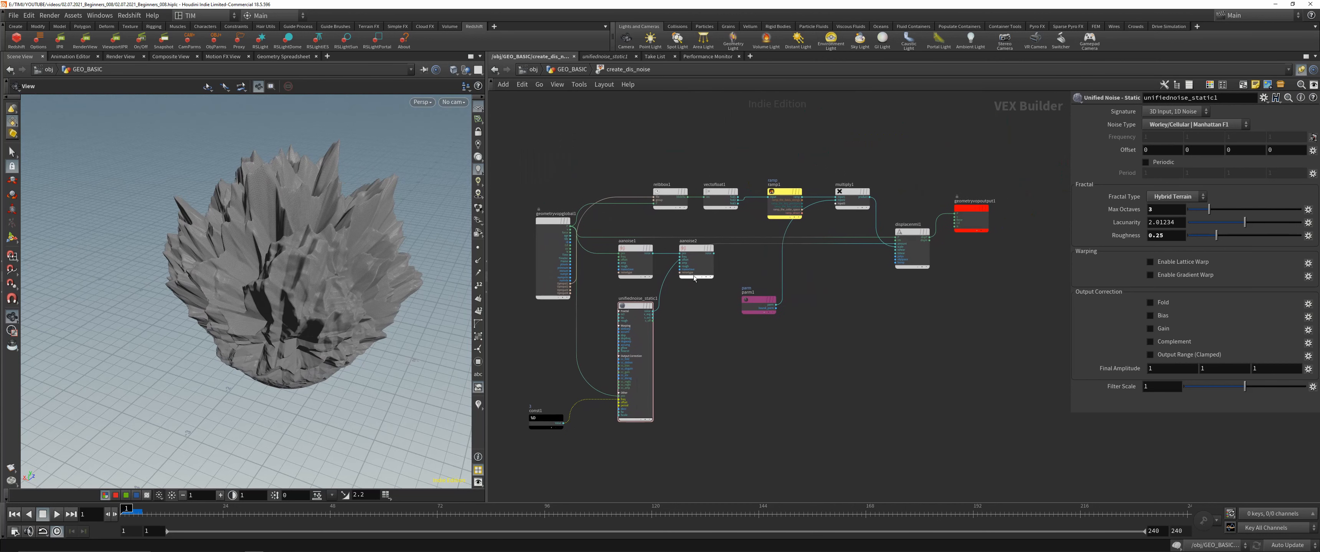
left_click_drag(595, 287, 747, 473)
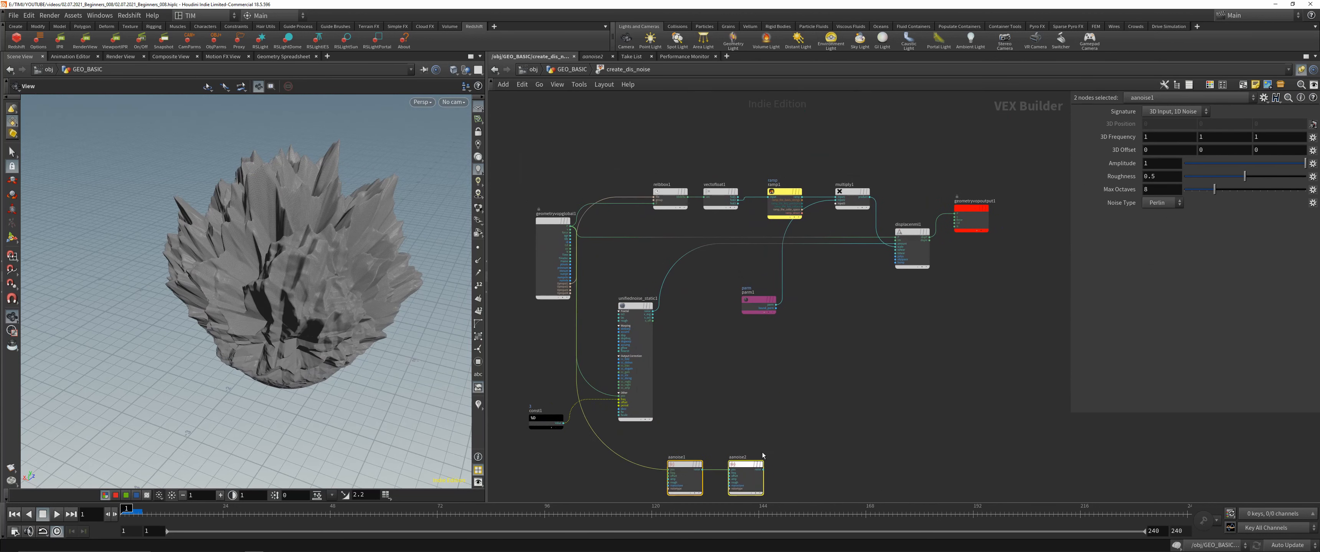
left_click(823, 371)
Return to the geometry level, try different positions for create_dis_noise's middle ramp point, and settle on about 0.774.
key("u")
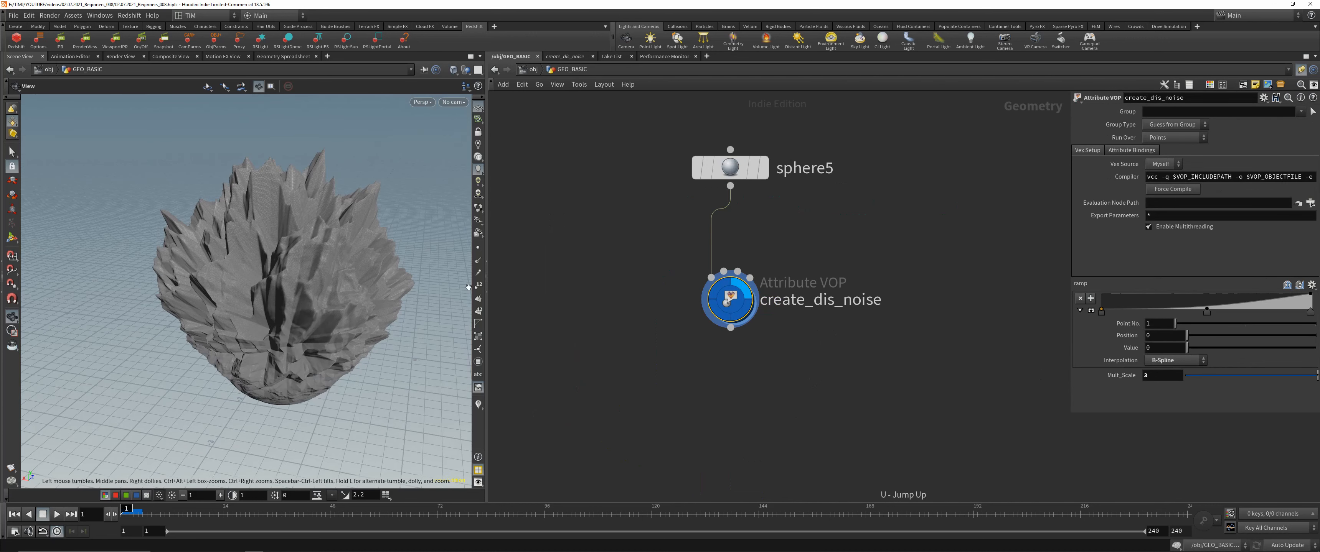
left_click(1308, 313)
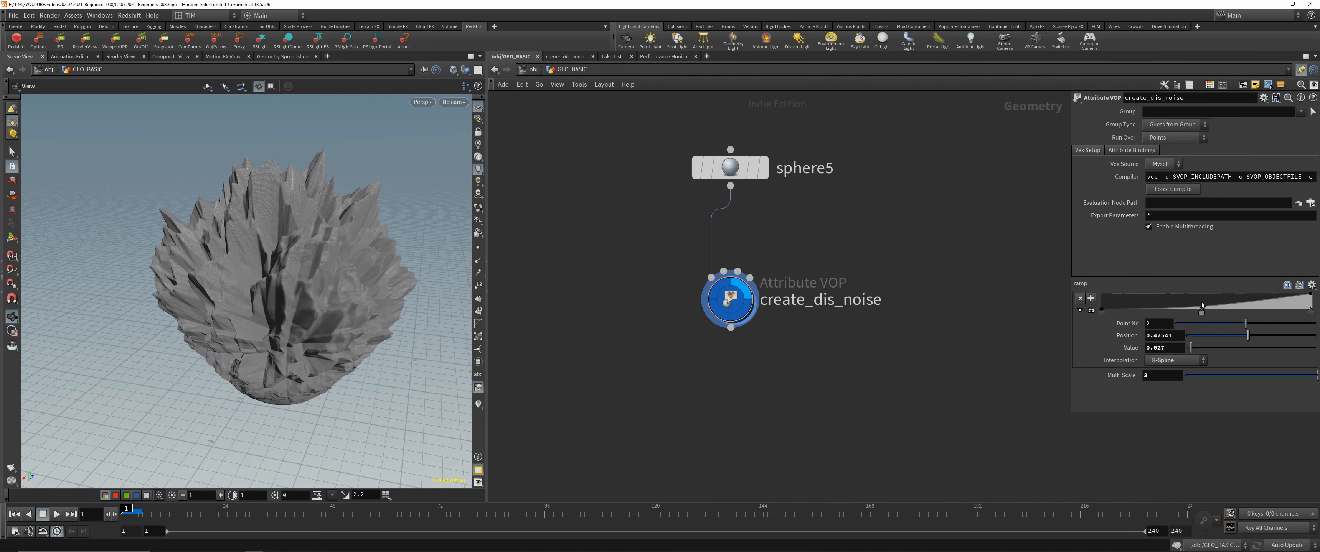
left_click(1194, 305)
left_click_drag(1146, 314, 1145, 313)
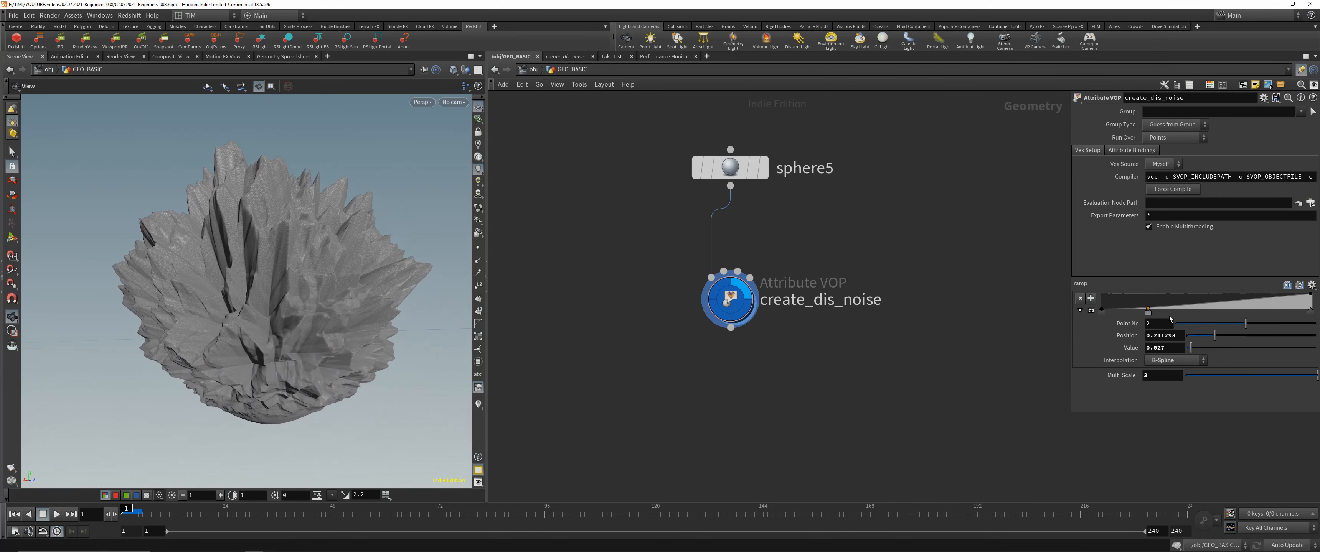
left_click_drag(1169, 316, 1265, 317)
left_click_drag(376, 358, 303, 378)
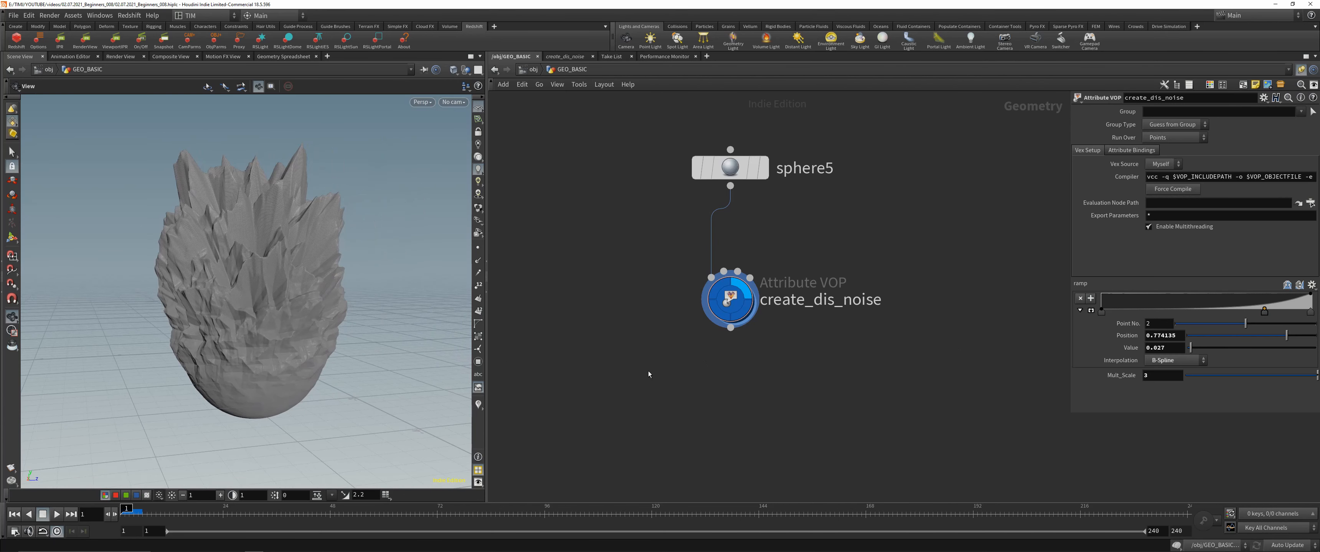
left_click_drag(274, 254, 205, 392)
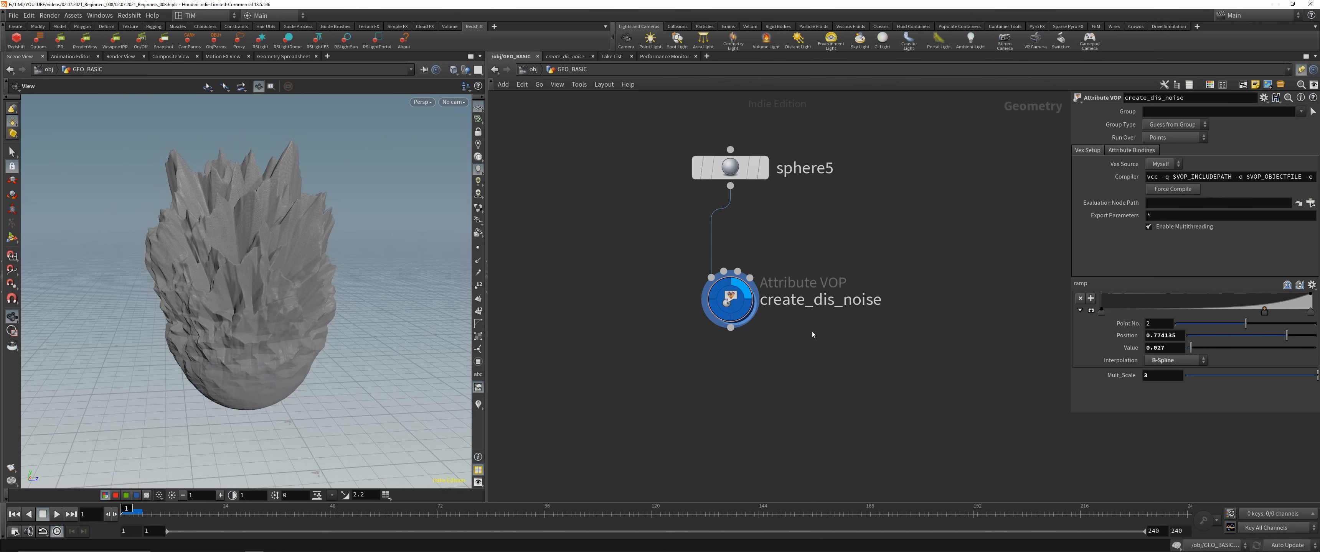
Add a Null below create_dis_noise, connect and display it, and rename it OUT_SHAPE.
key("Tab")
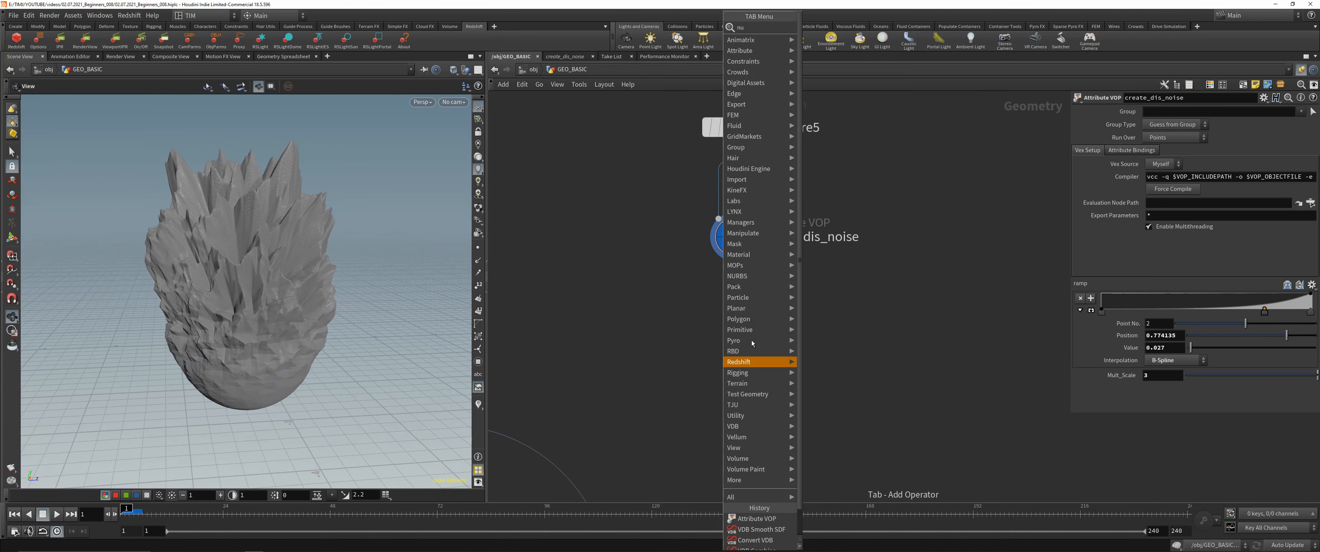
type("nul")
key("Return")
left_click(733, 360)
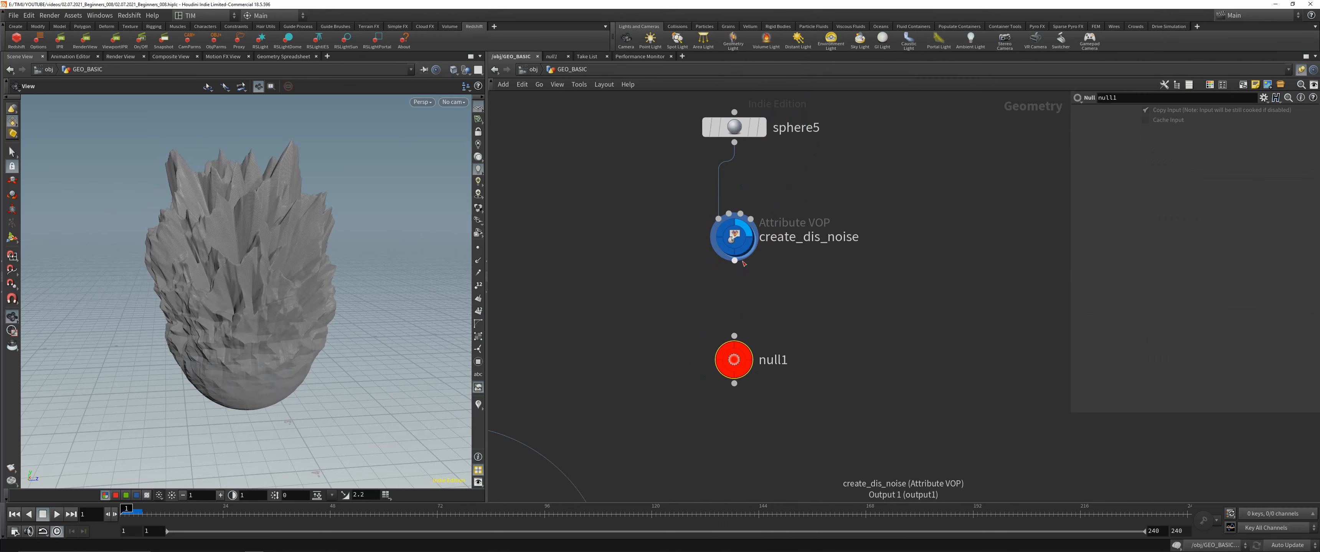
left_click(746, 352)
left_click(778, 360)
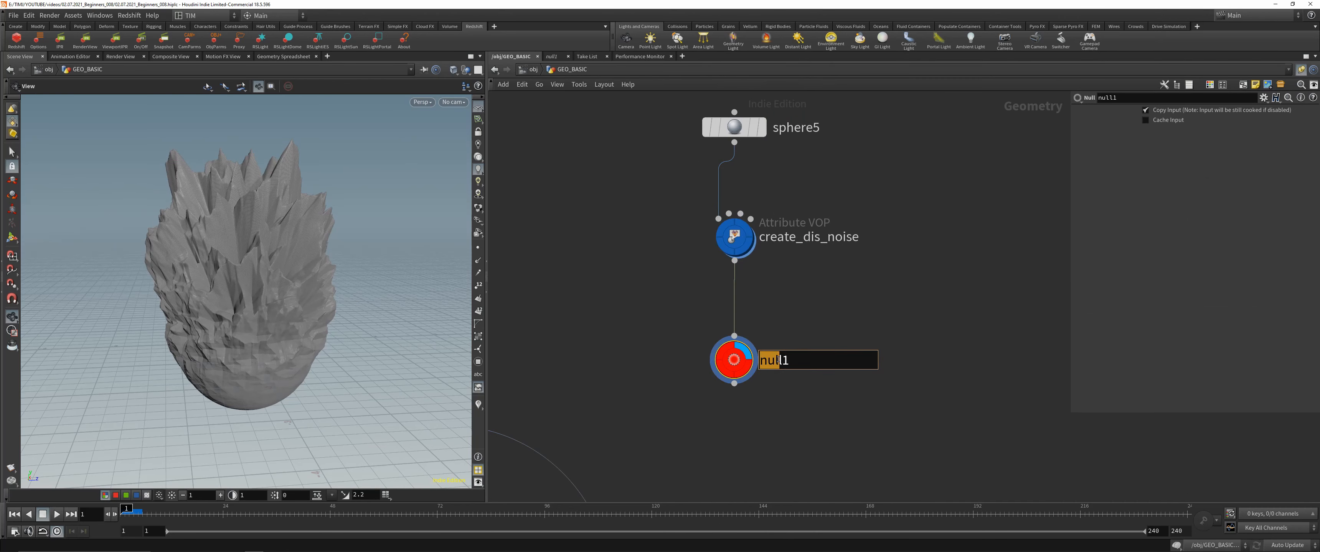
type("OUT_SHAPE")
key("Return")
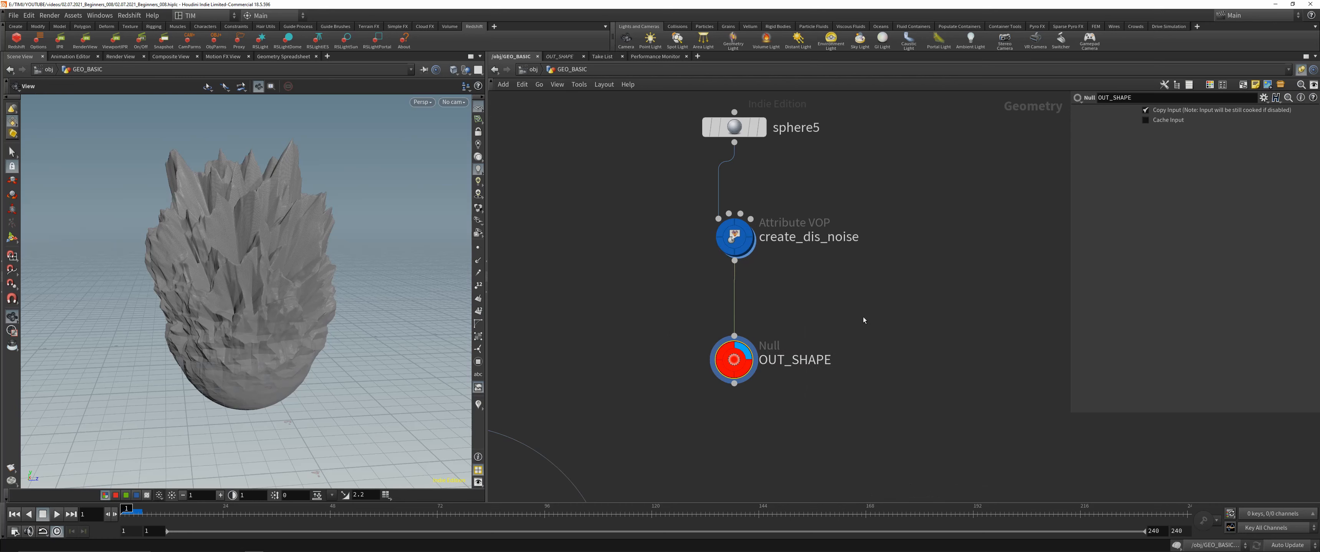
Select sphere5, create_dis_noise and OUT_SHAPE and lay out the three nodes automatically.
scroll(704, 297, "down", 3)
middle_click_drag(611, 316, 983, 221)
scroll(981, 221, "down", 2)
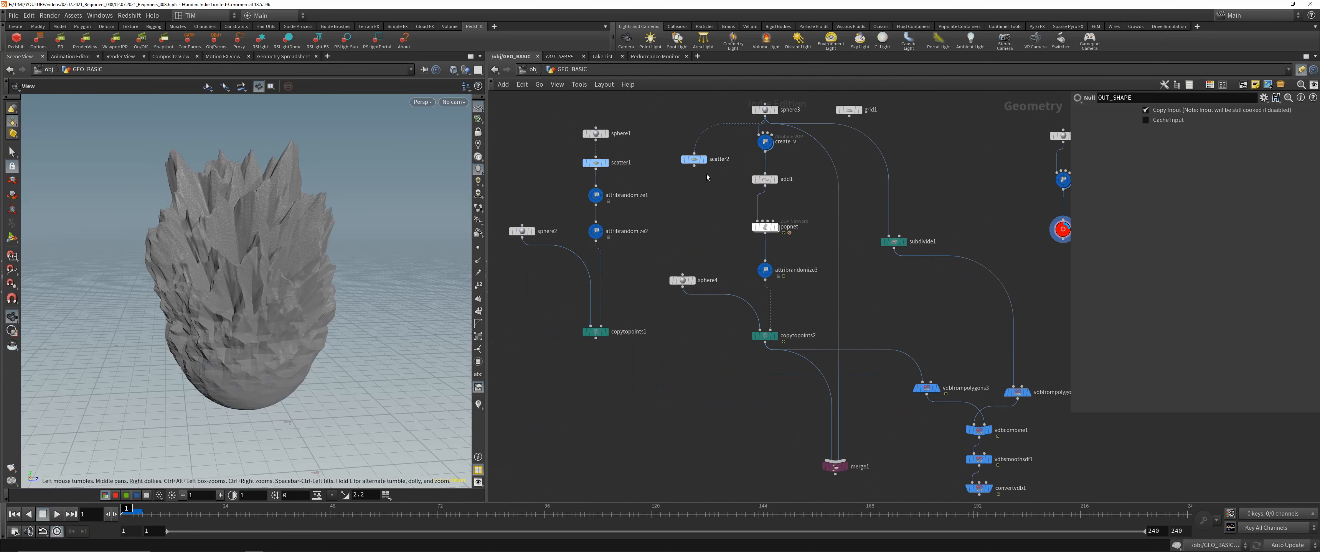
middle_click_drag(862, 324, 708, 396)
scroll(974, 292, "up", 3)
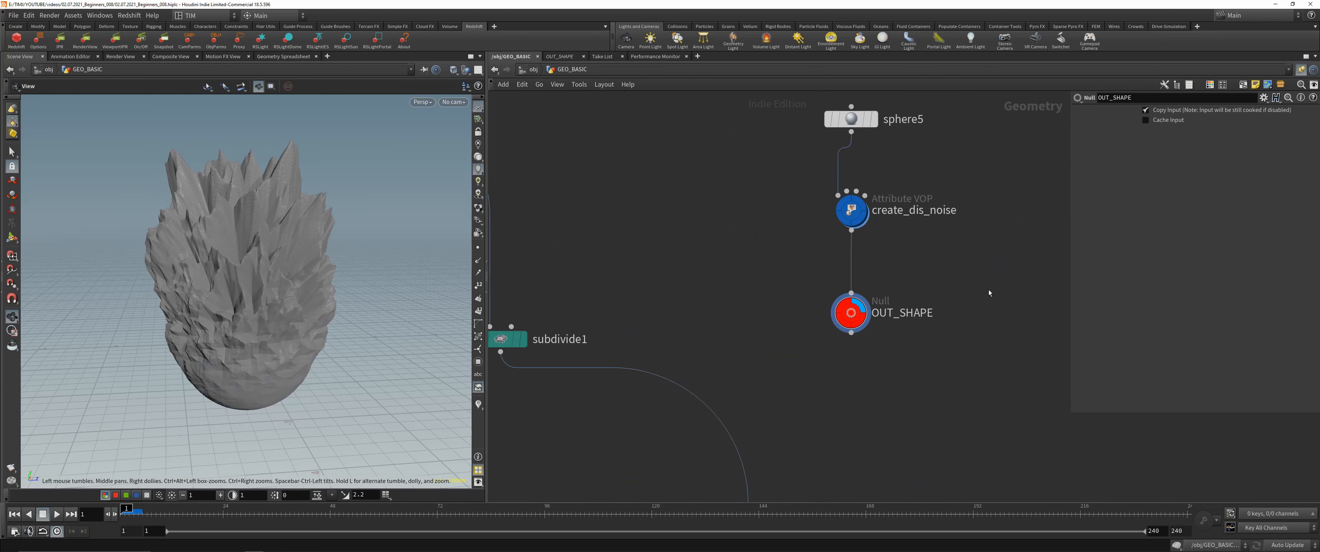
middle_click_drag(792, 252, 745, 313)
left_click_drag(735, 429, 843, 186)
key("l")
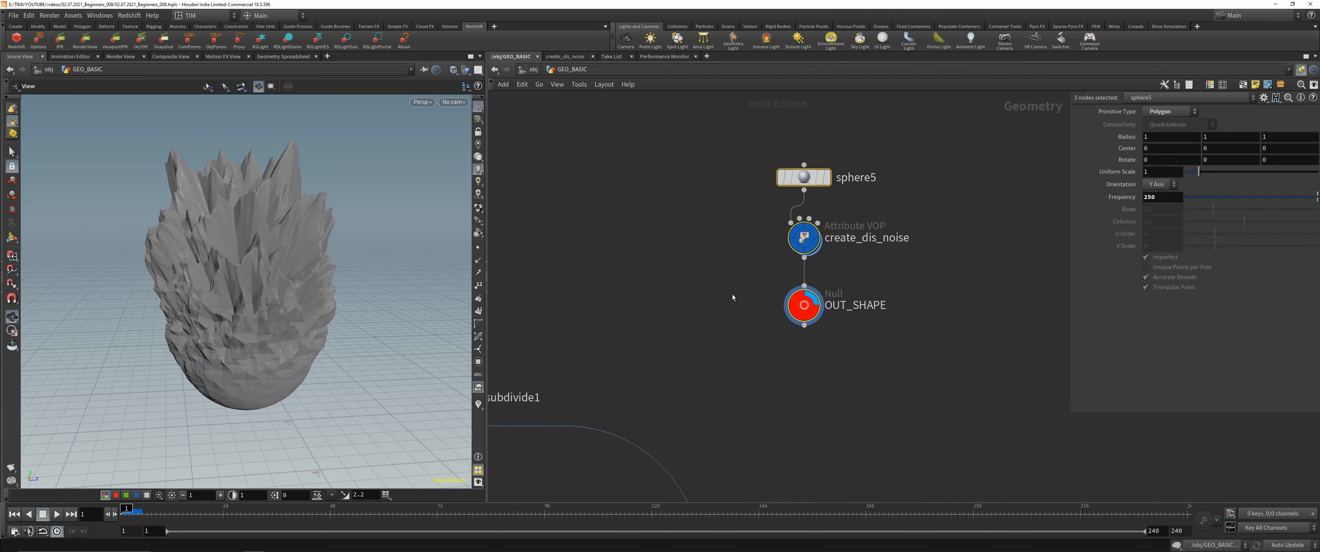
Go up to the object level and examine the displaced shape of GEO_BASIC from several angles.
scroll(282, 282, "up", 5)
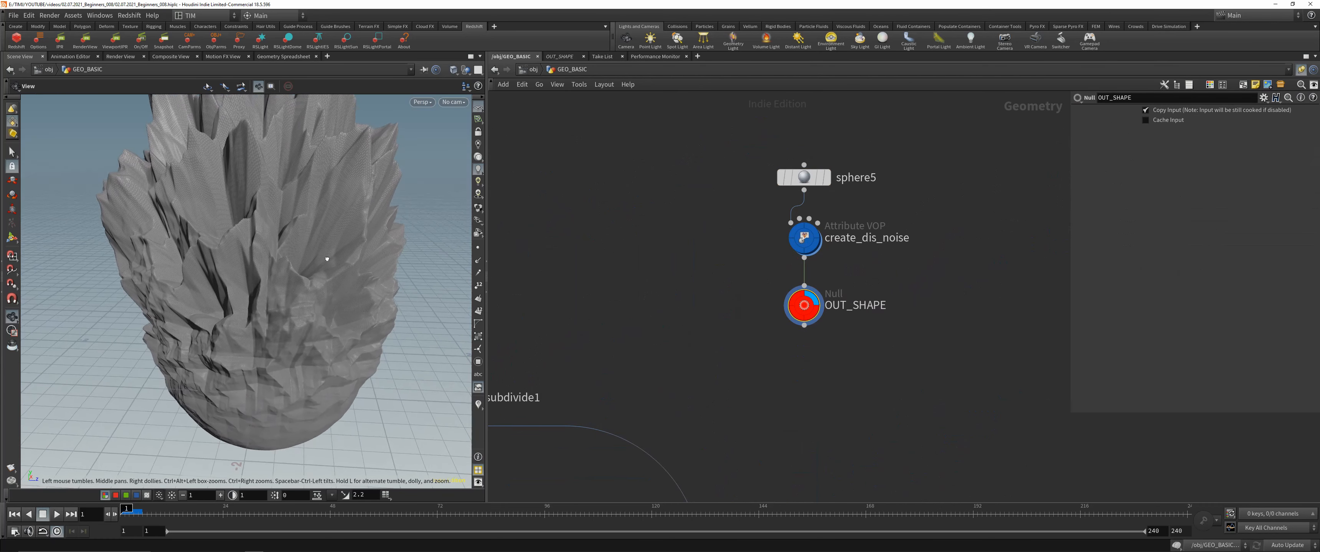
scroll(246, 305, "down", 2)
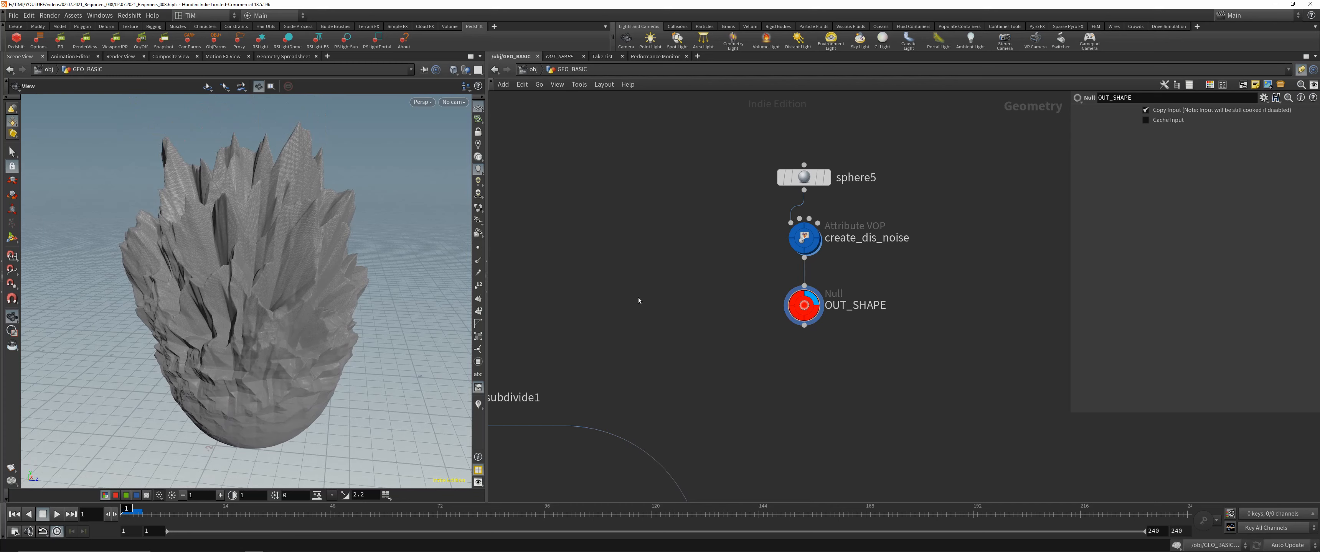
key("u")
scroll(727, 226, "down", 3)
left_click(750, 249)
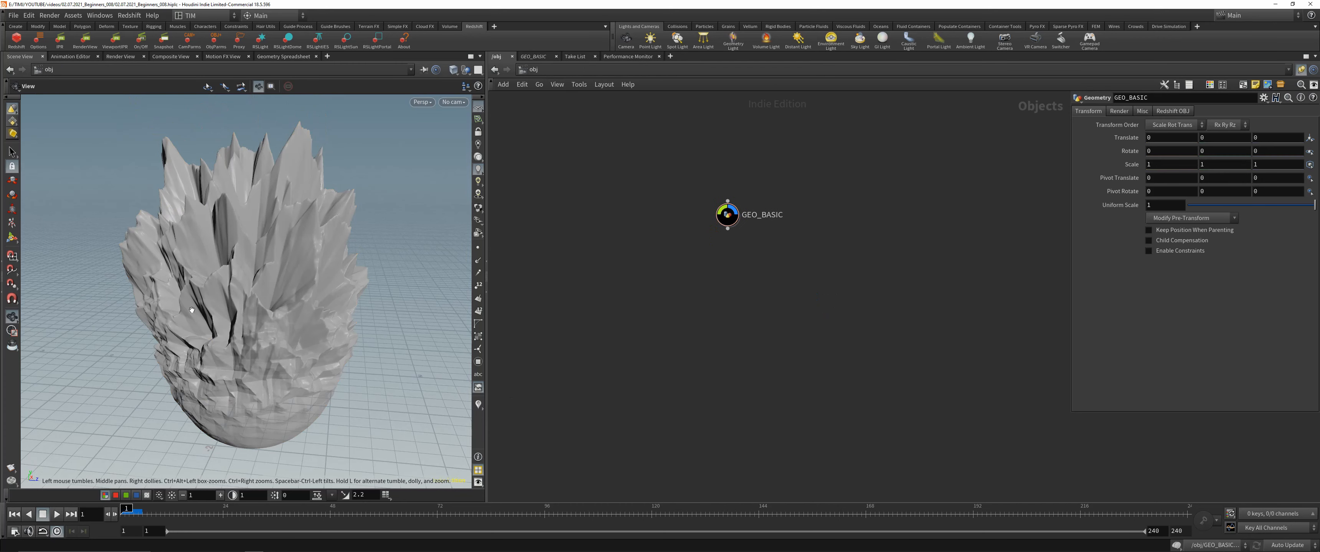
left_click_drag(256, 292, 279, 287)
right_click_drag(279, 287, 240, 306)
middle_click_drag(241, 306, 244, 286)
scroll(244, 287, "up", 1)
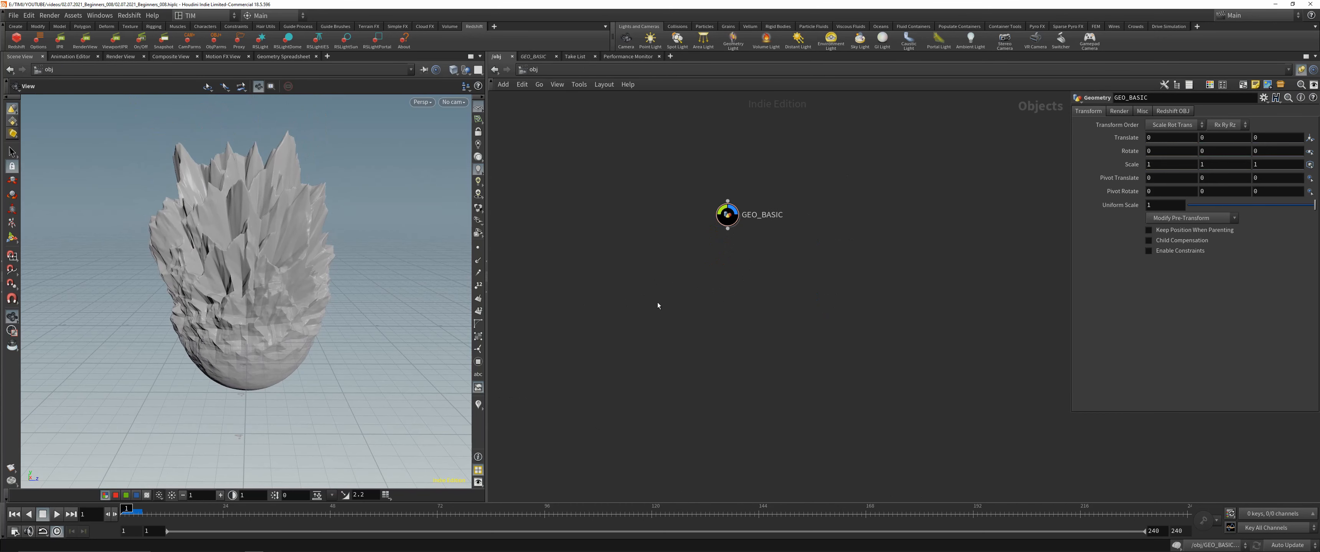
scroll(660, 298, "up", 2)
middle_click_drag(687, 272, 666, 310)
left_click_drag(236, 308, 245, 302)
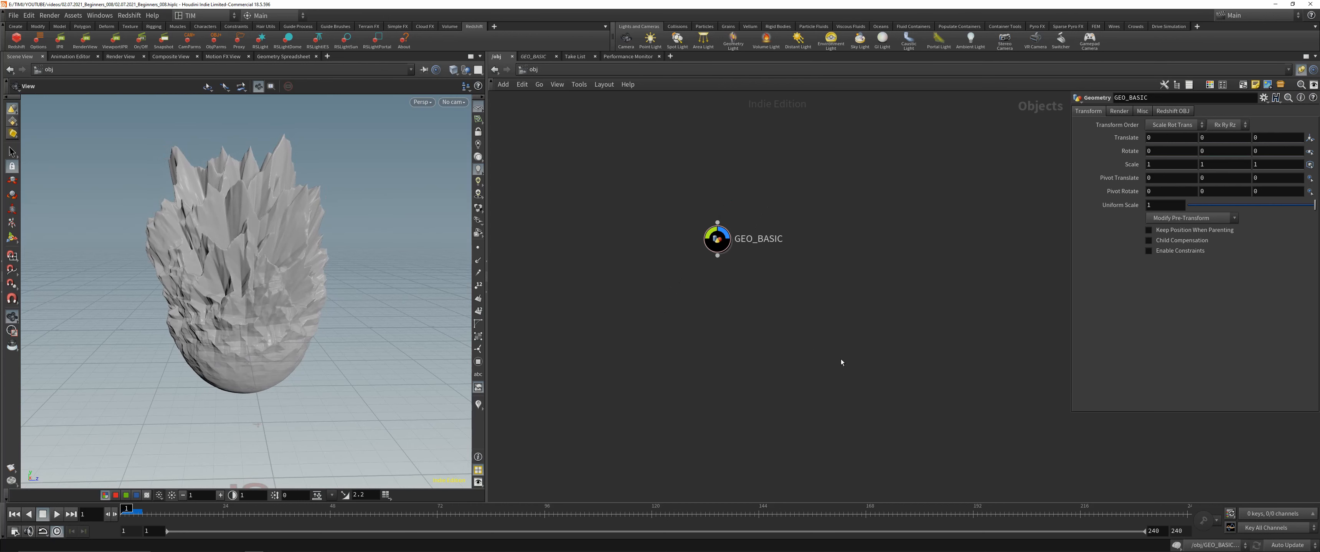
key("Tab")
type("rs")
key("Escape")
key("Tab")
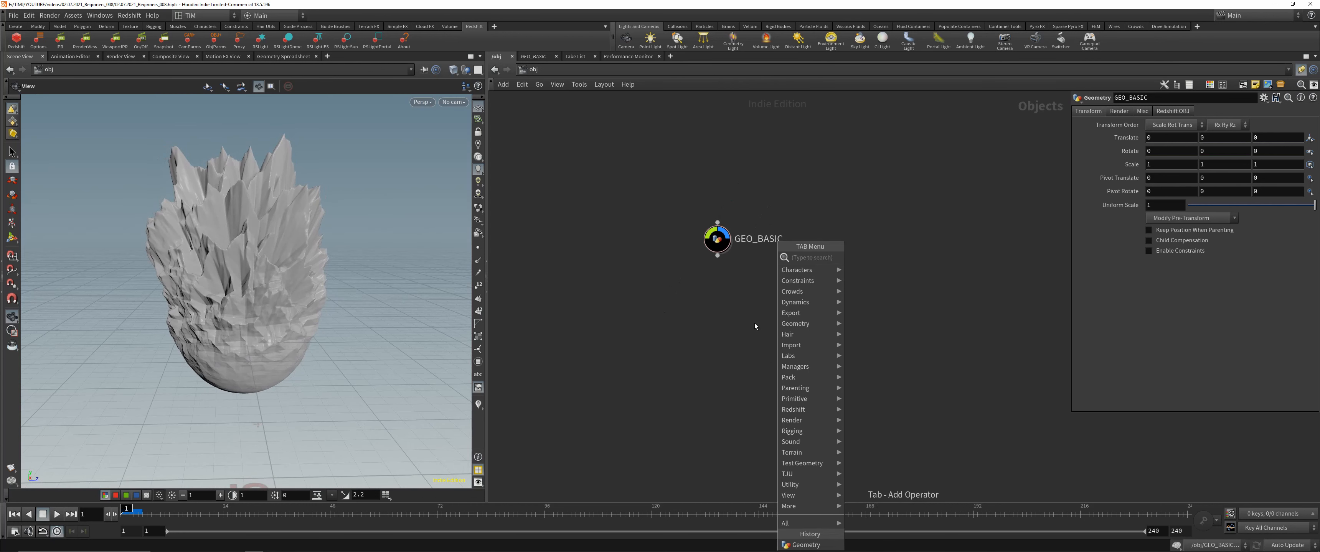
type("rs")
key("Escape")
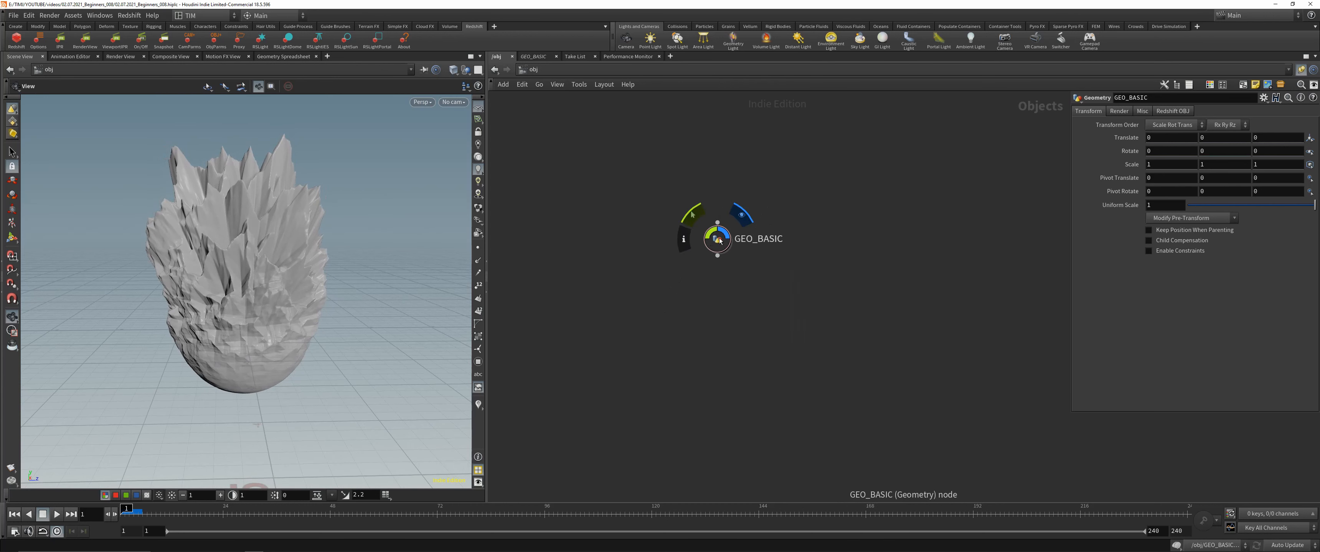
Add a ROP Network at the object level and place it below GEO_BASIC.
key("Tab")
type("r")
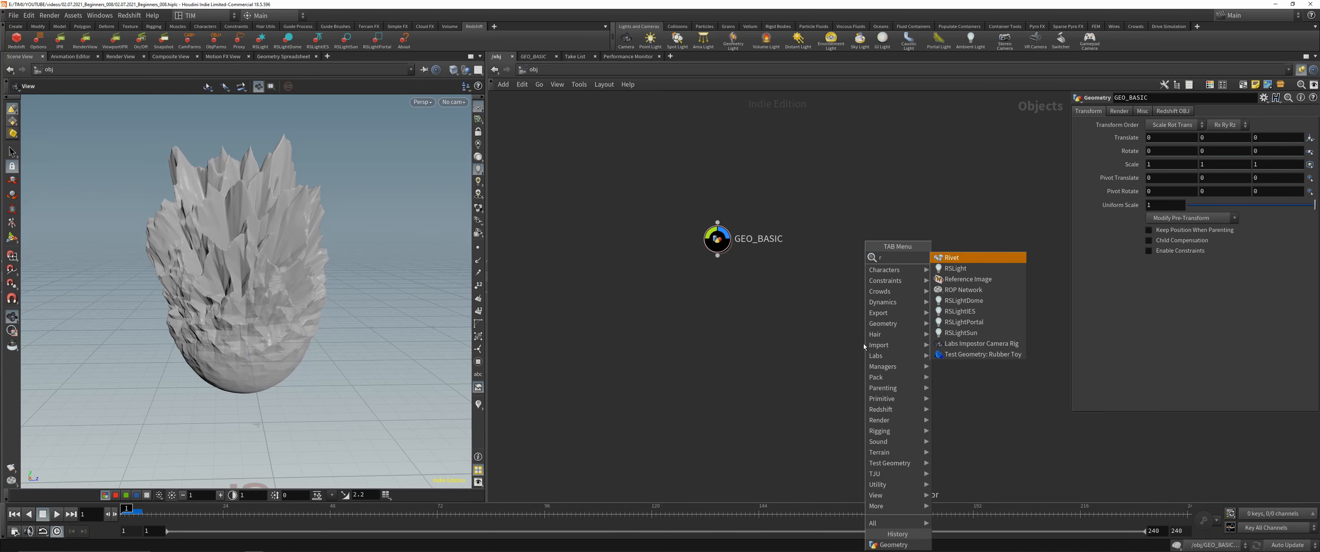
left_click(962, 290)
left_click(905, 345)
left_click_drag(905, 344, 886, 382)
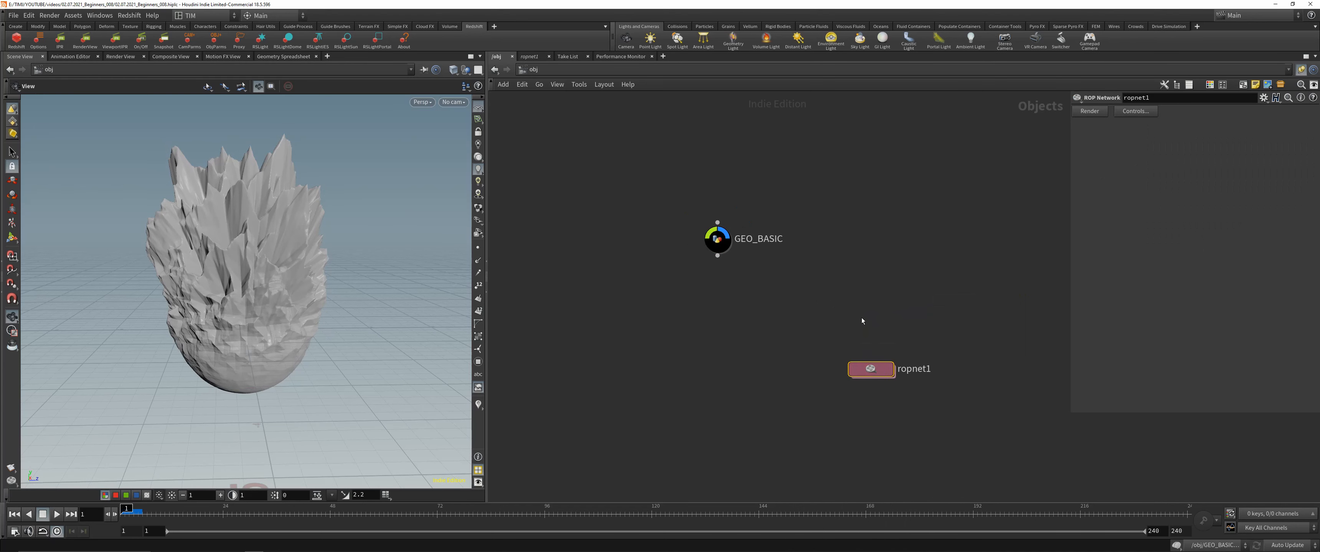
Add a Material Network directly above the ROP network at the object level and rename it RS_MAT.
key("Tab")
type("mat")
left_click(949, 257)
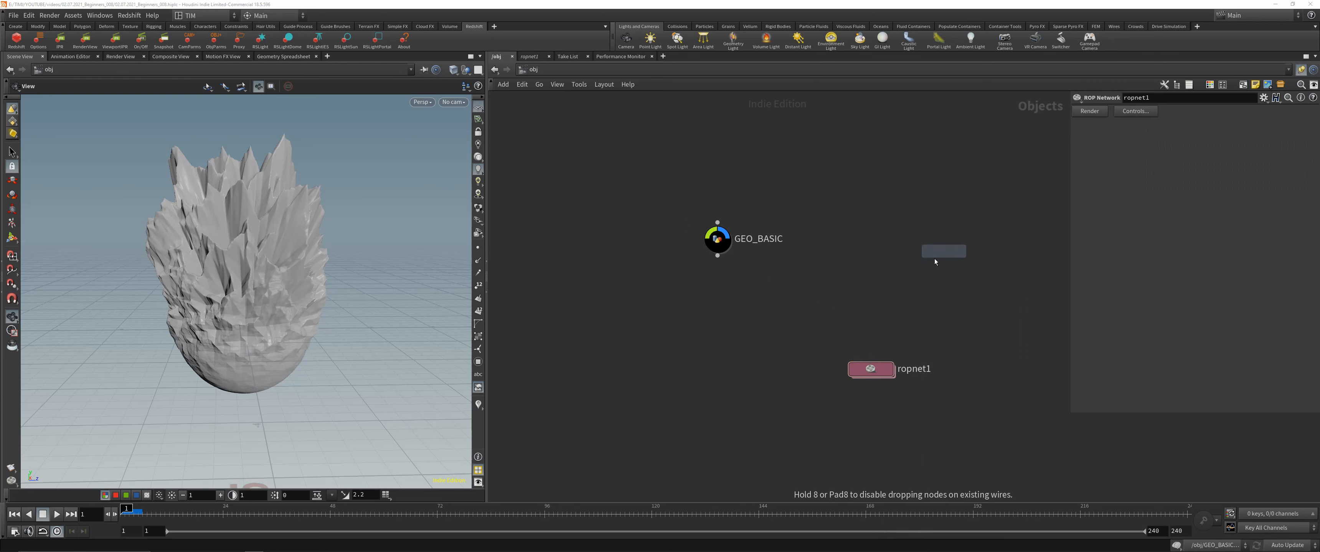
left_click(872, 330)
left_click(918, 328)
double_click(919, 328)
type("RS")
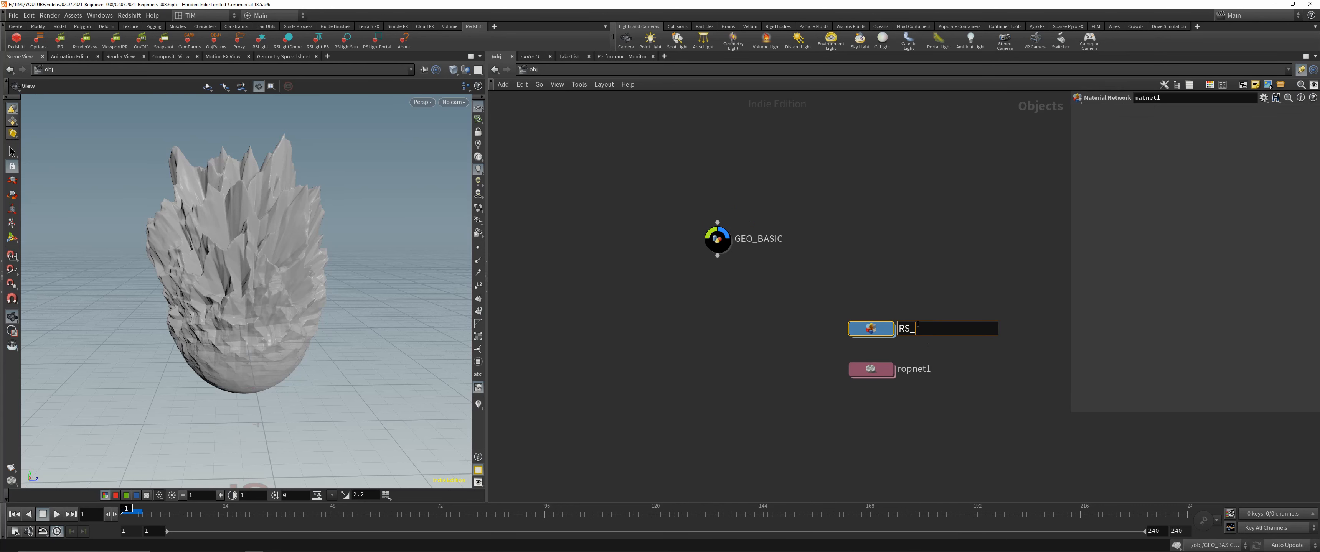
type("_MAT")
key("Return")
Rename the ROP network as RS_OUT.
double_click(912, 370)
type("R")
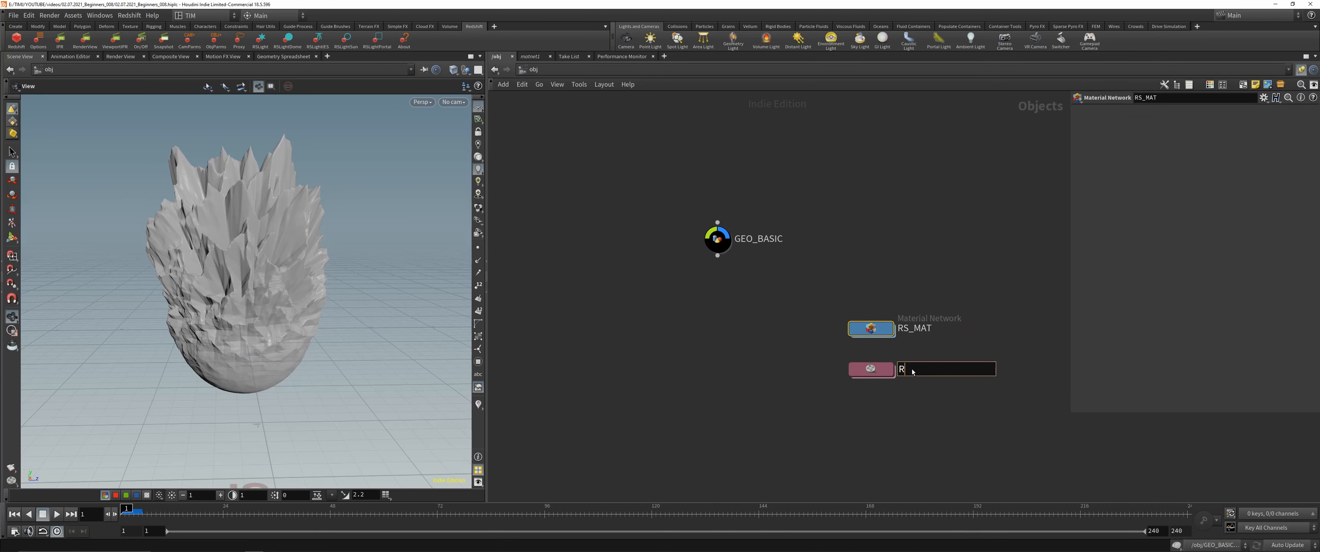
type("S_OUT")
key("Return")
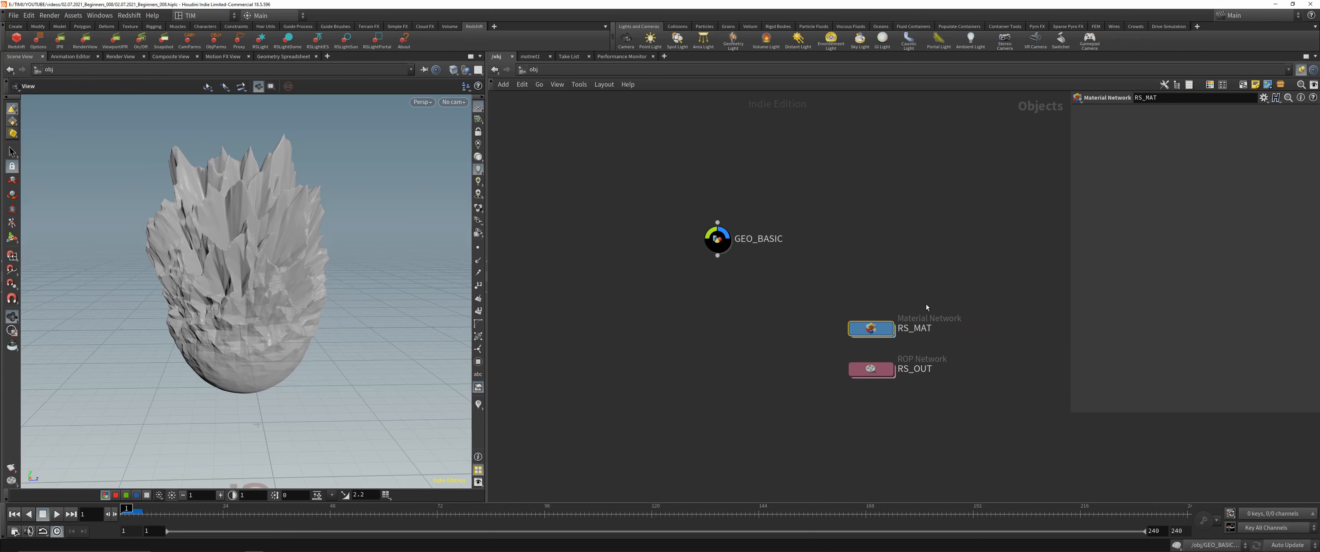
Colour the RS_MAT and RS_OUT nodes red and place RS_OUT close beneath RS_MAT.
key("c")
left_click_drag(819, 236, 872, 357)
left_click(1314, 460)
left_click(1286, 452)
key("c")
left_click(963, 424)
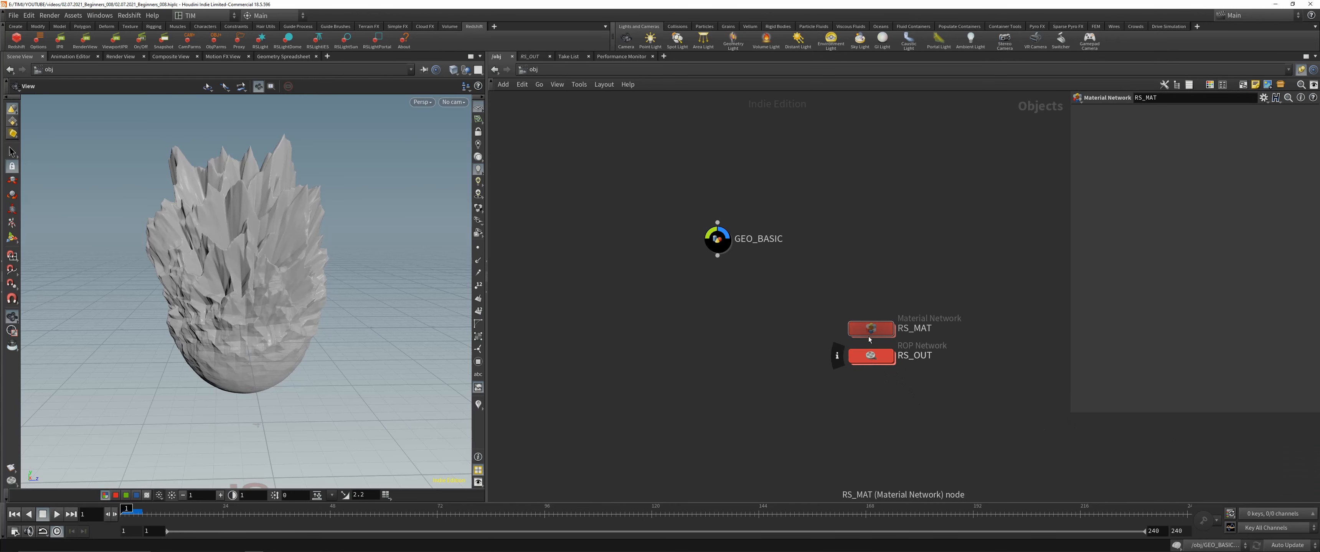
Add a Redshift output node inside RS_OUT and rename it RS_OUT_001.
double_click(852, 356)
key("Tab")
left_click(957, 322)
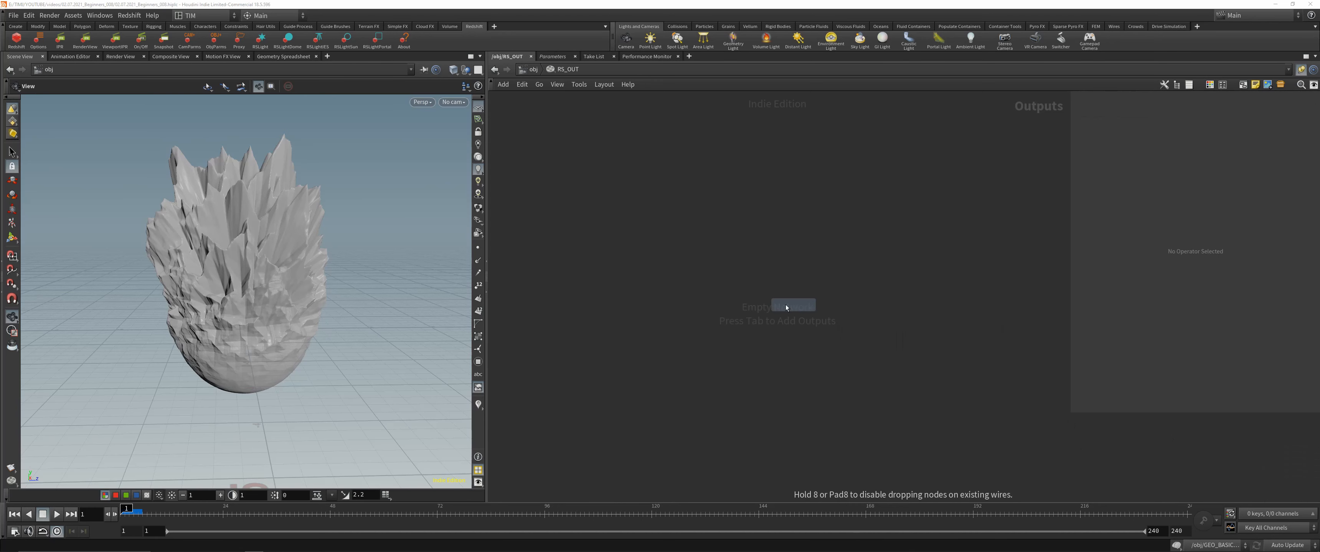
left_click(785, 304)
double_click(844, 303)
type("RS_OUT_001")
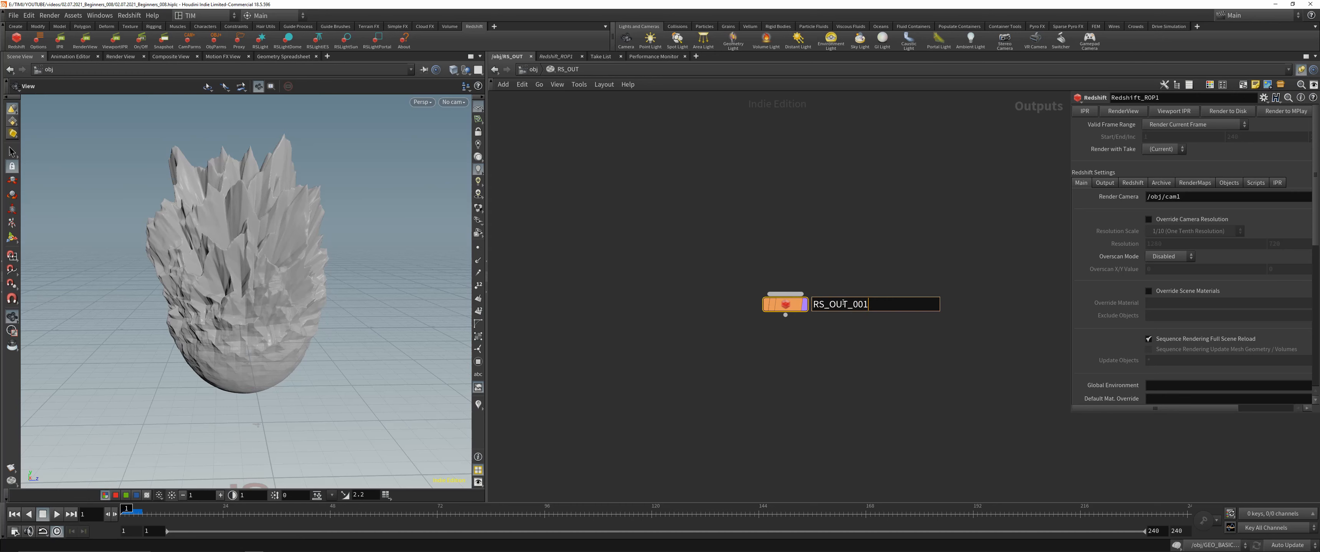
key("Return")
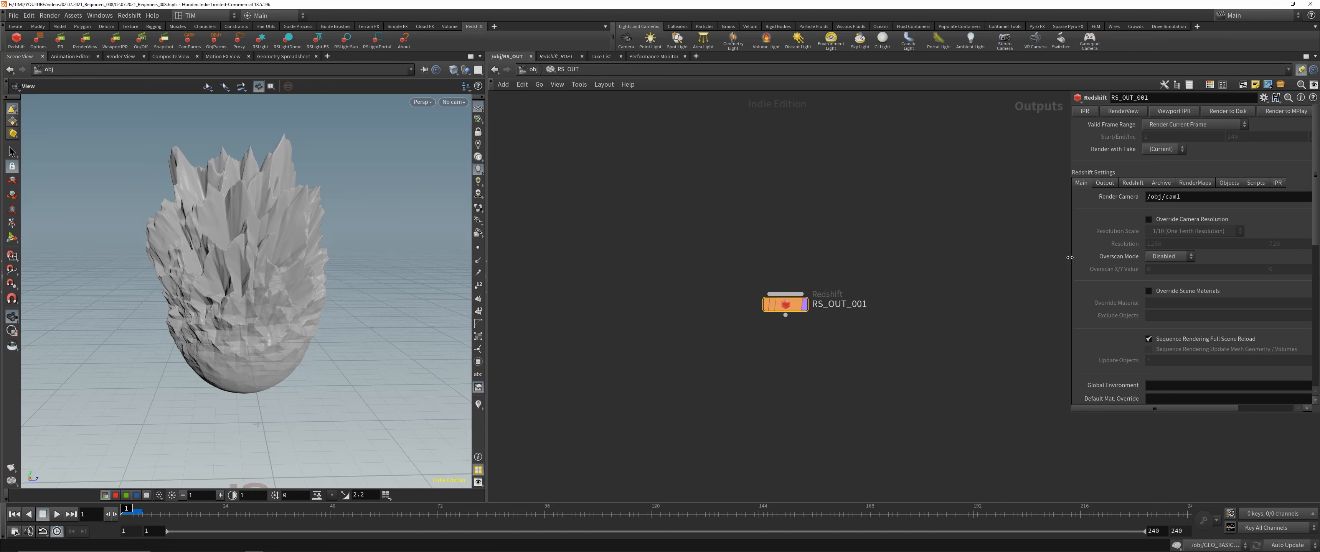
Enlarge the parameter area and set both the primary and secondary GI engines of RS_OUT_001 to Brute Force.
left_click_drag(1069, 257, 1002, 262)
left_click_drag(1034, 415, 1037, 472)
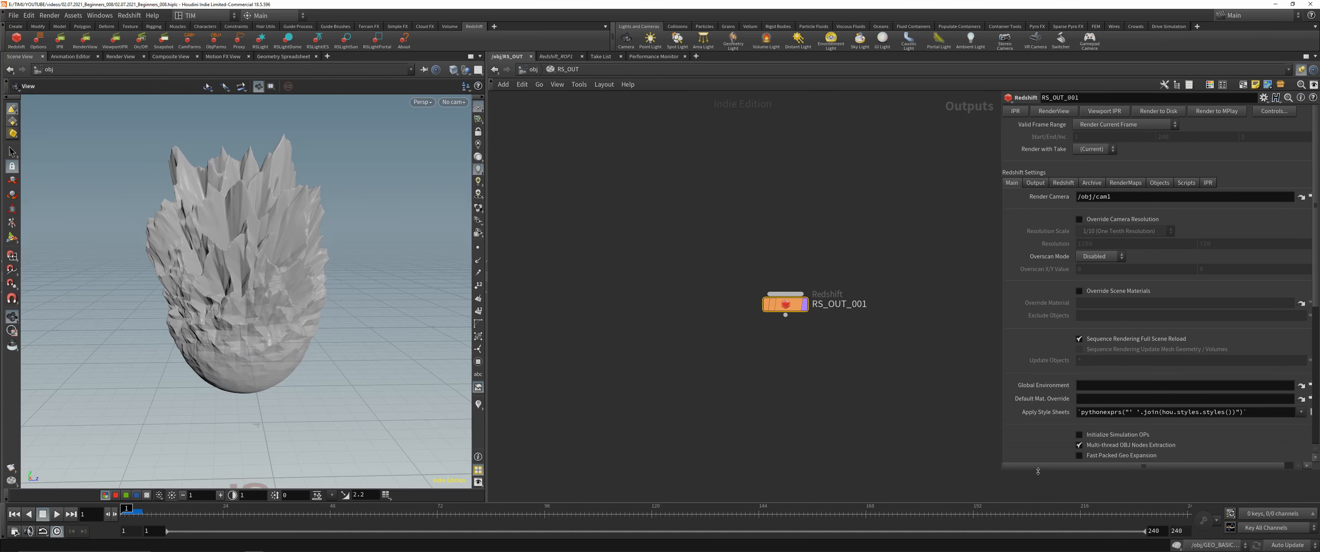
left_click(1037, 183)
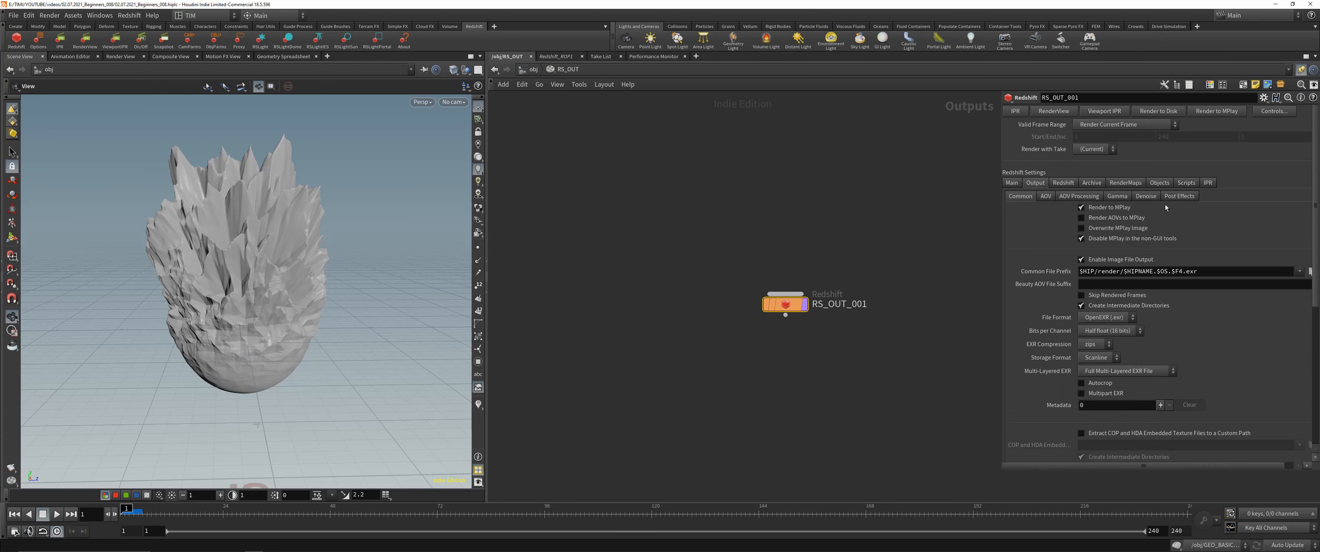
left_click(1064, 183)
left_click(1134, 197)
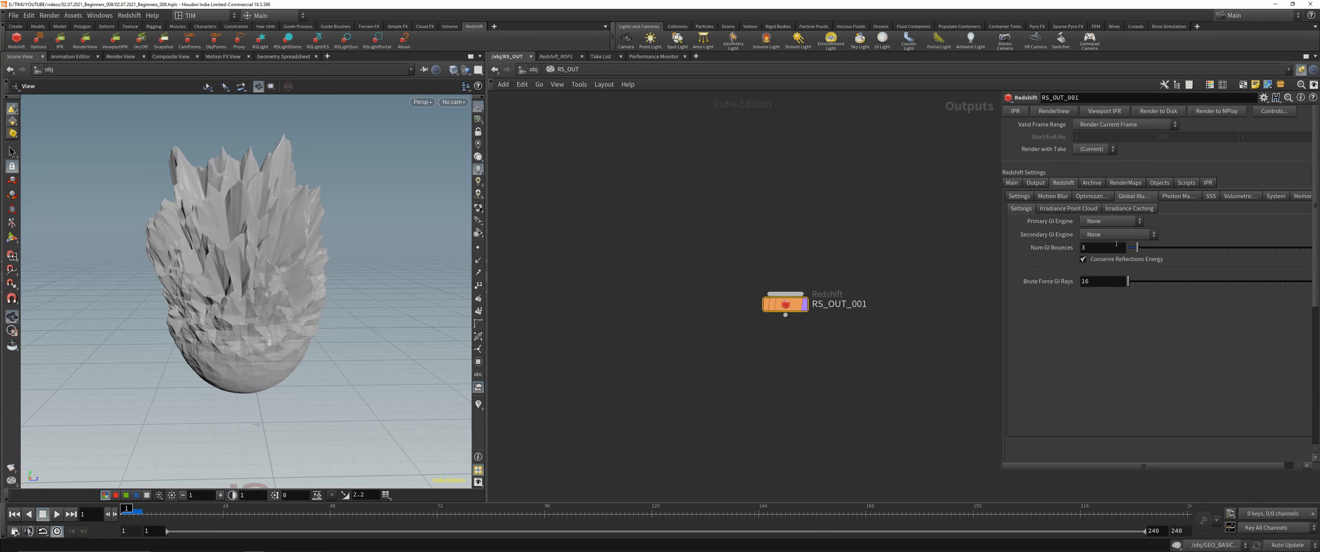
left_click(1109, 221)
left_click(1103, 230)
left_click(1109, 221)
left_click(1107, 264)
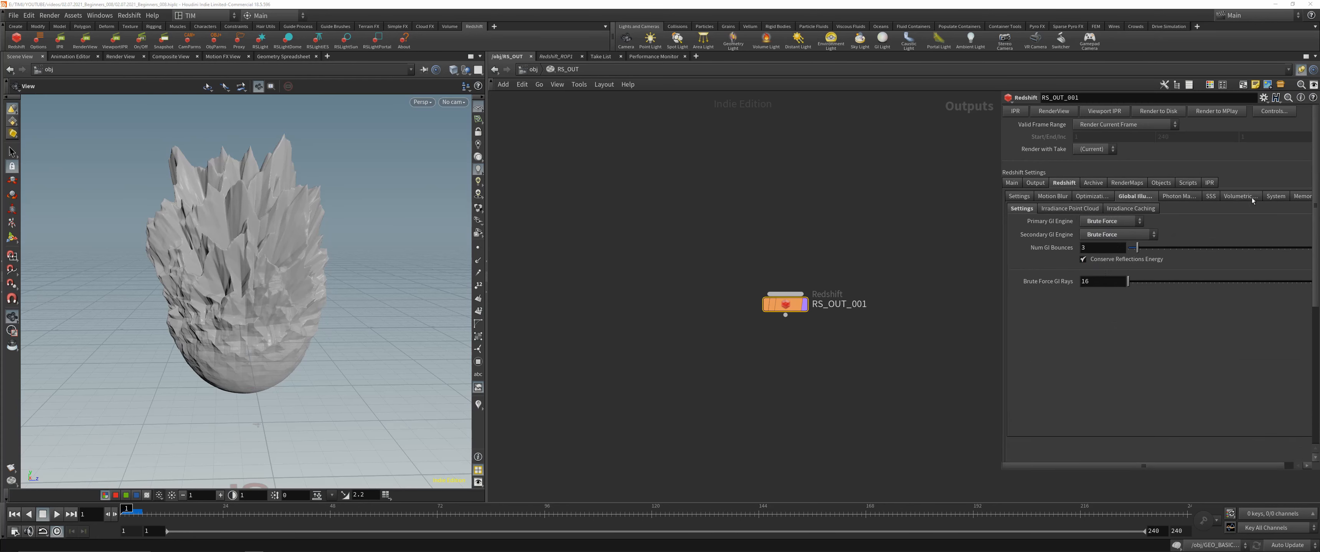
Enable OCIO file rules, input colour transformation to OCIO rendering space, automatic sampling and OptiX RT in the Redshift system settings.
left_click(1274, 197)
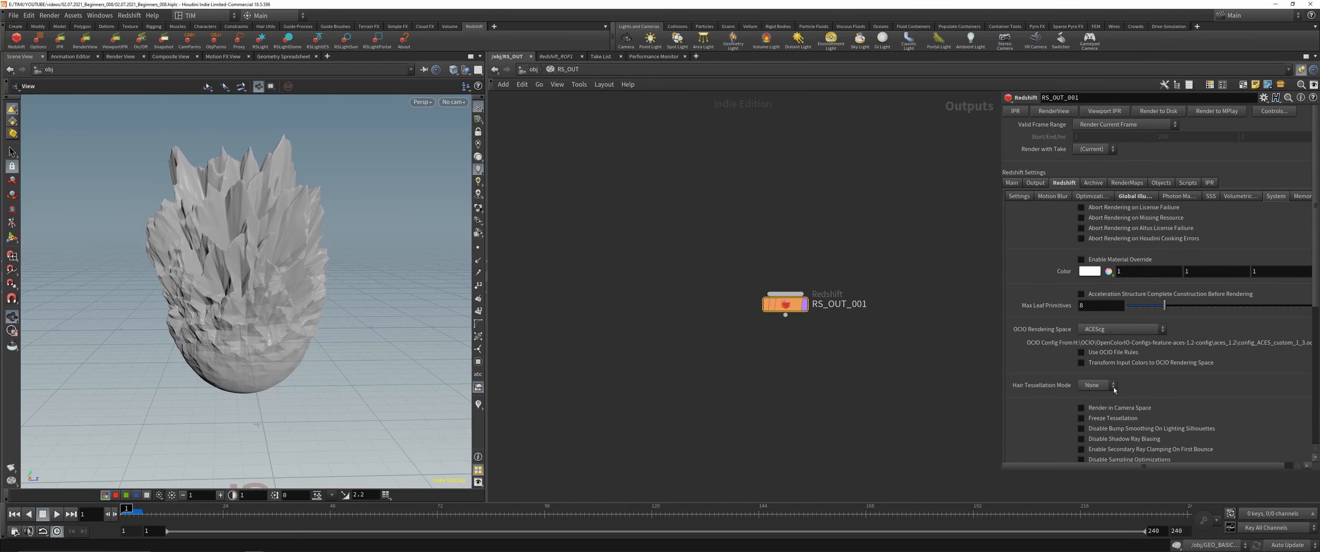
scroll(1117, 315, "down", 3)
left_click(1110, 299)
left_click(1106, 309)
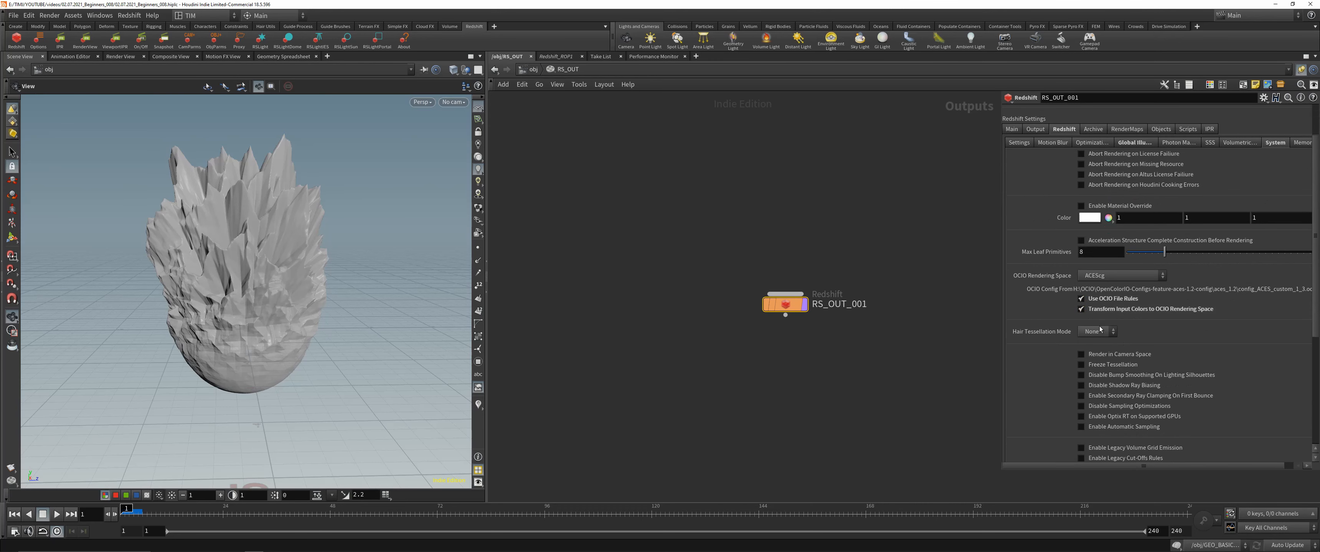
left_click(1116, 427)
left_click(1110, 418)
scroll(1129, 185, "up", 5)
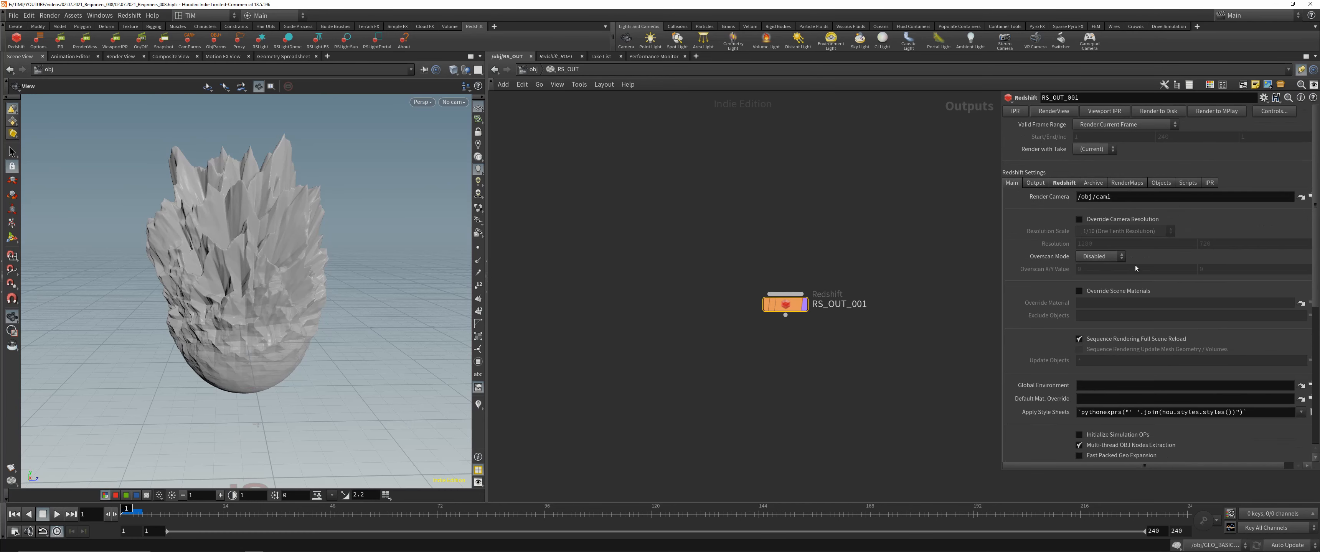
Return to the object level and add a Camera below GEO_BASIC.
left_click(533, 70)
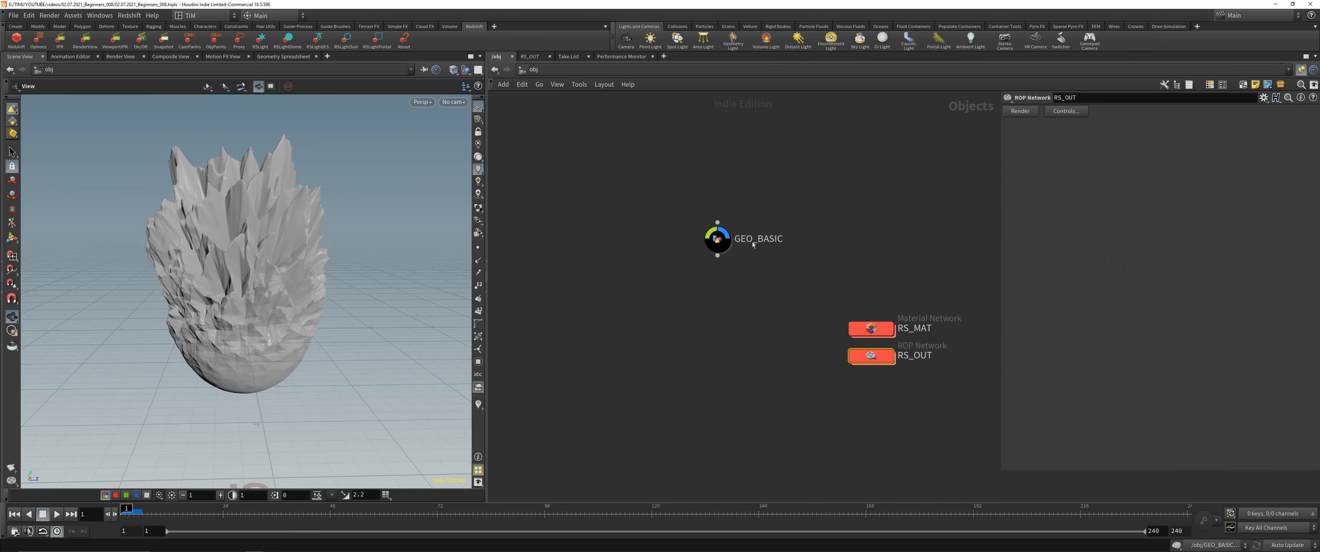
middle_click_drag(726, 343, 701, 308)
key("Tab")
type("cam")
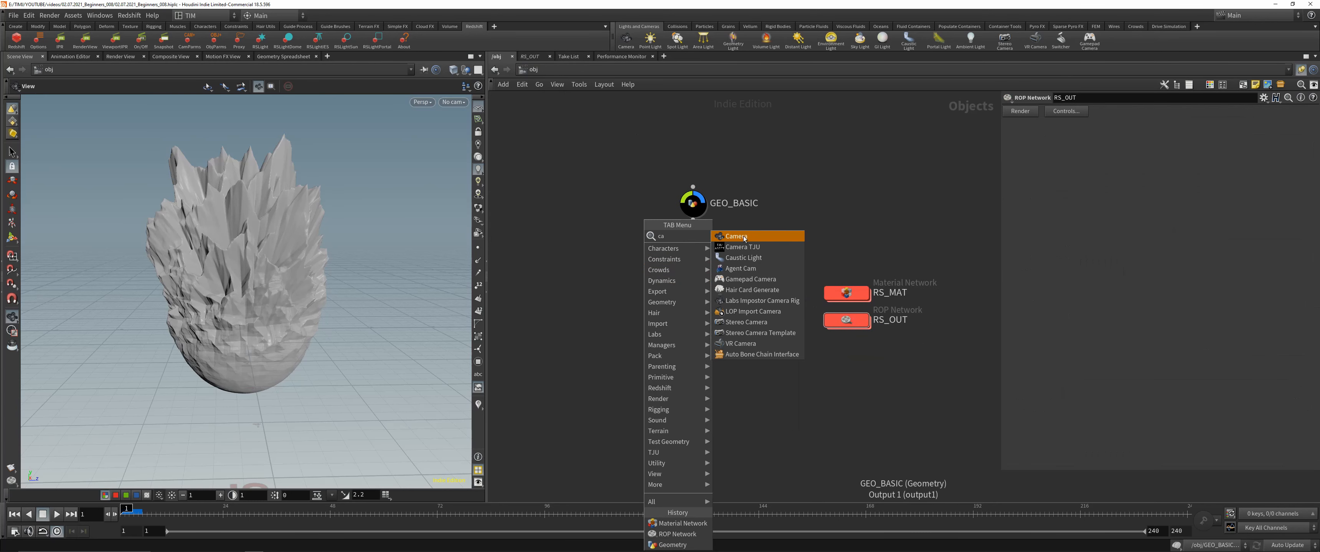
key("Return")
left_click(673, 346)
left_click_drag(625, 293, 712, 390)
Add an RS Material Builder inside the RS_MAT network and rename it RS_MAT_SHAPE.
double_click(845, 293)
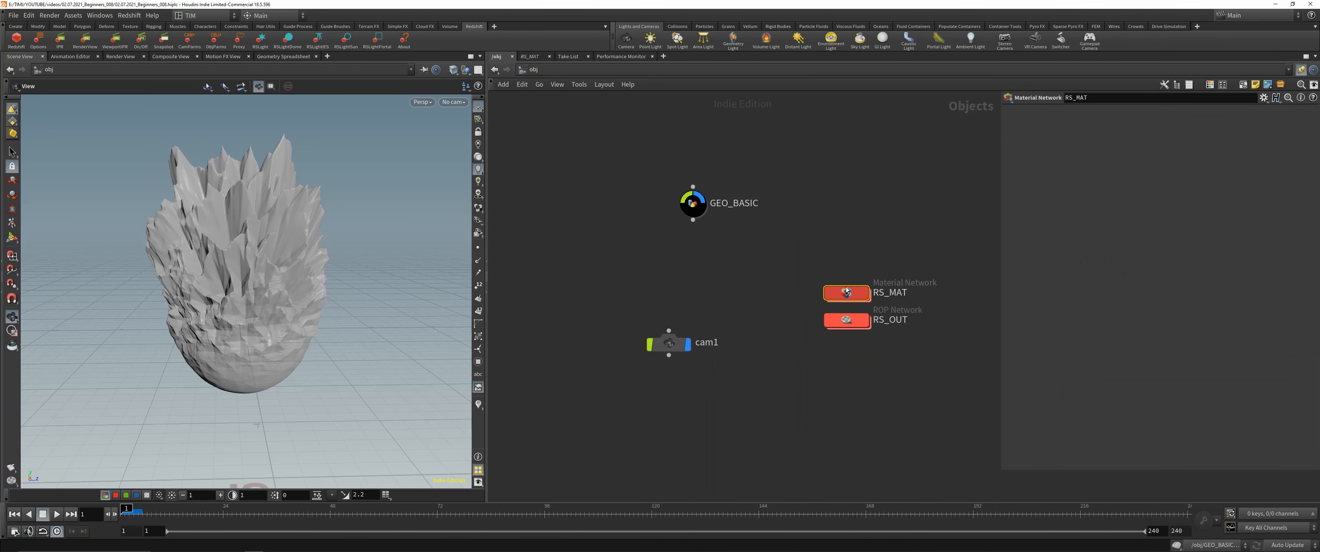
key("Tab")
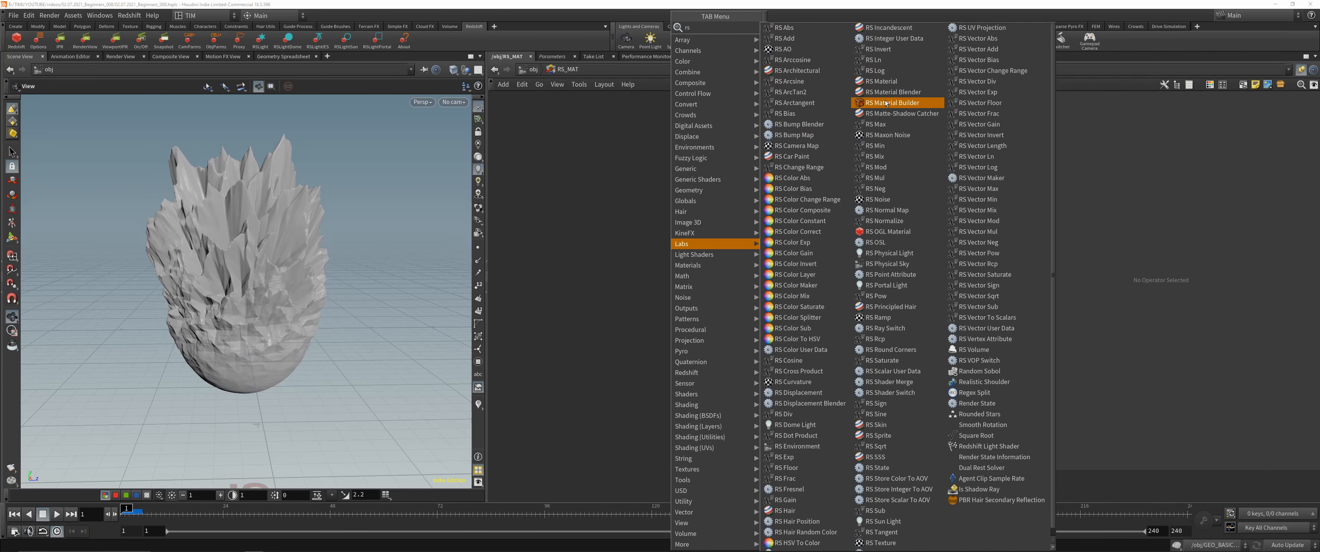
left_click(897, 91)
left_click(654, 296)
double_click(660, 277)
type("SR")
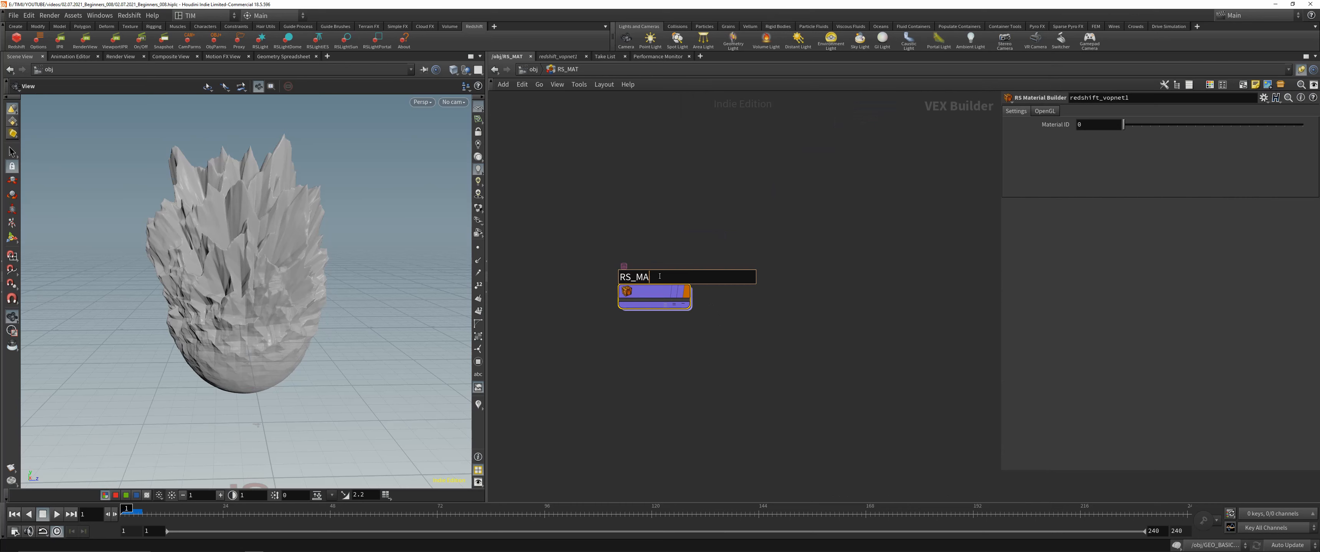
type("_MAT_SHAPE")
key("Return")
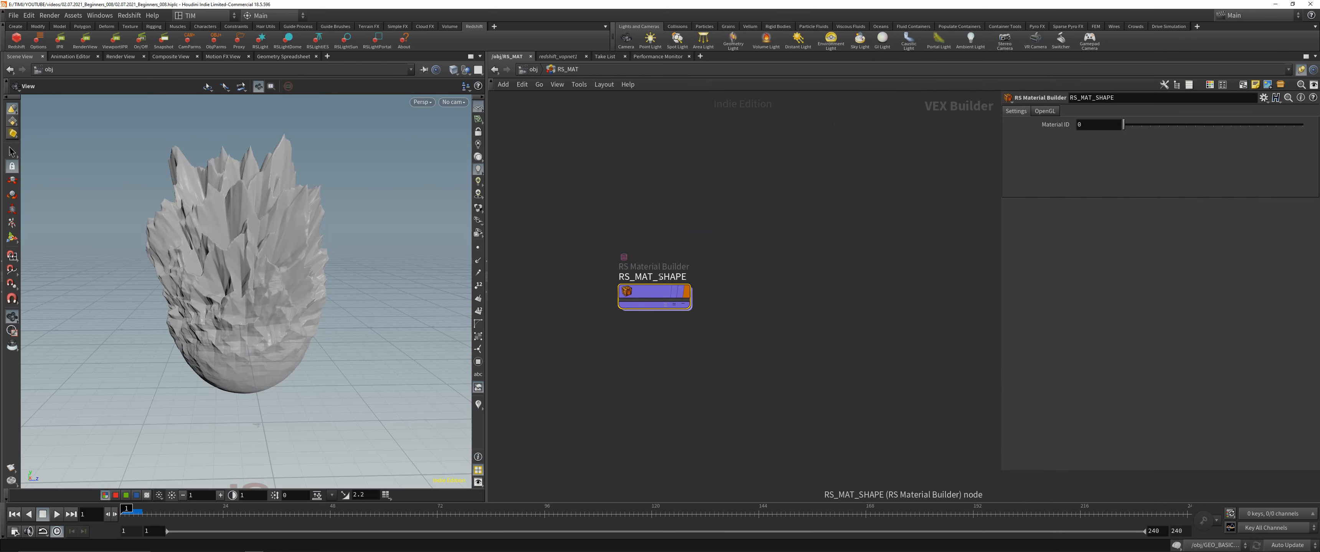
Add a Material node below OUT_SHAPE inside GEO_BASIC, connect and display it, and rename it RS_MAT.
left_click(495, 70)
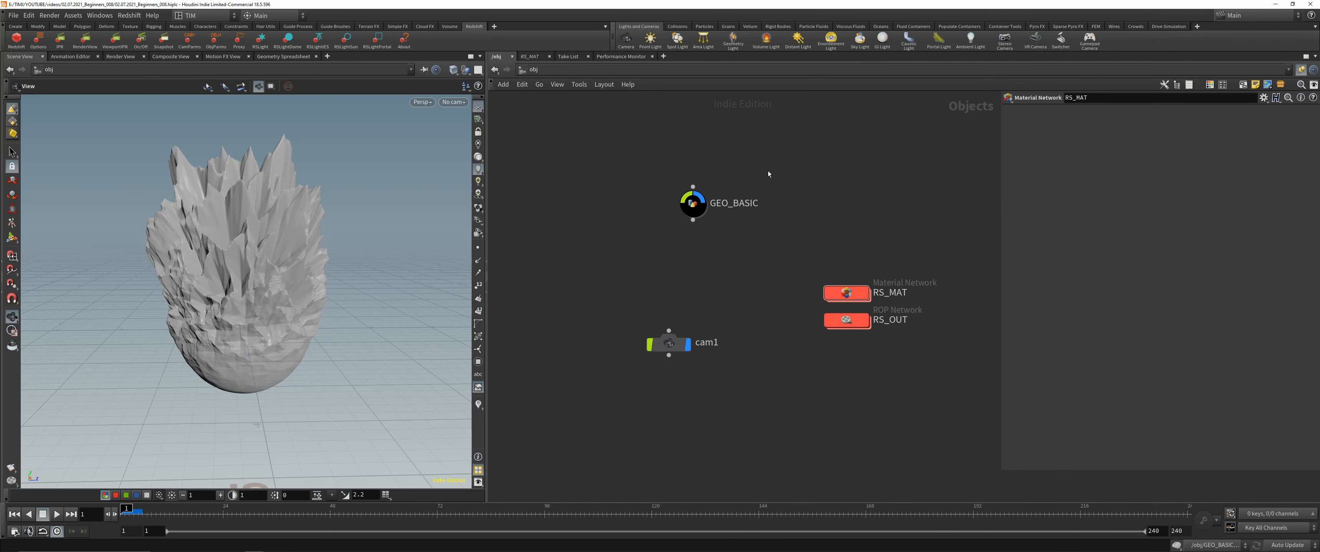
double_click(691, 210)
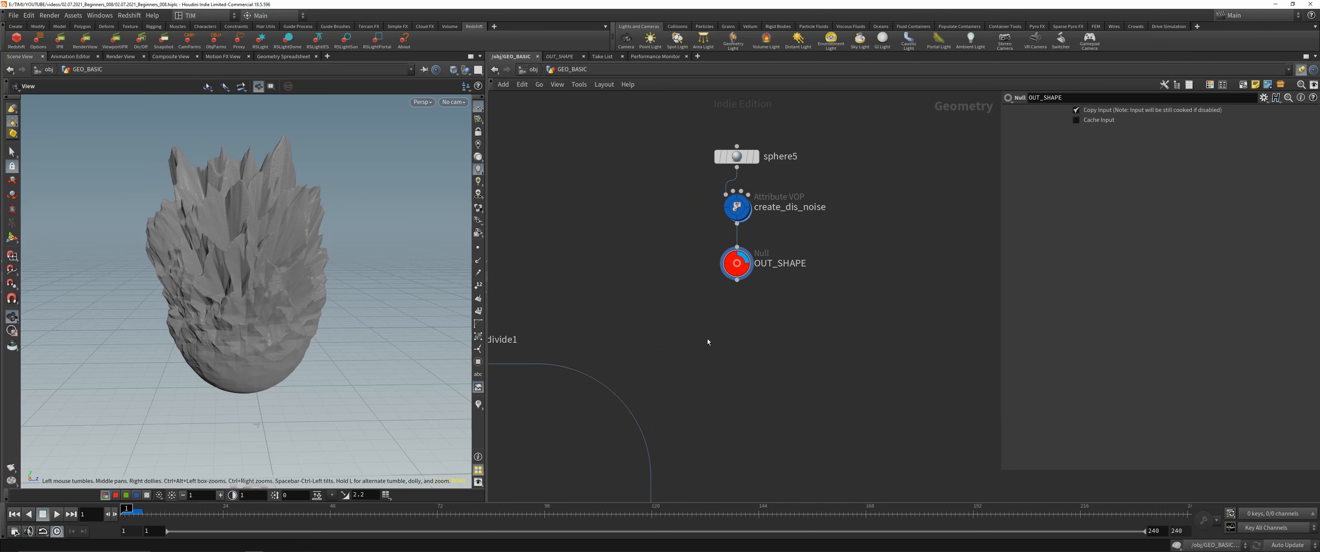
key("Tab")
type("m")
left_click(821, 38)
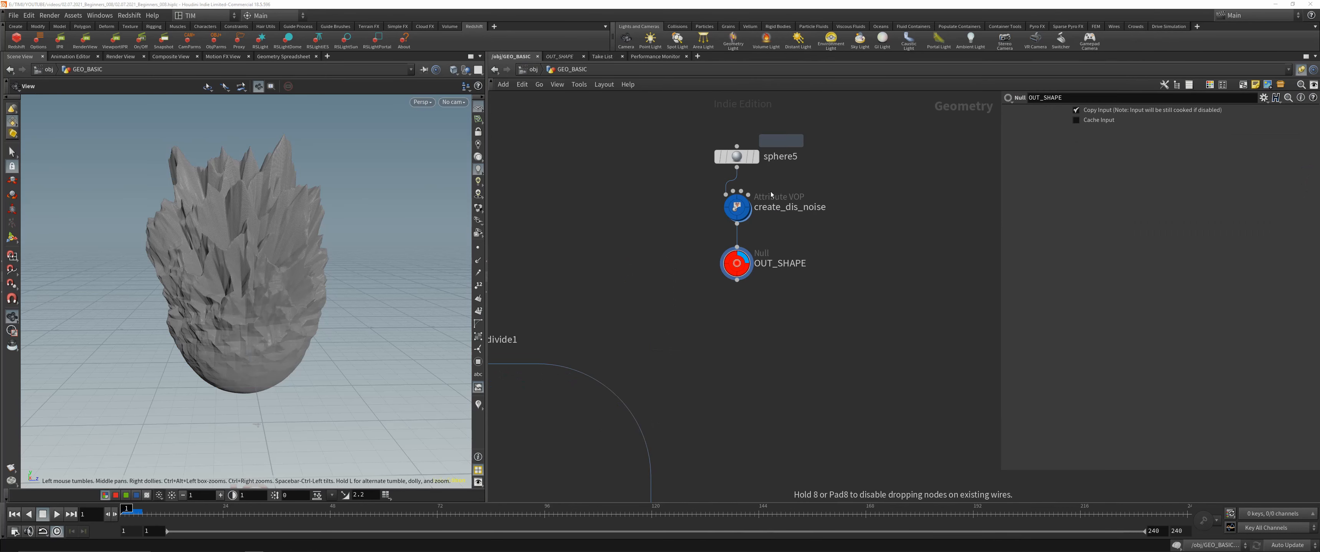
left_click(739, 328)
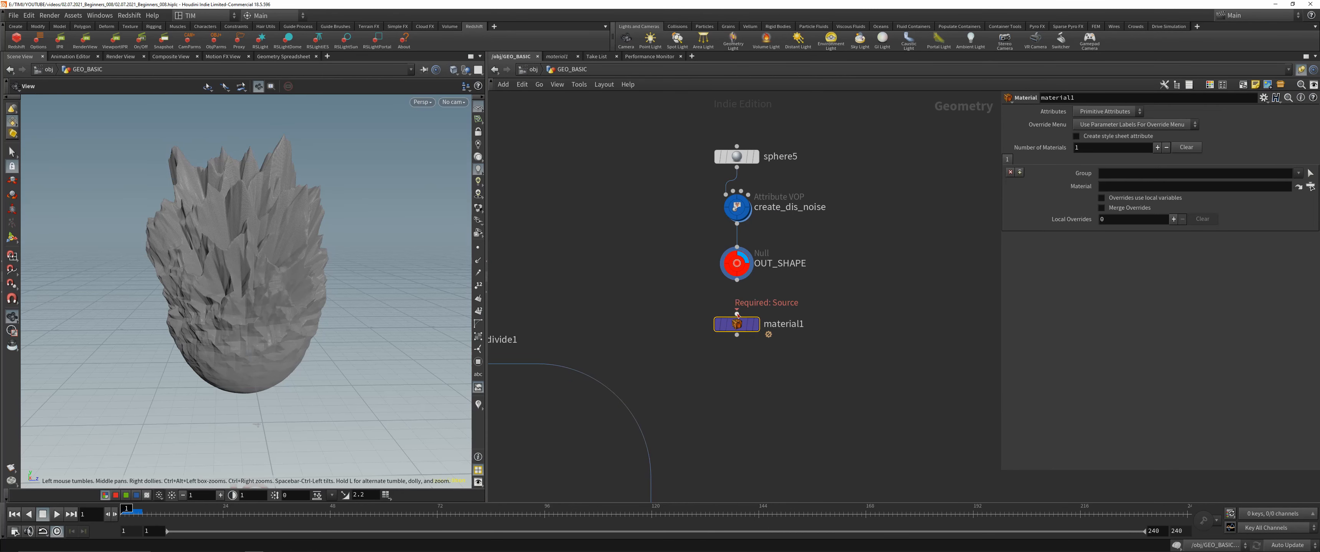
left_click(755, 324)
double_click(783, 324)
type("RS_MAT")
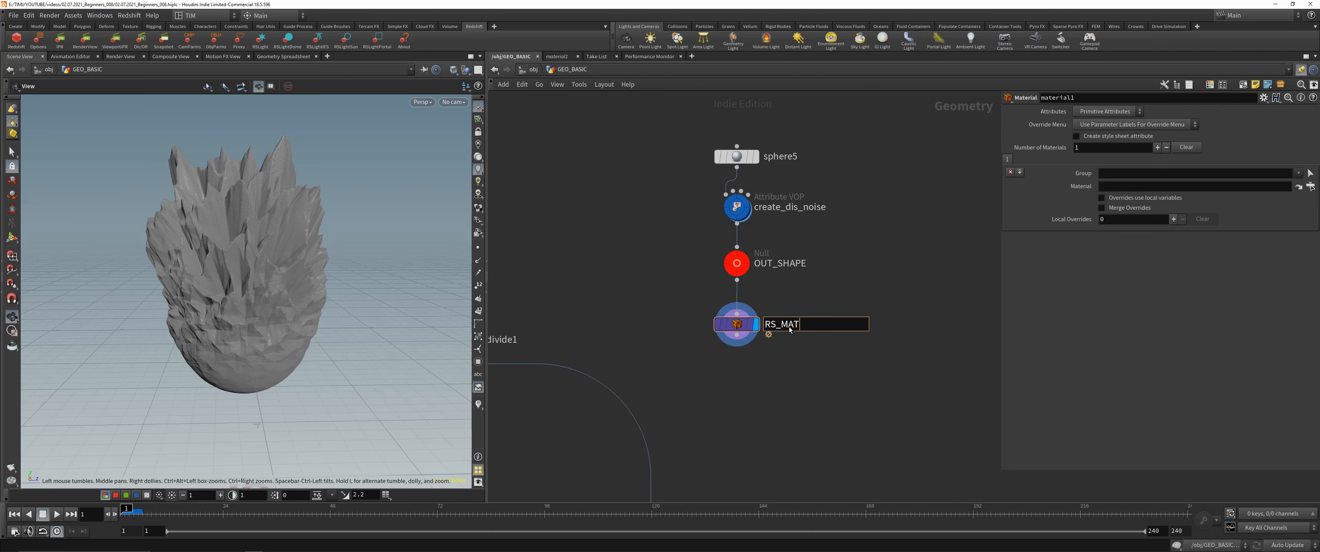
key("Return")
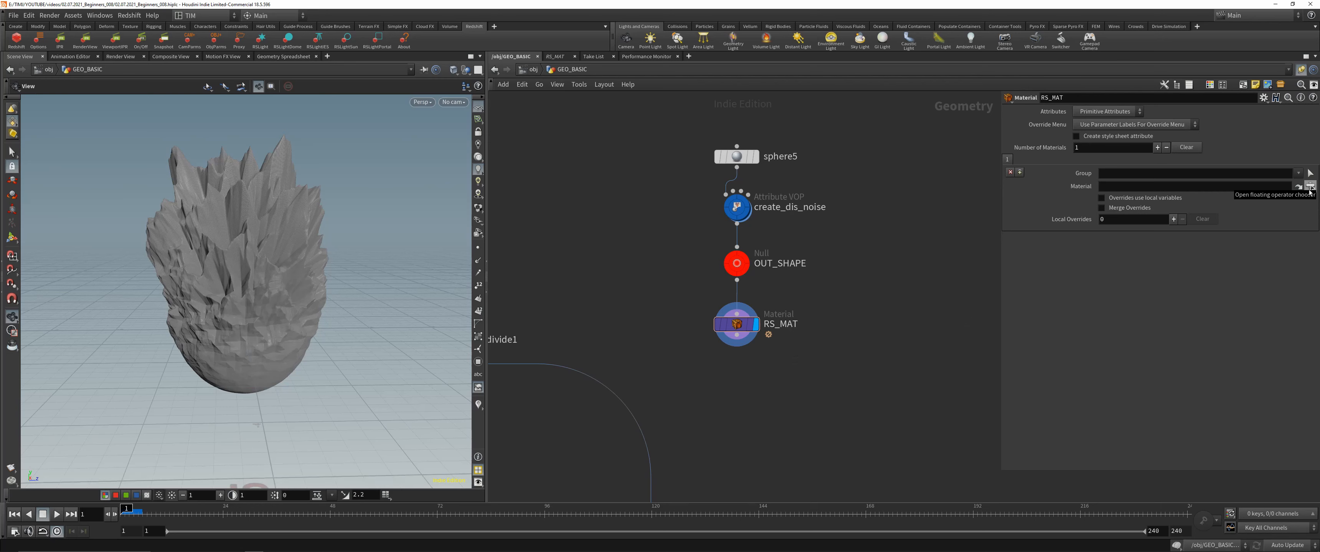
Assign /obj/RS_MAT/RS_MAT_SHAPE as the Material node's material using the operator chooser.
left_click(1309, 187)
left_click_drag(1244, 106, 942, 171)
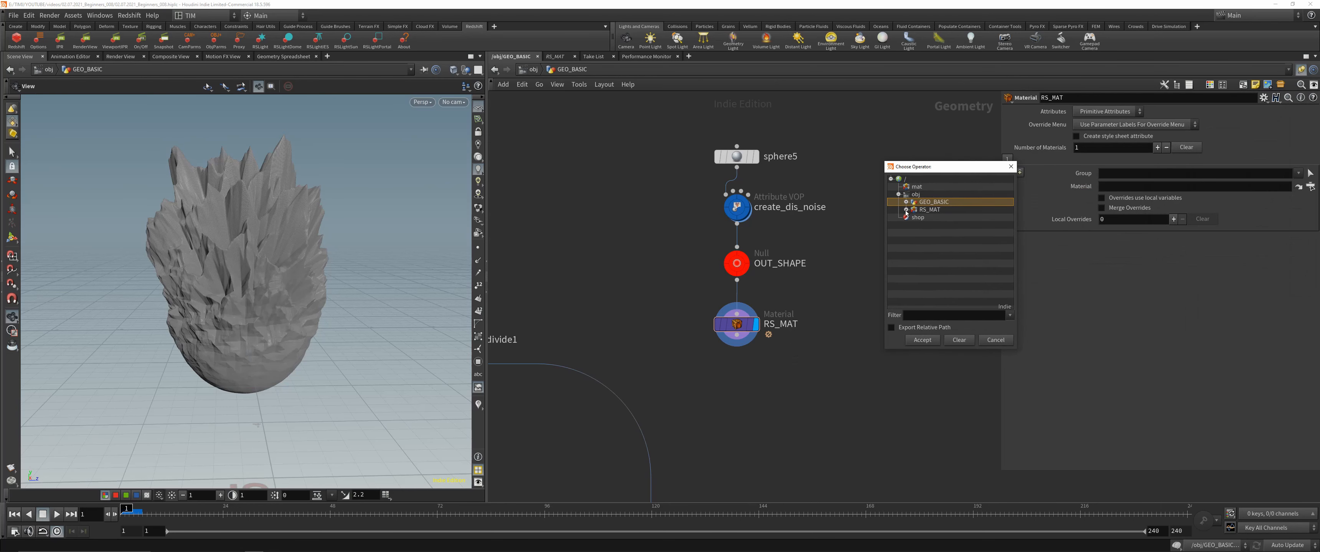
left_click(906, 209)
left_click(935, 218)
left_click(916, 341)
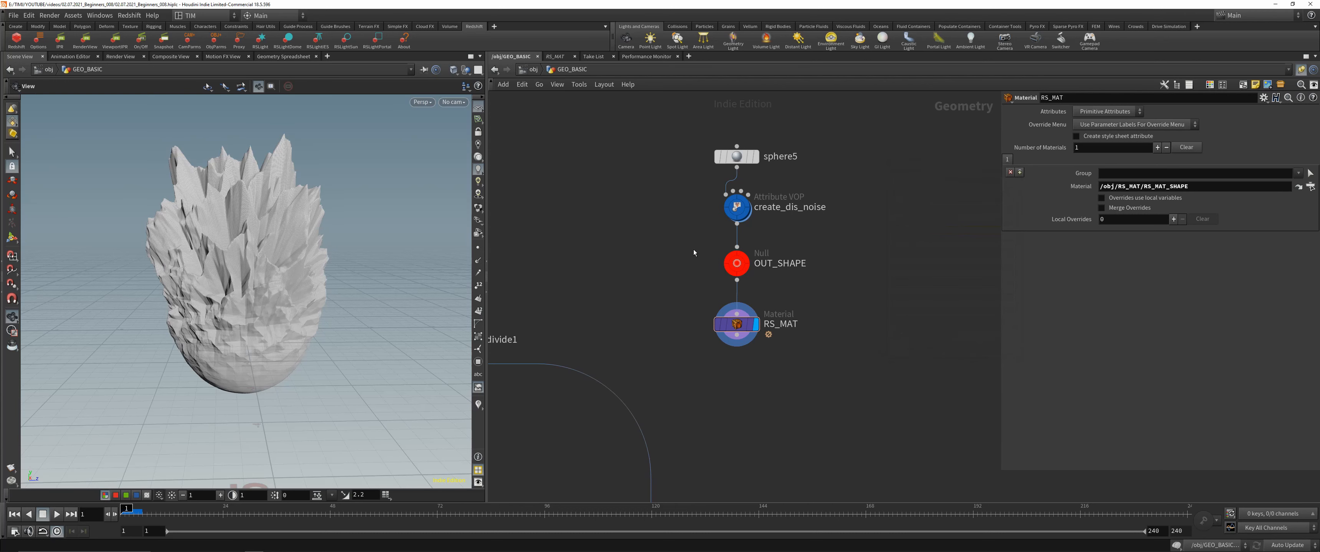
Clear the assigned material, copy the RS_MAT_SHAPE builder node, and paste its path as the Material node's material.
triple_click(1200, 188)
key("BackSpace")
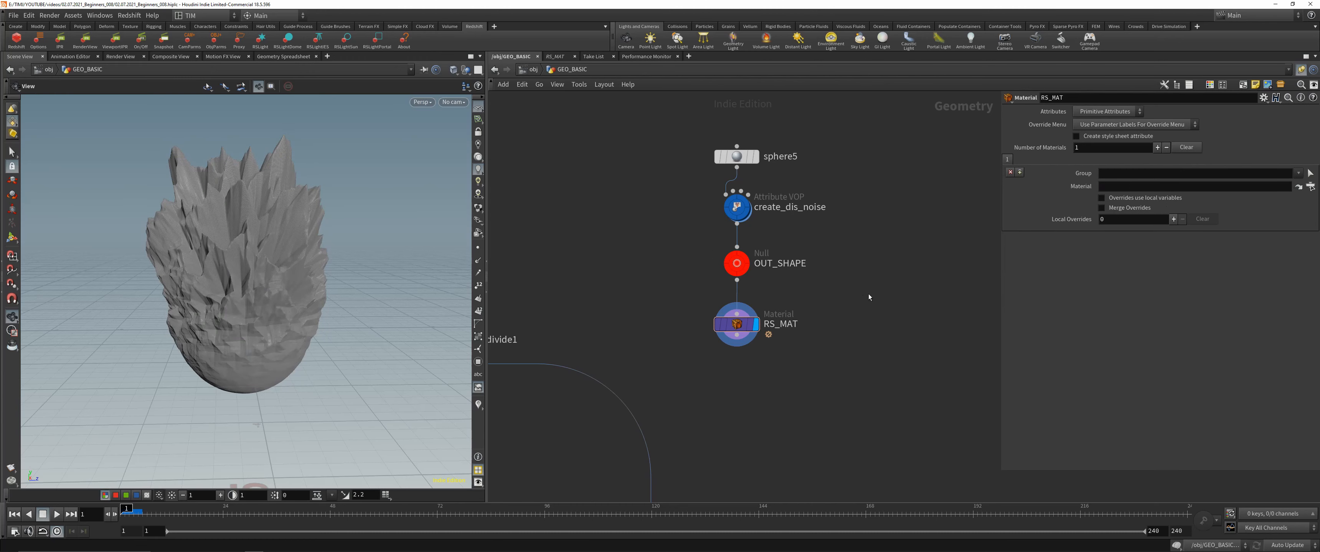
key("u")
double_click(850, 296)
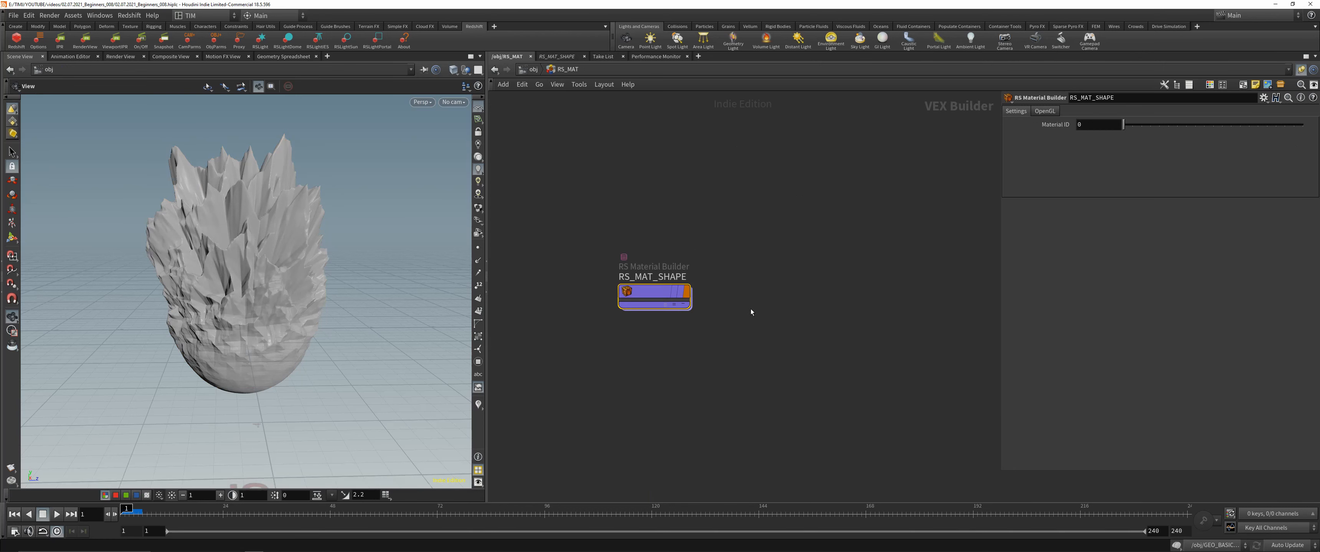
key("ctrl+c")
left_click(528, 69)
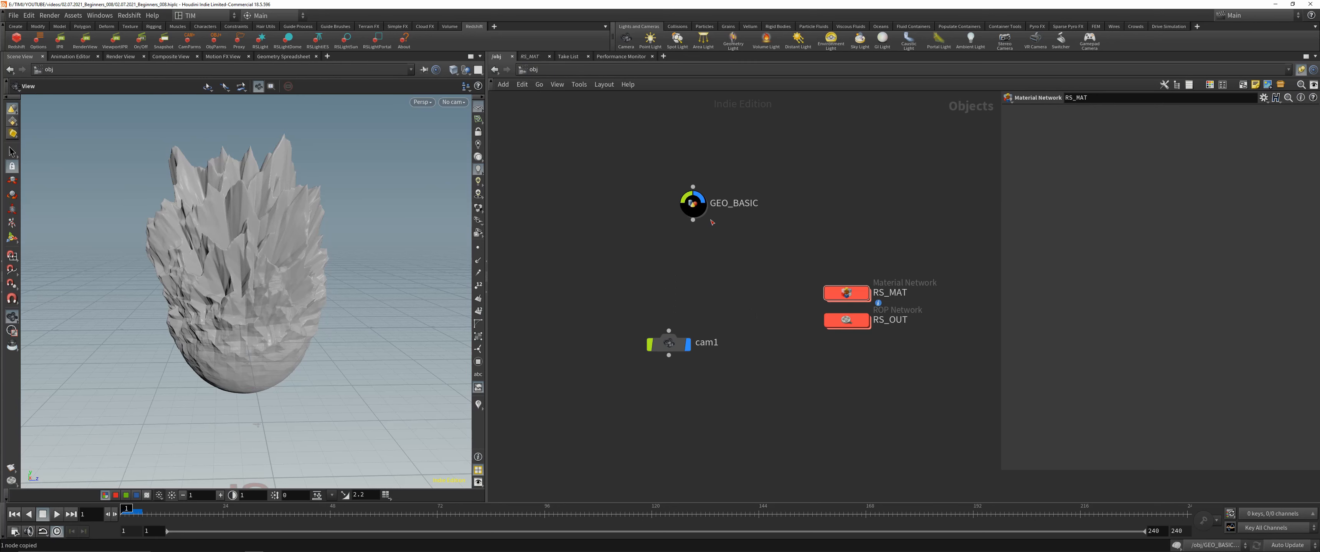
left_click(692, 204)
double_click(692, 204)
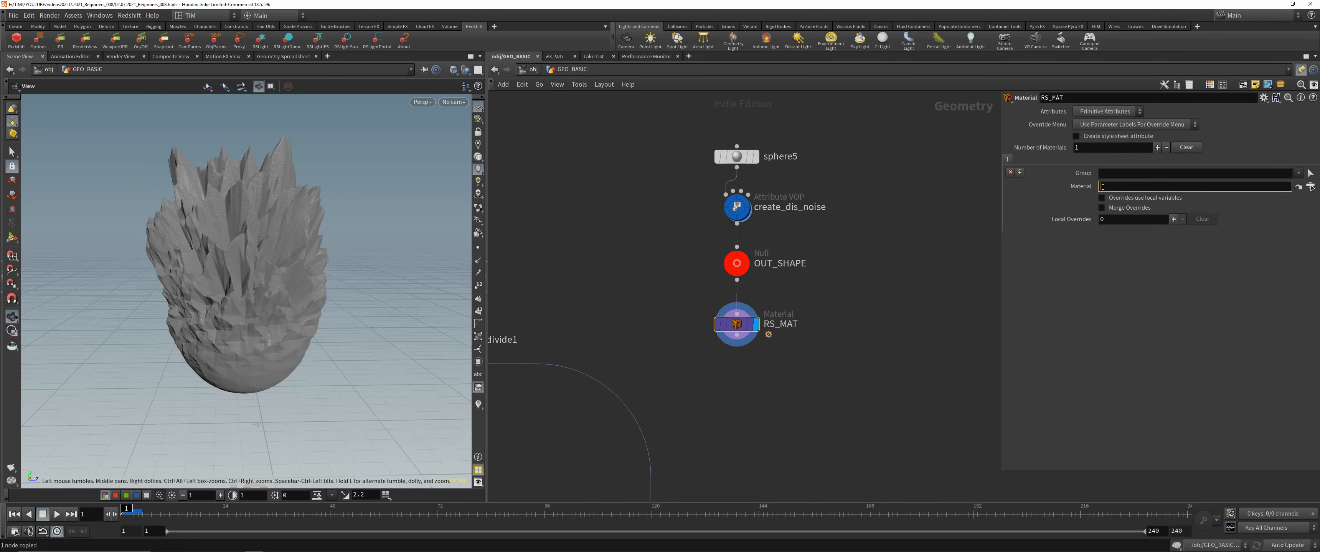
key("ctrl+v")
key("Return")
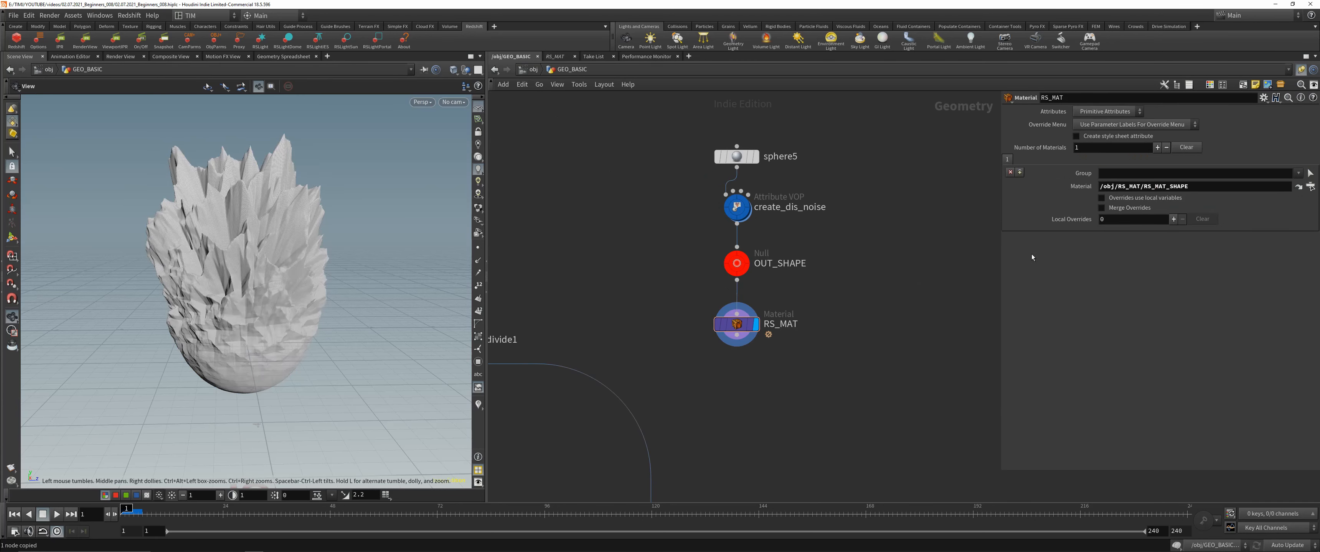
Clear the pasted material path from the Material node in GEO_BASIC.
triple_click(1199, 188)
key("BackSpace")
key("Return")
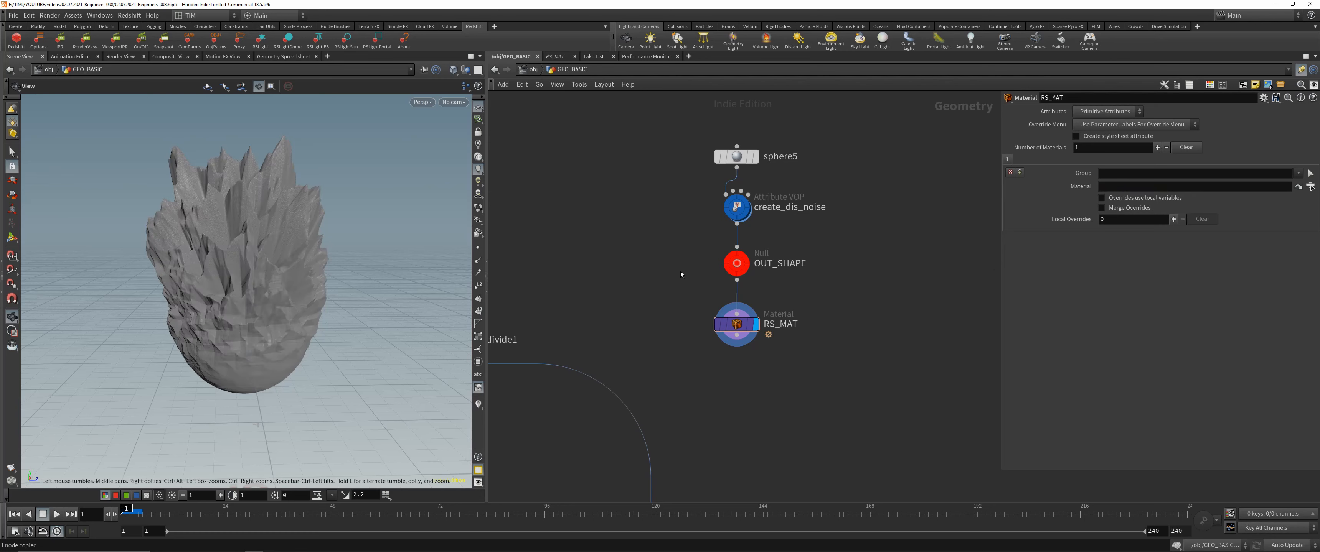
Assign RS_MAT_SHAPE as the Material node's material by taking it from the network tree, and hide the tree.
key("shift+w")
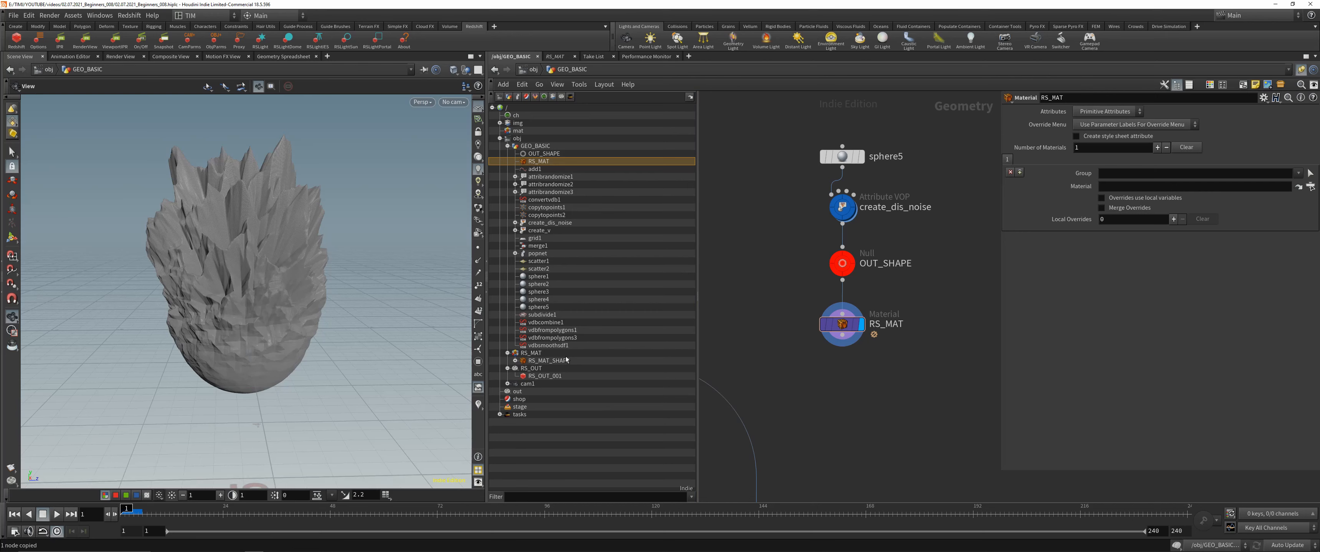
left_click(544, 362)
left_click_drag(1119, 184, 1120, 185)
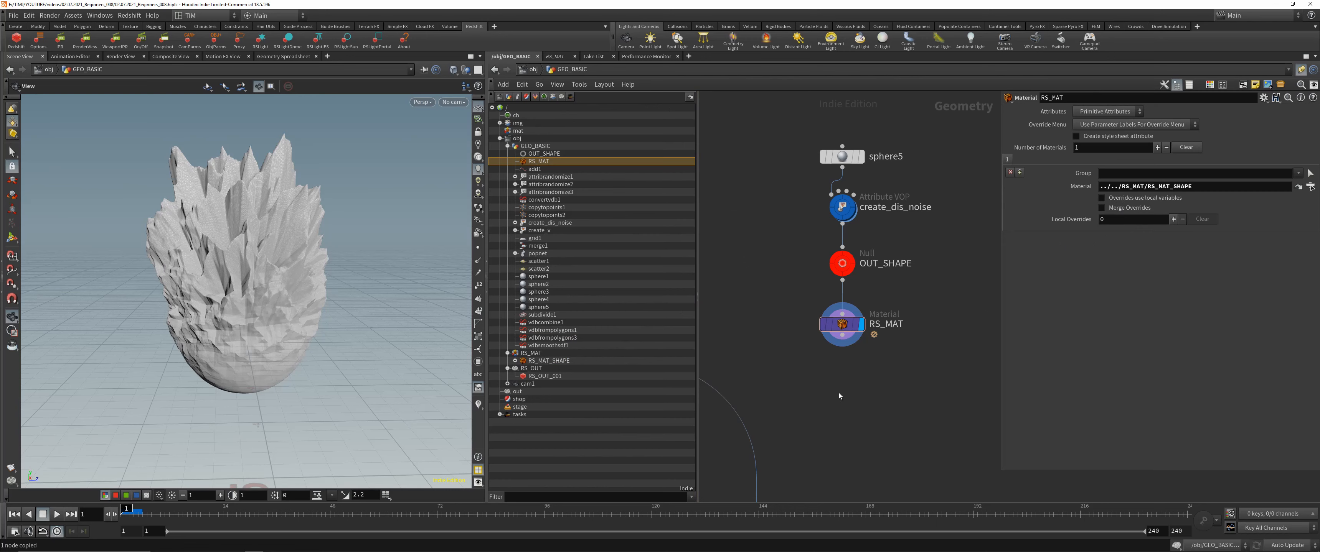
key("shift+w")
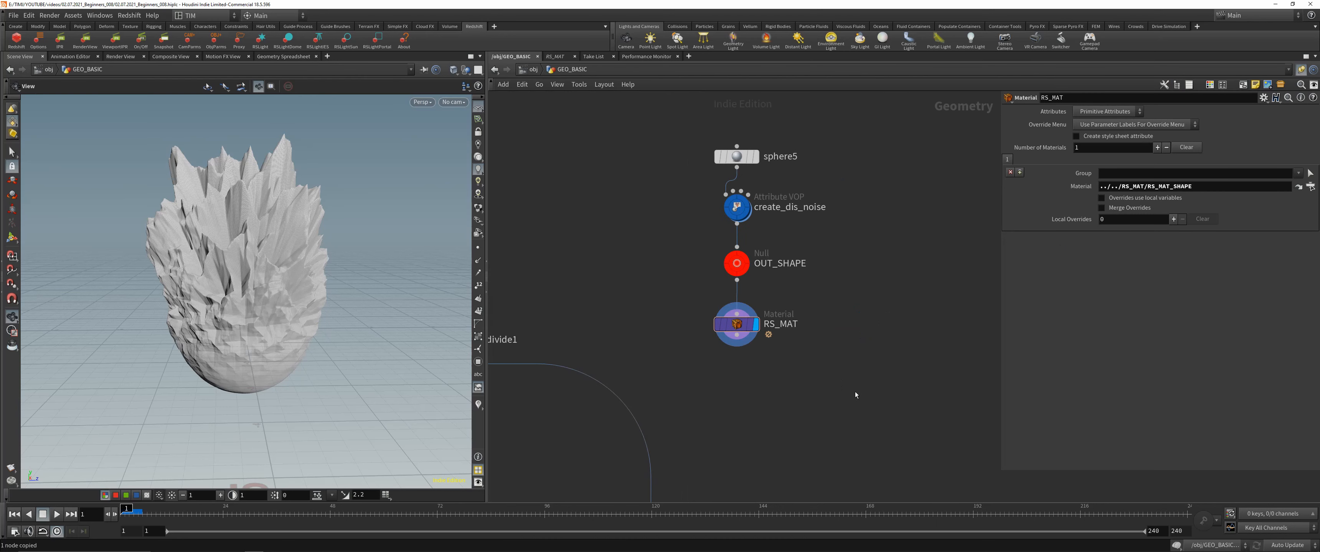
Return to the object level and add an RSLightDome light node below RS_OUT.
key("u")
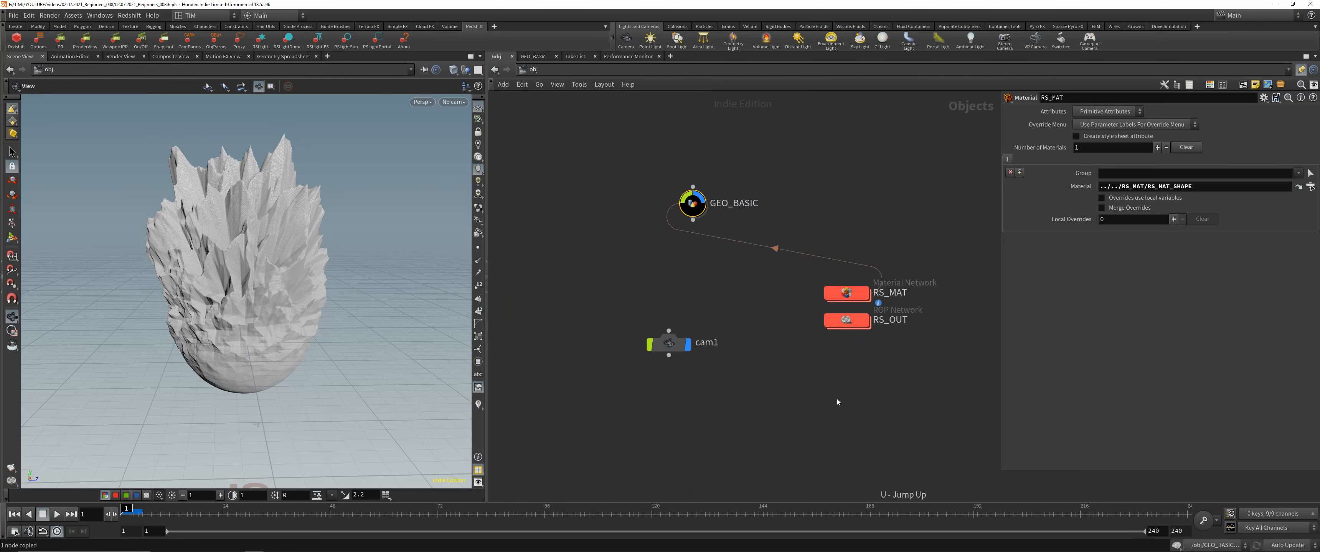
left_click(671, 343)
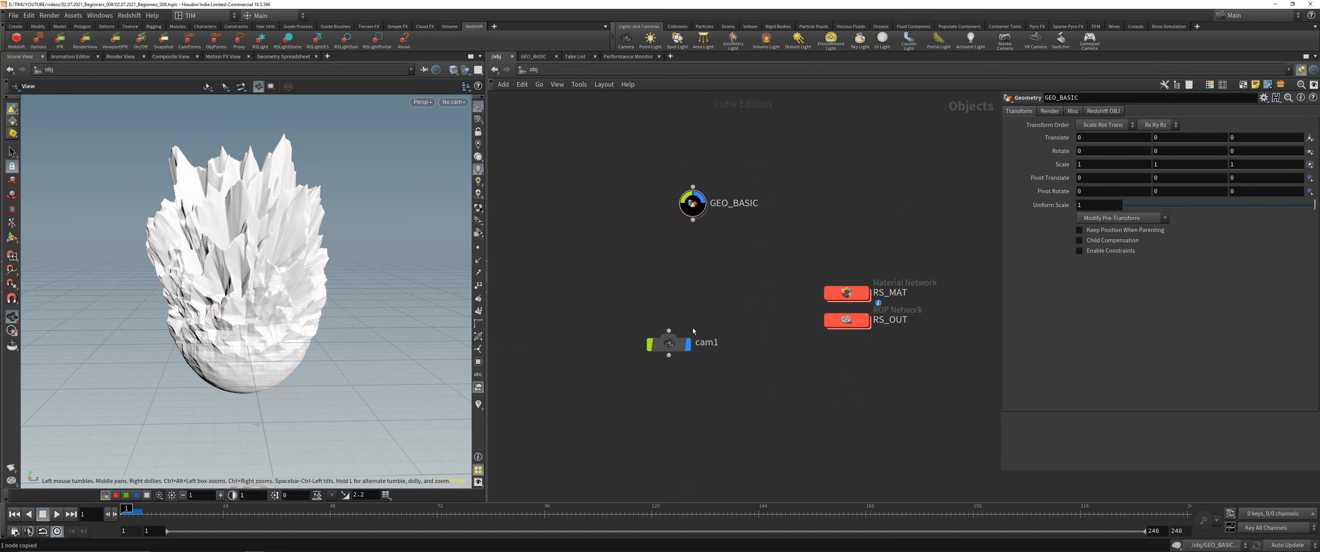
double_click(859, 321)
key("u")
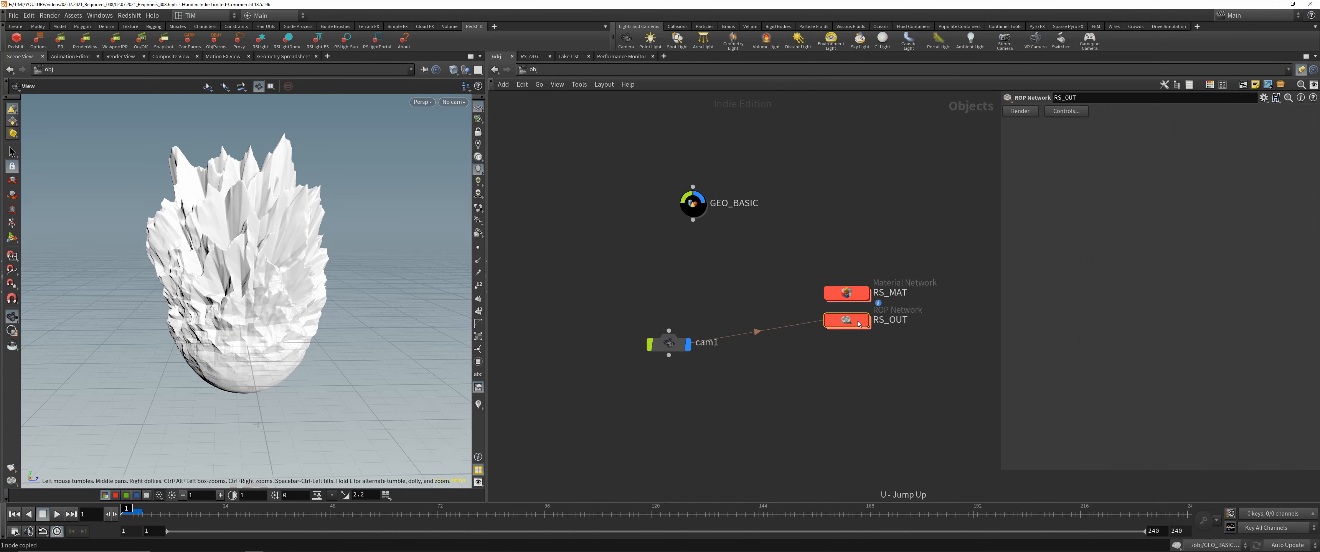
key("Tab")
type("rs")
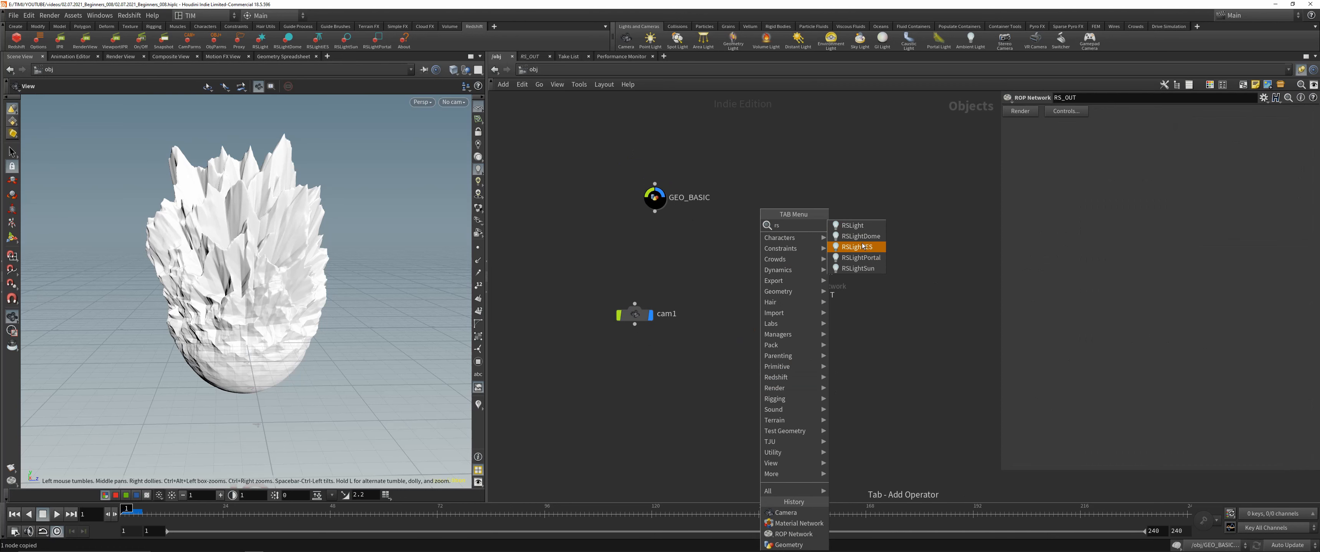
left_click(860, 236)
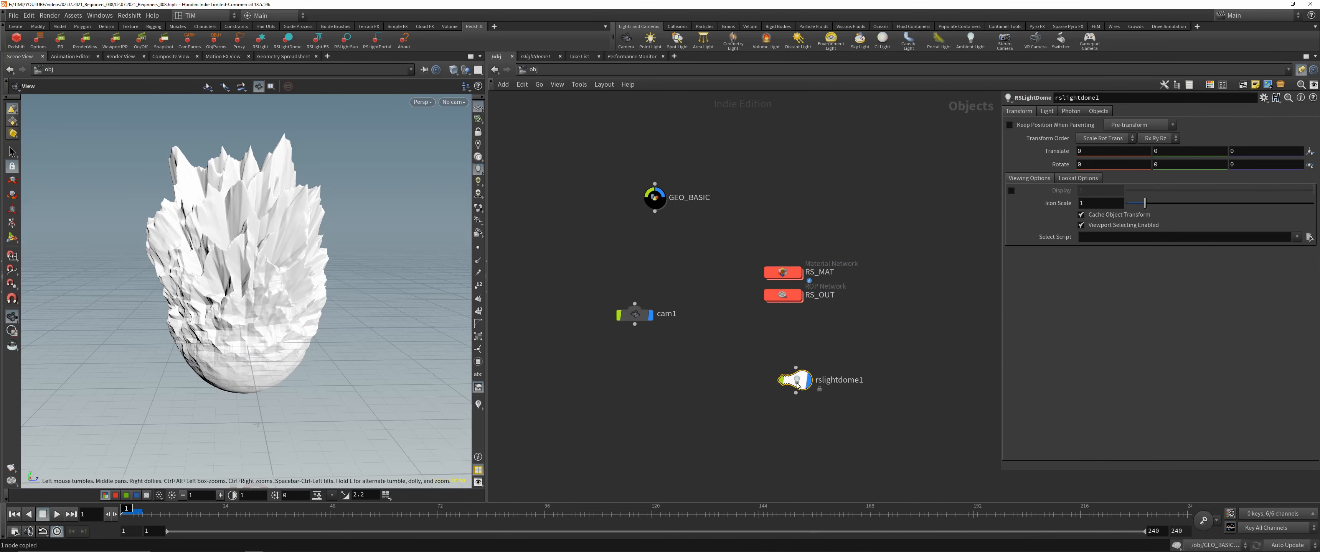
left_click(782, 395)
Colour the dome light node orange using the network colour palette.
key("c")
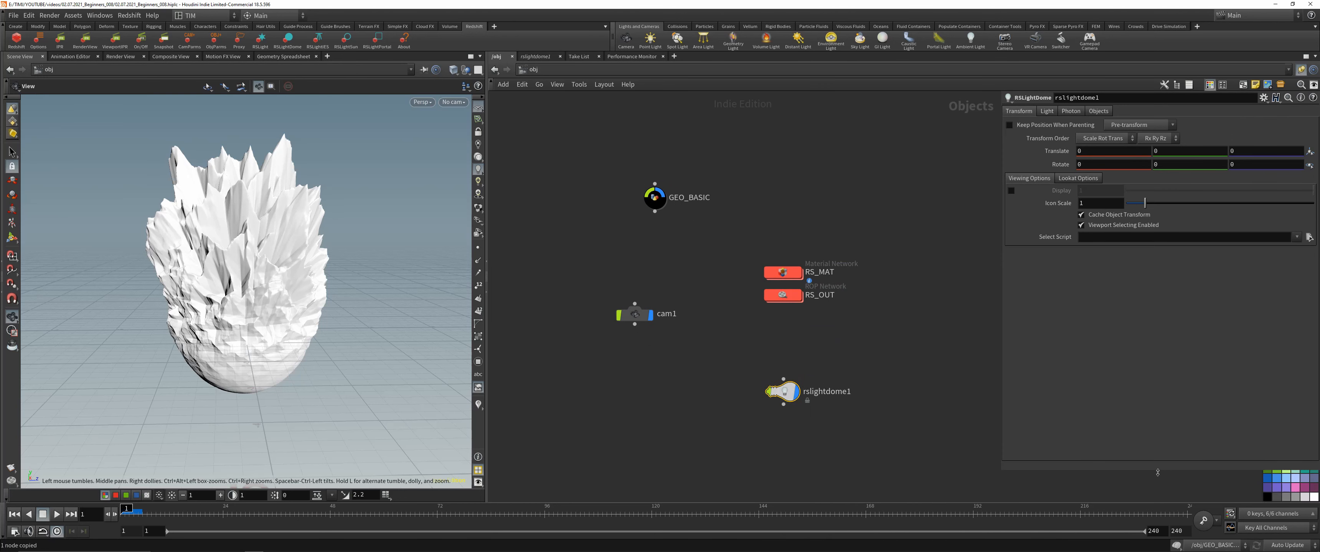
mouse_move(1312, 464)
left_click(948, 406)
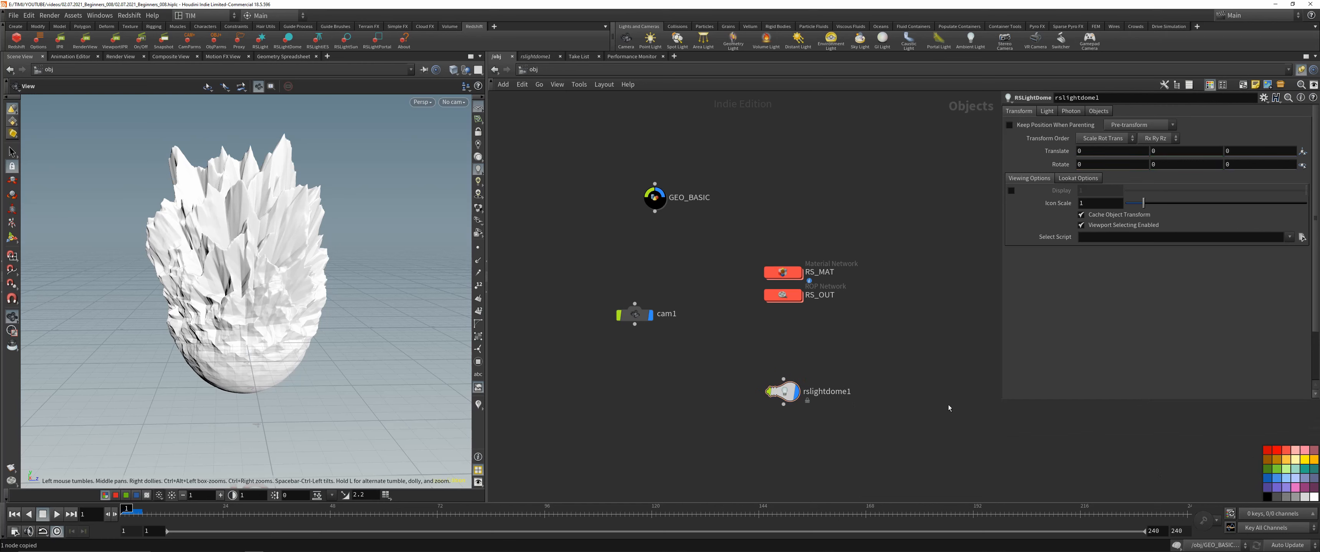
key("c")
left_click(782, 390)
left_click(906, 391)
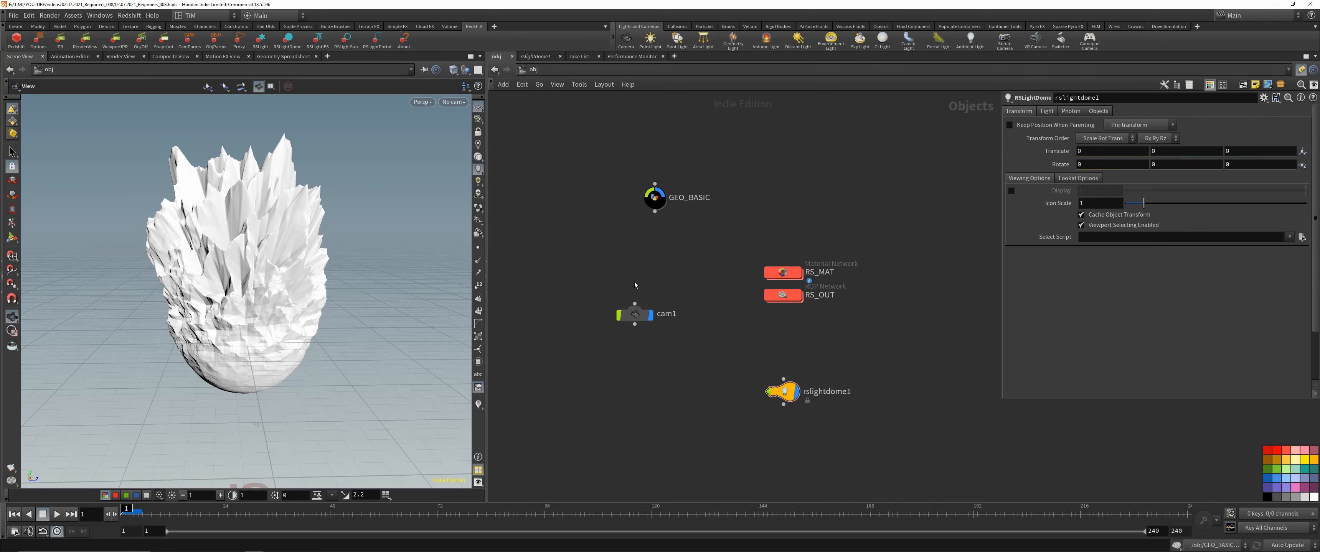
Add an Attribute Wrangle node beside RS_MAT inside GEO_BASIC.
double_click(654, 198)
middle_click_drag(678, 269, 668, 269)
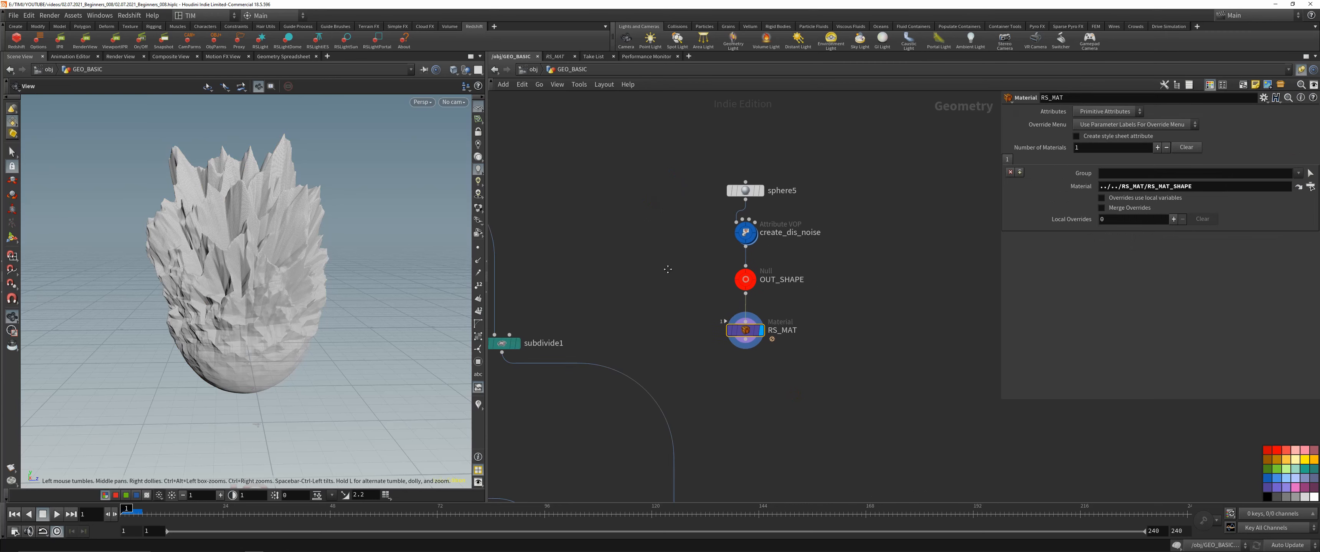
scroll(636, 270, "up", 3)
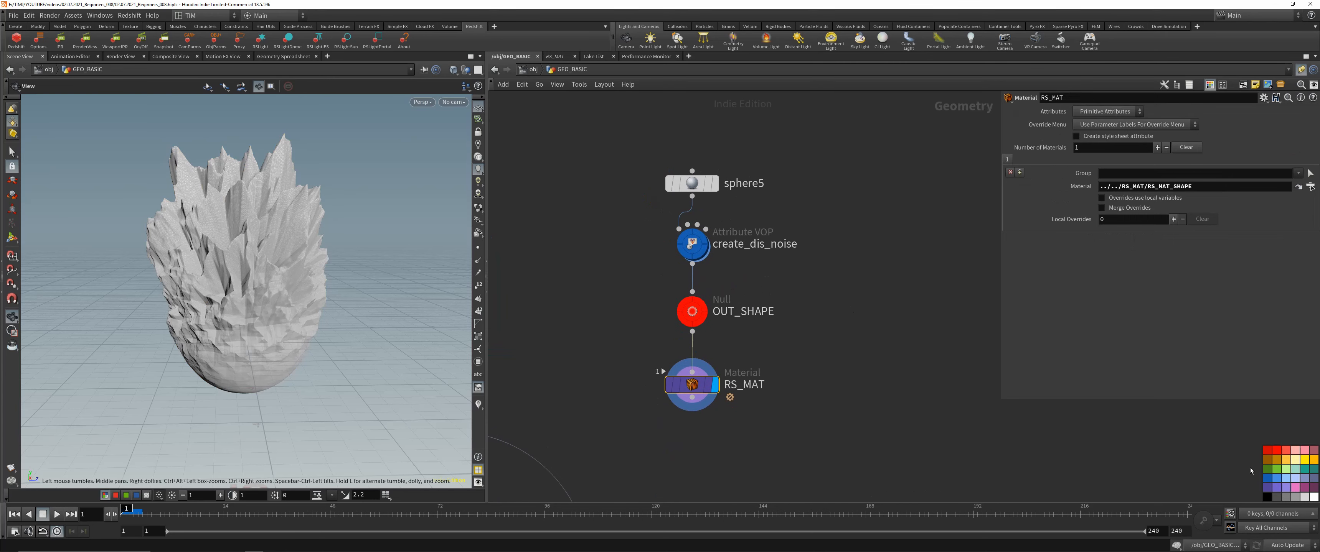
key("Tab")
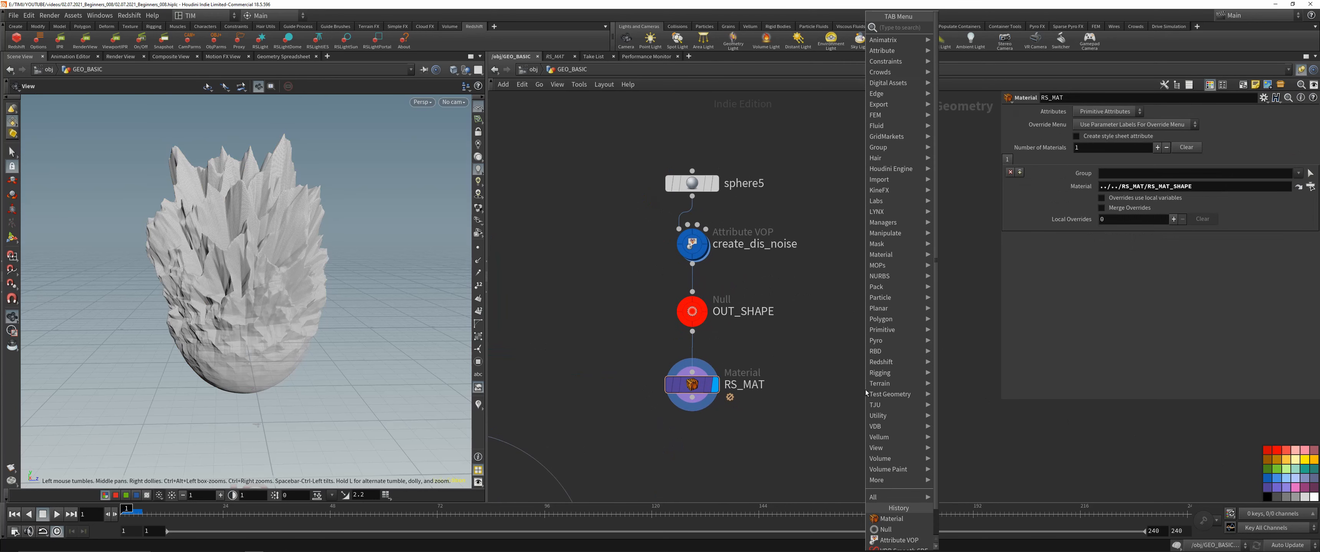
type("wran")
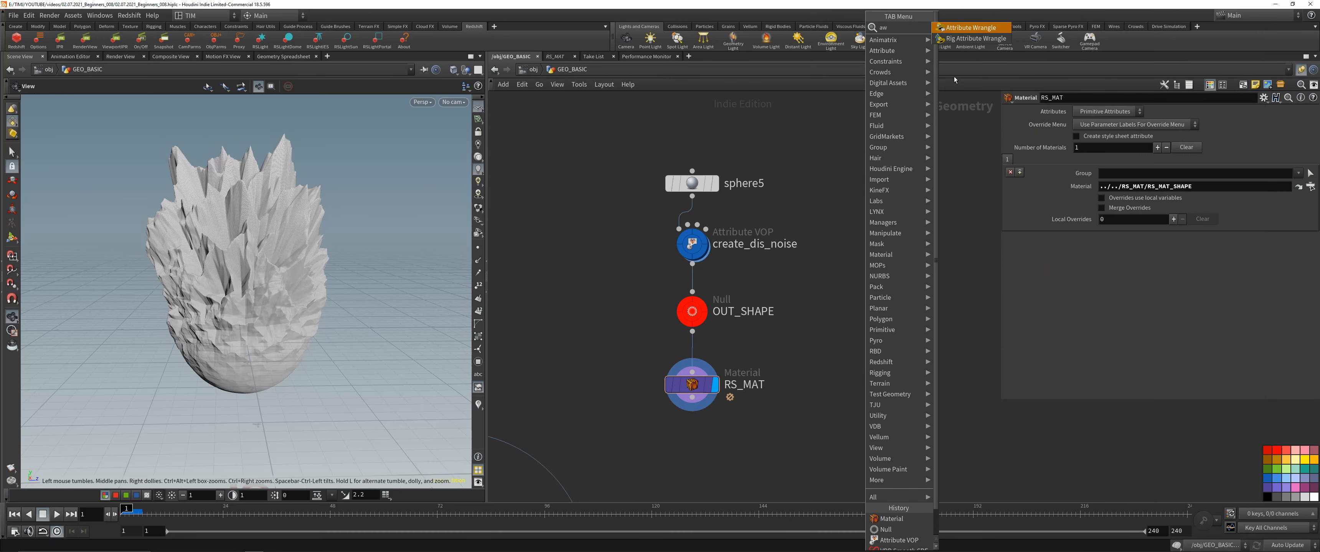
key("Return")
left_click(898, 360)
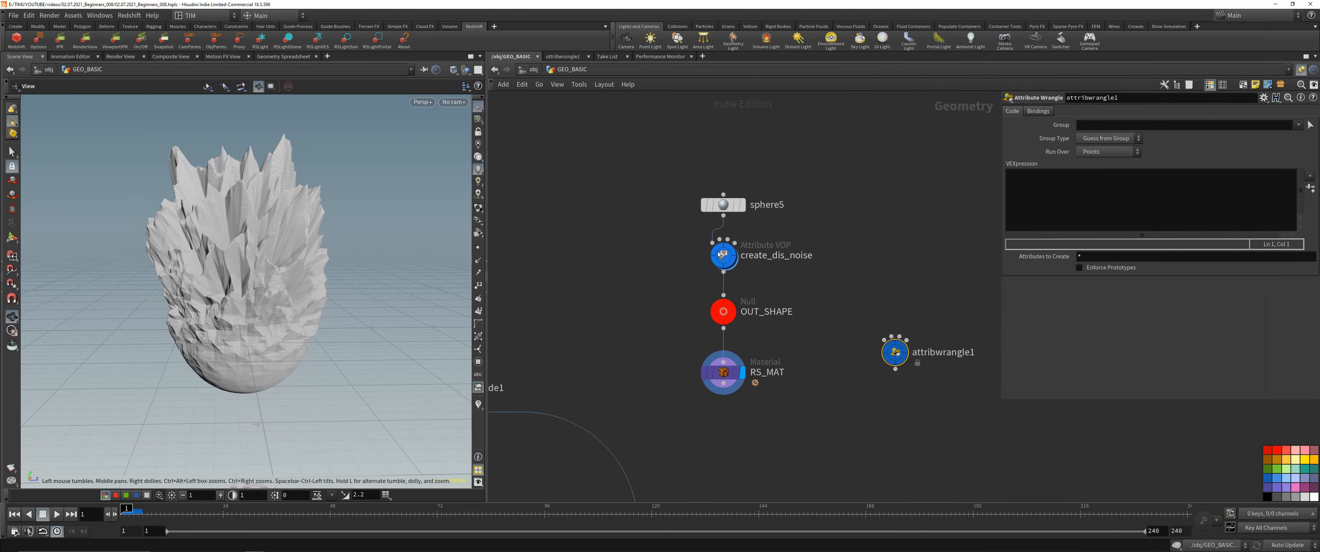
Make red the default colour for Attribute Wrangle nodes using the colour palette.
scroll(710, 306, "down", 5)
middle_click_drag(680, 478, 702, 336)
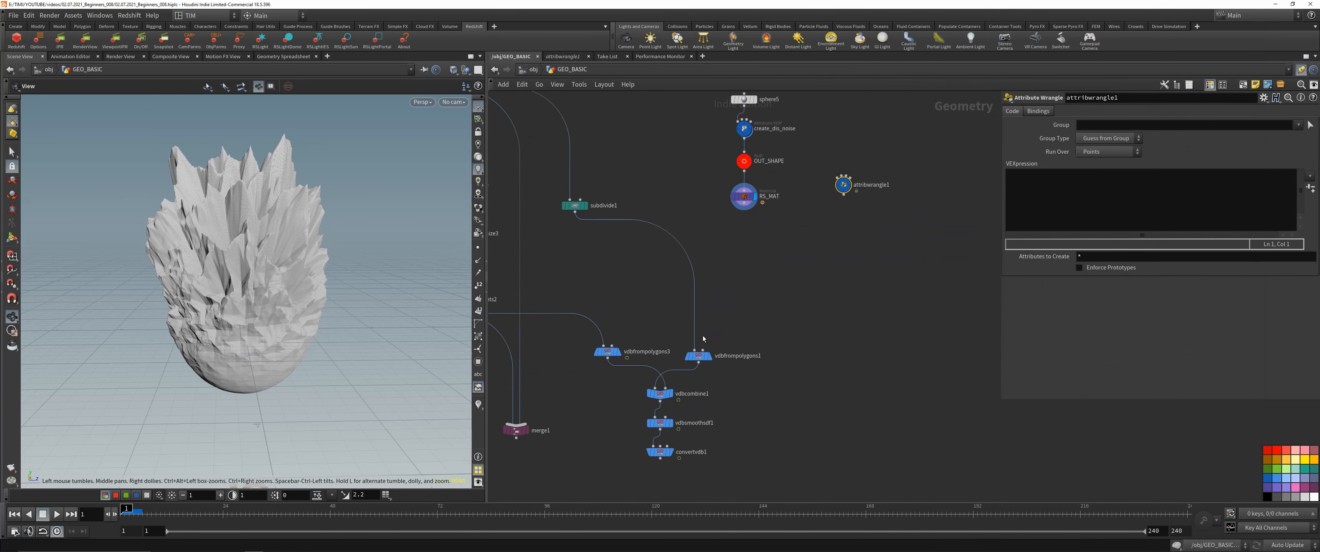
scroll(770, 306, "up", 2)
middle_click_drag(771, 305, 706, 423)
scroll(783, 220, "up", 2)
middle_click_drag(784, 220, 766, 276)
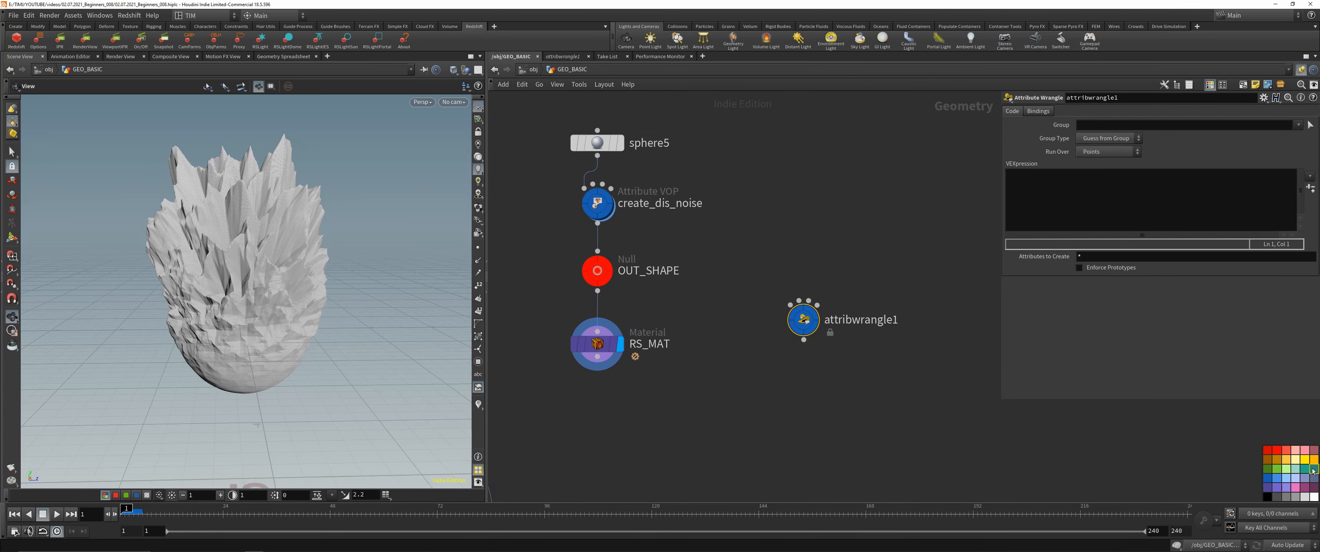
left_click_drag(1276, 450, 817, 325)
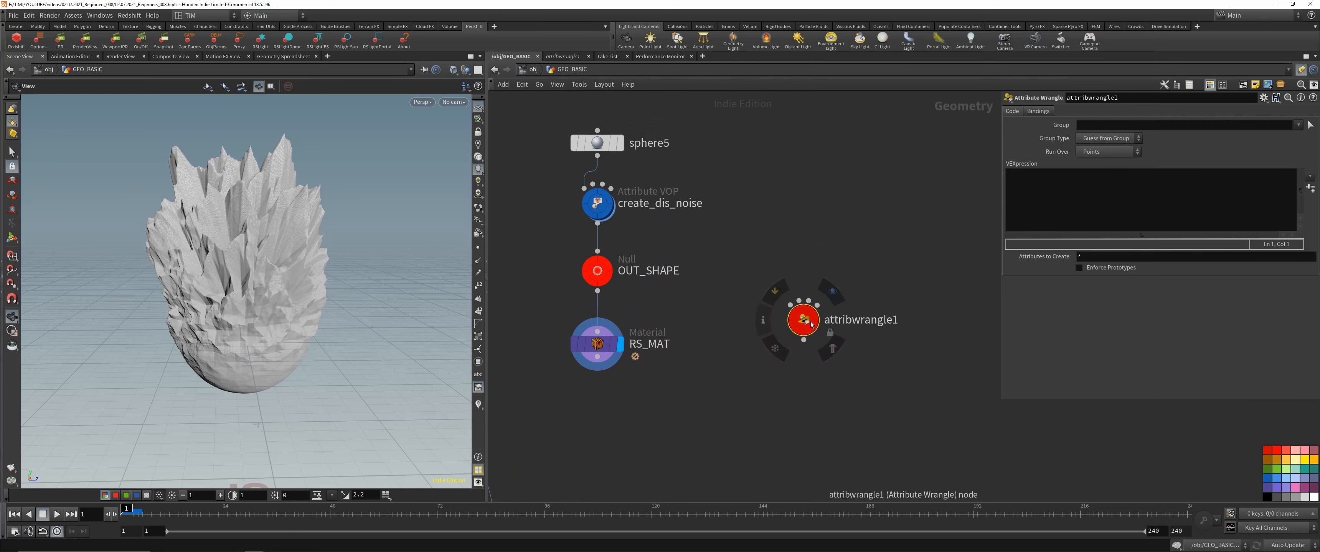
Add a second Attribute Wrangle node below the first one to test the default colour.
scroll(851, 405, "down", 2)
middle_click_drag(853, 412, 849, 334)
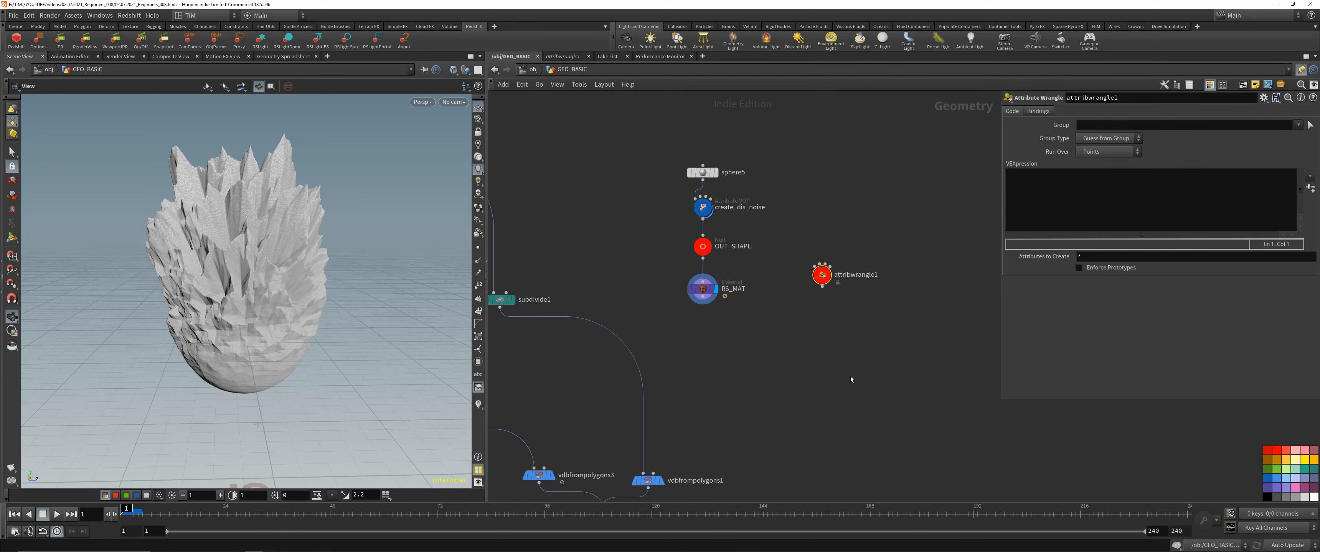
key("Tab")
type("aw")
key("Return")
left_click(782, 349)
scroll(818, 384, "up", 2)
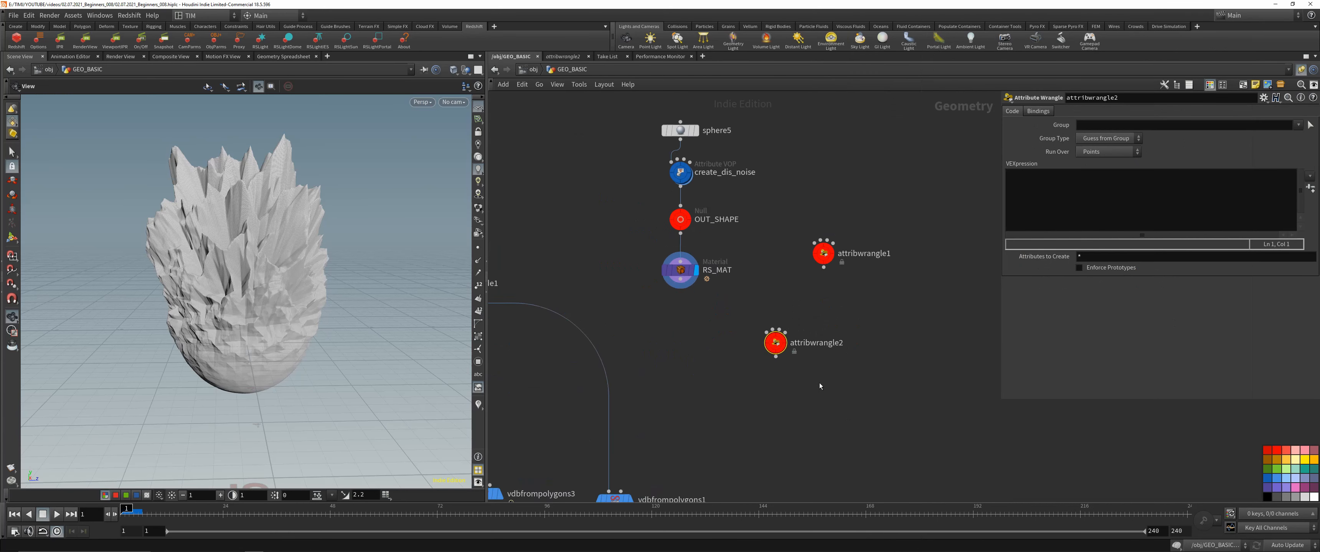
middle_click_drag(715, 382, 714, 399)
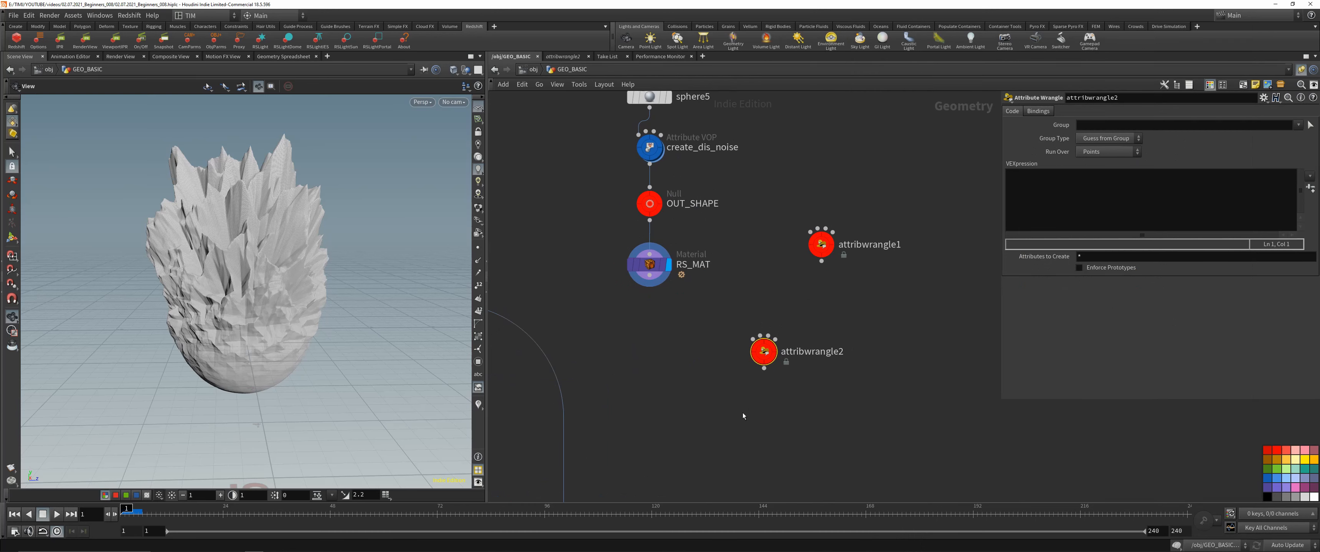
Add a third Attribute Wrangle node next to the second one and delete it.
key("Tab")
type("aw")
key("Return")
left_click(718, 325)
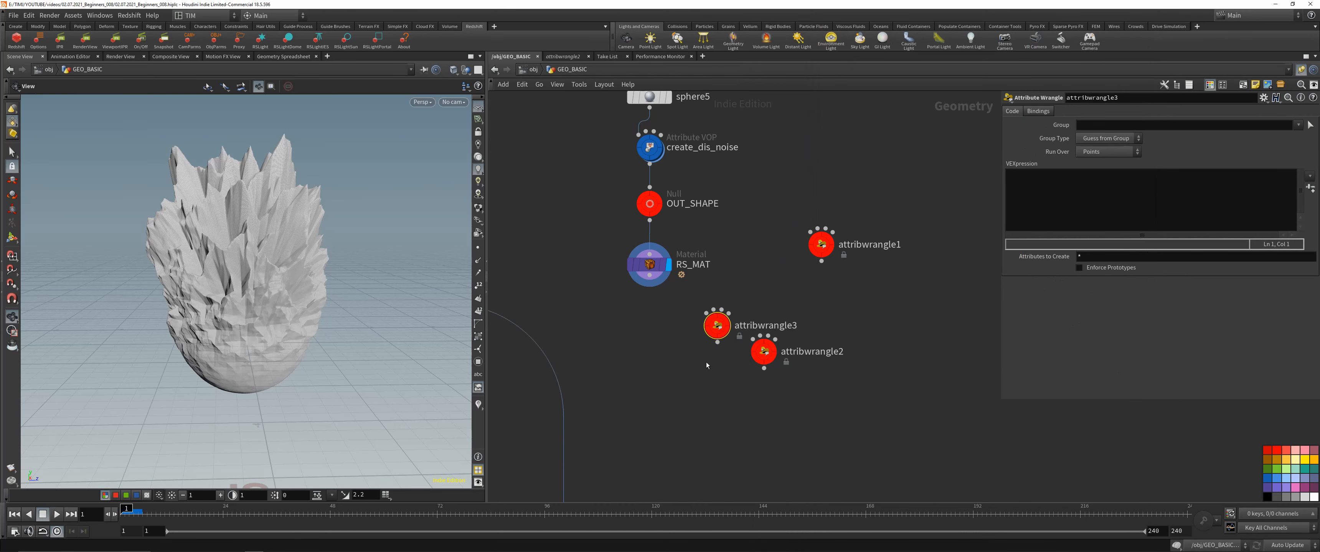
key("Delete")
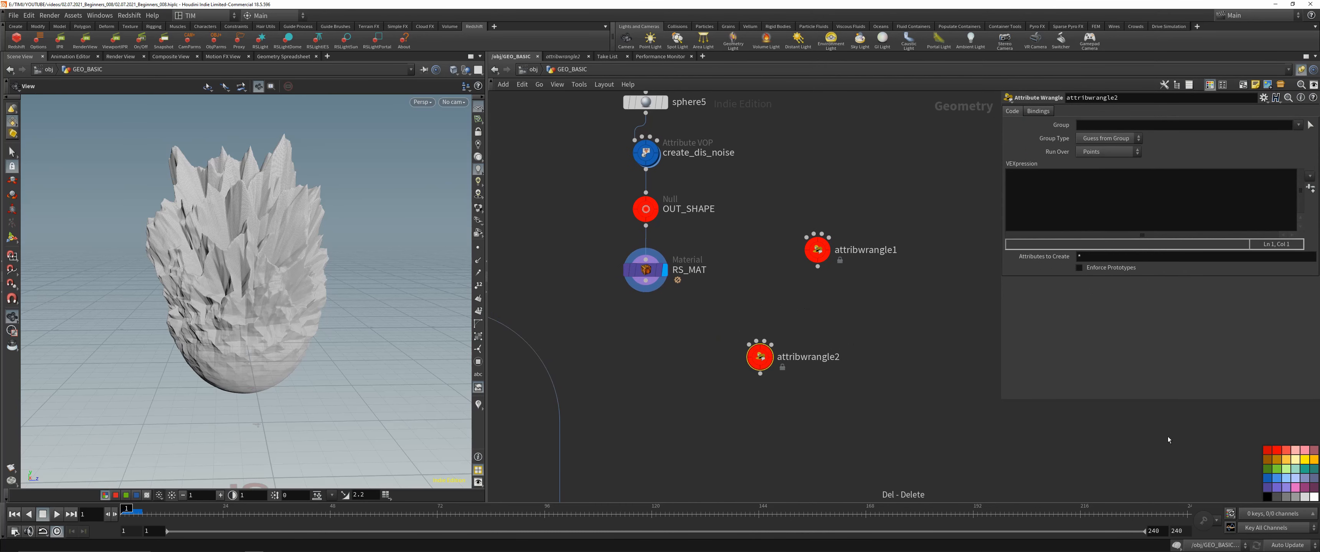
Set the default Attribute Wrangle colour to blue and delete both remaining wrangle nodes.
left_click_drag(1266, 479, 761, 360, "ctrl")
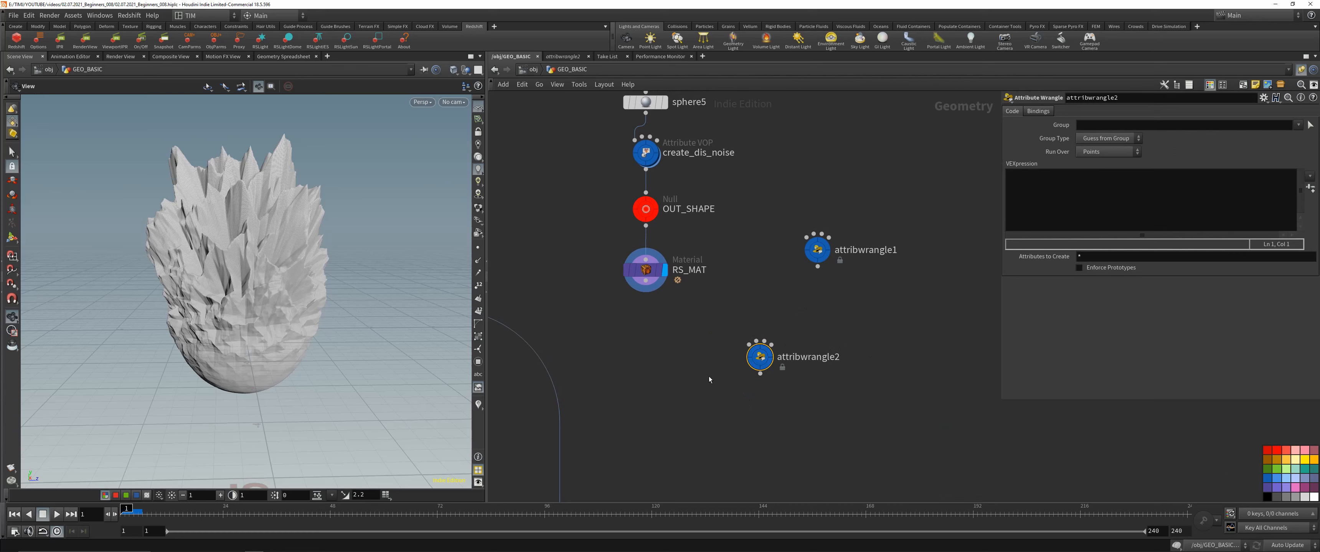
key("c")
left_click_drag(692, 421, 836, 199)
key("Delete")
key("Delete")
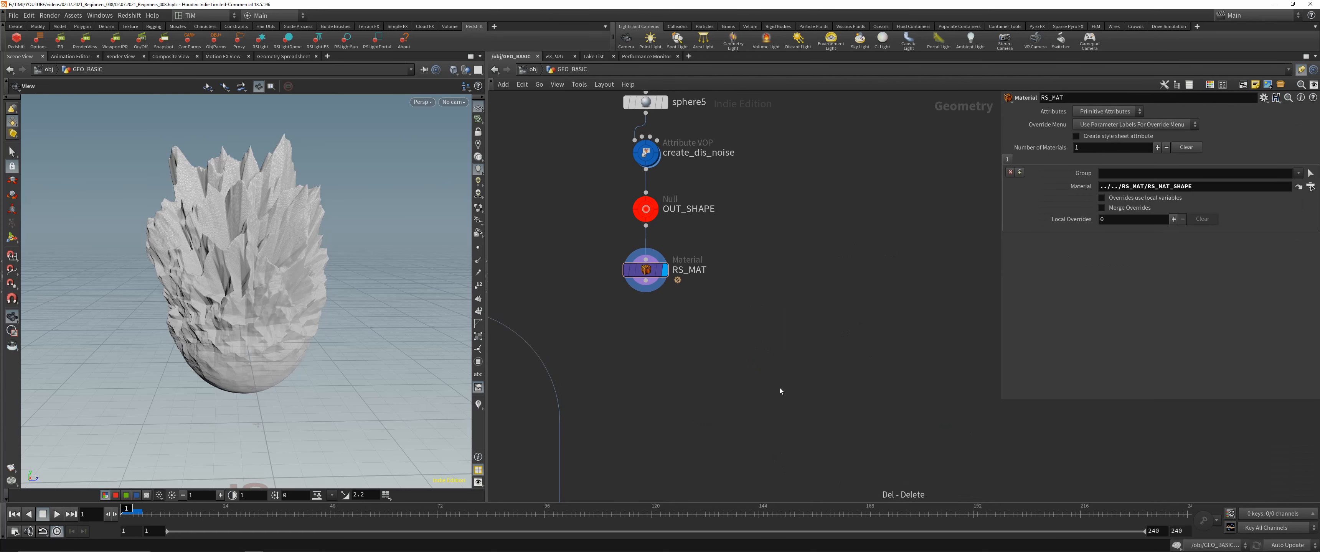
Bring up the node shape palette in the network view and dismiss it.
key("Tab")
key("Escape")
key("z")
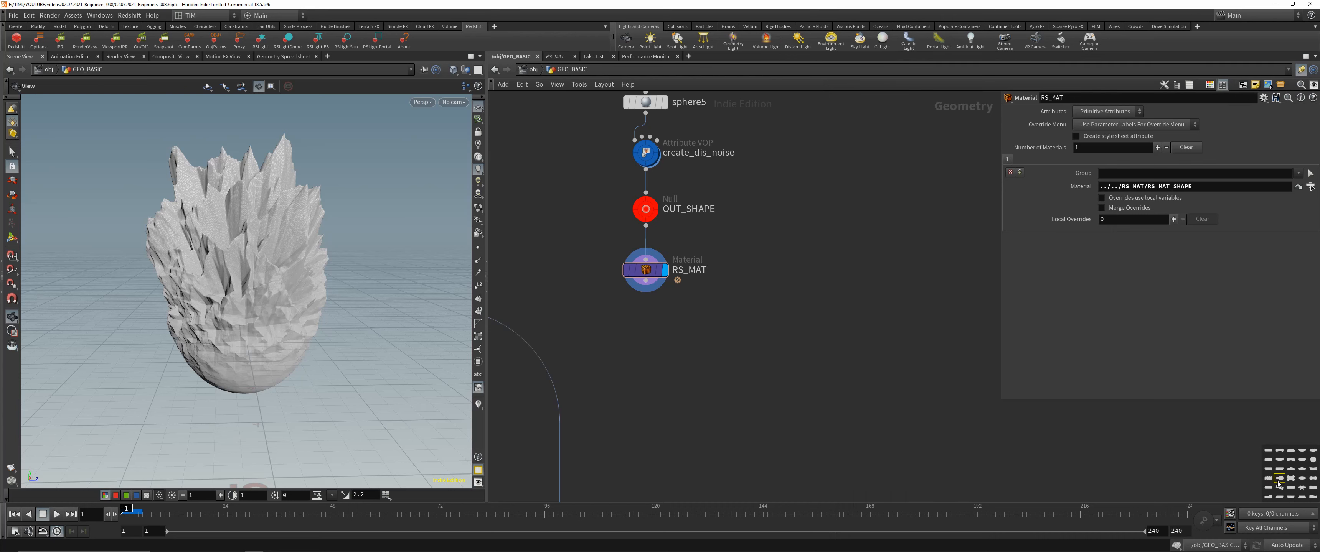
scroll(825, 372, "down", 4)
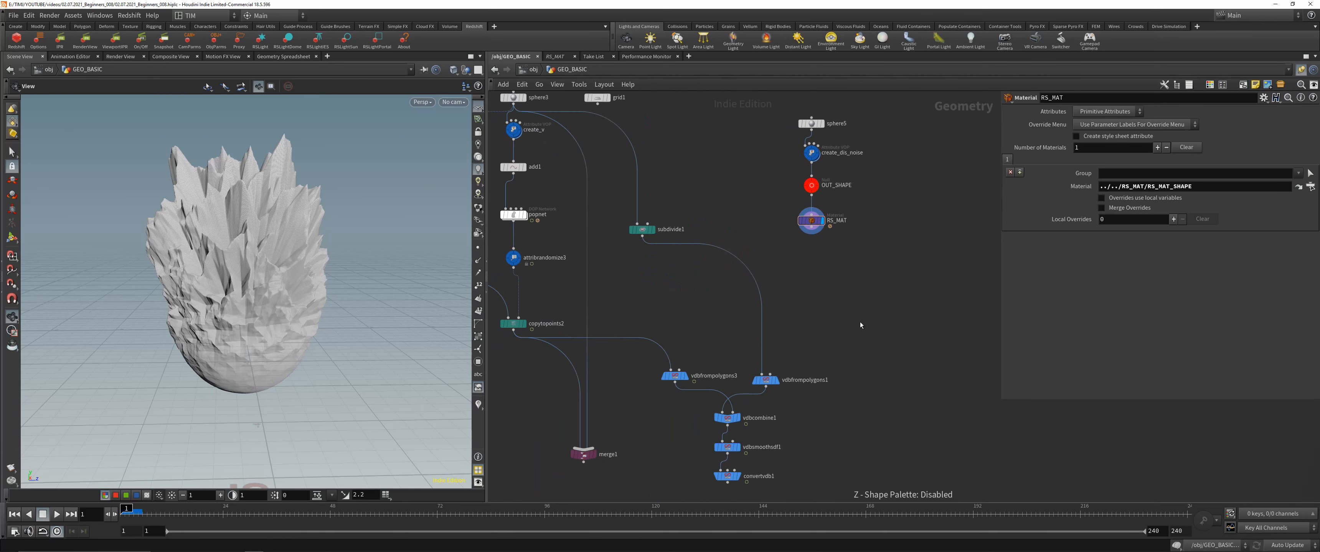
middle_click_drag(821, 305, 946, 319)
Return to the object level and rename the dome light node RS_DOME_001.
key("u")
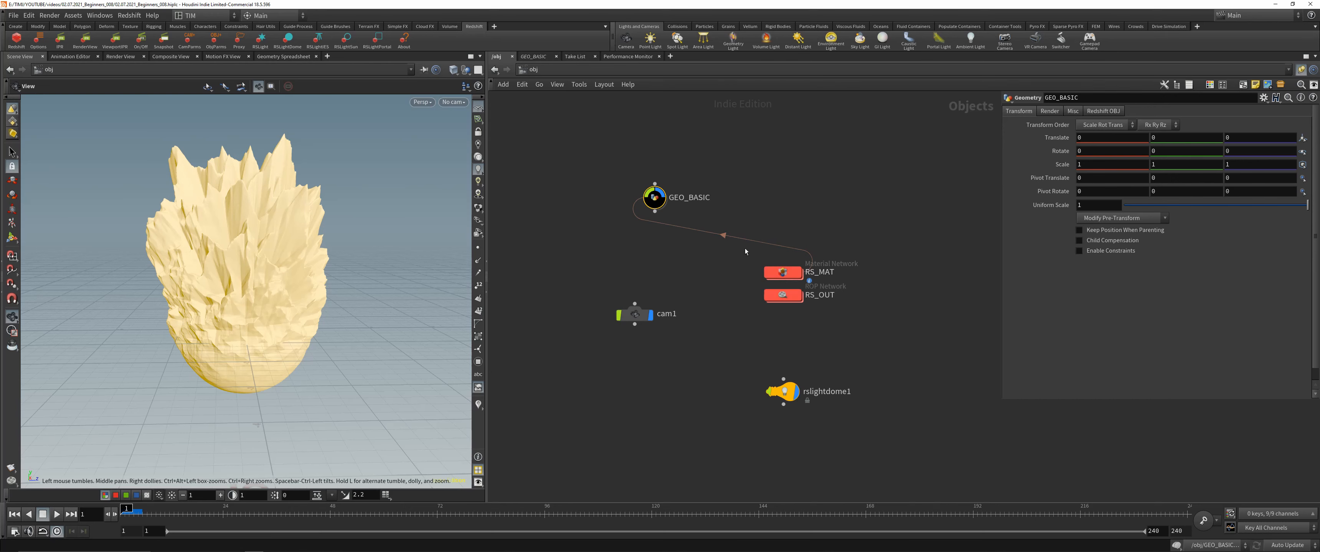
left_click(738, 299)
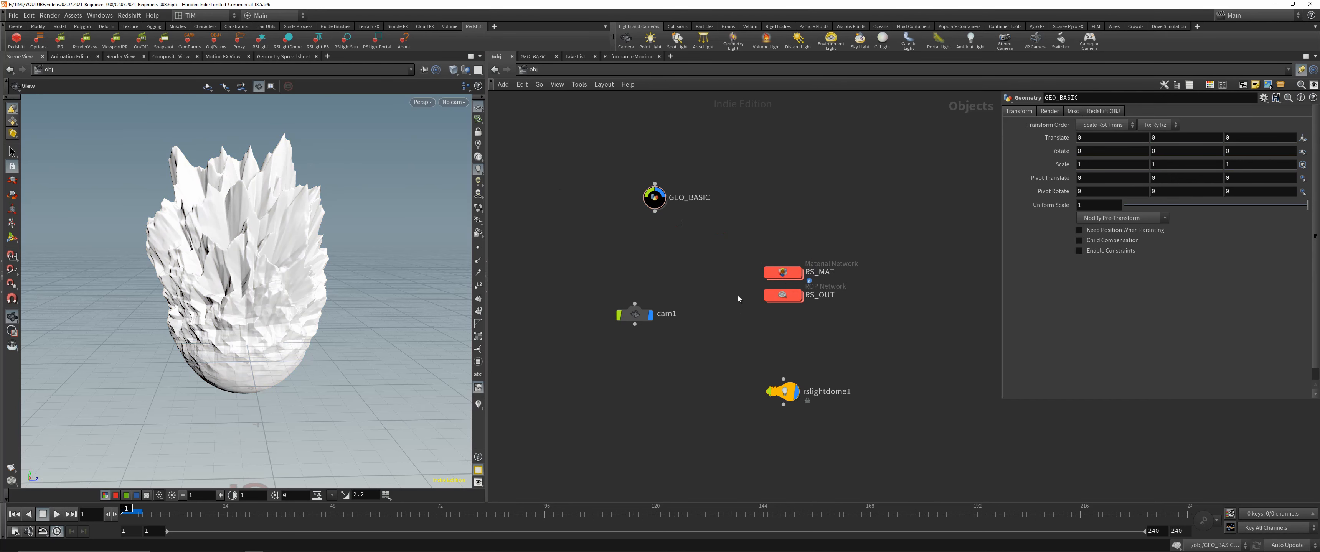
left_click_drag(586, 247, 922, 422)
left_click(831, 391)
double_click(830, 391)
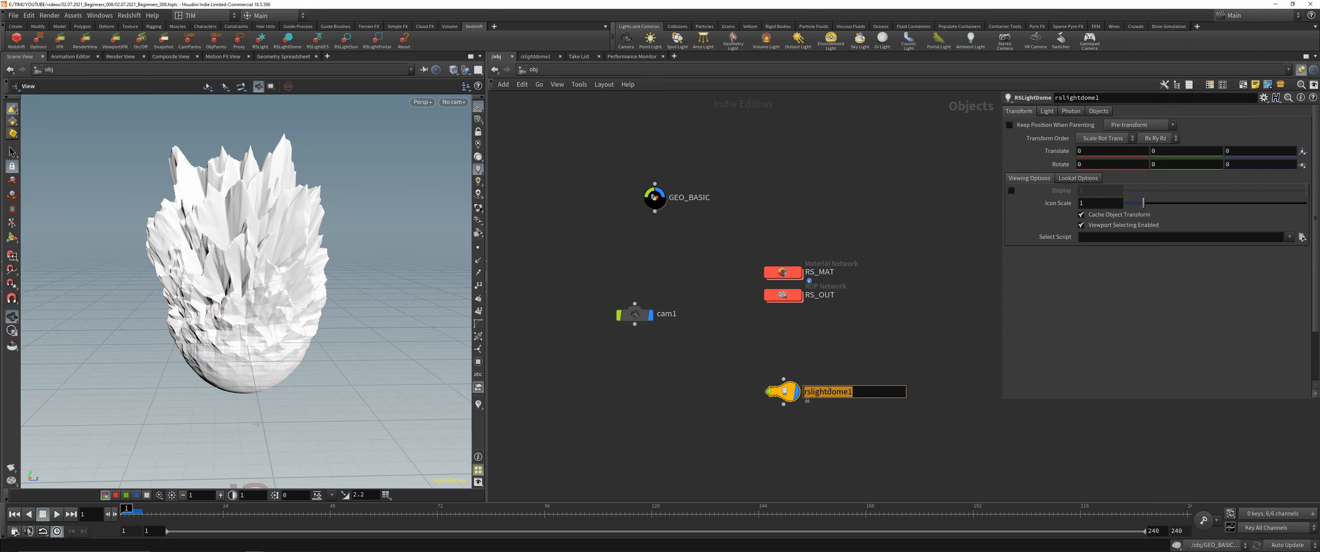
type("RS_DOME_001")
key("Return")
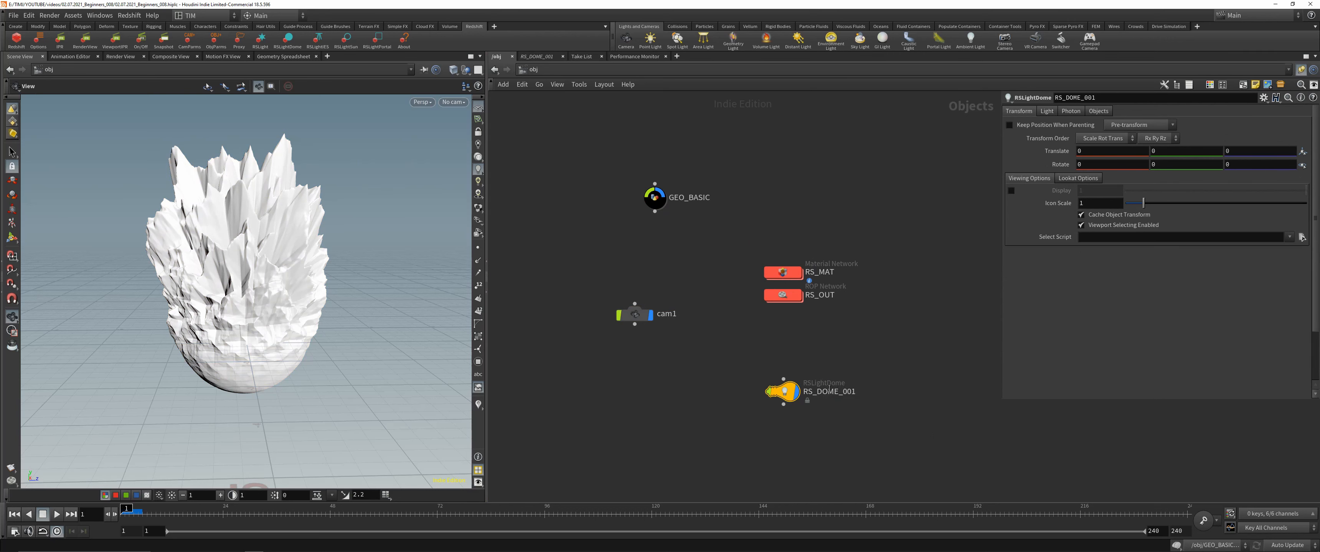
Load GSG_PRO_STUDIOS_METAL_001_sm.exr from the HDRI_EP_PROSTUDIOSMETAL folder as the dome light's map, listing the image sequence as separate files.
left_click(1046, 111)
left_click(1298, 192)
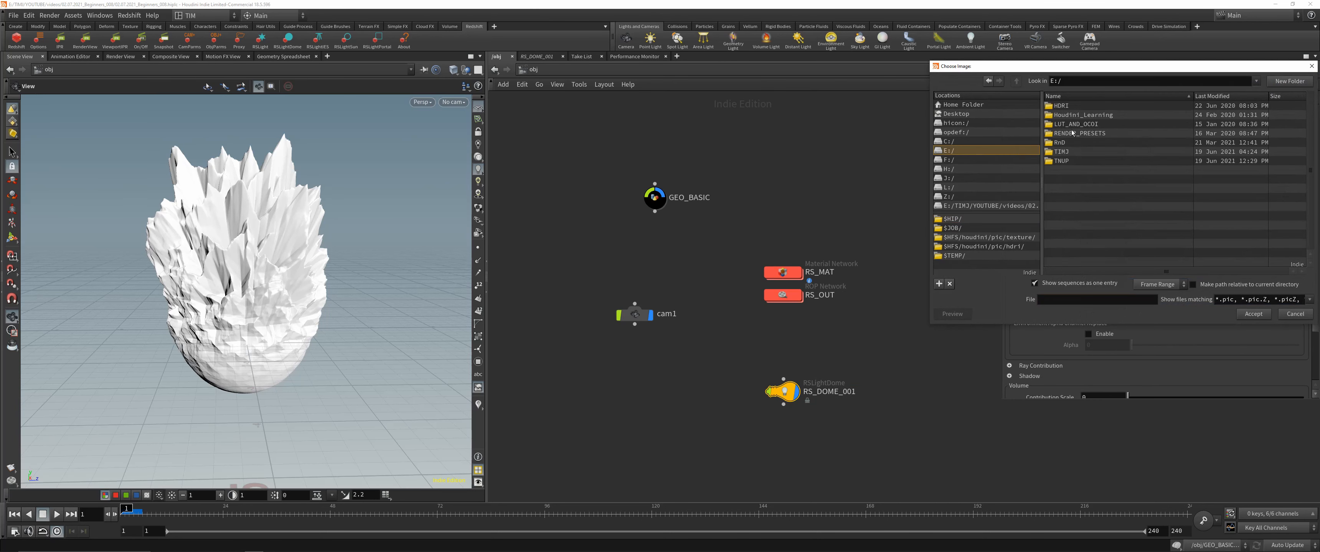
double_click(1062, 105)
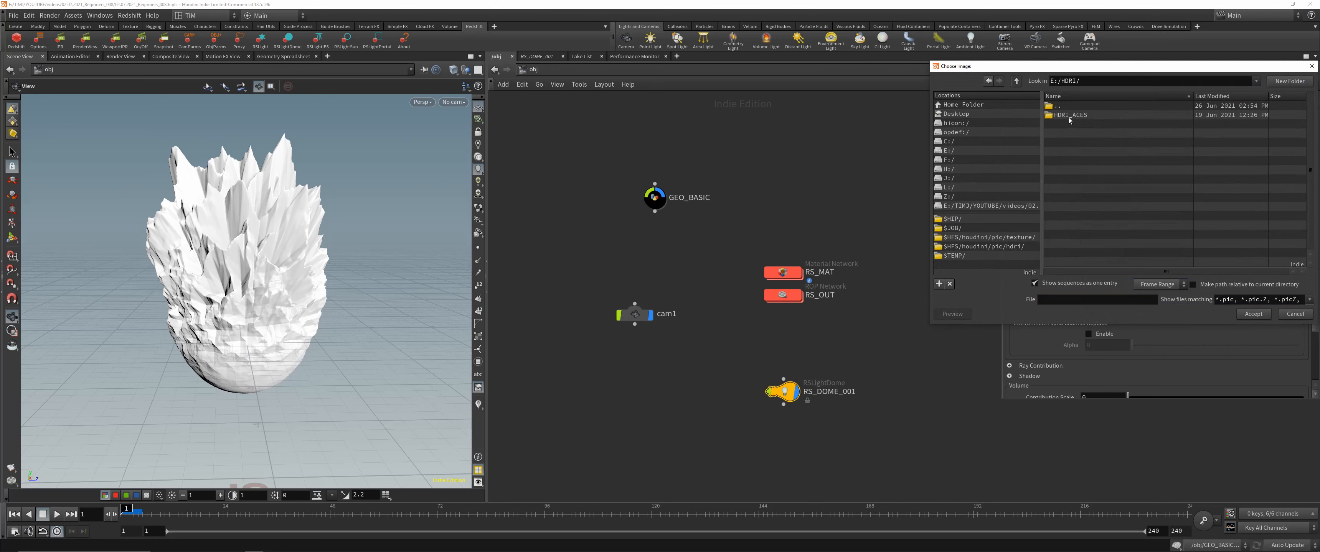
double_click(1072, 115)
double_click(1069, 116)
double_click(1069, 116)
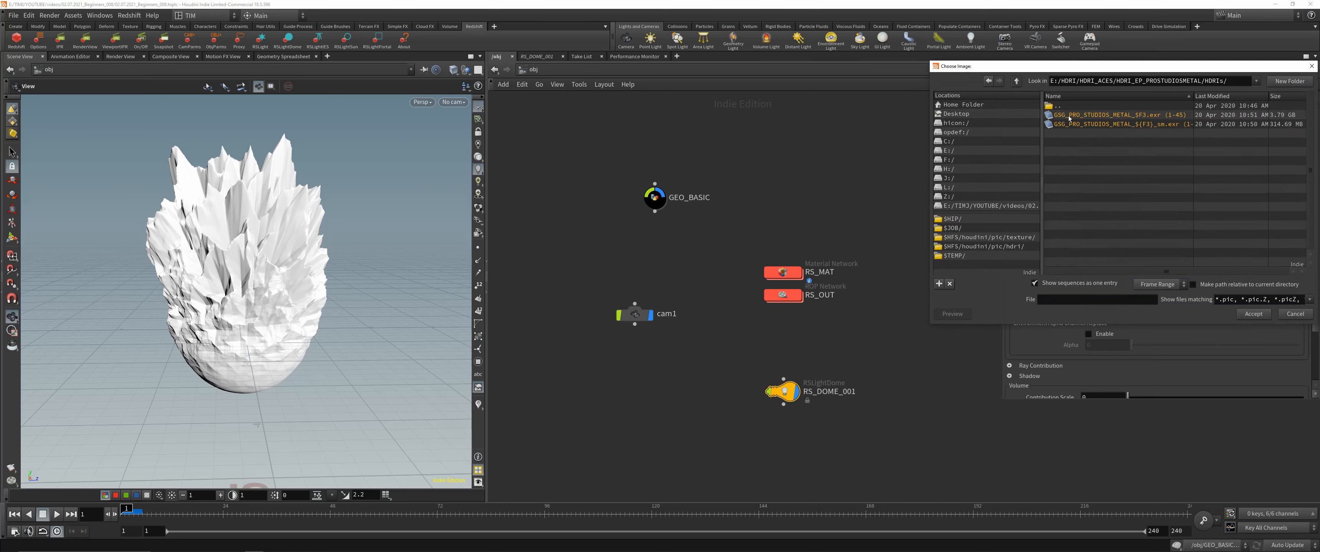
left_click(1034, 283)
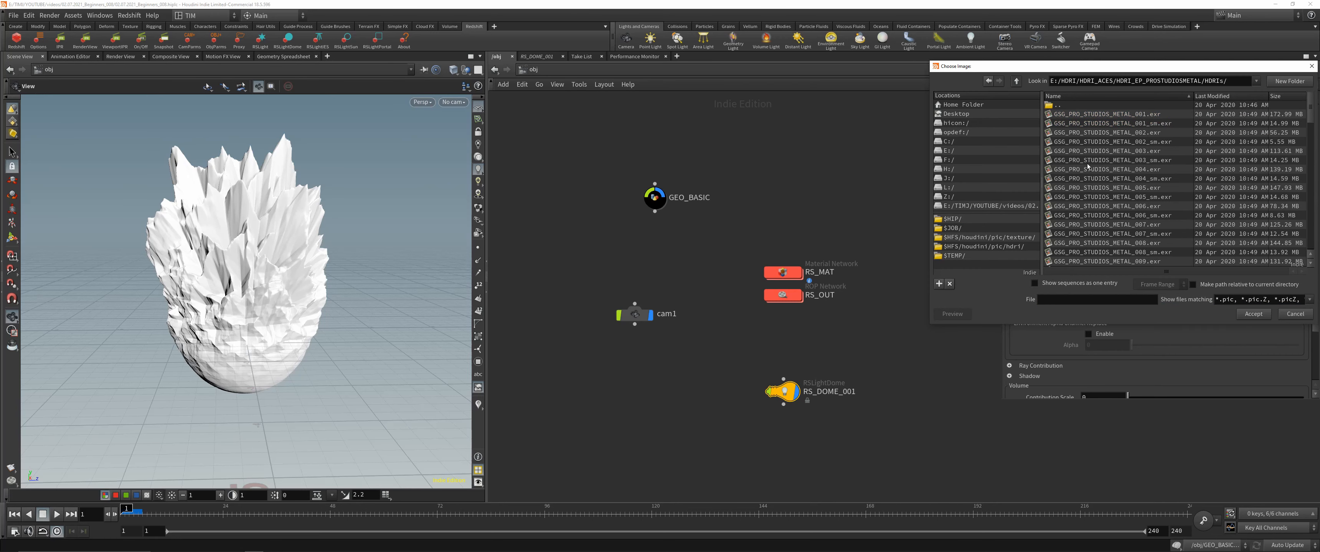
double_click(1088, 125)
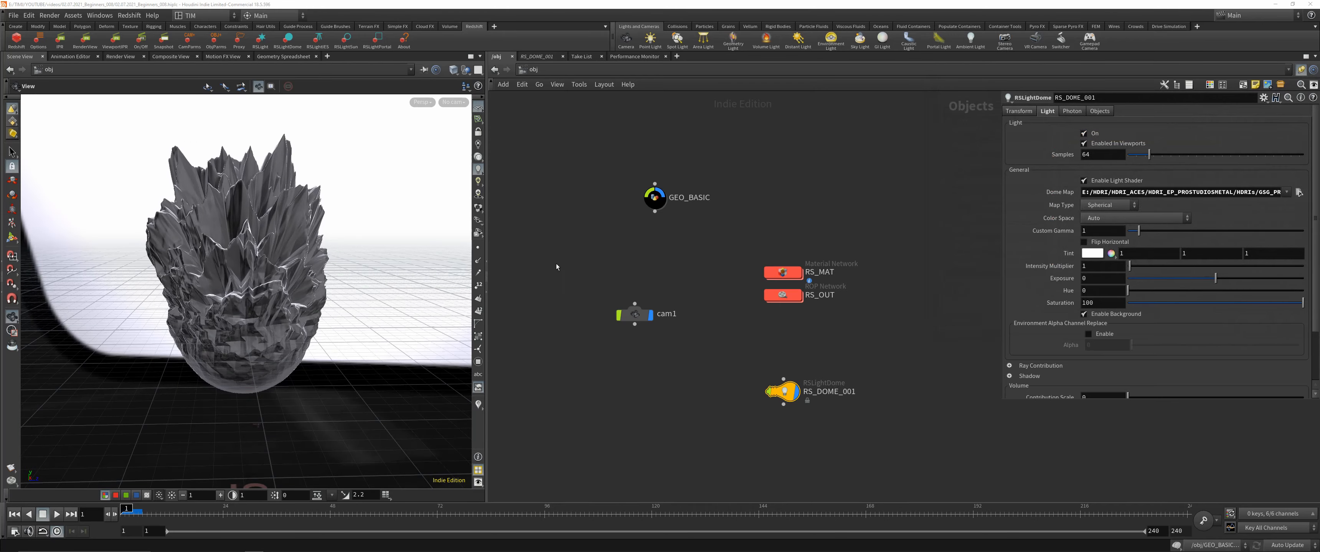
Look through cam1 and move the camera back to frame the whole displaced sphere.
scroll(306, 250, "up", 10)
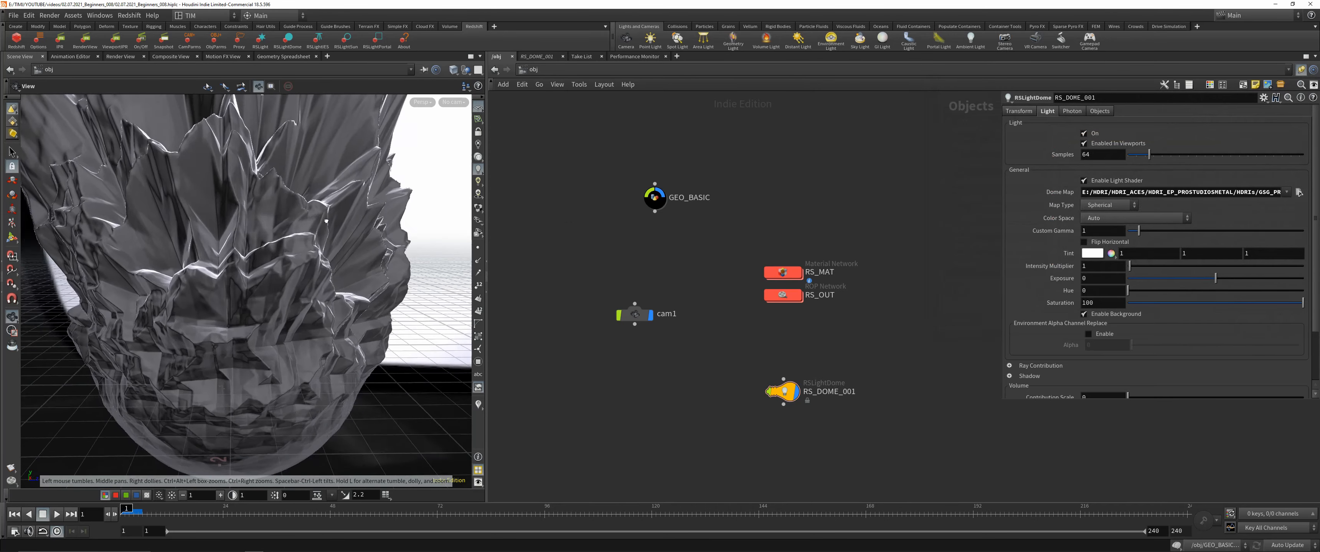
scroll(306, 250, "up", 5)
scroll(347, 203, "down", 10)
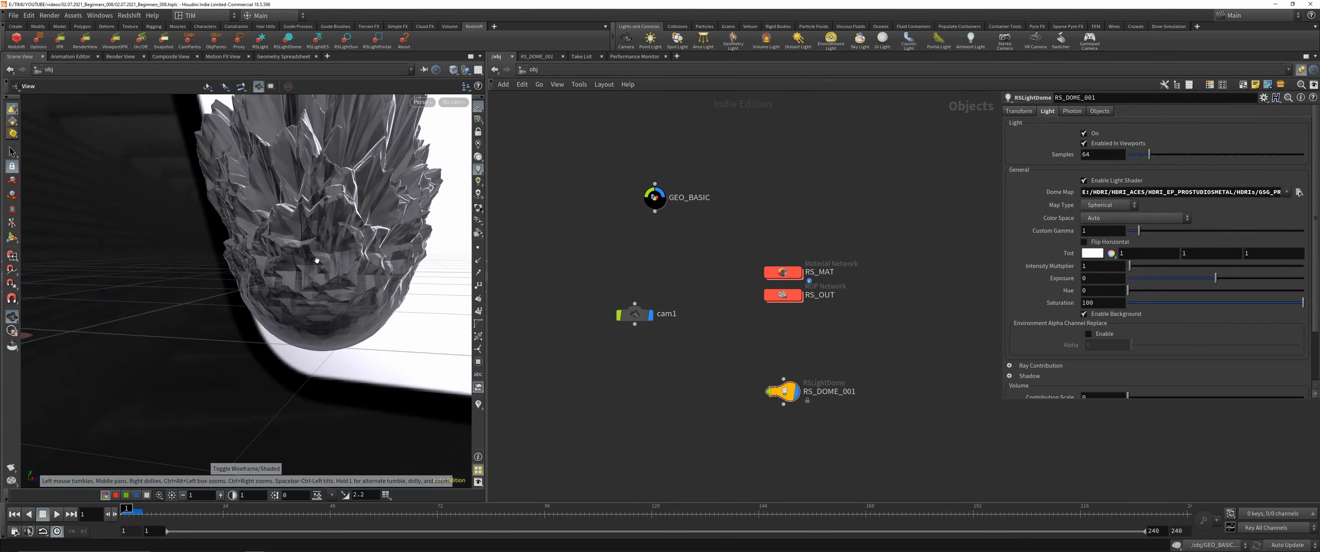
left_click(452, 102)
left_click(482, 148)
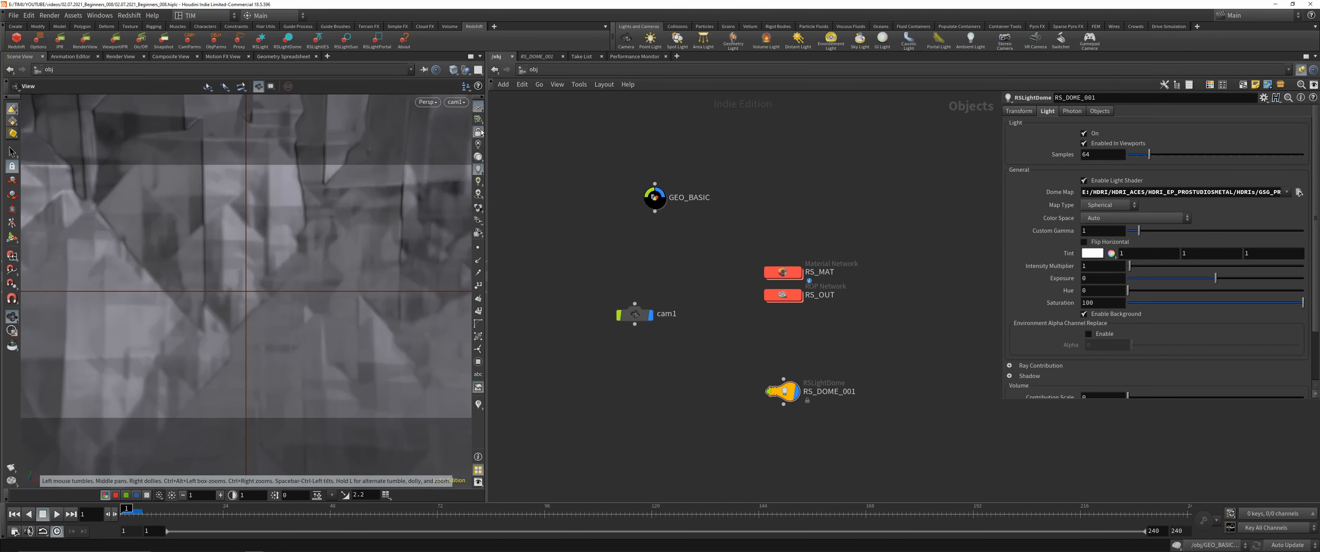
right_click_drag(305, 183, 272, 294)
middle_click_drag(347, 158, 315, 221)
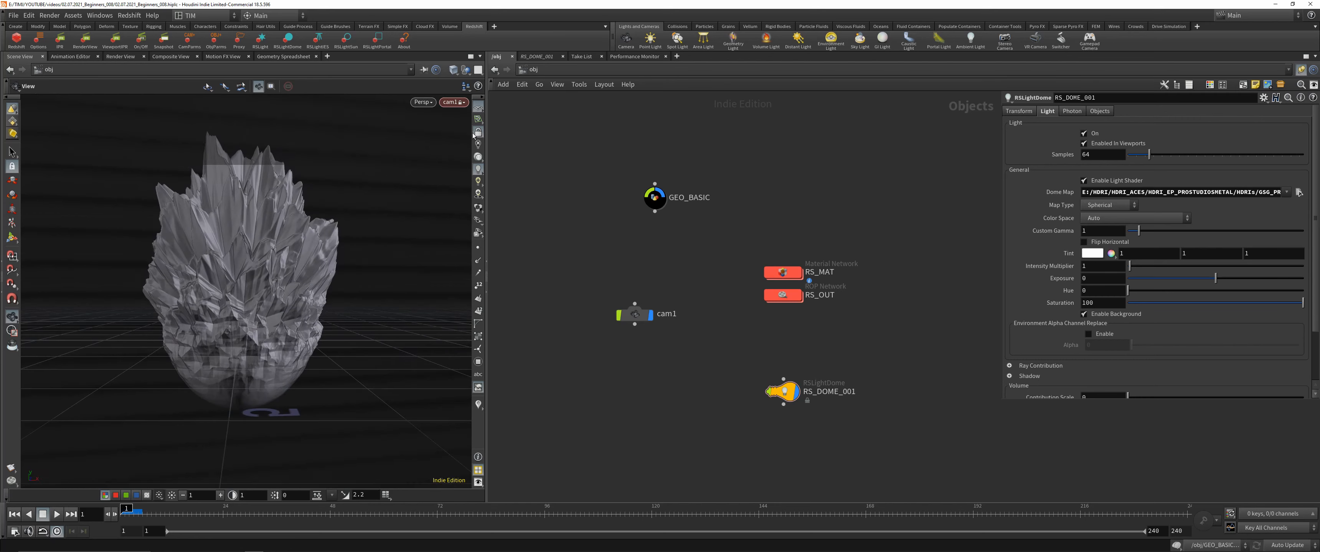
Unlock the camera from the view and examine its placement relative to the sphere from outside.
left_click(478, 133)
right_click_drag(312, 210, 303, 256)
left_click_drag(304, 256, 241, 306)
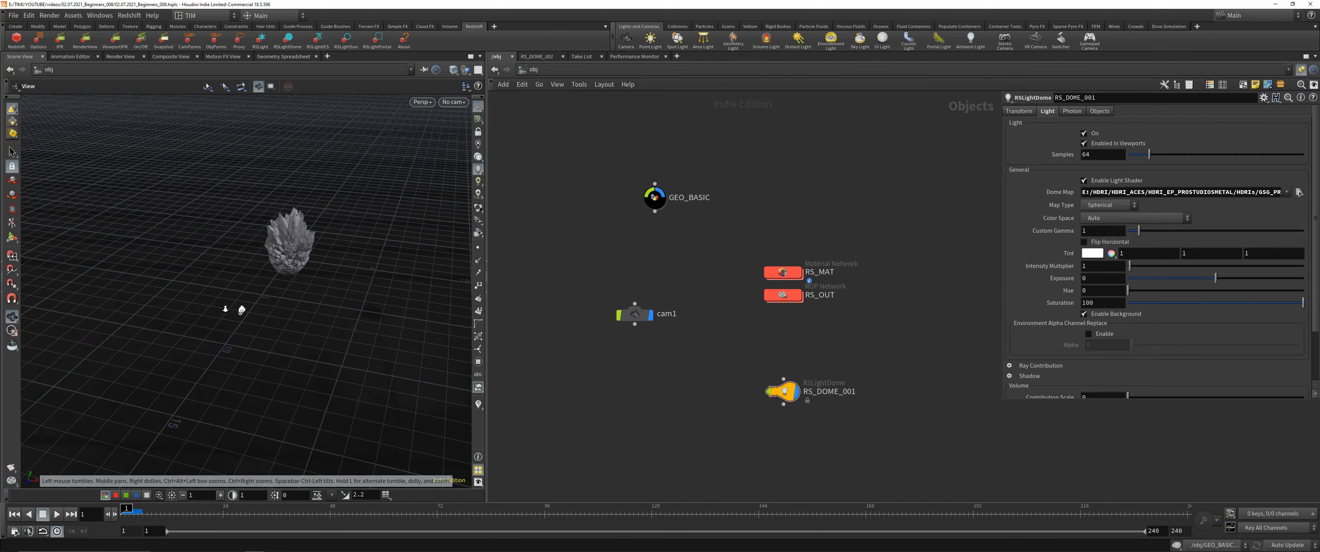
right_click_drag(241, 307, 323, 180)
left_click_drag(323, 181, 445, 133)
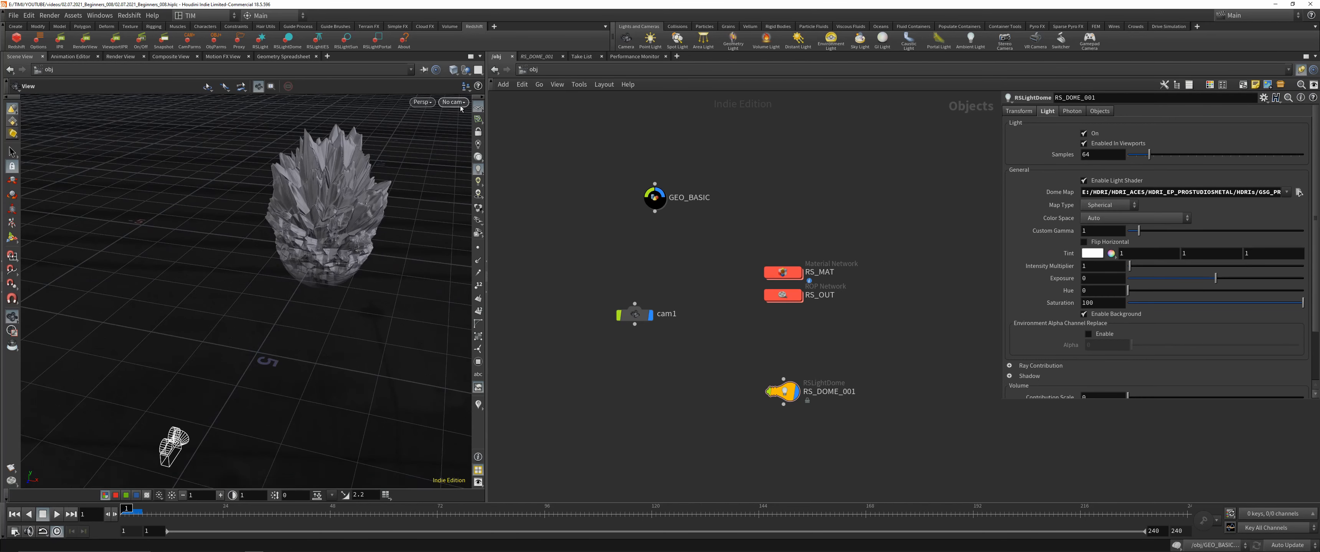
Look through cam1 again with the camera locked to the view, and reframe the sphere closer and from above.
left_click(453, 102)
left_click(479, 151)
left_click(479, 132)
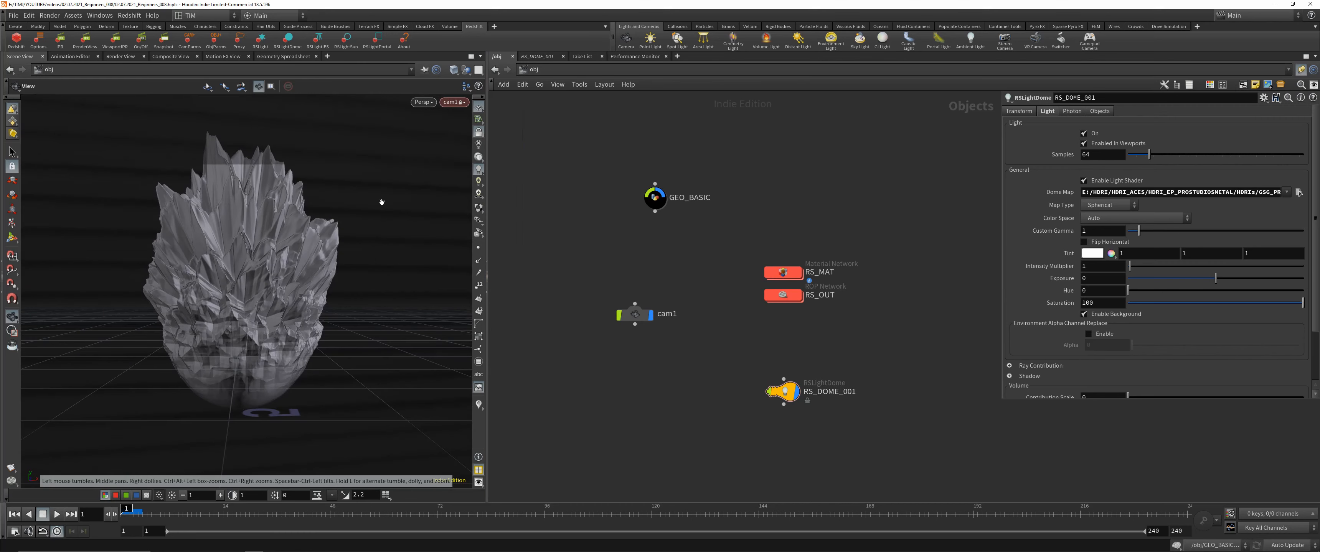
left_click_drag(383, 201, 242, 287)
right_click_drag(242, 287, 260, 253)
left_click_drag(260, 254, 323, 221)
left_click_drag(577, 256, 670, 317)
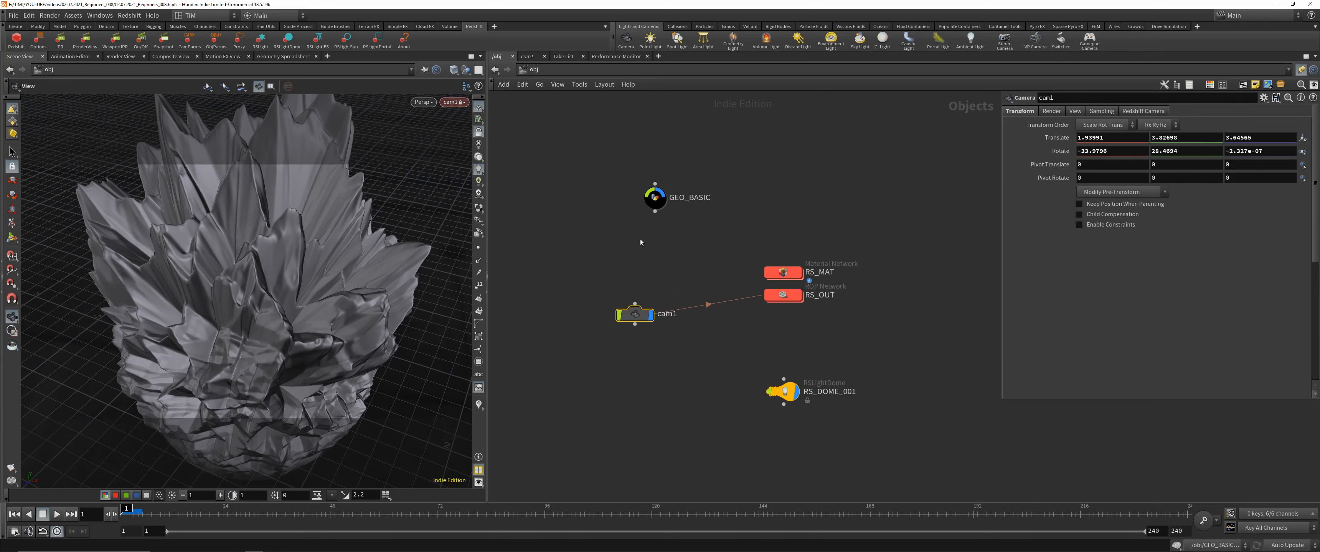
Enter the GEO_BASIC network and inspect the displaced sphere's mesh up close in shaded wireframe with different viewport lighting.
left_click_drag(620, 153, 743, 198)
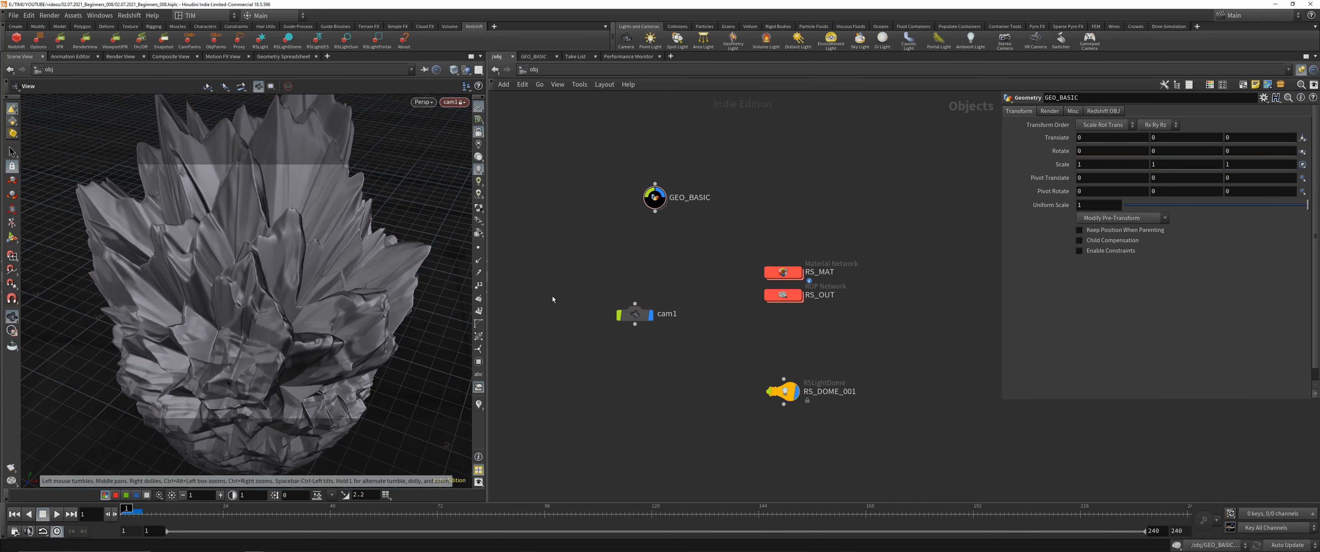
double_click(660, 203)
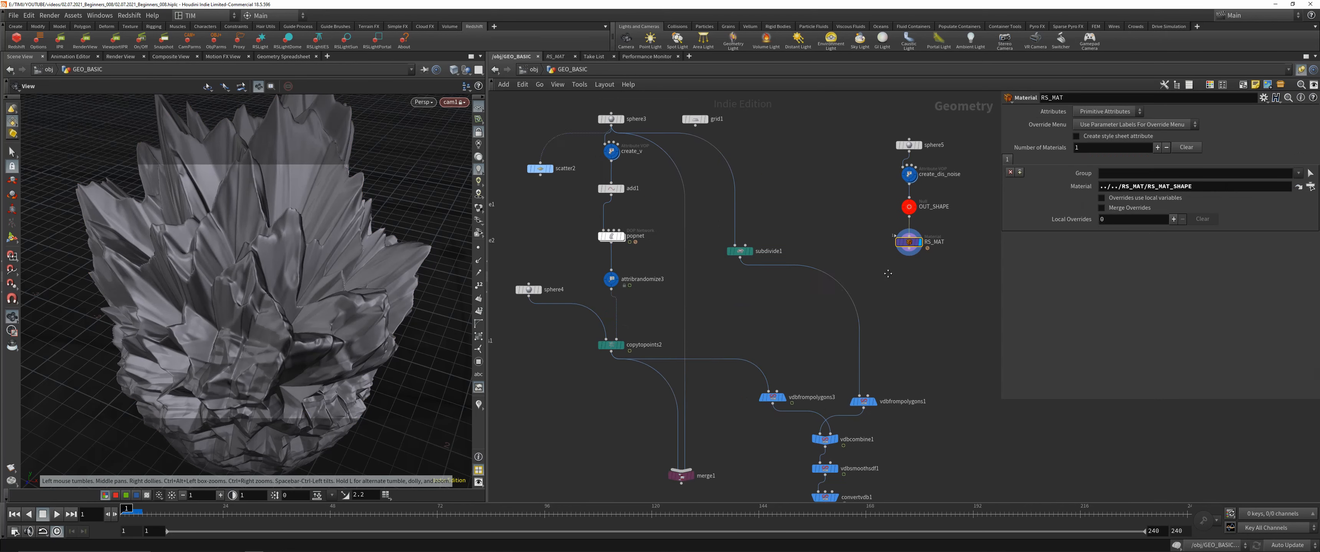
key("w")
key("w")
mouse_move(353, 180)
right_mouse_down()
mouse_move(336, 217)
mouse_move(342, 199)
right_mouse_up()
left_click(478, 158)
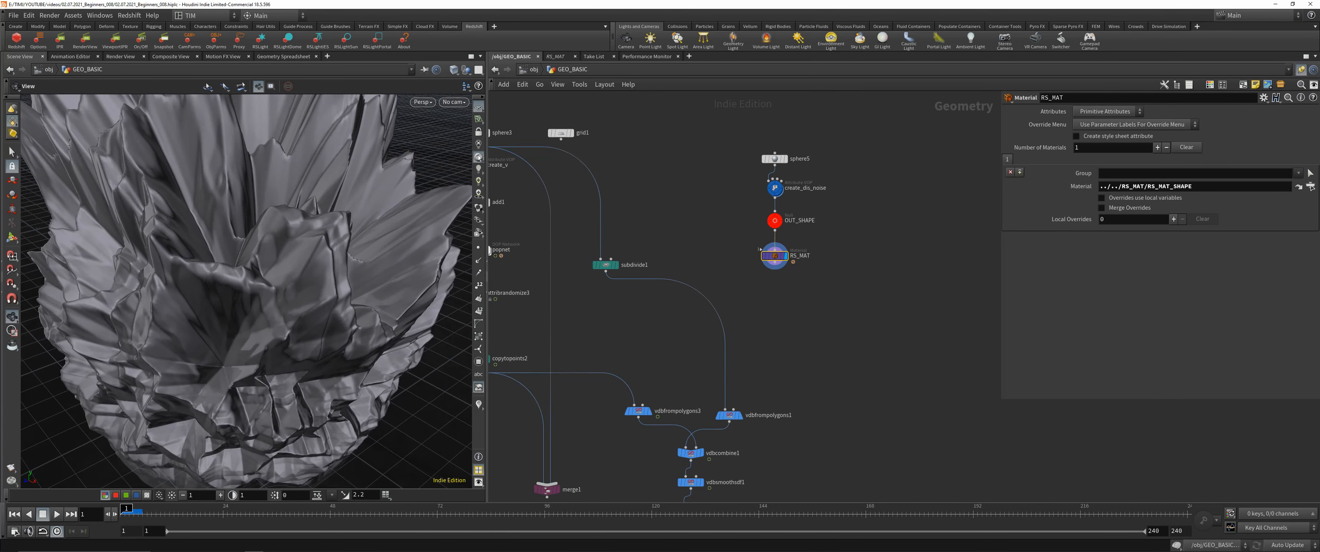
key("shift+w")
left_click_drag(378, 212, 325, 304)
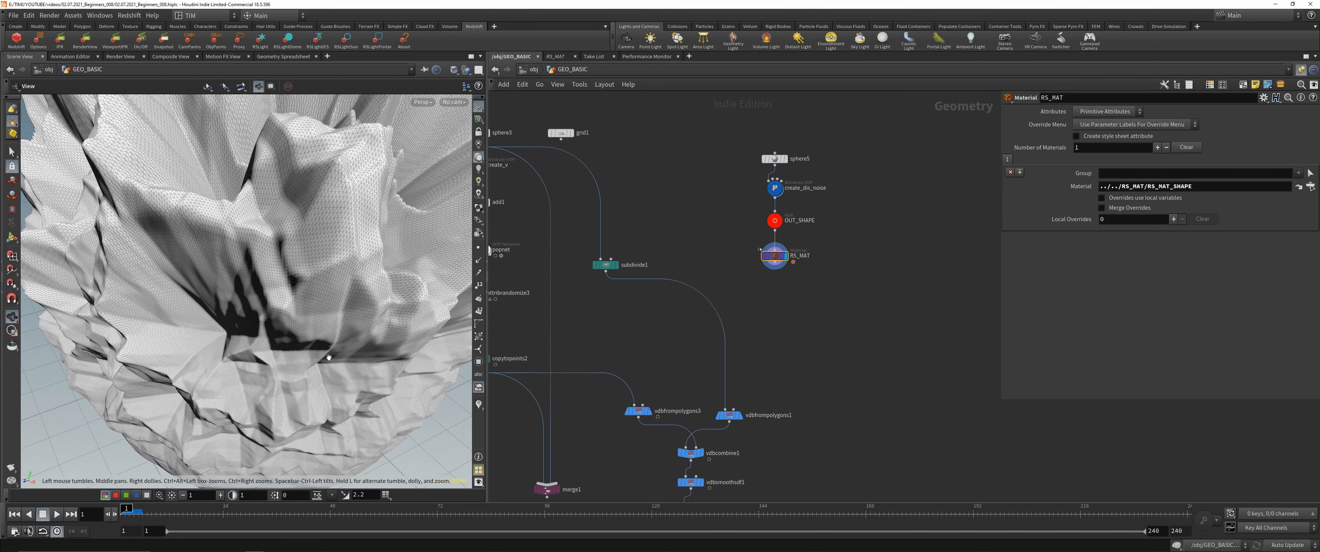
mouse_move(329, 357)
left_mouse_down()
mouse_move(308, 314)
mouse_move(329, 309)
left_mouse_up()
right_click_drag(330, 309, 331, 331)
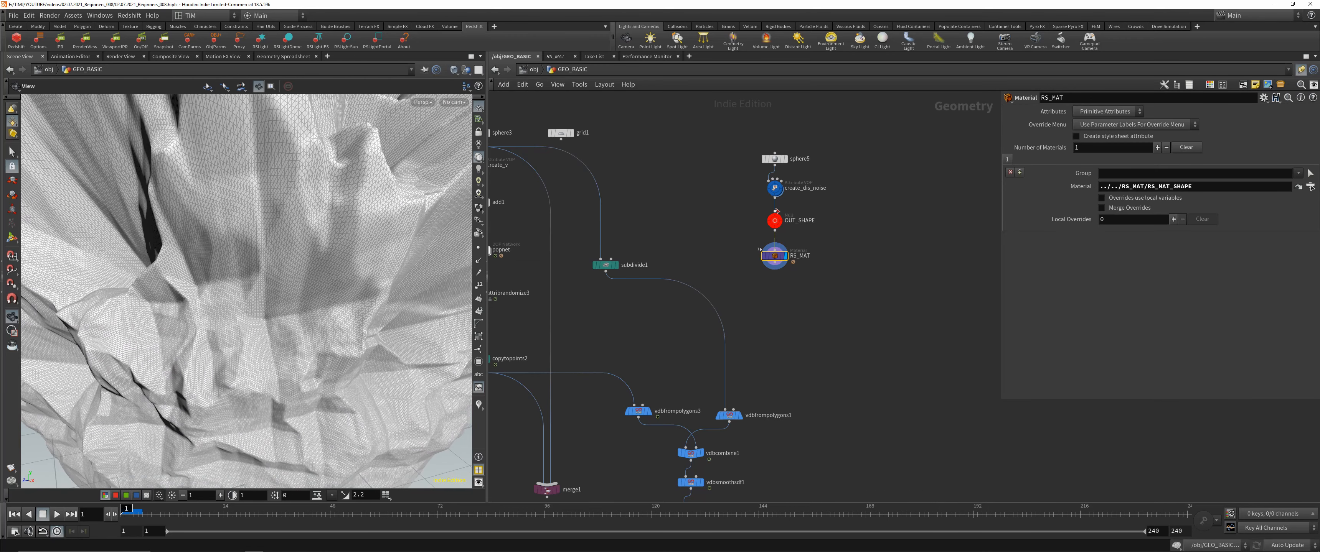
In create_dis_noise, set the unified noise node's max octaves to 5 and change its roughness.
double_click(774, 188)
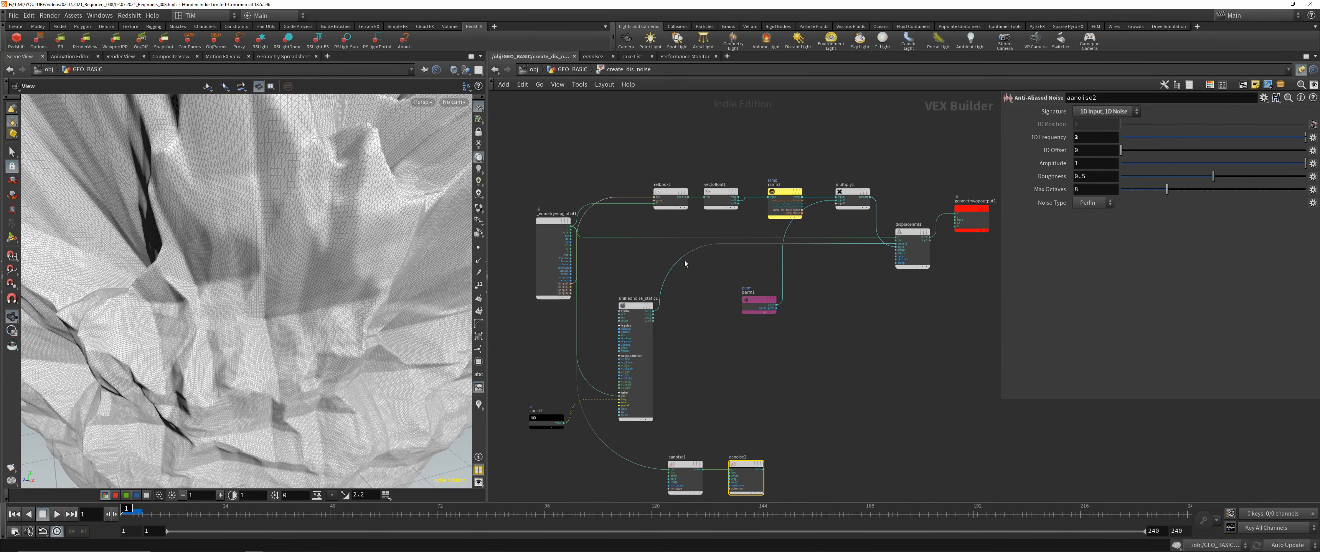
left_click(635, 308)
left_click(1094, 208)
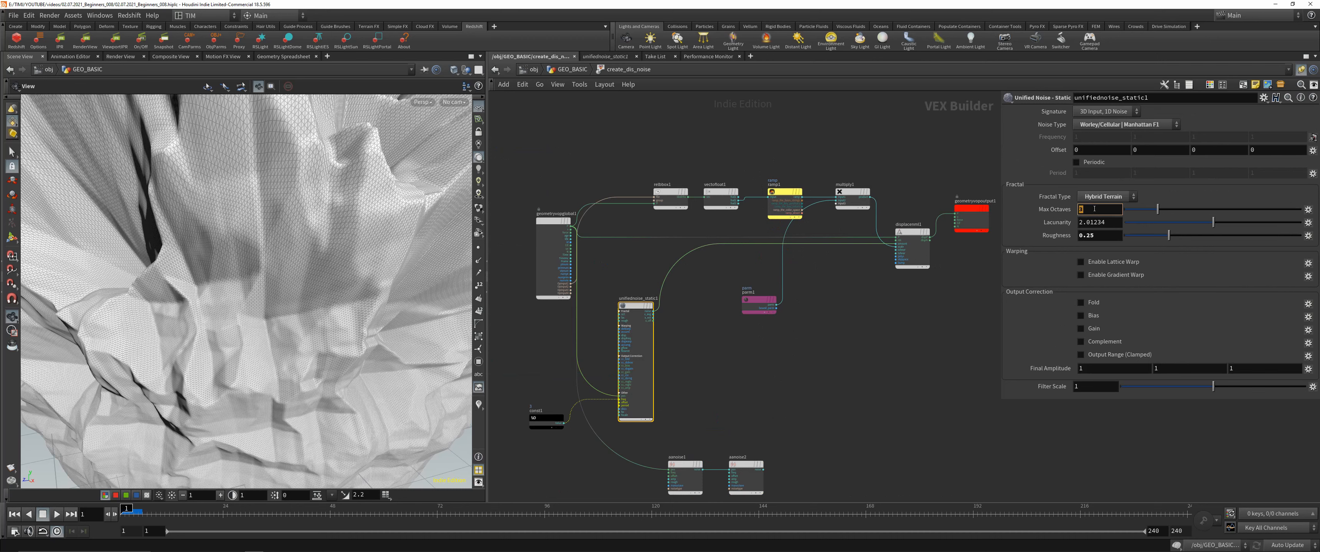
type("5")
key("Return")
left_click(1095, 234)
type("0")
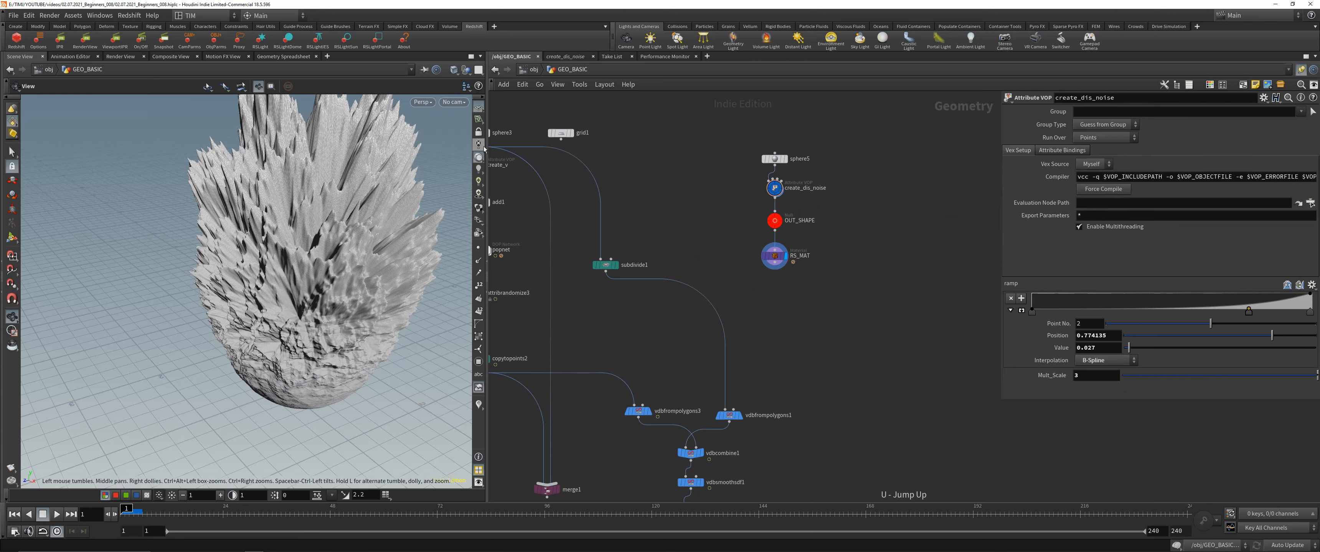
Return to the object level and preview the cam1 view in the Redshift Render View, closing it when done.
left_click(533, 70)
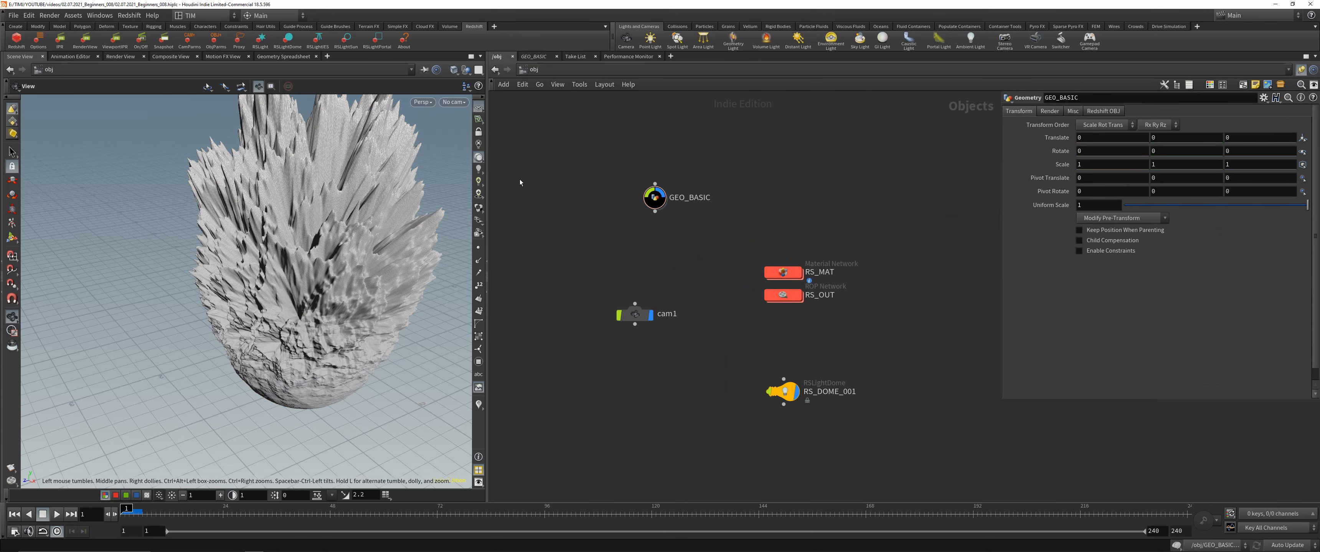
left_click(453, 102)
left_click(464, 147)
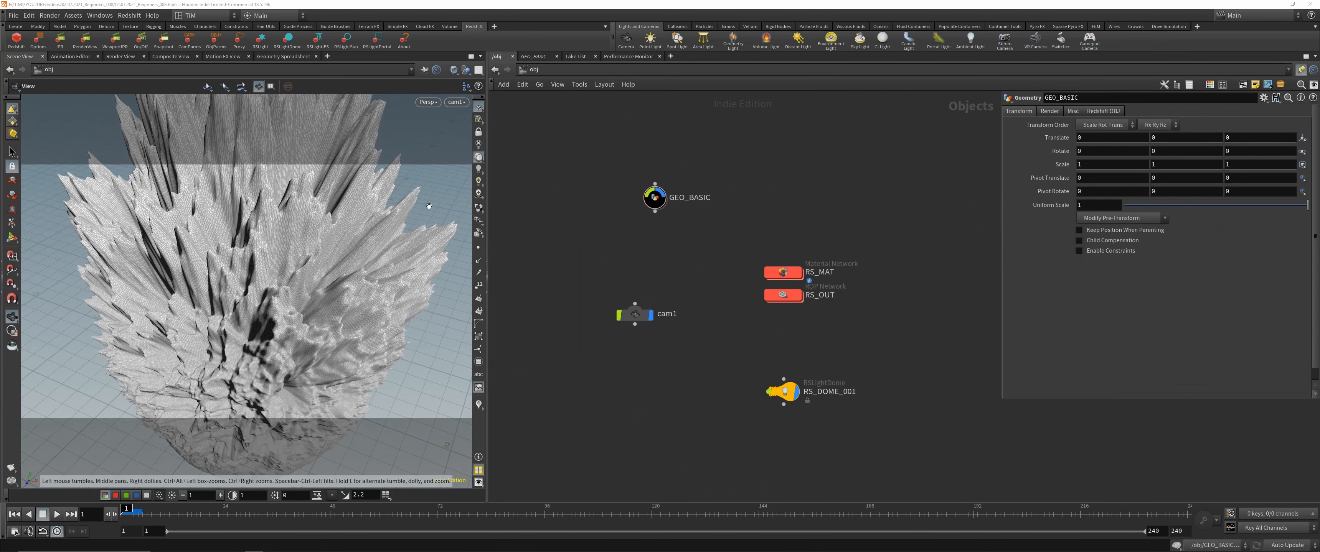
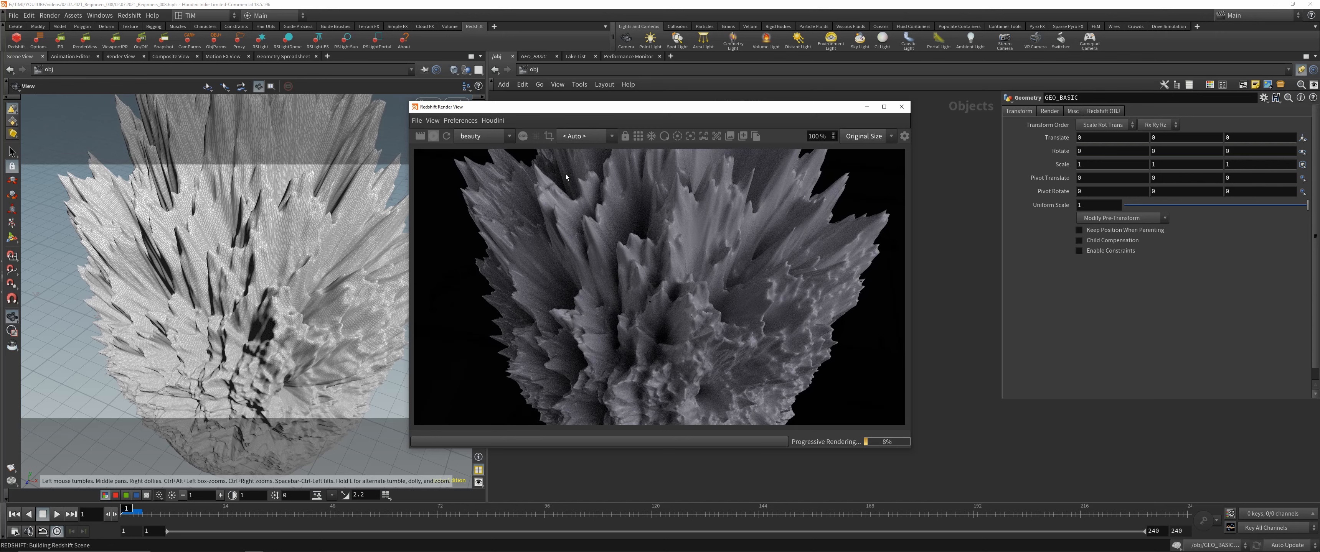
left_click(902, 107)
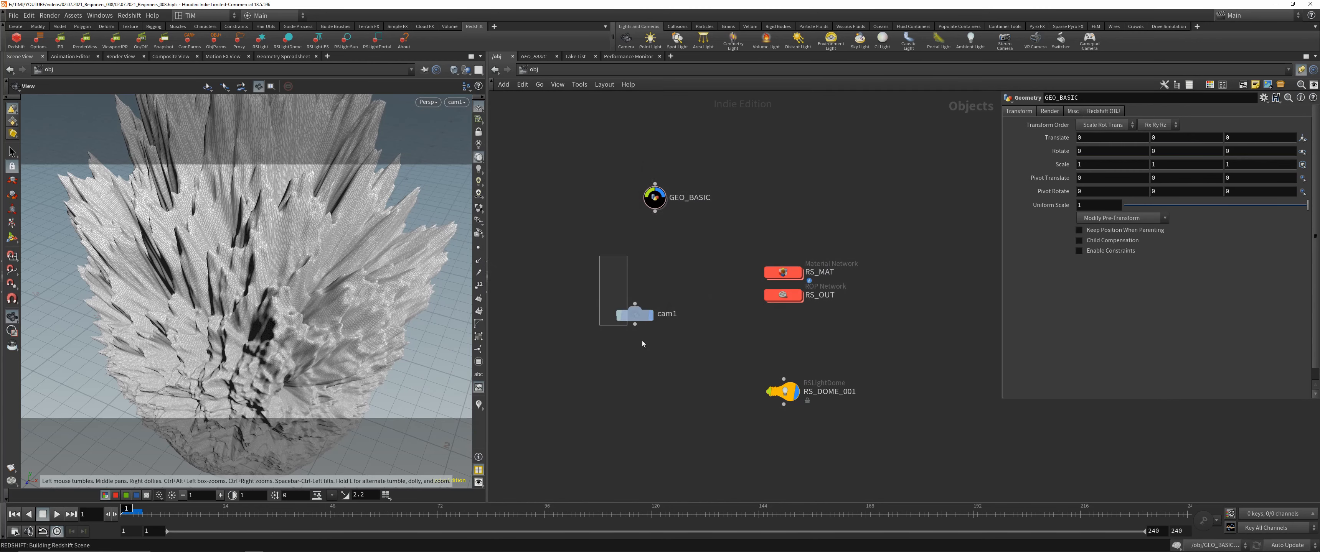
Reset cam1's focus distance in its sampling settings to remove the channel reference.
left_click_drag(642, 341, 643, 343)
left_click(1095, 111)
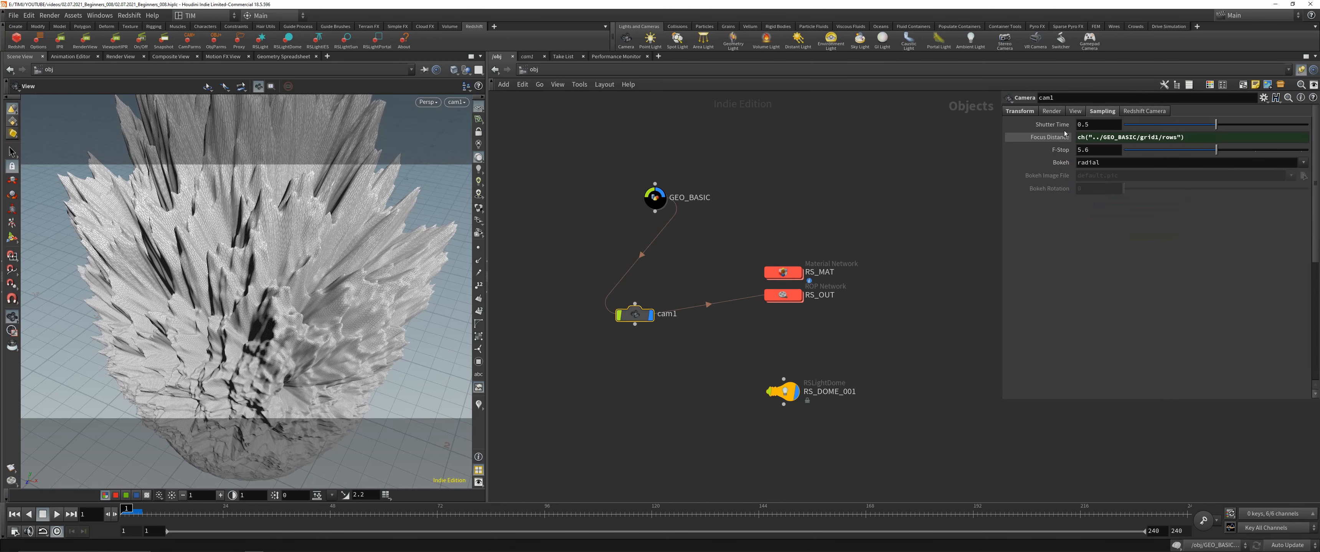
middle_click(1065, 135, "ctrl")
Enable depth of field in cam1's Redshift settings, turn off the Houdini camera focus/fstop and set the CoC radius to 0.1.
left_click(1144, 111)
left_click(1043, 124)
left_click(1081, 147)
left_click(1081, 168)
double_click(1090, 204)
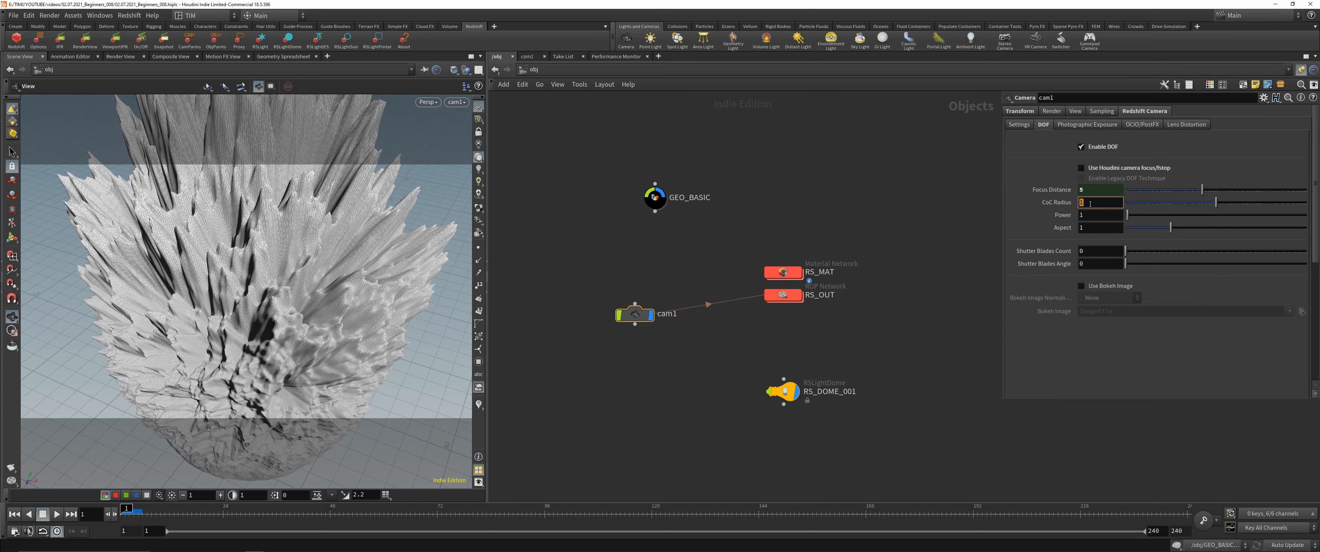
type("0.1")
key("Return")
Browse F:/bokeh_images for a bokeh image with image previews shown, and leave without choosing one.
left_click(1301, 312)
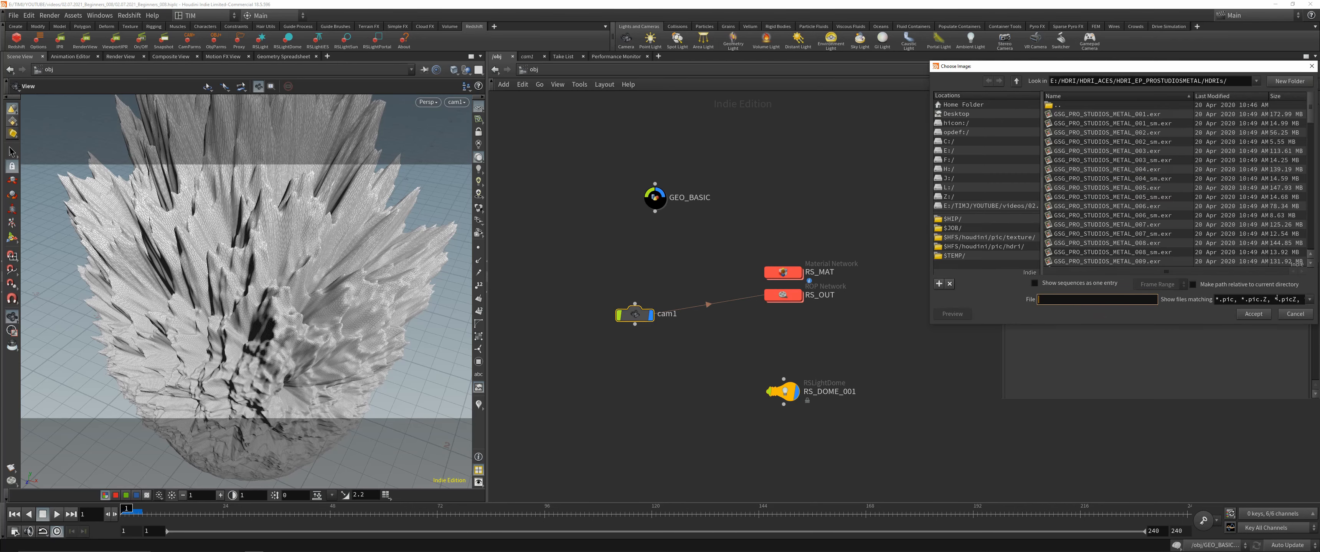
left_click(949, 159)
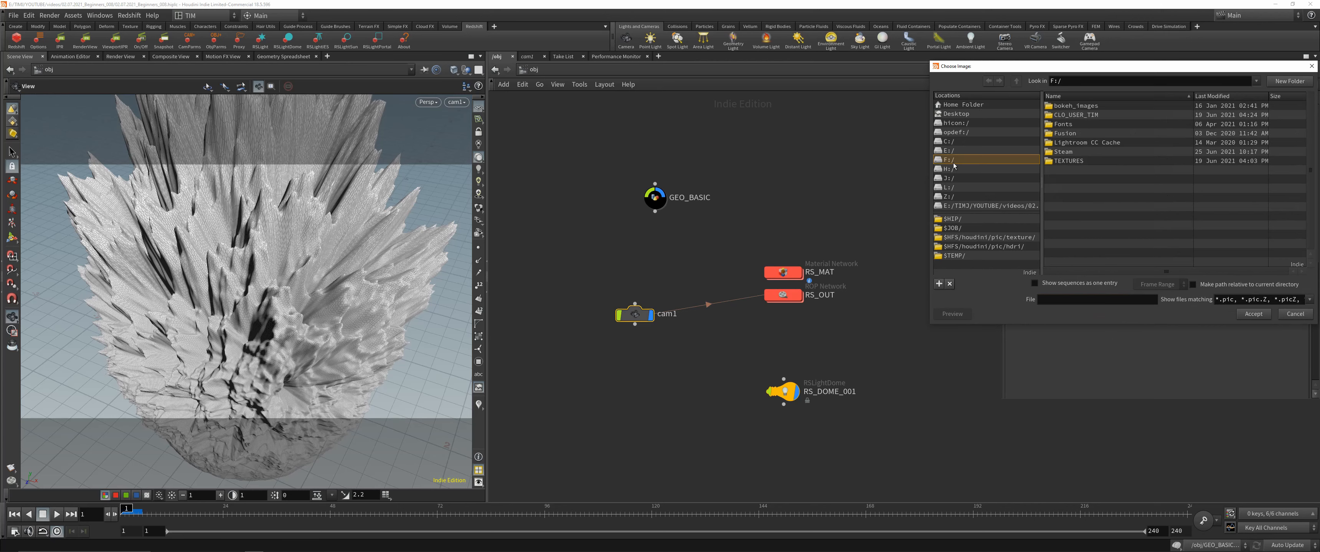
double_click(1075, 106)
right_click(1086, 238)
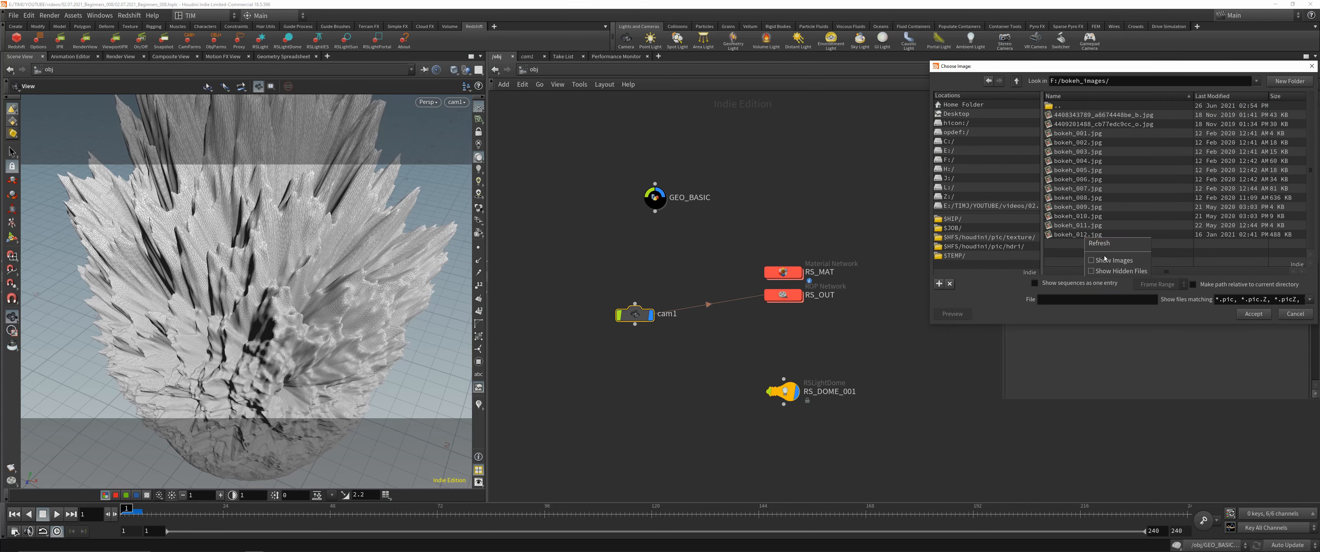
left_click(1106, 259)
scroll(1105, 252, "down", 2)
left_click(1295, 314)
Lock cam1 to the view and reframe the sphere from a low, nearly level angle on its spikes.
left_click(1019, 111)
left_click(615, 229)
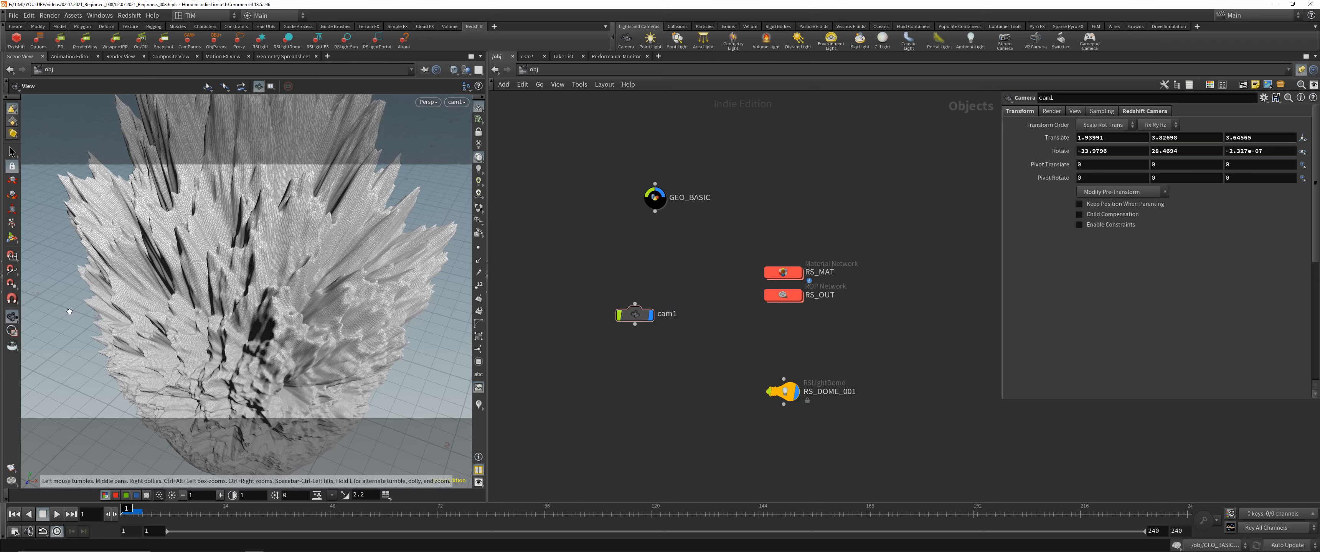
left_click(478, 132)
left_click_drag(359, 354, 302, 294)
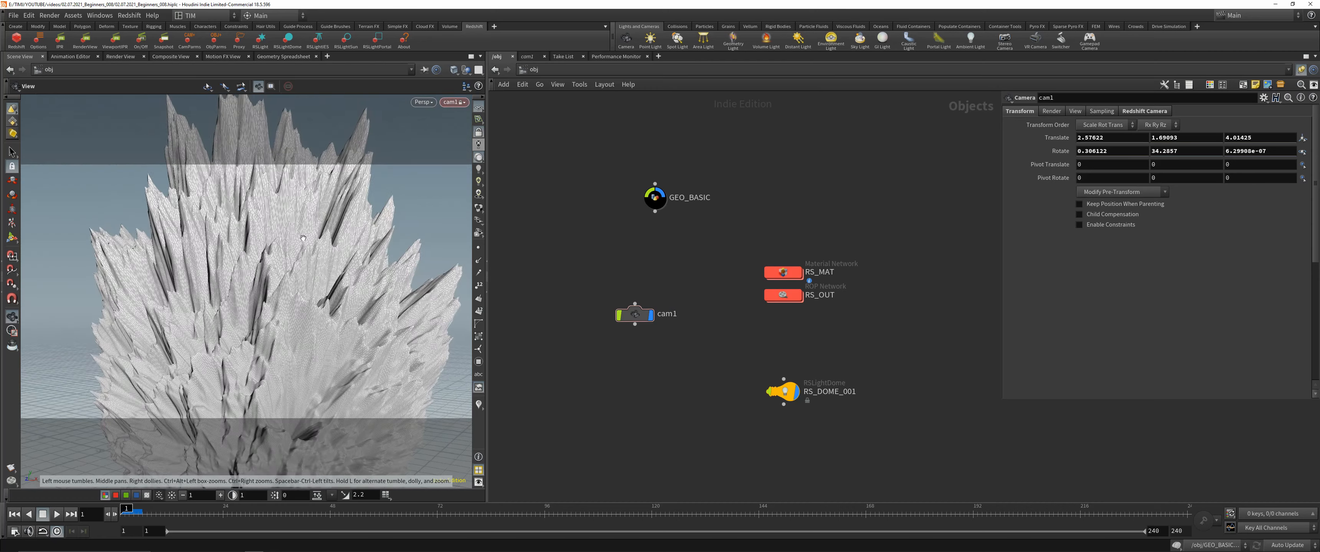
right_click_drag(317, 317, 307, 287)
middle_click_drag(313, 286, 267, 315)
right_click_drag(267, 315, 252, 301)
middle_click_drag(252, 301, 274, 279)
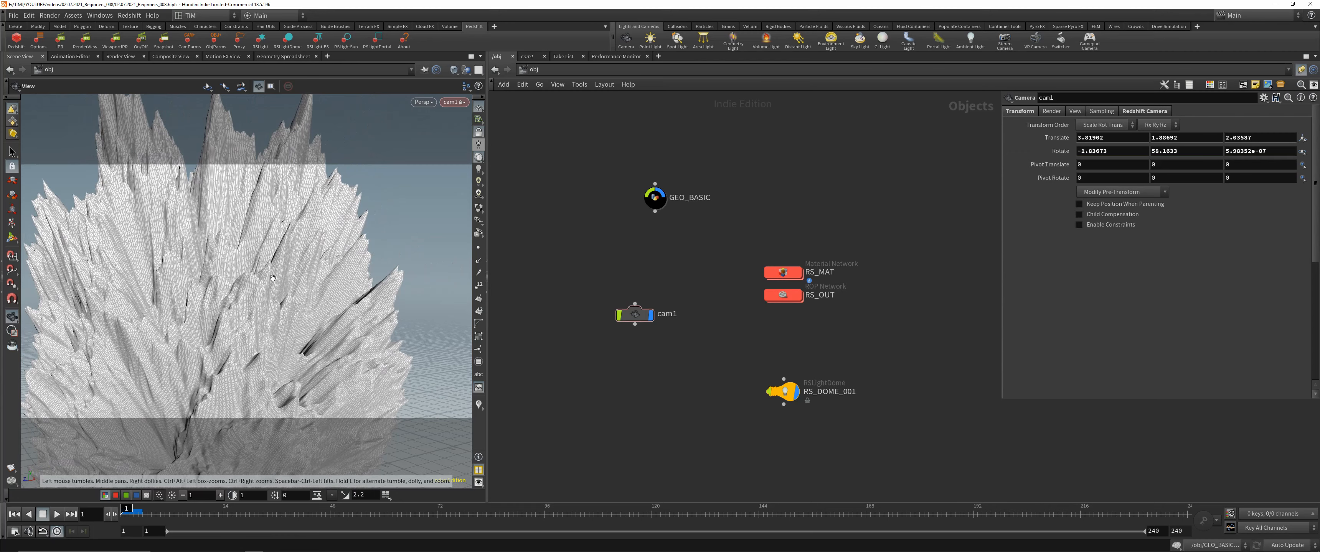
Render the new cam1 framing in the Redshift Render View to check the depth of field.
left_click(84, 40)
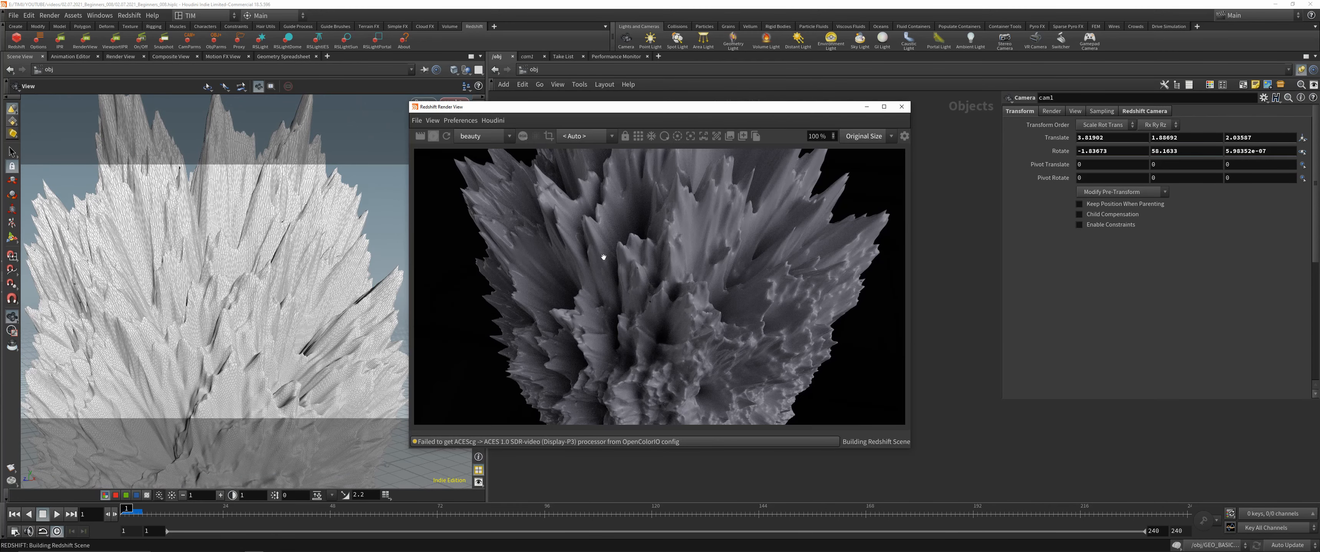
left_click(432, 120)
left_click(465, 288)
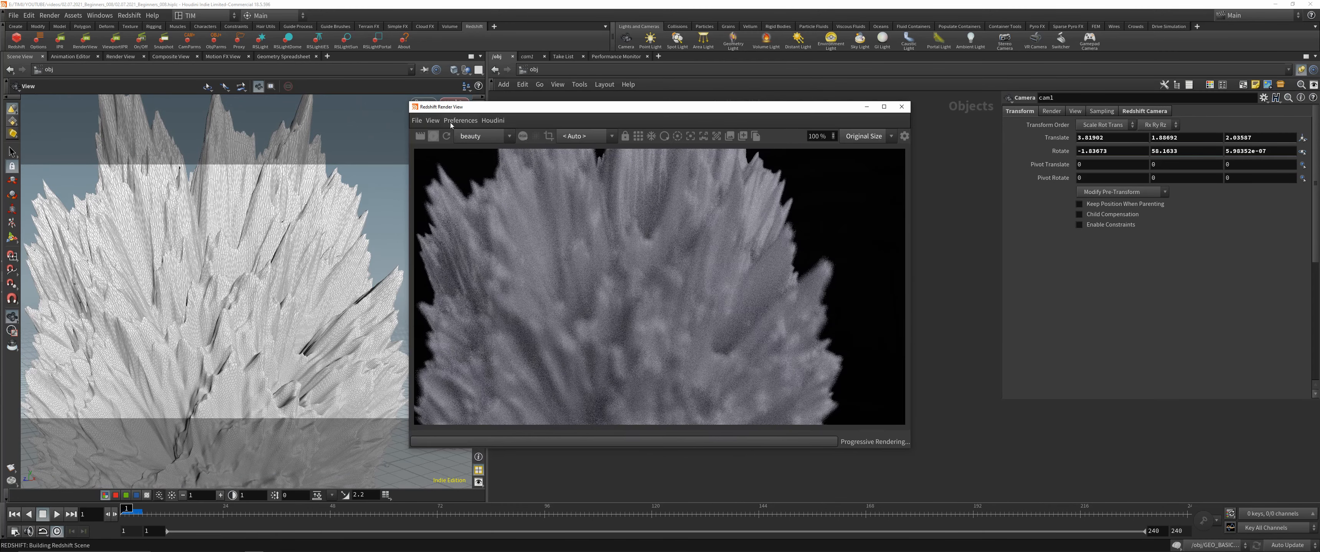
Show the Redshift Render View's display settings and choose the ACES 1.0 SDR-video view for color management.
left_click_drag(579, 106, 412, 113)
left_click(737, 142)
scroll(450, 282, "down", 2)
left_click(835, 256)
left_click(799, 259)
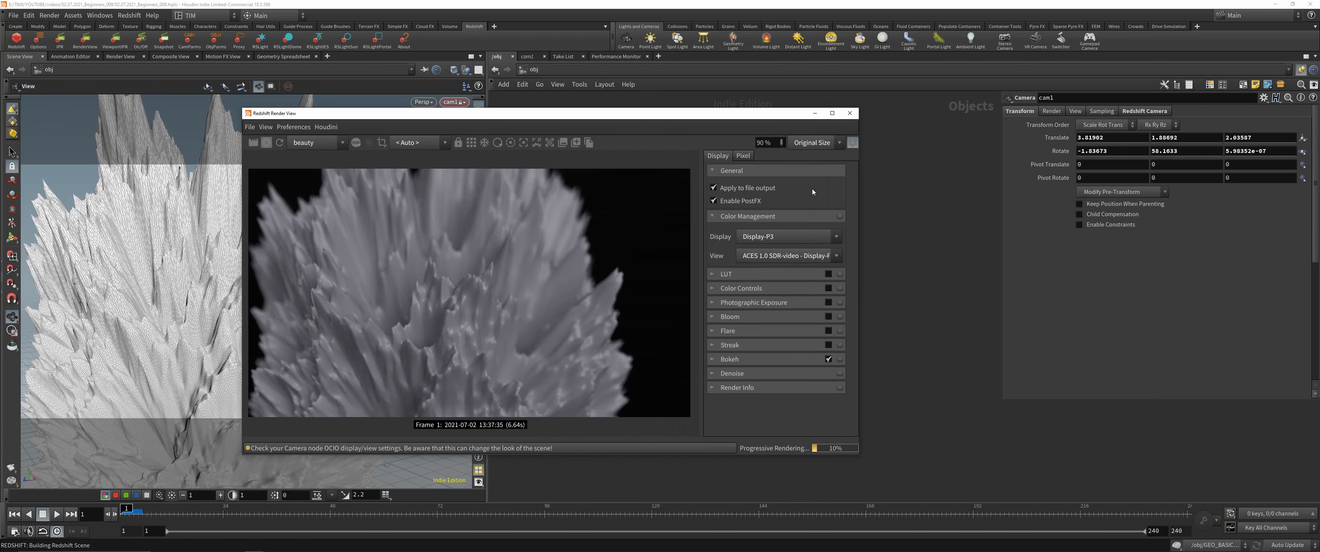
scroll(475, 275, "down", 2)
scroll(475, 275, "up", 1)
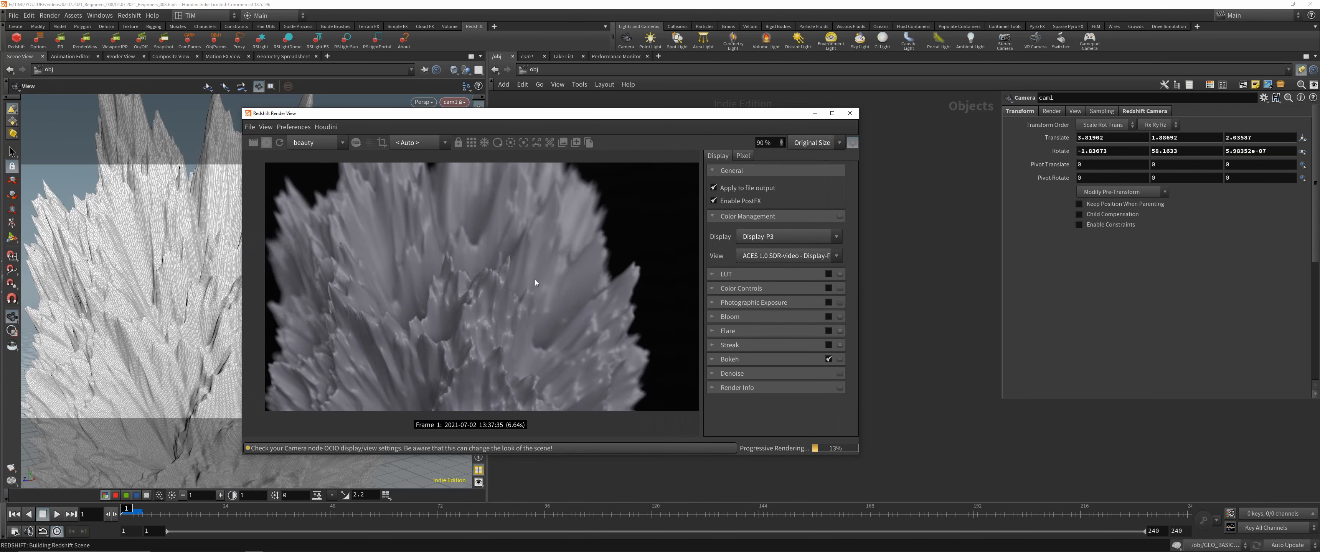
left_click_drag(728, 117, 575, 115)
Open the RS_MAT_SHAPE material network and move Material1 farther away from redshift_material1.
double_click(782, 272)
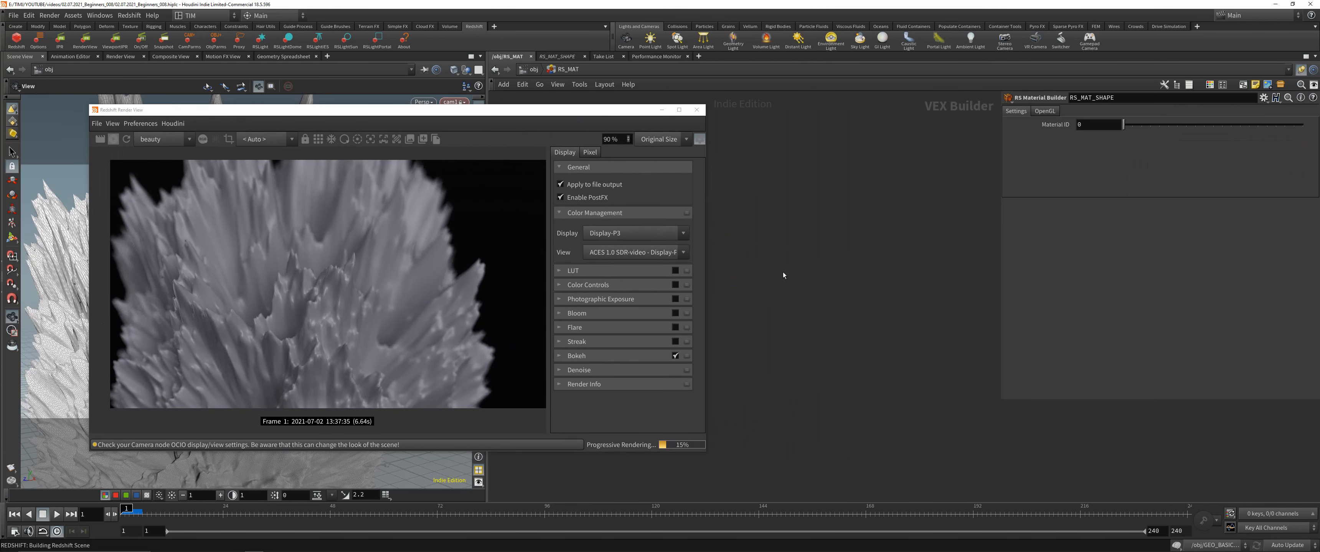
double_click(826, 303)
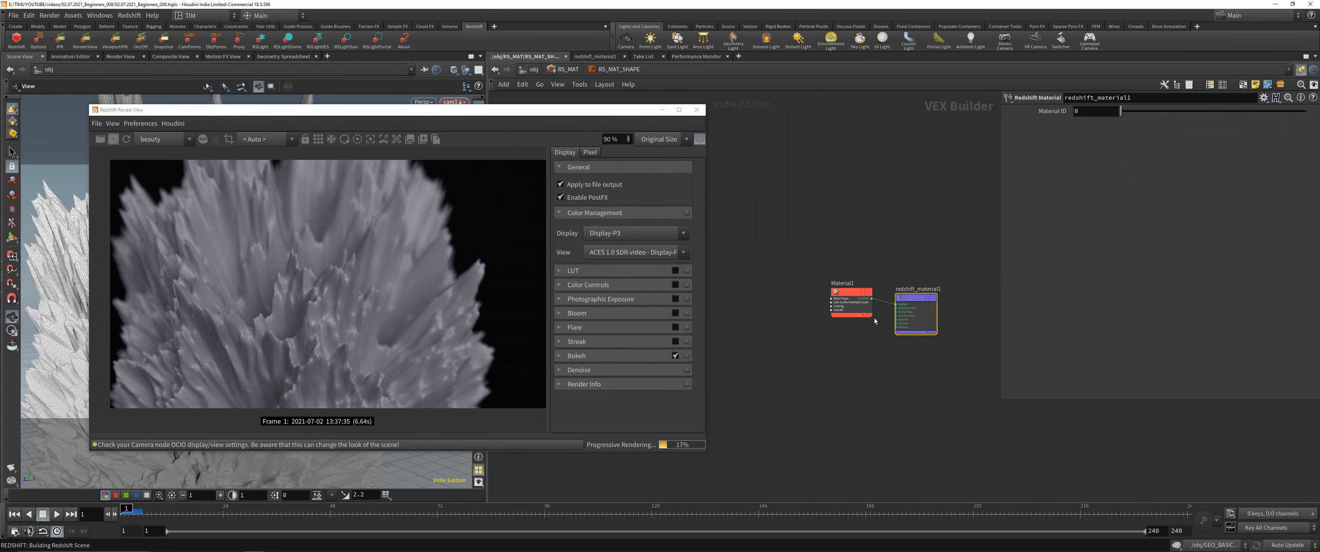
left_click_drag(852, 301, 755, 299)
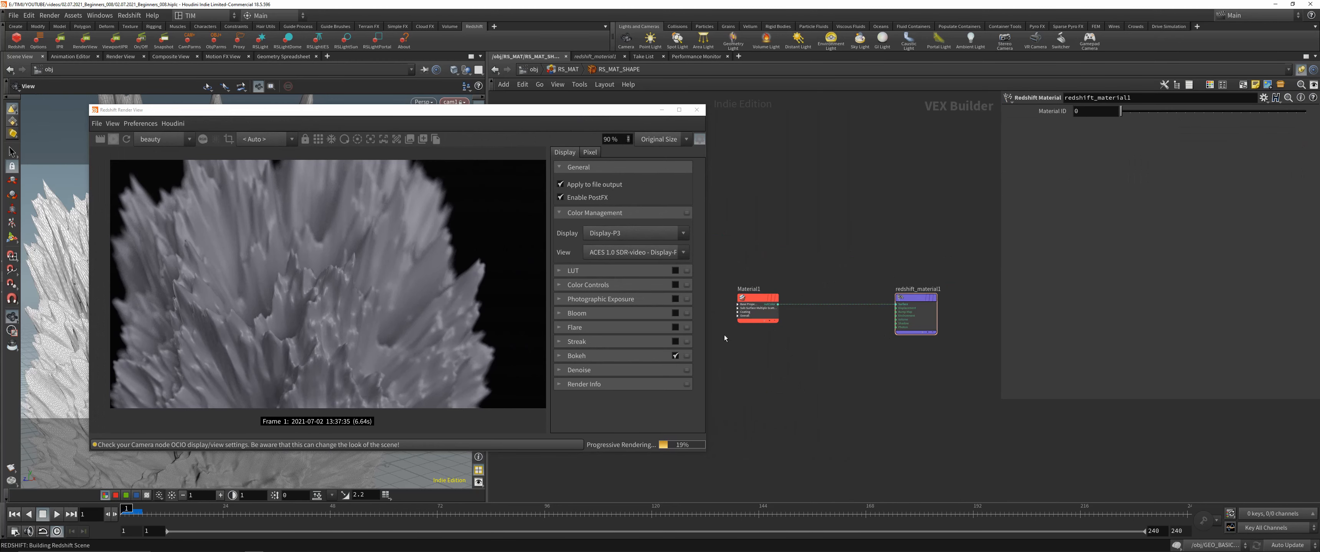
scroll(767, 348, "up", 2)
left_click(758, 304)
middle_click_drag(847, 355, 849, 327)
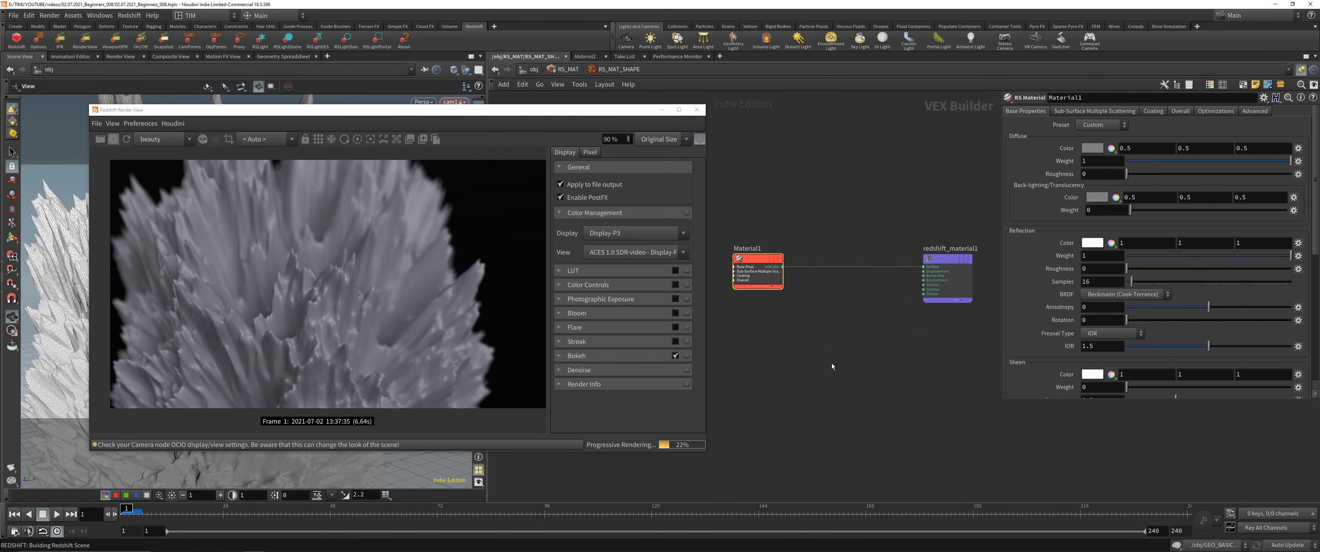
Add an RS Maxon Noise node and connect it to the Surface input of redshift_material1.
left_click(836, 372)
key("Tab")
type("maxon")
key("Return")
left_click(839, 377)
left_click_drag(862, 365, 923, 267)
Set the Maxon noise type to Luka and place the node below Material1.
scroll(332, 289, "up", 4)
left_click(1112, 160)
left_click(1106, 267)
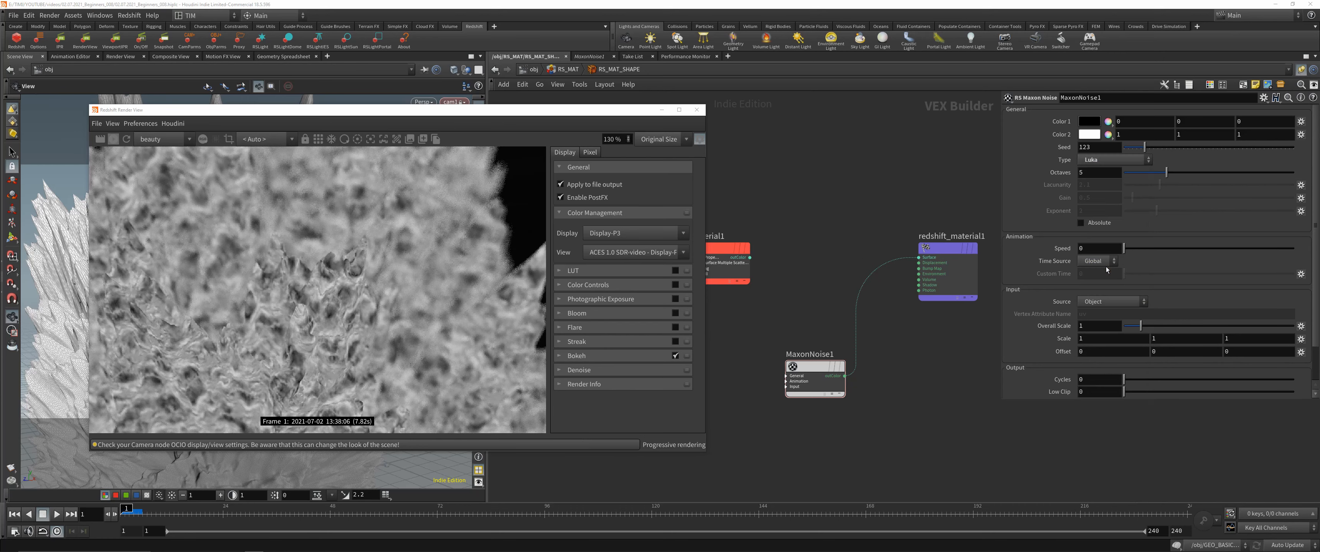
left_click_drag(821, 369, 721, 406)
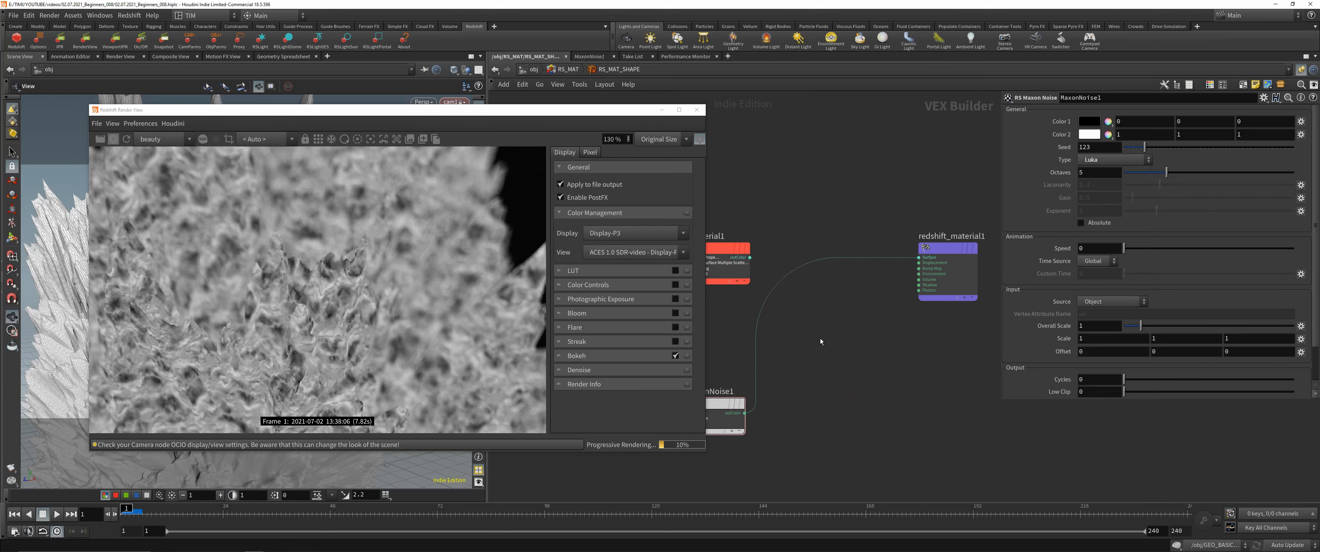
Add an RS Curvature node and connect it to the Surface input of redshift_material1 to preview it in the render.
scroll(826, 336, "down", 3)
middle_click_drag(823, 350, 840, 338)
scroll(840, 337, "up", 2)
key("Tab")
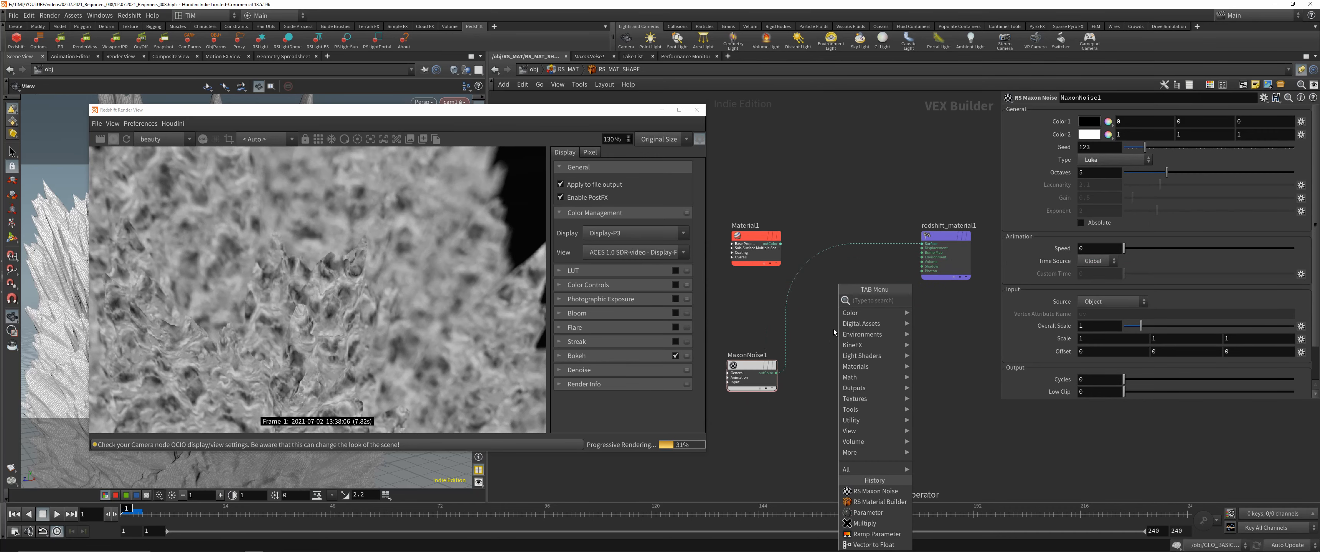
type("cuv")
left_click(926, 303)
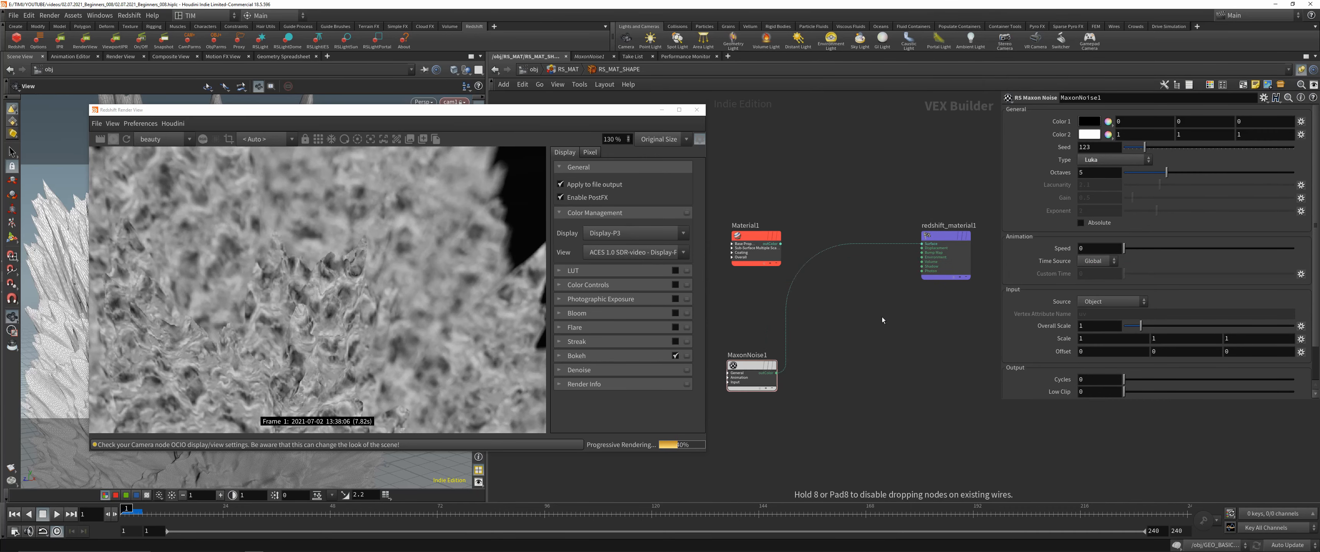
left_click(859, 324)
left_click(884, 324)
left_click(921, 245)
scroll(822, 327, "up", 1)
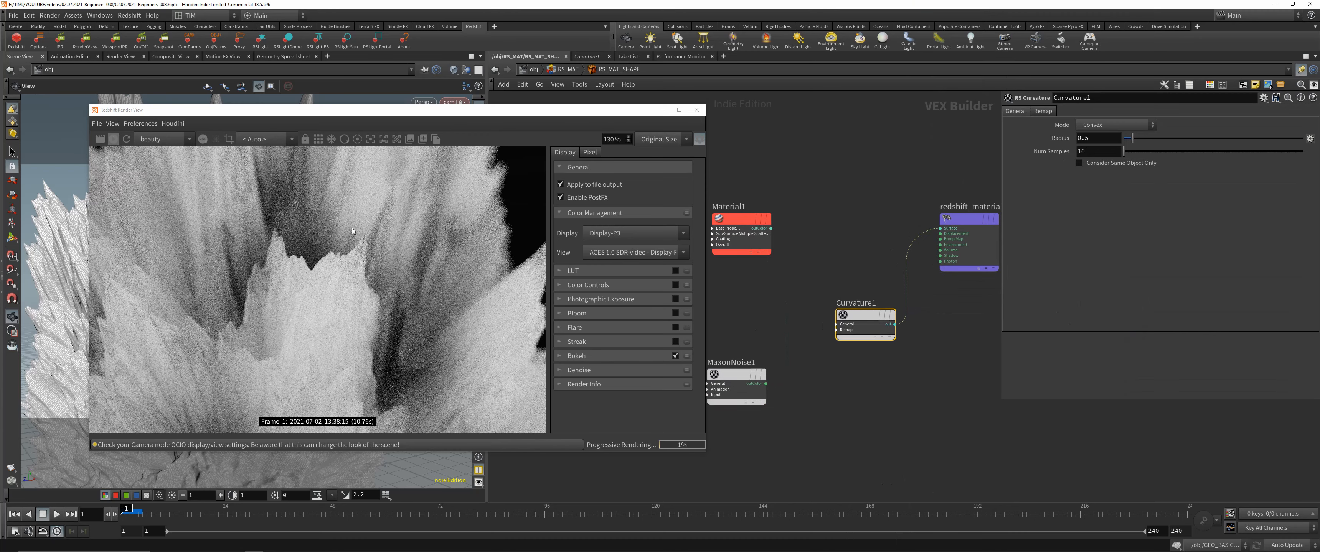
scroll(331, 247, "down", 2)
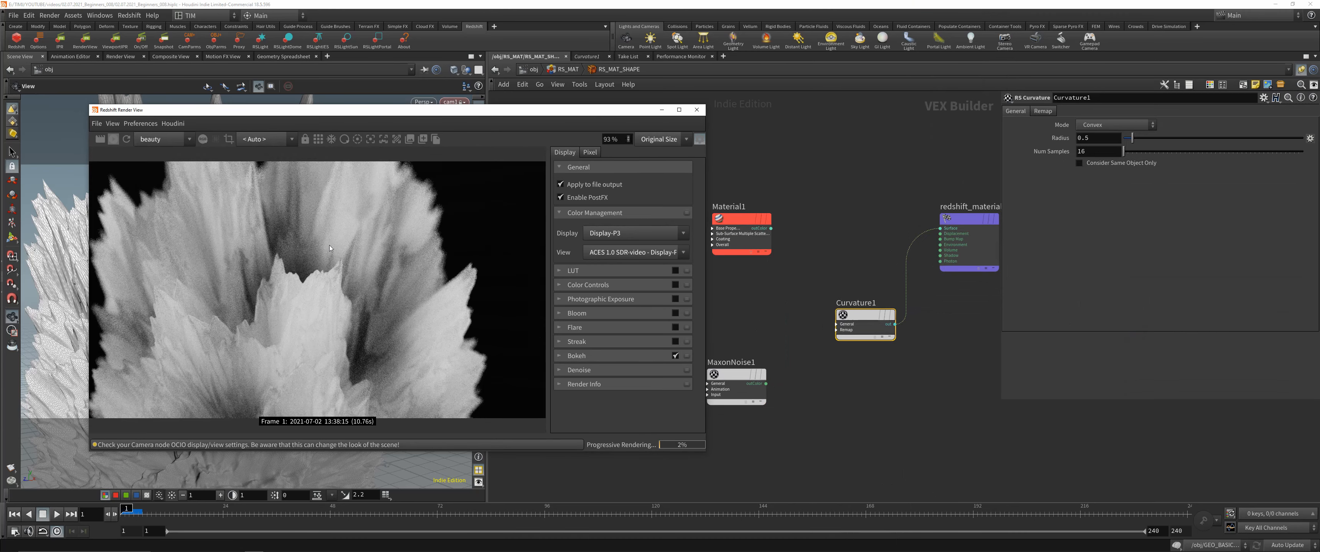
Set Curvature1's radius to 0.1 with the Convex mode.
left_click(1090, 143)
type("1")
key("Return")
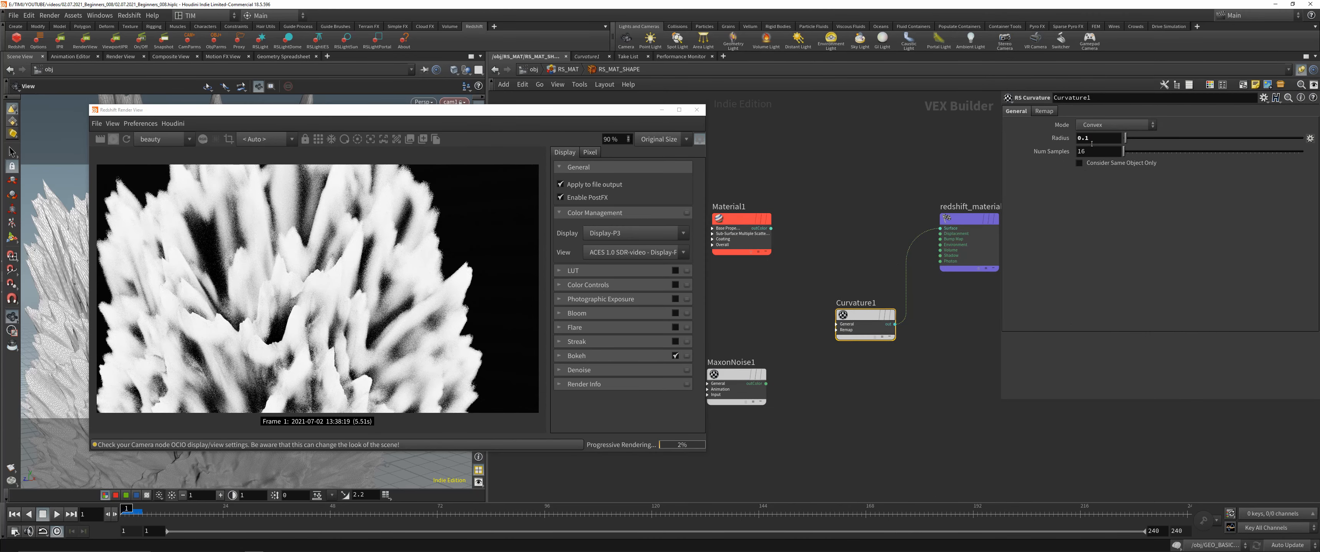
left_click(1106, 127)
left_click(1099, 159)
Move Curvature1 below Material1 and add an RS Material Blender node beside it.
left_click_drag(860, 314, 753, 308)
key("Tab")
type("mater")
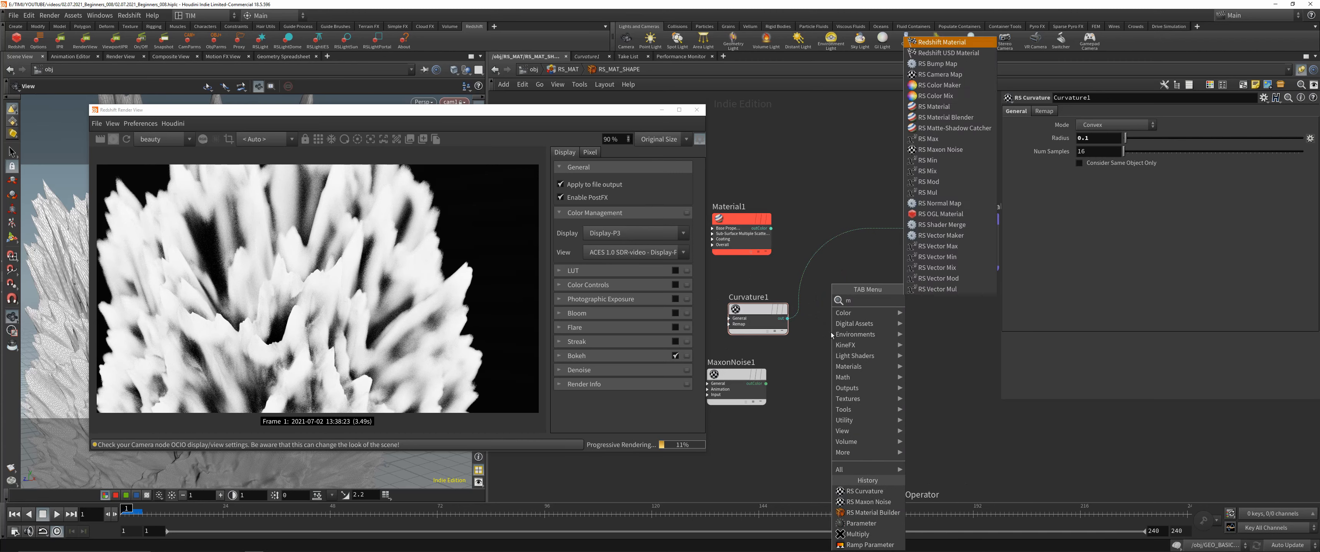
mouse_move(871, 323)
left_click(939, 332)
left_click(871, 307)
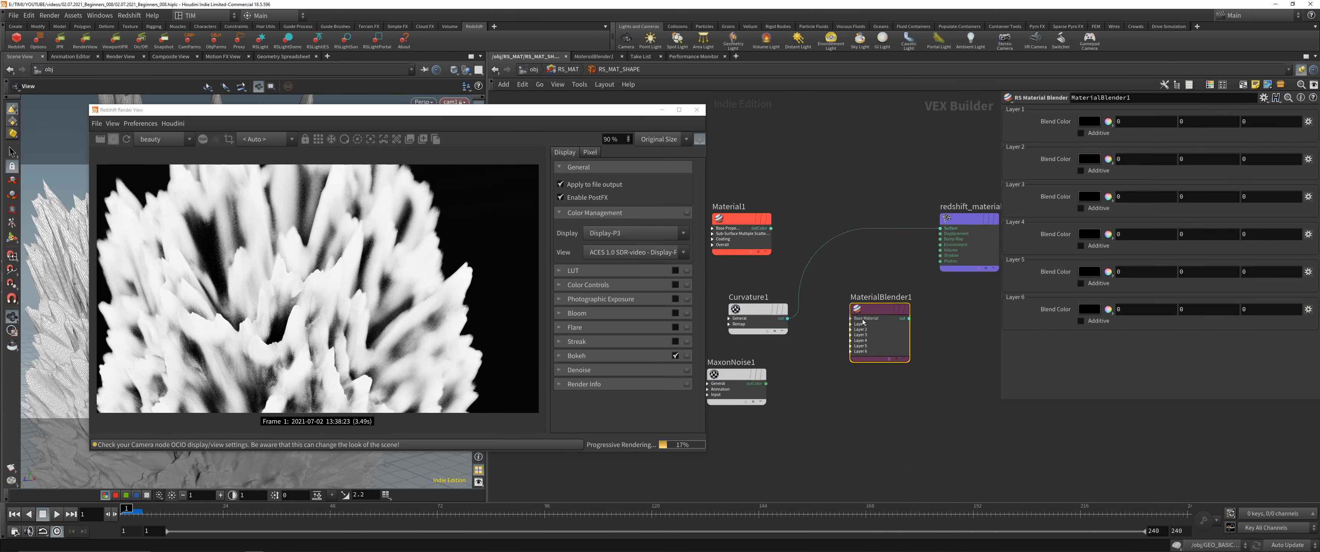
left_click(871, 305)
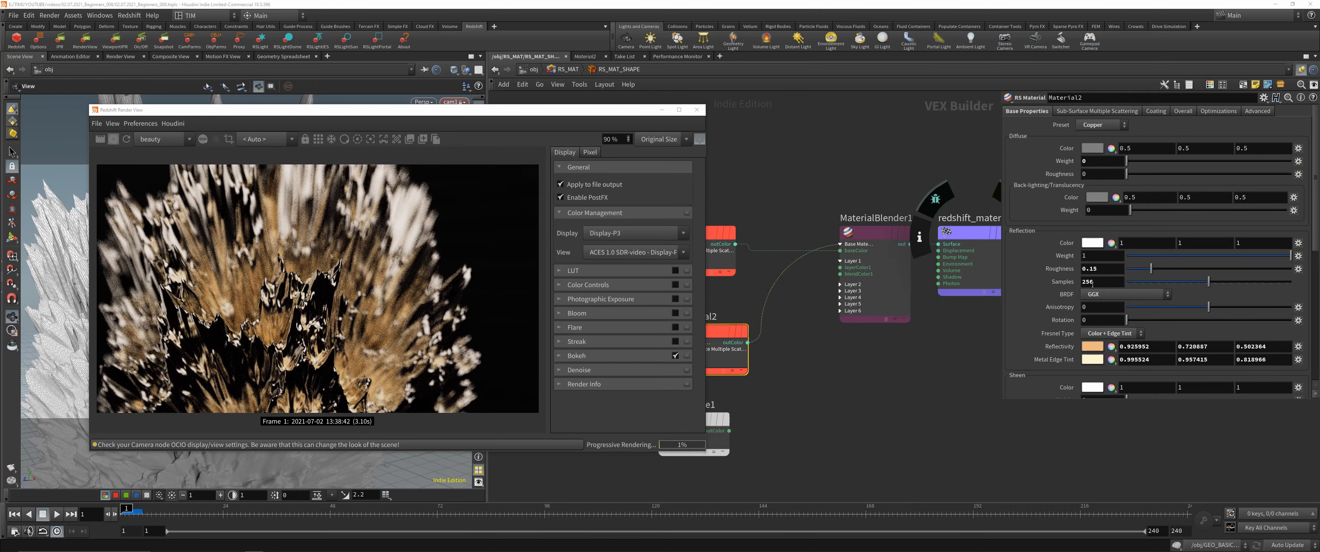
Set the reflection roughness of the copper Material2 to 0.35.
left_click(1099, 268)
type("0.35")
key("Return")
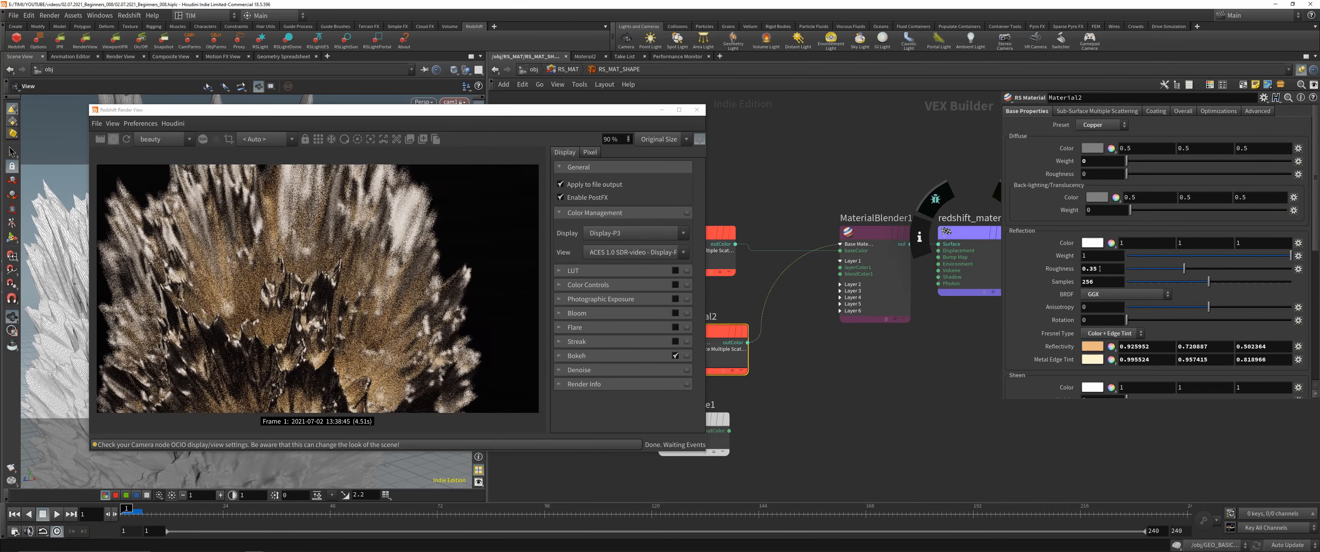
Connect Material2 to the Layer 1 color and Curvature1 to the Layer 1 blend color of MaterialBlender1.
scroll(891, 333, "down", 2)
left_click_drag(847, 333, 910, 281)
left_click_drag(754, 342, 910, 285)
scroll(928, 333, "up", 2)
middle_click_drag(948, 333, 870, 348)
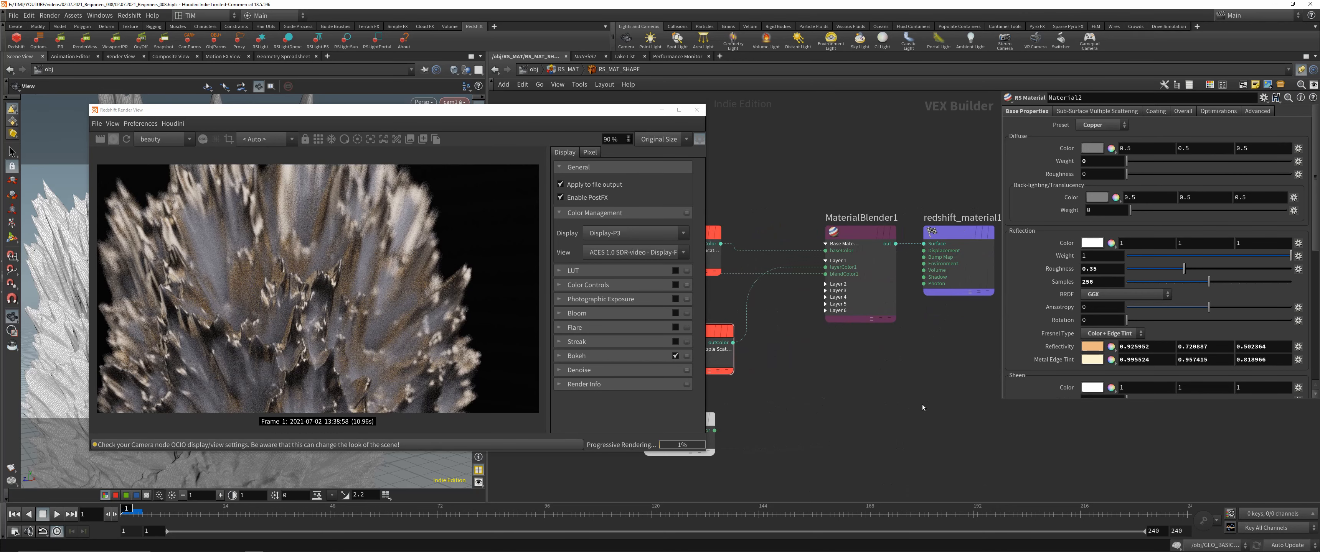
scroll(928, 404, "down", 1)
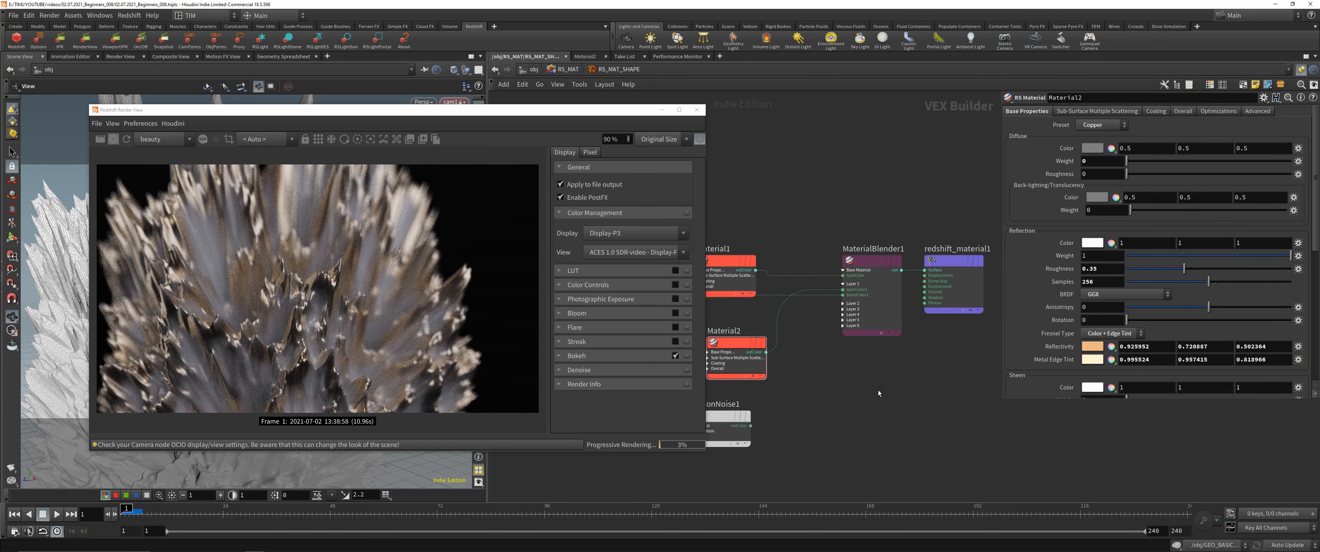
Move MaxonNoise1 below the materials and connect it to redshift_material1's Surface to preview the noise in the render.
middle_click_drag(715, 305, 773, 285)
left_click_drag(837, 392, 842, 467)
scroll(845, 435, "down", 2)
middle_click_drag(871, 410, 802, 336)
left_click_drag(799, 397, 939, 204)
middle_click_drag(758, 333, 765, 329)
Add an RS Bump Map node next to MaxonNoise1 and feed the noise into its texture input.
key("Tab")
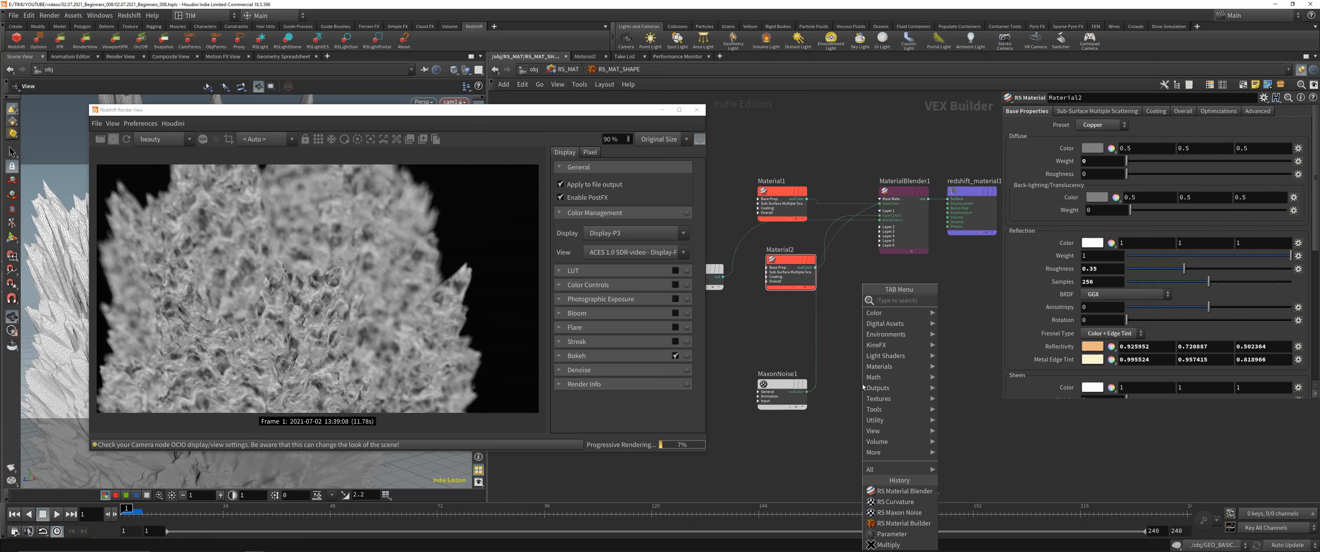
type("bum")
left_click(960, 312)
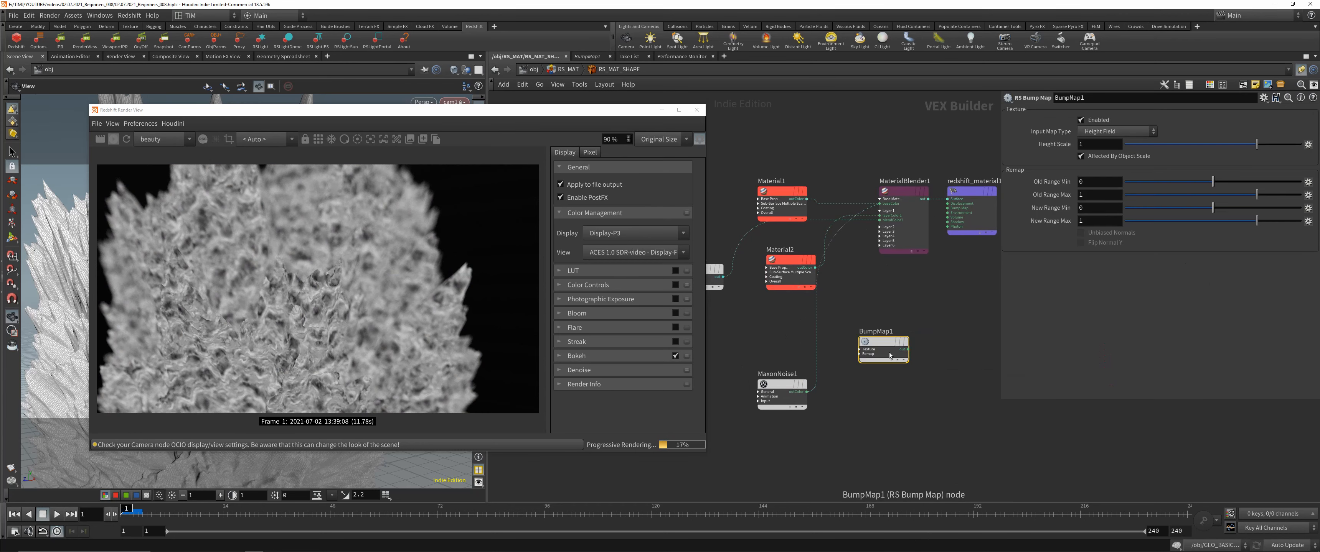
left_click(875, 350)
left_click_drag(876, 350, 899, 298)
Cut the preview wire and reconnect MaterialBlender1 to the Surface input of redshift_material1.
key("y")
scroll(900, 297, "up", 2)
left_click(934, 179)
left_click(957, 180)
middle_click_drag(753, 329, 801, 312)
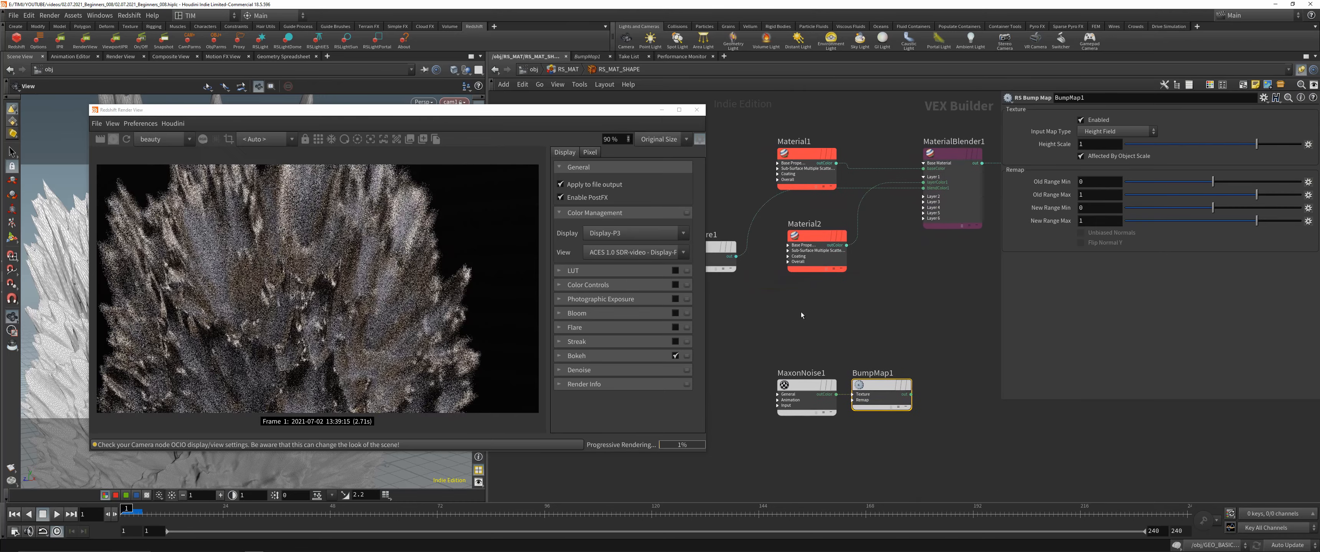
Rearrange the network so MaxonNoise1 and BumpMap1 sit beside Material1, with Material1 clear of the other nodes.
left_click_drag(787, 329, 781, 385)
left_click(815, 363)
left_click_drag(803, 157, 821, 108)
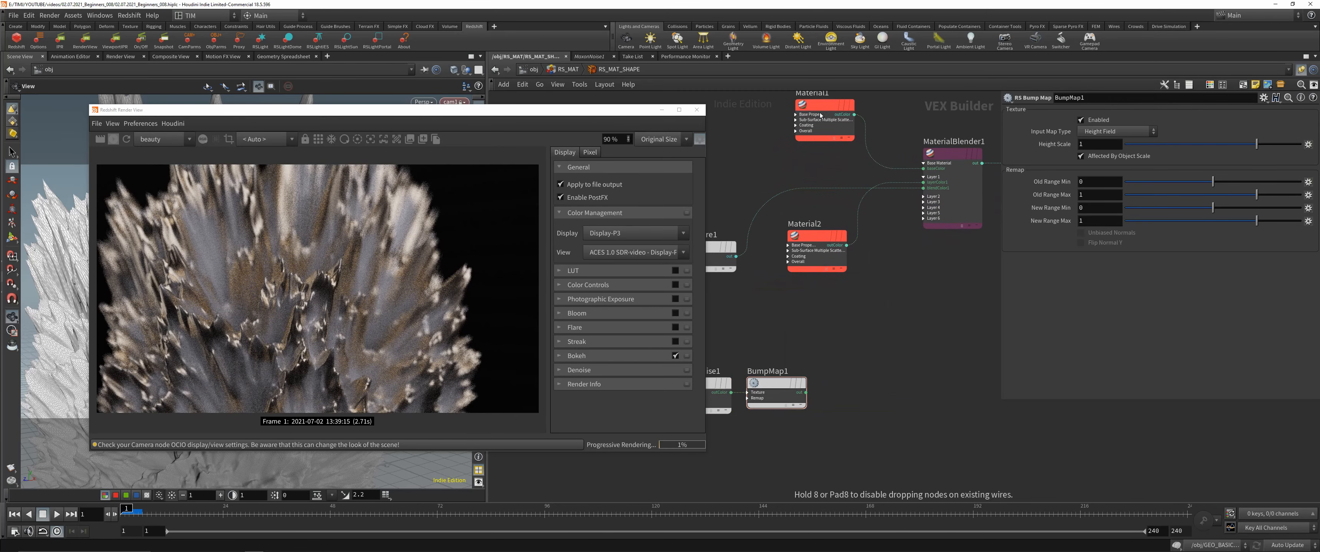
left_click(796, 132)
scroll(808, 331, "down", 3)
left_click_drag(807, 332, 926, 395)
left_click_drag(892, 360, 850, 221)
scroll(926, 175, "up", 5)
Set Material1's diffuse color to white (1, 1, 1) and its reflection roughness to 0.35.
left_click(909, 232)
double_click(1127, 149)
type("1")
double_click(1087, 272)
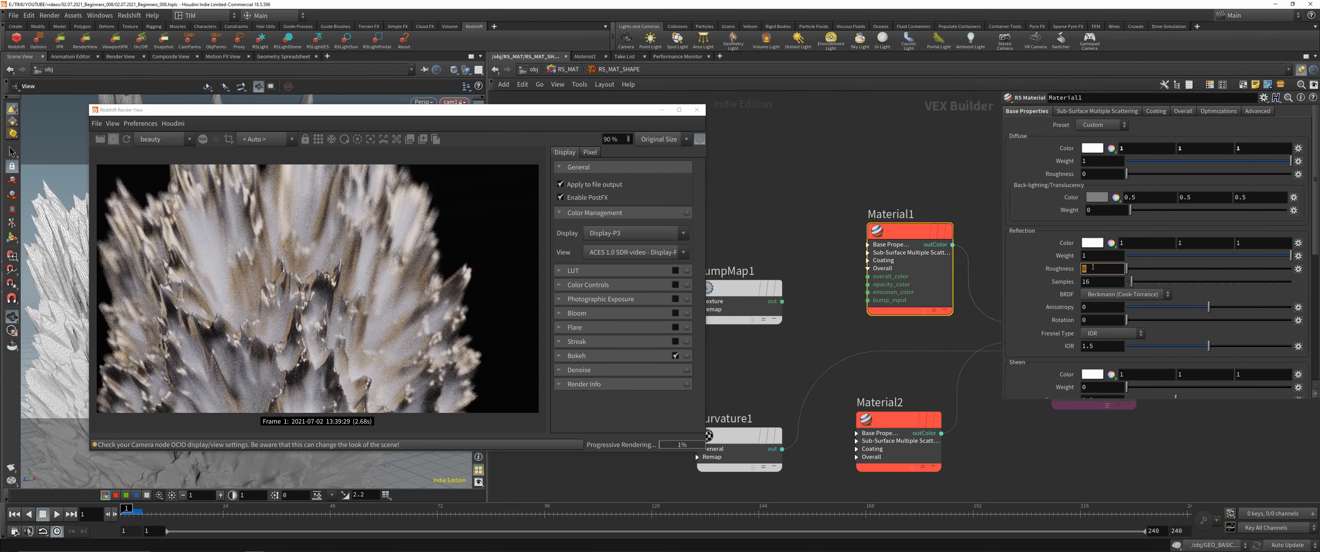
type("0.35")
key("Return")
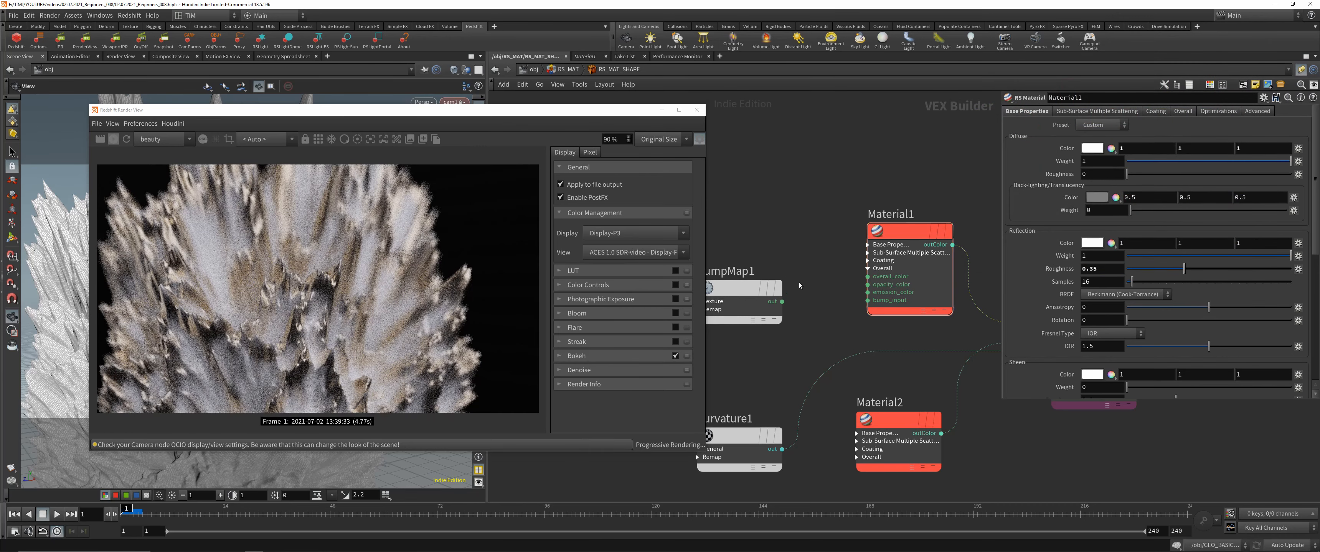
Connect BumpMap1 to Material1's bump input and set its height scale to 0.005.
left_click_drag(782, 302, 867, 300)
left_click(742, 288)
double_click(1088, 145)
type("0.001")
key("Return")
left_click(1103, 145)
key("BackSpace")
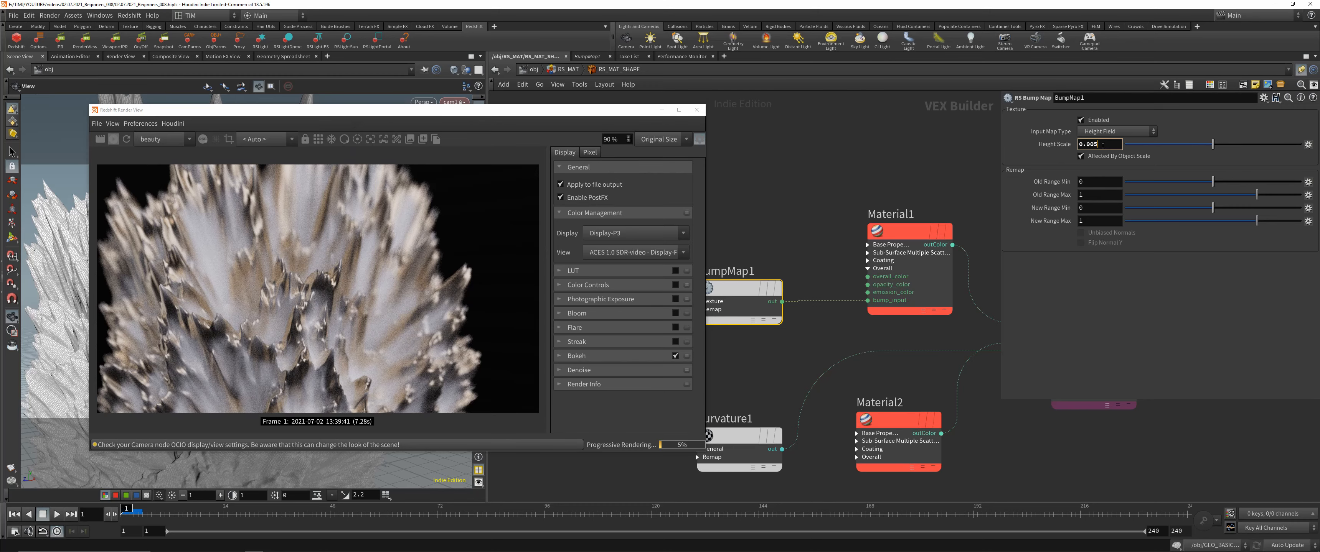
key("Return")
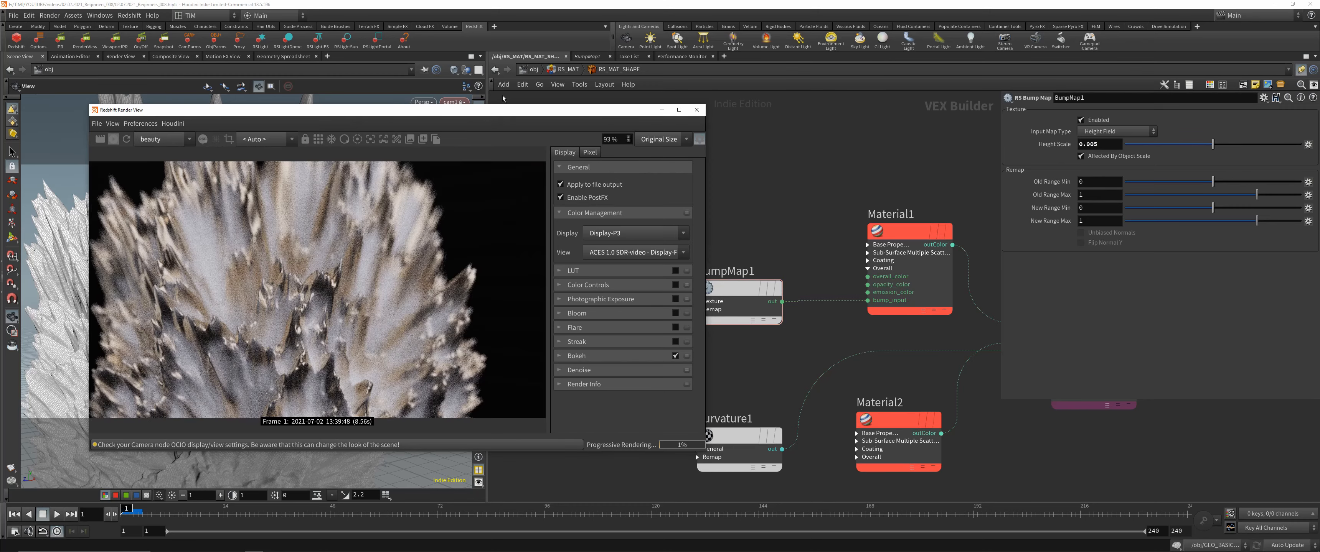
Return to the object level, select cam1 and reframe its locked view closer on the sphere's spikes.
left_click(533, 71)
key("h")
left_click(795, 297)
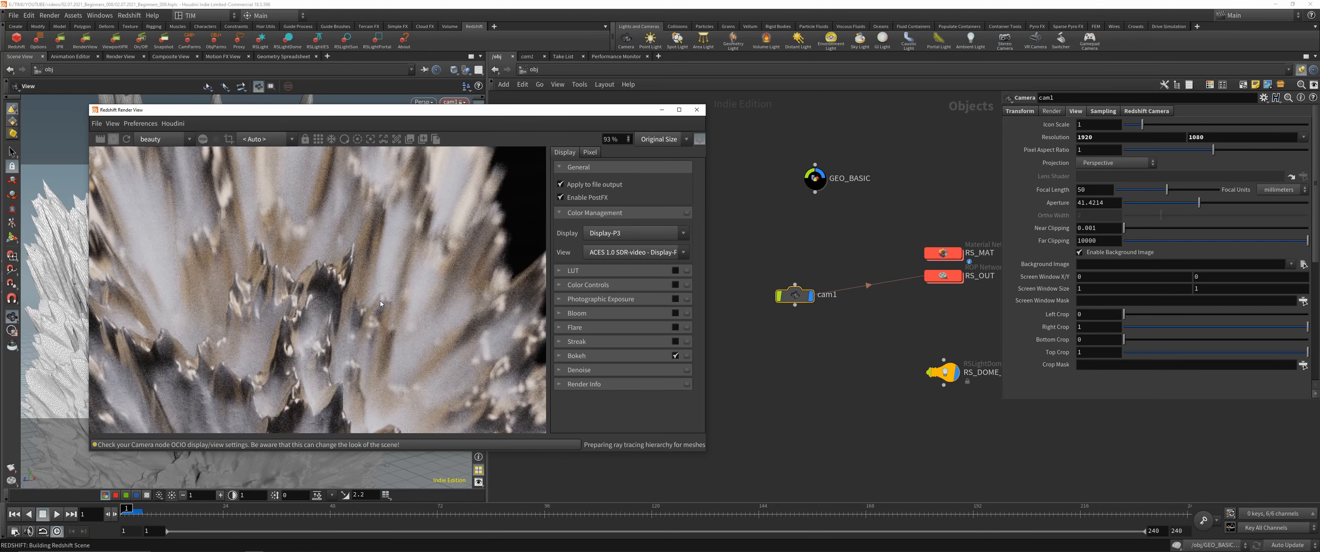
scroll(380, 304, "down", 1)
left_click_drag(376, 114, 842, 128)
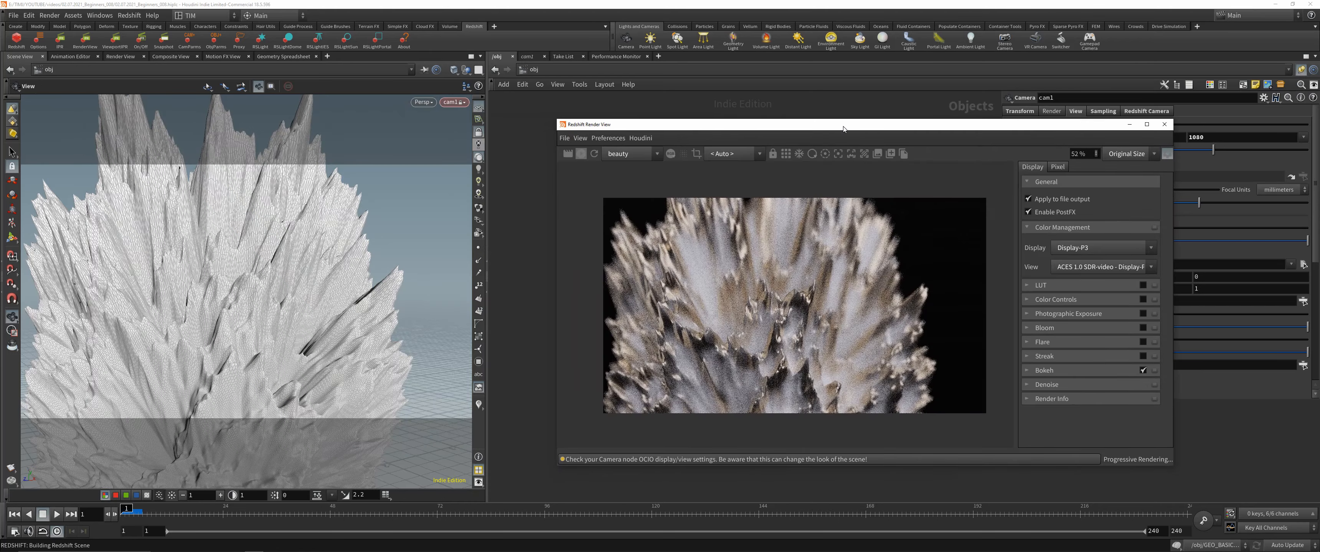
left_click_drag(220, 307, 246, 287)
Check the new cam1 framing in the Redshift Render View.
left_click_drag(718, 125, 312, 97)
left_click(176, 111)
left_click(221, 269)
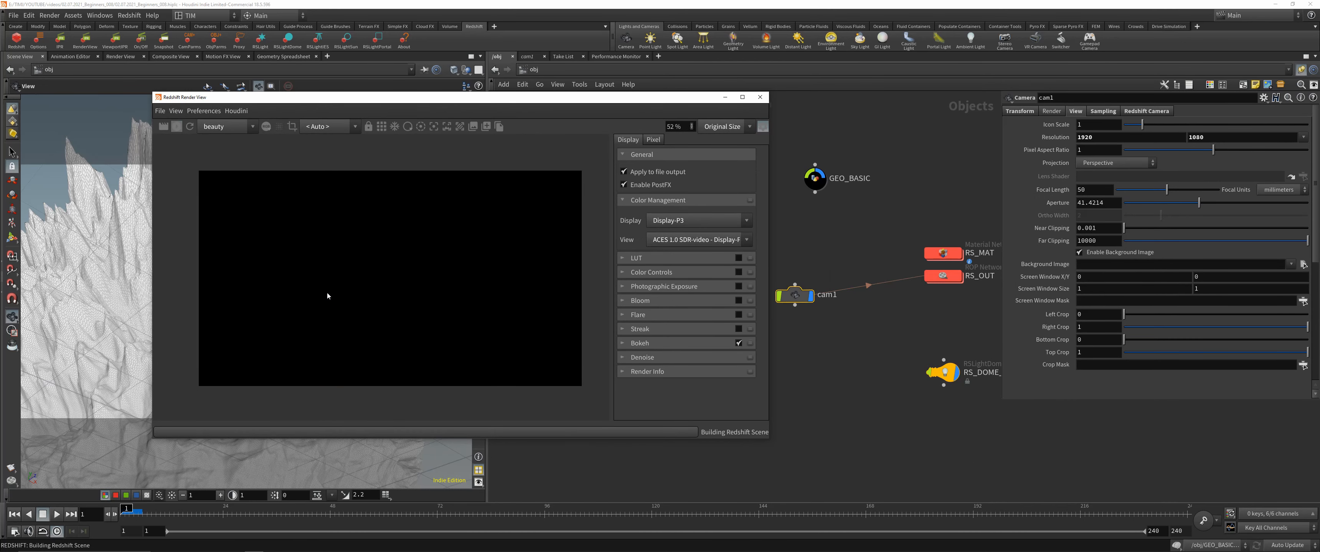
scroll(421, 294, "up", 3)
scroll(422, 294, "down", 2)
Reopen the RS_MAT_SHAPE material network and add another RS Material node above Material1.
double_click(943, 253)
double_click(831, 293)
scroll(842, 312, "down", 5)
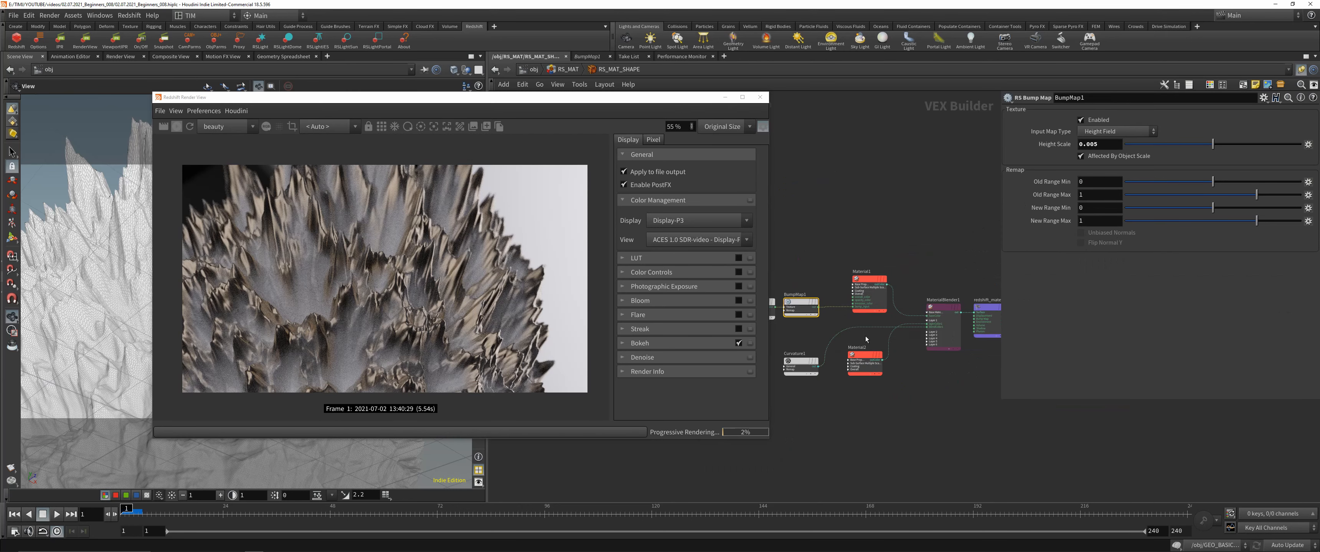
scroll(889, 267, "up", 2)
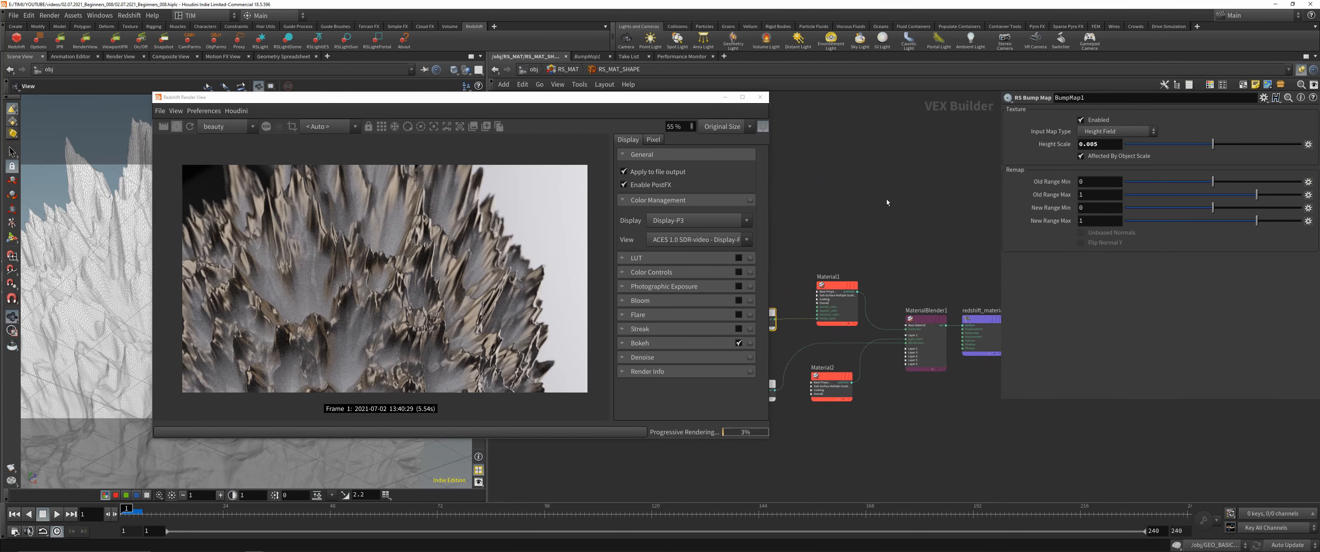
key("Tab")
type("rs")
left_click(1080, 270)
left_click(905, 210)
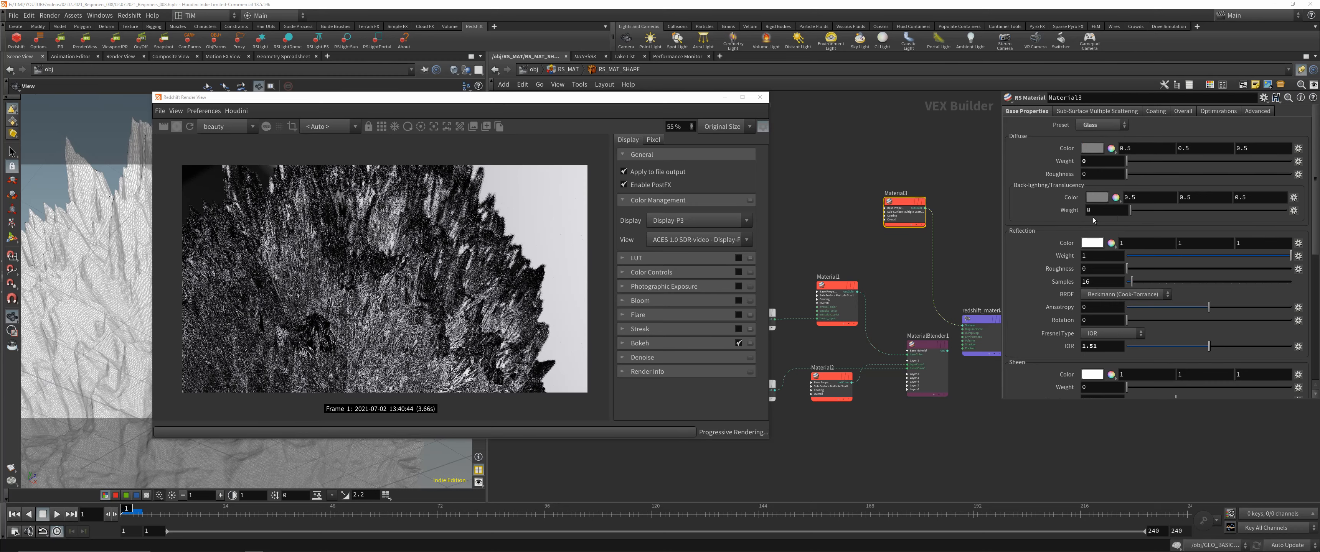
Set the reflection roughness of the glass Material3 to 0.35.
left_click(1099, 268)
type("0.35")
key("Return")
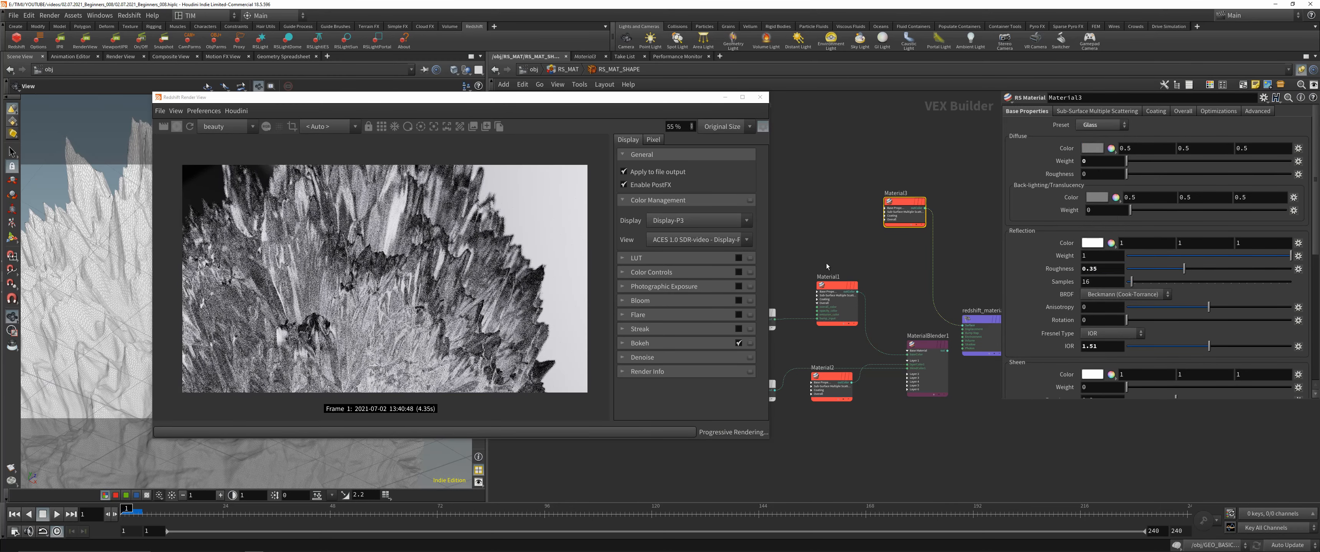
Return to the object level and open the GEO_BASIC geometry network.
left_click(533, 69)
middle_click_drag(898, 208, 964, 208)
double_click(830, 186)
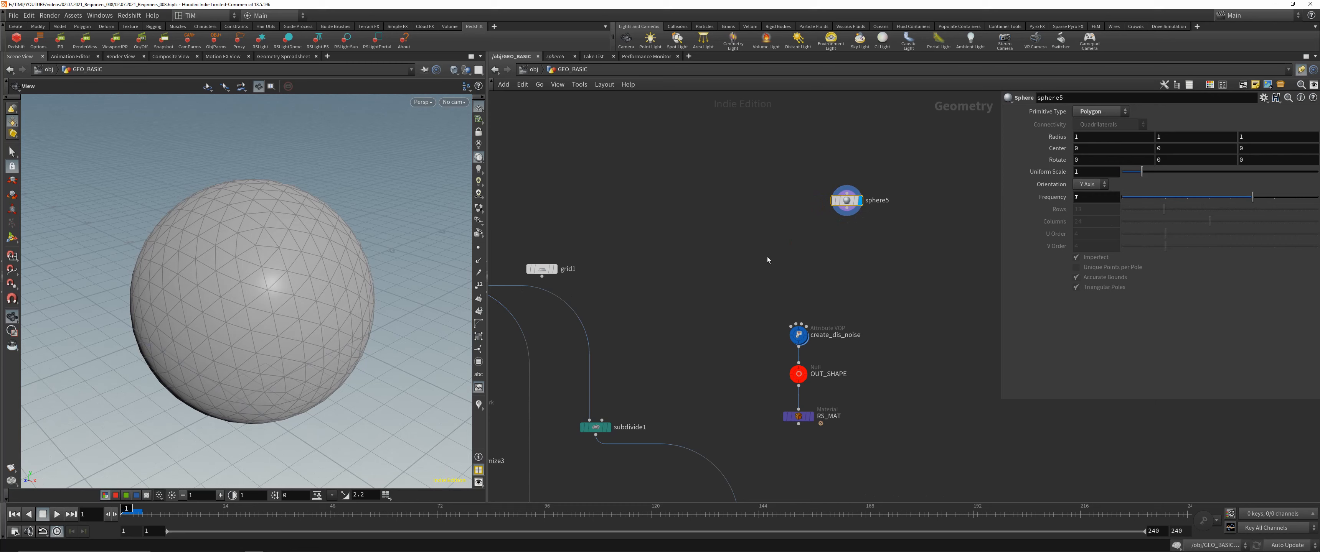
Add a Scatter node below sphere5, display it, and set its Force Total Count to 5.
scroll(869, 238, "up", 4)
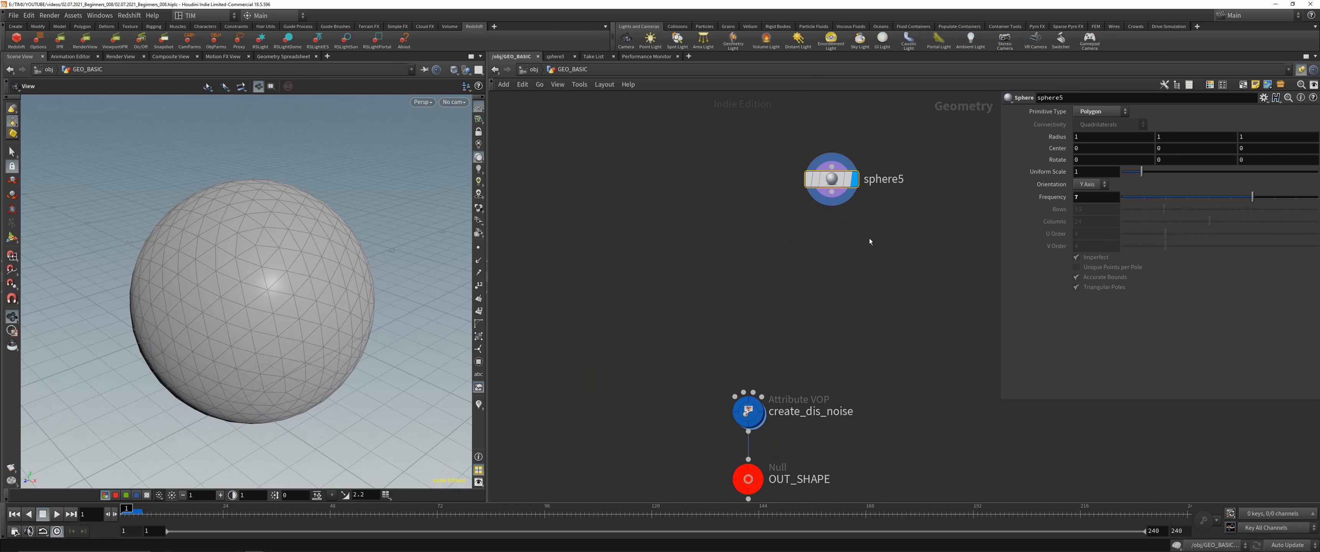
middle_click_drag(869, 238, 839, 224)
key("Tab")
type("scat")
key("Return")
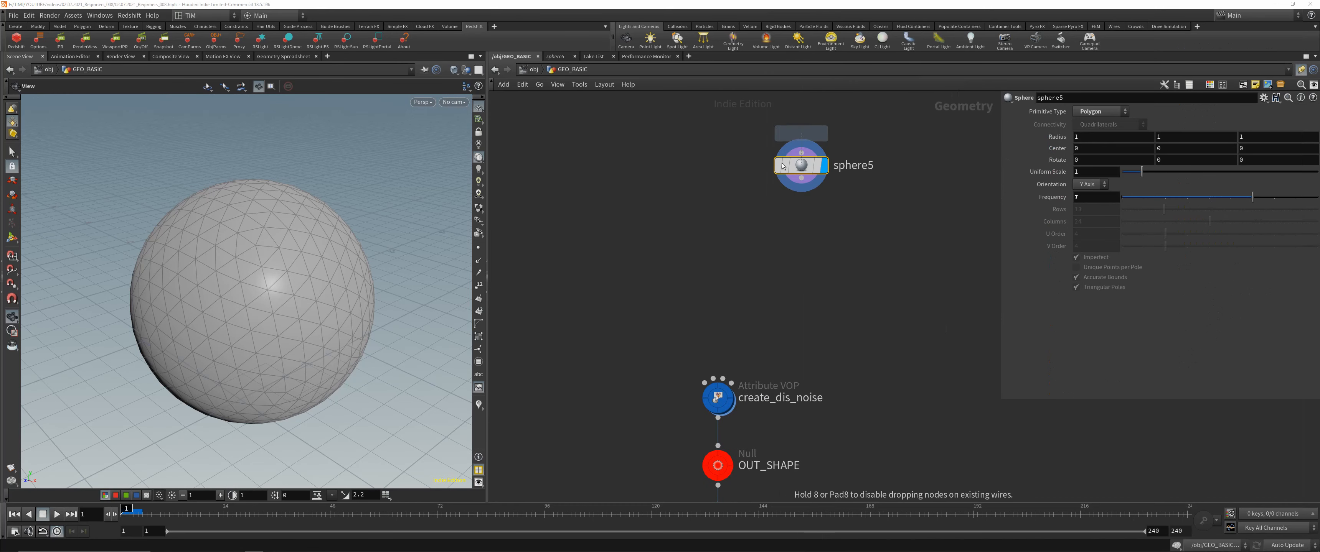
left_click(764, 224)
left_click(787, 225)
left_click_drag(769, 225, 807, 218)
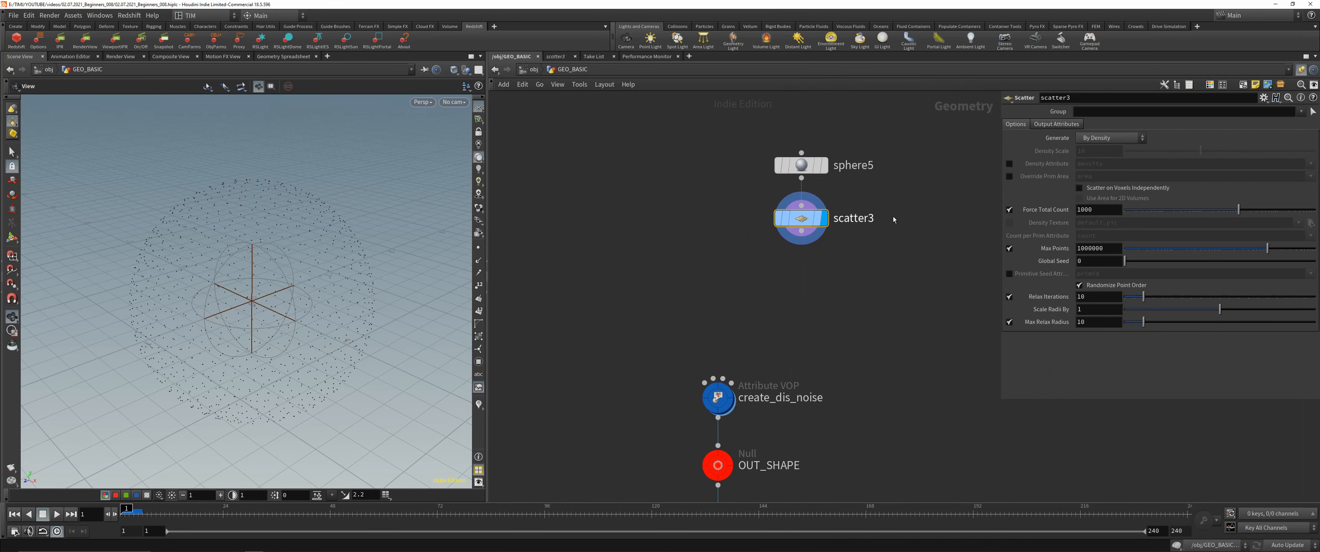
left_click_drag(1142, 210, 1151, 211)
Duplicate the existing pscale Attribute Randomize node, place the copy under scatter3 and display it.
scroll(819, 285, "down", 4)
mouse_move(850, 294)
middle_mouse_down()
mouse_move(976, 244)
mouse_move(862, 292)
middle_mouse_up()
scroll(863, 292, "up", 4)
scroll(863, 292, "down", 3)
key("h")
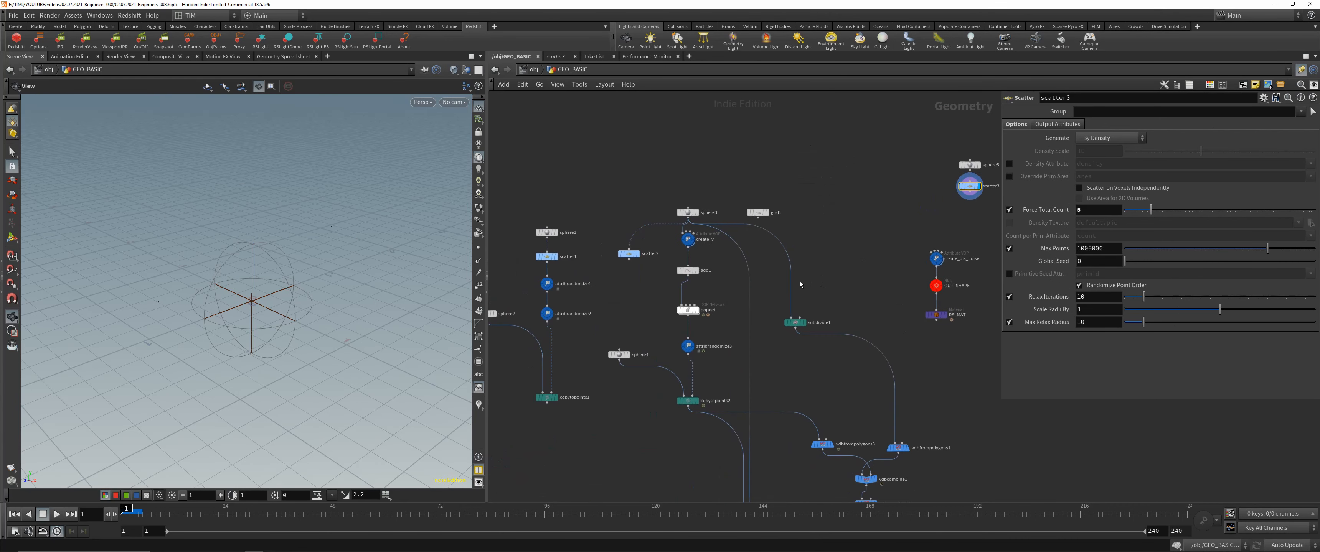
left_click(547, 284)
left_click_drag(550, 287, 908, 237, "alt")
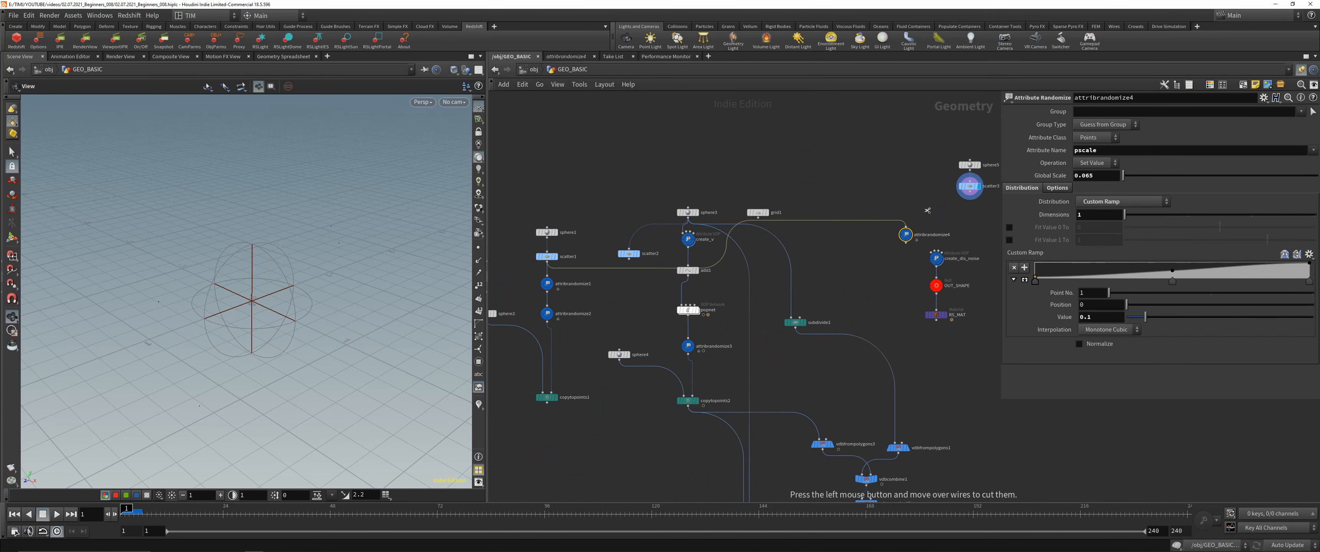
scroll(929, 215, "up", 4)
middle_click_drag(896, 245, 710, 278)
left_click_drag(710, 278, 820, 240)
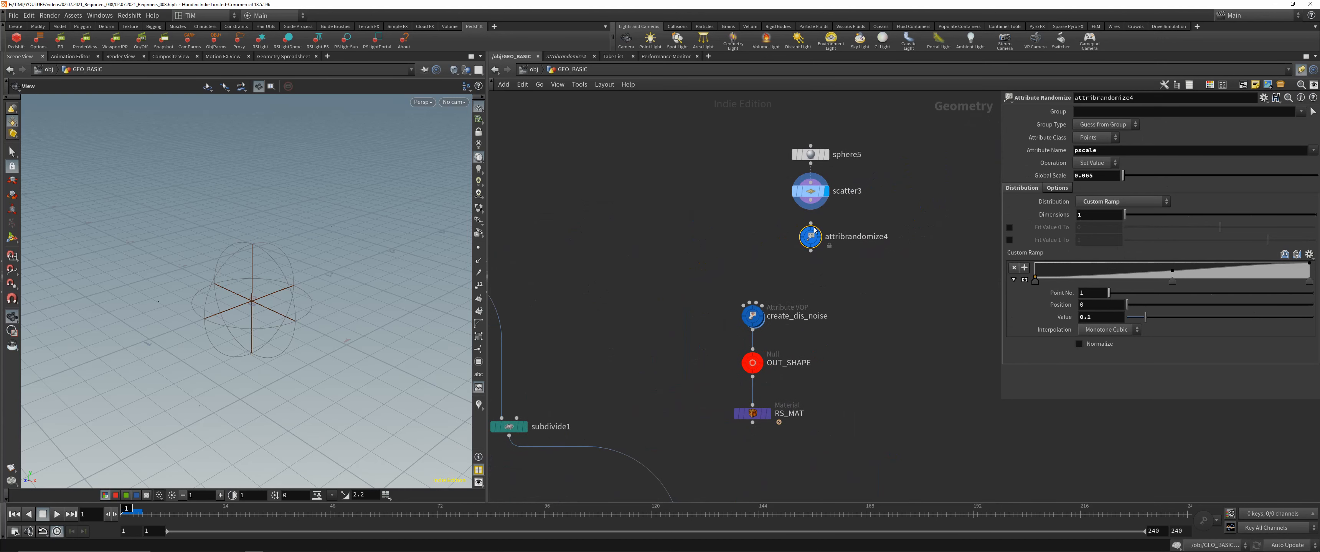
key("r")
scroll(758, 243, "up", 2)
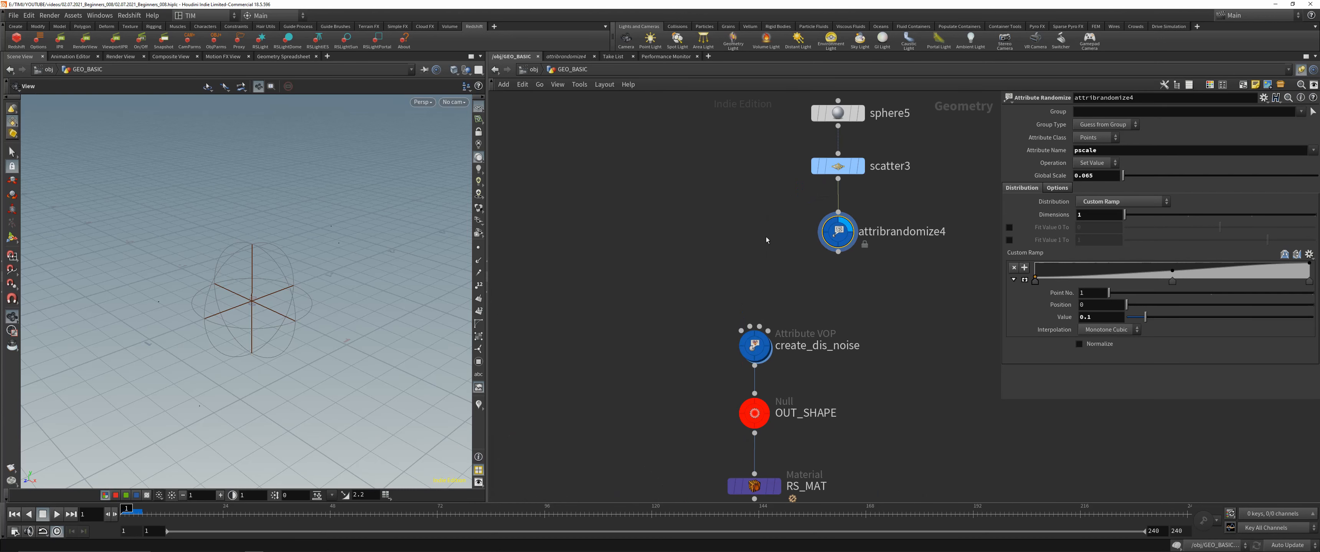
Add a second sphere and copy it onto the randomized scatter points with a displayed Copy to Points node.
scroll(761, 237, "down", 4)
scroll(753, 235, "up", 2)
middle_click_drag(761, 230, 730, 267)
key("Tab")
type("sphere")
key("Return")
left_click(678, 244)
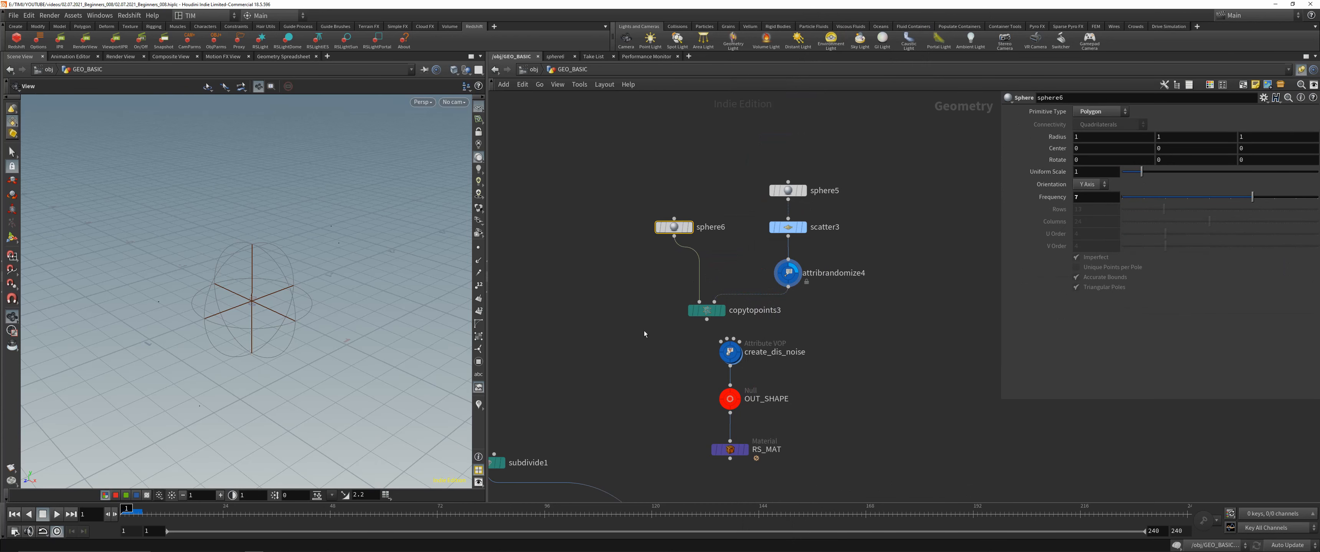
left_click(707, 311)
key("r")
left_click_drag(788, 273, 788, 256)
left_click_drag(707, 311, 730, 302)
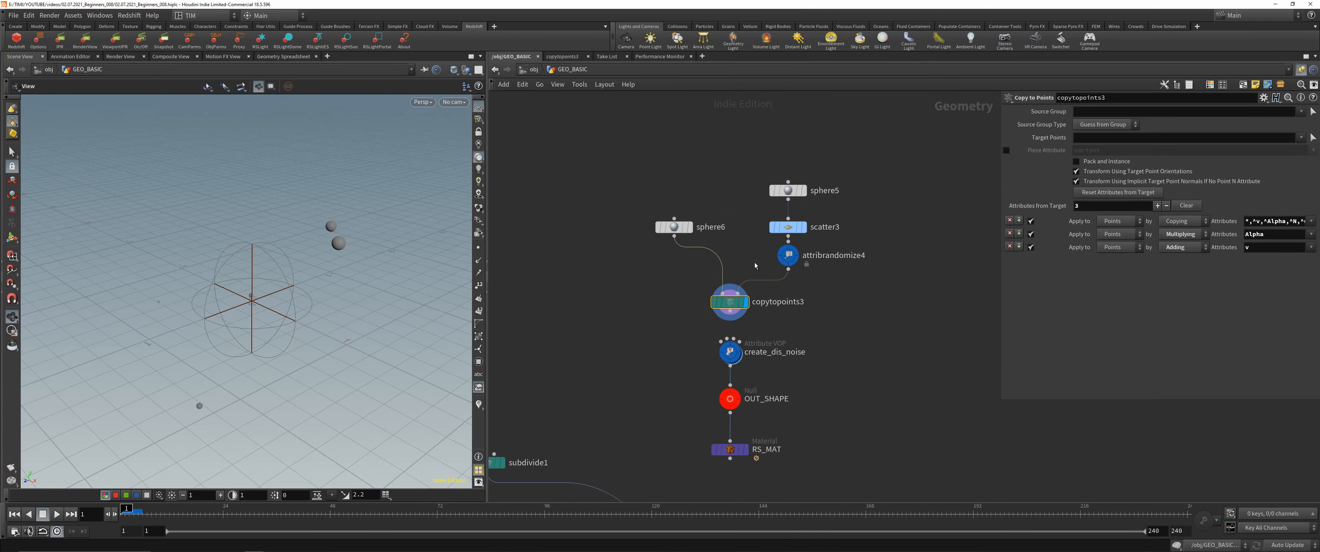
Raise attribrandomize4's Global Scale to about 1.895 and set the first ramp point's value to 0.5.
left_click(787, 256)
left_click_drag(788, 255, 788, 266)
middle_click_drag(1082, 175, 1170, 180)
left_click_drag(220, 328, 354, 287)
middle_click_drag(1099, 317, 1130, 318)
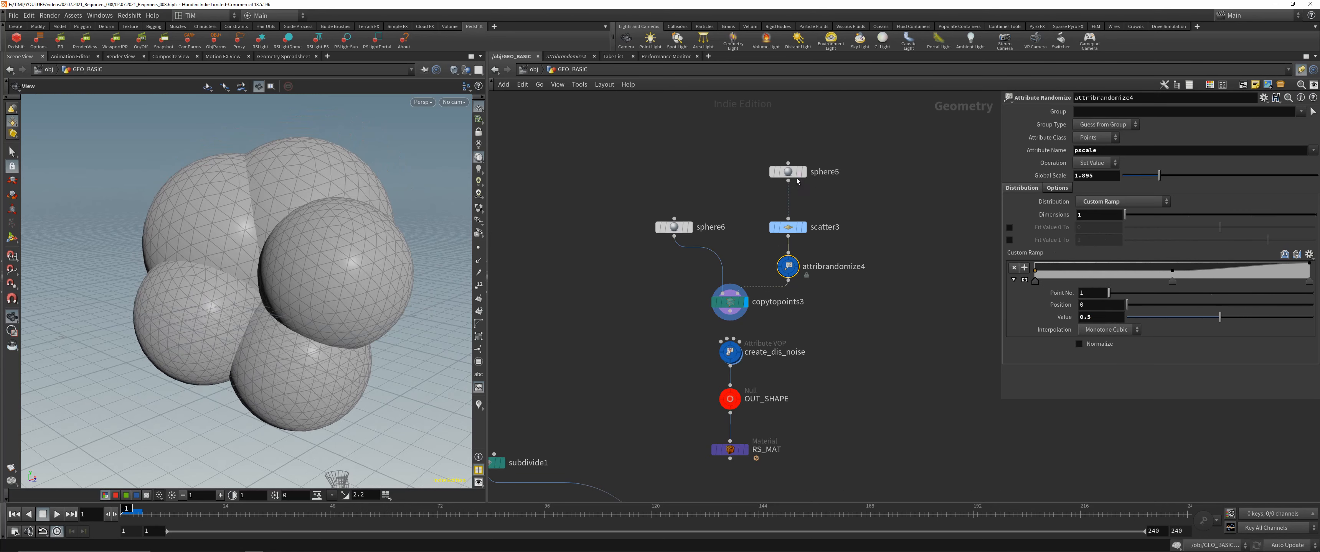
Enlarge sphere5's Y radius to 3.2, adjust its X radius, and increase the point count of scatter3.
left_click(796, 174)
middle_click_drag(1176, 136, 1299, 140)
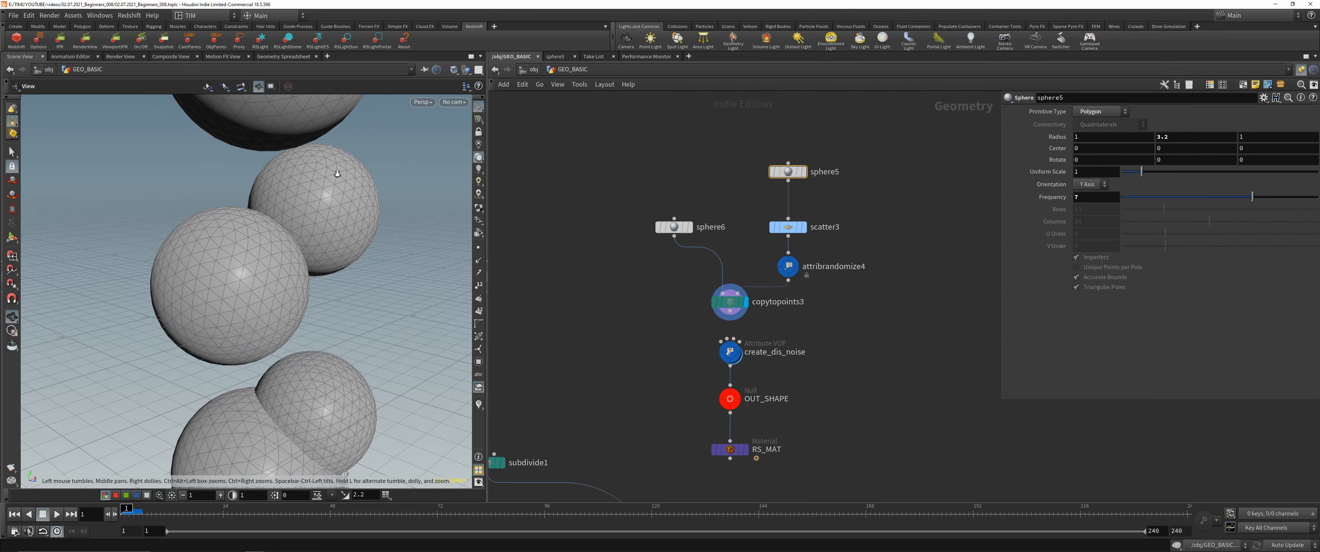
left_click_drag(337, 174, 118, 339)
middle_click_drag(1088, 136, 1153, 136)
left_click(787, 227)
middle_click_drag(1104, 206, 1158, 222)
Add a VDB from Polygons node below copytopoints3 and display it.
key("Tab")
type("vdbfrom")
key("Return")
left_click(773, 320)
left_click(793, 320)
left_click_drag(246, 287, 118, 327)
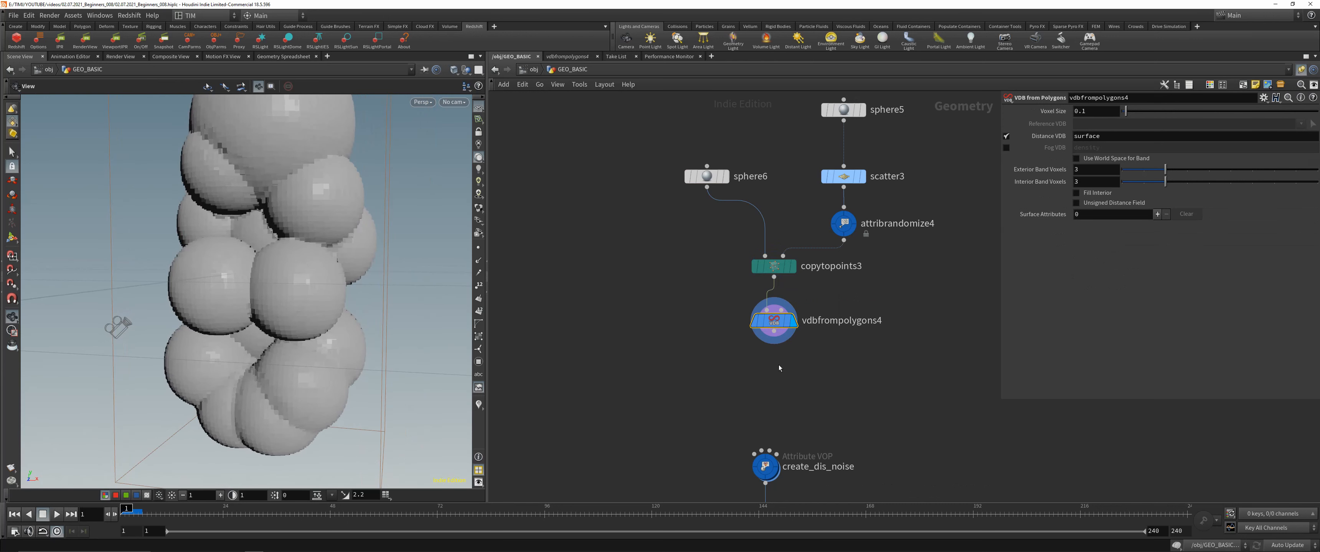
Try a voxel size of 0.01 on the VDB from Polygons node.
double_click(1104, 116)
type("0.01")
key("Return")
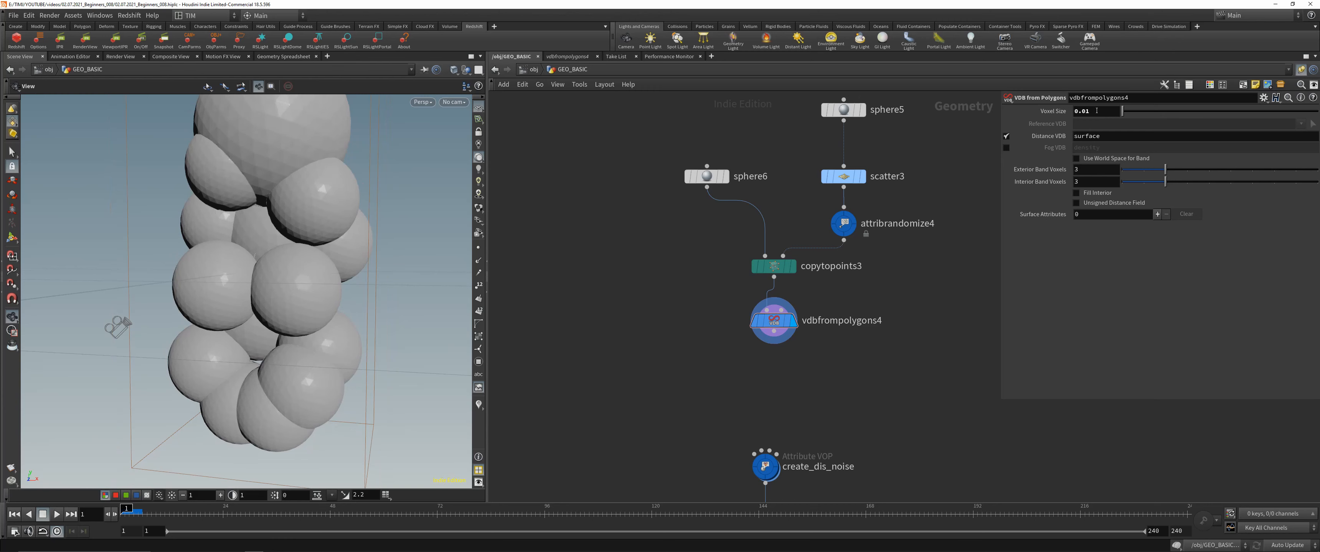
Set the voxel size of vdbfrompolygons4 to 0.025 and move the node closer to copytopoints3.
double_click(1096, 111)
type("0.025")
key("Return")
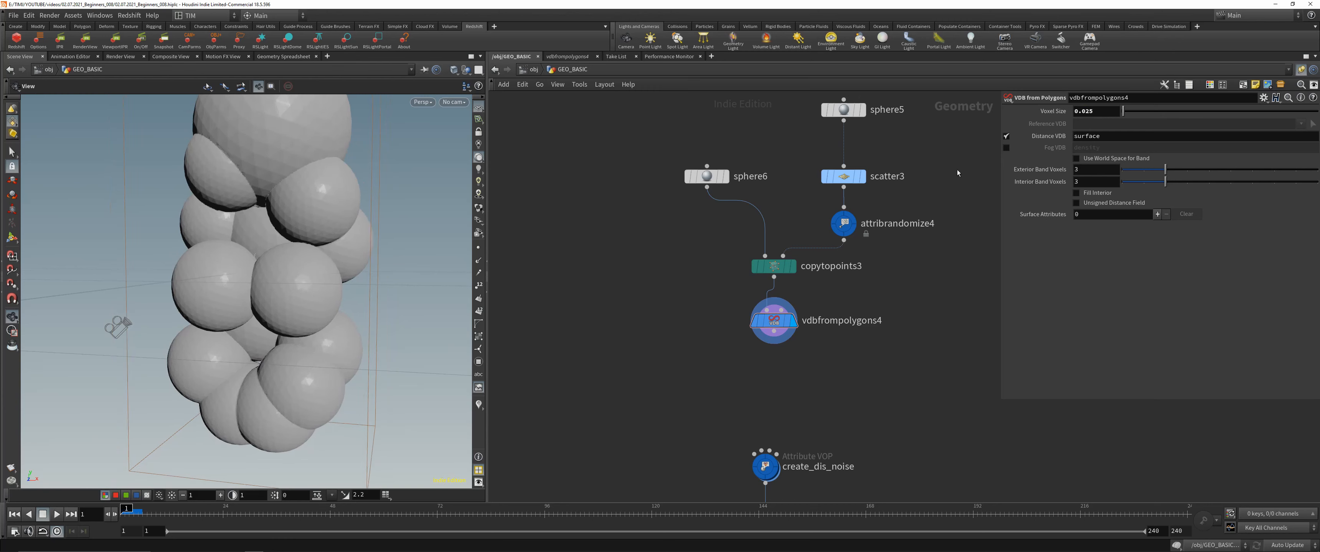
middle_click_drag(914, 275, 882, 224)
left_click_drag(742, 272, 742, 262)
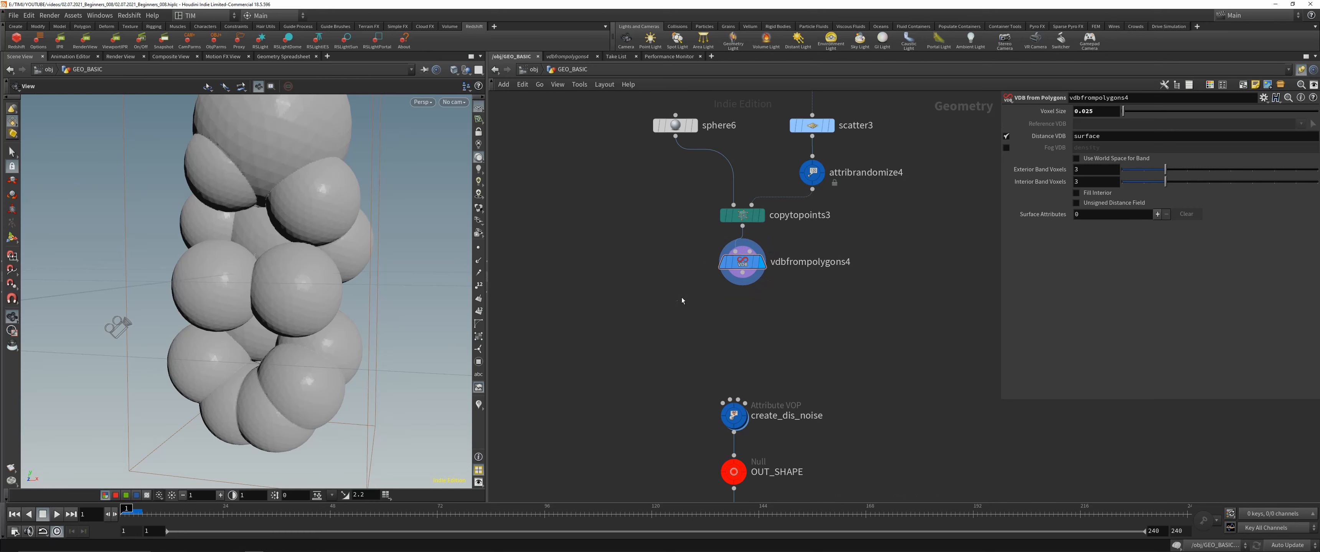
Add a VDB Smooth SDF node below vdbfrompolygons4 and display it.
key("Tab")
type("vd")
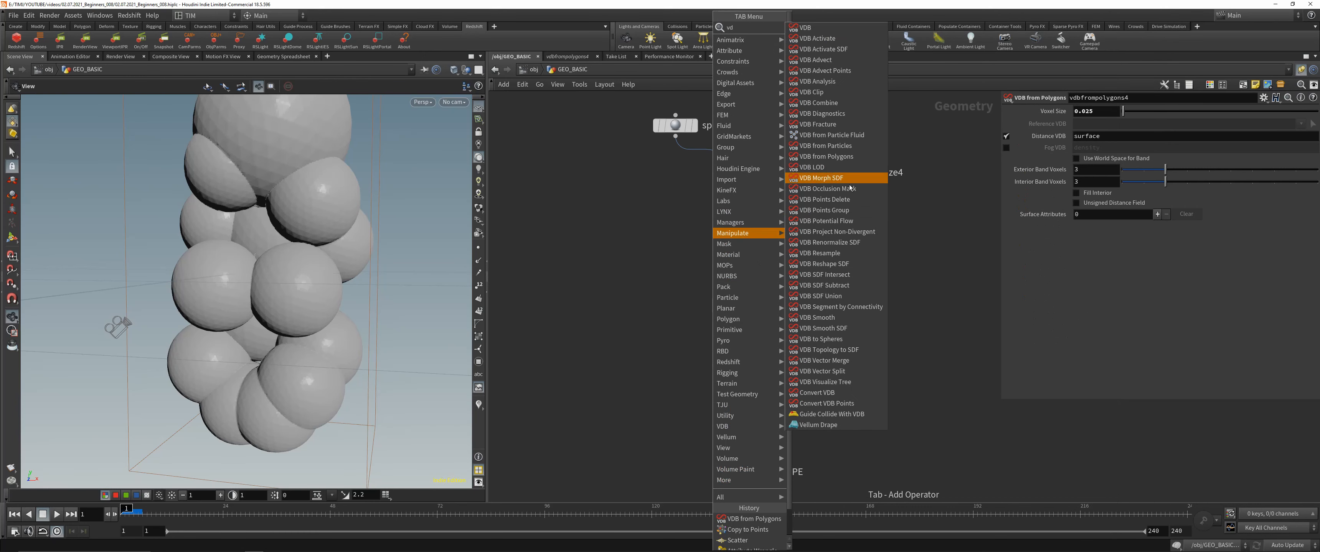
left_click(827, 329)
left_click(712, 312)
left_click_drag(713, 317, 742, 310)
key("Tab")
Set the VDB Smooth SDF node to 10 iterations and a filter voxel radius of 2.
double_click(1081, 173)
type("10")
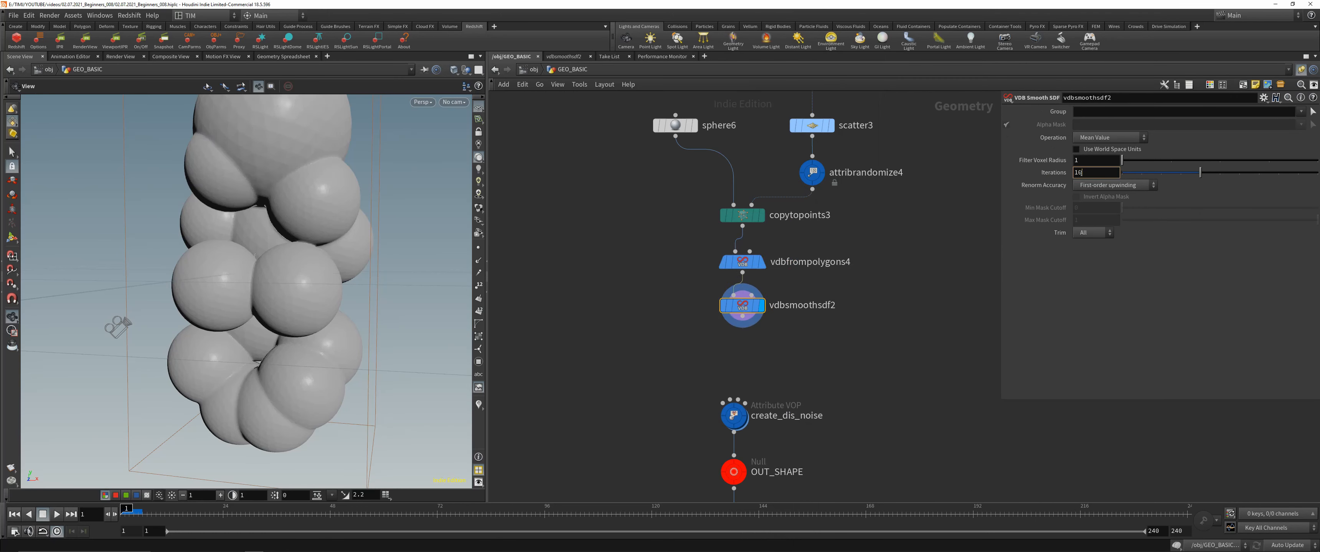
key("Return")
double_click(1086, 158)
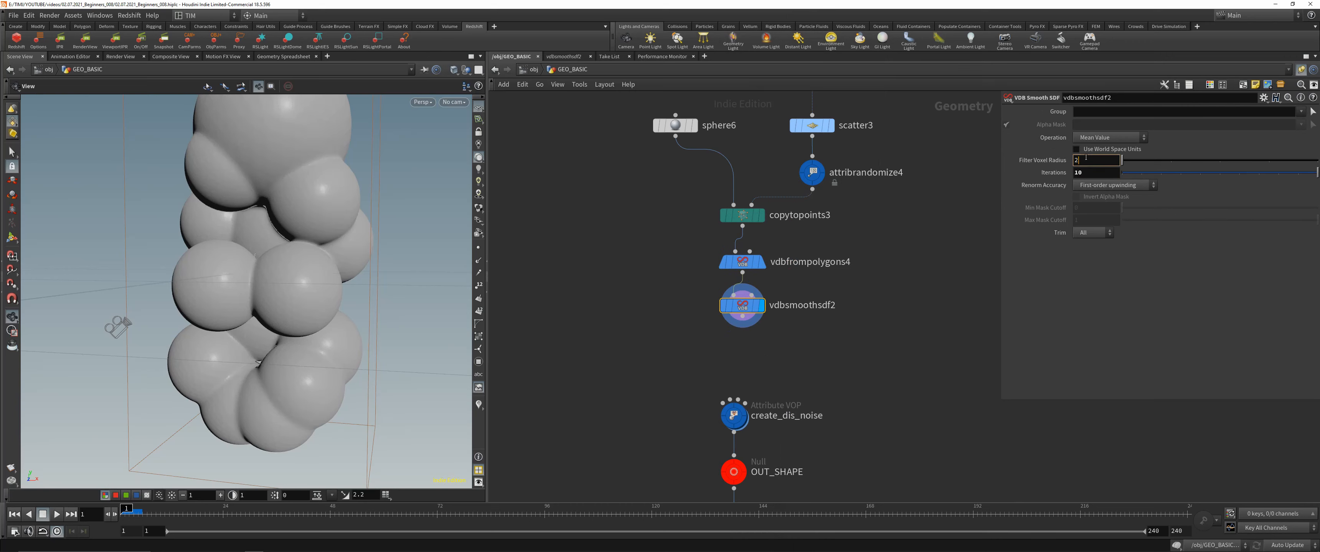
key("Return")
left_click_drag(308, 257, 180, 284)
left_click_drag(746, 308, 746, 301)
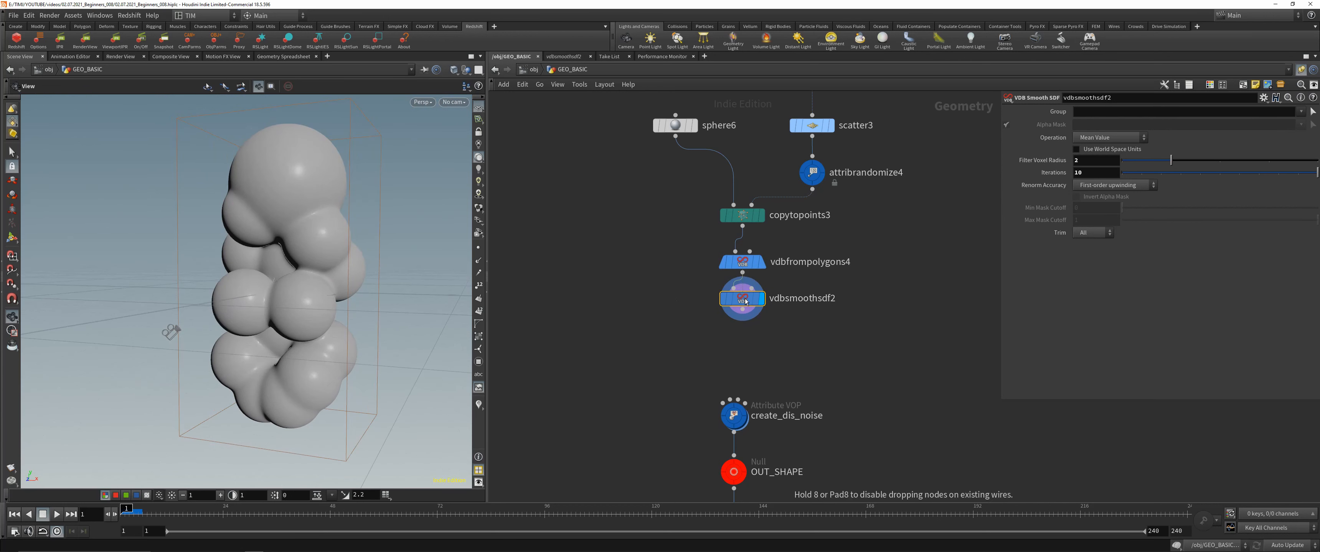
Set the Global Scale of attribrandomize4 to 1.5.
middle_click_drag(773, 113, 748, 191)
left_click(785, 248)
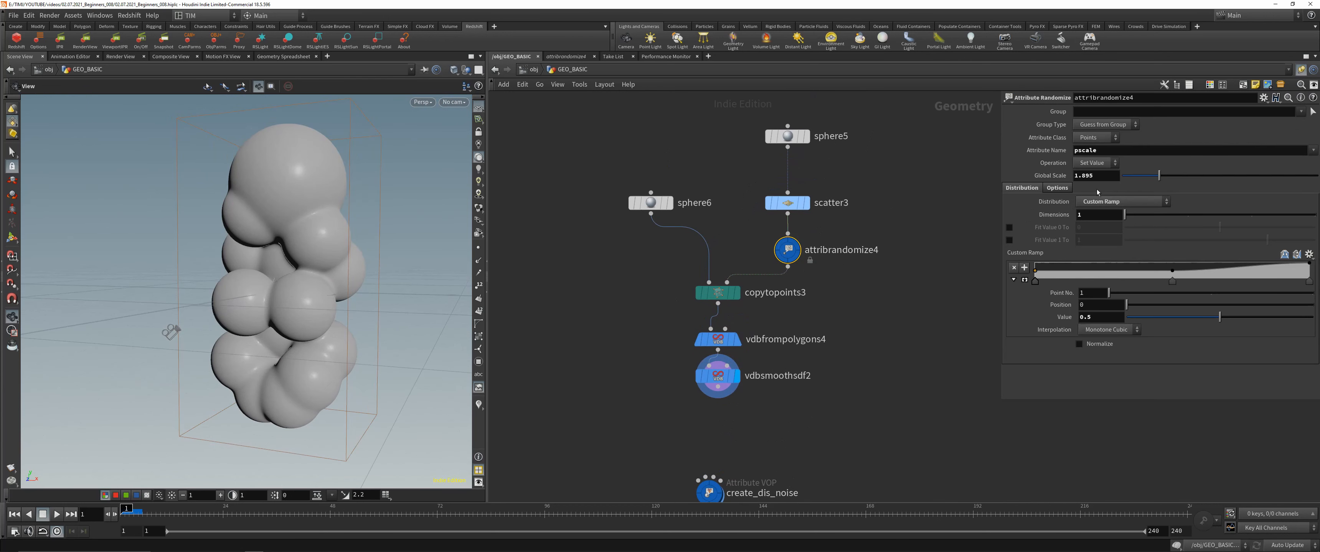
key("BackSpace")
key("BackSpace")
type("5")
key("Return")
left_click_drag(276, 302, 272, 284)
Add a Convert VDB node after vdbsmoothsdf2, display it, and set it to convert to polygons.
middle_click_drag(684, 456, 676, 369)
key("Tab")
type("co")
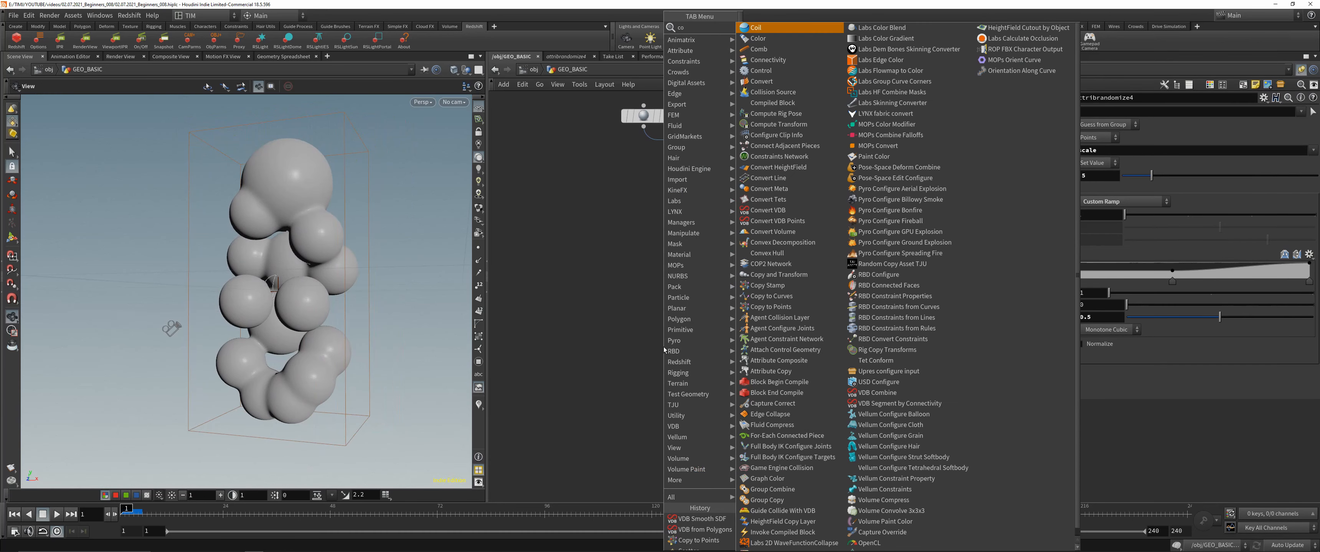
type("nvert")
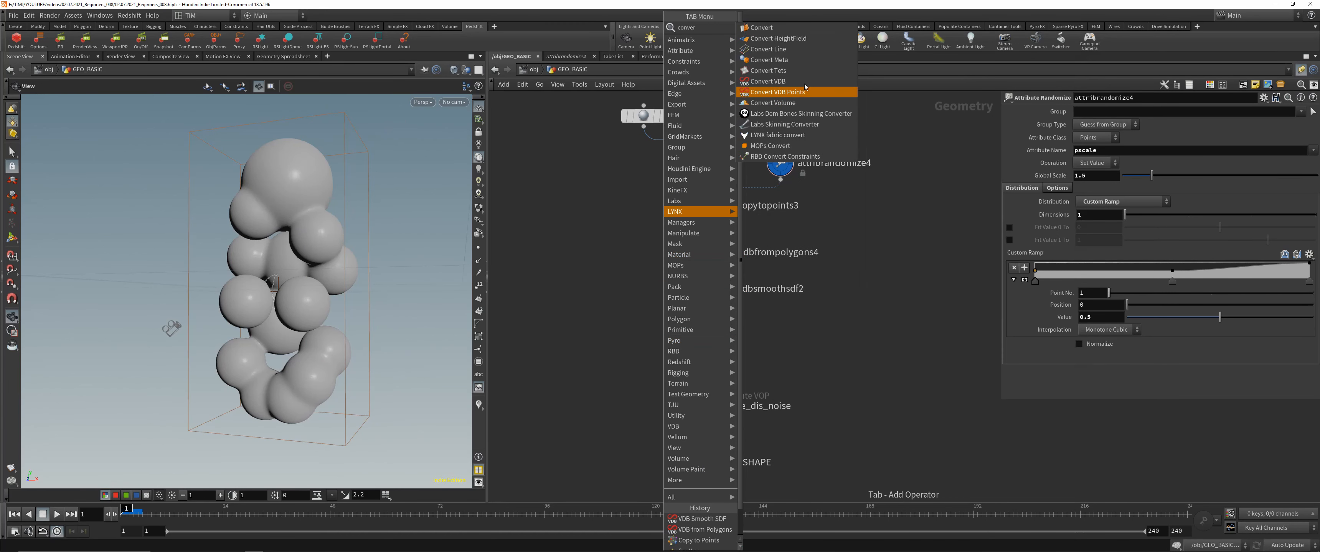
left_click(779, 81)
left_click(711, 331)
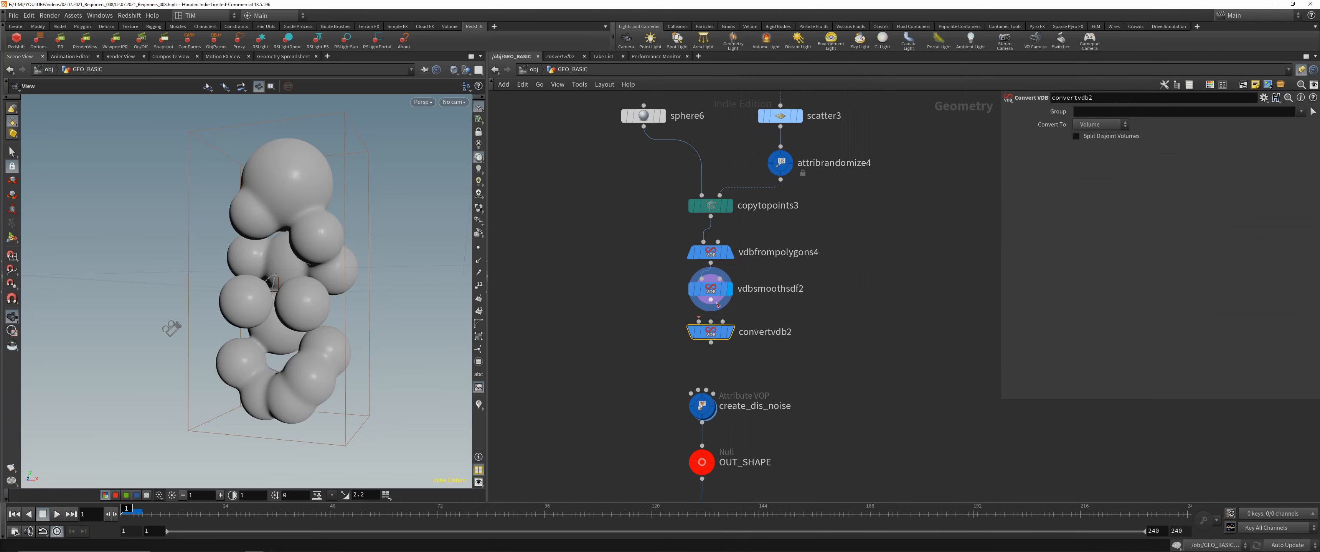
left_click(730, 331)
left_click(1100, 125)
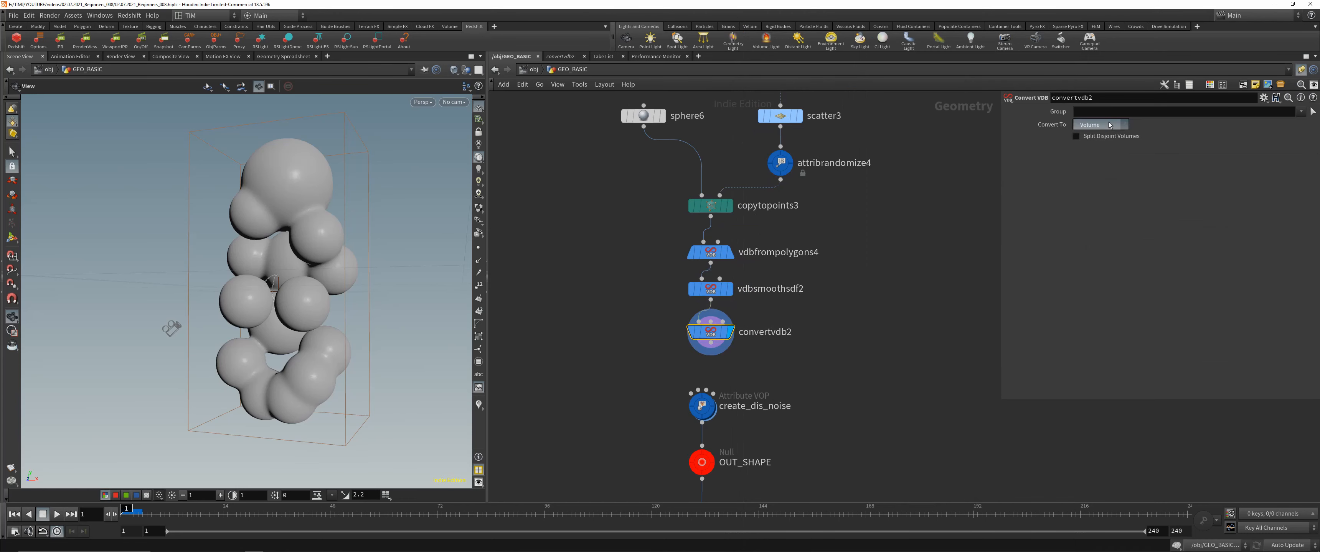
left_click(1097, 142)
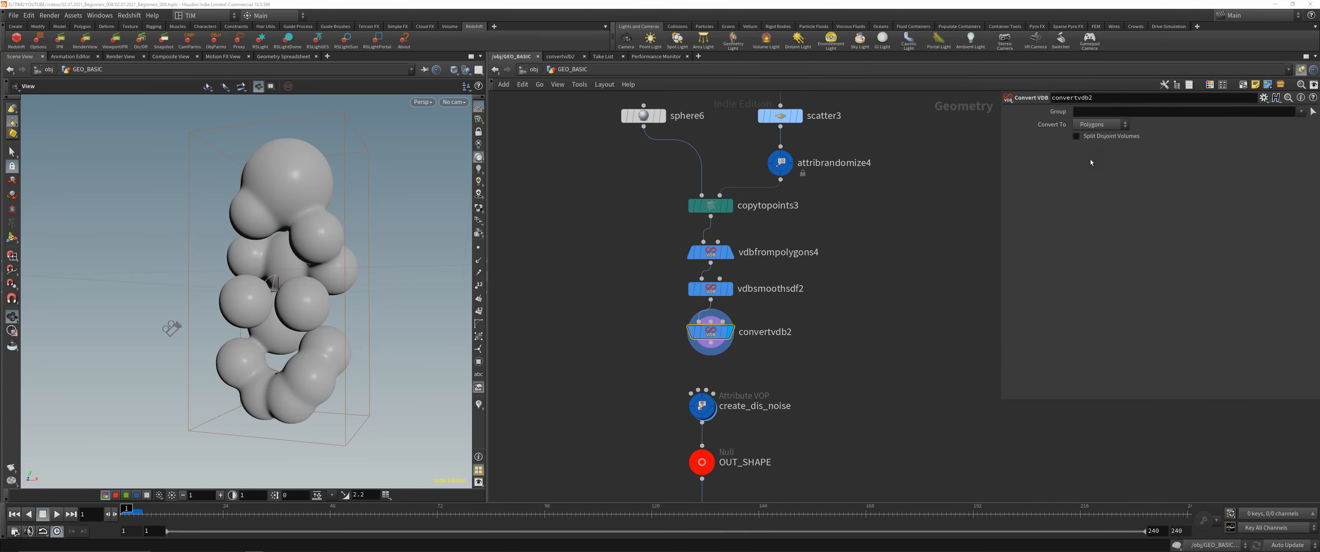
Wire convertvdb2 into create_dis_noise and reduce the displacement with a ramp end value of 0.175 and Mult_Scale of about 0.257.
left_click(710, 342)
left_click_drag(1240, 311, 1148, 311)
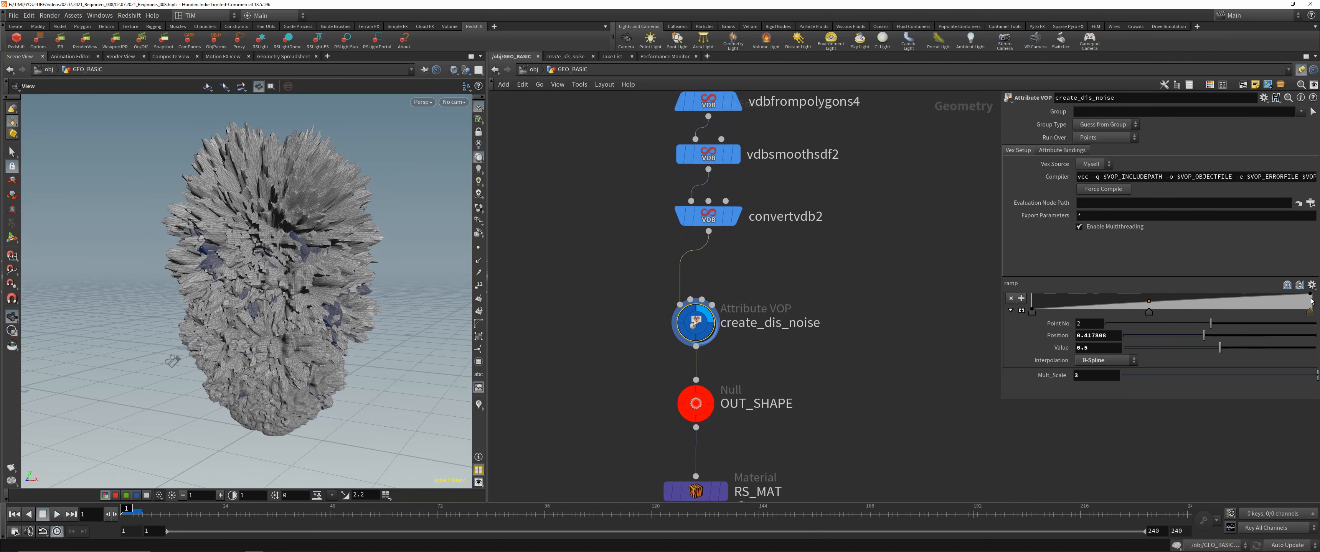
left_click_drag(1310, 294, 1314, 308)
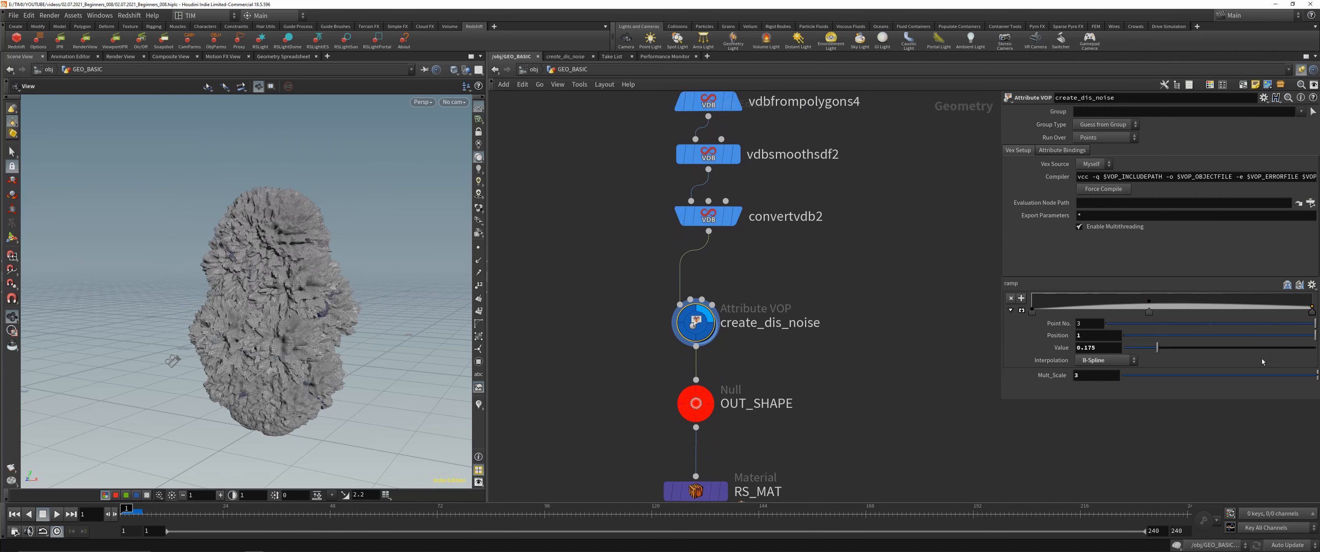
left_click_drag(1283, 375, 1172, 377)
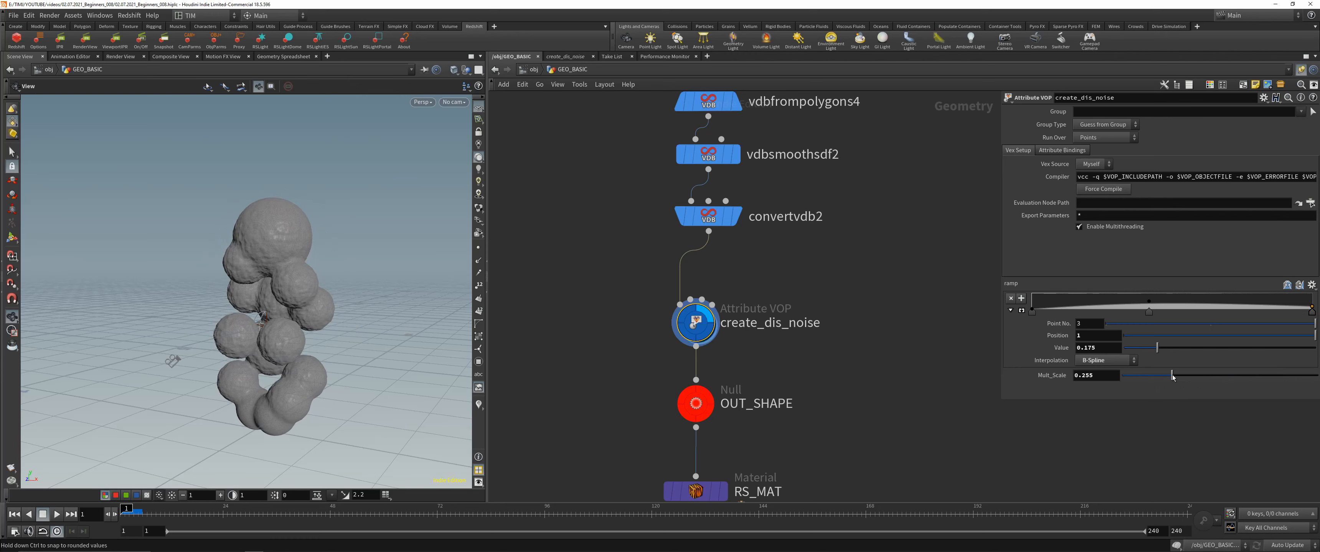
Inside create_dis_noise, set the const1 value feeding the unified noise to 1.
double_click(697, 320)
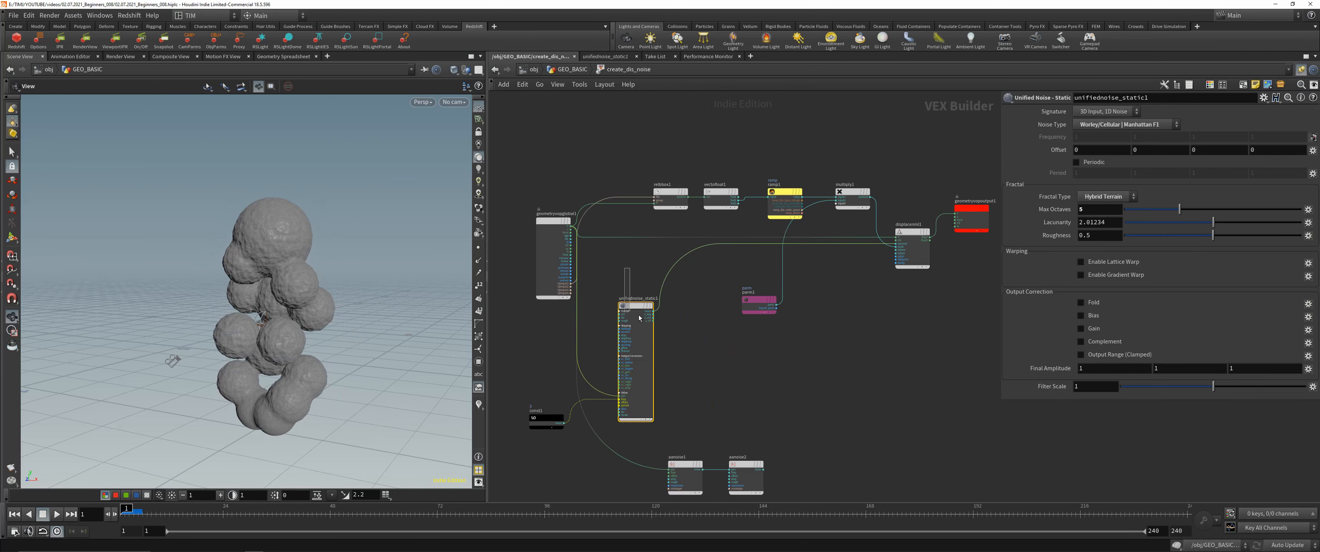
left_click(546, 420)
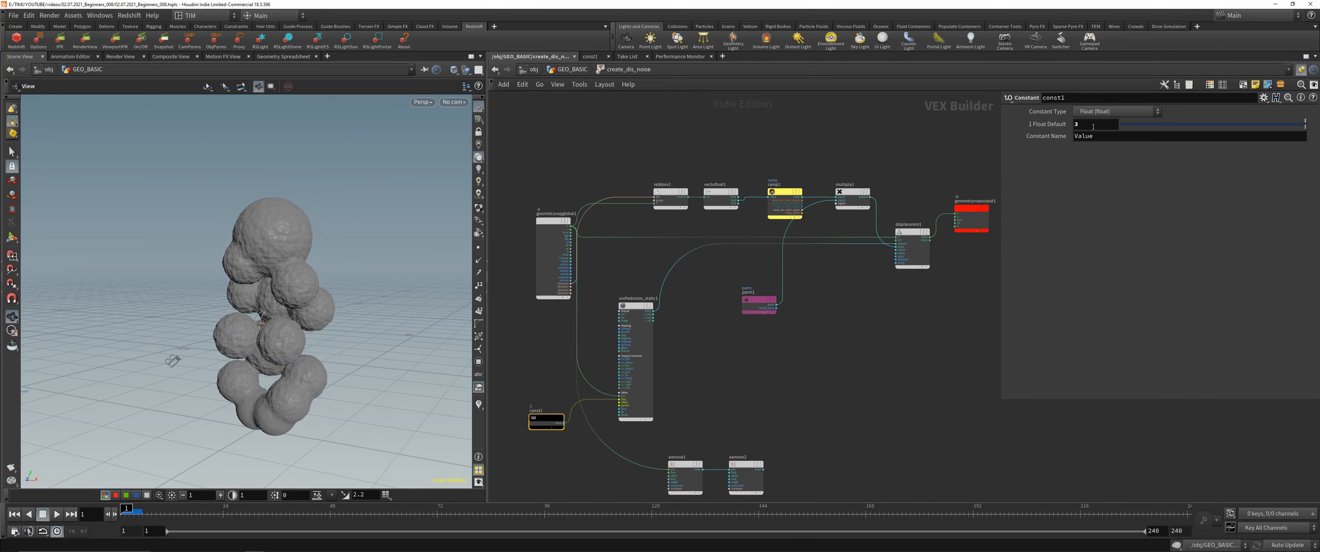
double_click(1093, 126)
type("1")
key("Return")
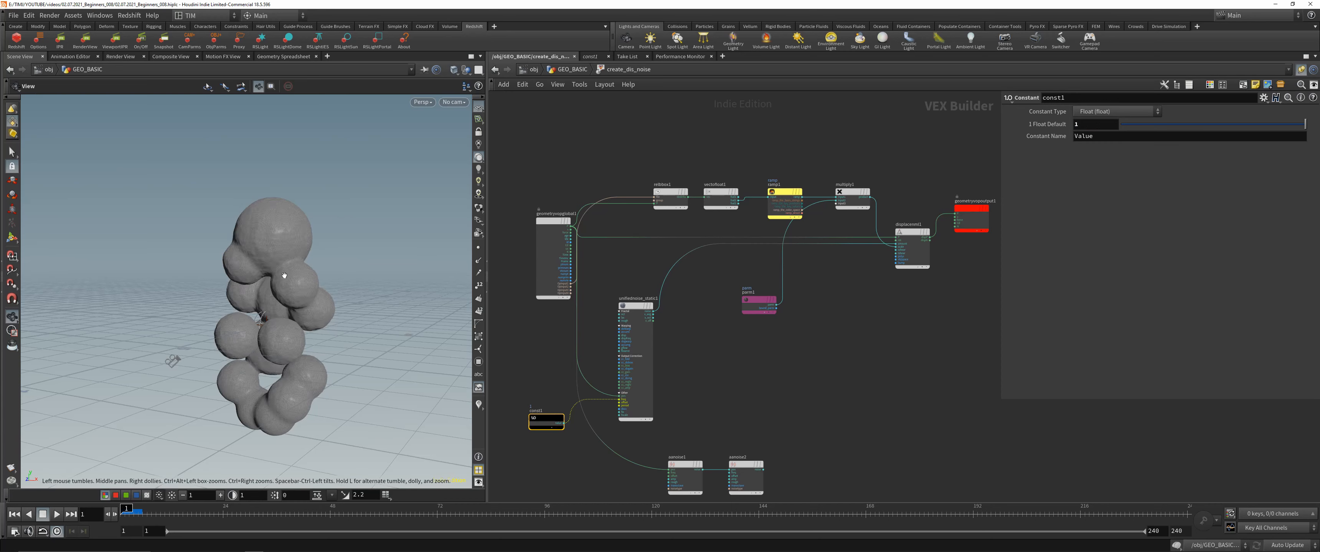
scroll(277, 273, "up", 3)
left_click_drag(276, 272, 256, 225)
key("u")
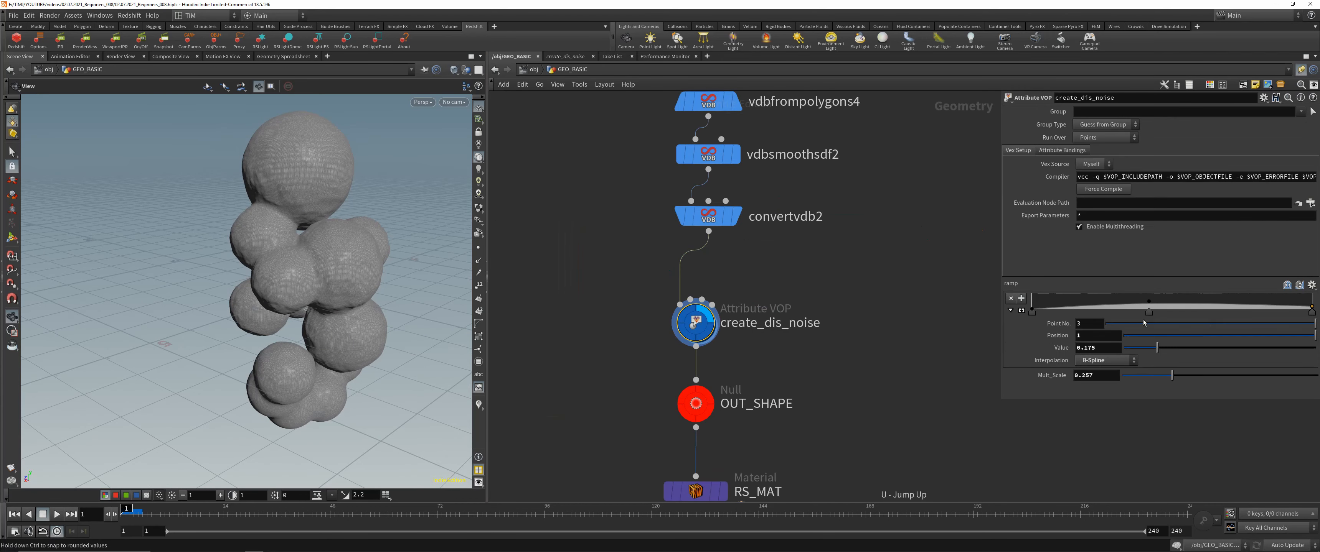
Raise create_dis_noise's Mult_Scale to about 1.257 and set const1 inside its network to 0.5.
middle_click_drag(1087, 375, 1131, 376)
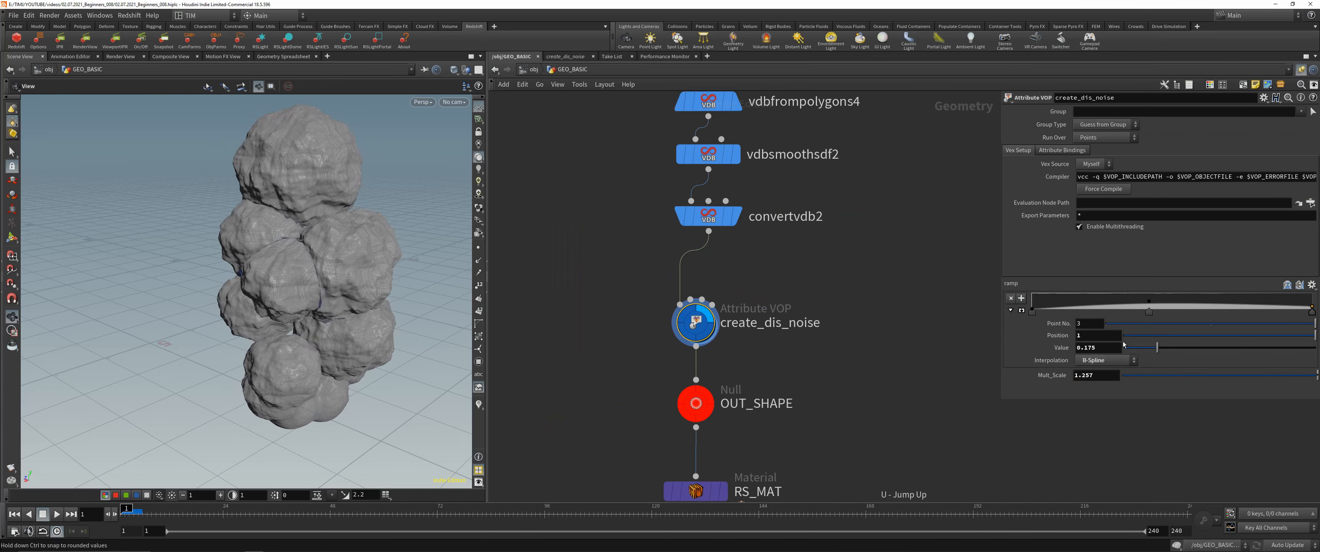
double_click(1094, 124)
type("0.5")
key("Return")
left_click_drag(310, 230, 296, 323)
scroll(716, 313, "up", 2)
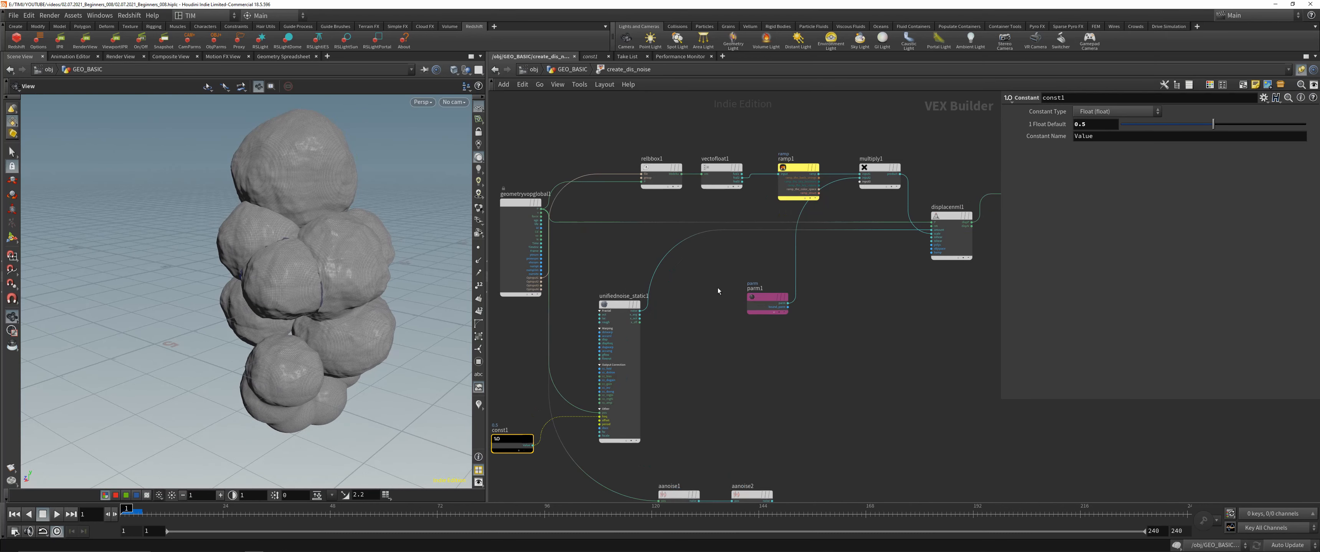
Move aanoise1 and aanoise2 up beside the unified noise and wire aanoise2 into displacenml1 in place of the unified noise.
left_click_drag(763, 375, 631, 490)
left_click_drag(749, 414, 814, 260)
middle_click_drag(851, 240, 767, 341)
left_click_drag(670, 319, 637, 311)
left_click_drag(698, 394, 836, 250)
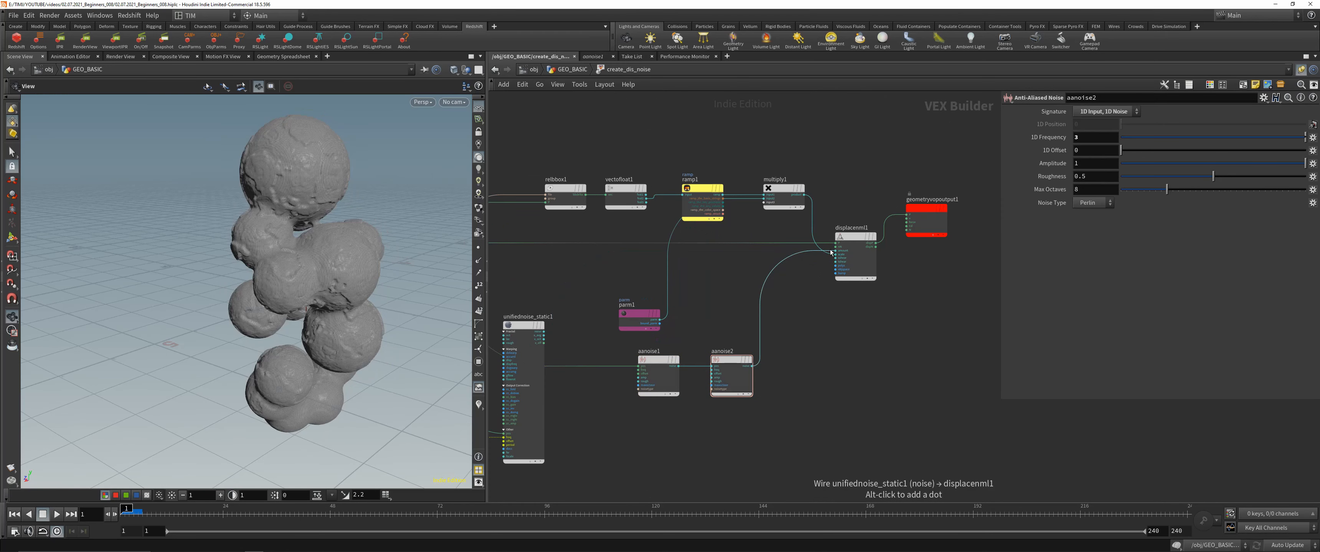